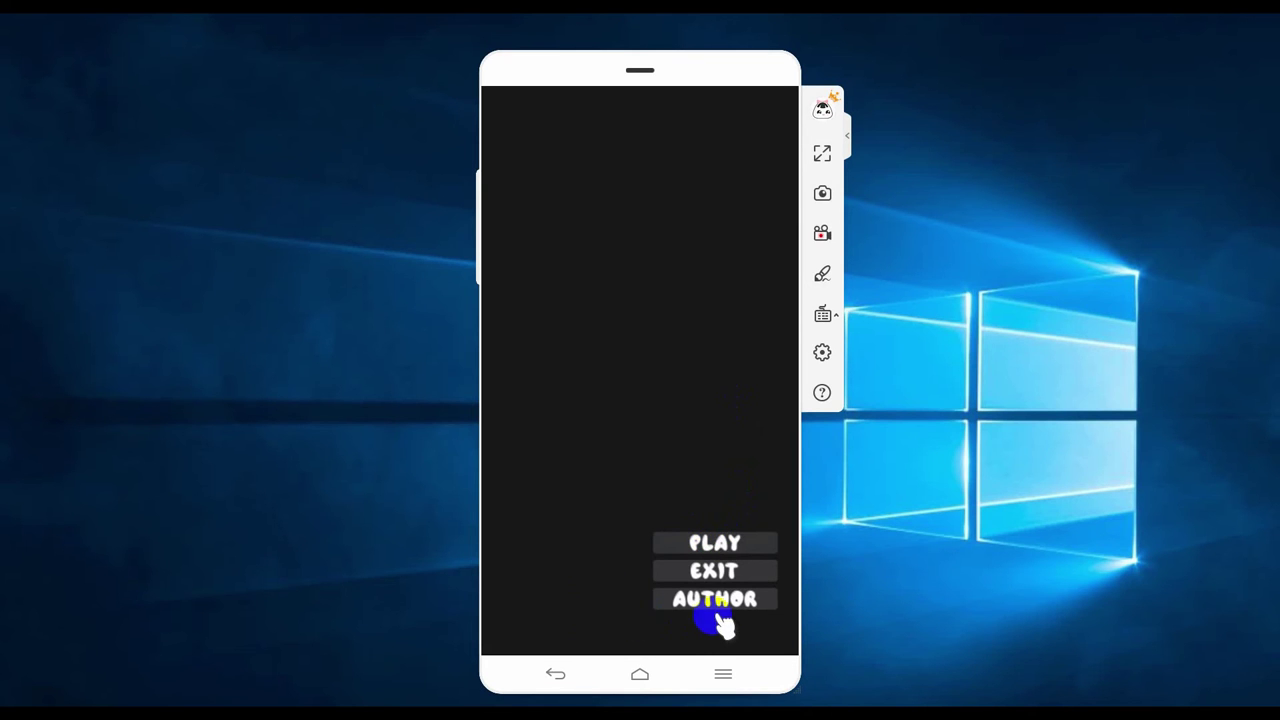
On the mirrored phone, view the AUTHOR screen, return to the menu, then EXIT the game.
click(733, 610)
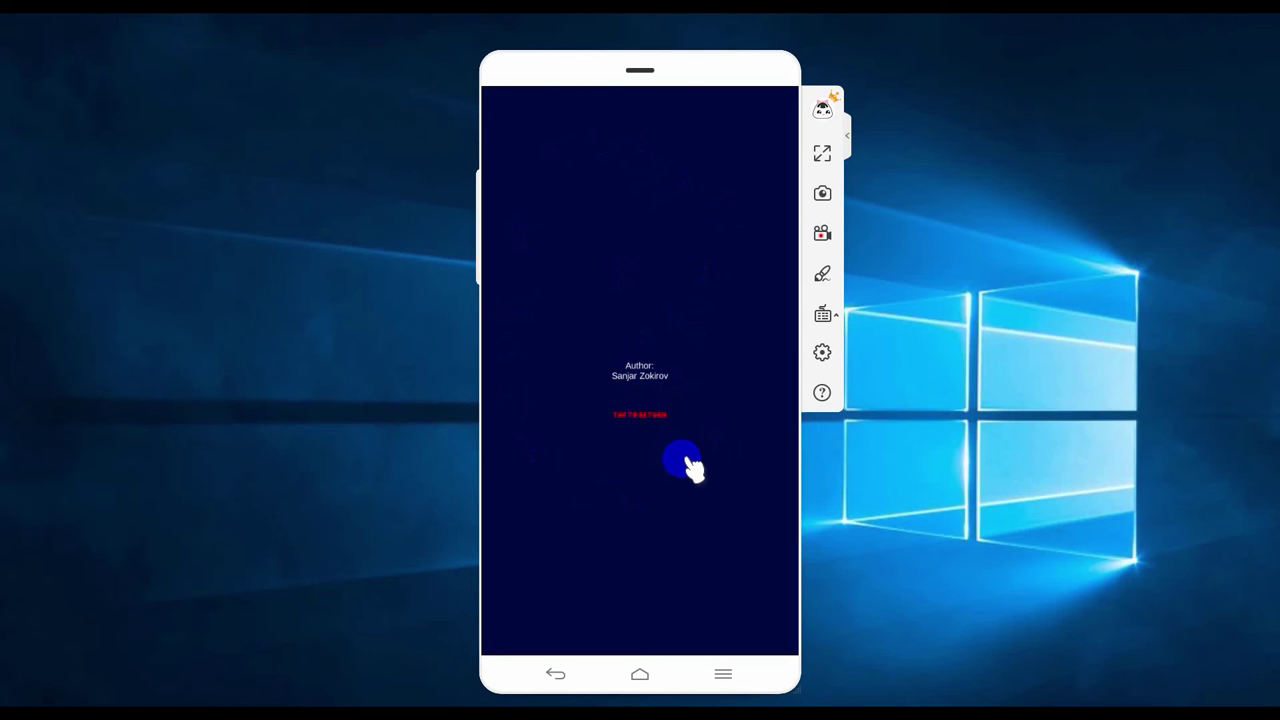
click(690, 465)
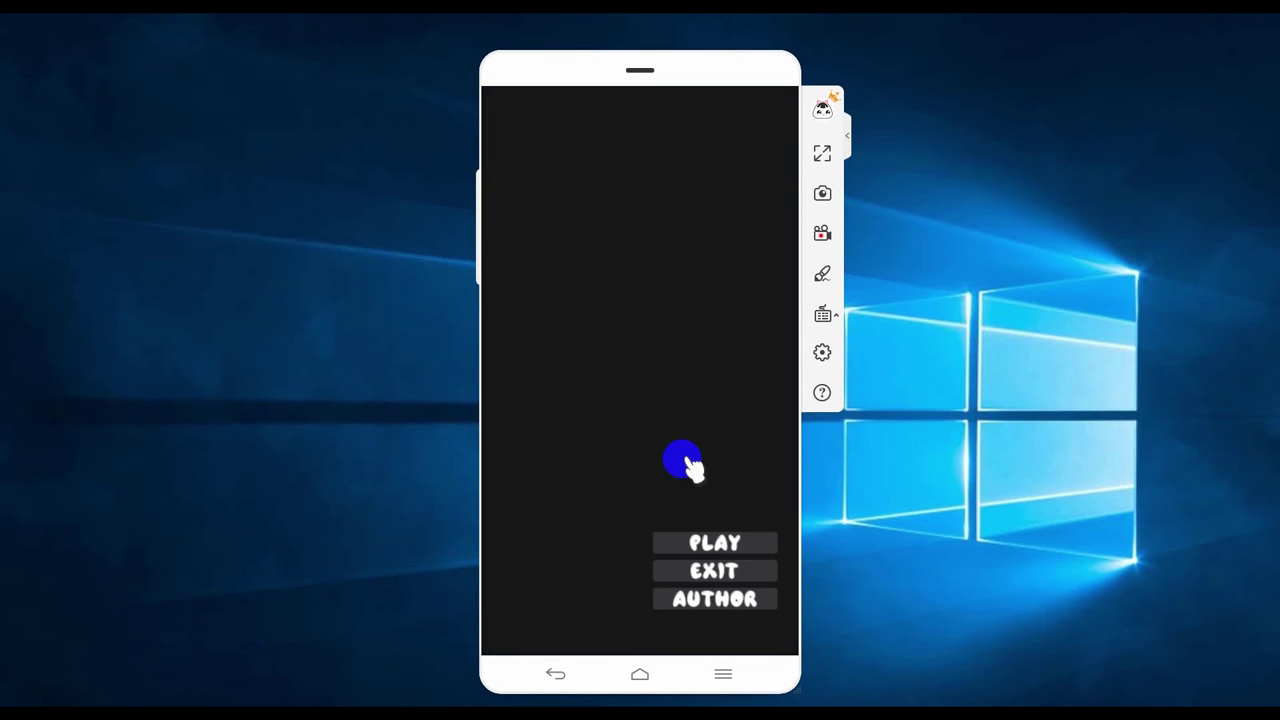
click(688, 576)
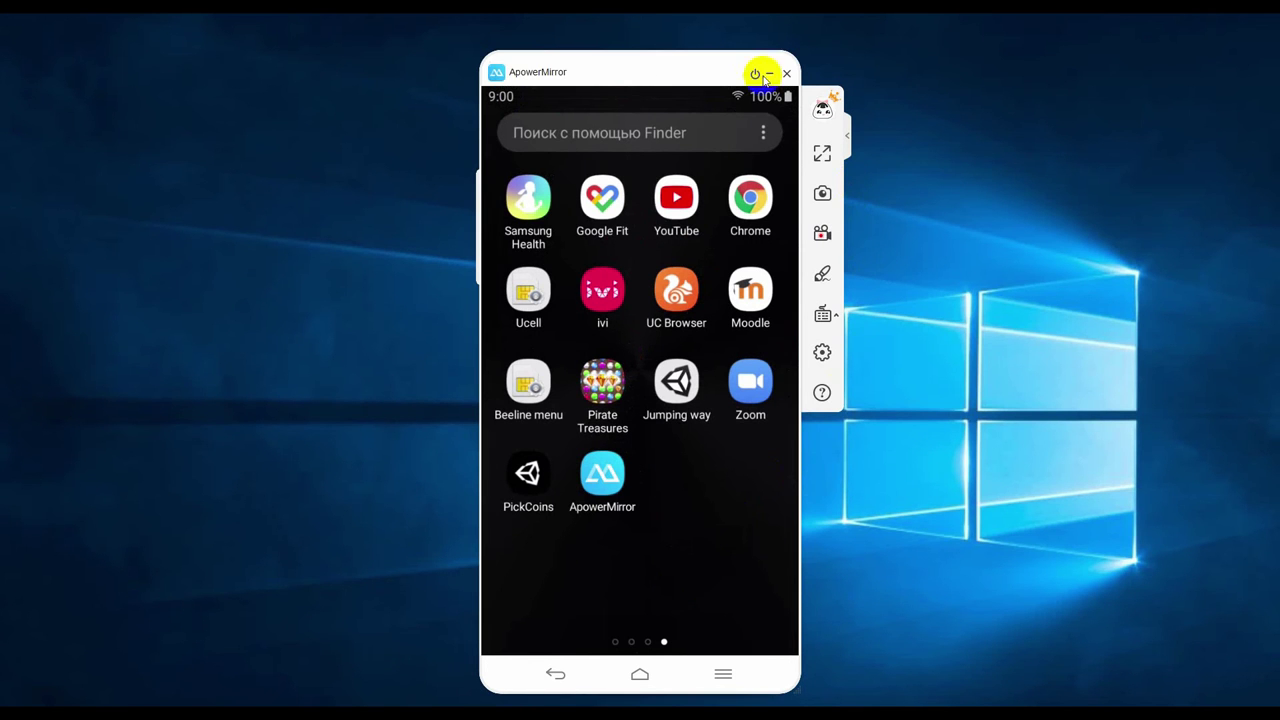
Close ApowerMirror and create a new 2D Unity project named MainMenu.
click(770, 74)
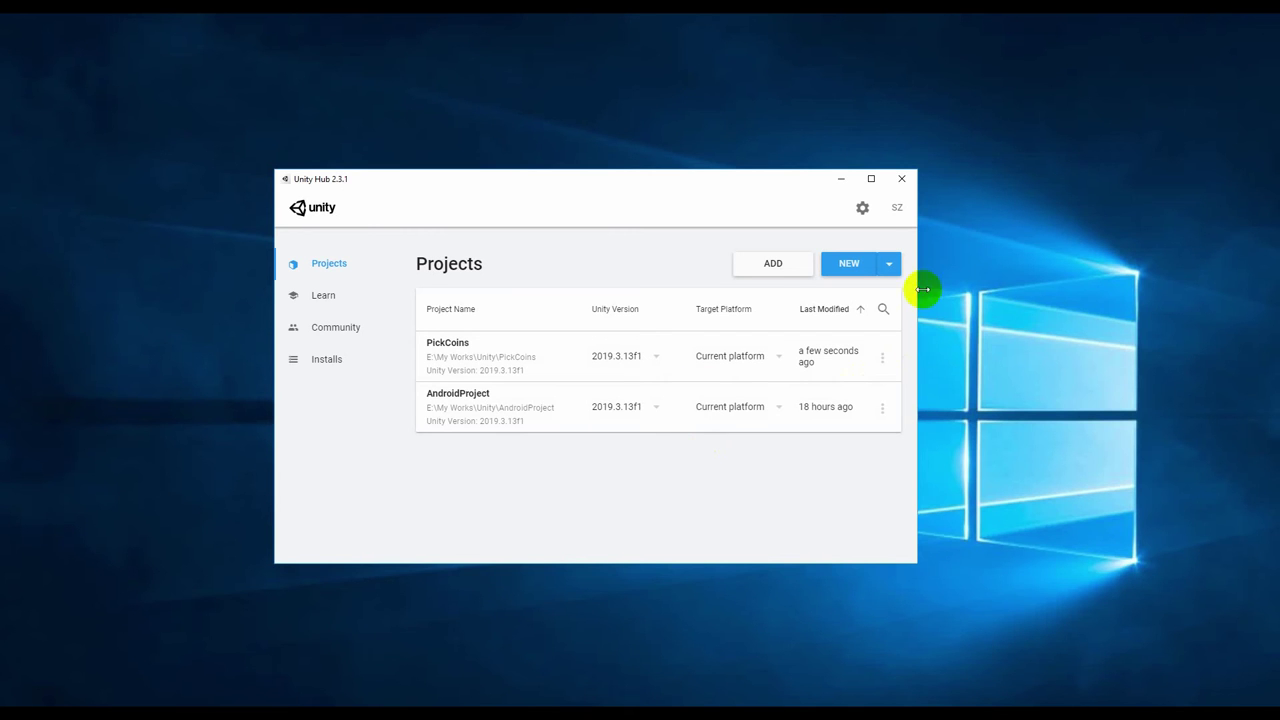
click(855, 265)
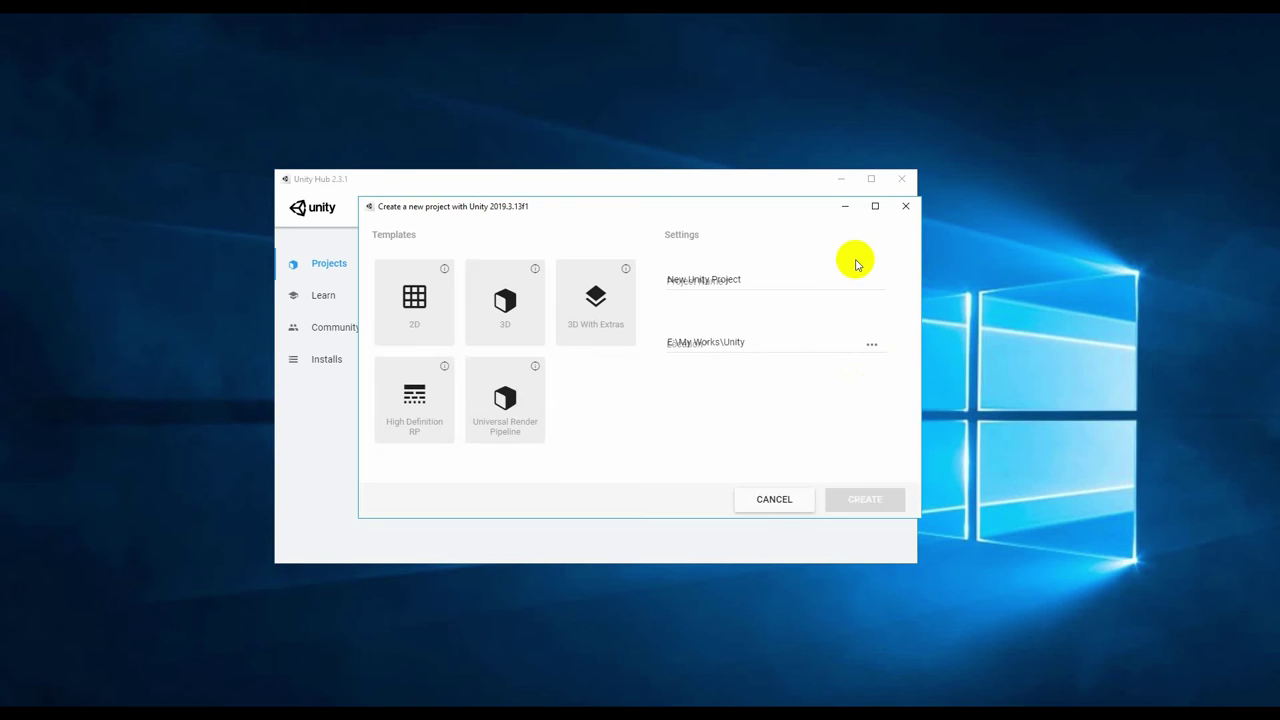
click(423, 302)
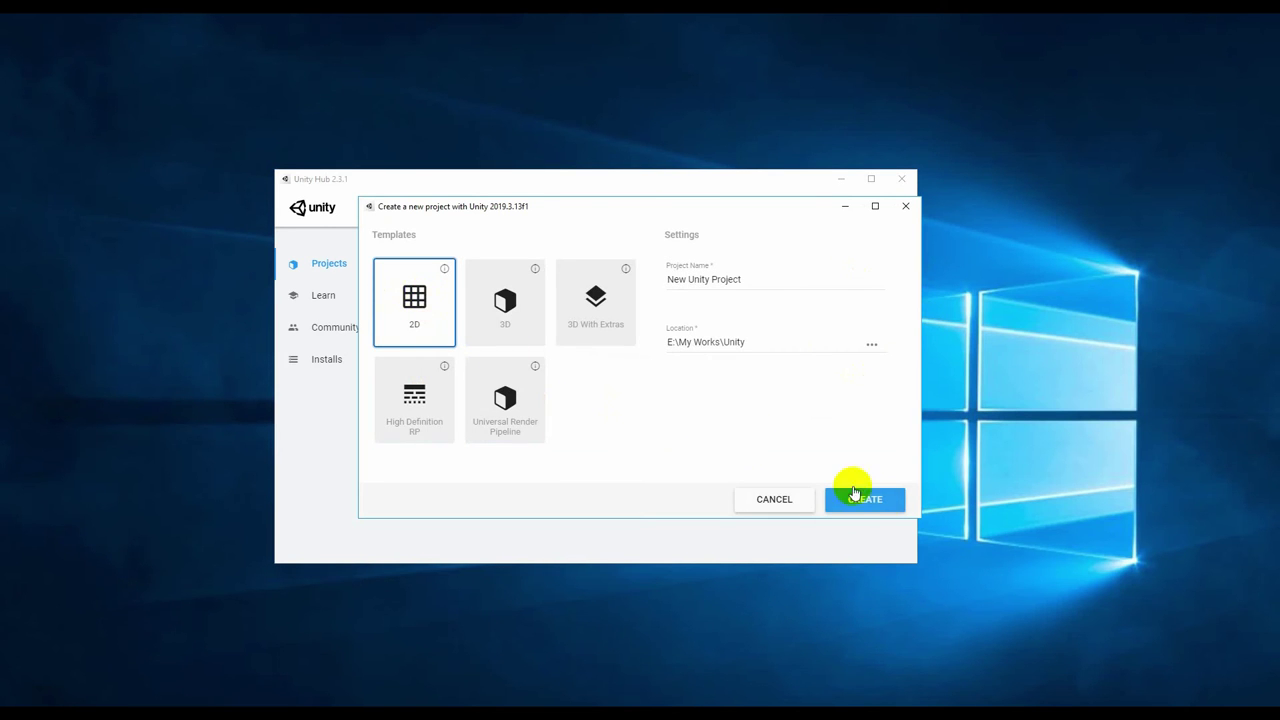
drag(760, 285, 655, 287)
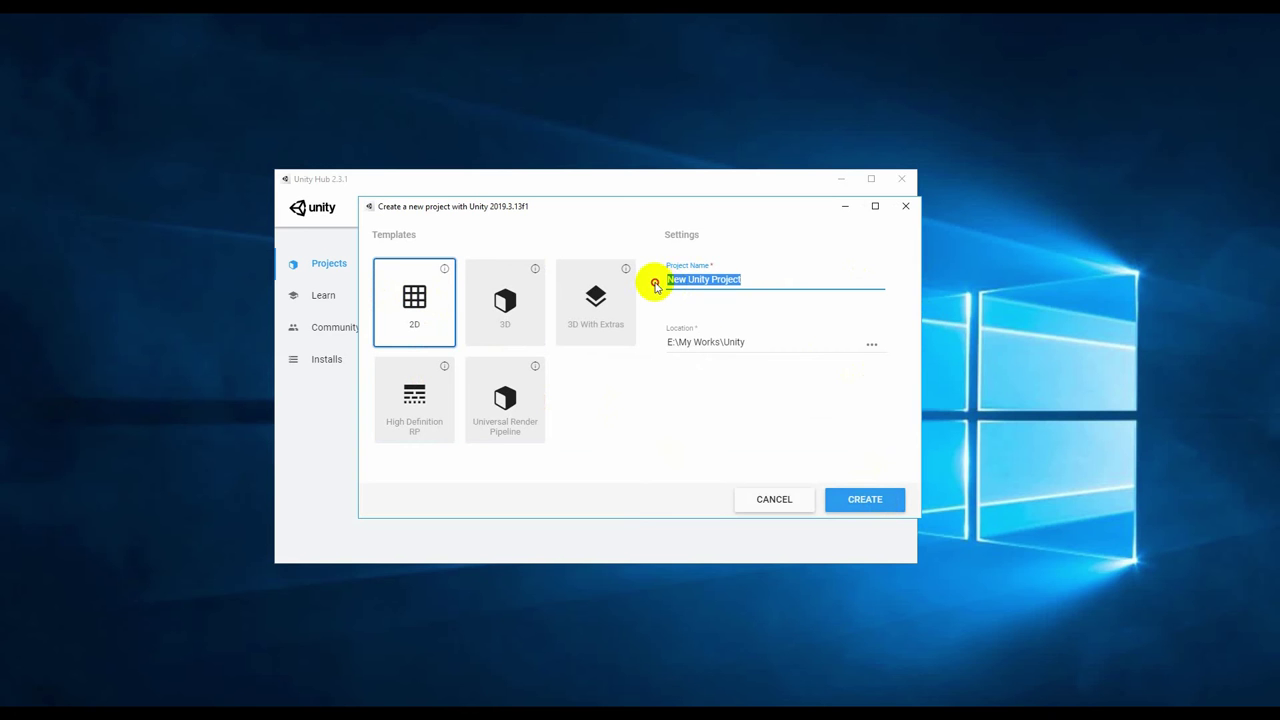
text(Menu)
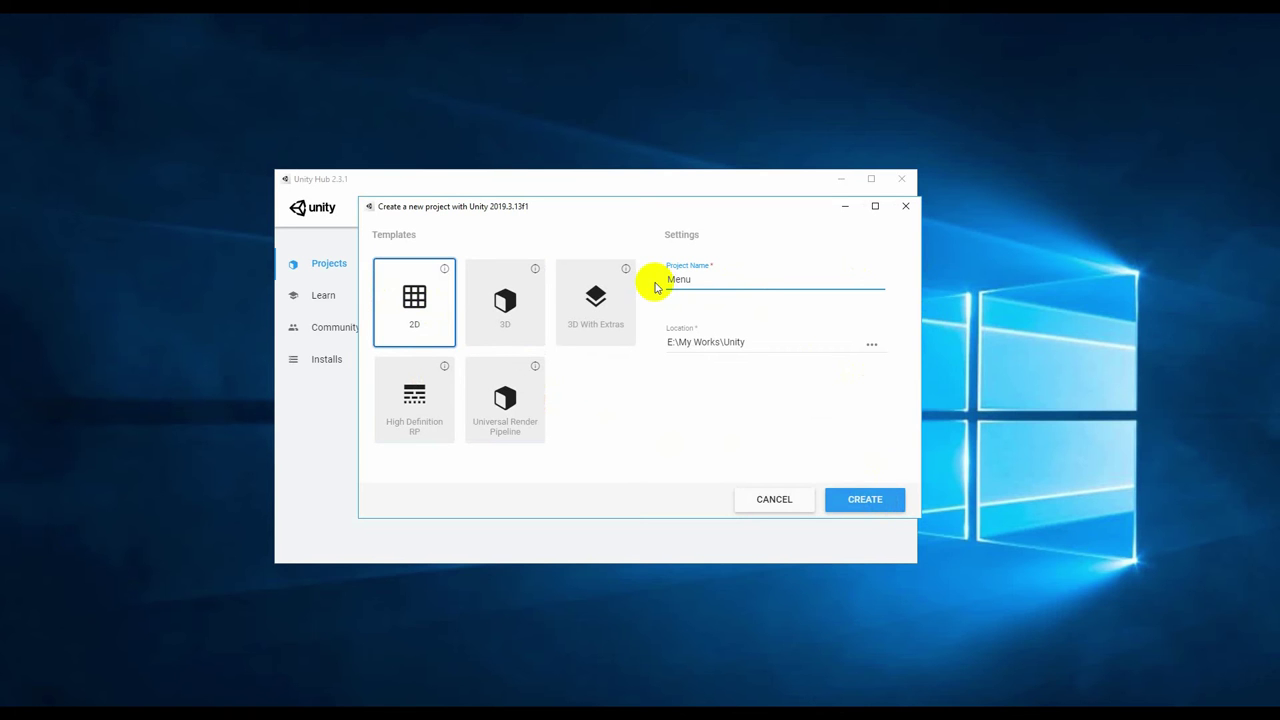
text(Main)
click(857, 500)
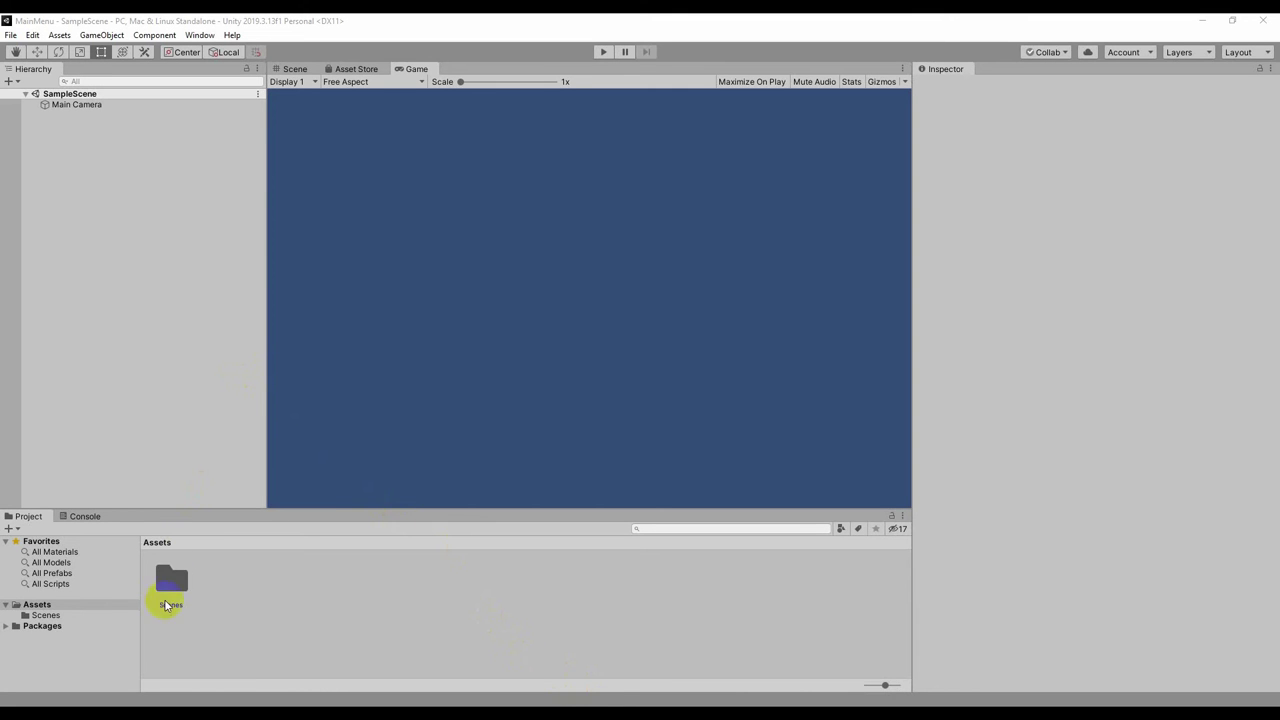
Switch the project's build platform to Android in Build Settings (Ctrl+Shift+B).
click(56, 605)
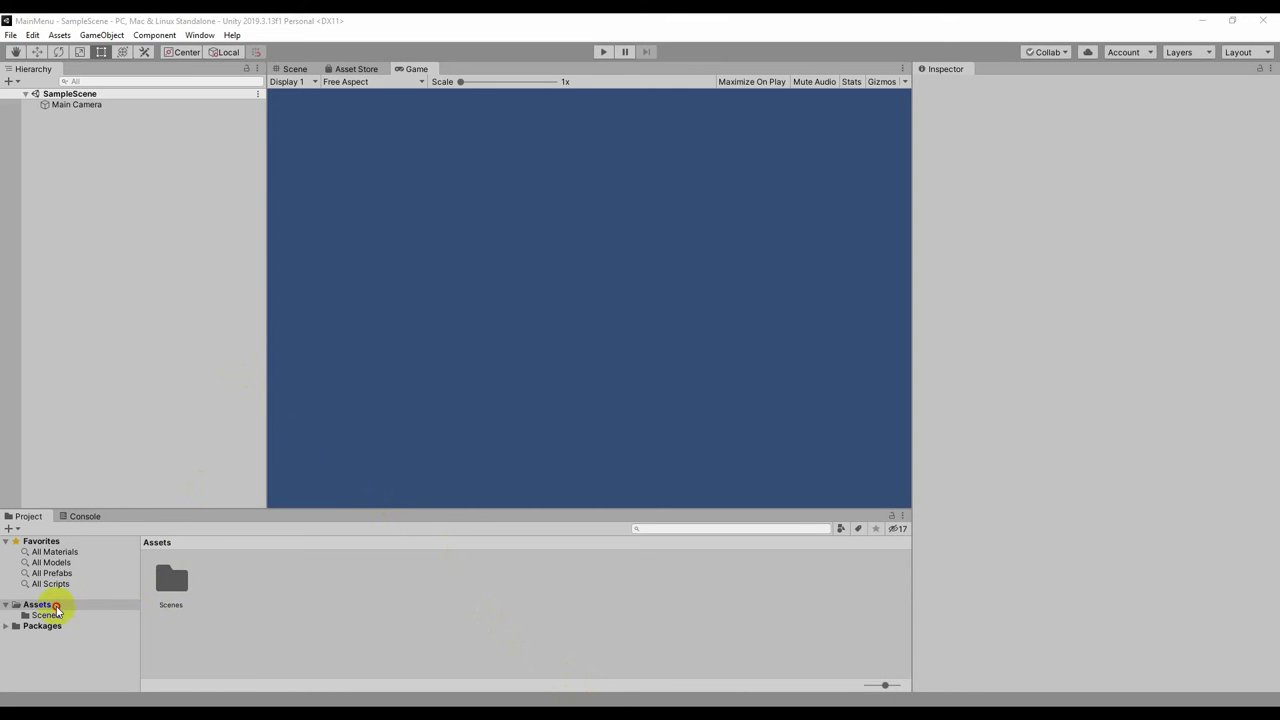
click(326, 594)
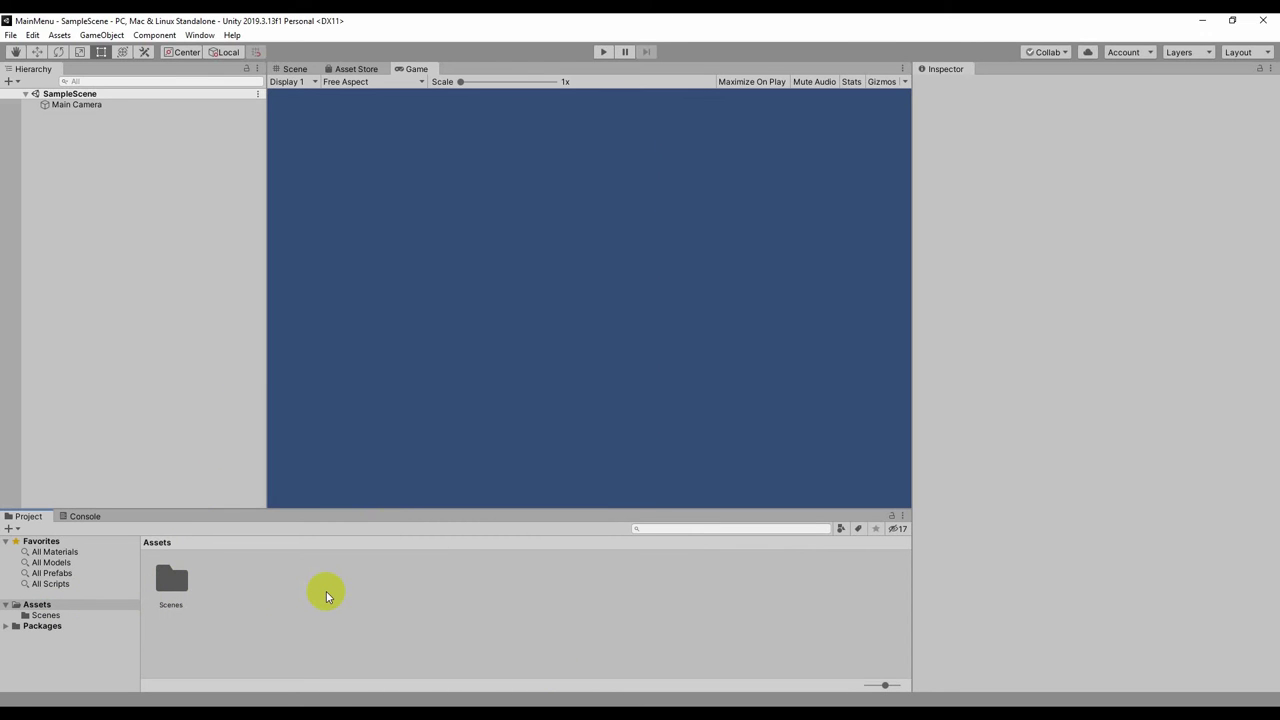
key(ctrl+shift+b)
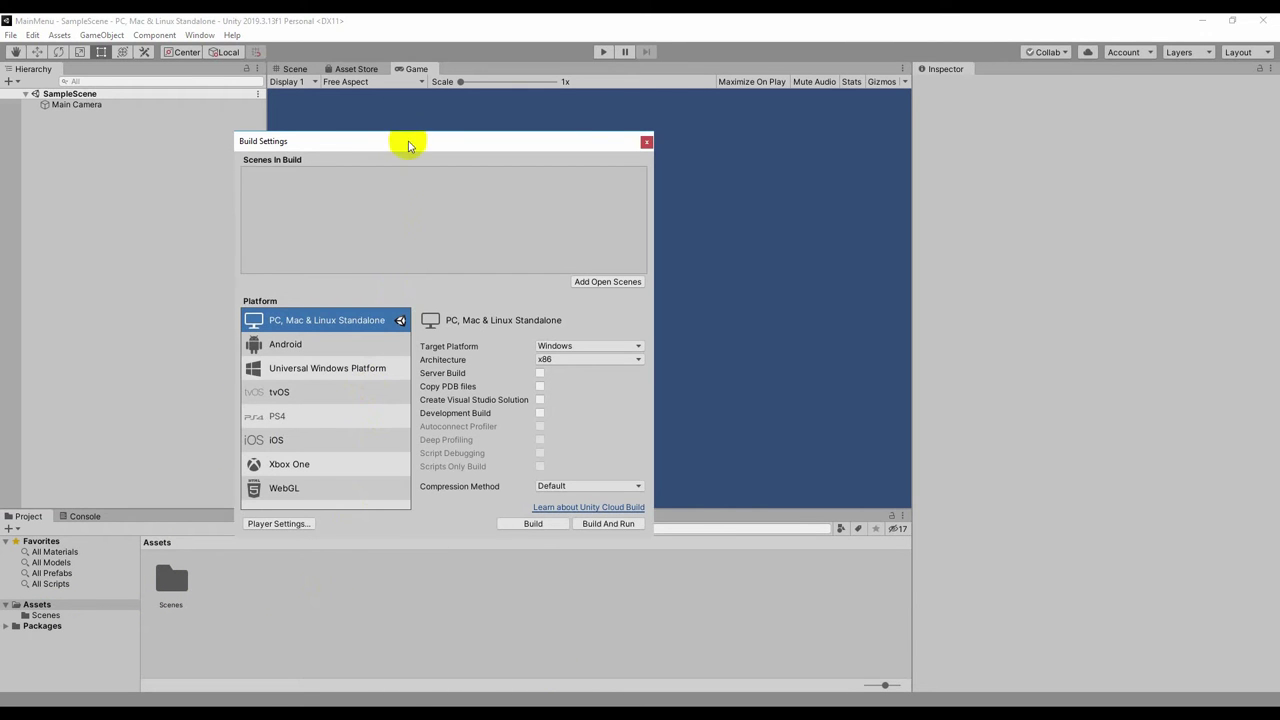
drag(408, 141, 438, 127)
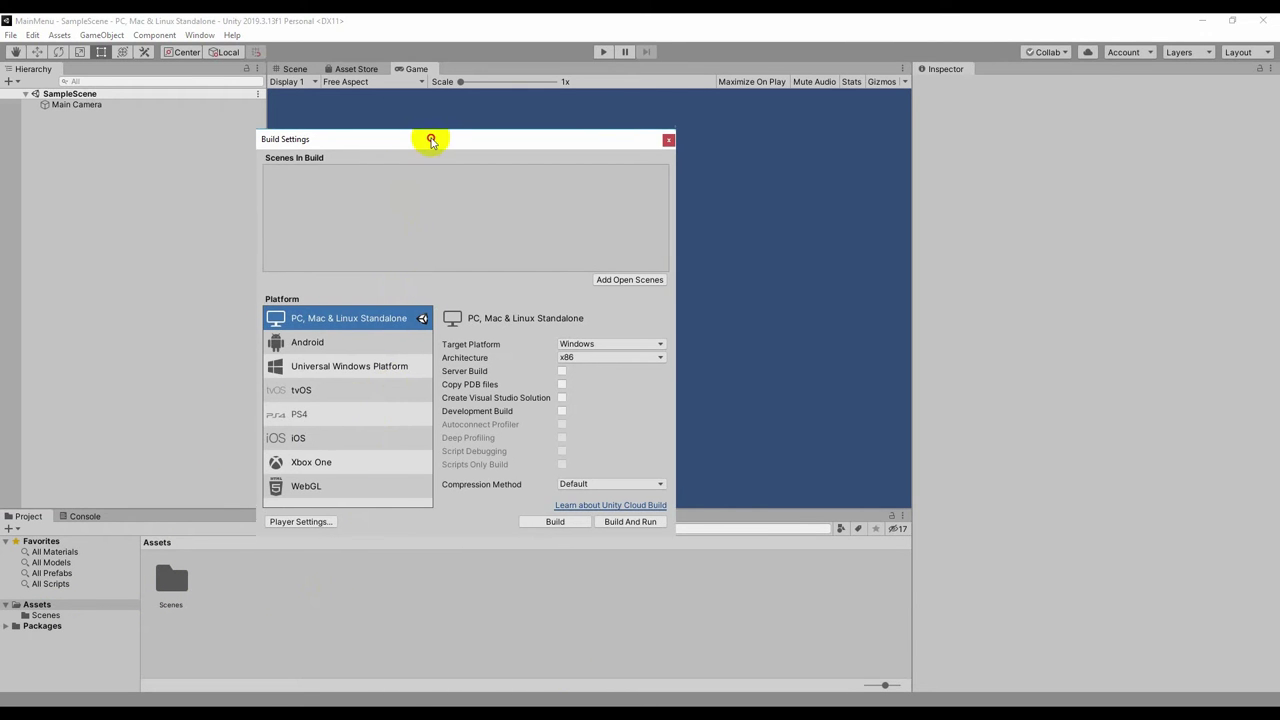
click(330, 331)
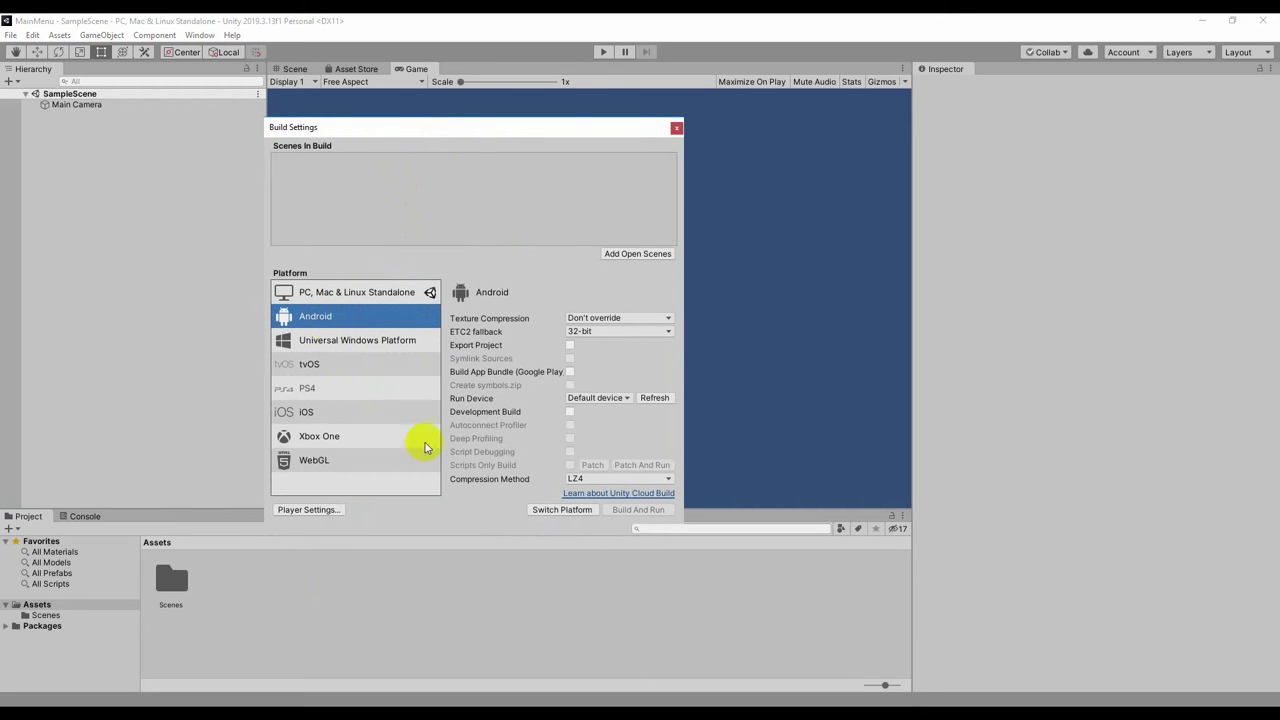
click(558, 512)
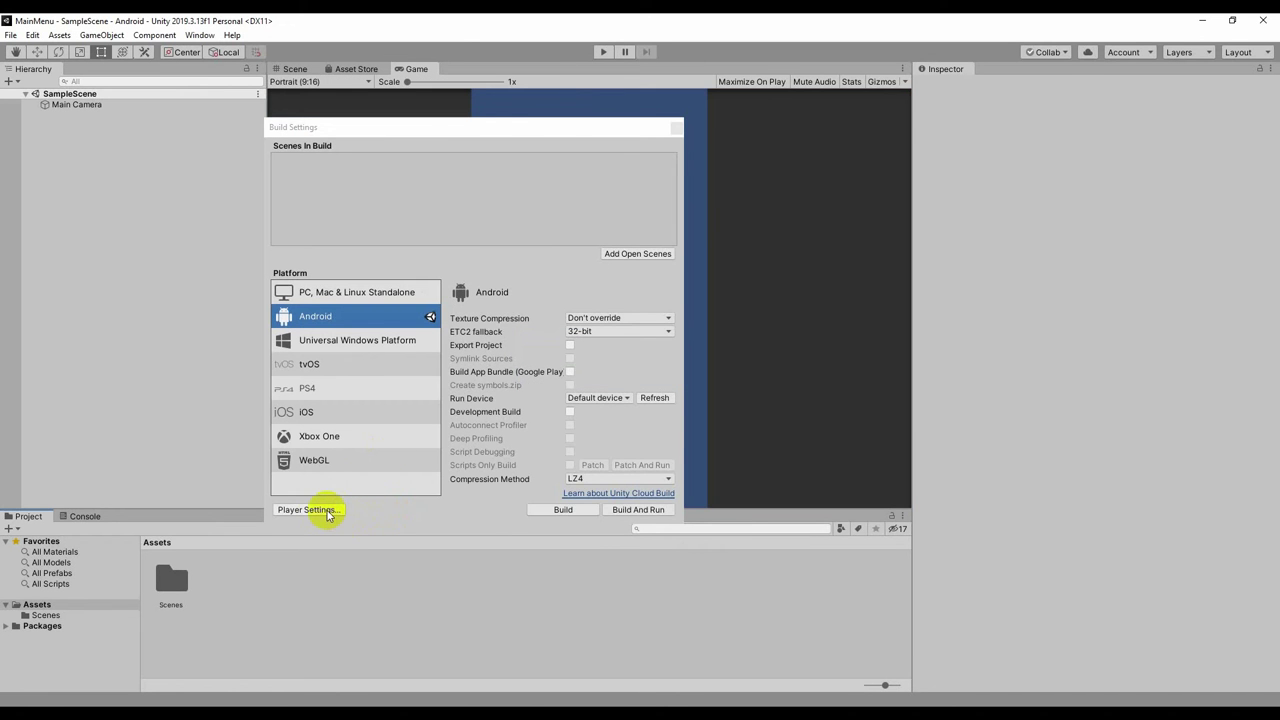
In Player Settings, set Company Name to UzProgs and check Product Name MainMenu.
click(330, 512)
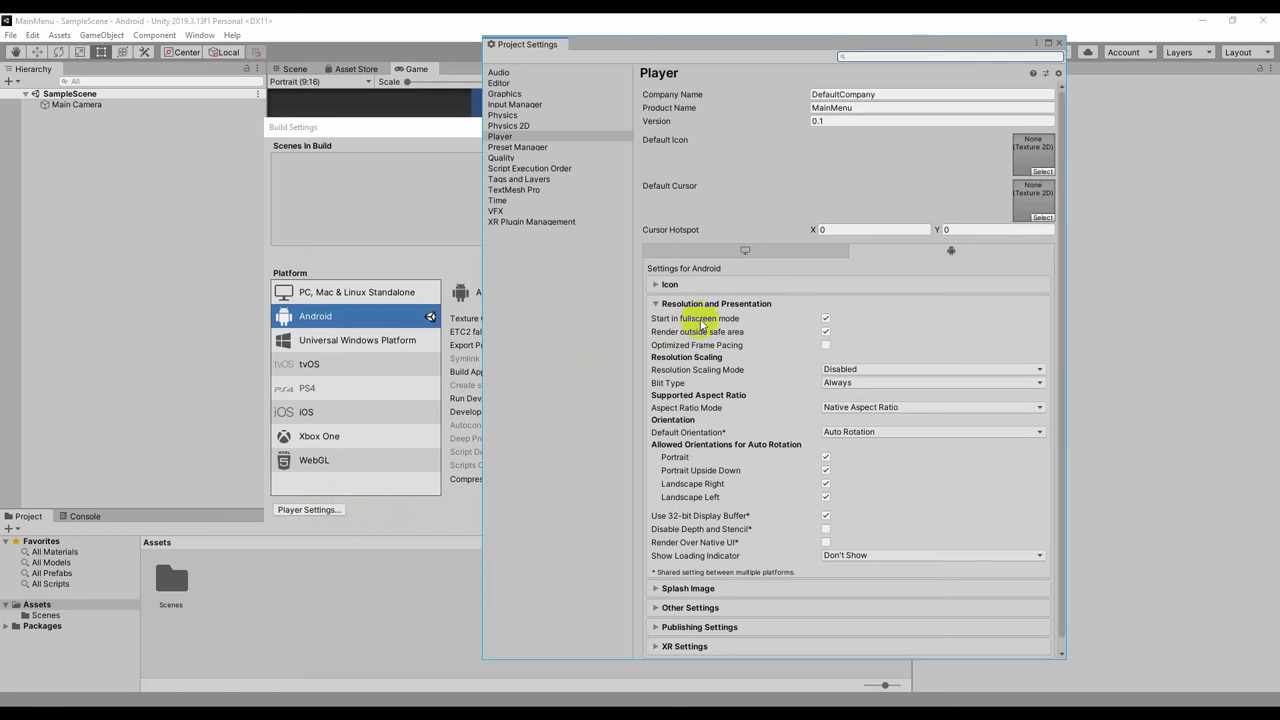
click(891, 94)
click(885, 94)
text(pany)
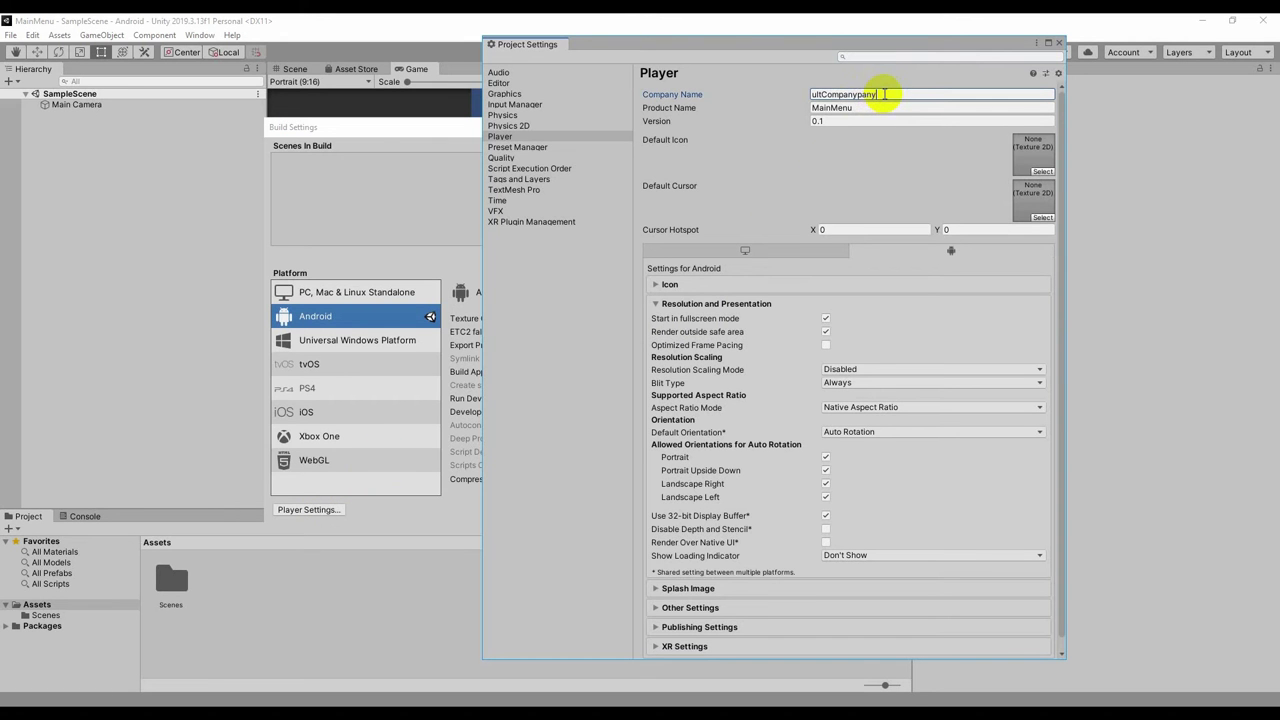
double_click(885, 94)
text(Uz)
text(Progs)
click(862, 107)
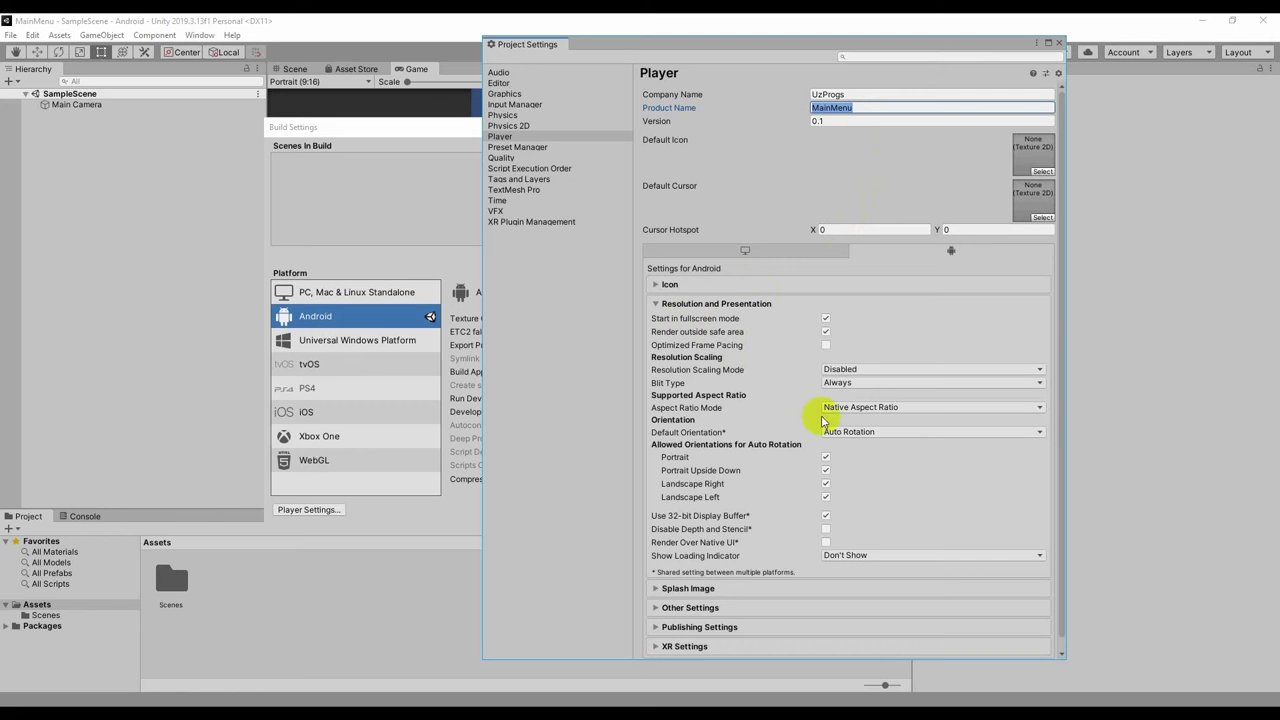
Set Resolution and Presentation's Default Orientation to Portrait.
click(728, 304)
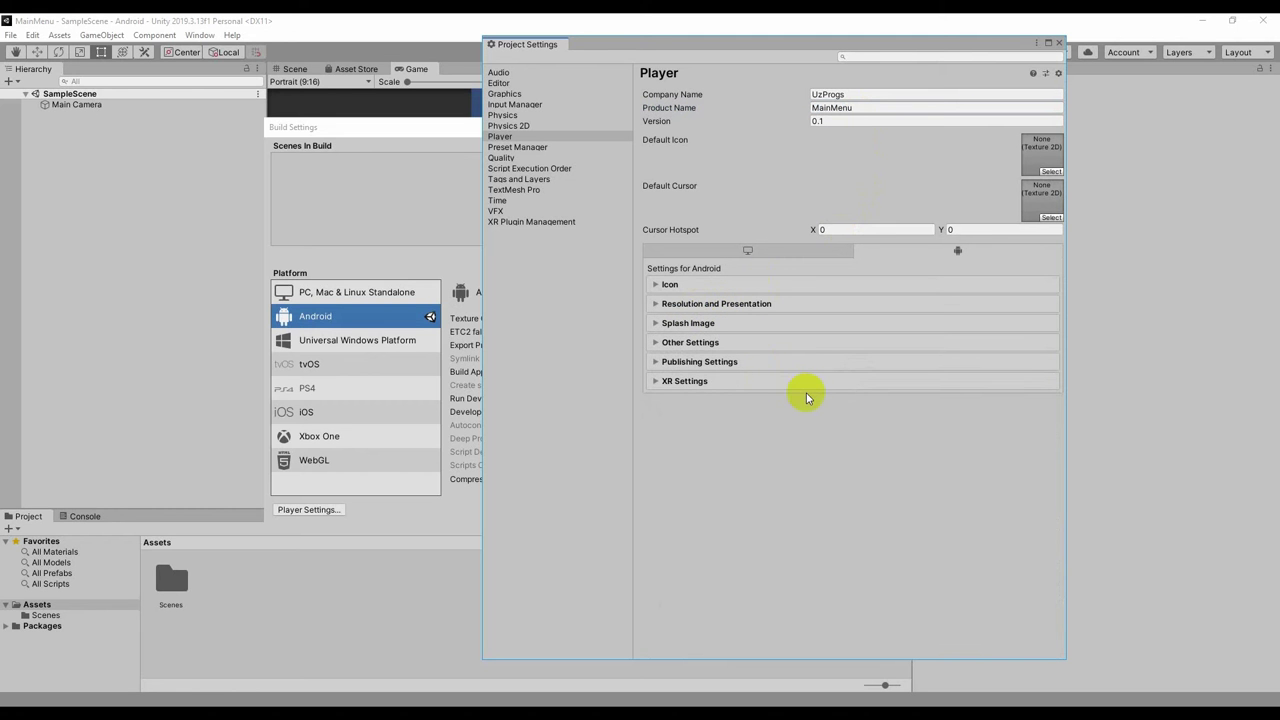
click(742, 304)
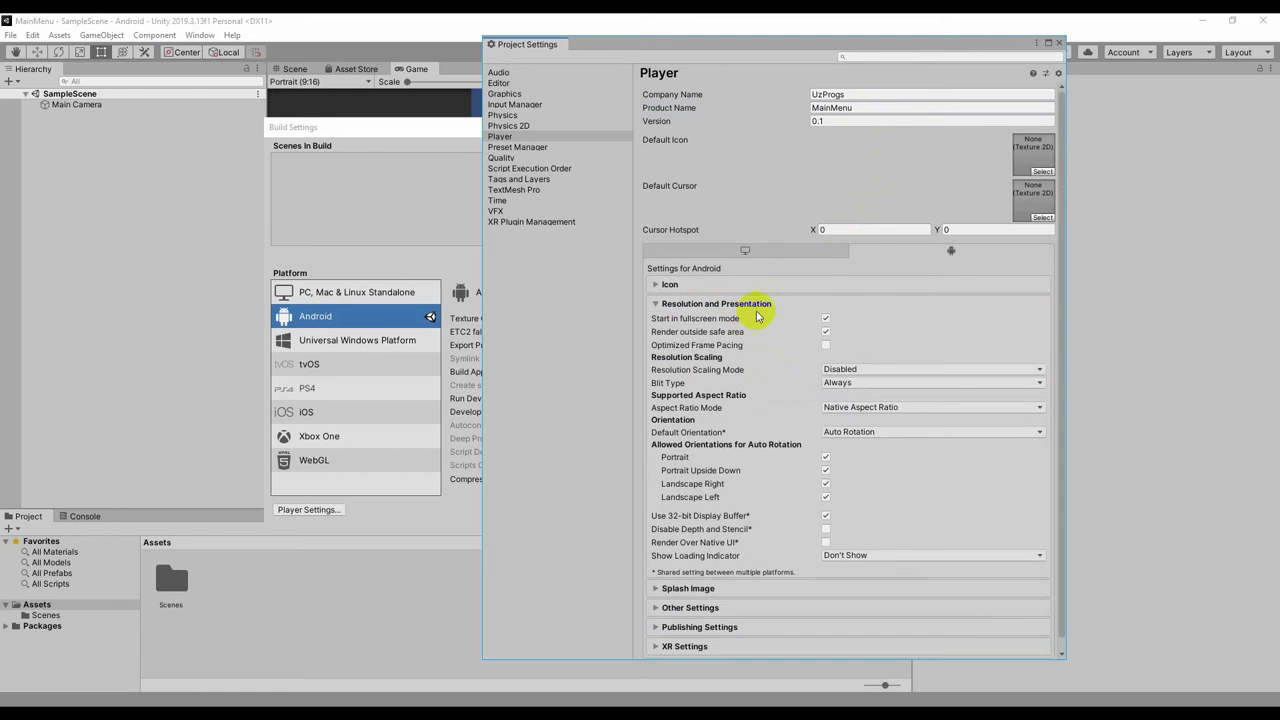
click(889, 432)
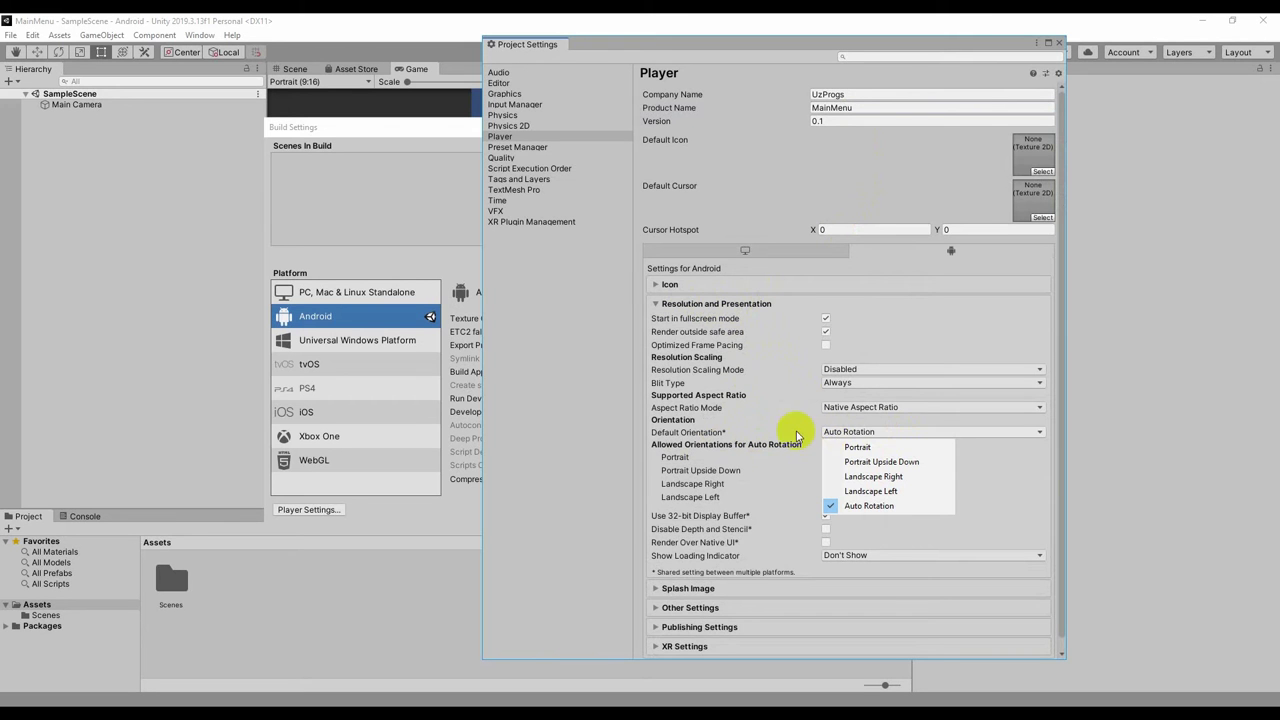
click(847, 448)
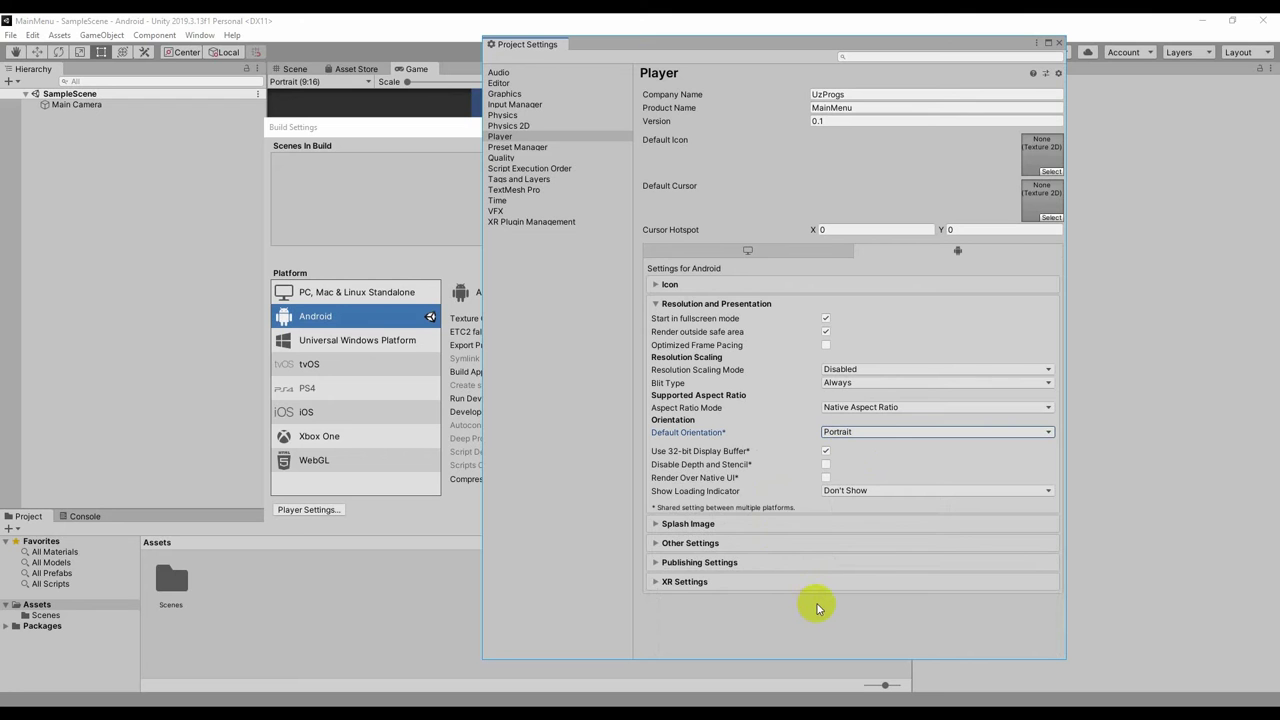
click(713, 527)
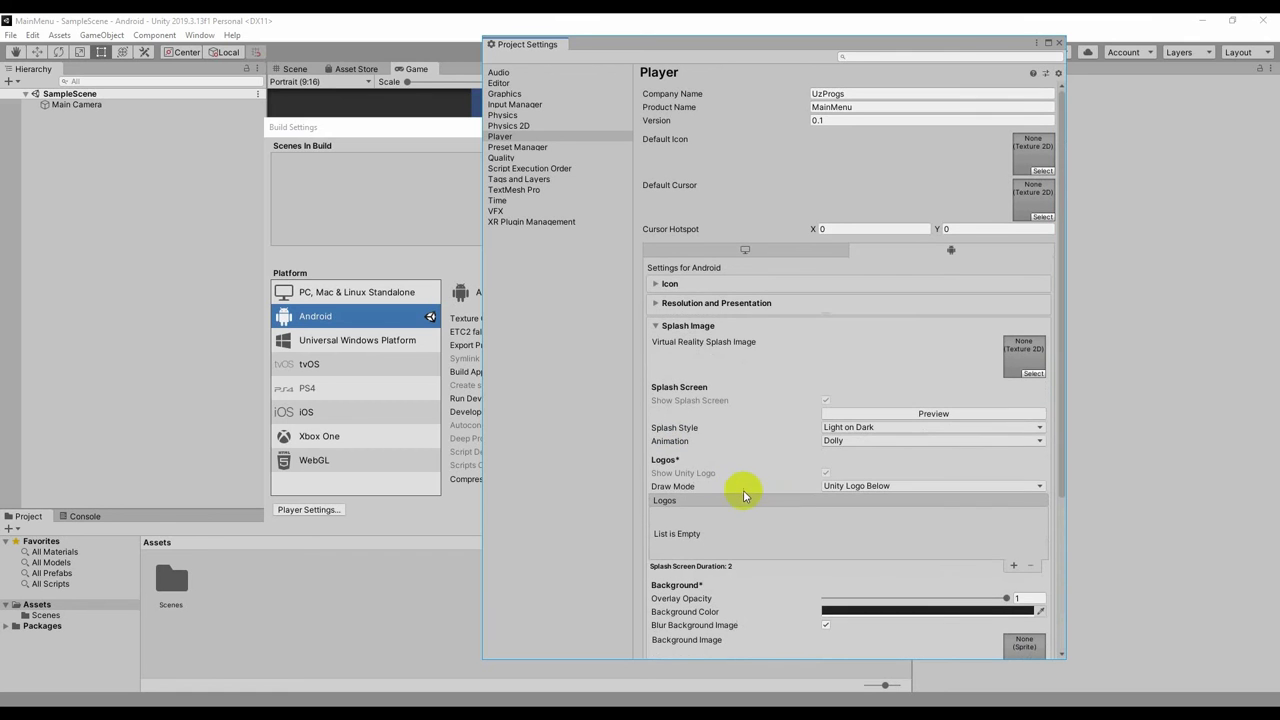
click(695, 305)
click(695, 305)
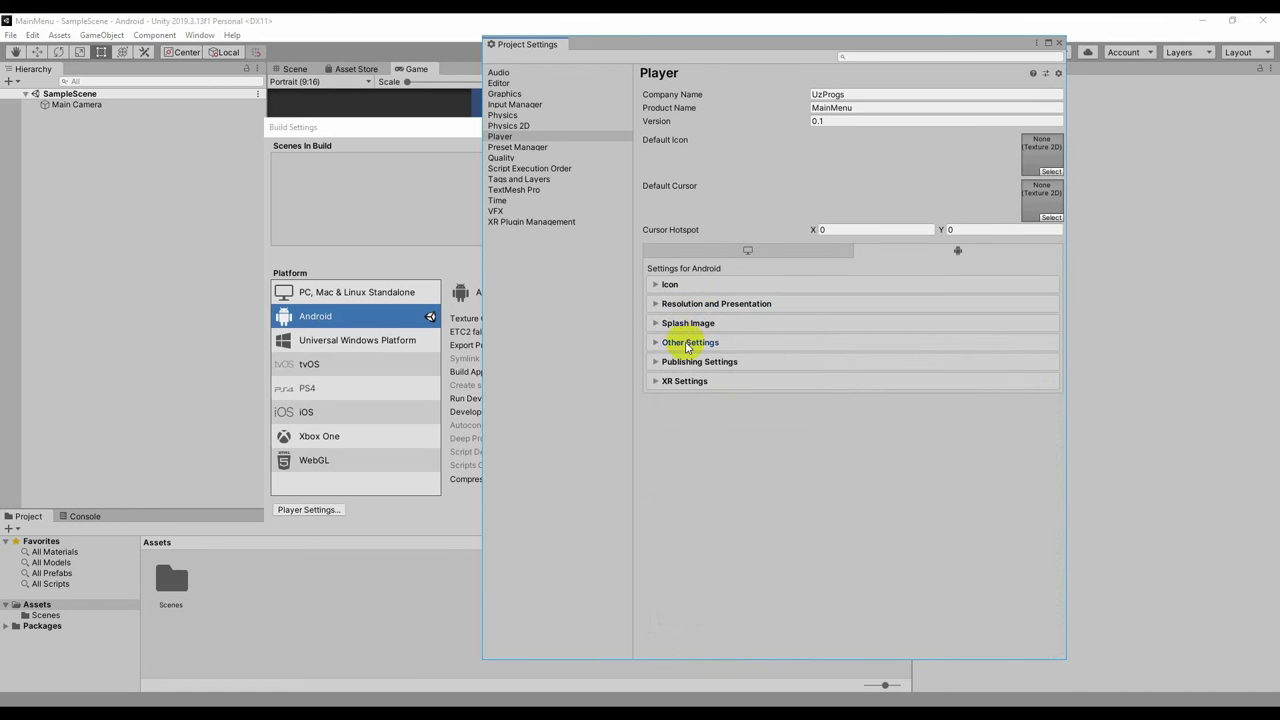
Expand Other Settings and inspect the Package Name field's UzProgs part.
click(687, 344)
scroll(760, 450, down, 3)
scroll(760, 452, down, 3)
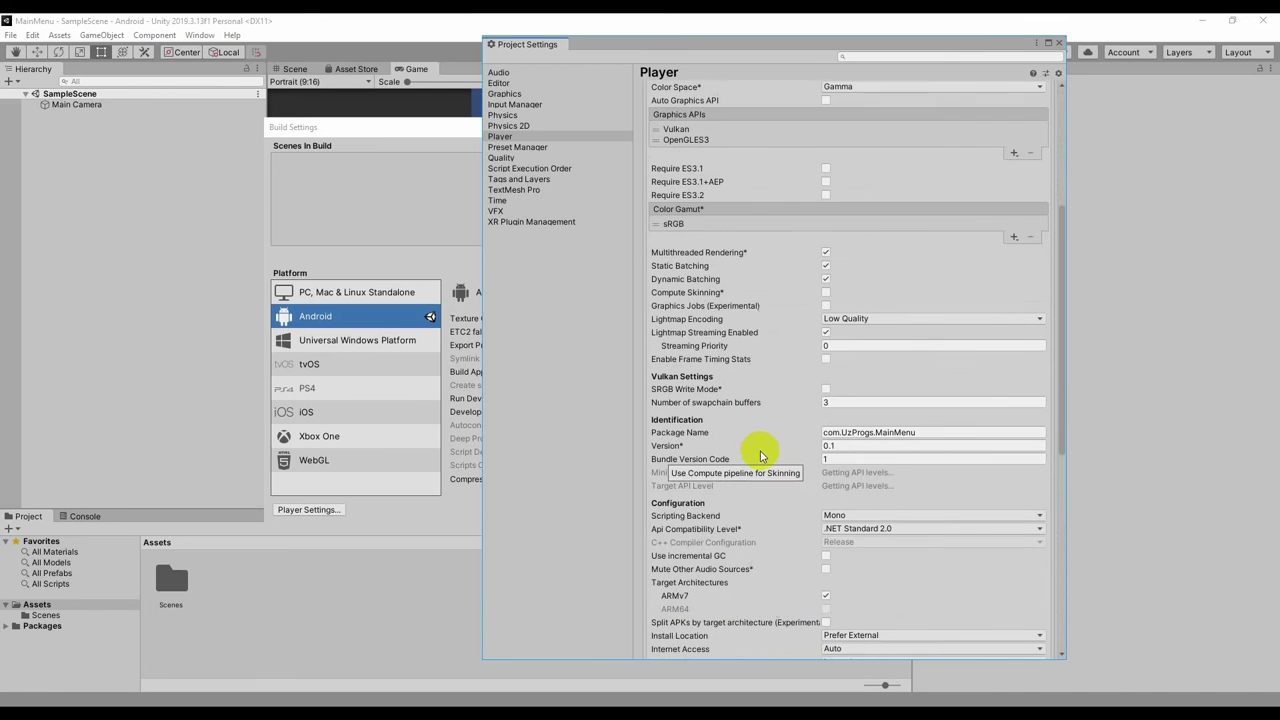
scroll(760, 451, down, 2)
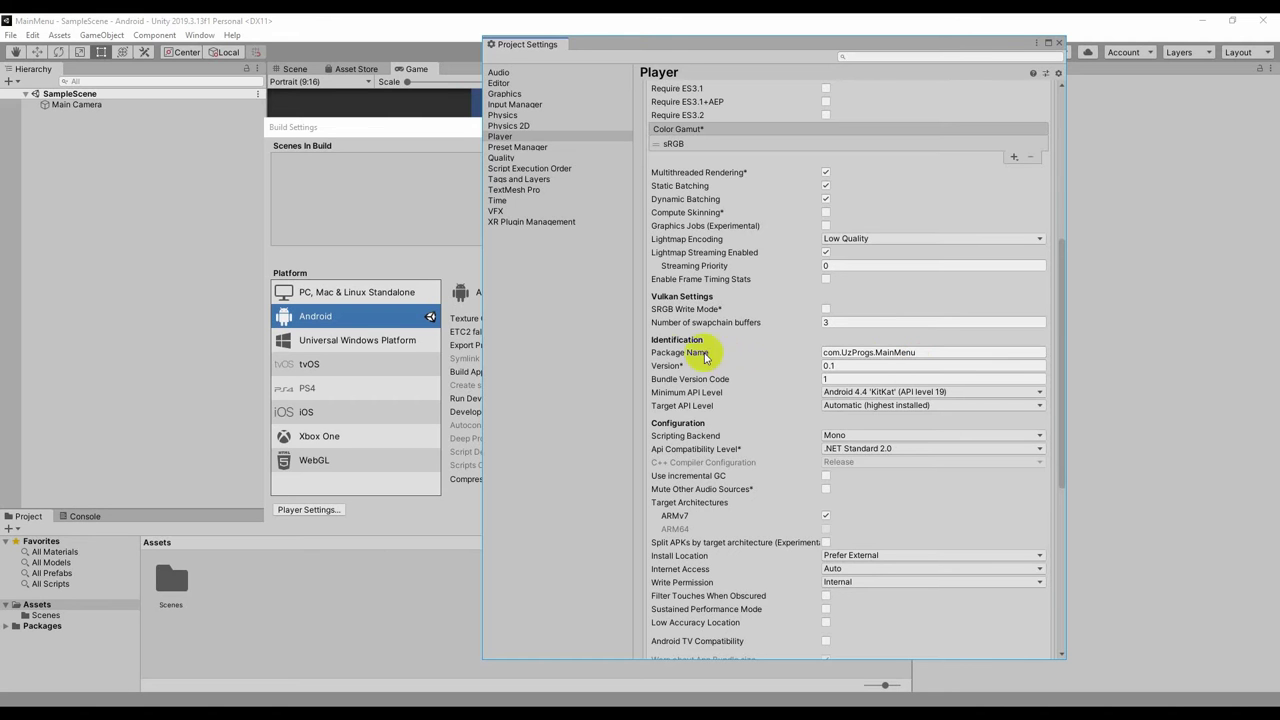
click(926, 355)
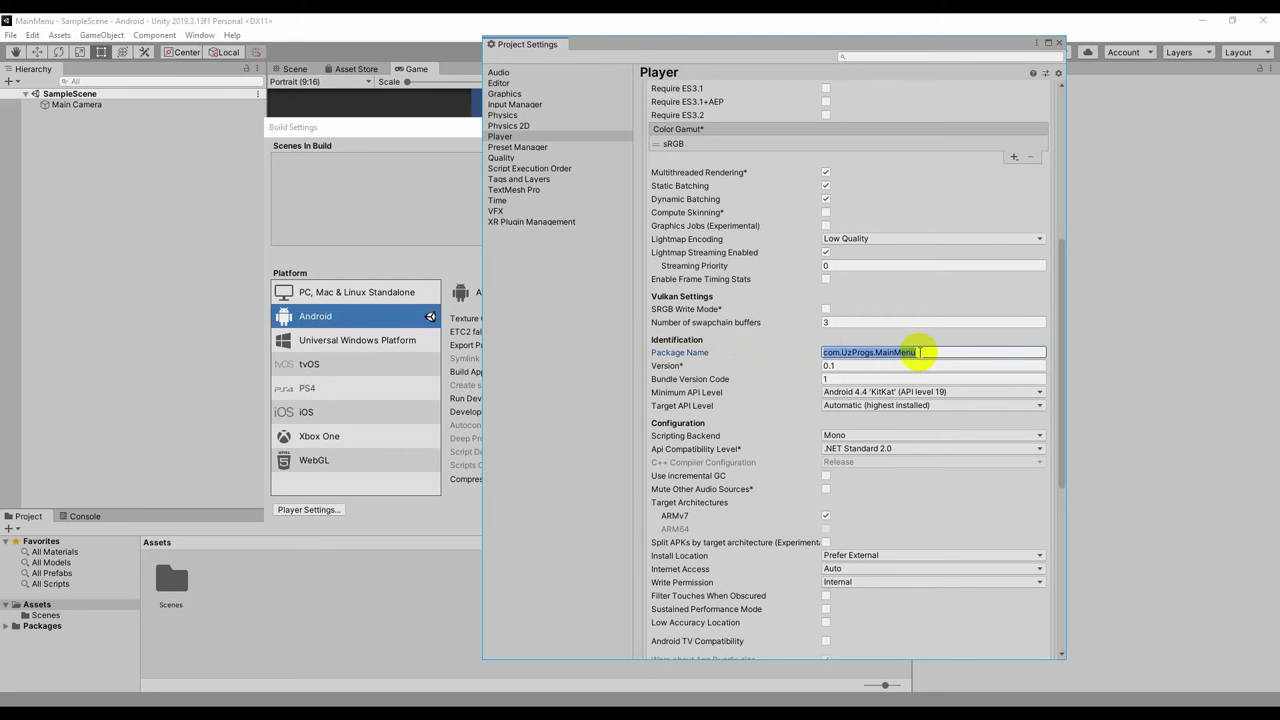
click(921, 352)
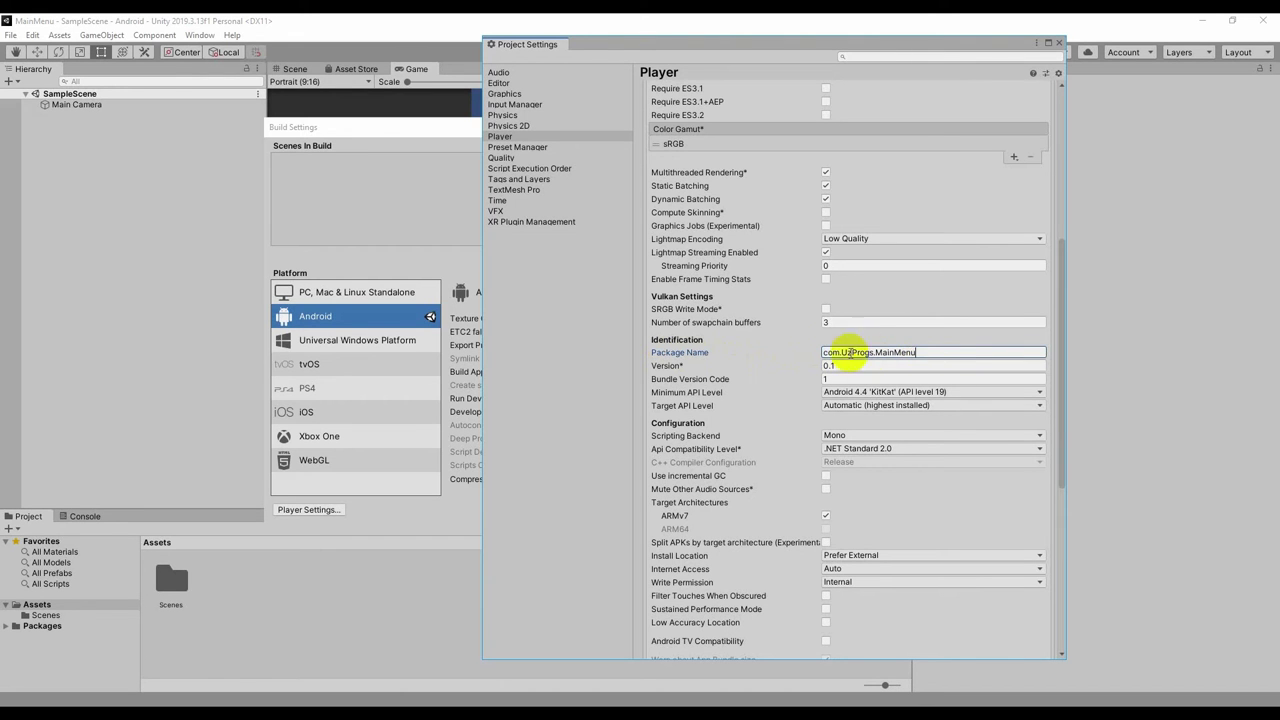
drag(839, 354, 874, 356)
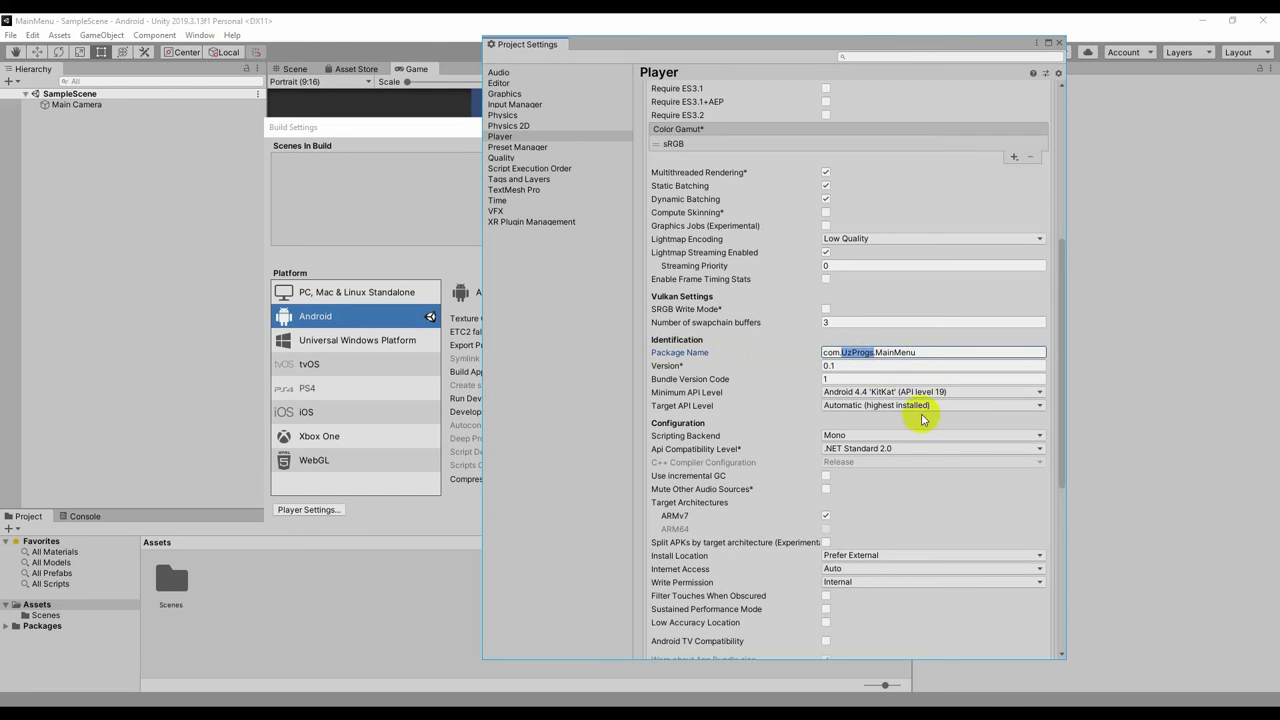
scroll(925, 420, up, 5)
scroll(894, 334, up, 8)
scroll(814, 514, down, 8)
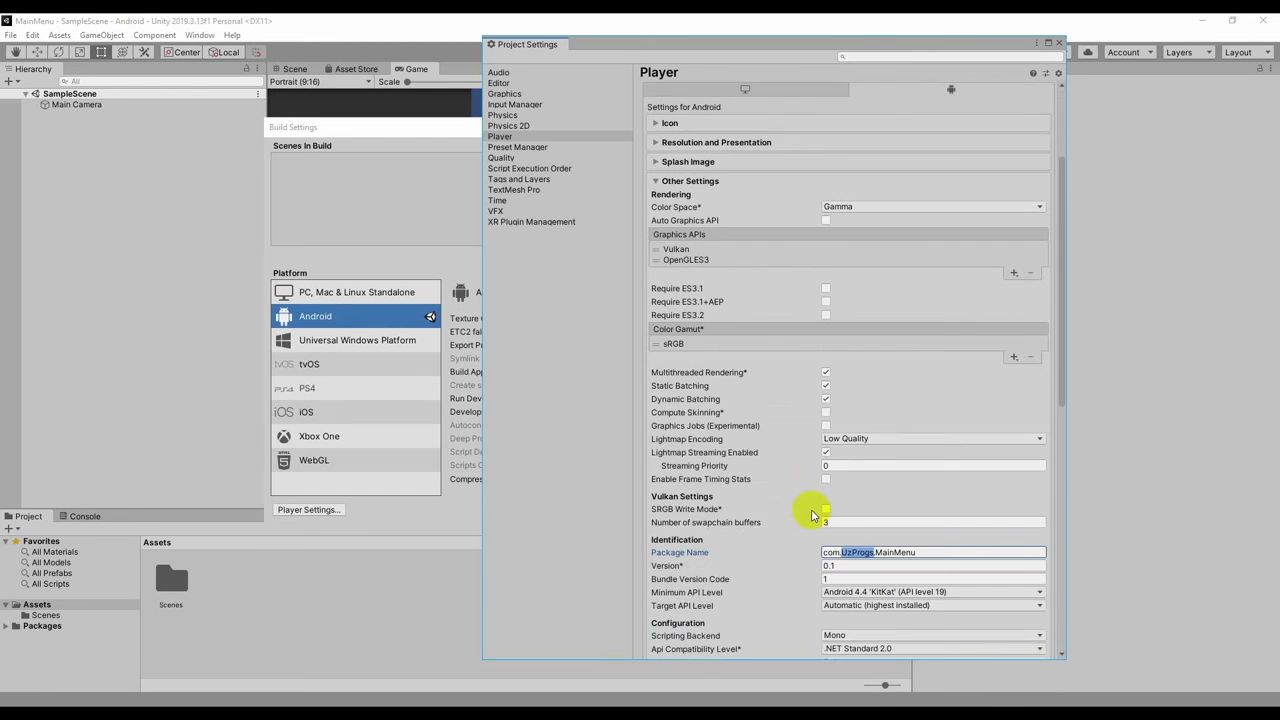
scroll(852, 530, down, 1)
scroll(852, 530, down, 2)
Confirm the package name reads com.UzProgs.MainMenu, then collapse Other Settings.
click(876, 432)
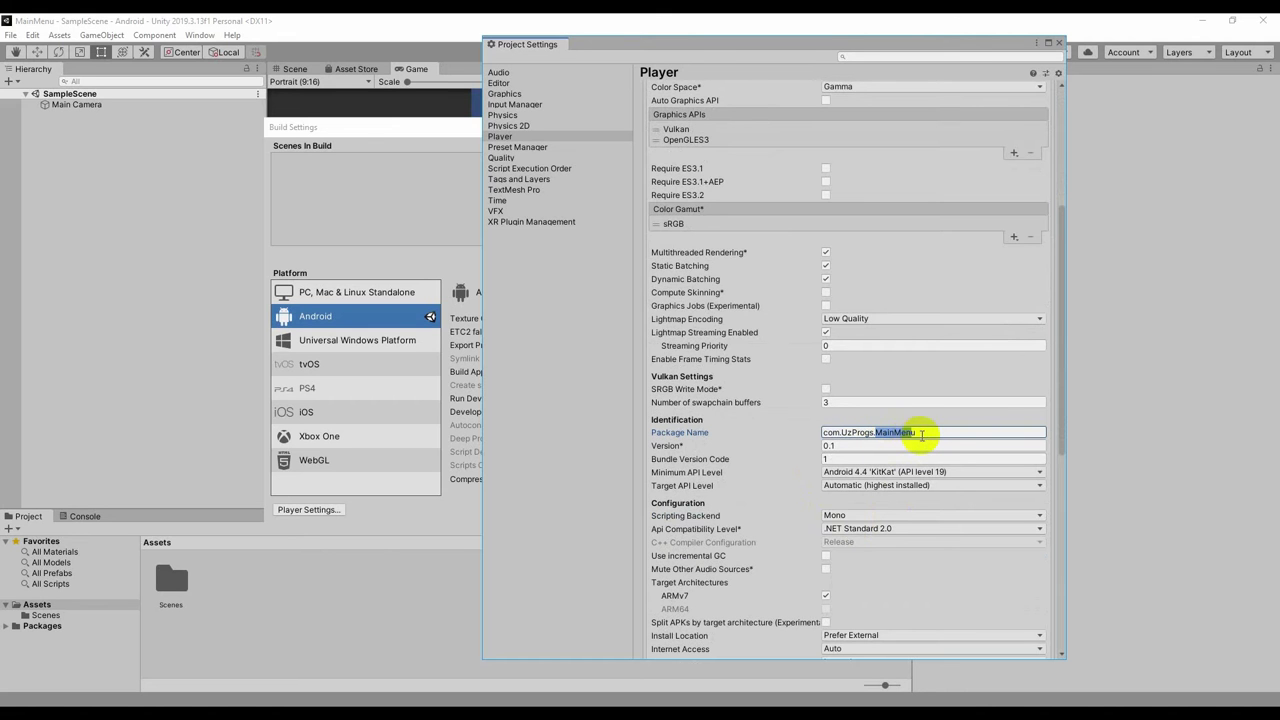
key(End)
double_click(886, 432)
drag(925, 435, 822, 432)
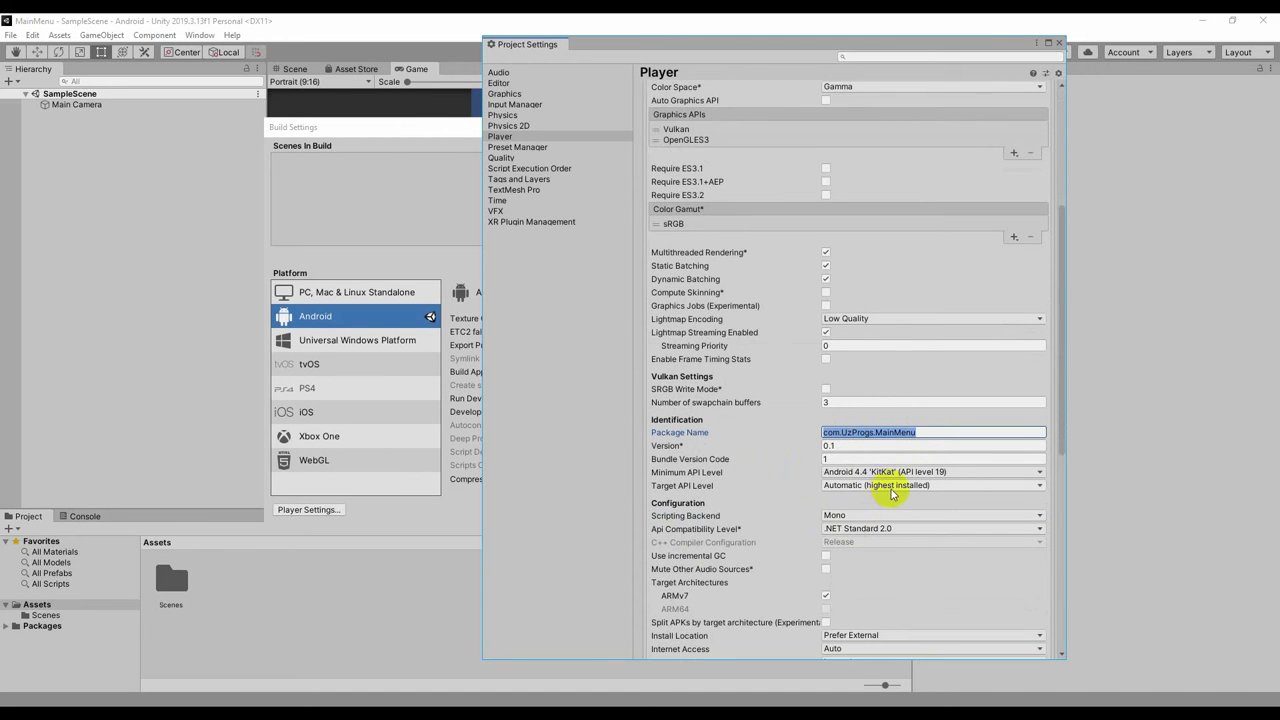
scroll(894, 500, down, 3)
scroll(894, 500, up, 4)
scroll(897, 500, up, 3)
scroll(897, 500, up, 3)
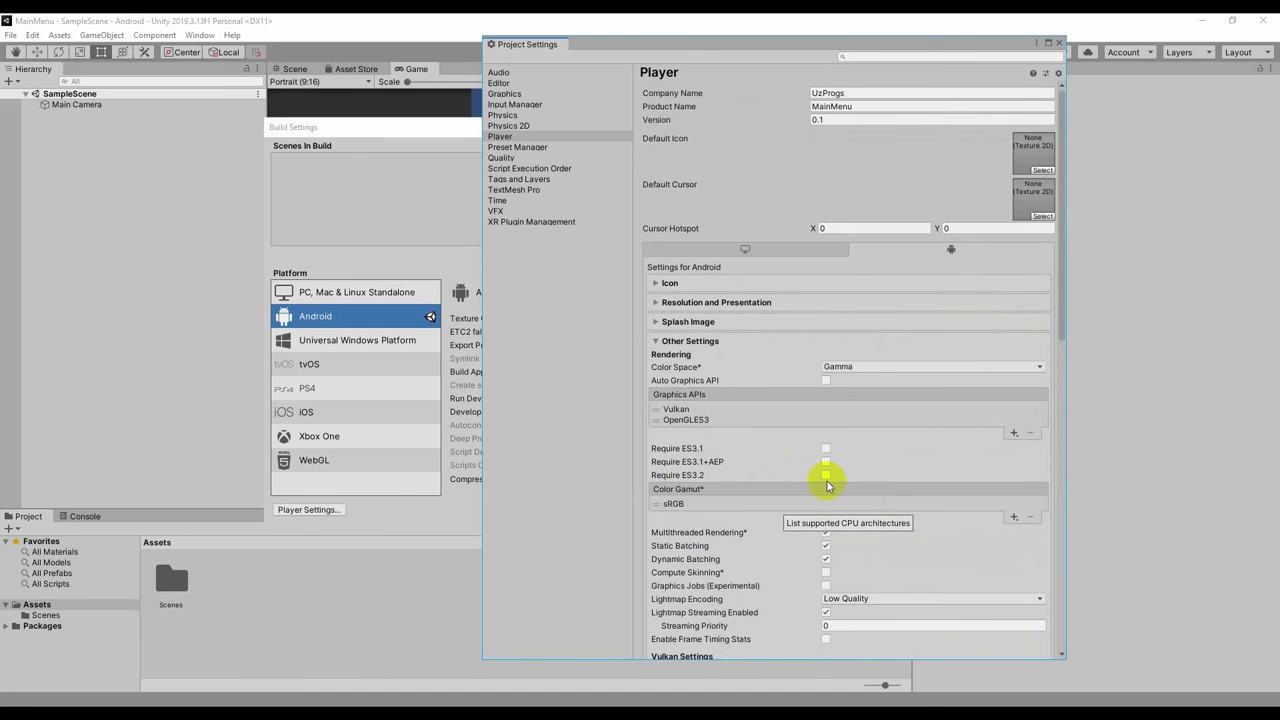
click(692, 343)
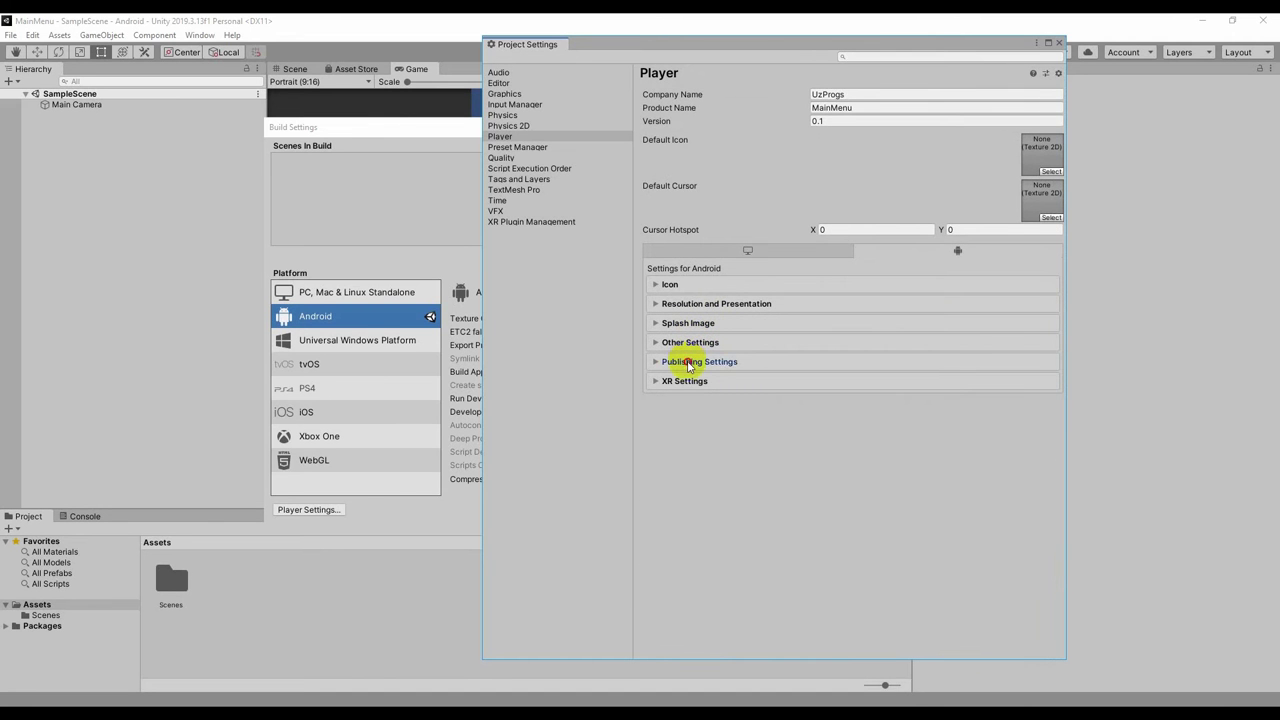
Expand Publishing Settings and open Keystore Manager, moved to the screen centre.
click(689, 362)
scroll(792, 500, down, 2)
scroll(792, 500, down, 1)
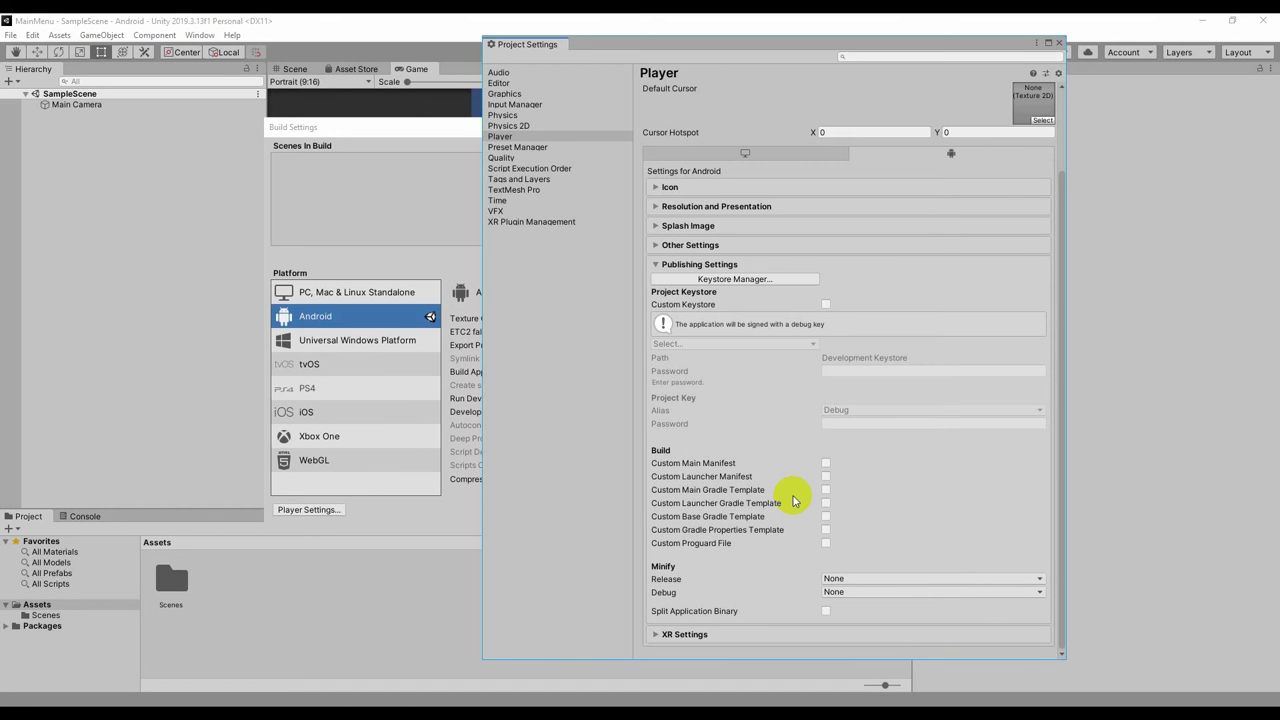
click(767, 281)
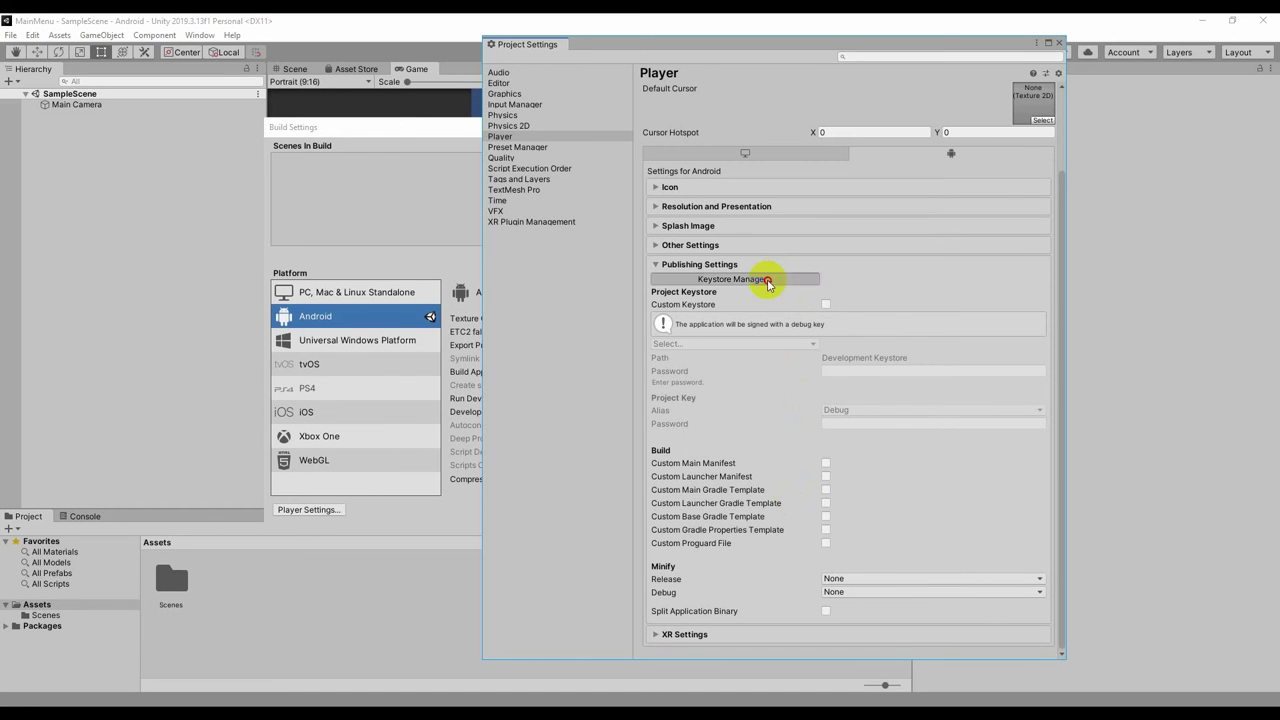
drag(262, 69, 574, 207)
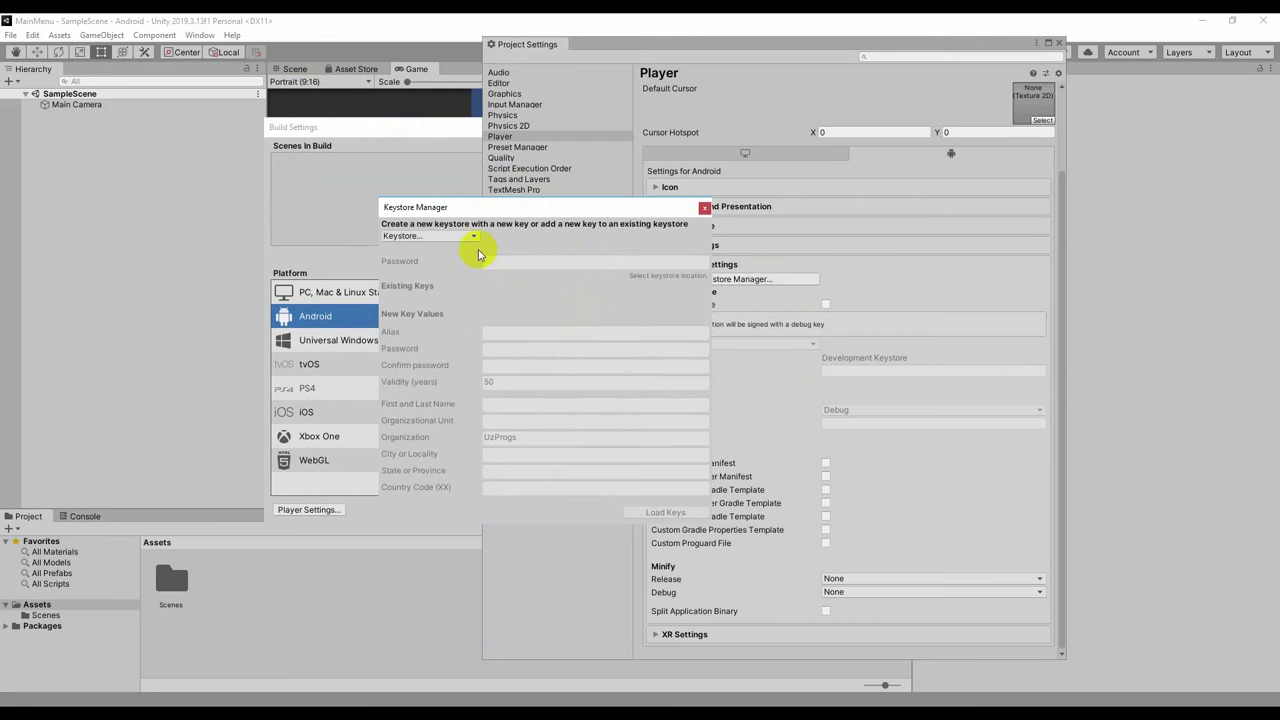
Create a new keystore anywhere, saved as user.keystore in the project folder.
click(476, 241)
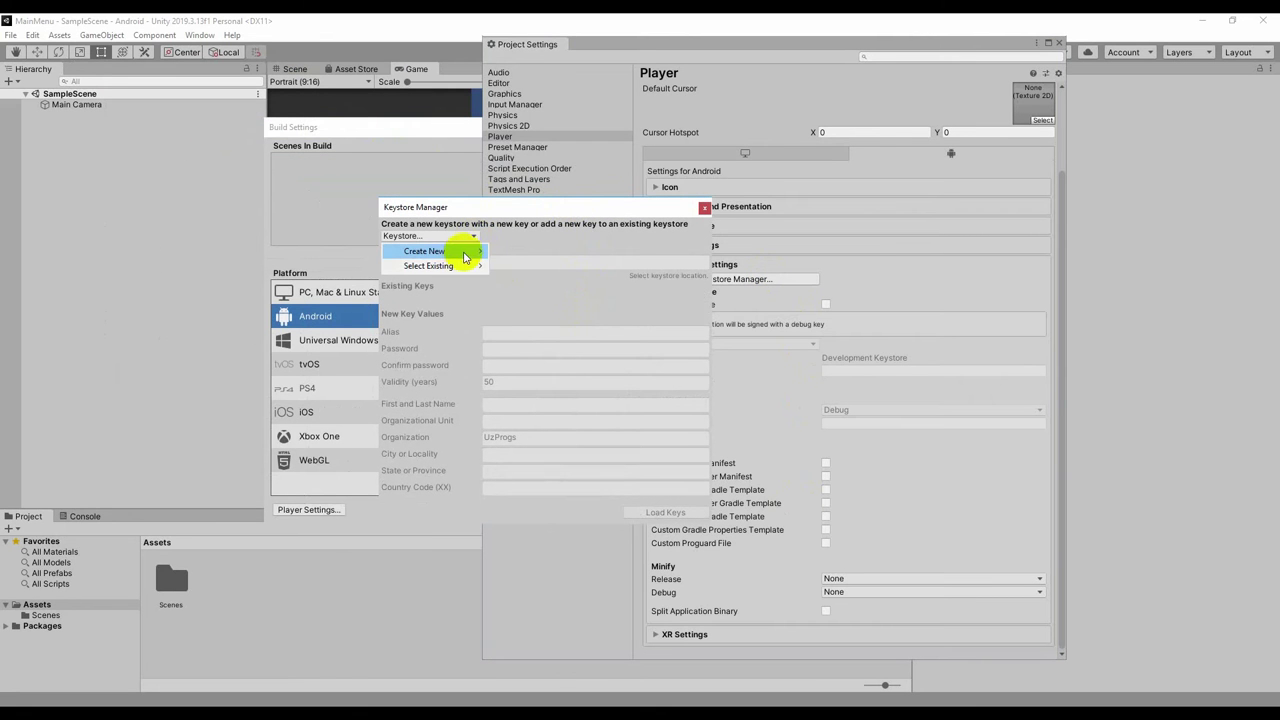
mouse_move(462, 254)
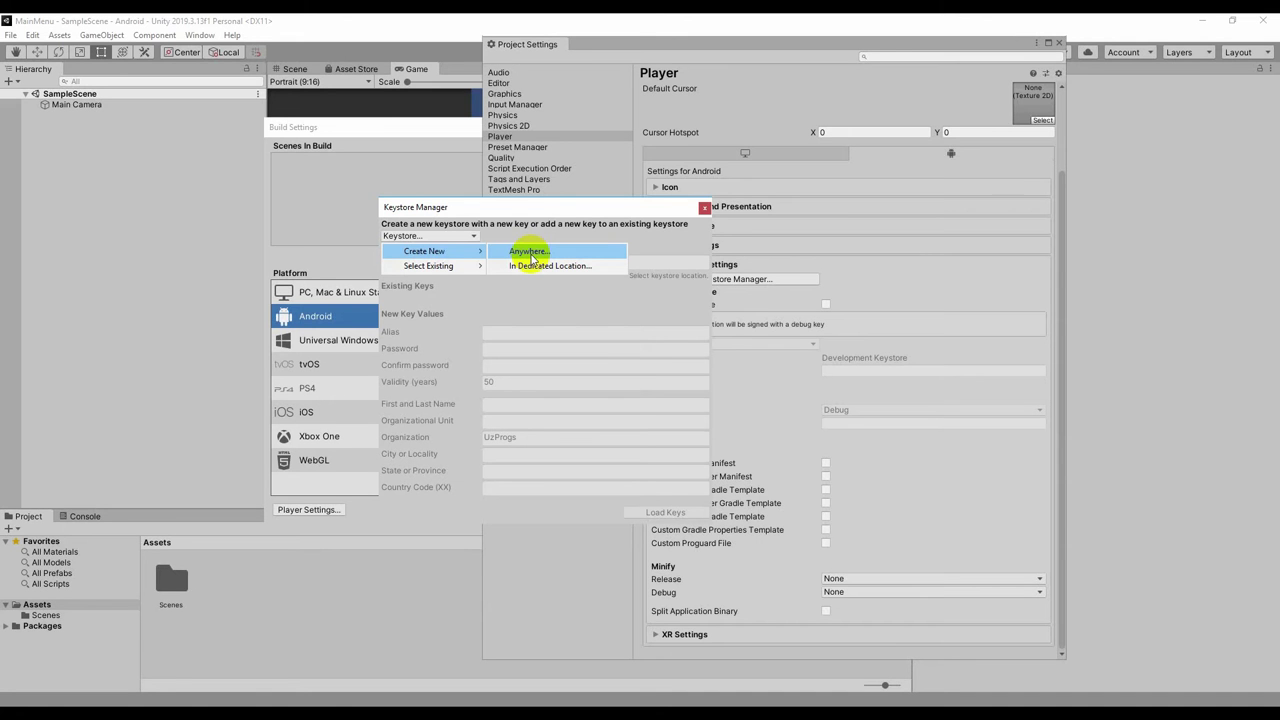
click(531, 258)
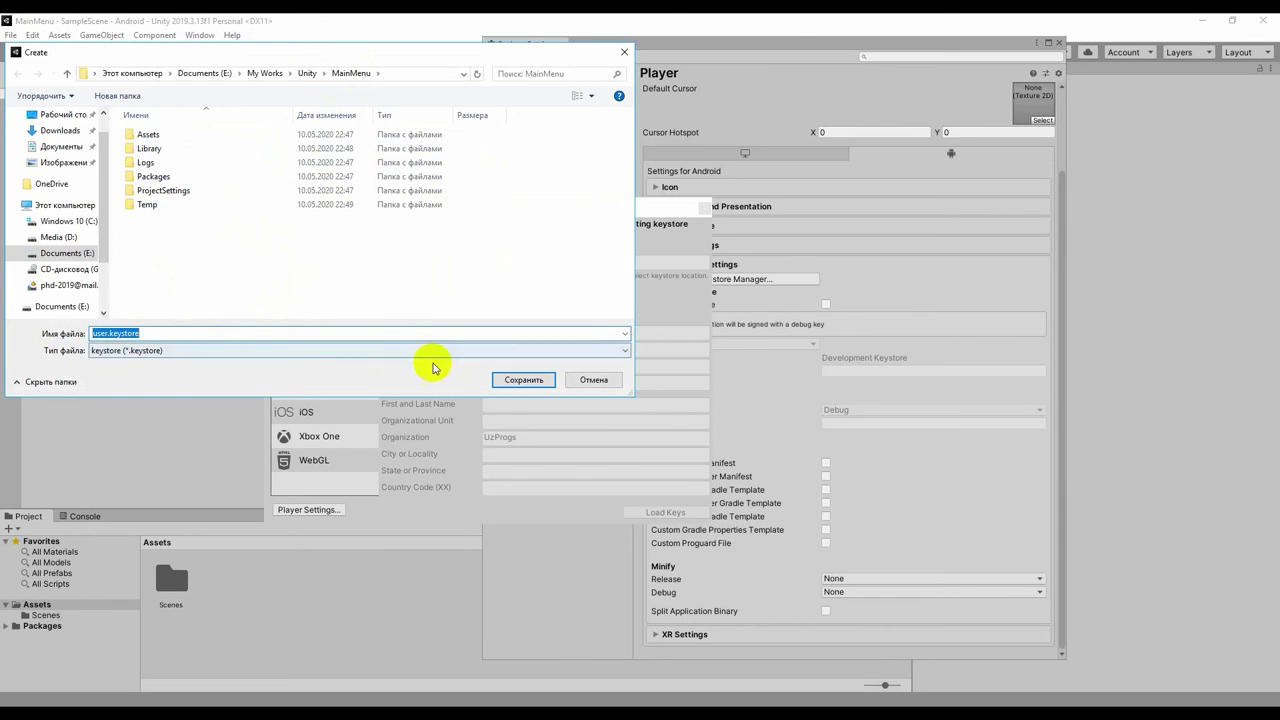
click(517, 382)
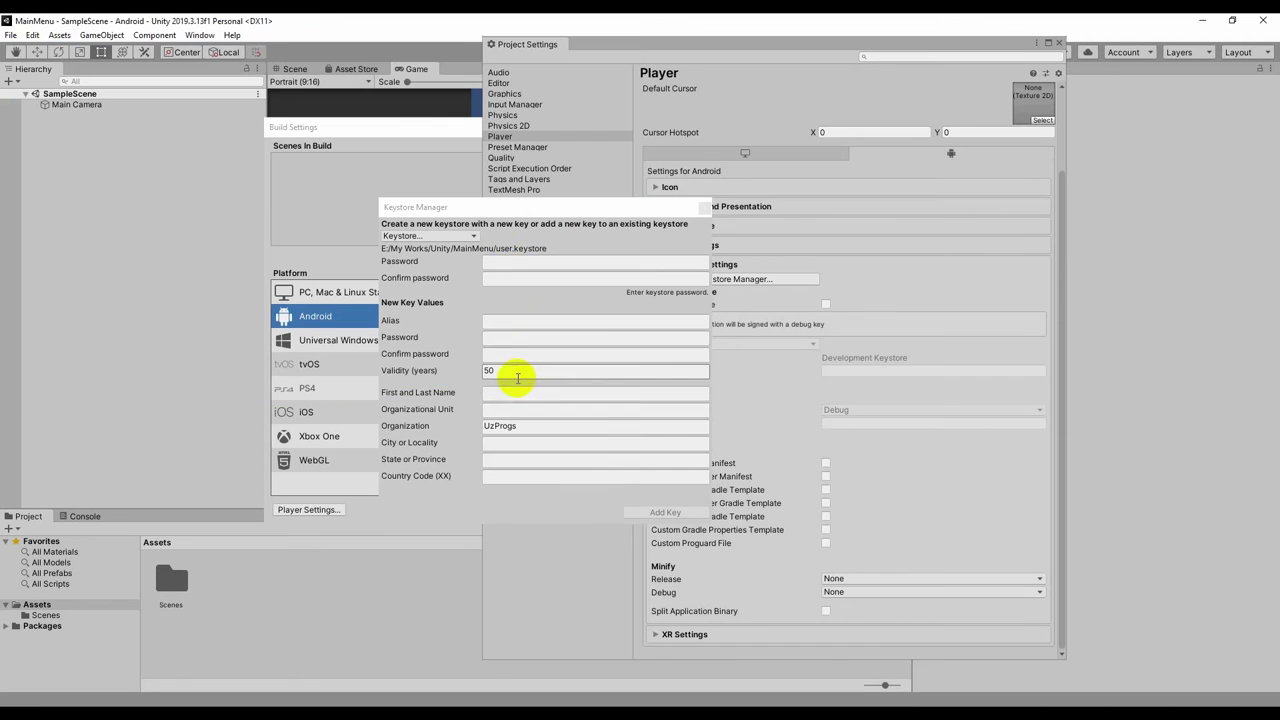
Enter the keystore password.
click(517, 263)
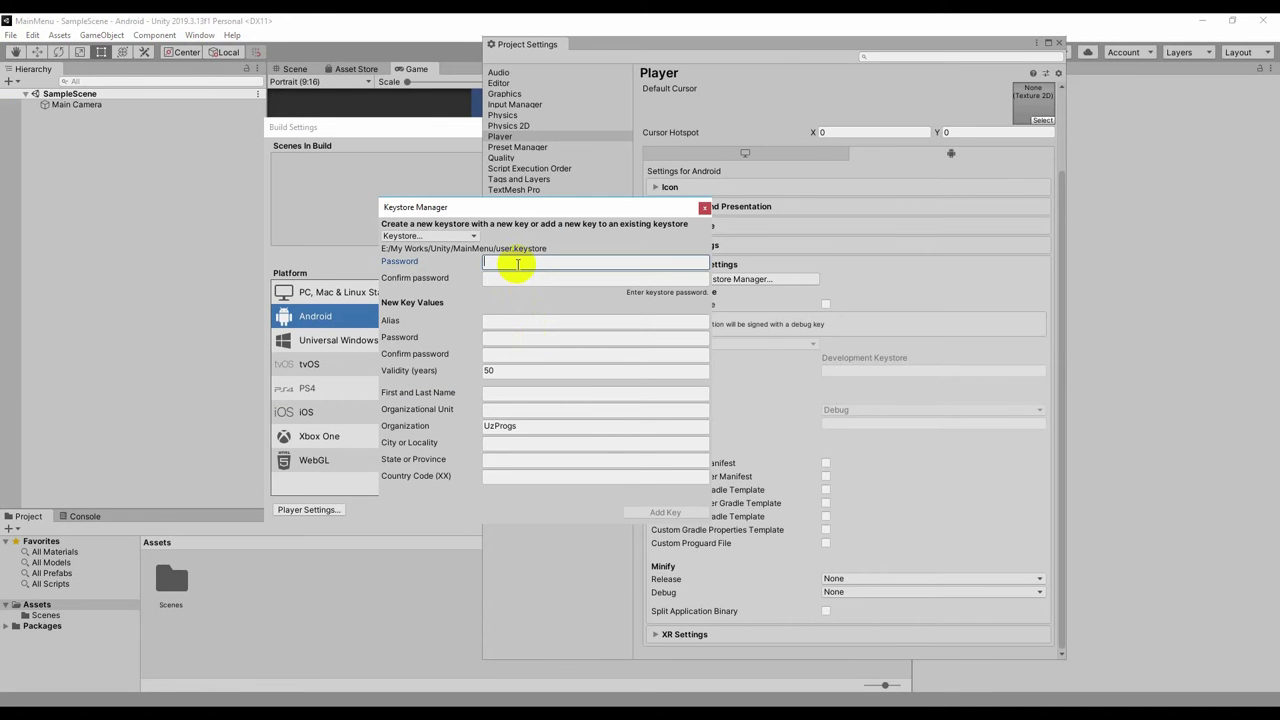
text(*)
text(**)
key(BackSpace)
key(BackSpace)
key(BackSpace)
text(****)
text(*******)
text(******)
key(Tab)
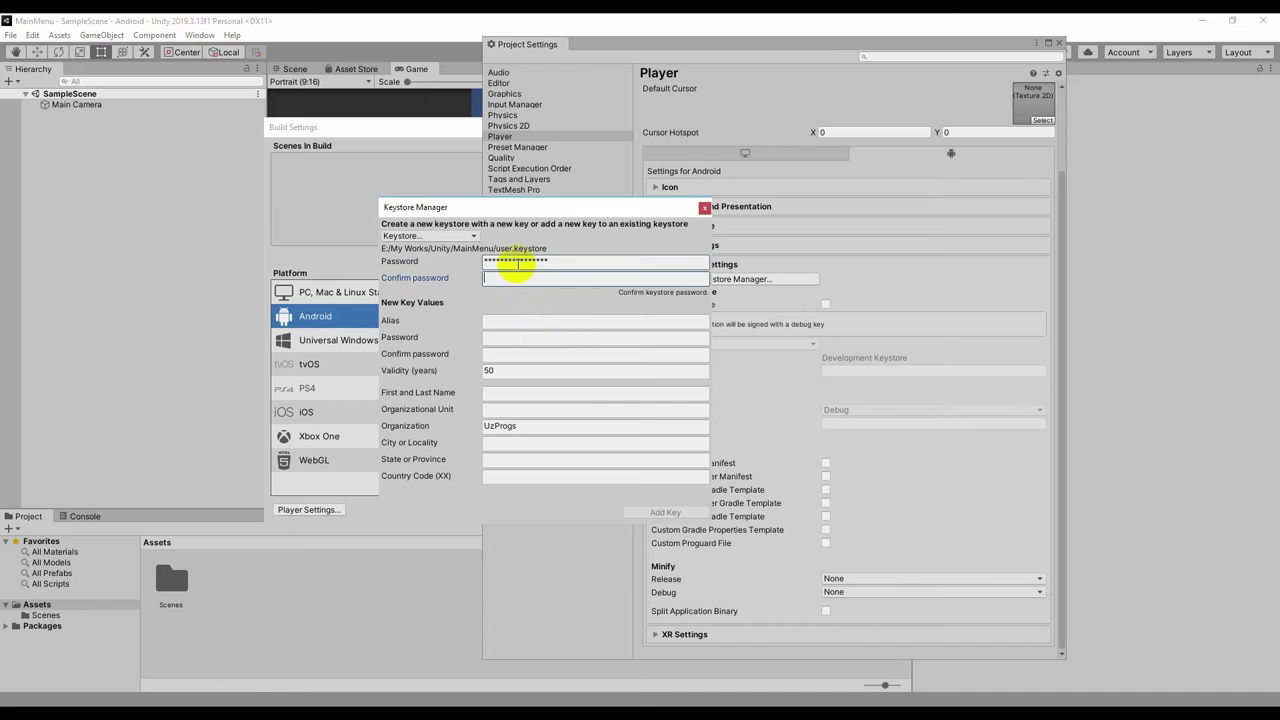
text(*******)
text(*********)
text(**)
Set the key alias to MainMenu and enter and confirm the key password.
click(493, 321)
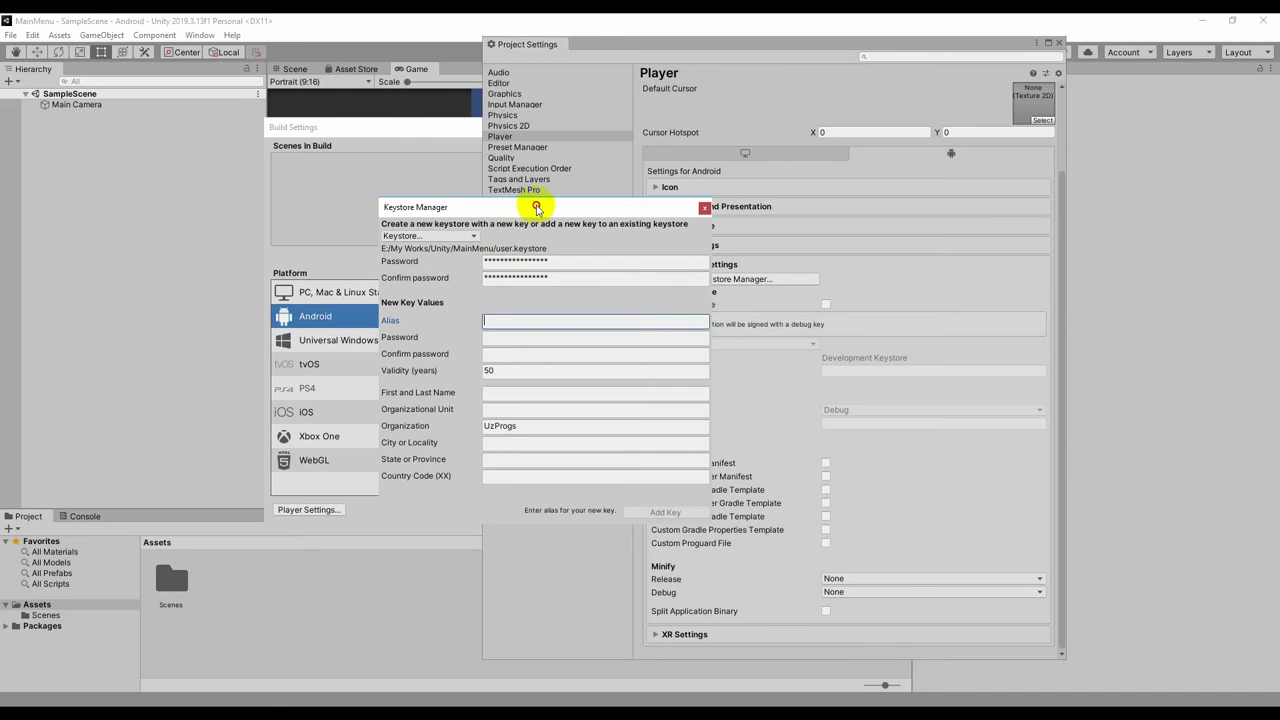
drag(523, 212, 391, 159)
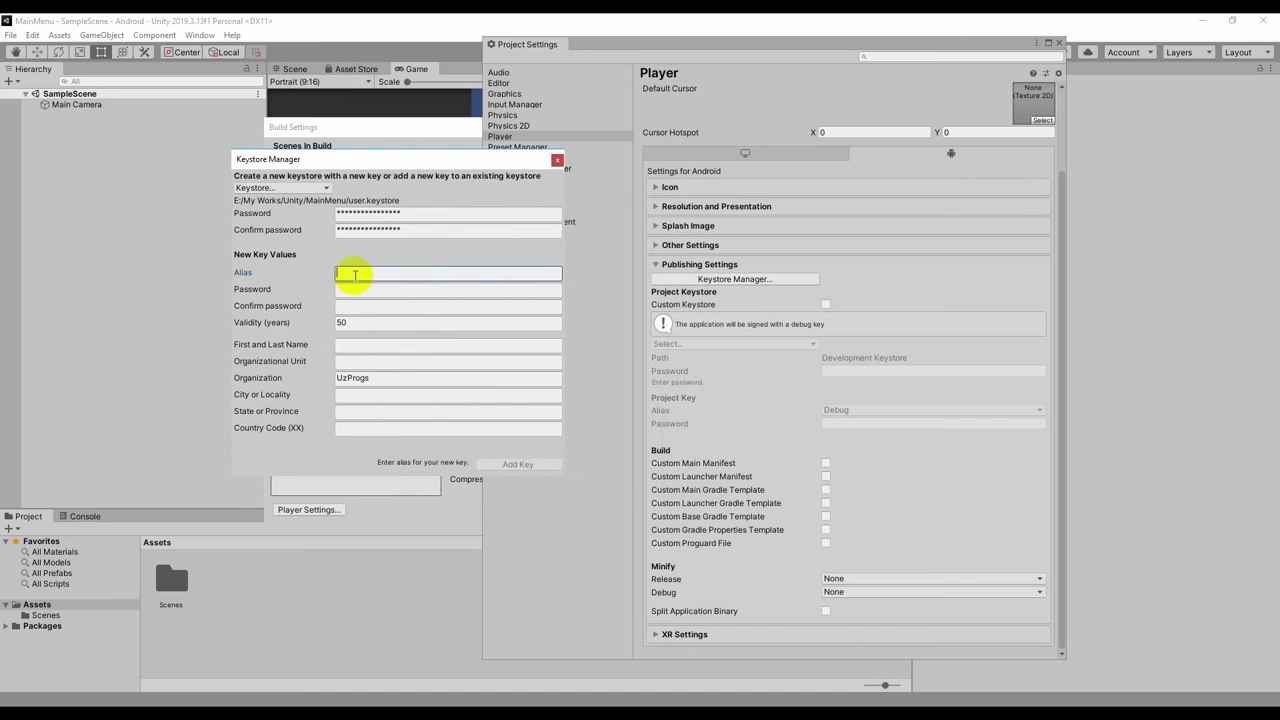
text(Main)
text(Menu)
click(368, 289)
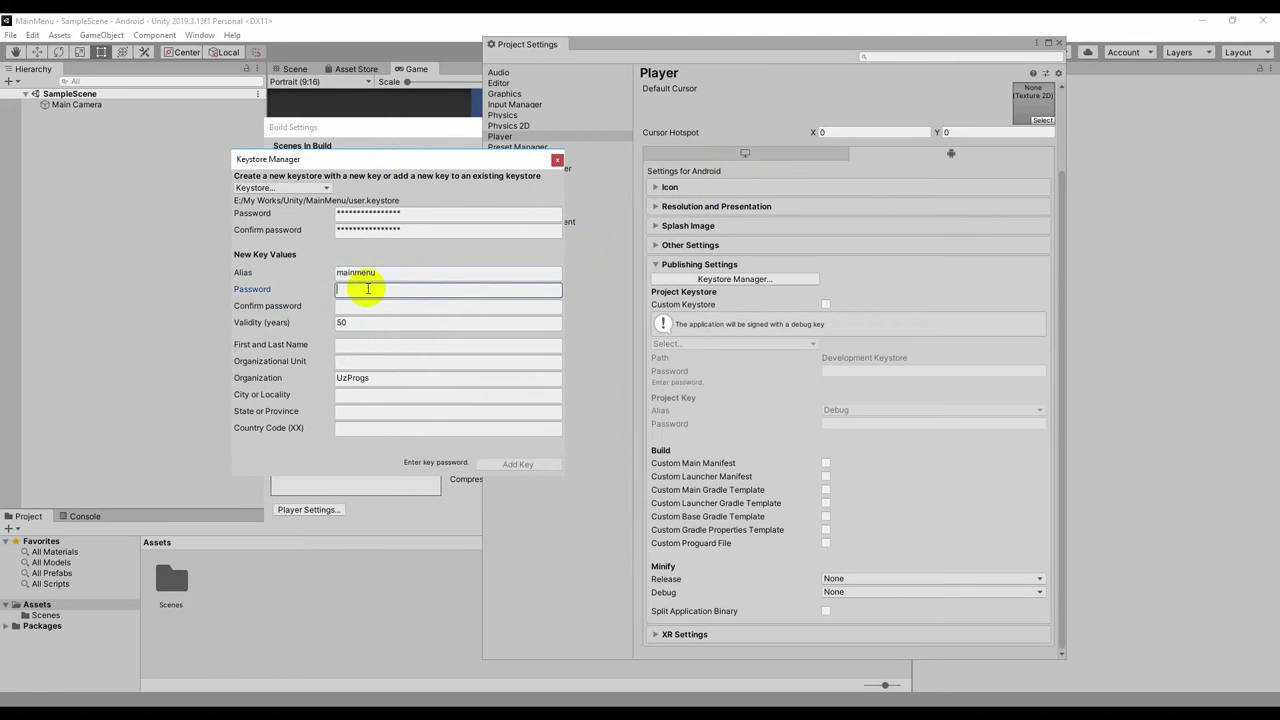
text(*****)
text(*********)
text(*)
key(Tab)
text(***)
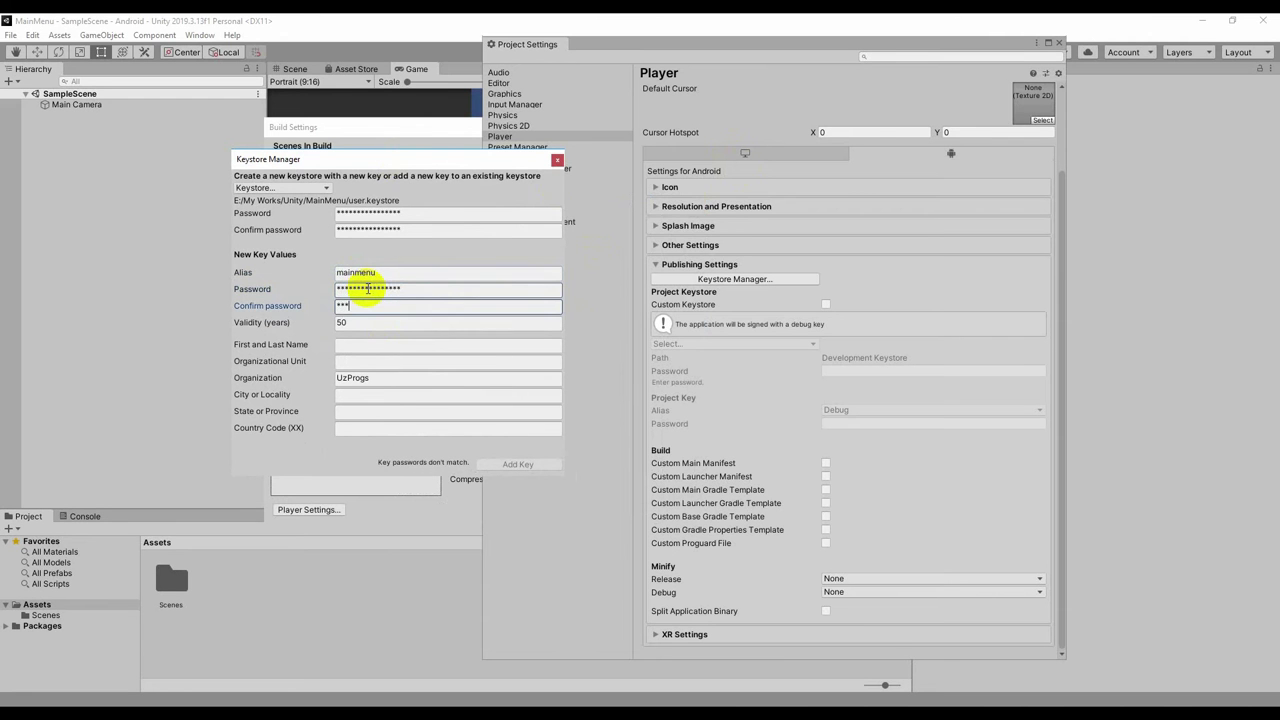
text(*********)
text(*****)
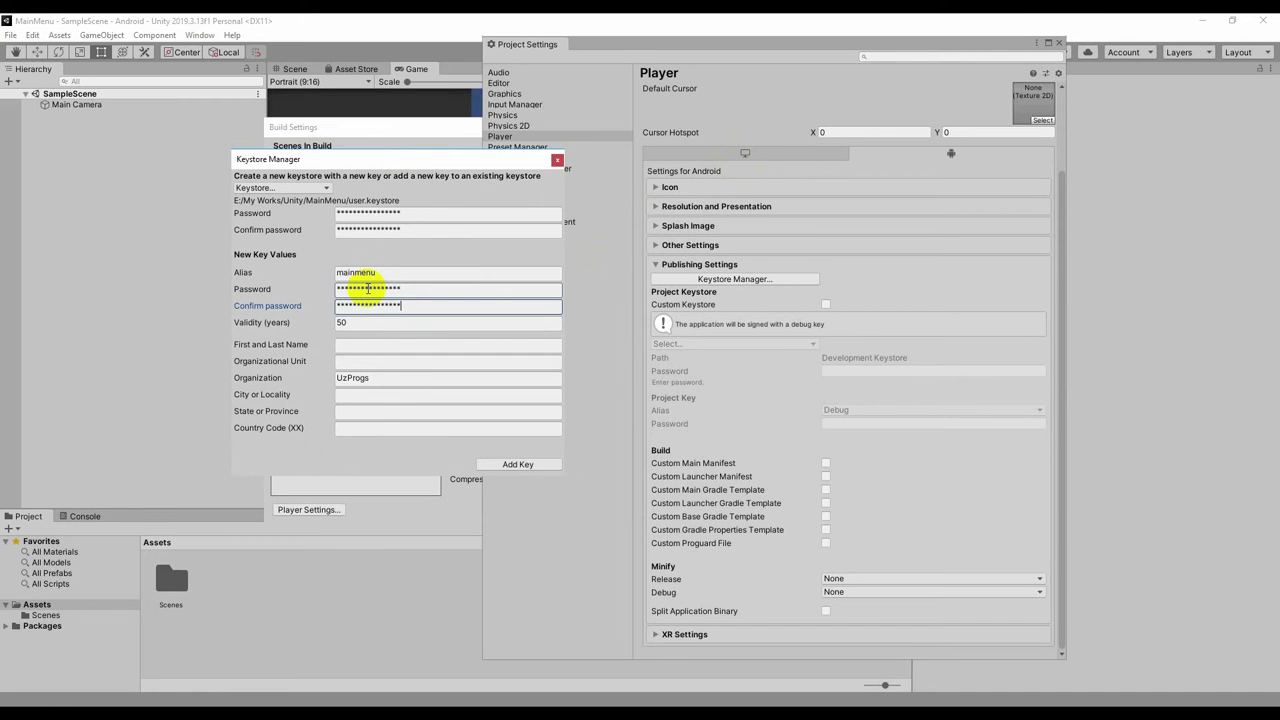
Fill in the owner's full name, check the organization, and set the city to Fergana.
click(350, 345)
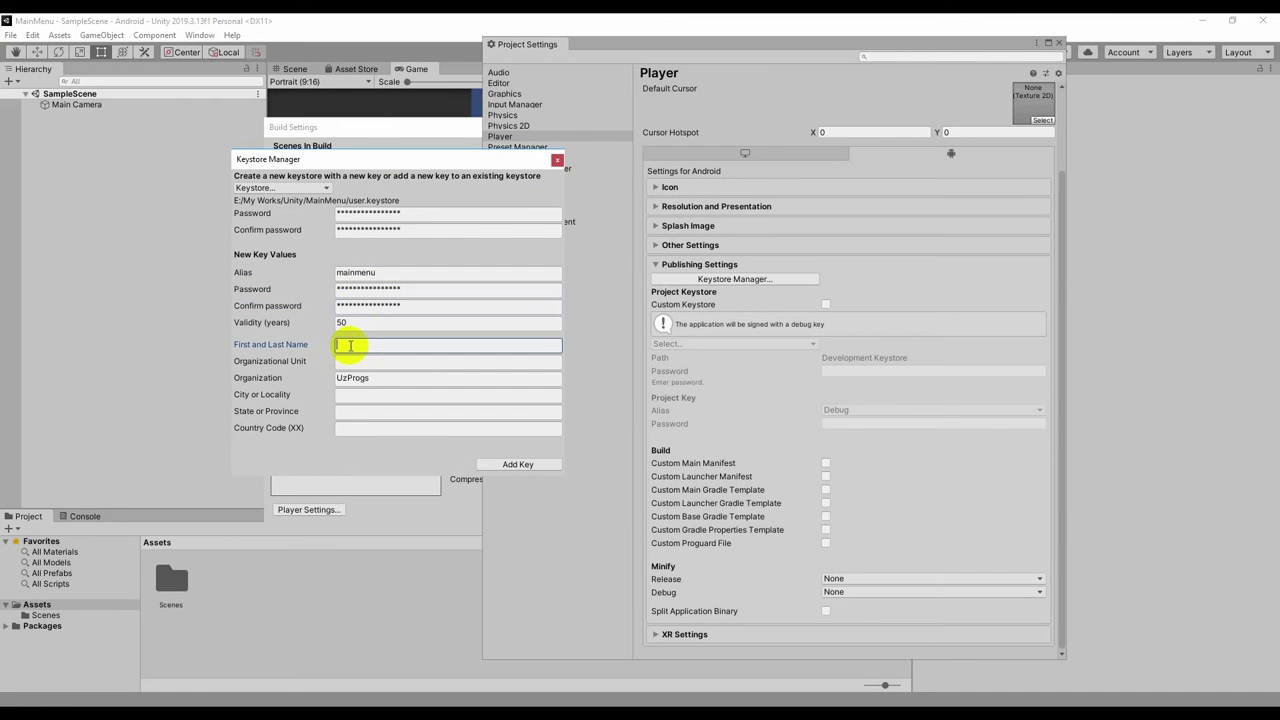
text(Sanjar )
text(Z)
text(k)
key(BackSpace)
text(o)
text(kirov)
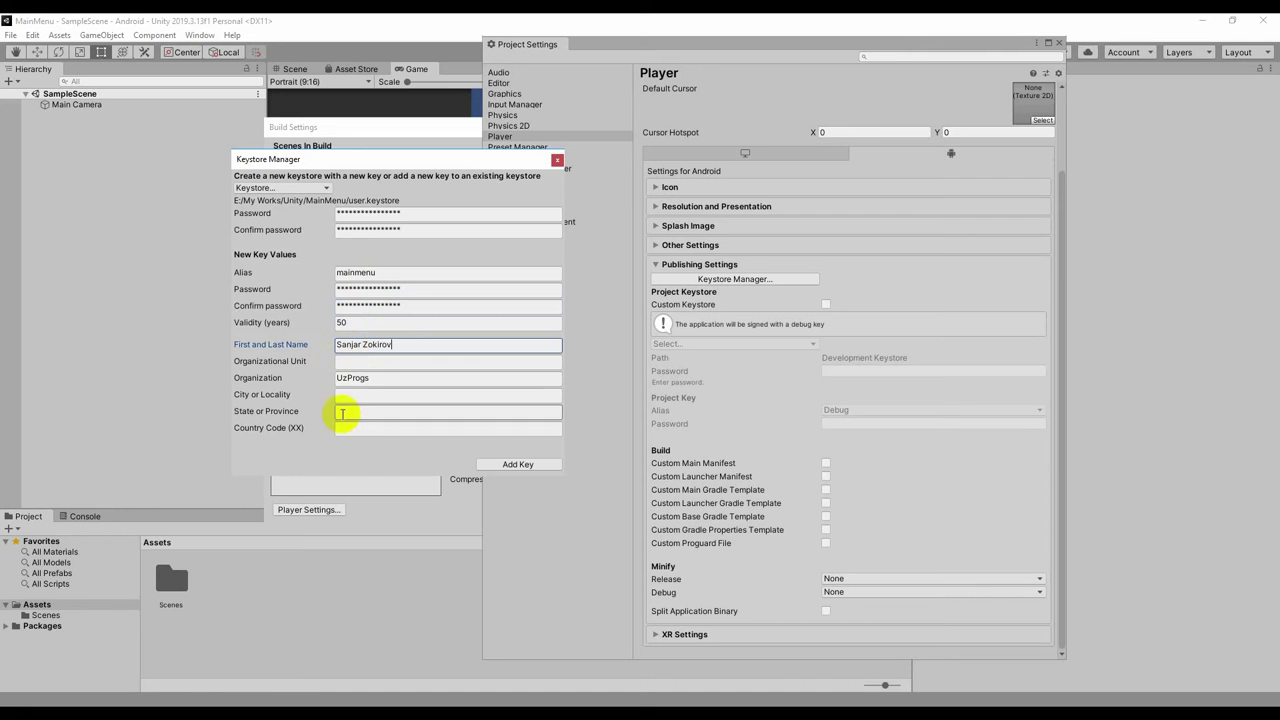
drag(375, 379, 348, 379)
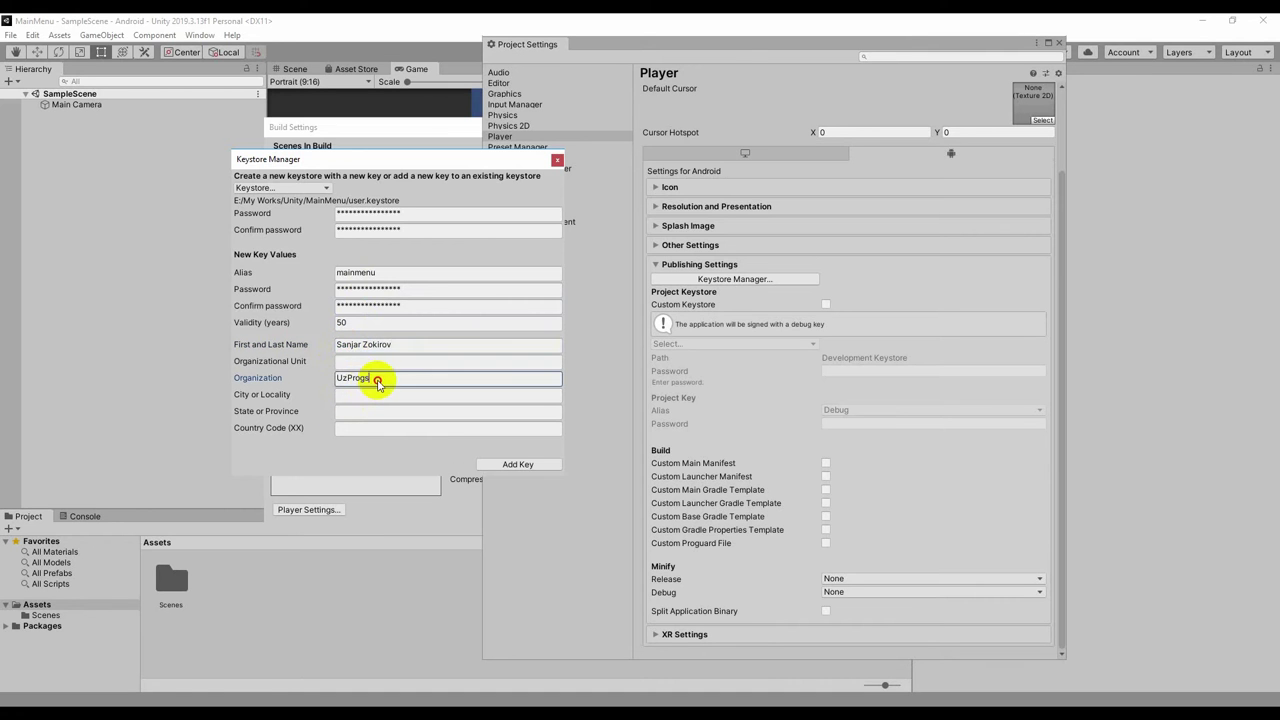
click(353, 397)
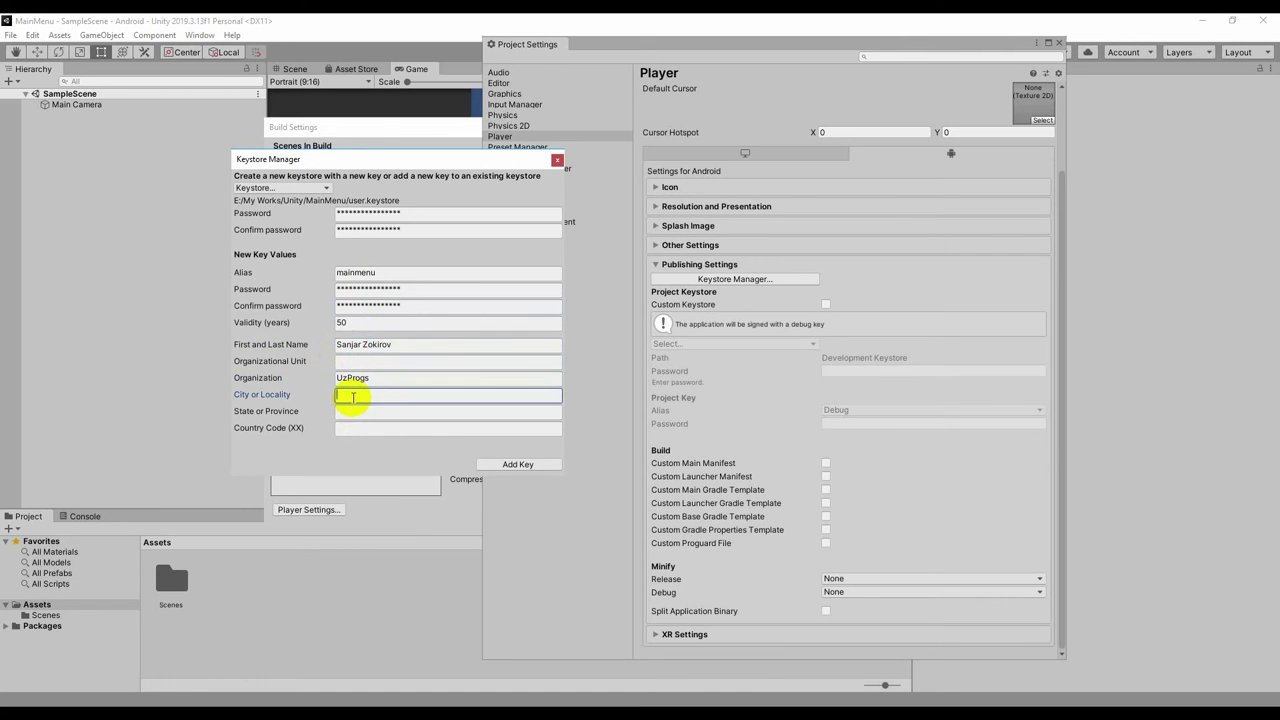
text(Fergana)
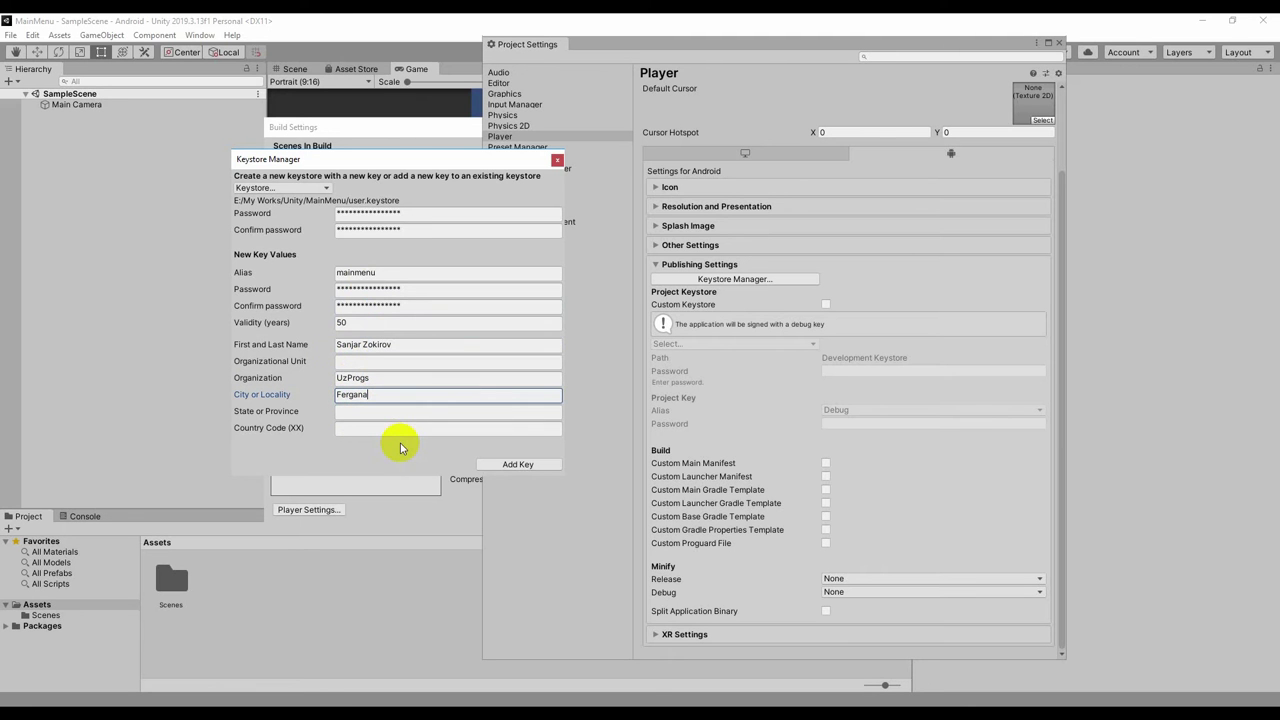
Correct the alias's first letter and add the key with 50-year validity.
click(340, 276)
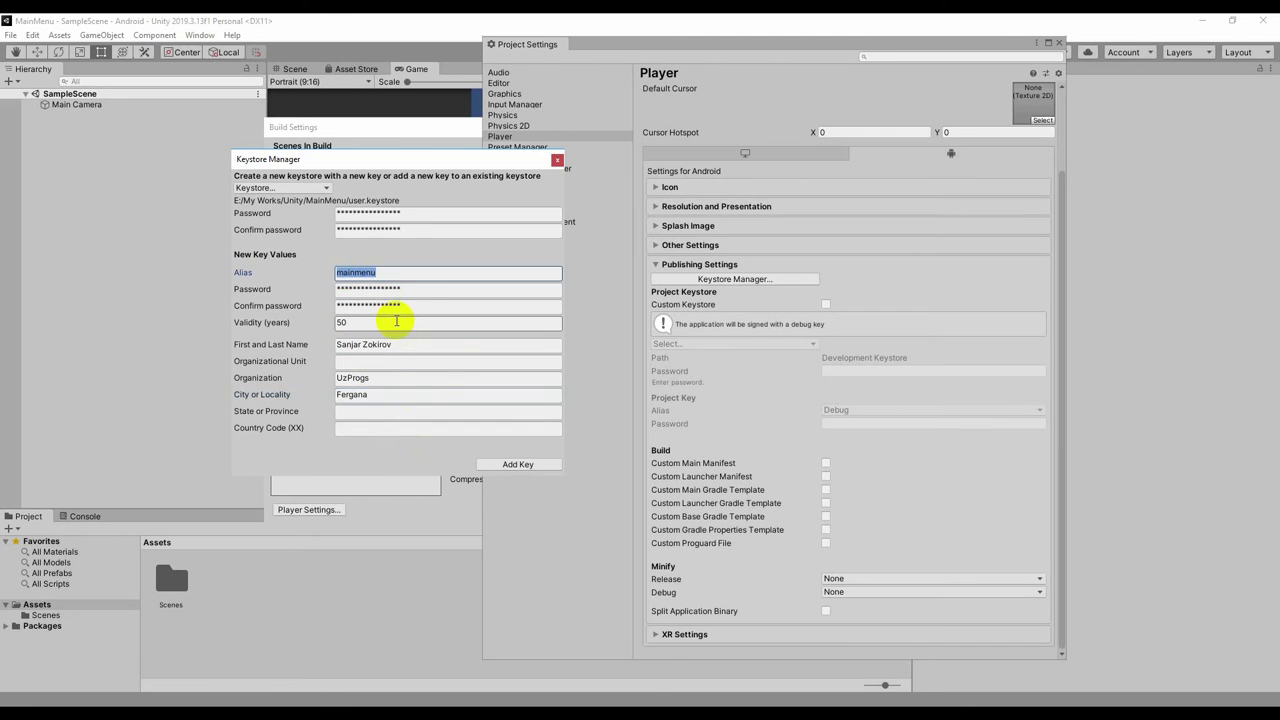
key(Home)
key(Delete)
text(M)
text(M)
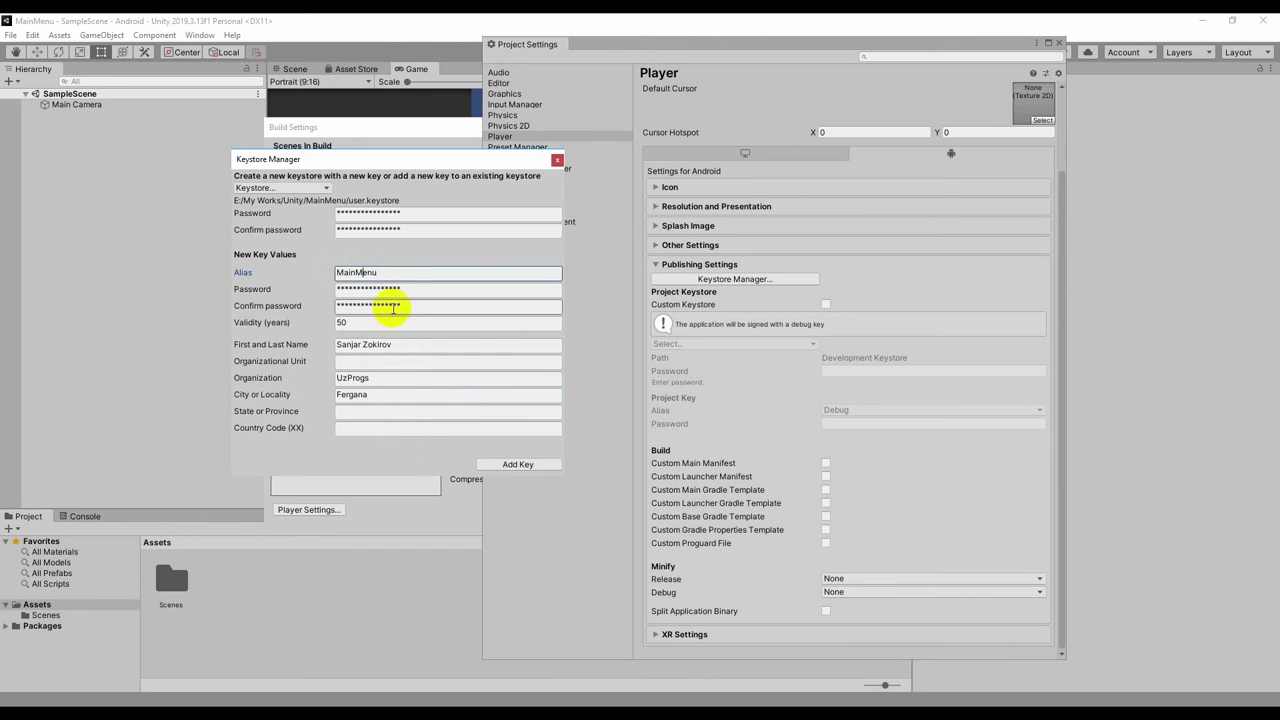
click(342, 322)
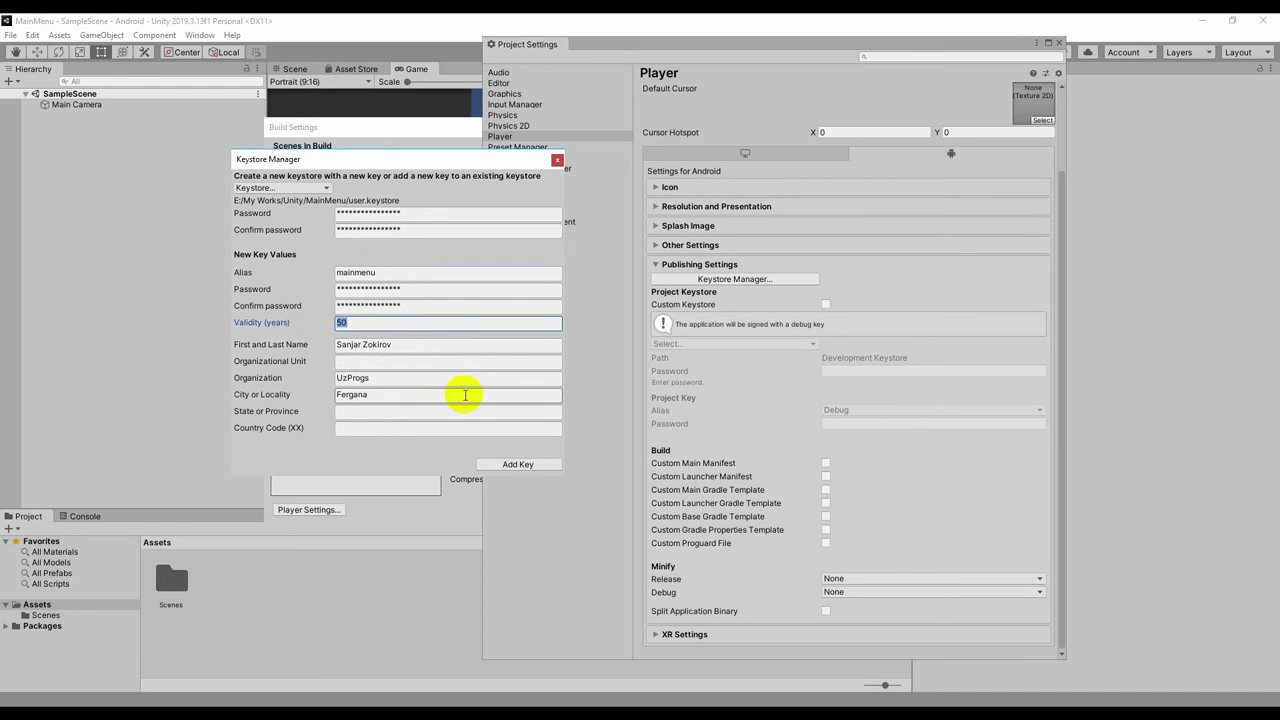
click(510, 467)
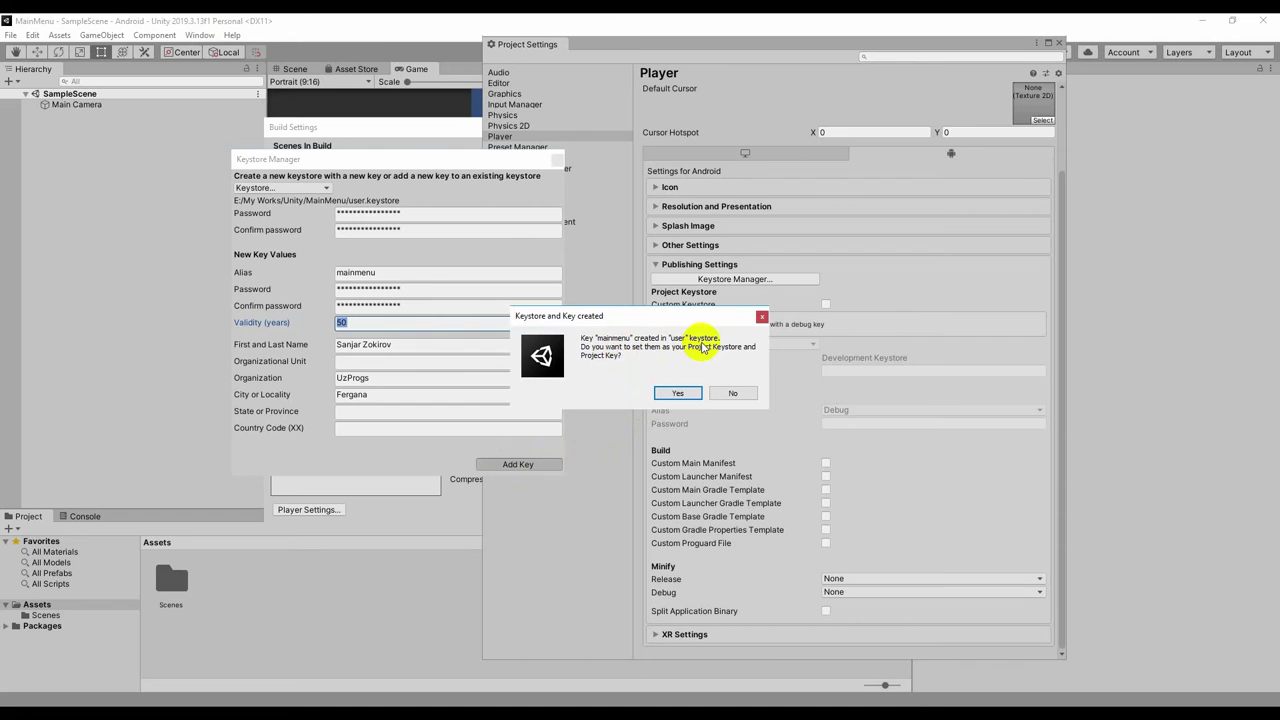
Accept the new keystore and key for the project and close Project Settings.
click(688, 393)
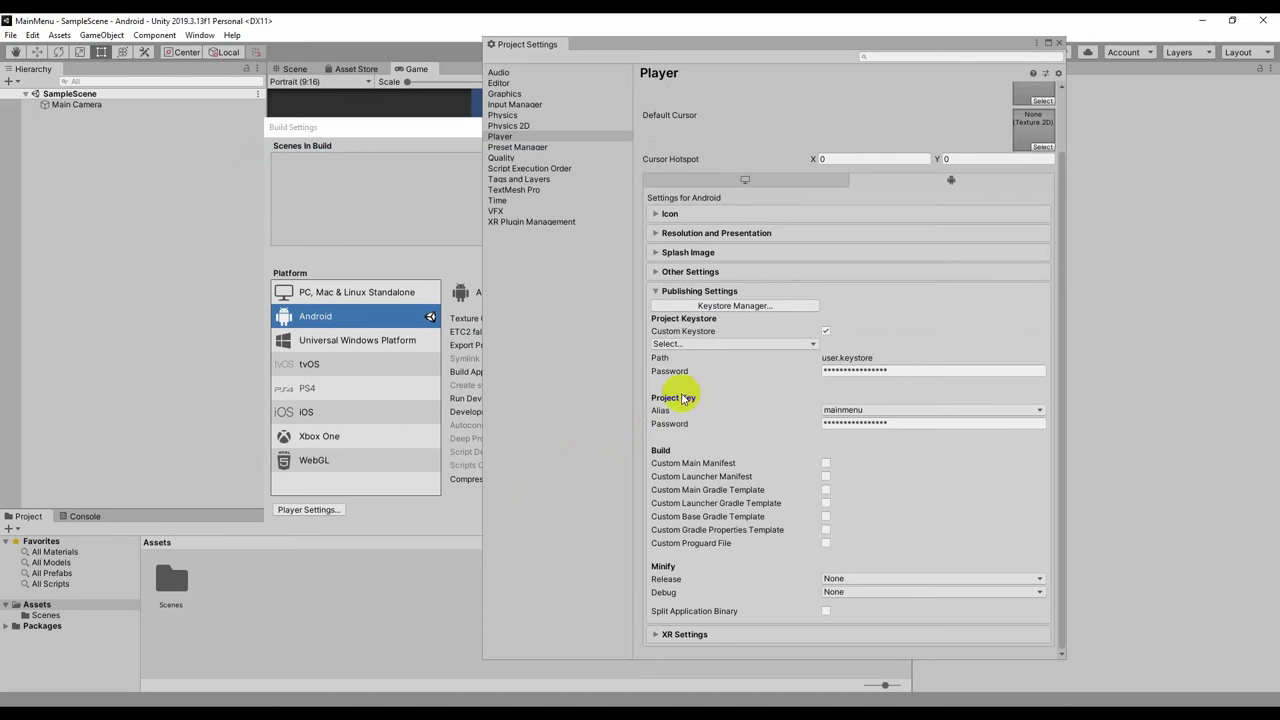
click(1060, 44)
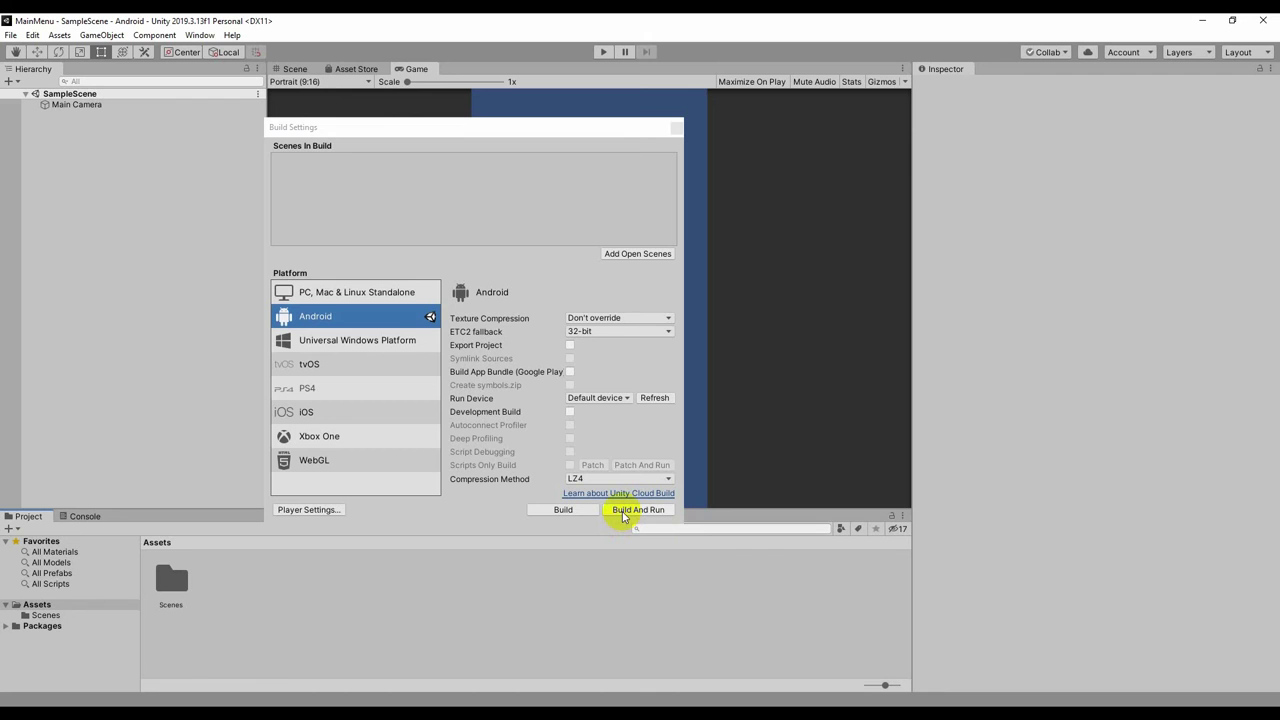
Build and run the Android APK, saving it under the name 'run'.
click(623, 513)
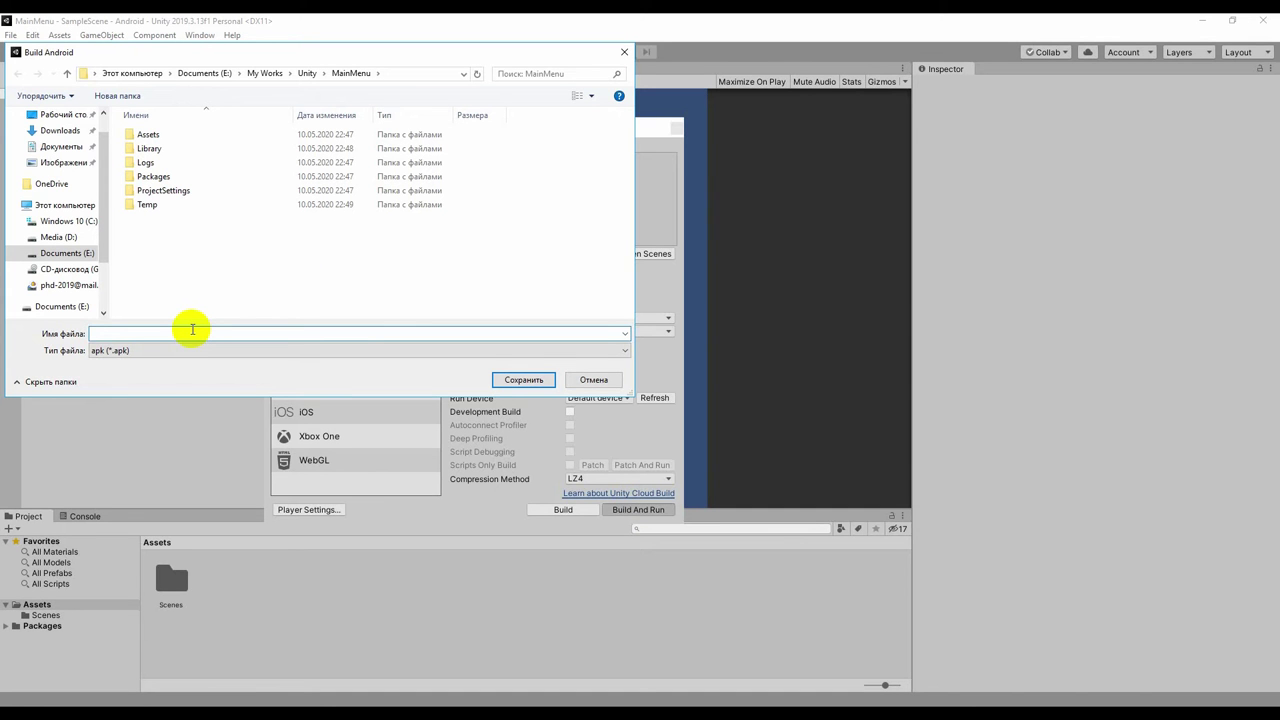
text(M)
text(enu)
key(BackSpace)
key(BackSpace)
key(BackSpace)
key(BackSpace)
text(run)
click(519, 381)
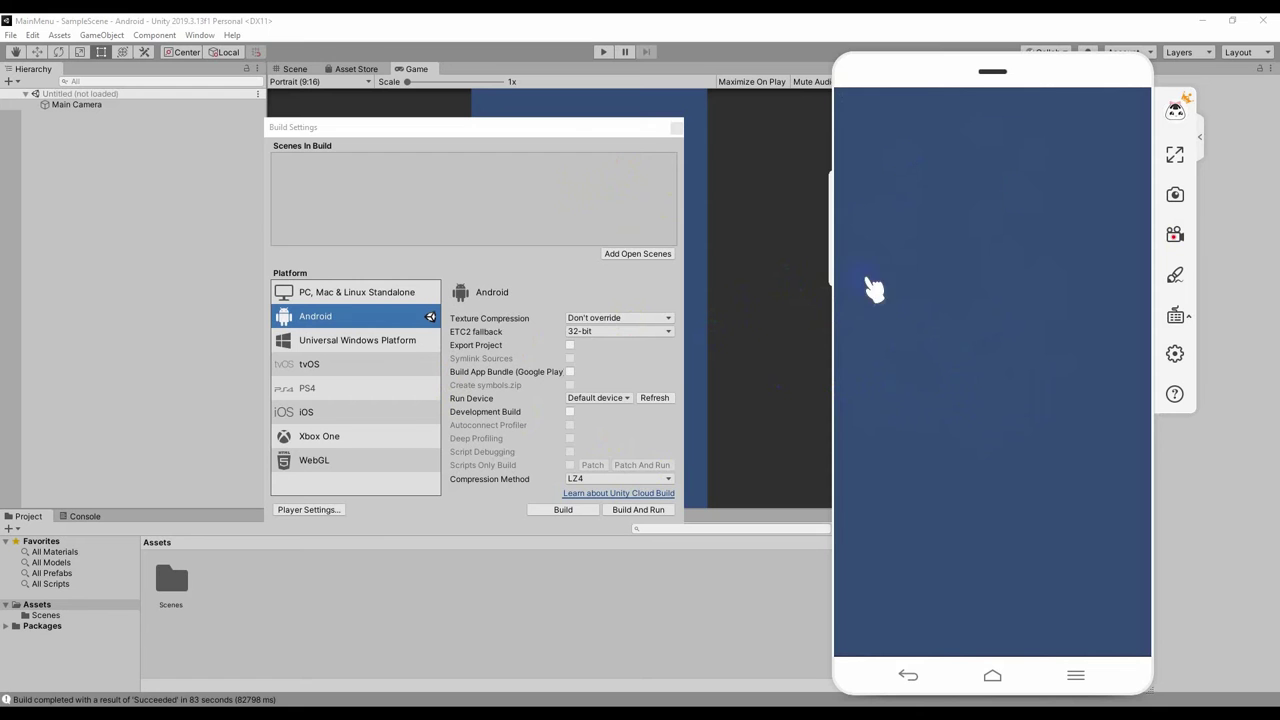
Move Build Settings aside and bring the ApowerMirror window to the front.
drag(580, 127, 425, 203)
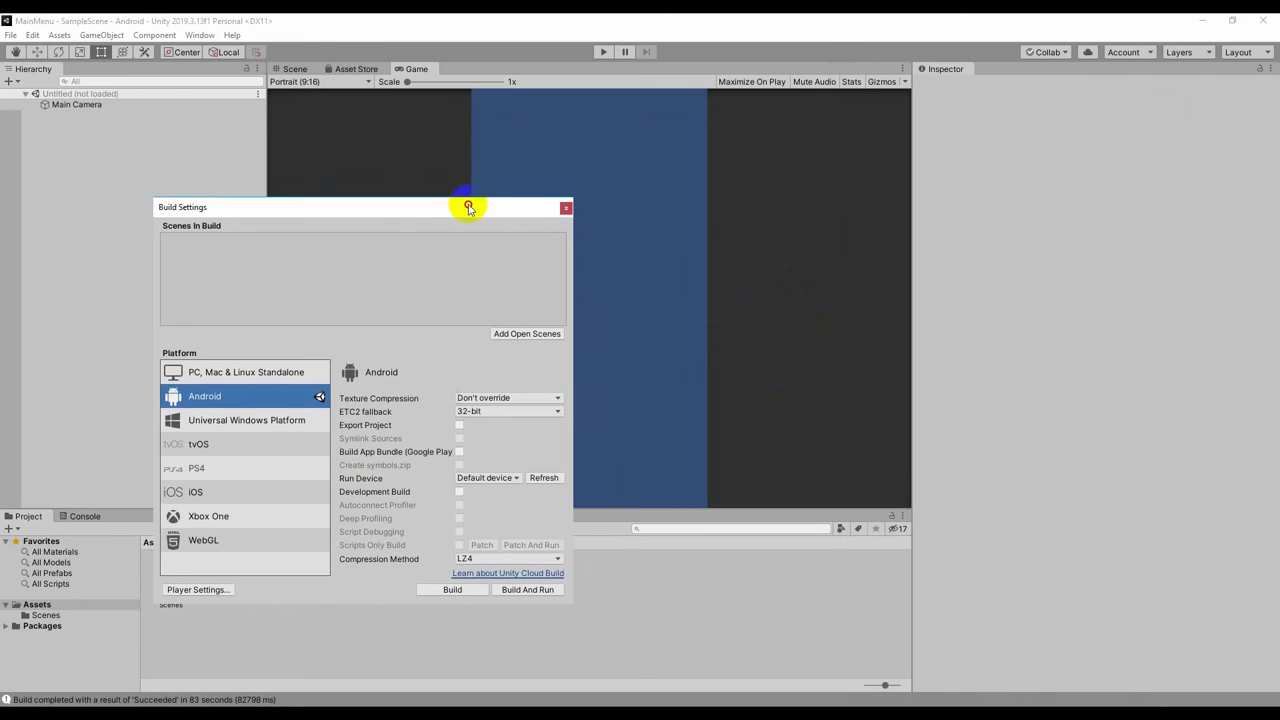
click(592, 668)
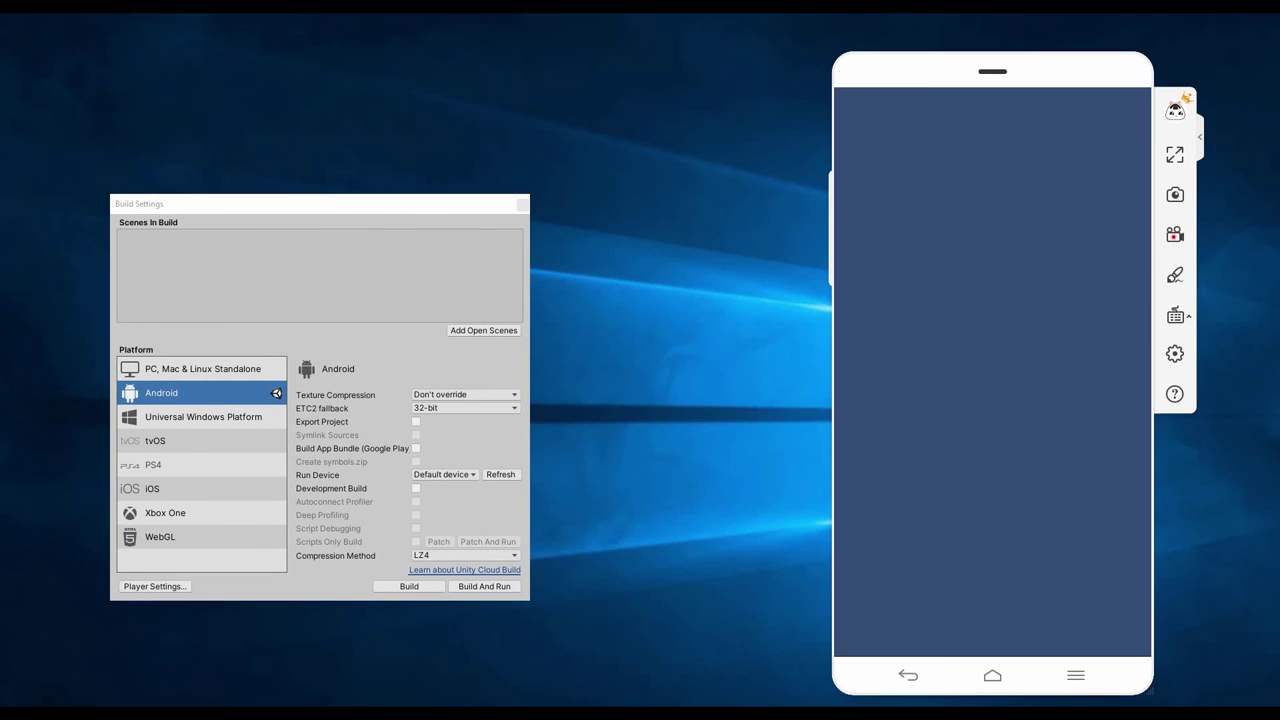
click(592, 668)
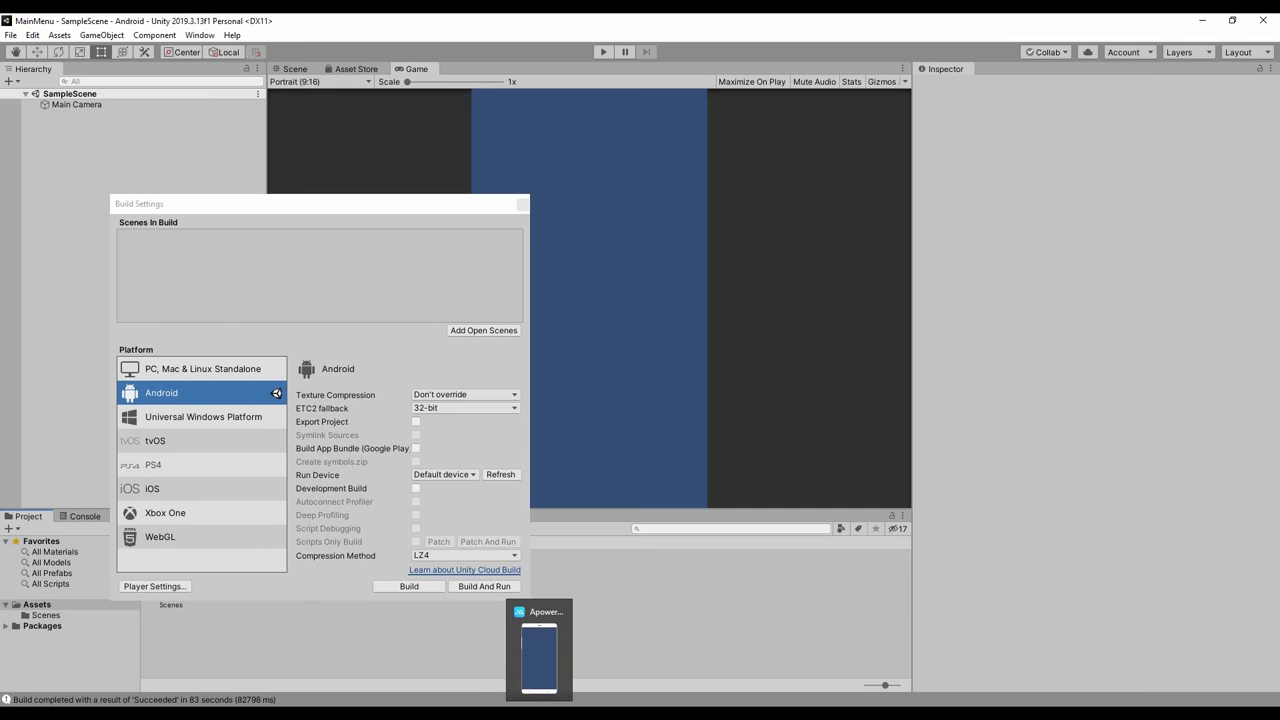
click(538, 668)
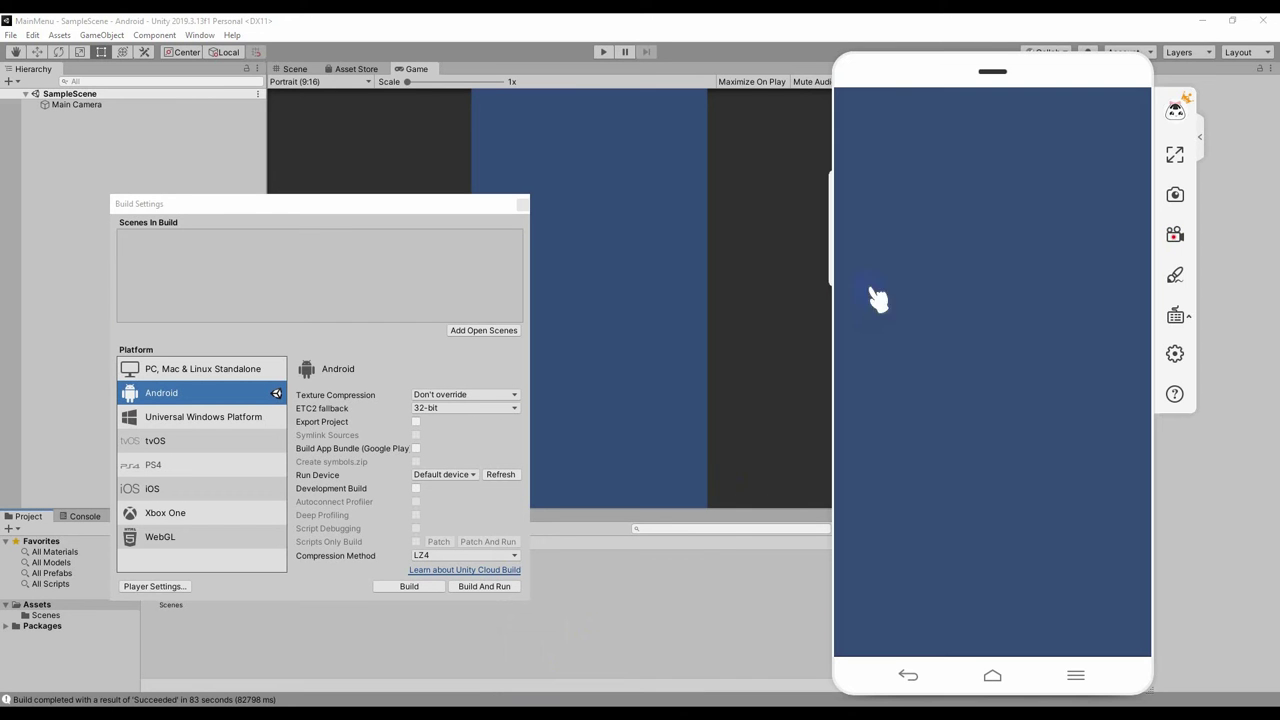
Cancel ApowerMirror's exit prompt, minimize it, and close Build Settings.
mouse_move(1123, 77)
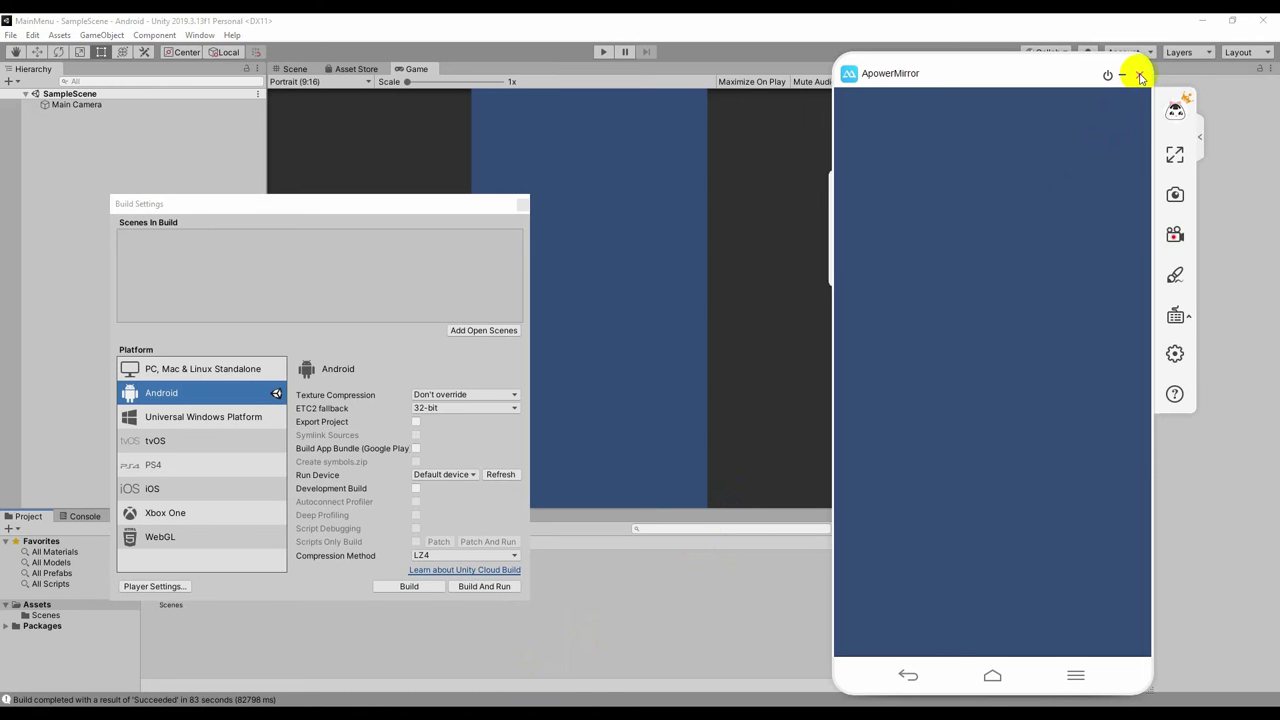
click(1141, 78)
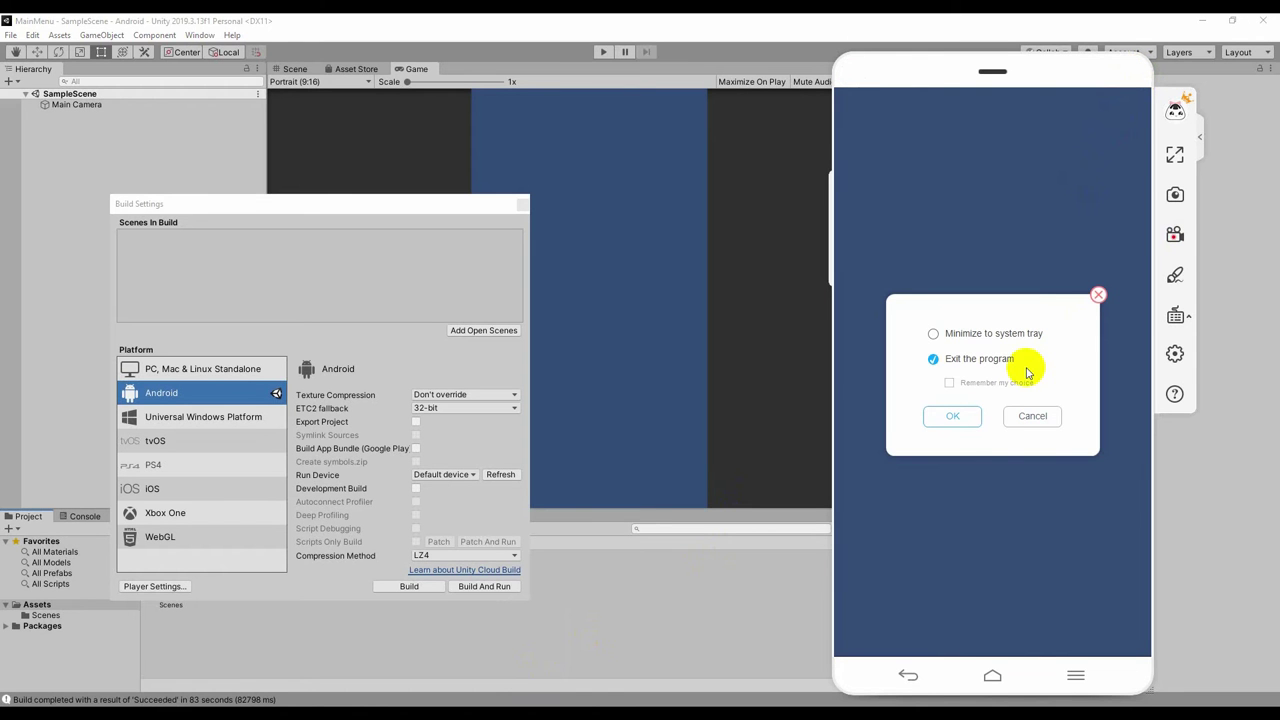
click(1035, 415)
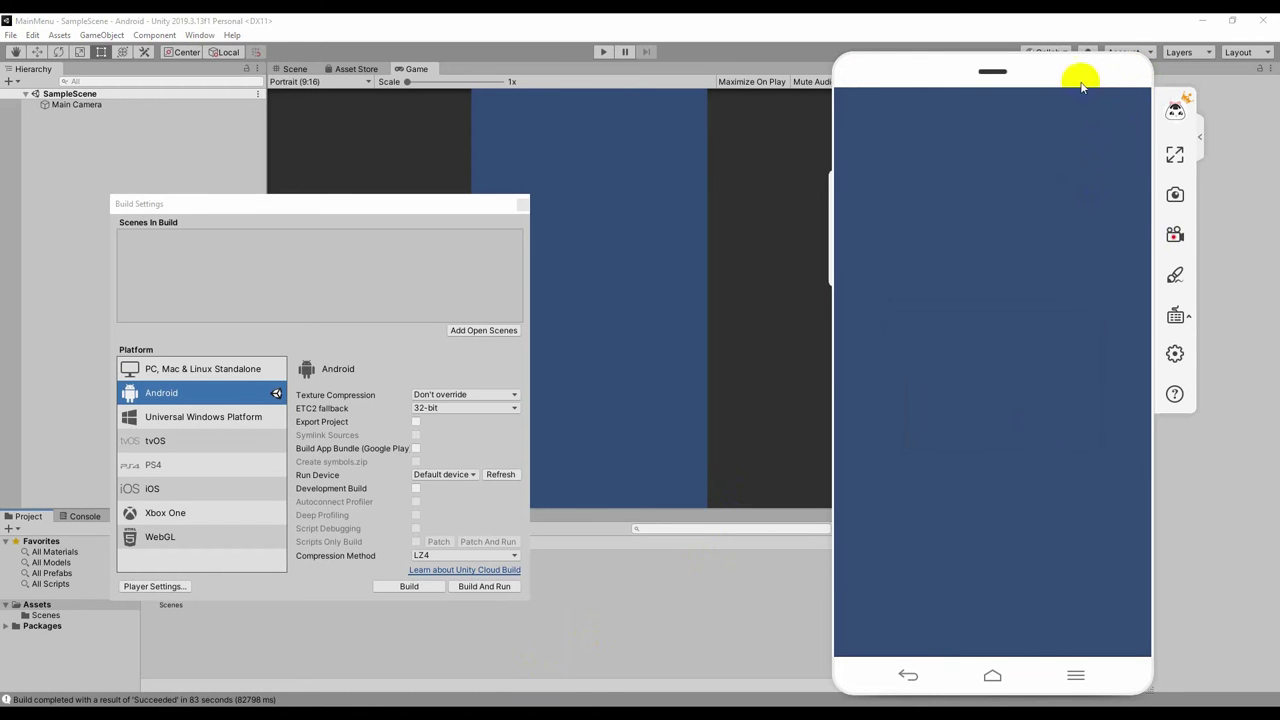
click(1121, 77)
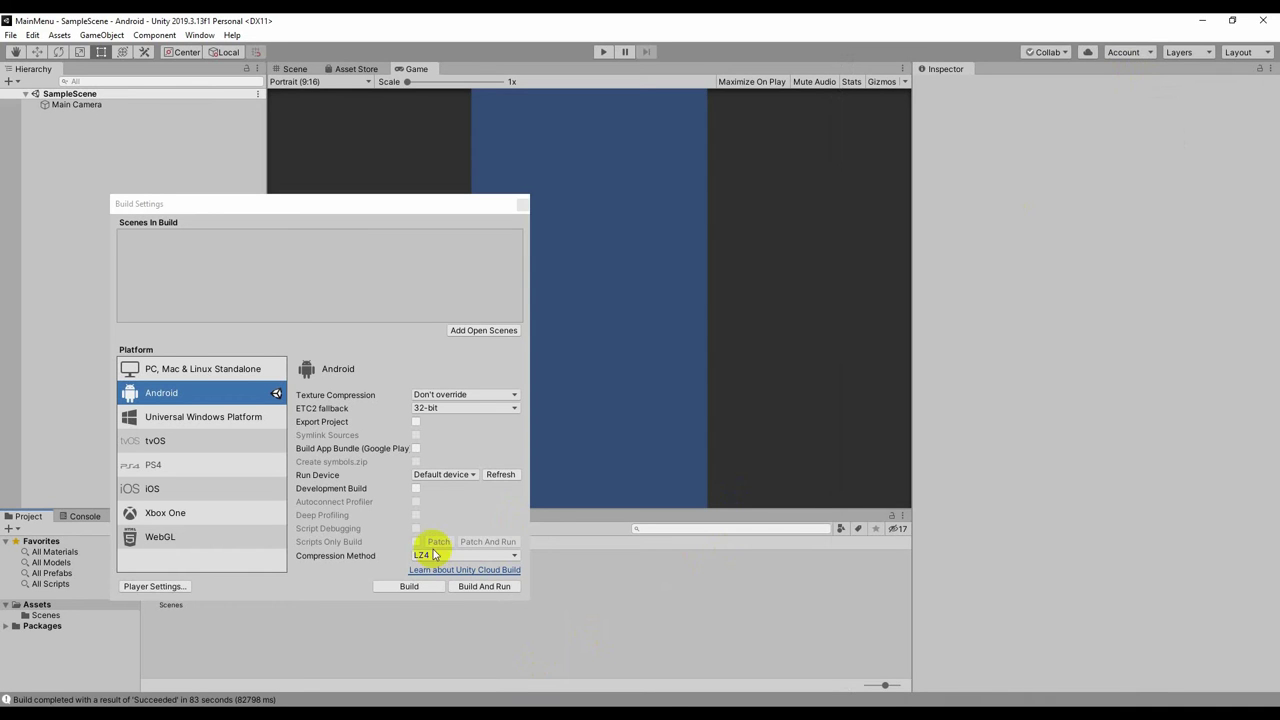
click(524, 205)
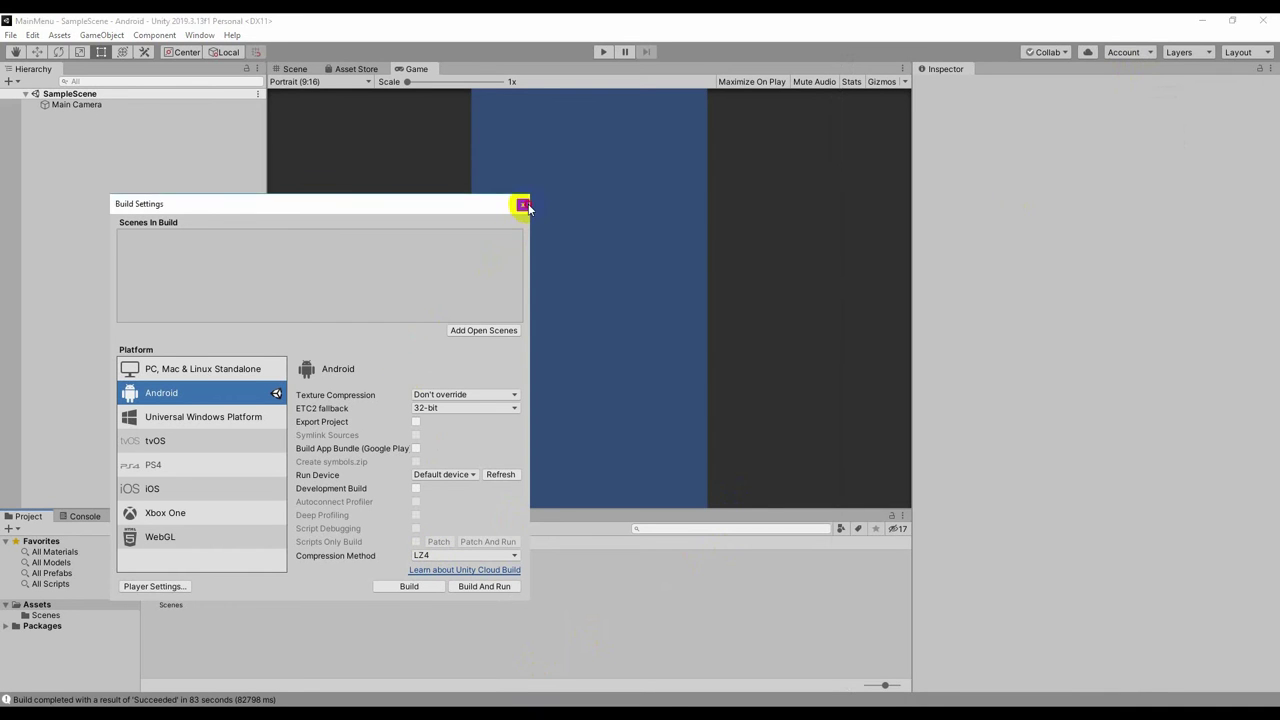
click(524, 206)
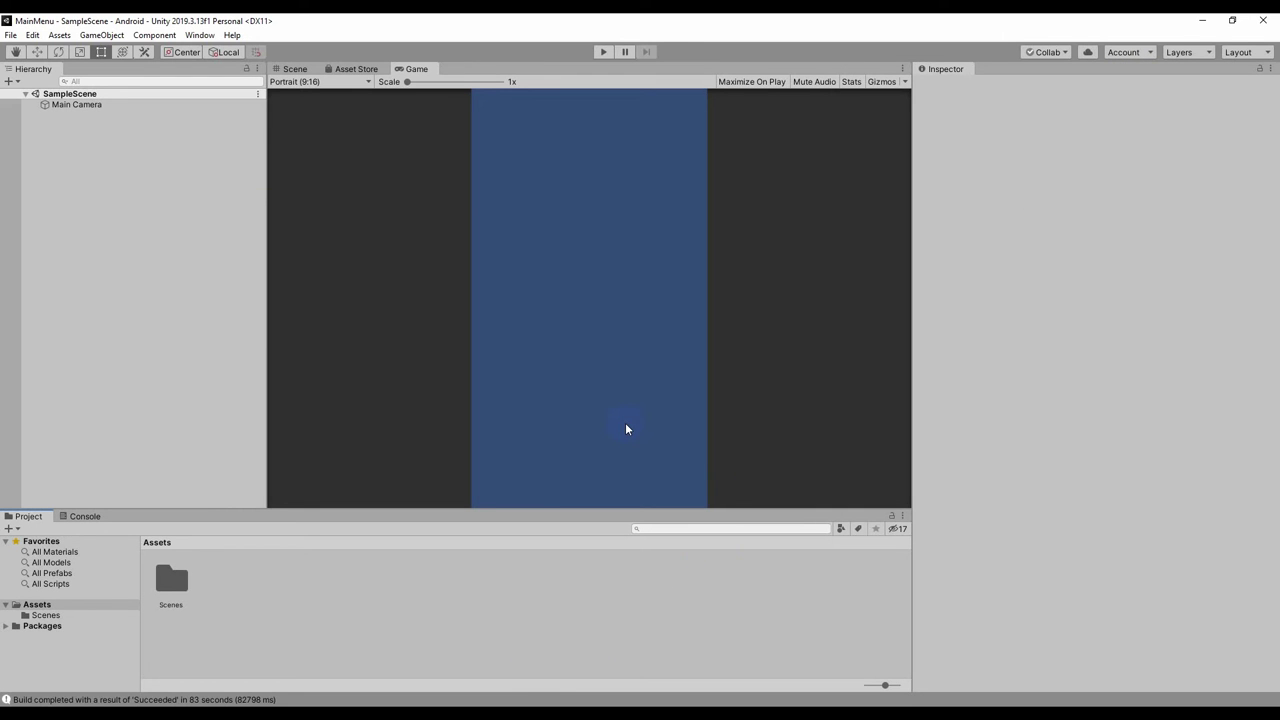
Switch to the Scene view and add a UI Canvas, with its EventSystem, to SampleScene.
click(409, 377)
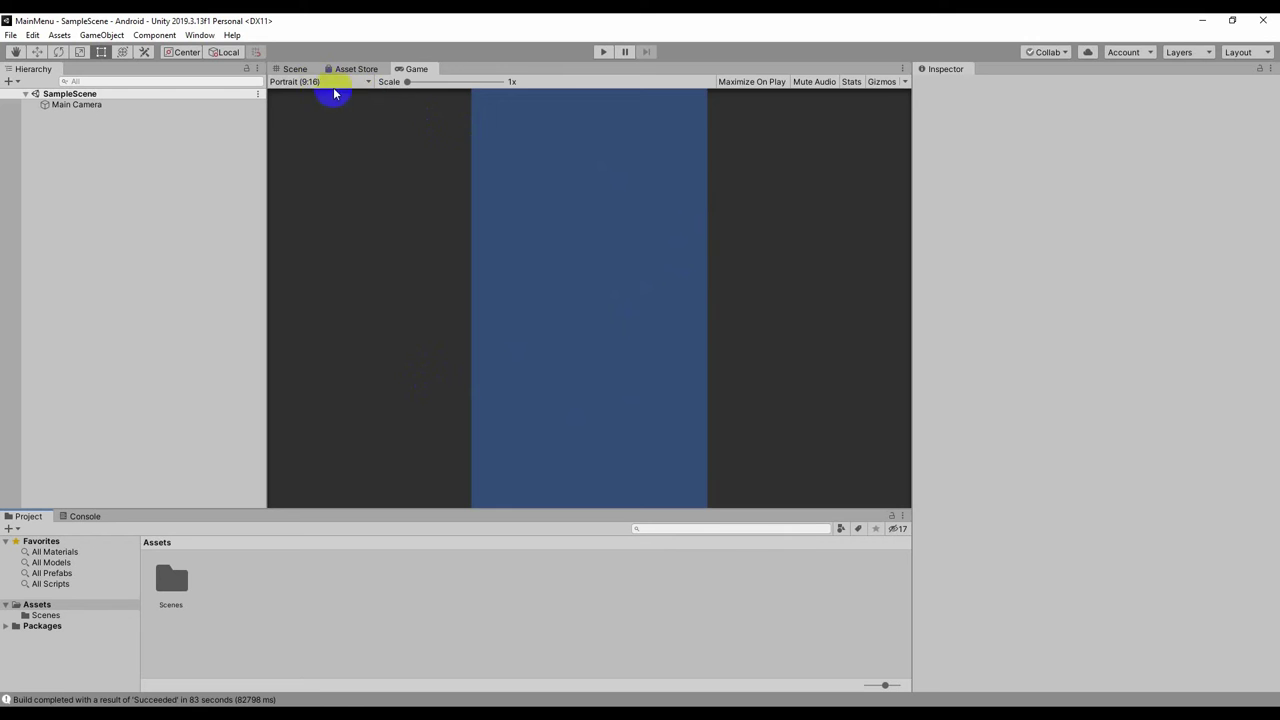
click(295, 69)
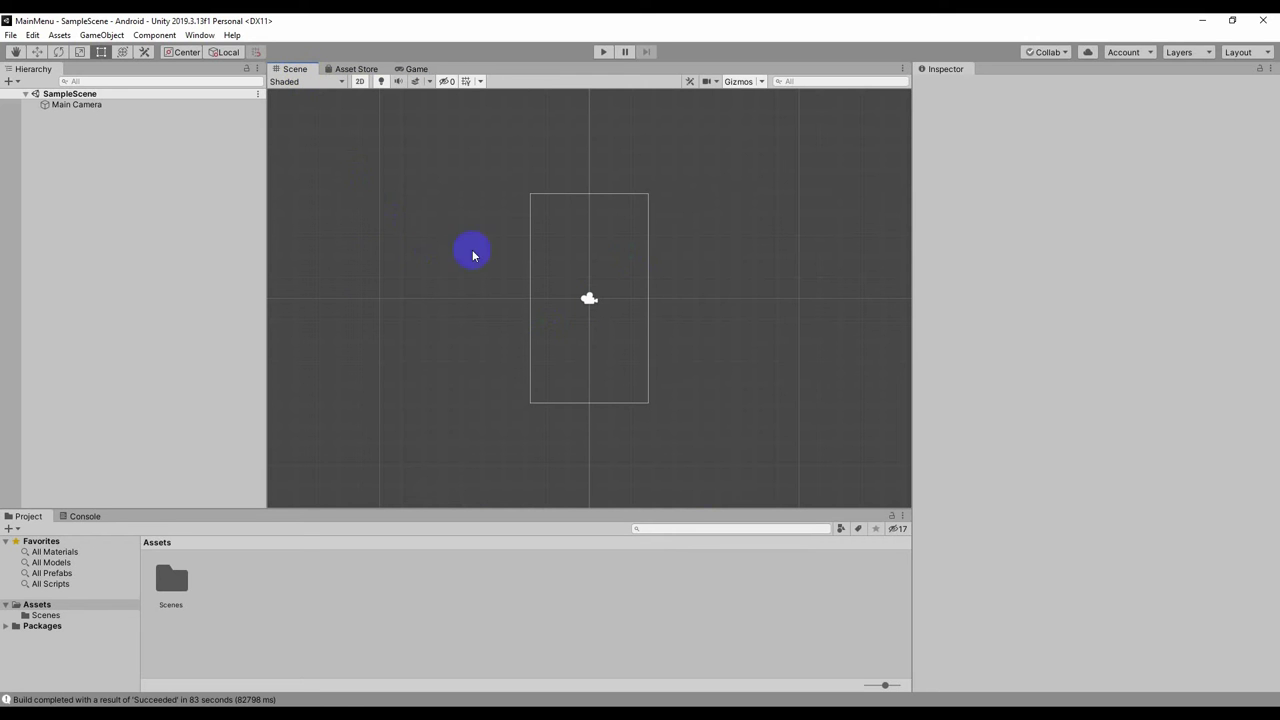
click(163, 131)
right_click(61, 155)
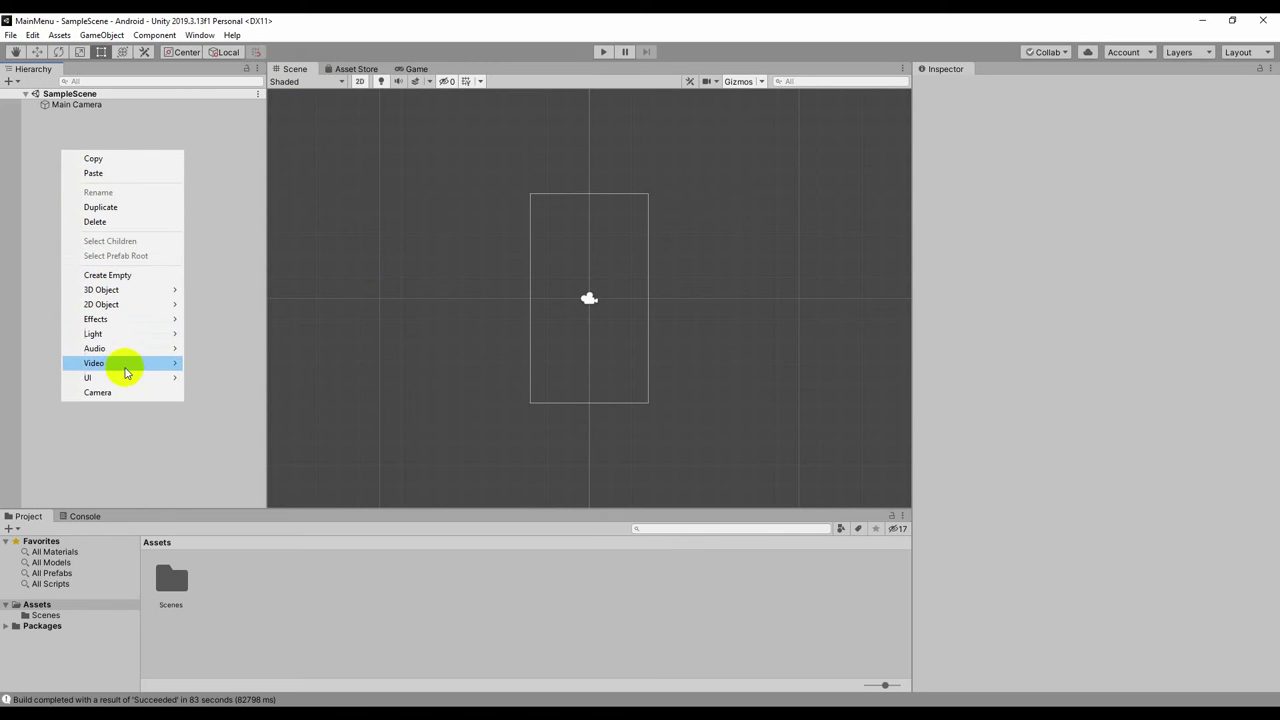
mouse_move(127, 379)
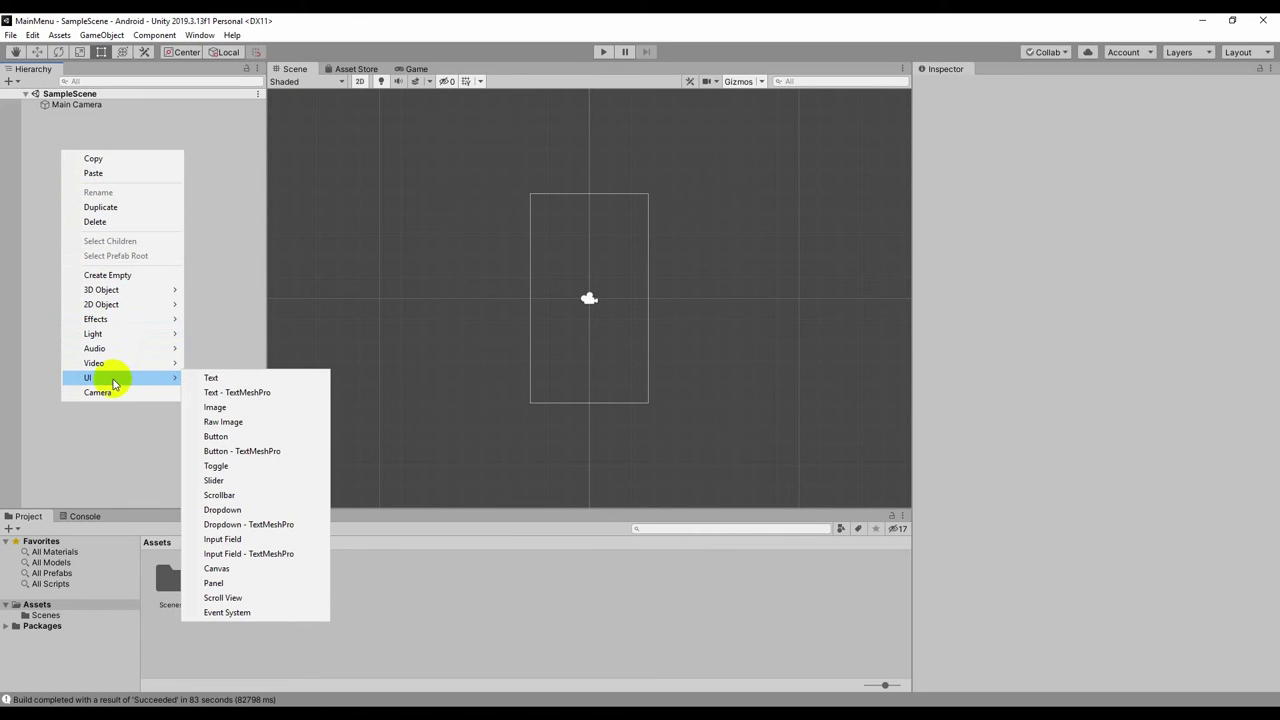
click(255, 569)
Pan and zoom the Scene view to locate the new Canvas frame, then select it.
middle_drag(686, 314, 744, 354)
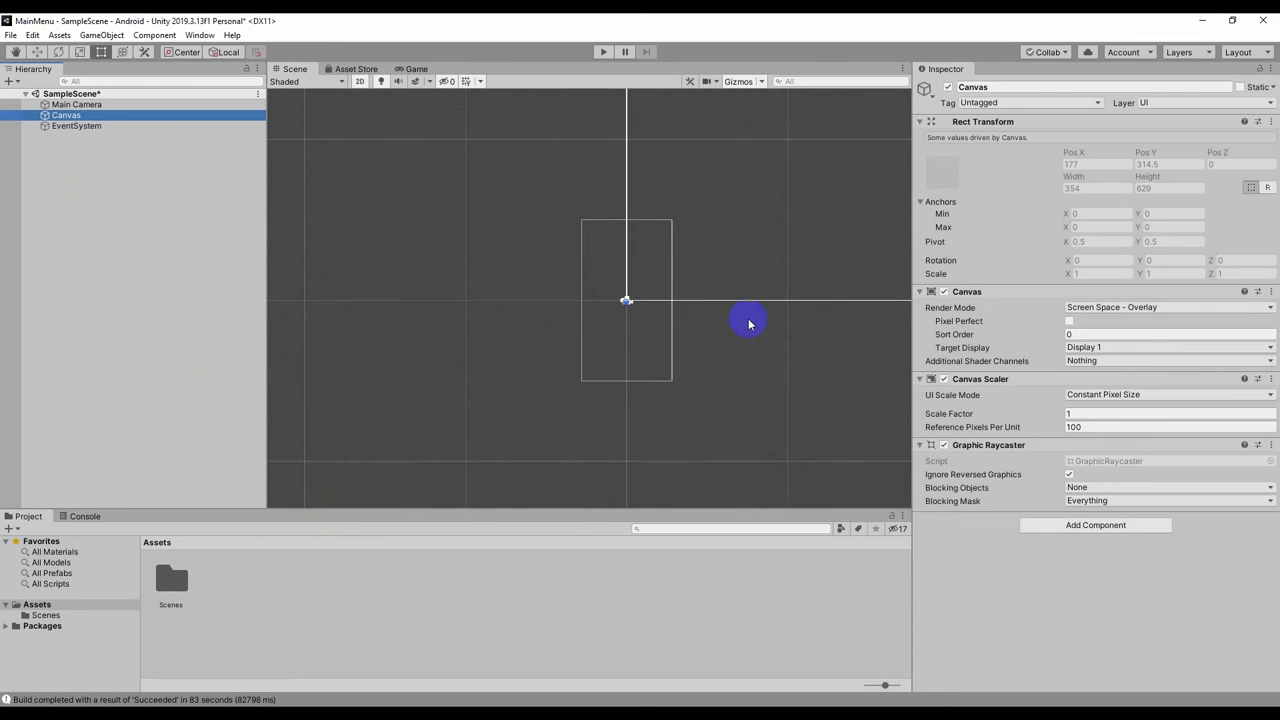
scroll(746, 352, down, 3)
middle_drag(811, 386, 531, 490)
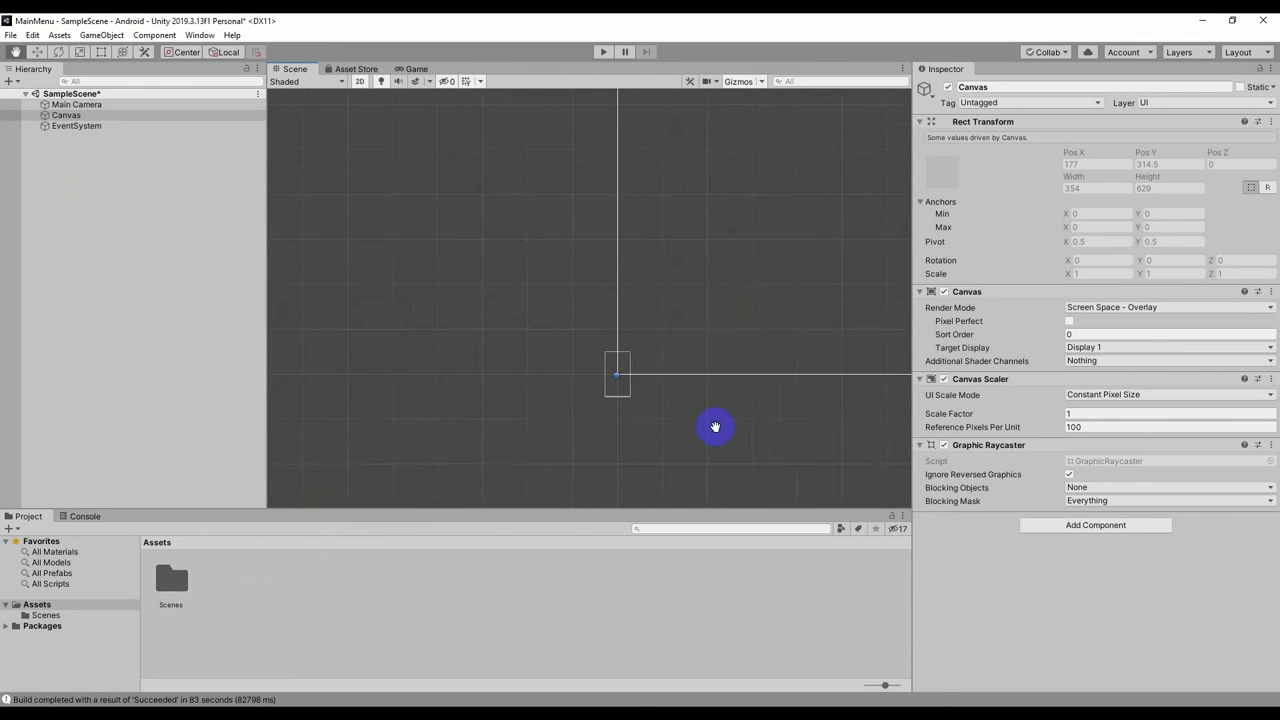
scroll(531, 490, down, 2)
scroll(523, 486, down, 2)
scroll(526, 480, down, 2)
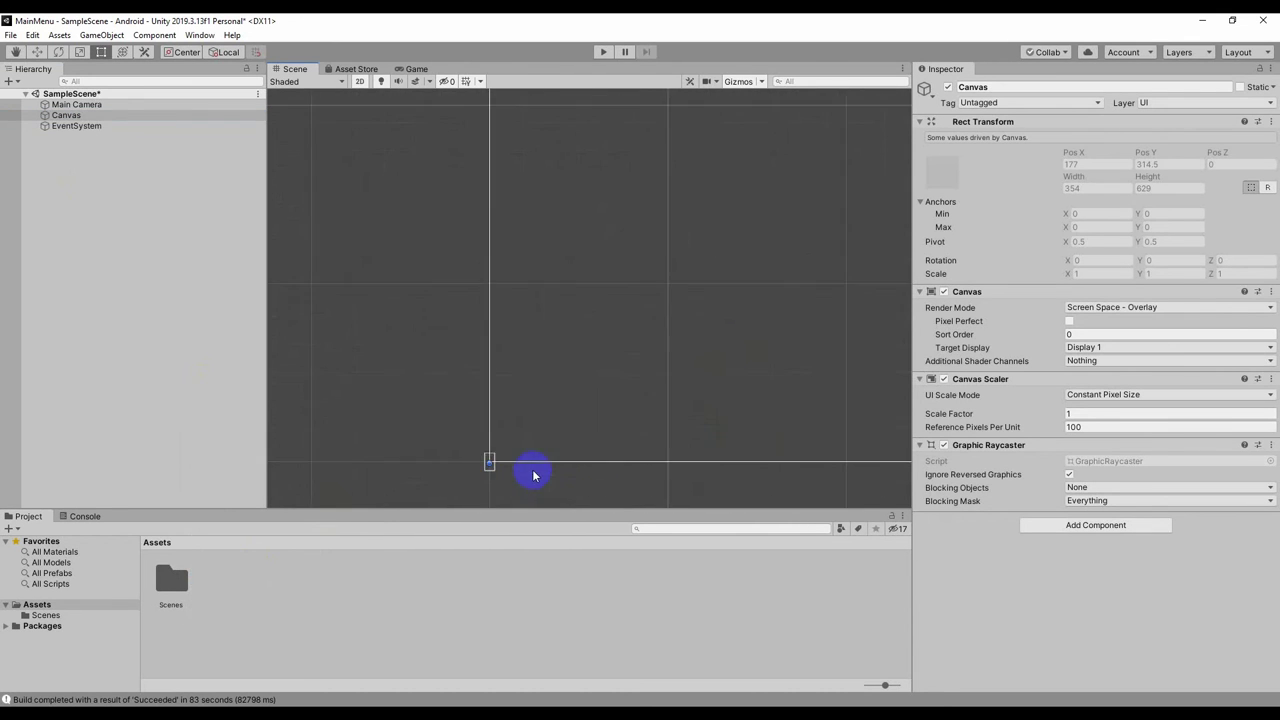
scroll(531, 471, down, 2)
scroll(540, 455, down, 2)
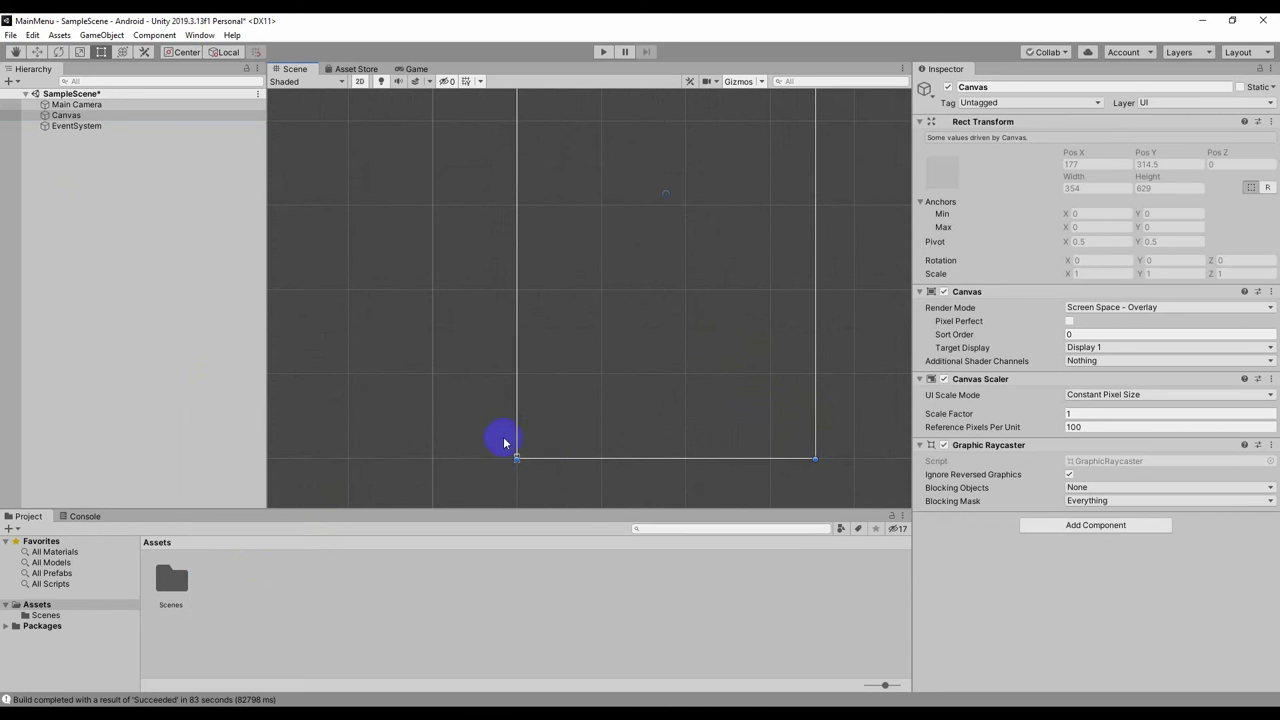
scroll(472, 441, up, 2)
middle_drag(472, 441, 500, 286)
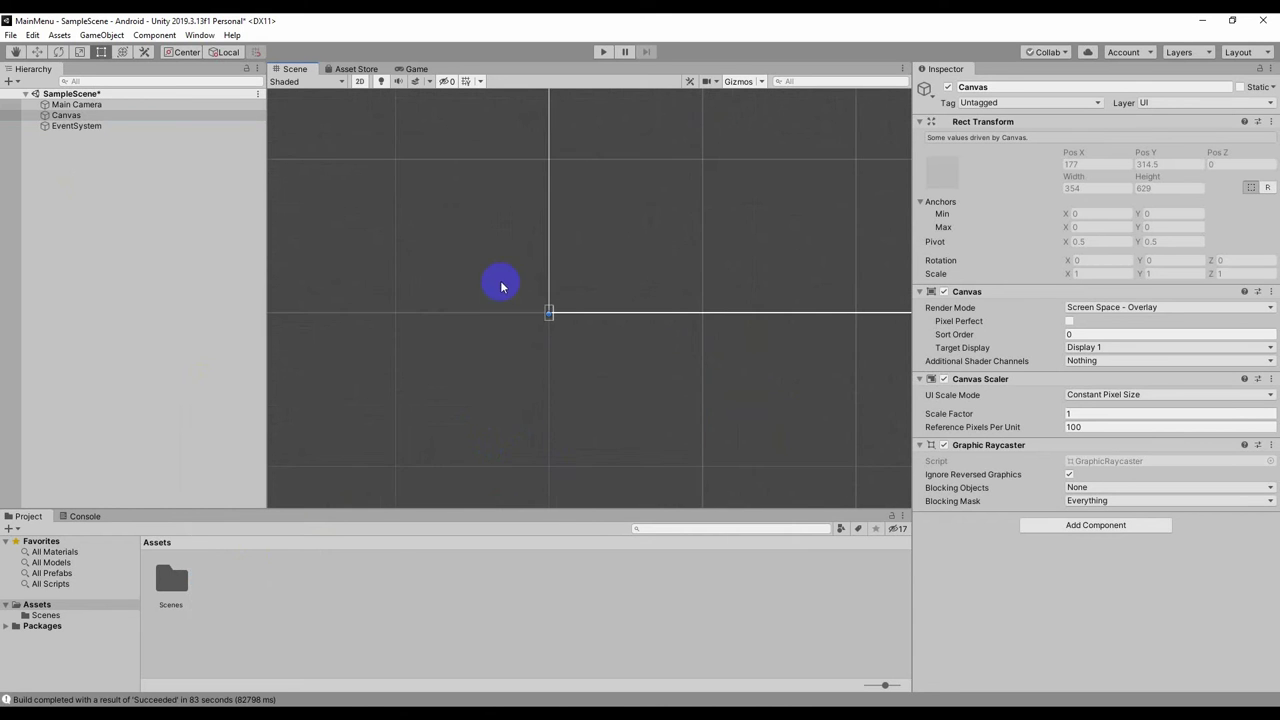
scroll(515, 235, up, 2)
scroll(518, 225, up, 2)
scroll(530, 250, up, 1)
drag(535, 385, 500, 335)
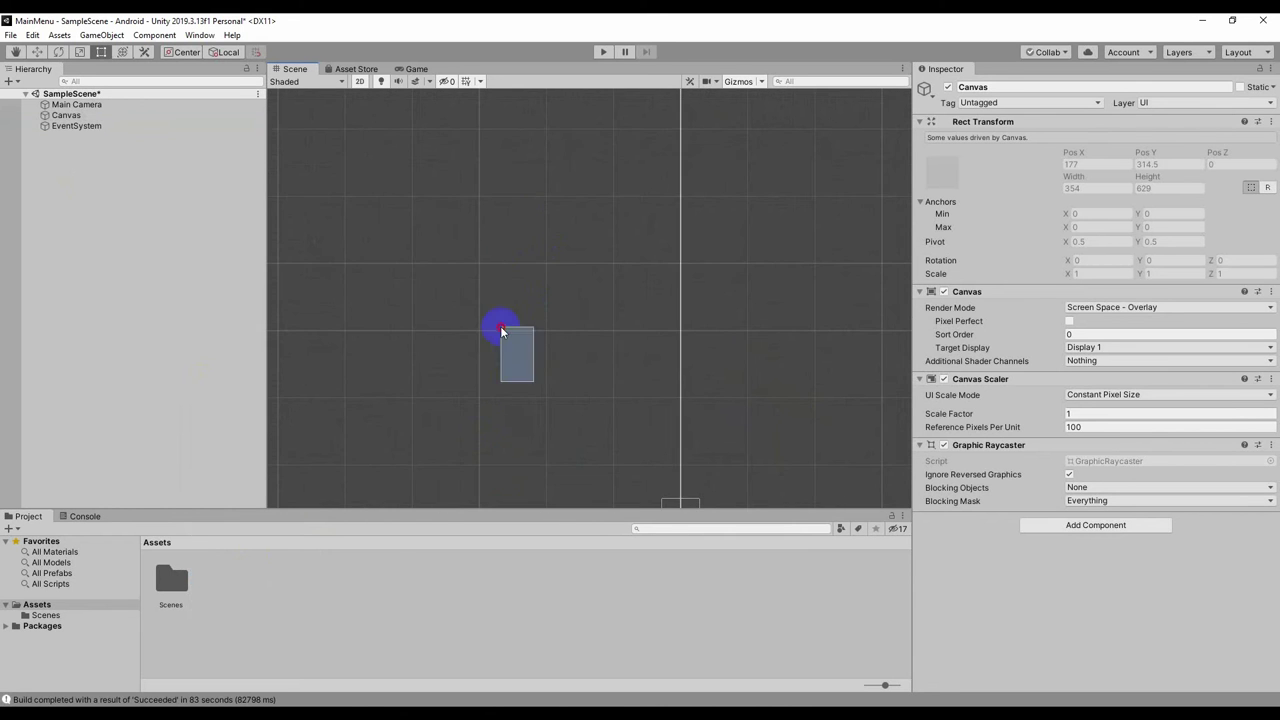
middle_drag(584, 393, 442, 210)
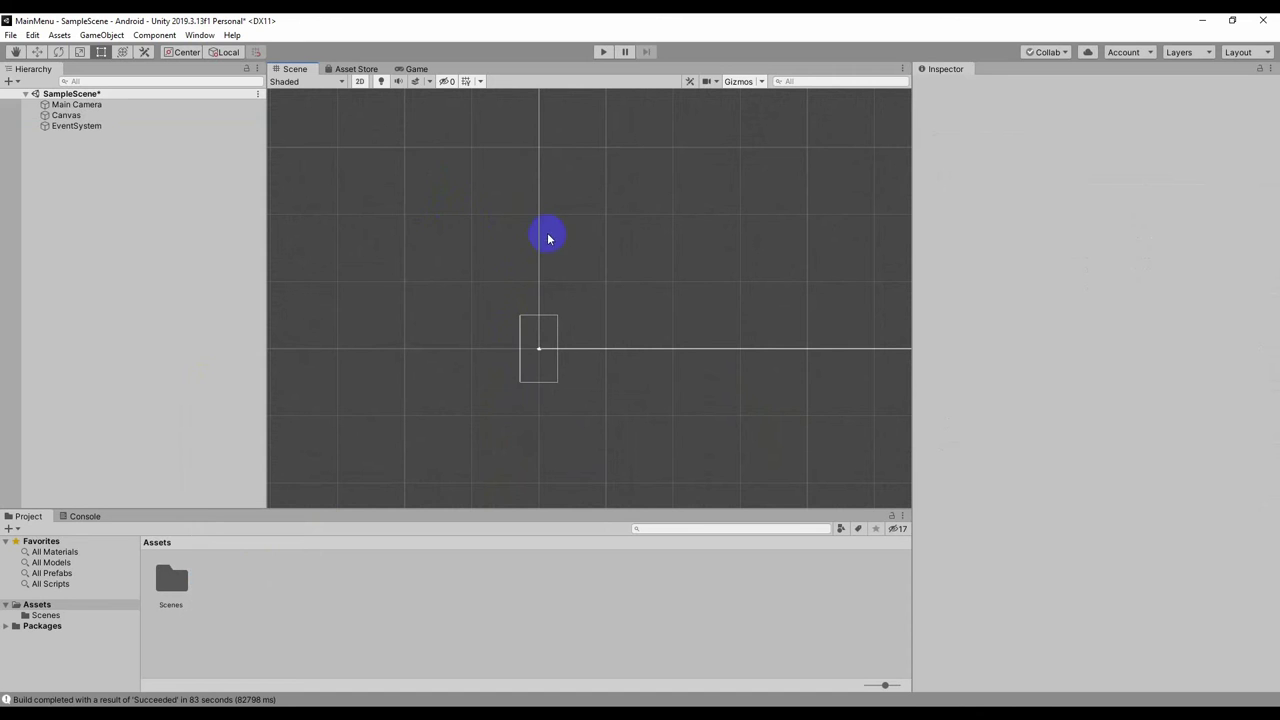
click(541, 235)
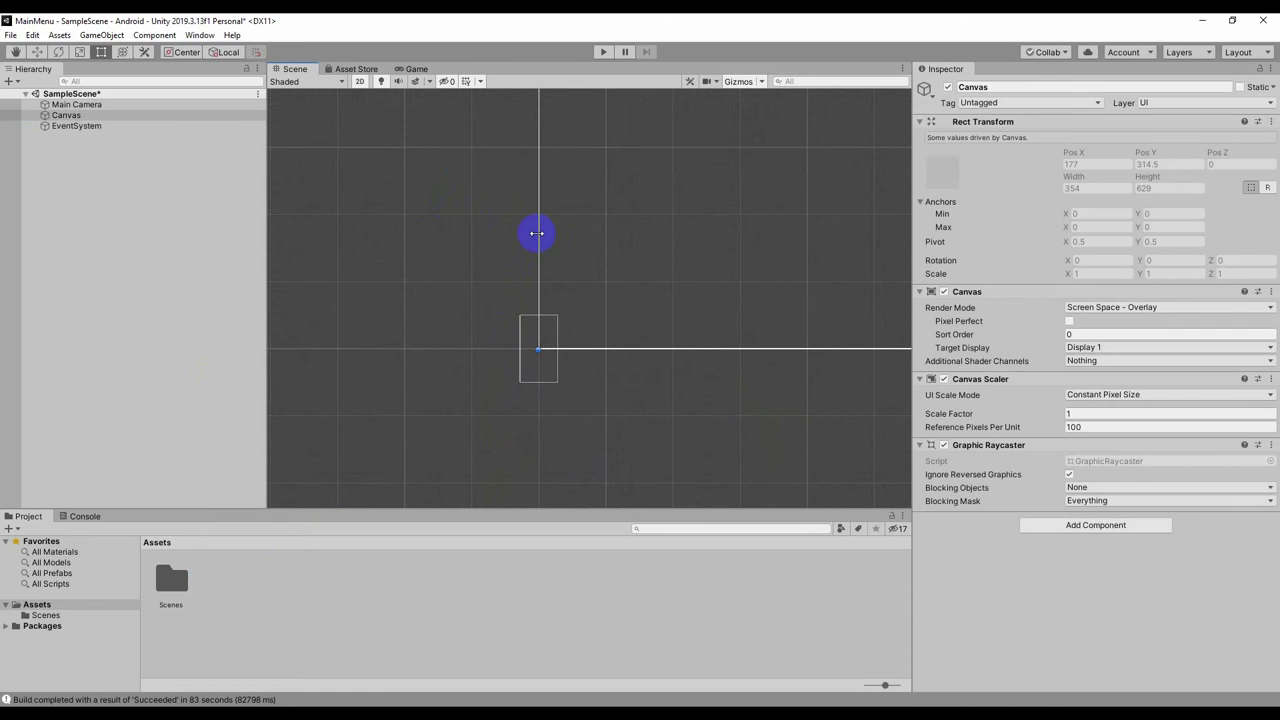
Set the Canvas Render Mode to Screen Space - Camera with Main Camera as Render Camera.
click(70, 116)
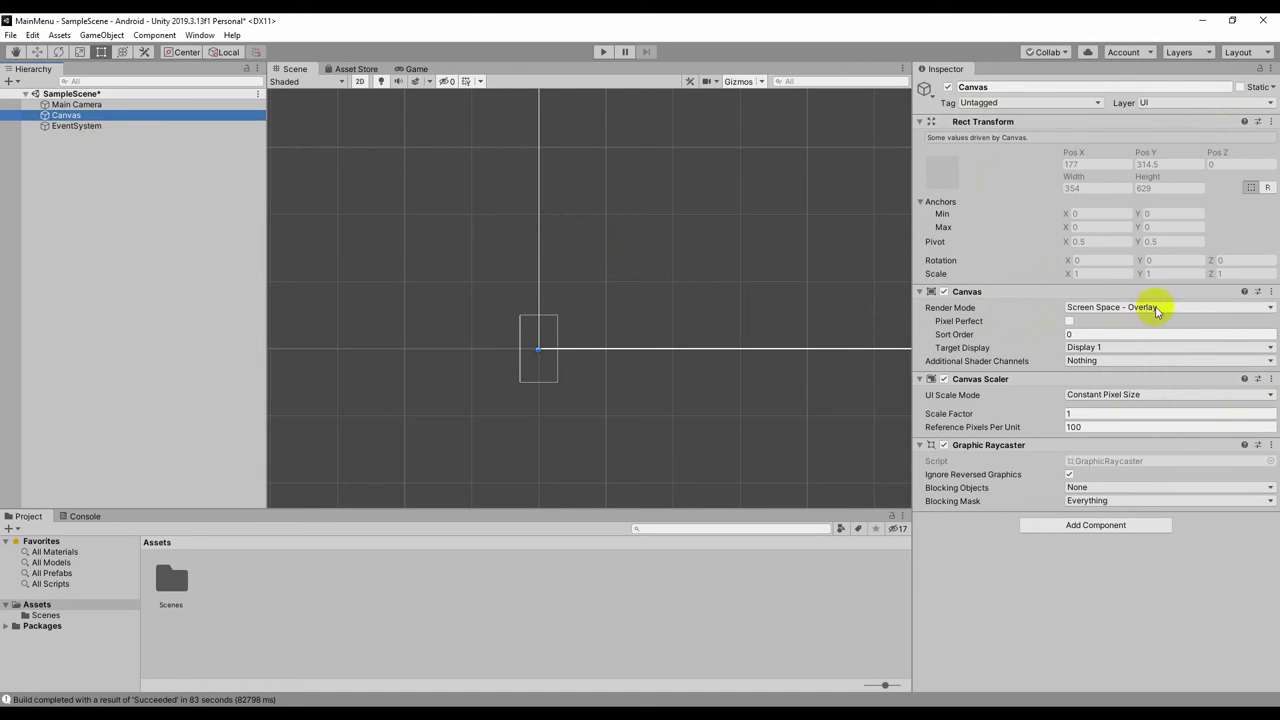
click(1106, 310)
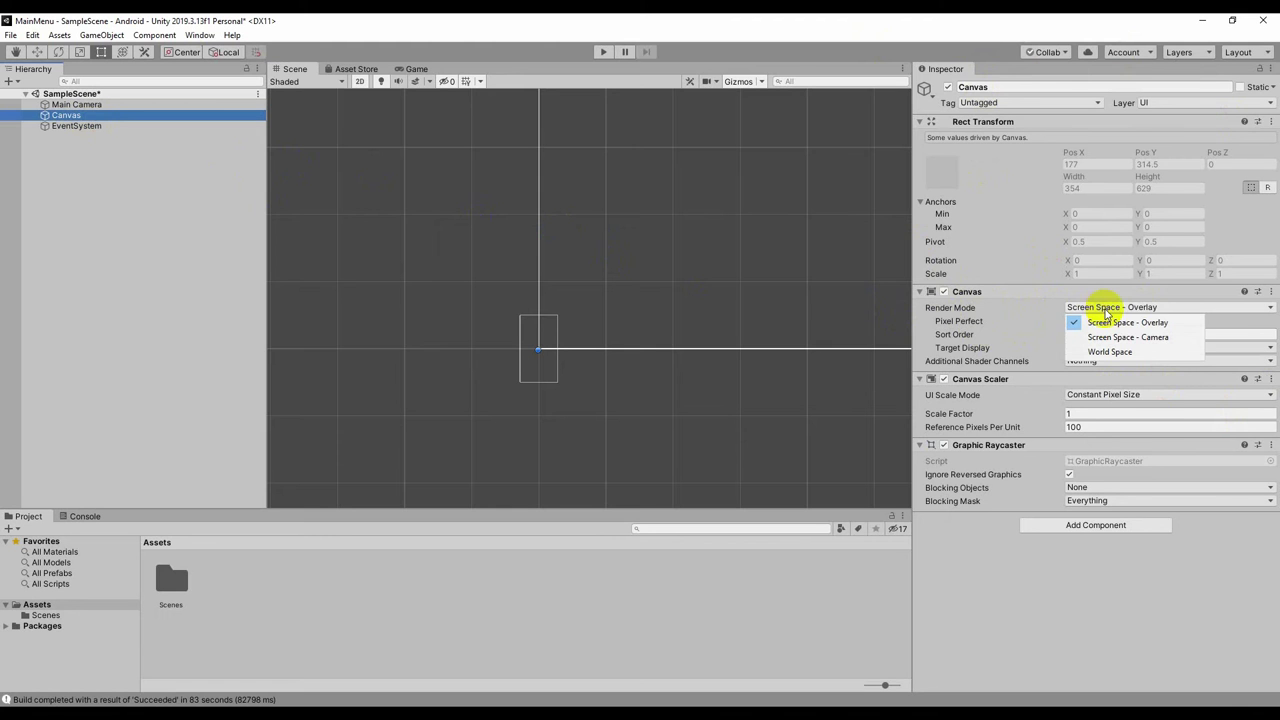
click(1148, 344)
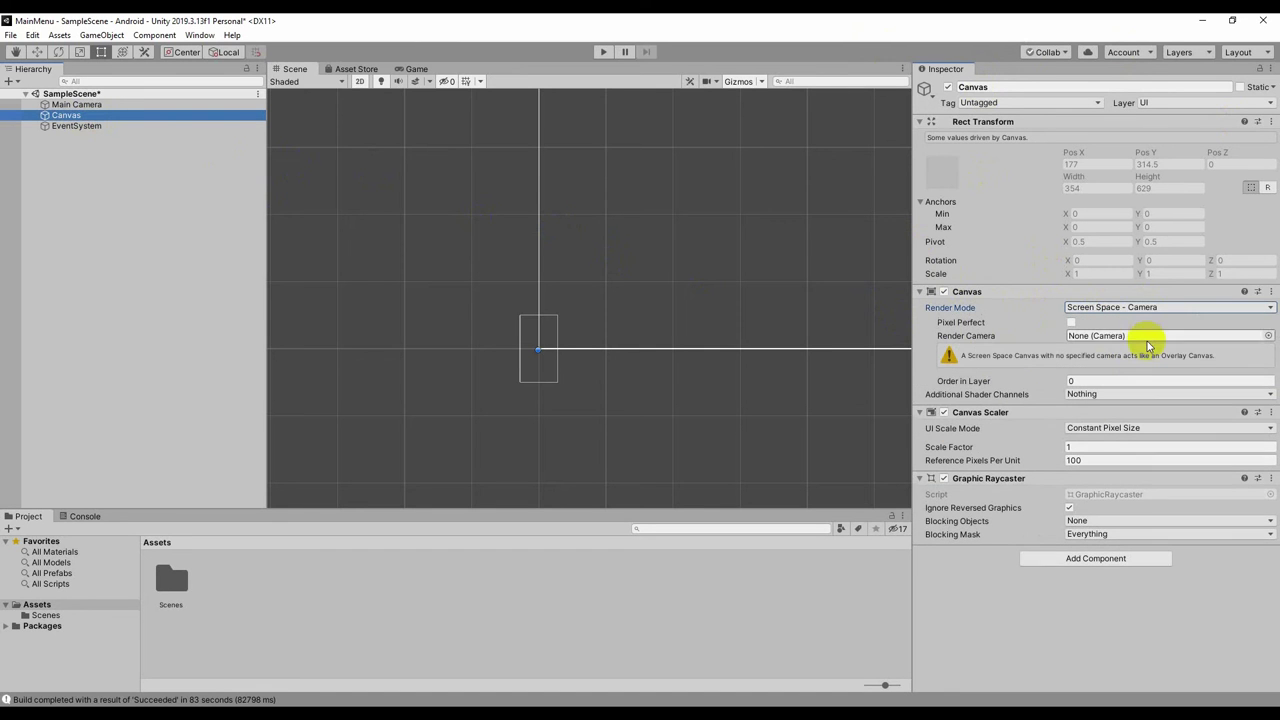
click(884, 349)
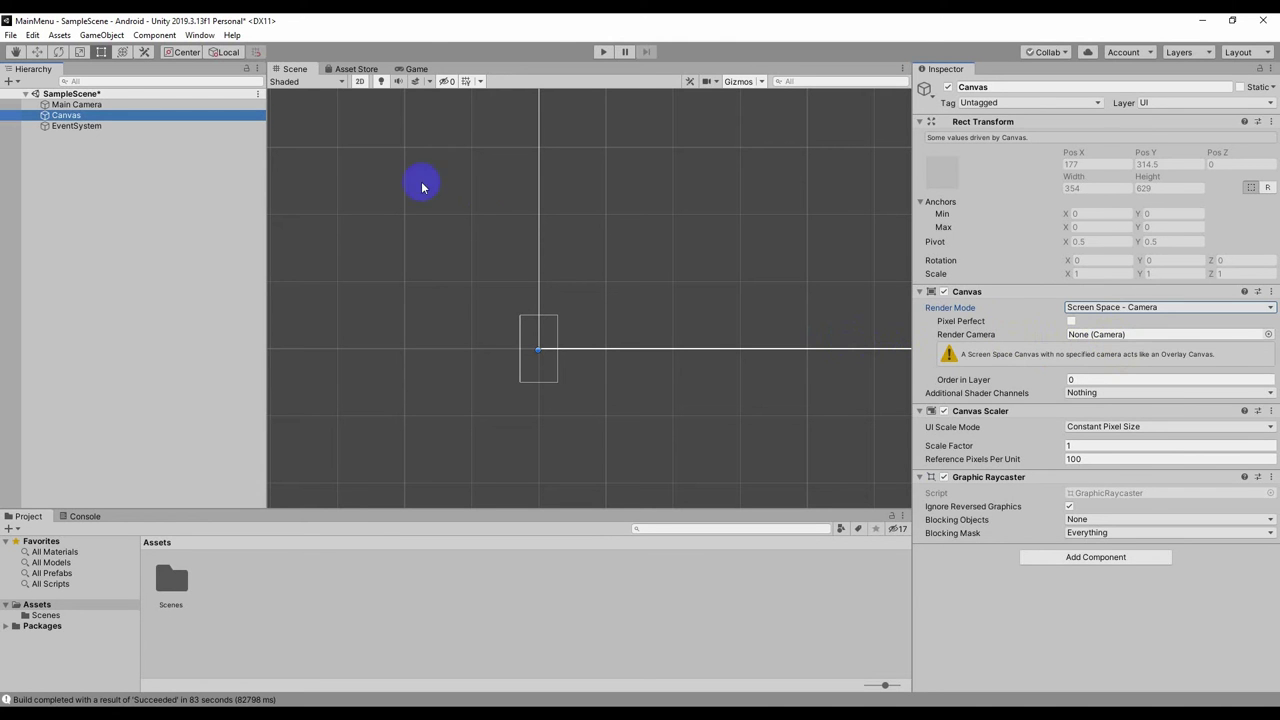
click(77, 107)
mouse_move(77, 113)
mouse_down()
mouse_move(558, 279)
mouse_move(218, 180)
mouse_move(1098, 340)
mouse_up()
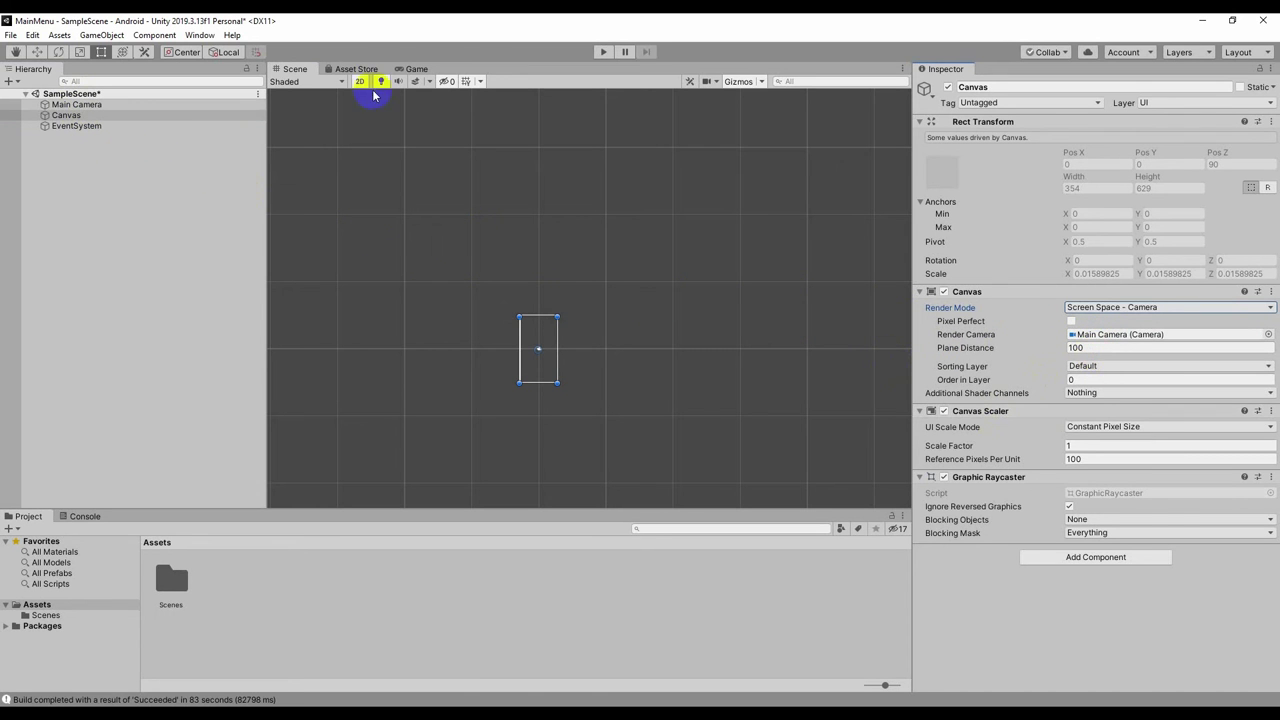
click(359, 81)
middle_drag(591, 303, 740, 357)
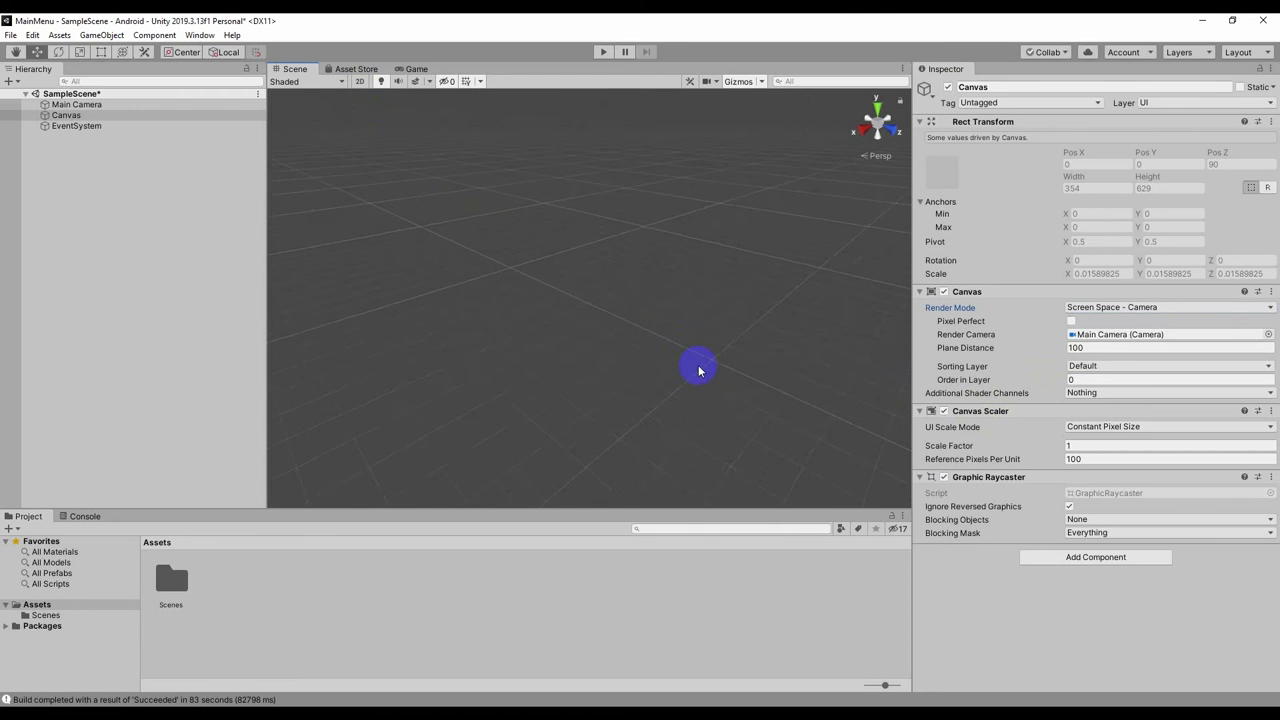
Switch the Scene view to 2D and recentre it to inspect the Canvas rectangle.
right_drag(757, 354, 752, 392)
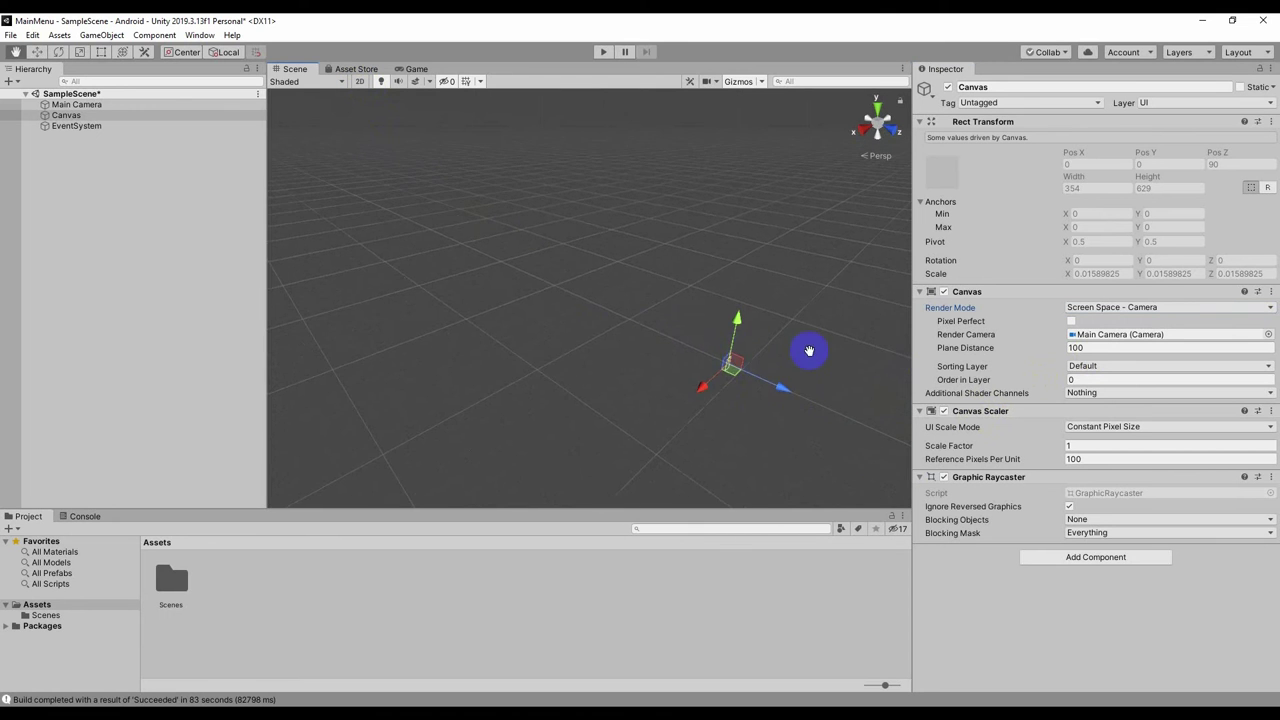
middle_drag(752, 392, 590, 230)
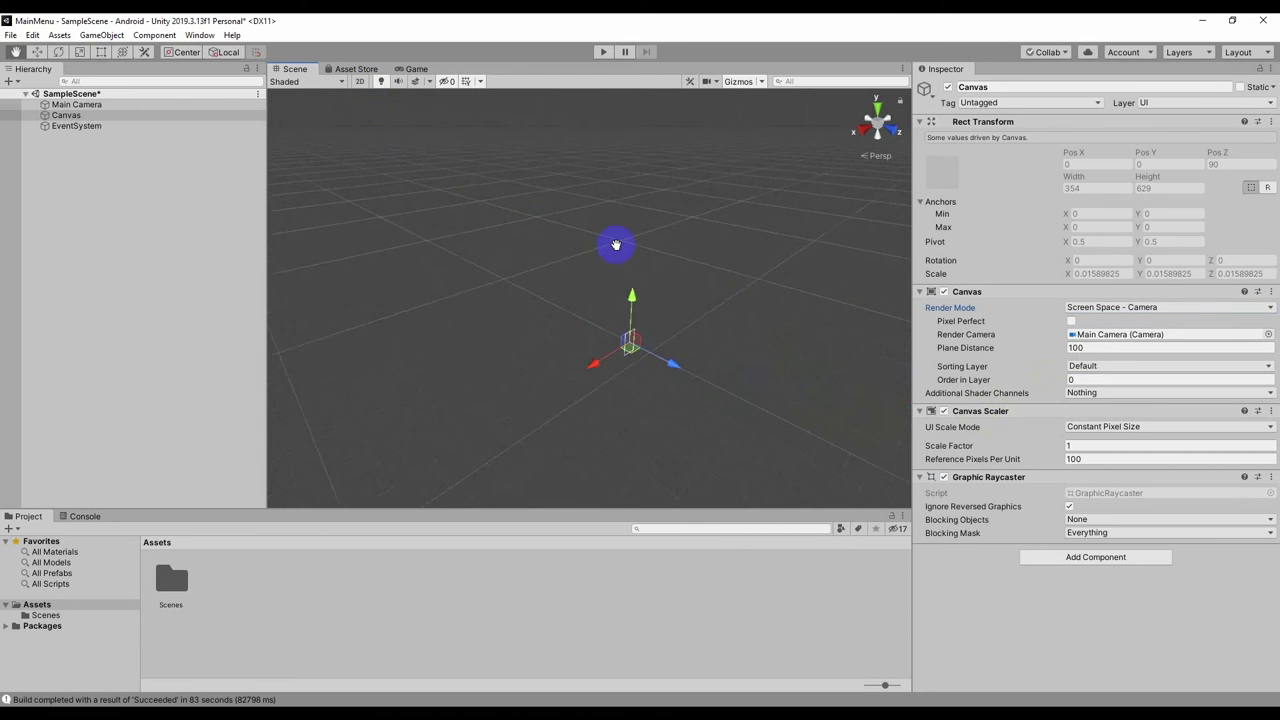
click(360, 82)
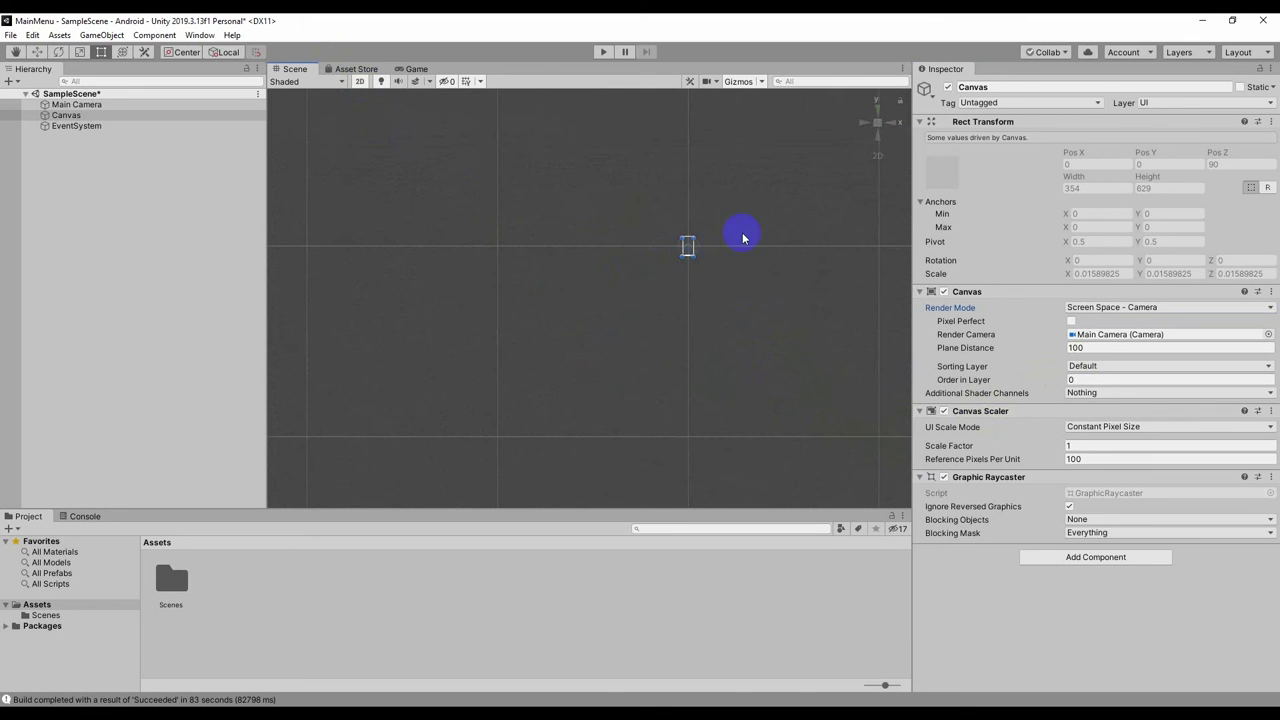
key(t)
scroll(708, 248, up, 5)
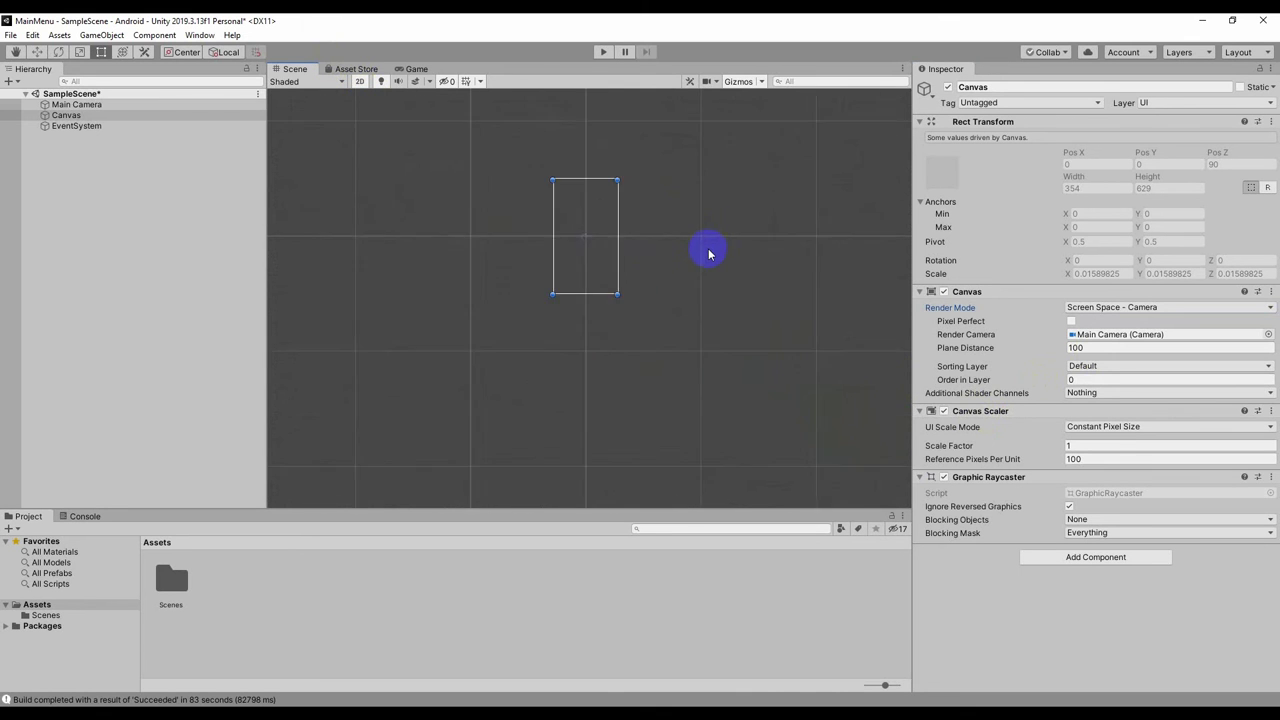
key(q)
drag(777, 303, 772, 293)
key(t)
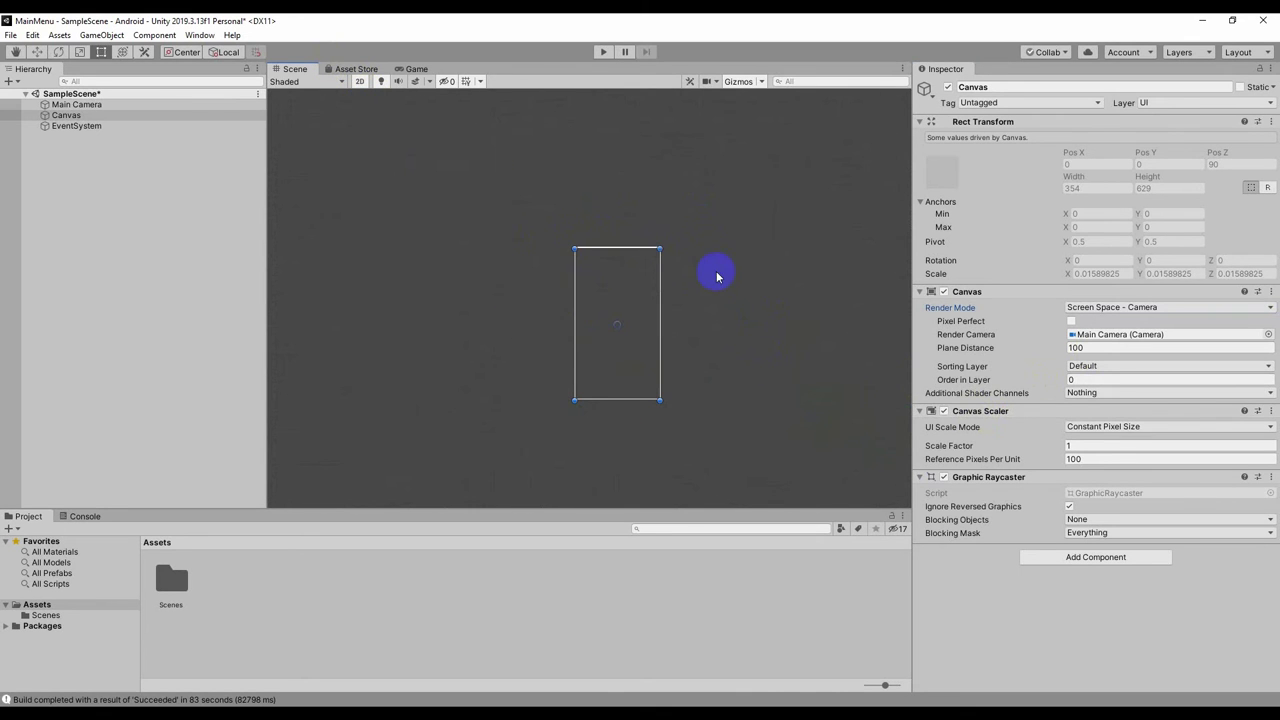
Return to 3D perspective, then select and frame Main Camera in the view.
click(360, 82)
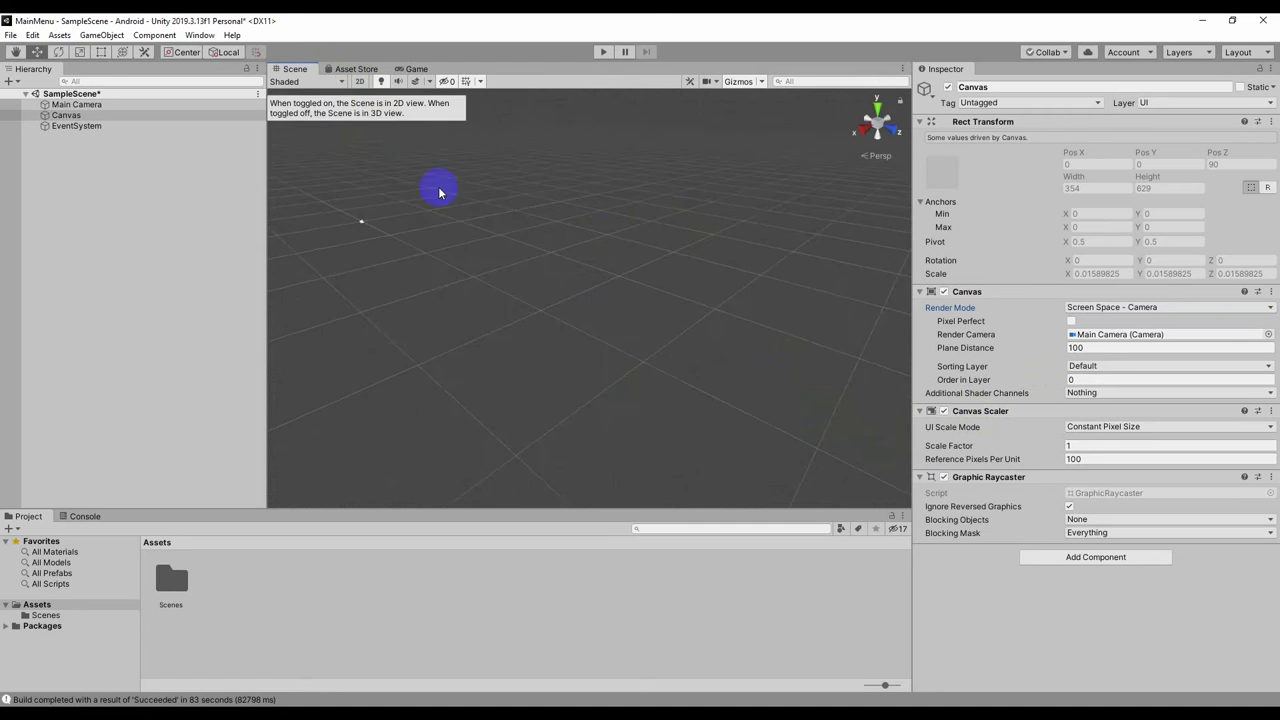
key(w)
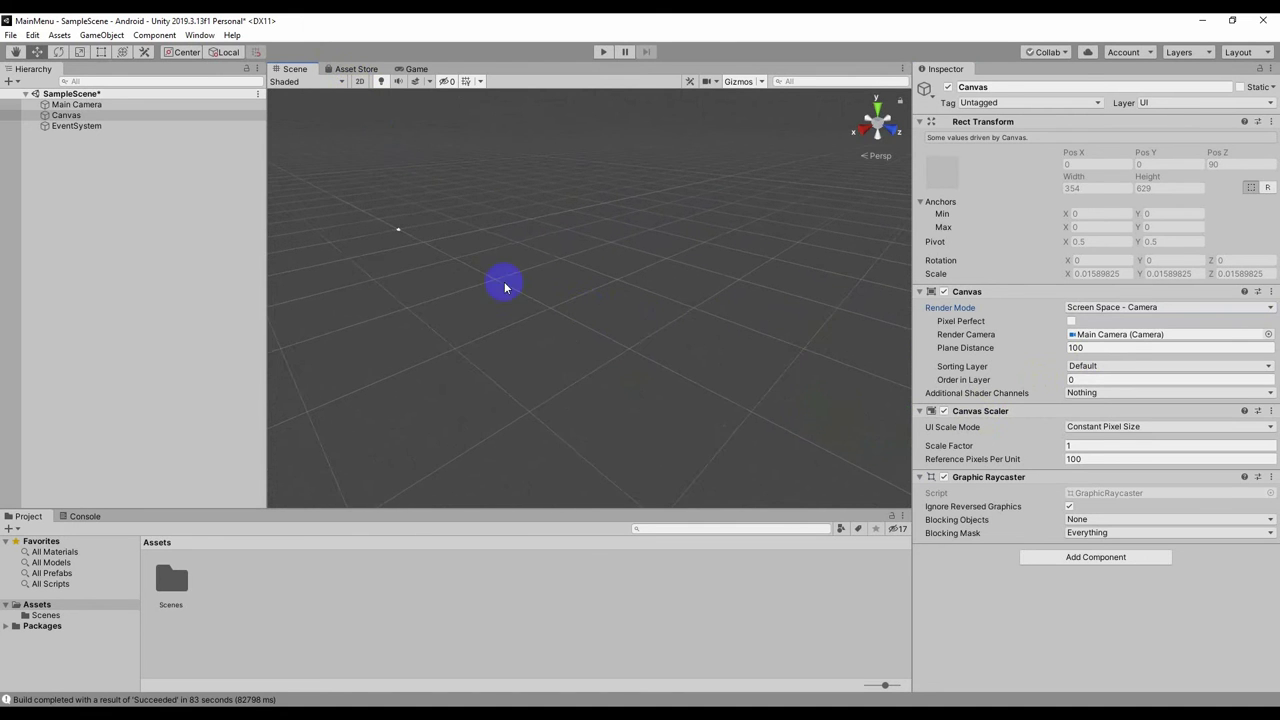
click(357, 196)
key(f)
alt+drag(424, 320, 685, 316)
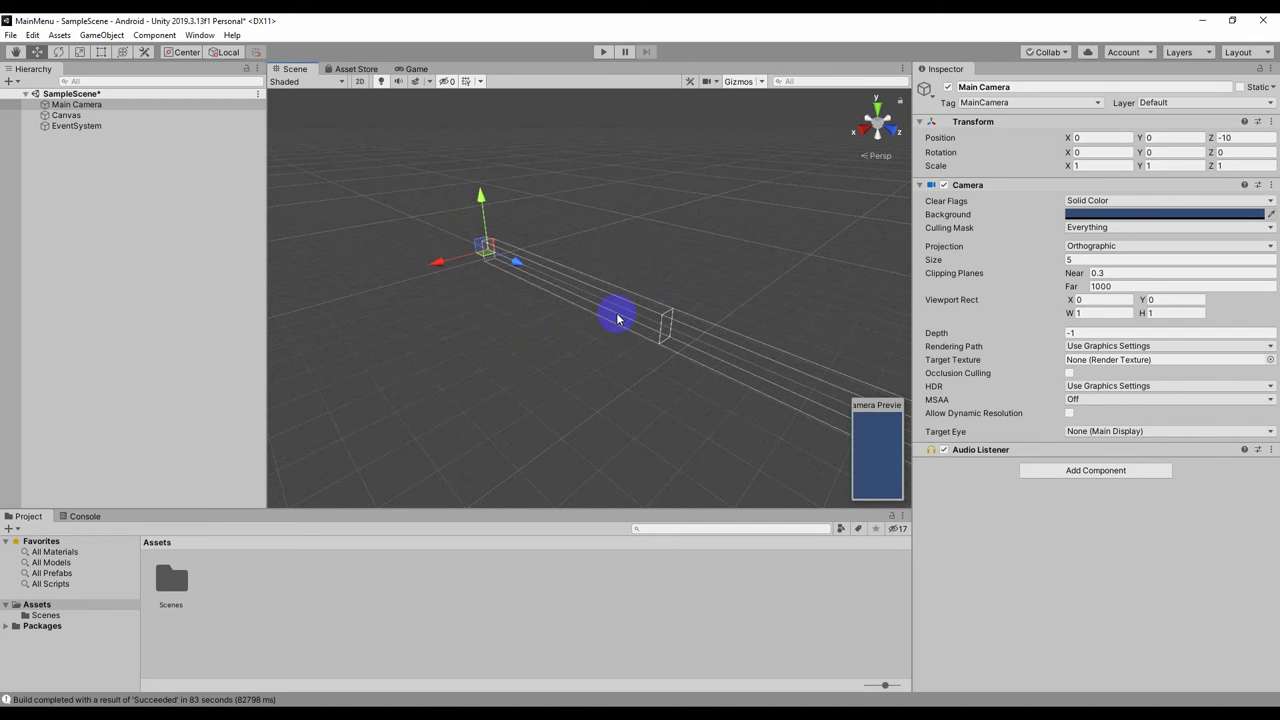
Change the Canvas Plane Distance from 100 to 5.
click(91, 118)
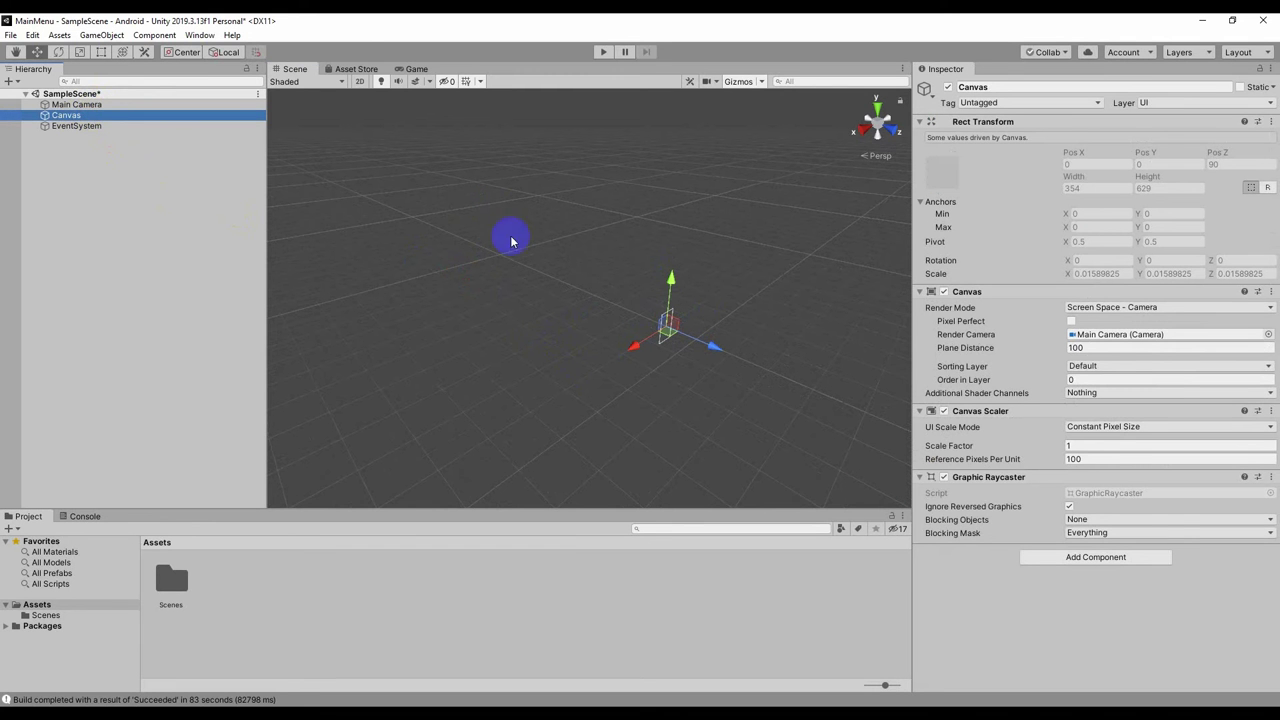
click(1111, 348)
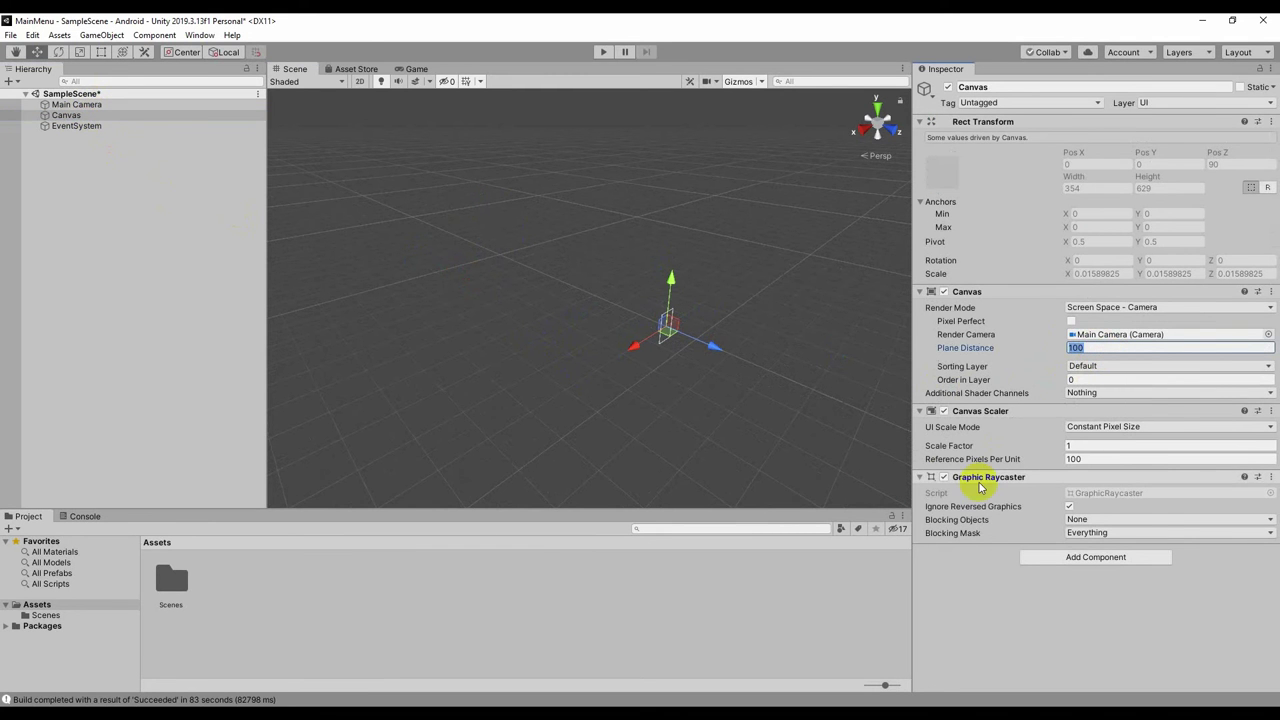
text(5)
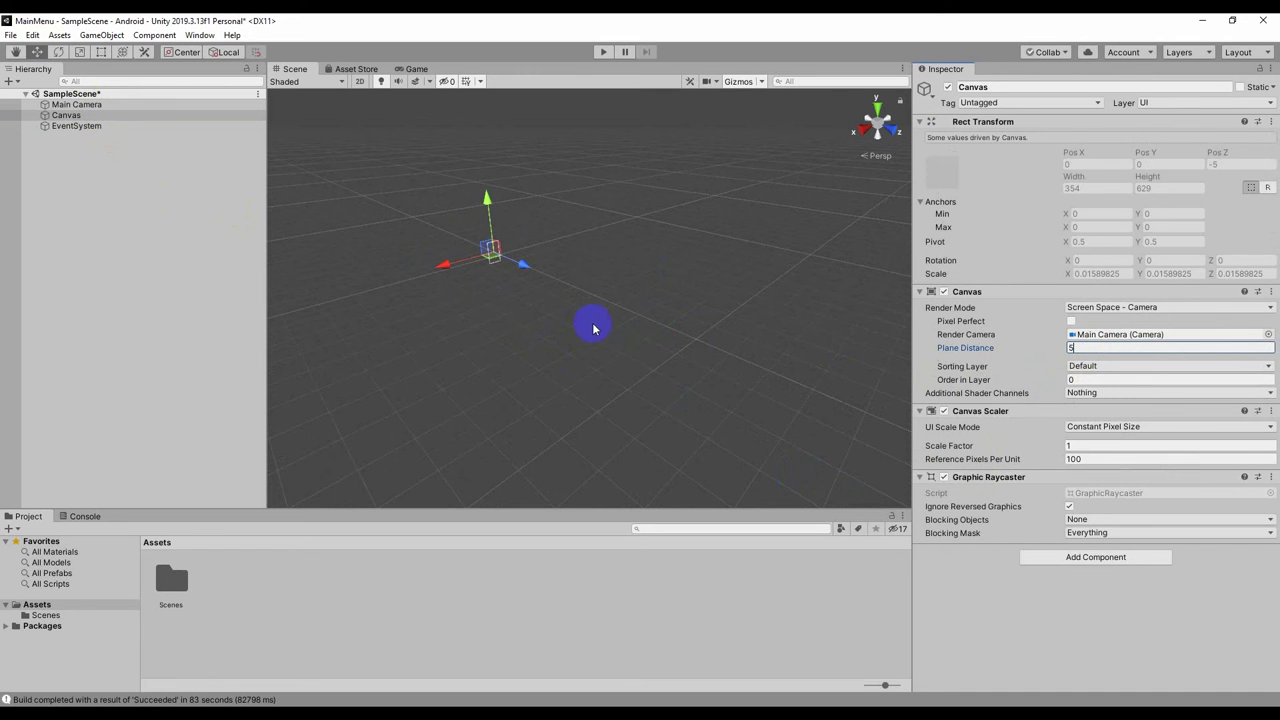
middle_drag(458, 257, 715, 416)
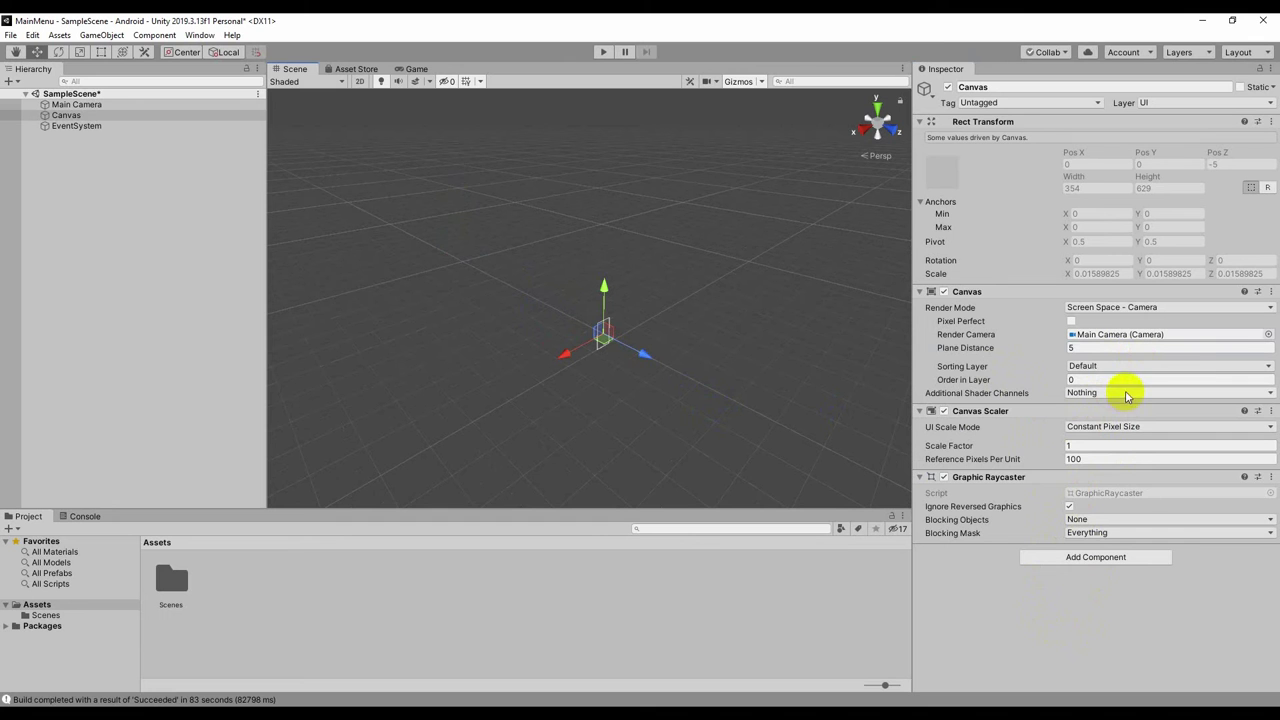
Set Canvas Scaler to Scale With Screen Size (800 × 600 reference), then select Main Camera.
click(1134, 428)
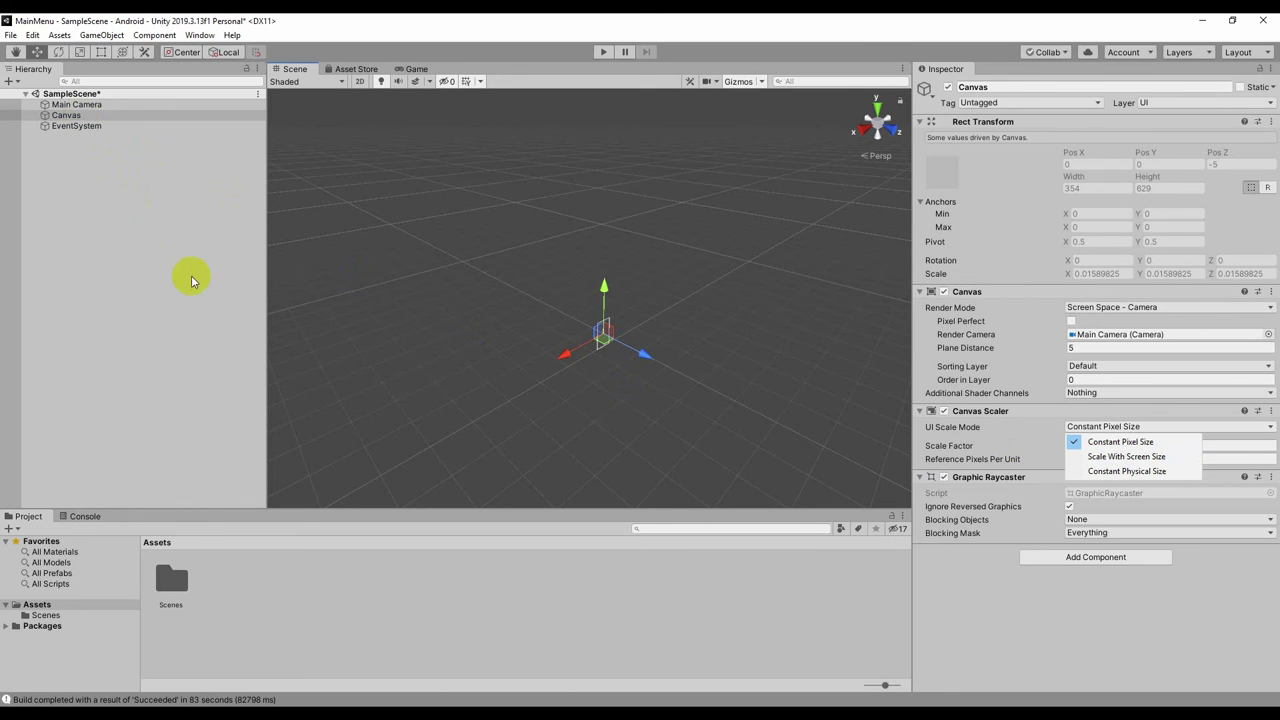
click(1133, 459)
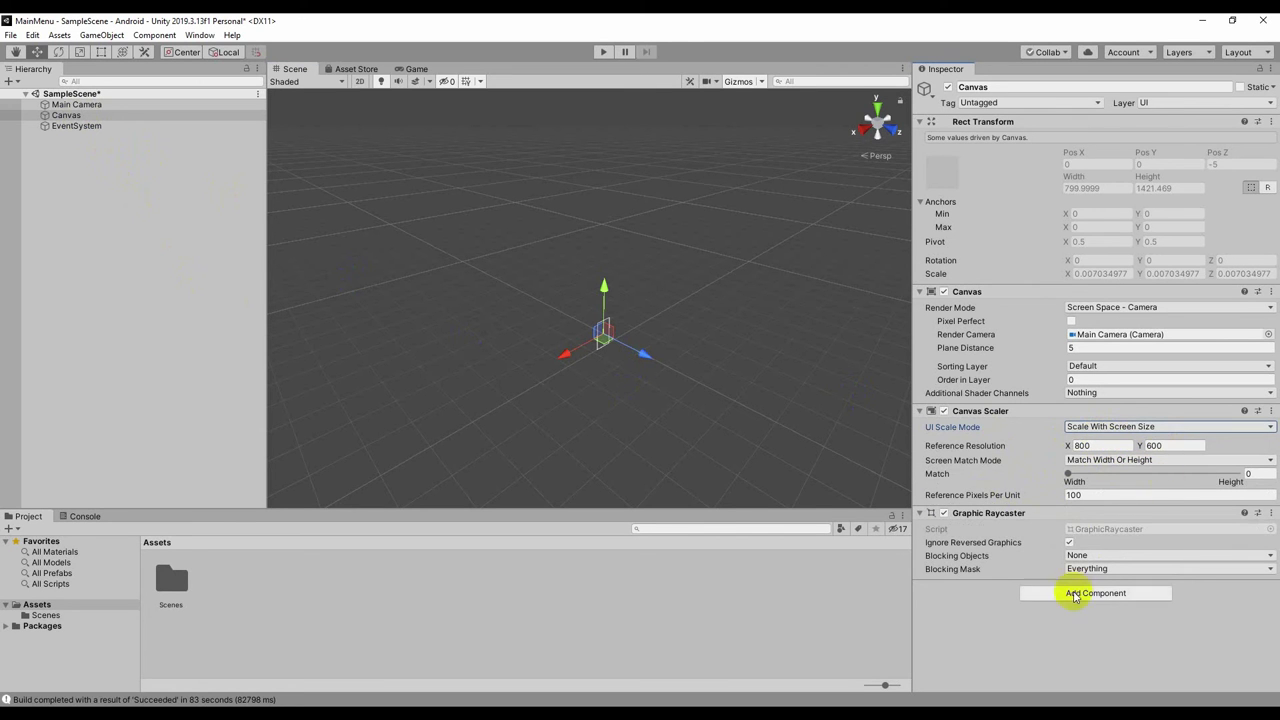
click(697, 449)
click(93, 106)
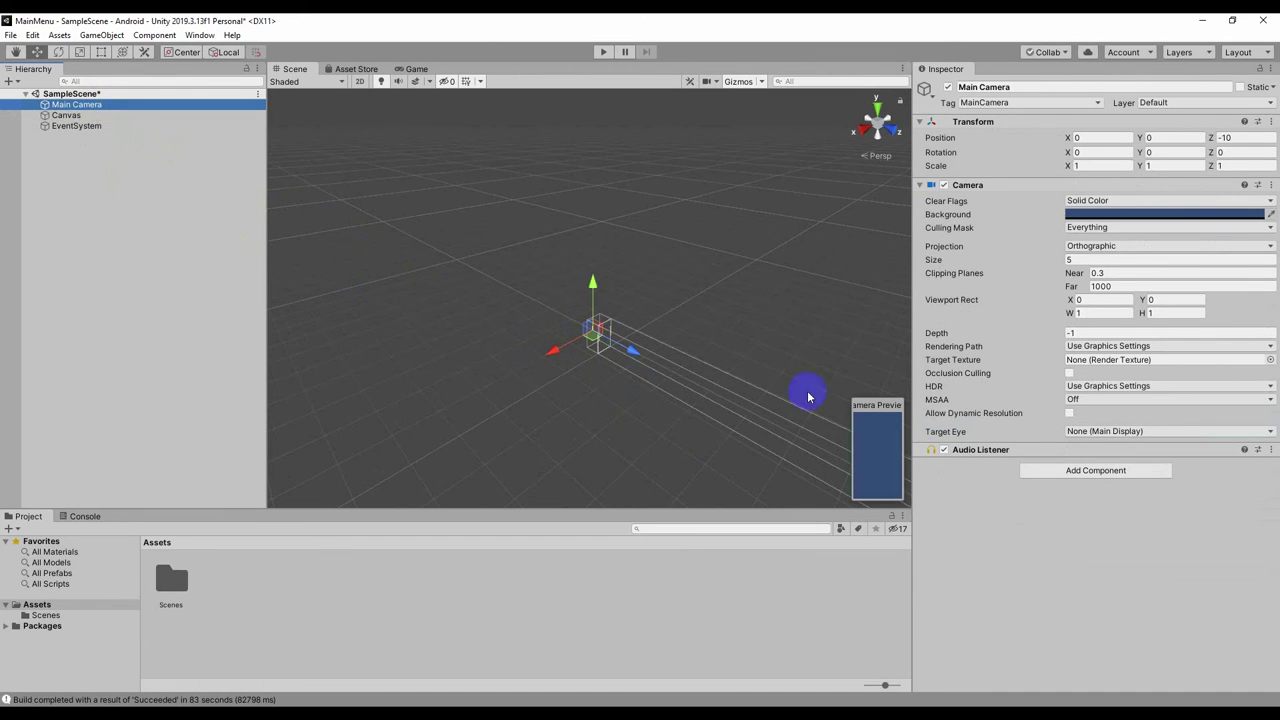
Set Main Camera's Clear Flags to Solid Color with a dark grey 313233 background.
click(1118, 203)
click(1119, 216)
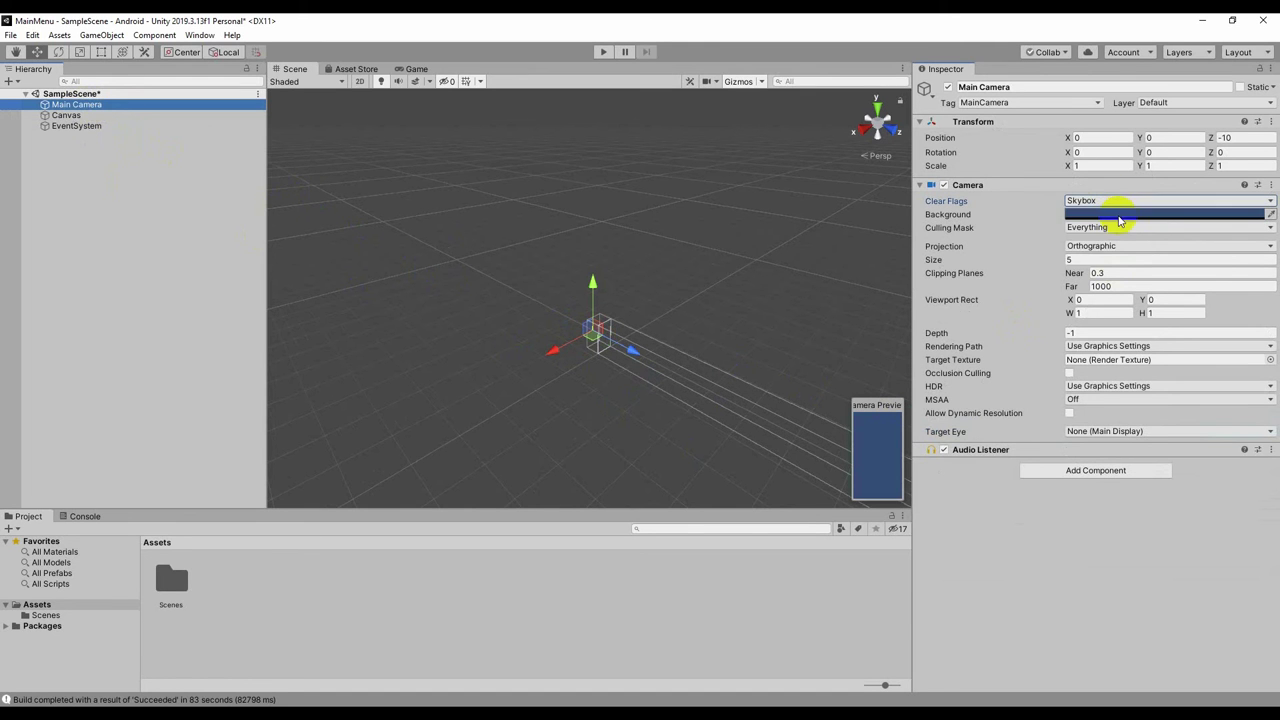
click(1113, 200)
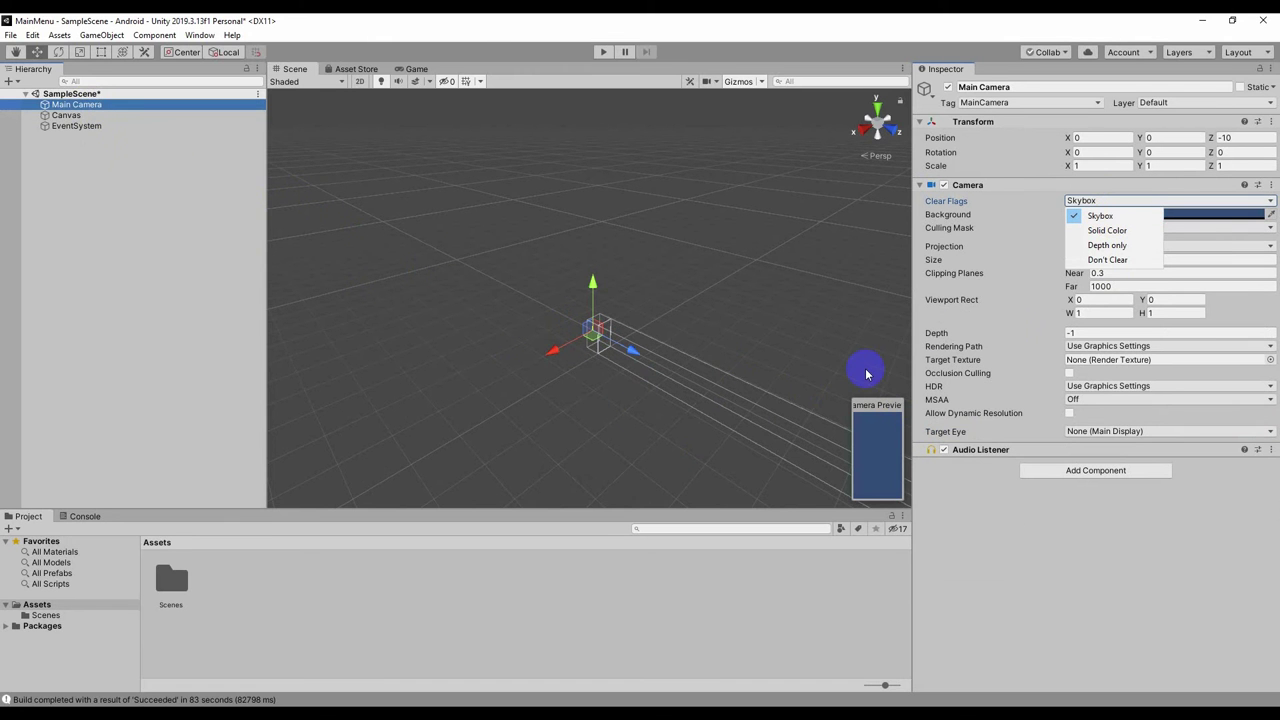
click(862, 405)
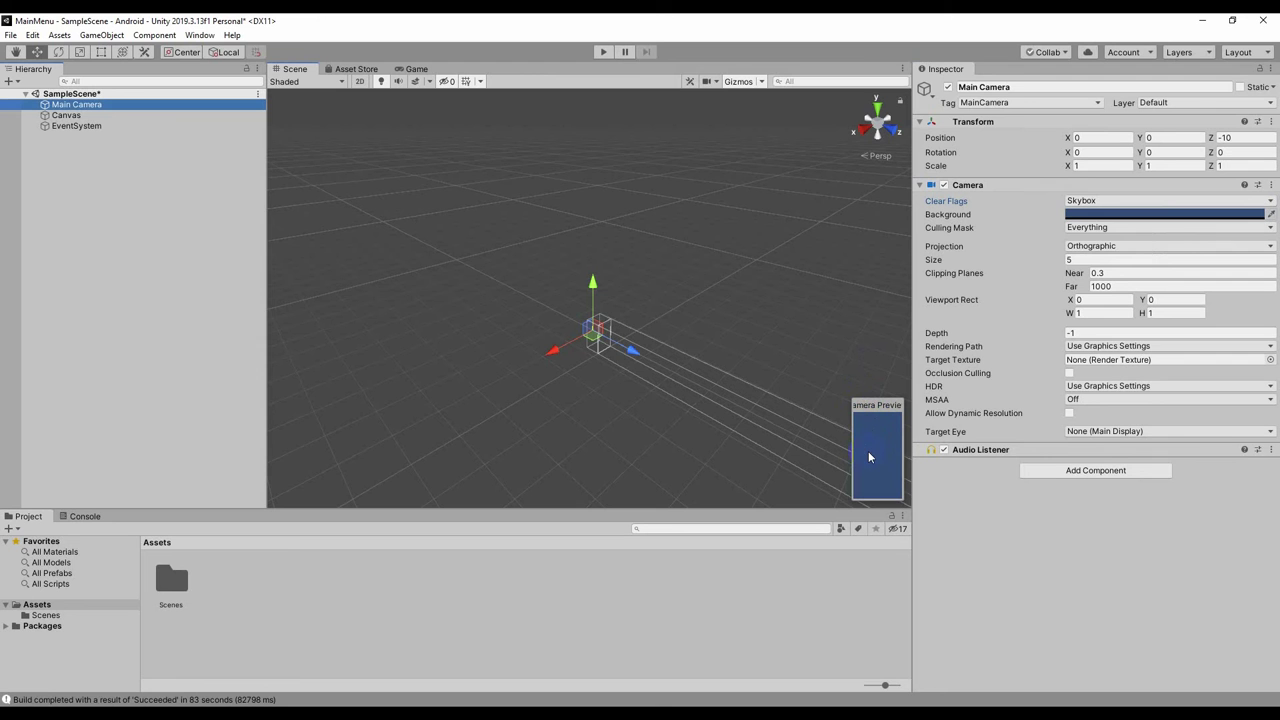
click(1108, 200)
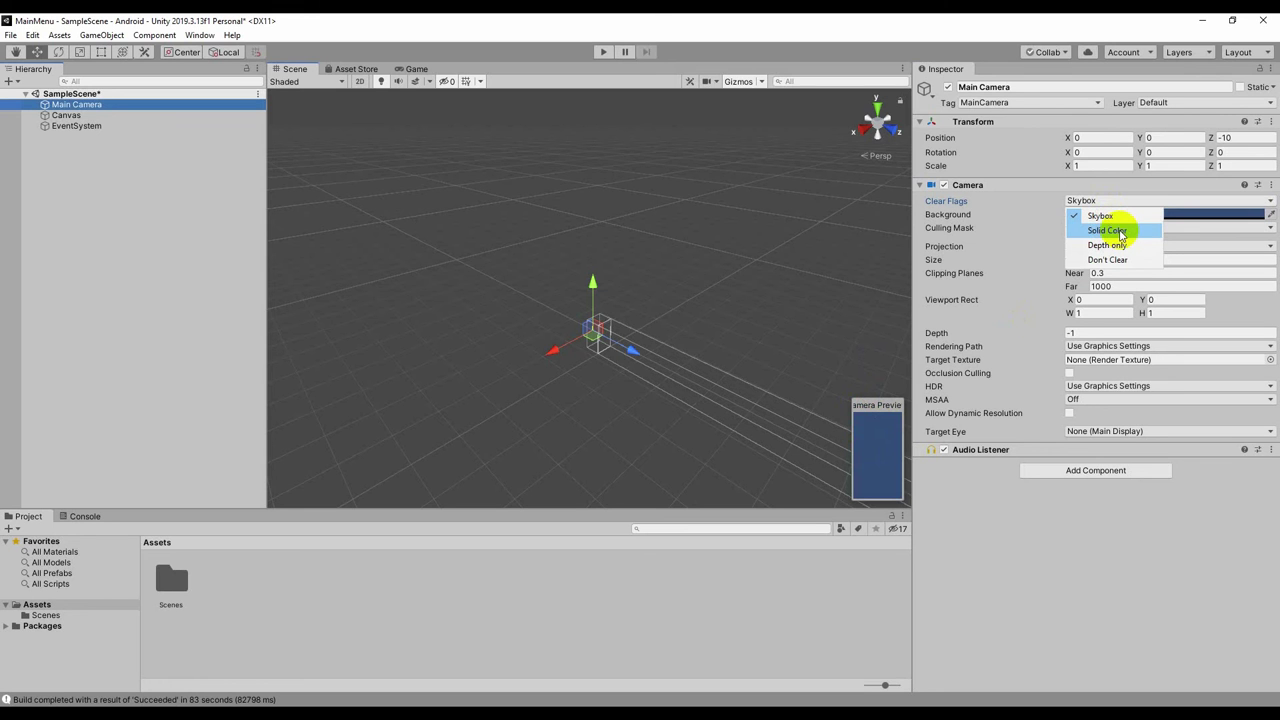
click(1121, 232)
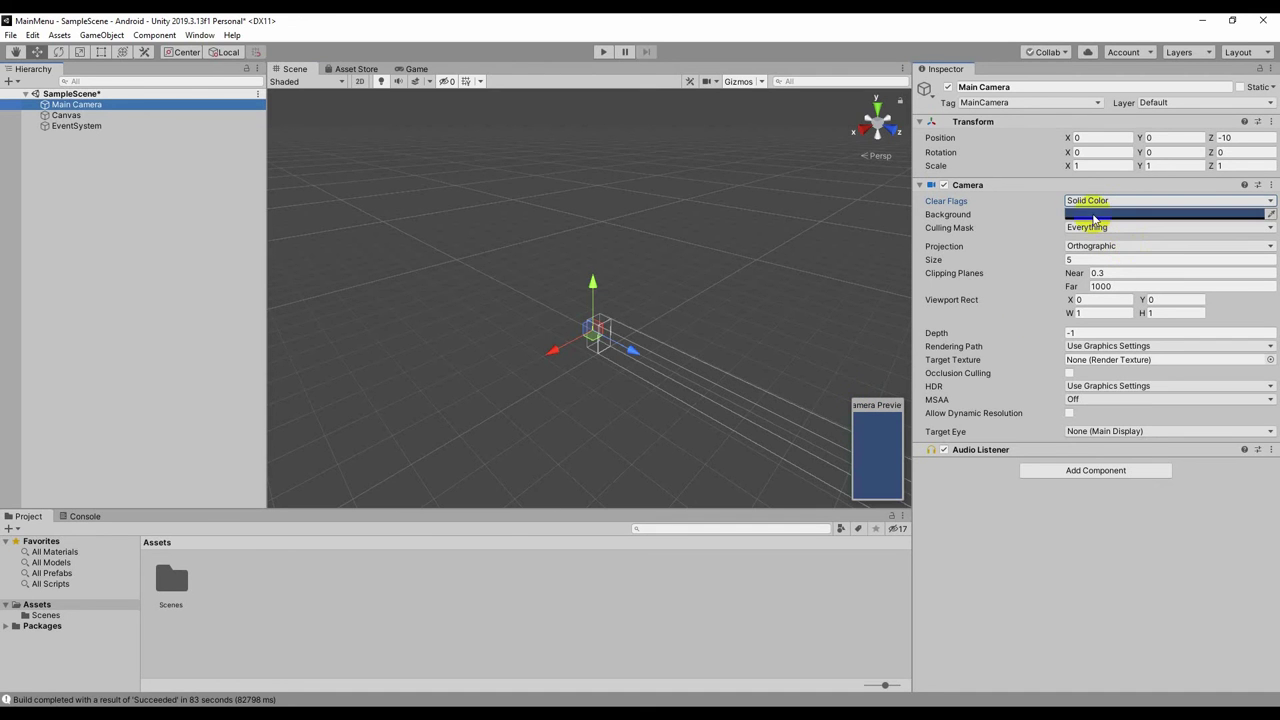
click(1094, 214)
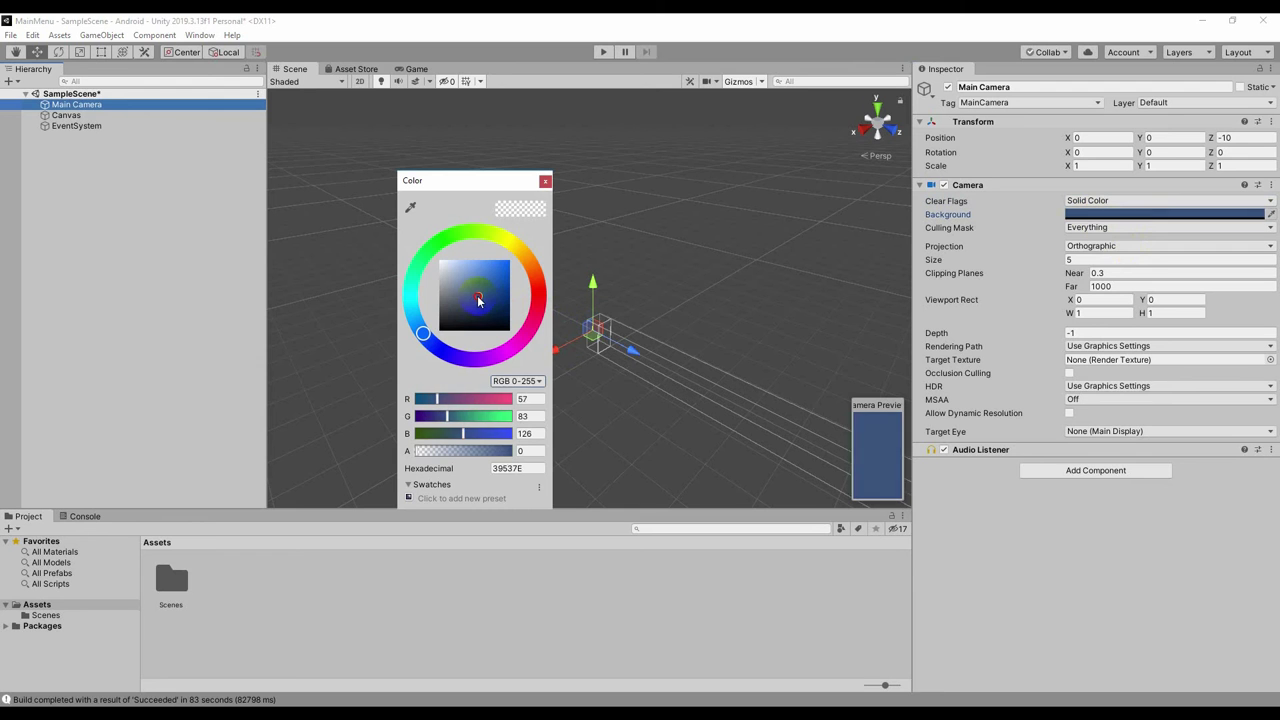
drag(478, 300, 442, 316)
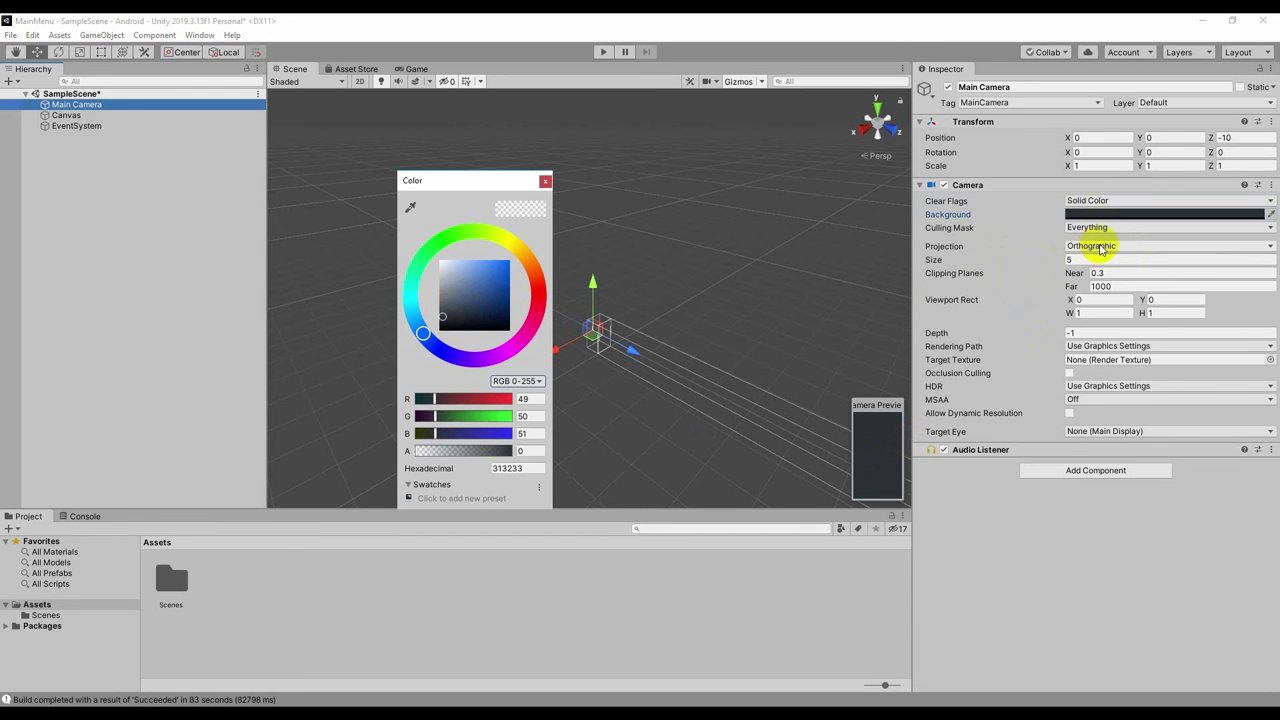
click(1100, 247)
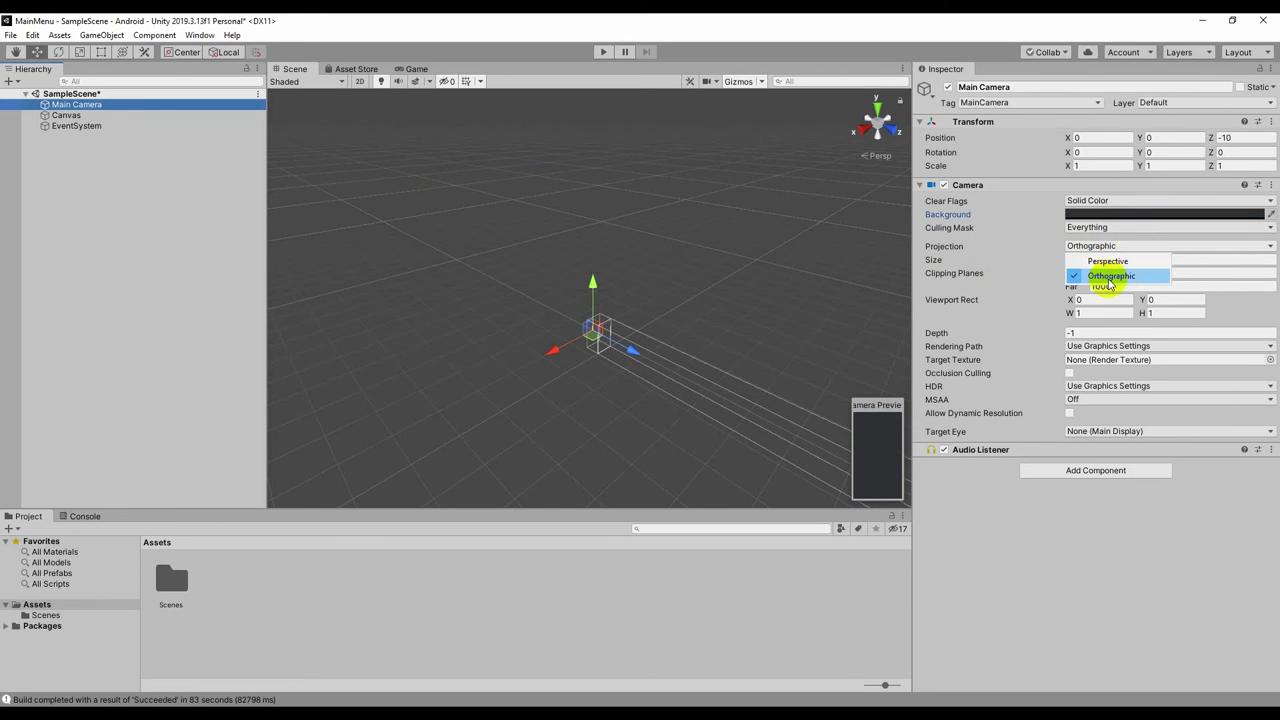
Try Perspective projection on Main Camera, then return it to Orthographic.
click(1110, 261)
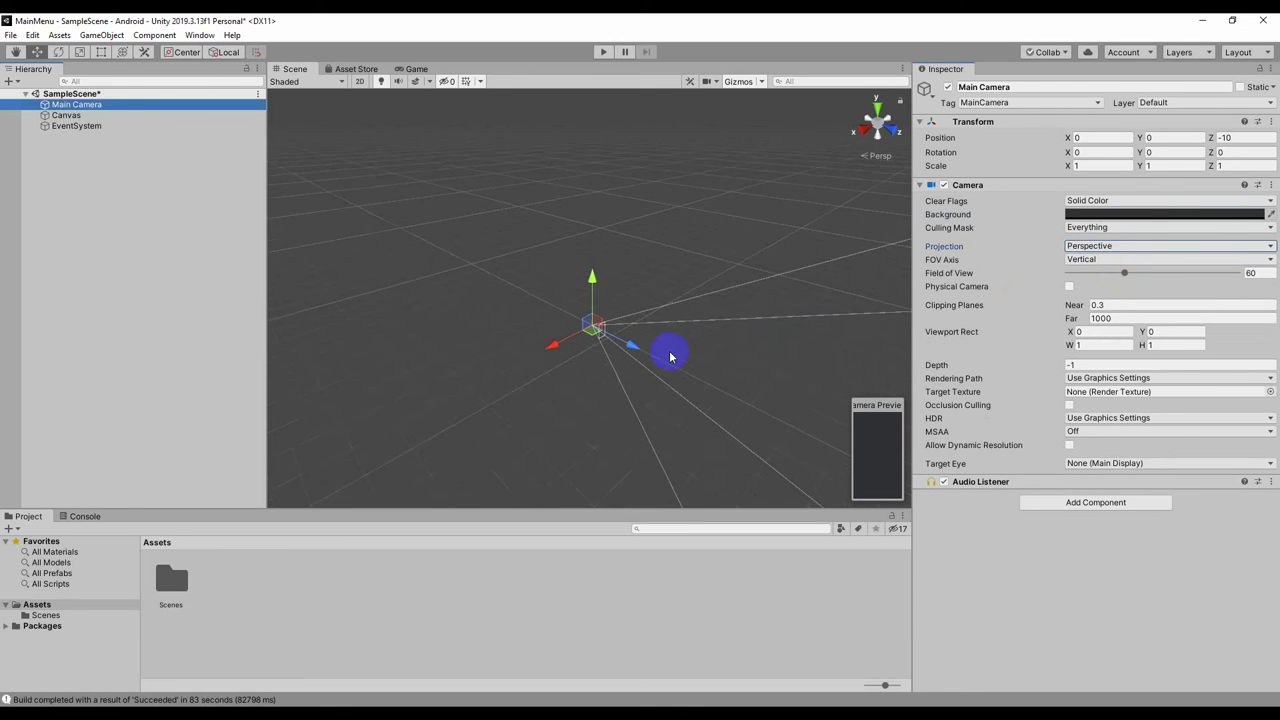
mouse_move(771, 343)
middle_down()
mouse_move(660, 297)
mouse_move(726, 371)
middle_up()
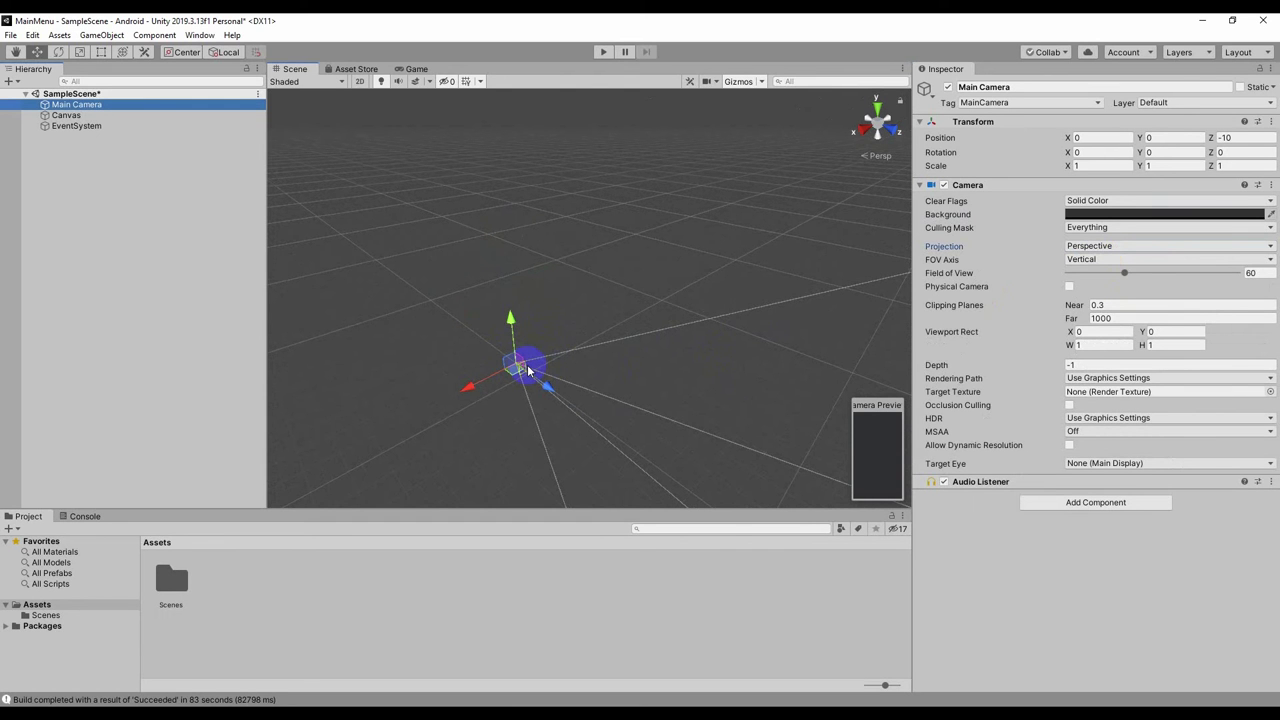
mouse_move(528, 370)
middle_down()
mouse_move(725, 376)
mouse_move(806, 351)
middle_up()
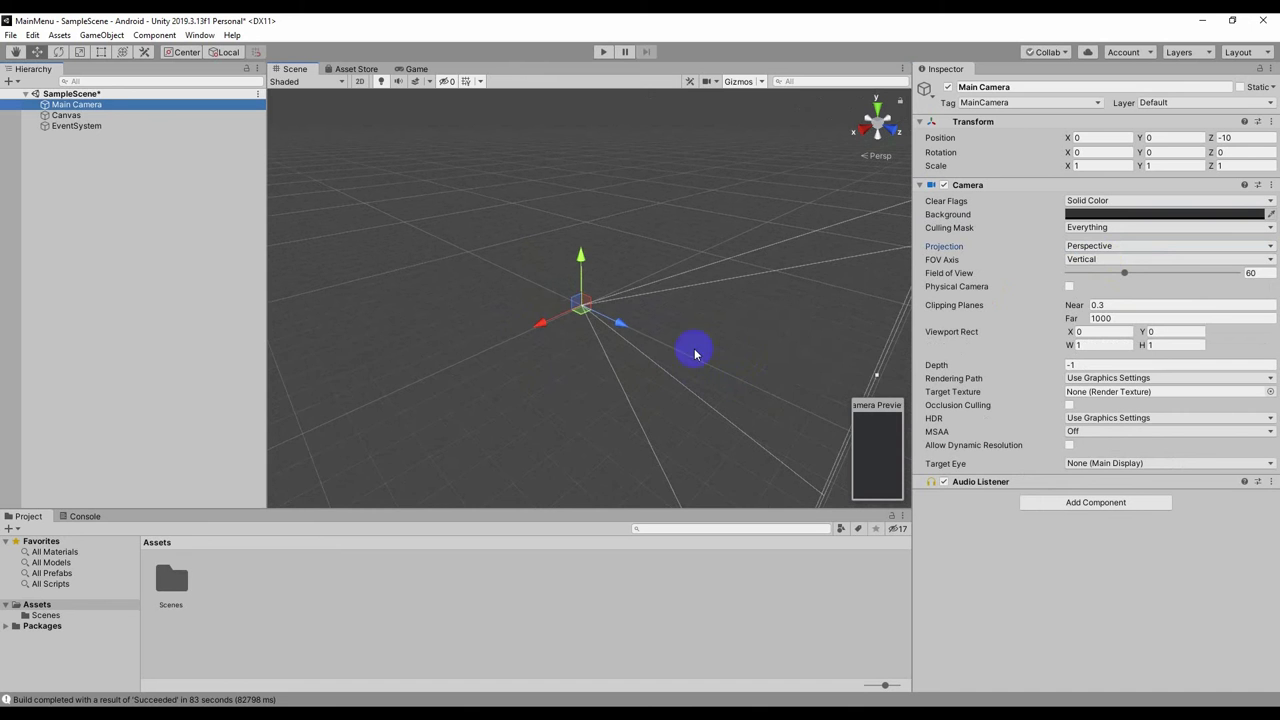
middle_drag(681, 353, 585, 334)
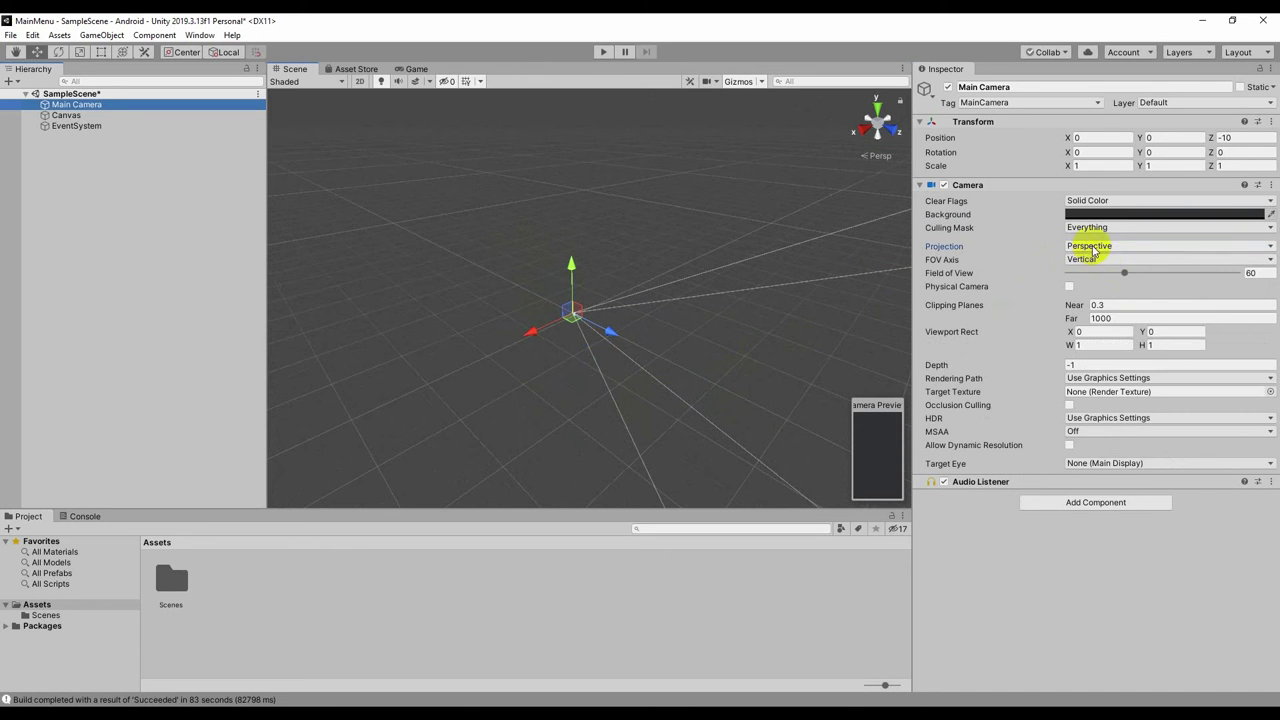
click(1110, 245)
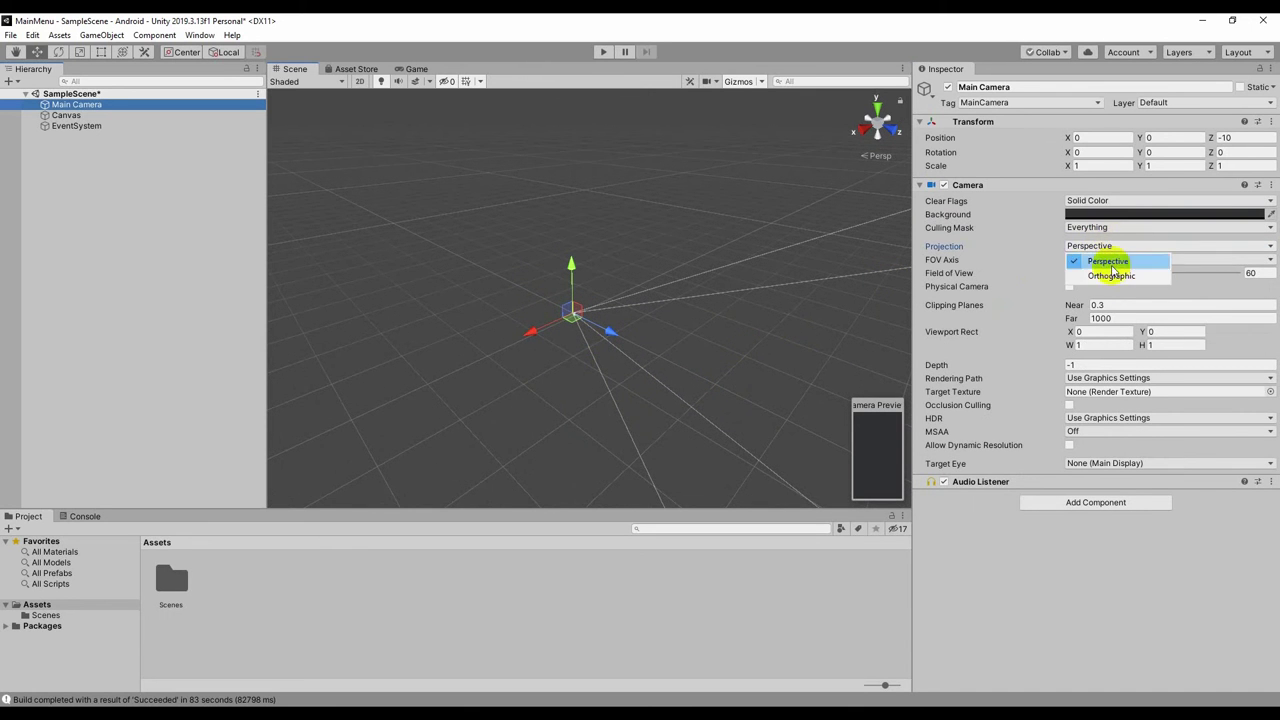
click(1108, 277)
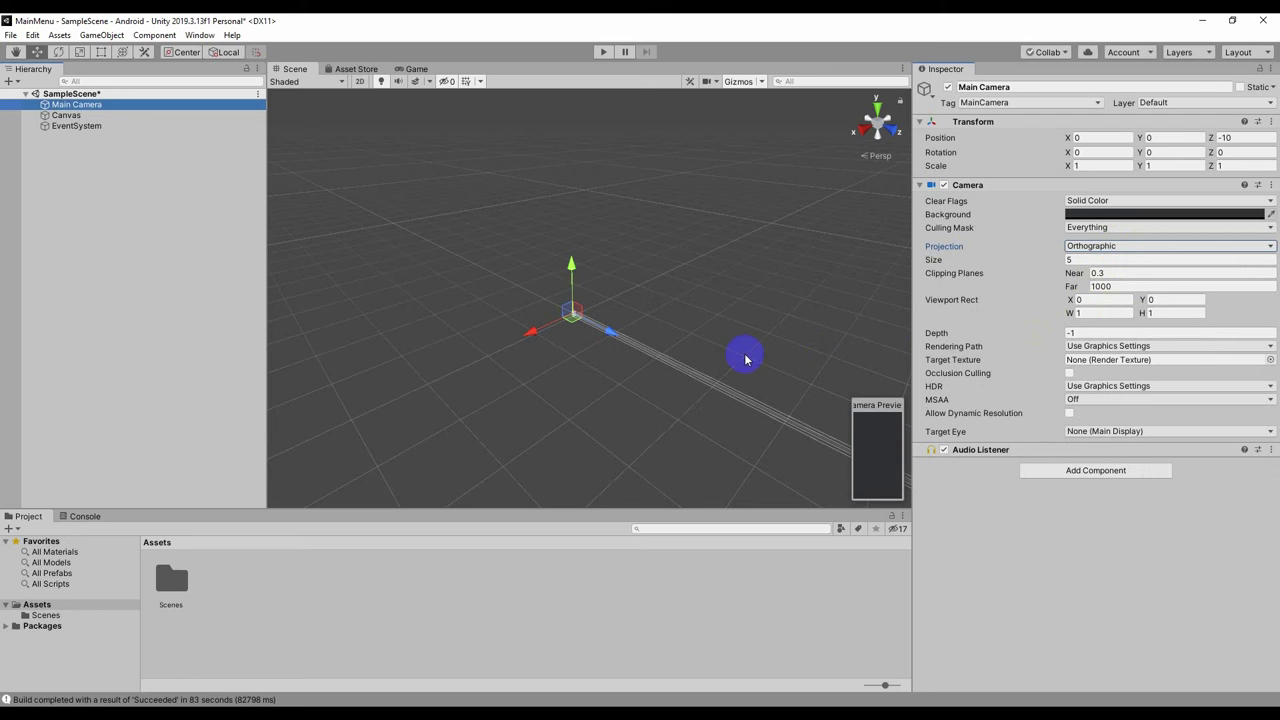
Change the camera's Far clipping plane from 1000 to 10.
click(1134, 284)
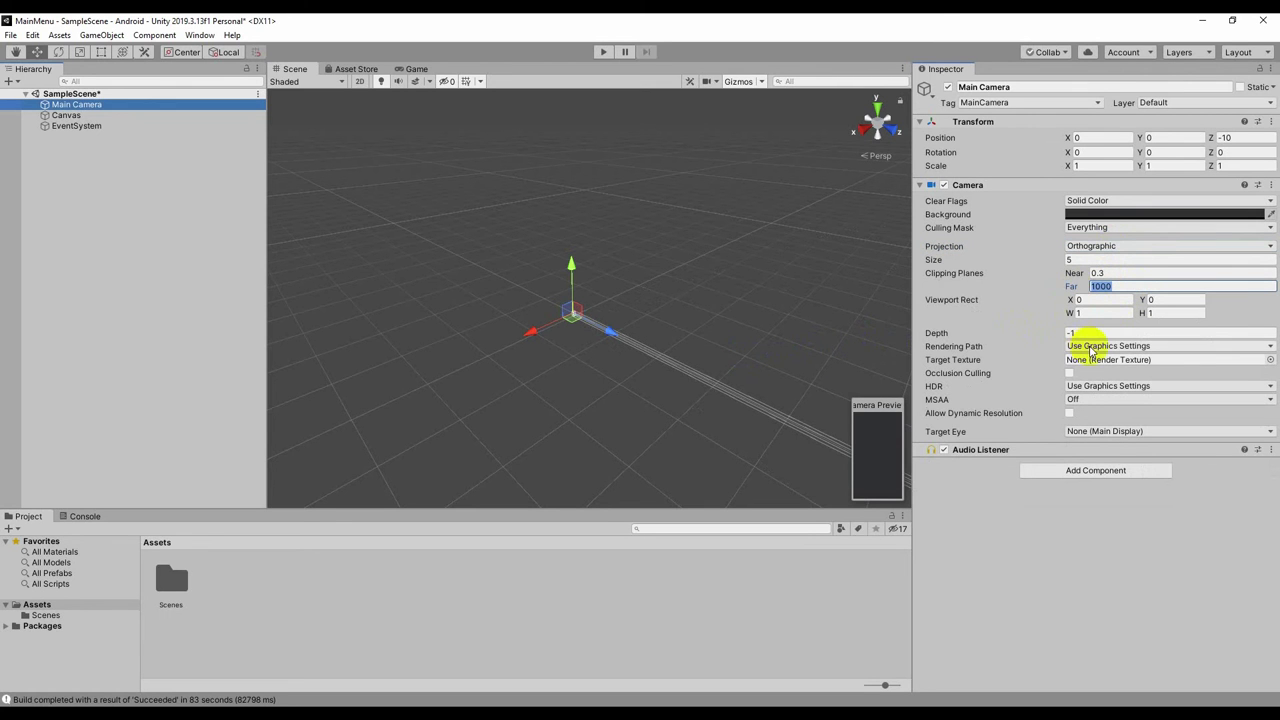
mouse_move(694, 443)
middle_down()
mouse_move(543, 357)
mouse_move(615, 370)
middle_up()
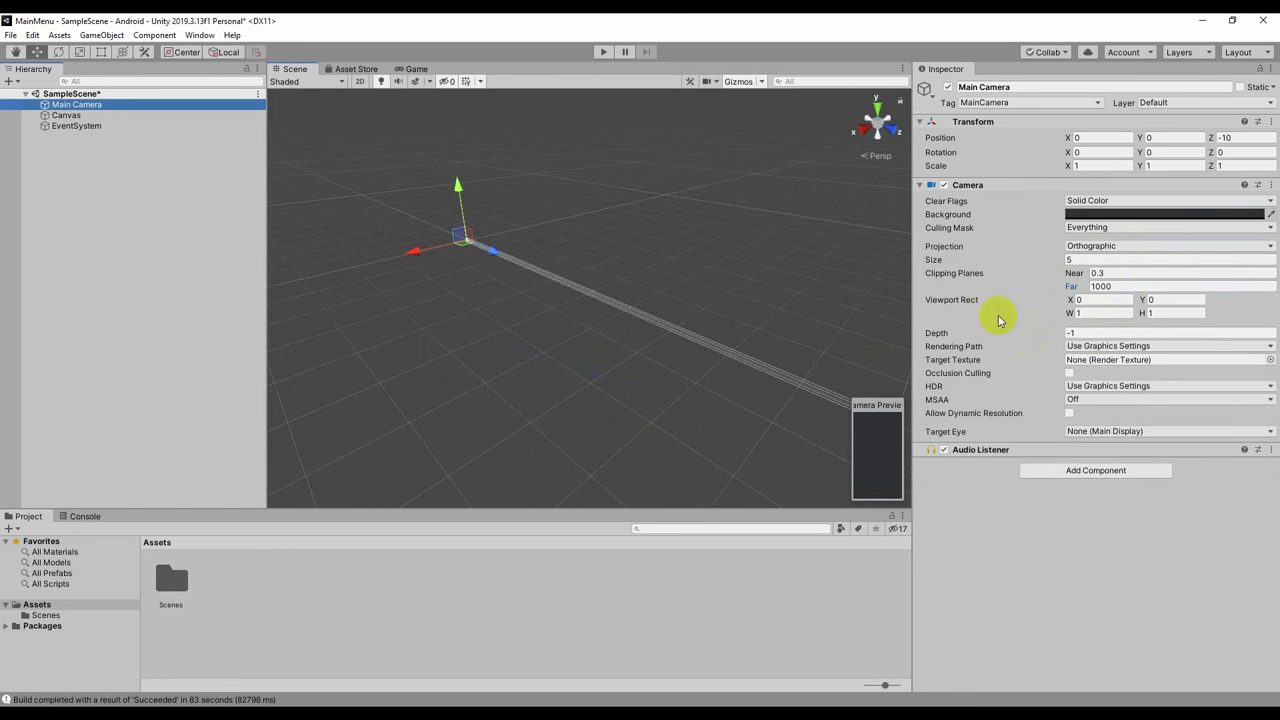
click(1129, 286)
drag(1129, 286, 1092, 286)
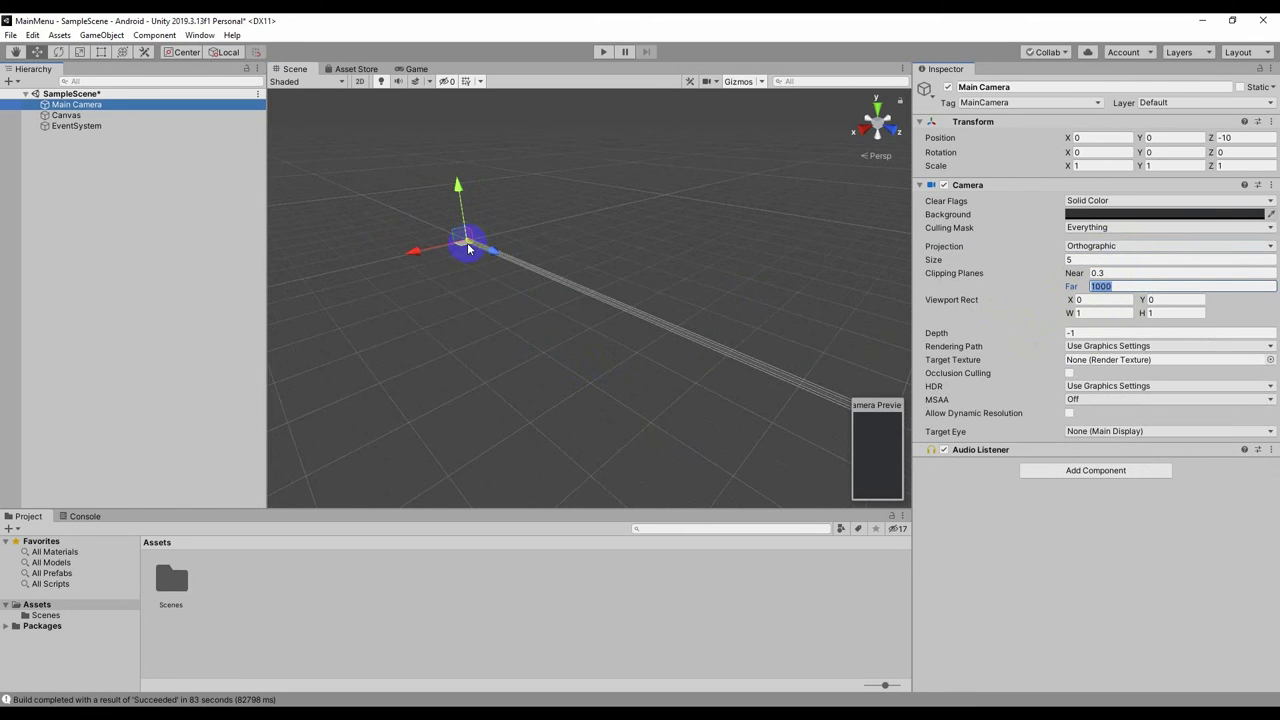
text(10)
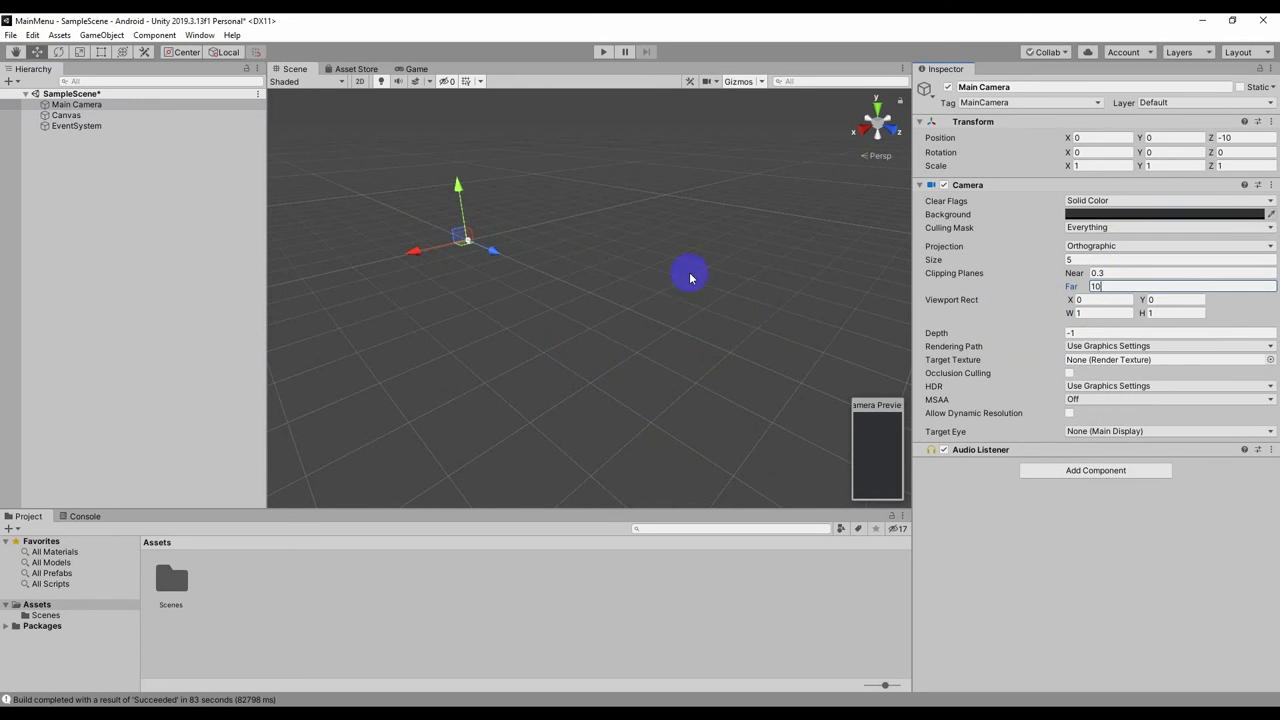
Switch the Scene view to 2D and zoom in on Main Camera.
click(524, 288)
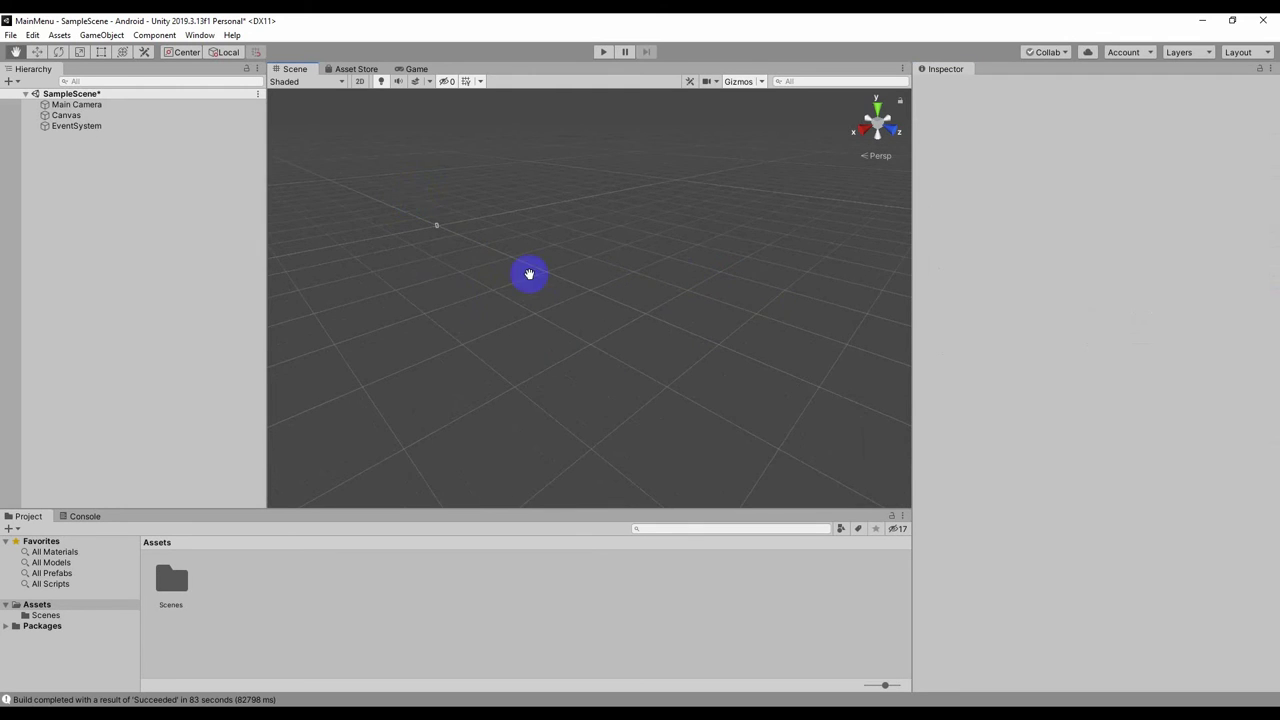
click(361, 82)
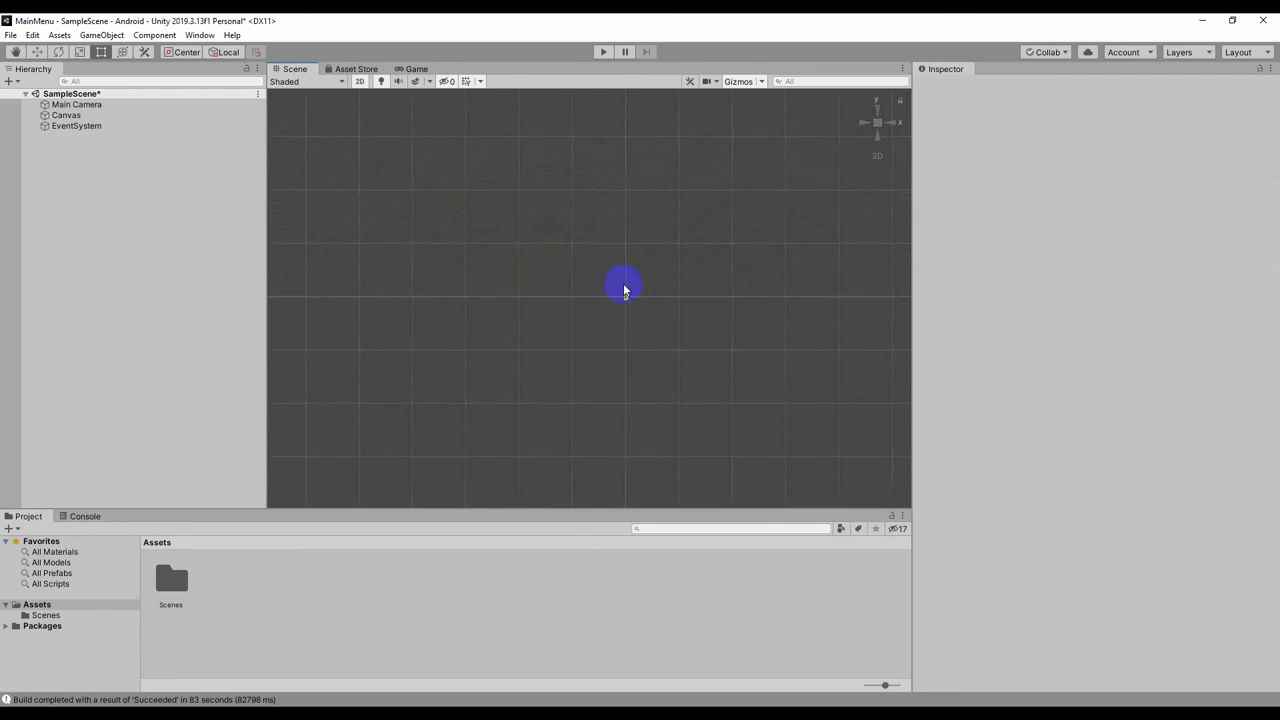
mouse_move(591, 371)
middle_down()
mouse_move(651, 329)
mouse_move(711, 343)
middle_up()
scroll(640, 320, up, 2)
scroll(630, 310, up, 3)
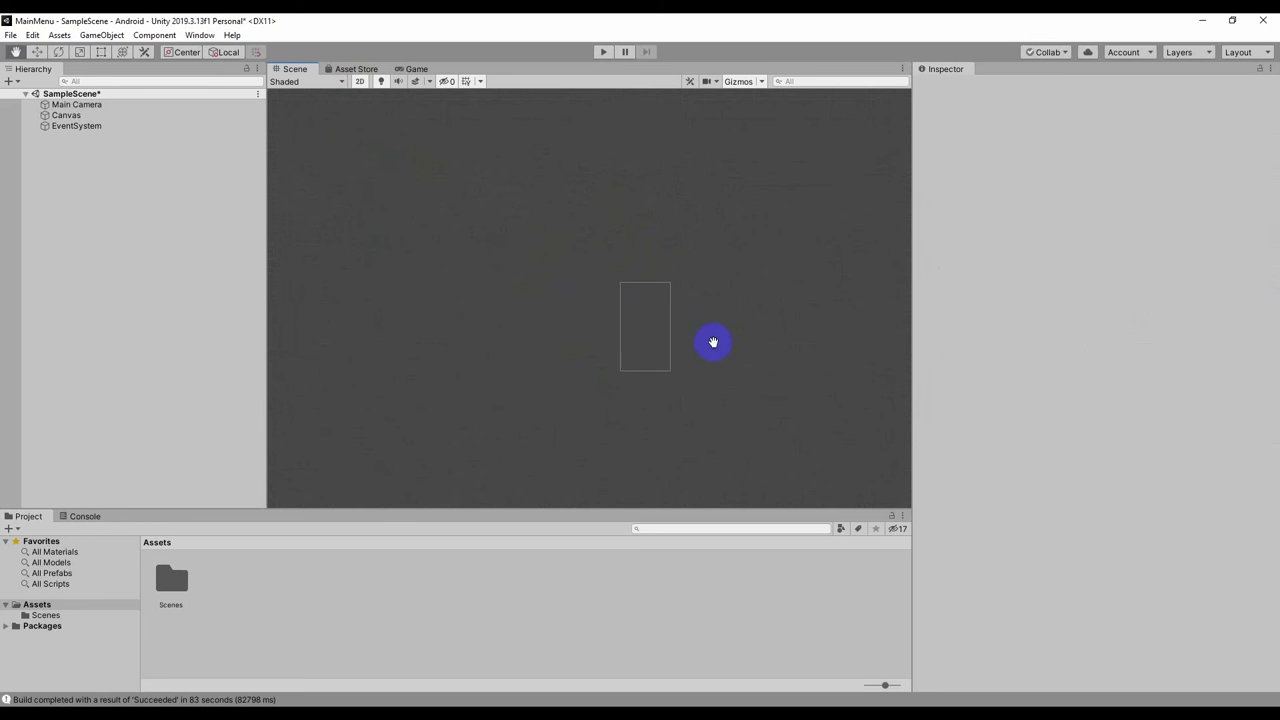
click(78, 105)
scroll(714, 340, up, 1)
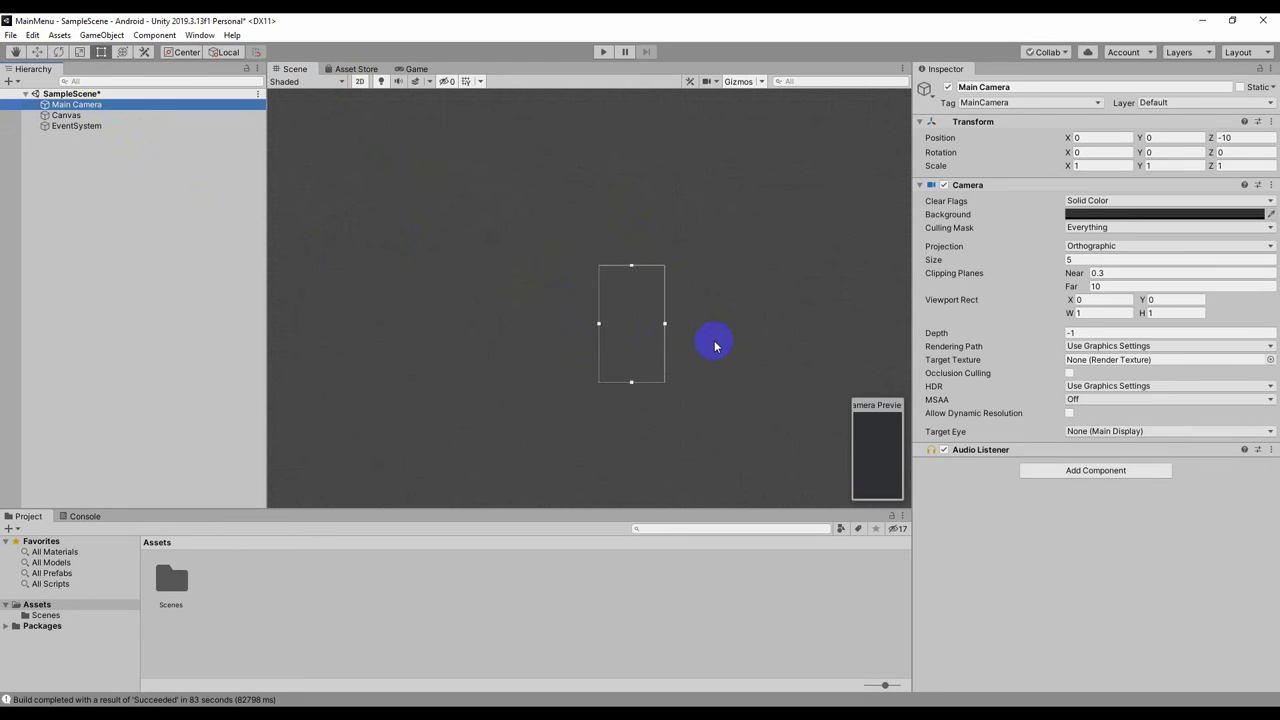
scroll(714, 340, up, 1)
scroll(713, 339, up, 3)
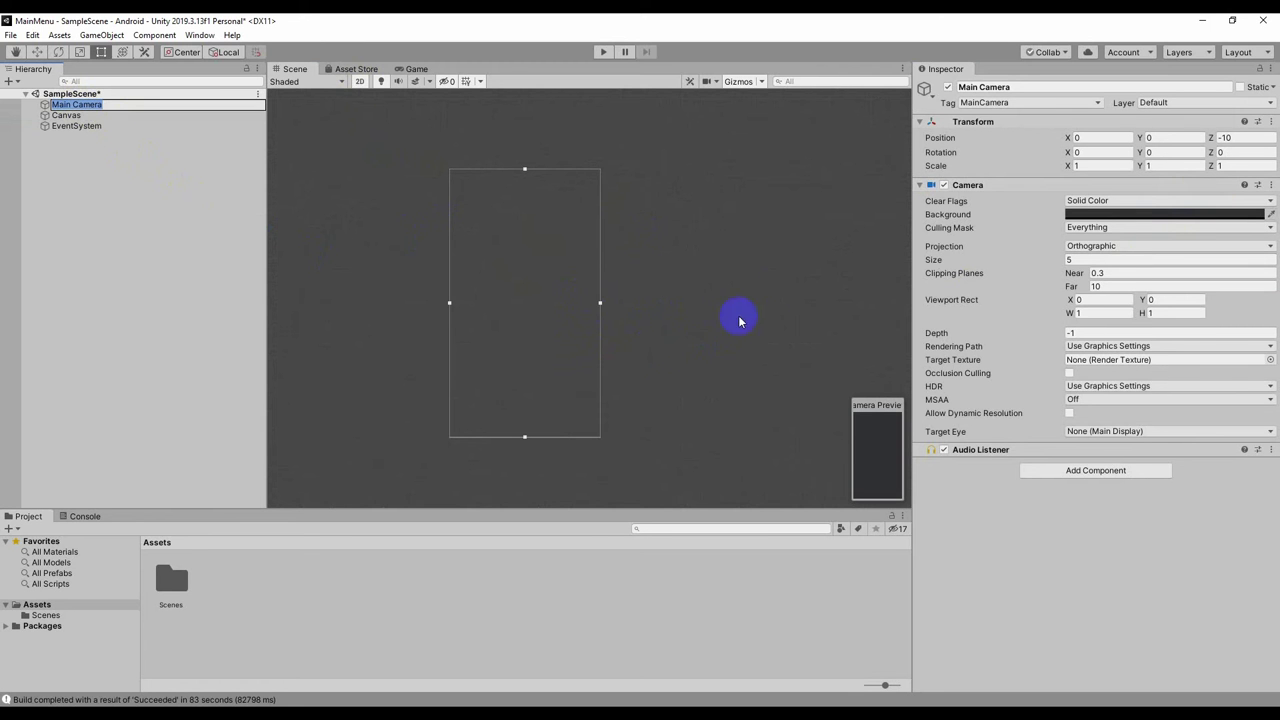
Turn off 2D and orbit around the camera frustum and Canvas in perspective.
click(370, 86)
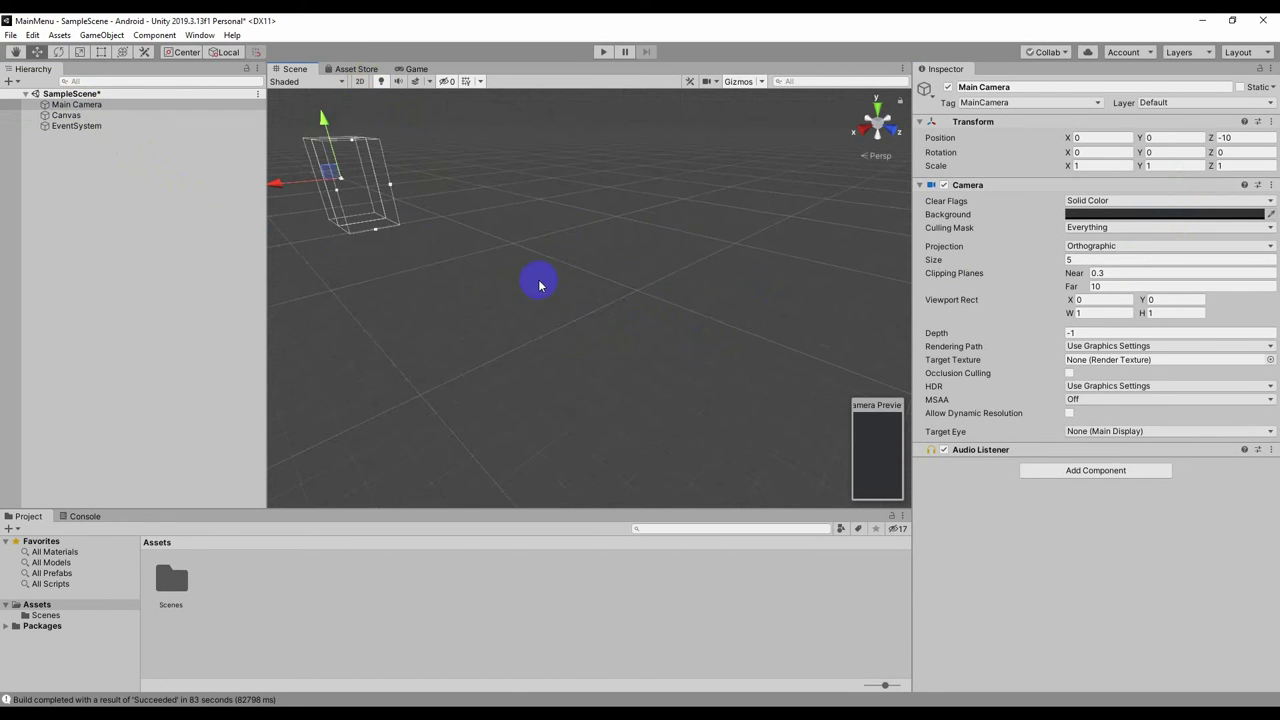
middle_drag(440, 257, 709, 415)
middle_drag(428, 305, 628, 393)
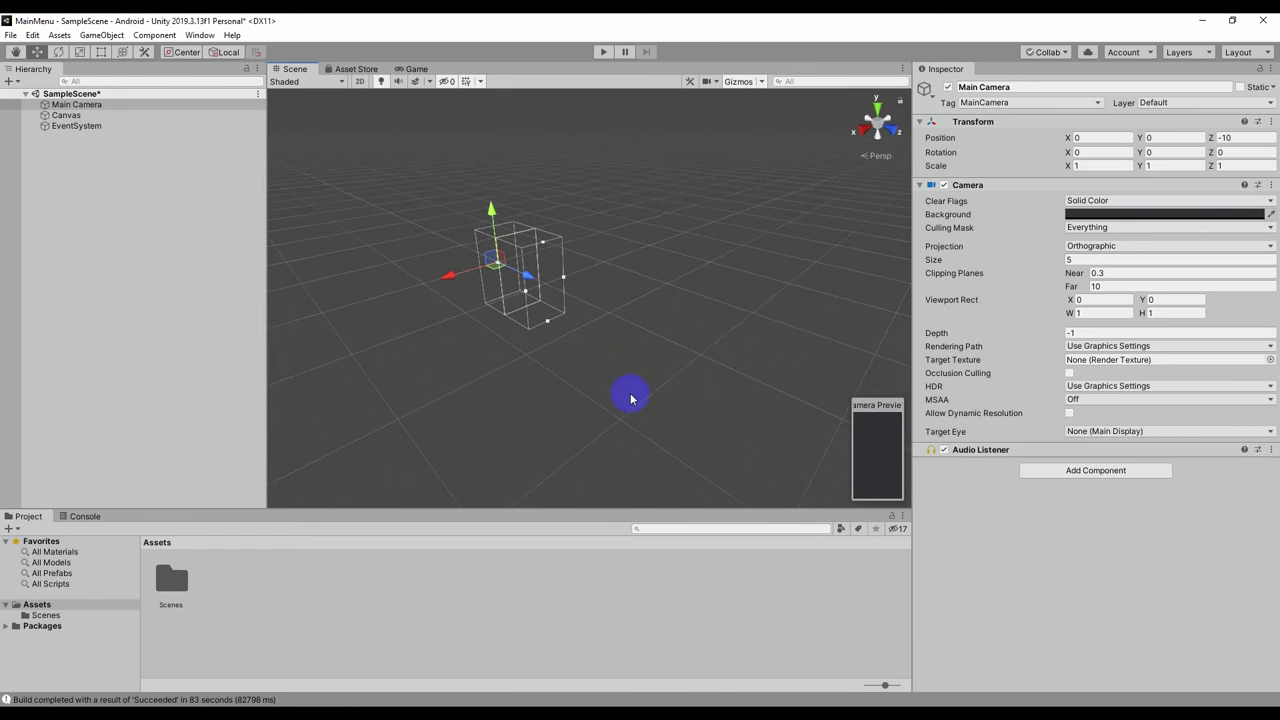
scroll(371, 294, up, 2)
right_drag(373, 297, 447, 285)
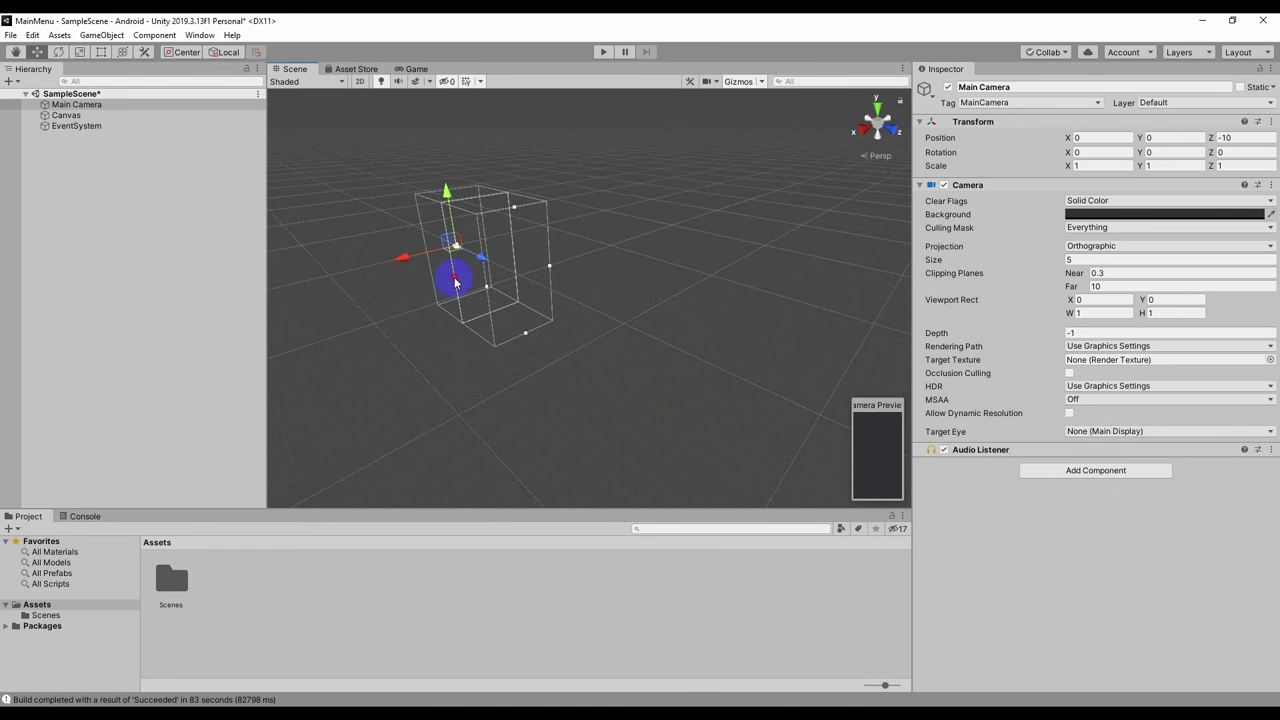
click(455, 283)
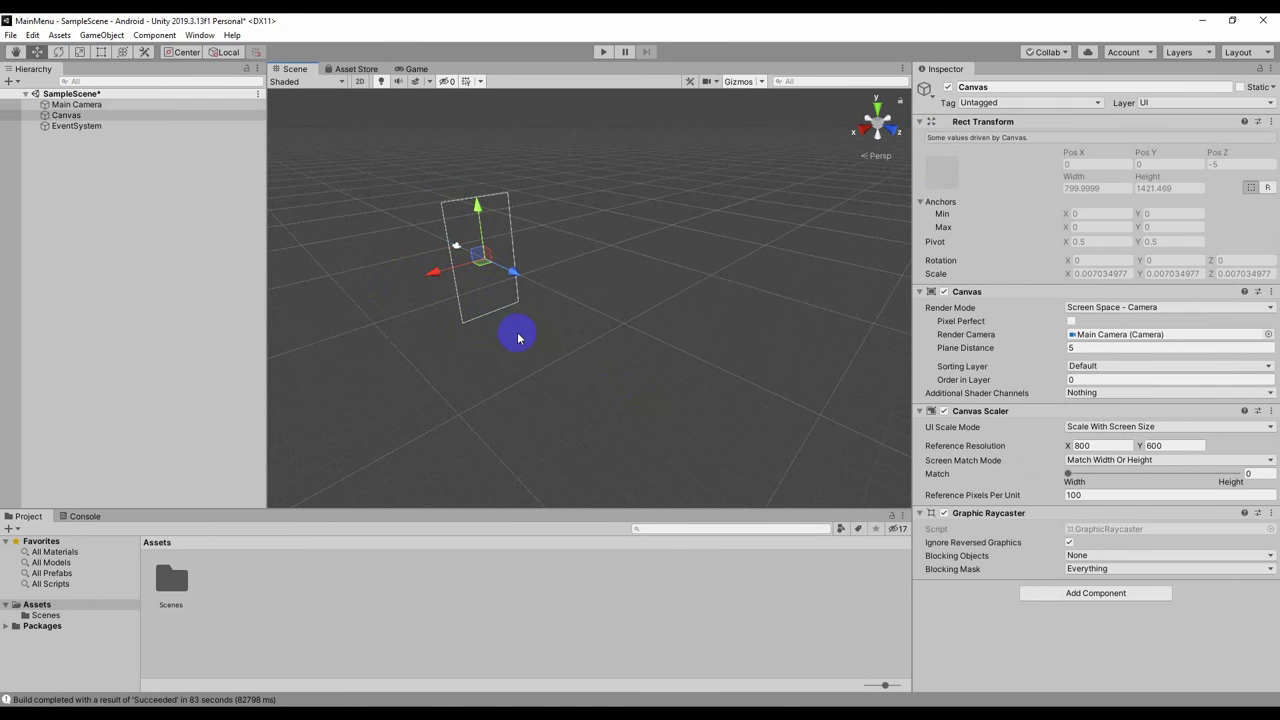
right_drag(518, 338, 520, 327)
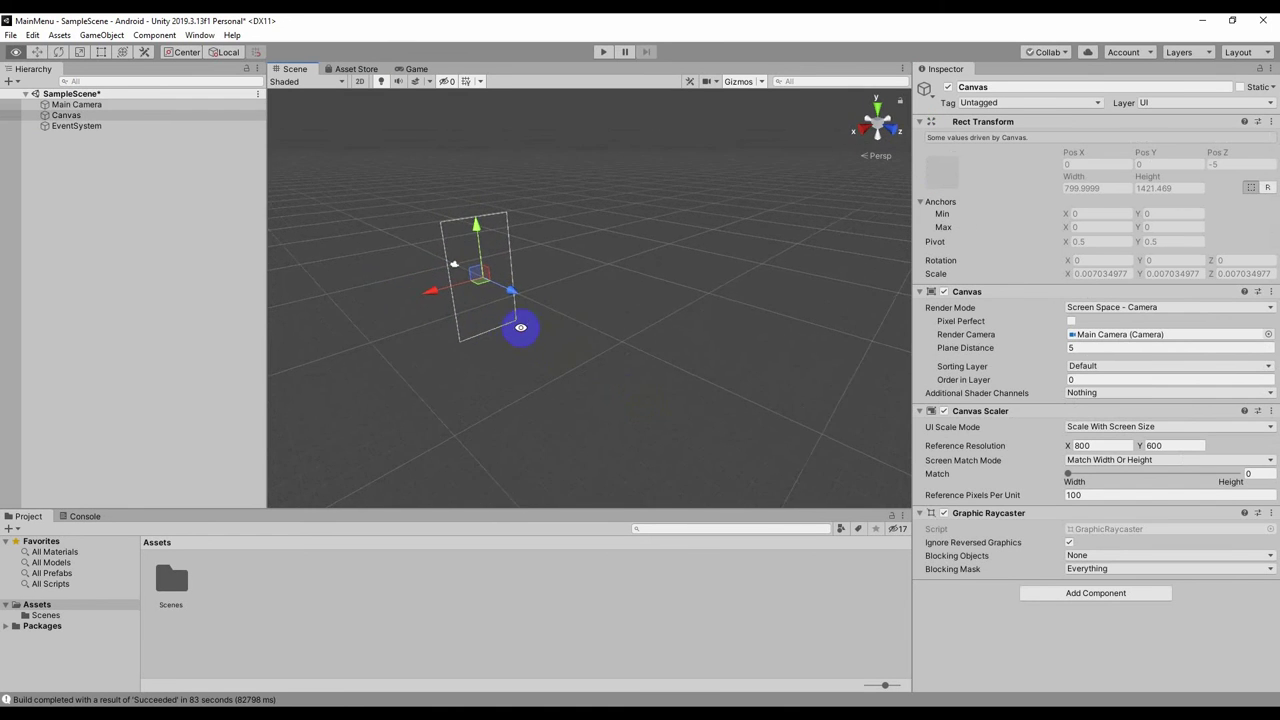
click(464, 276)
click(455, 268)
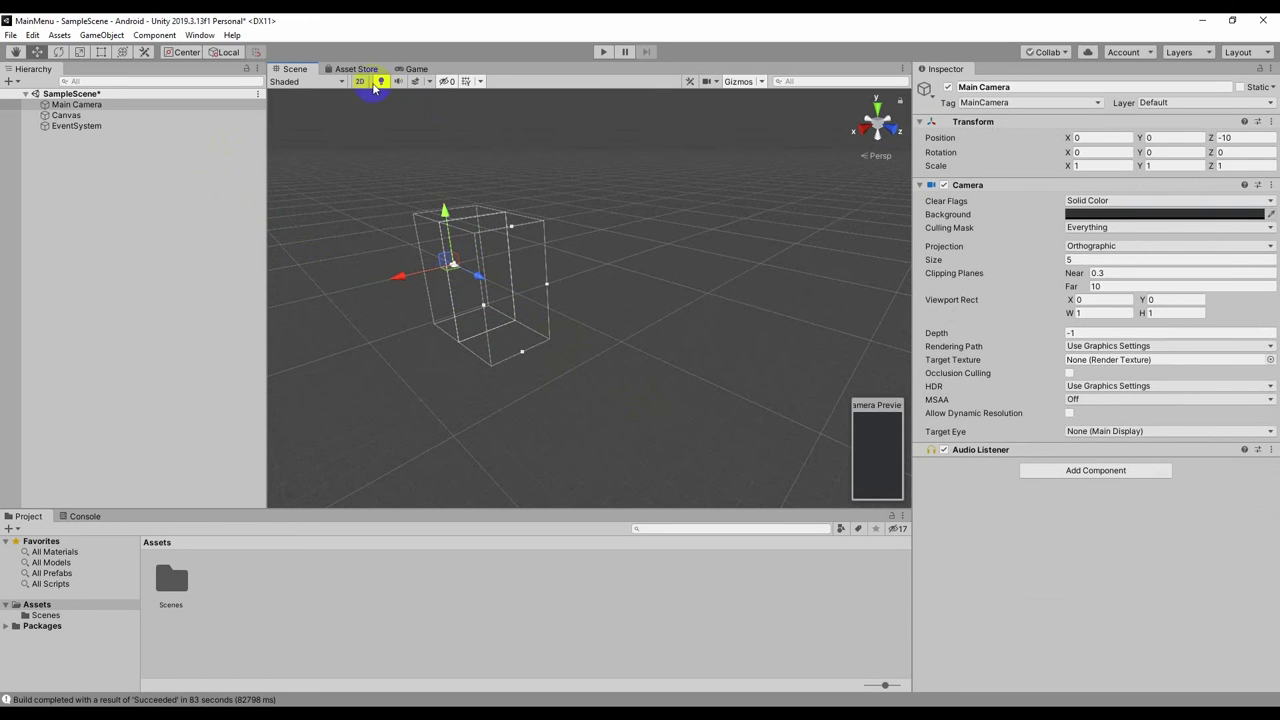
Return to 2D, zoom out, and compare the Canvas and Main Camera selections.
click(359, 81)
scroll(606, 327, down, 2)
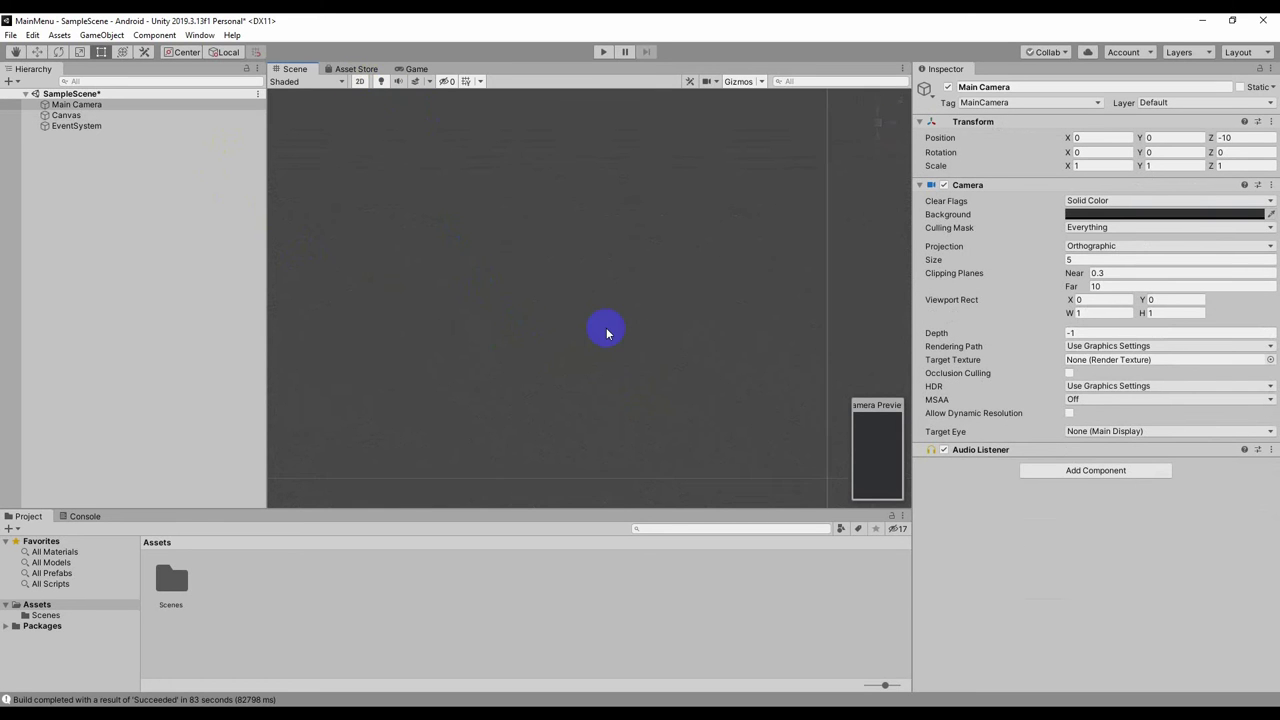
scroll(606, 327, down, 2)
click(78, 115)
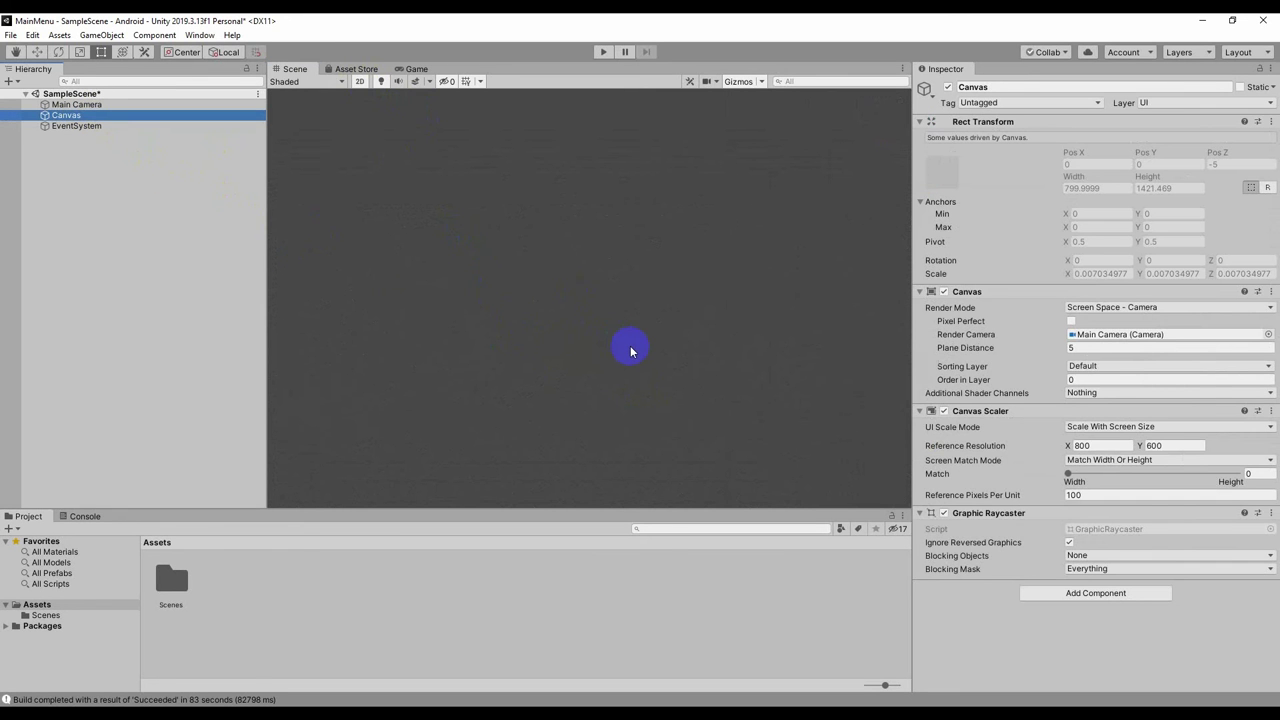
click(102, 106)
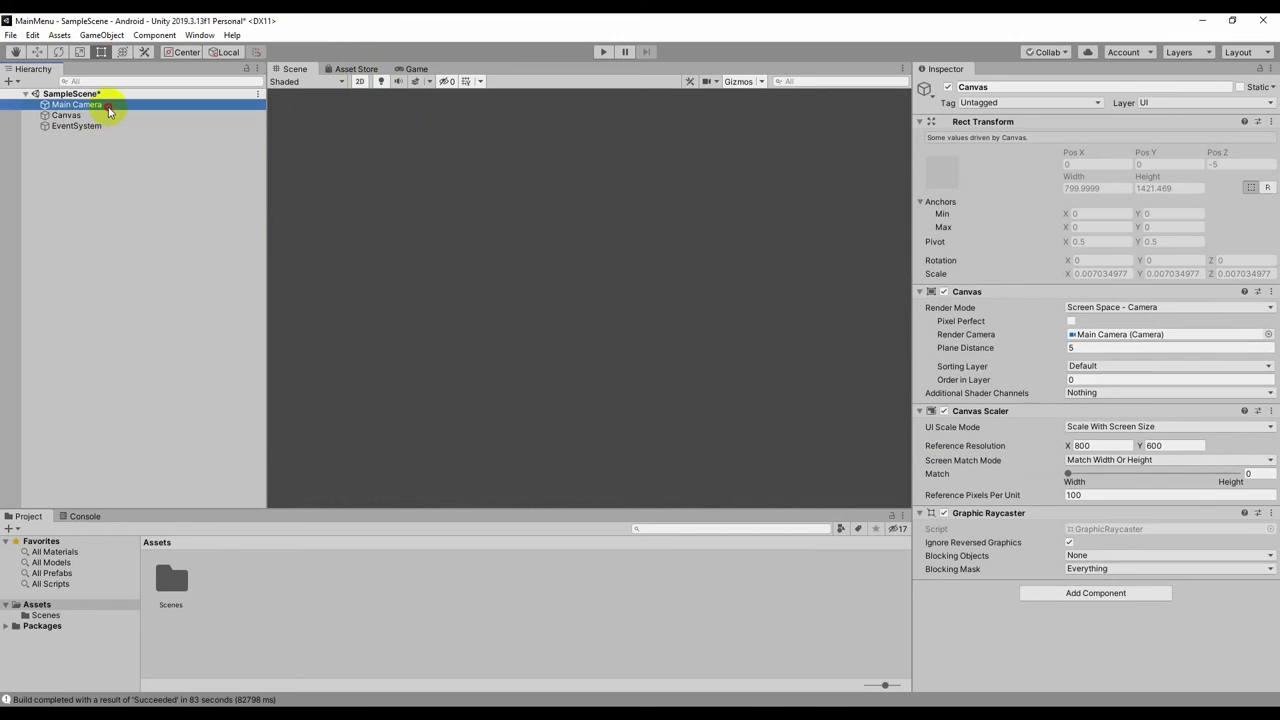
click(78, 117)
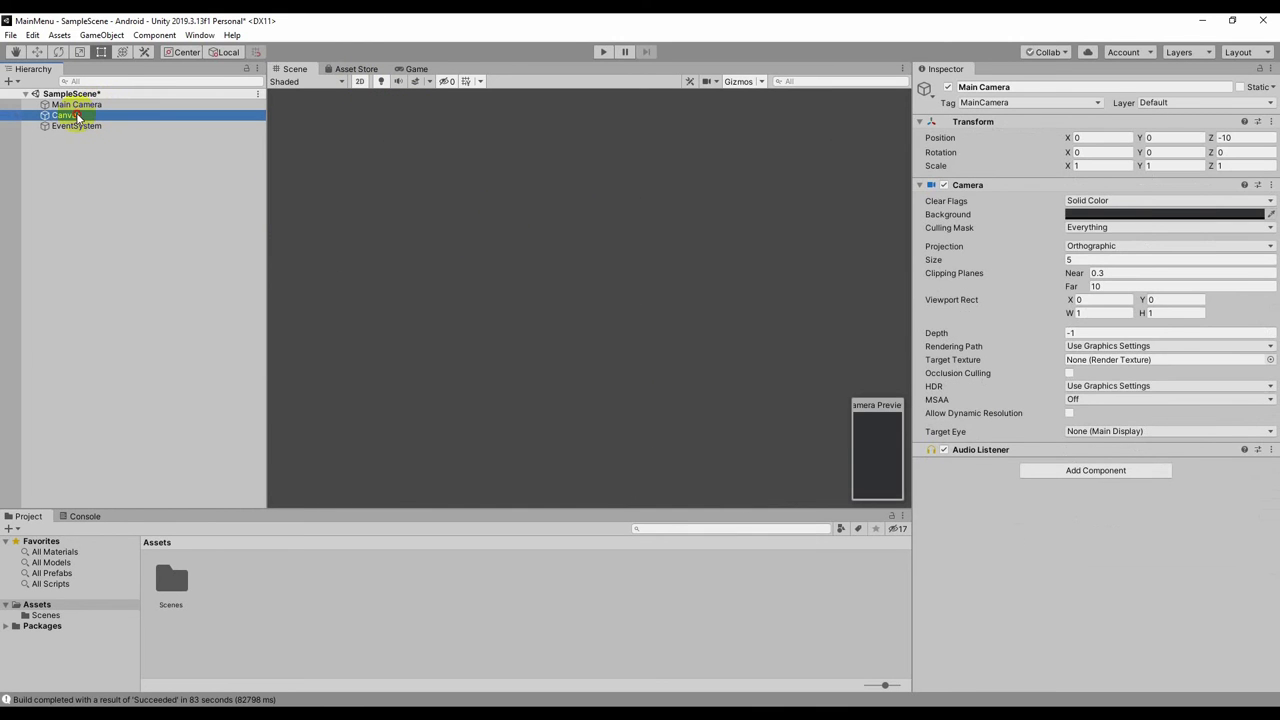
click(431, 249)
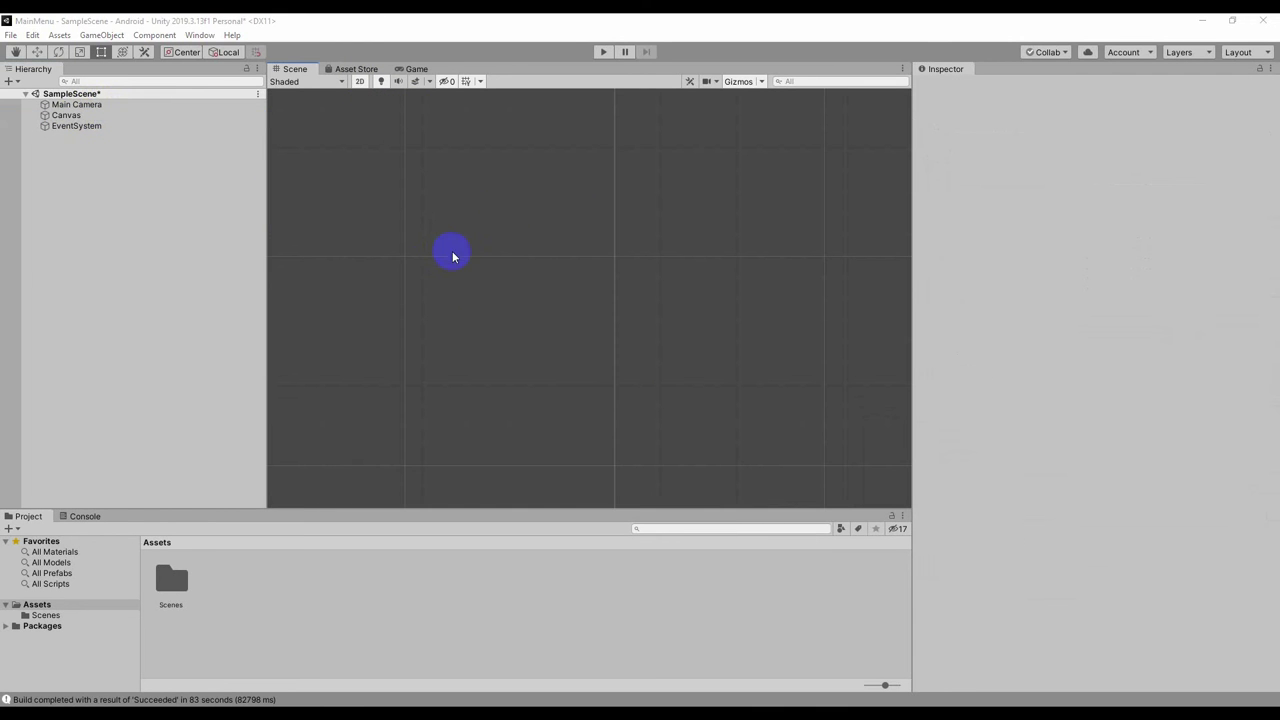
Frame Main Camera and centre the portrait frame, then select the Canvas.
key(q)
drag(608, 315, 643, 314)
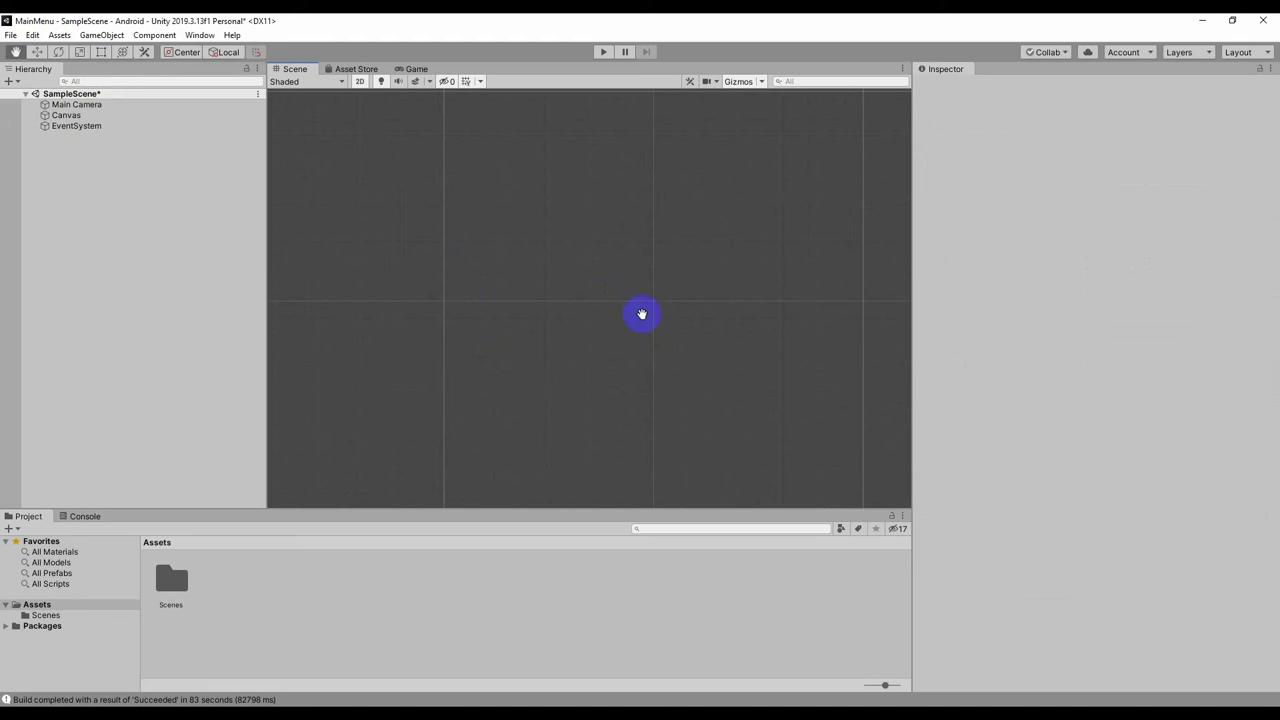
key(t)
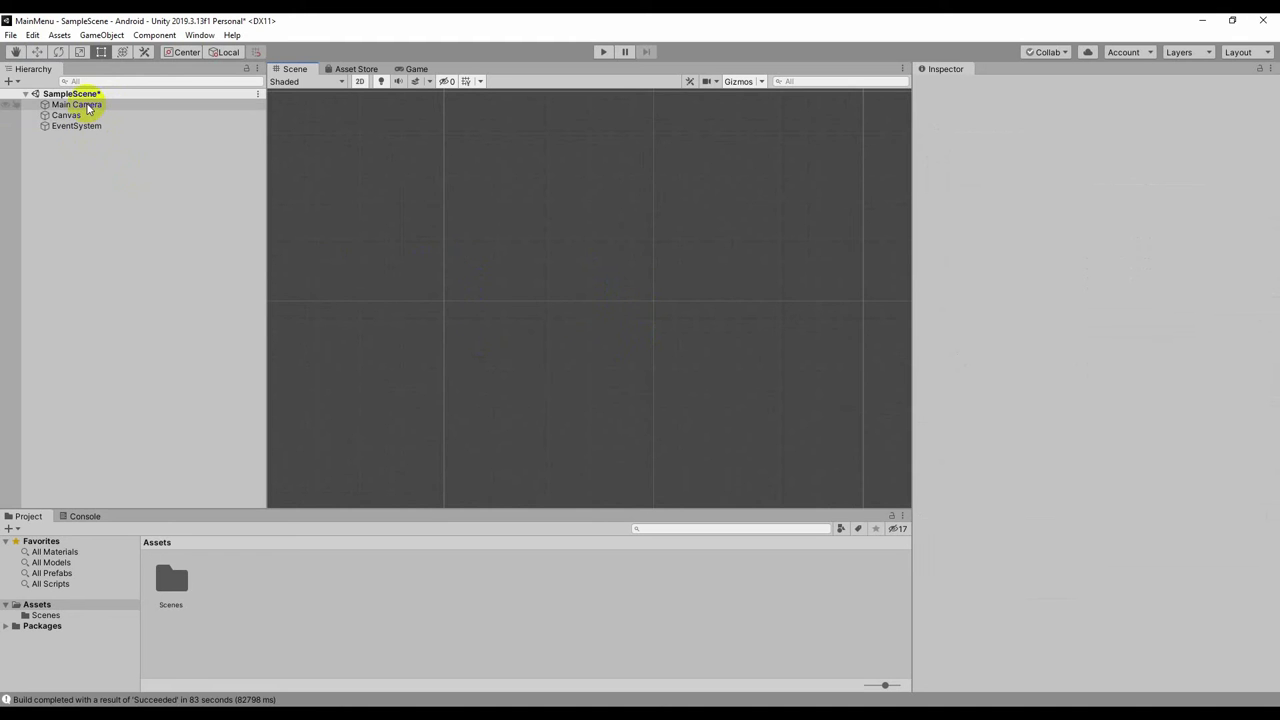
double_click(87, 106)
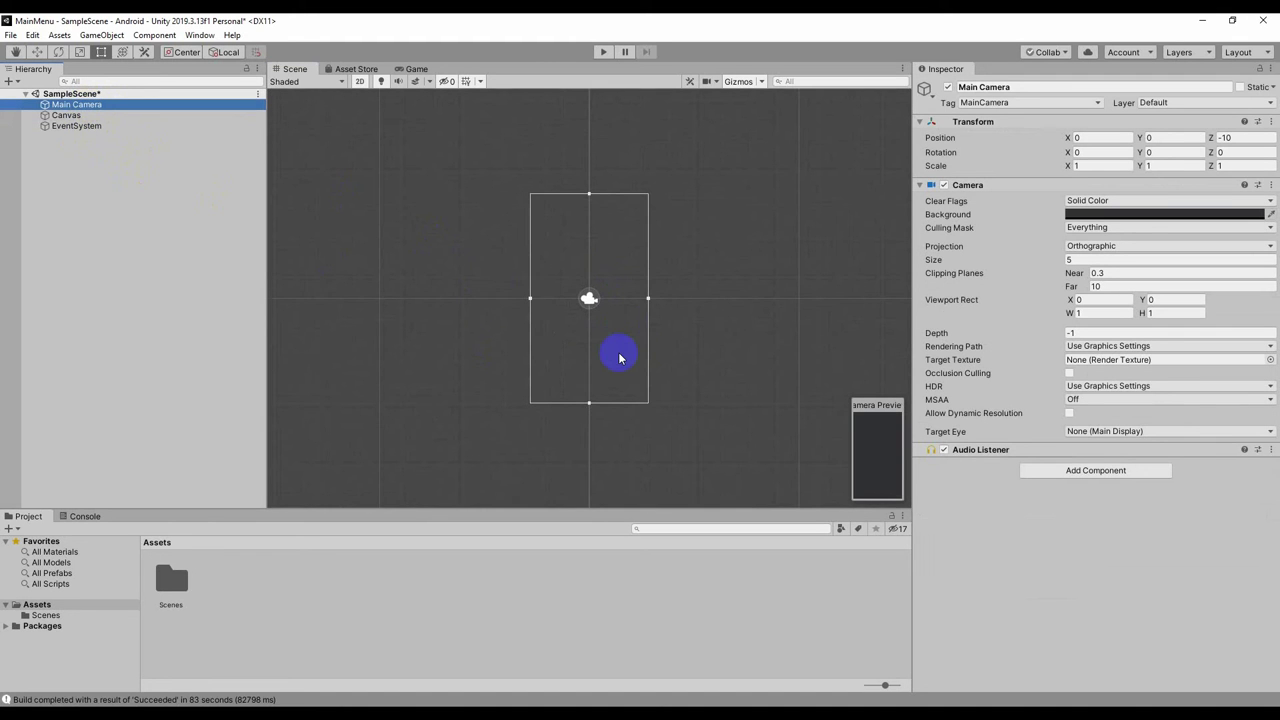
scroll(618, 357, up, 2)
scroll(618, 357, up, 1)
middle_drag(745, 270, 750, 302)
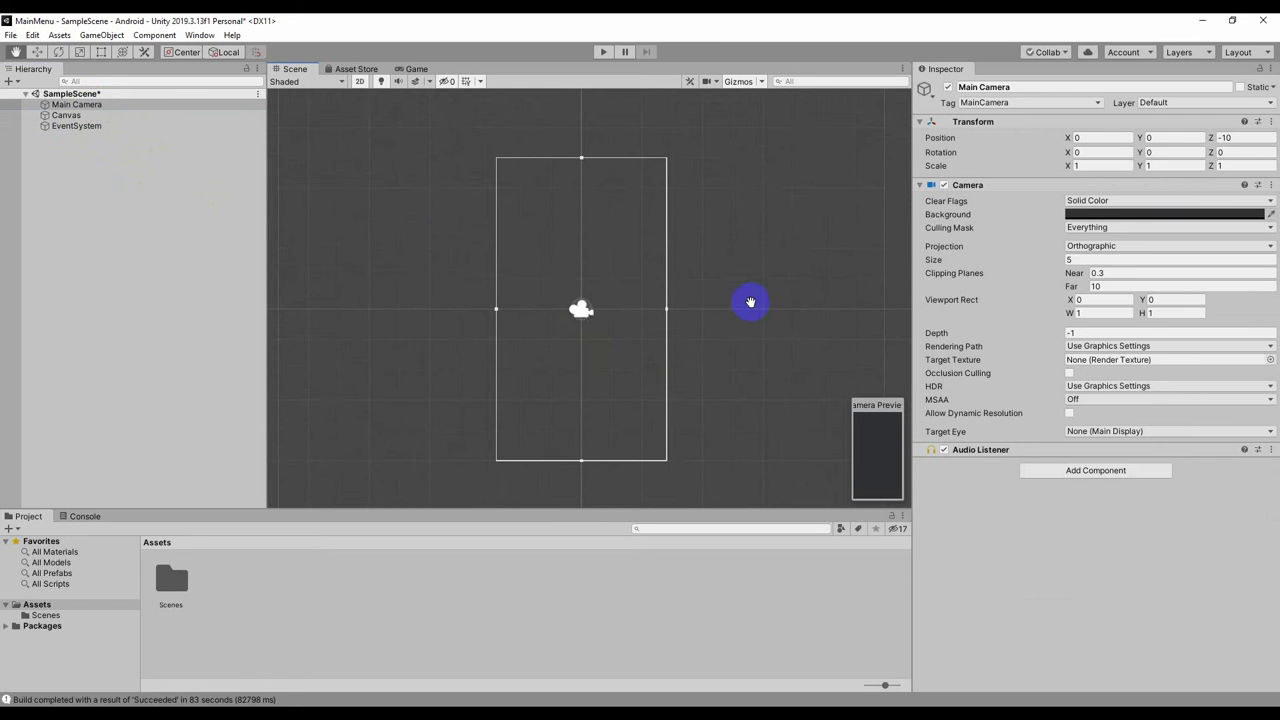
scroll(718, 316, up, 1)
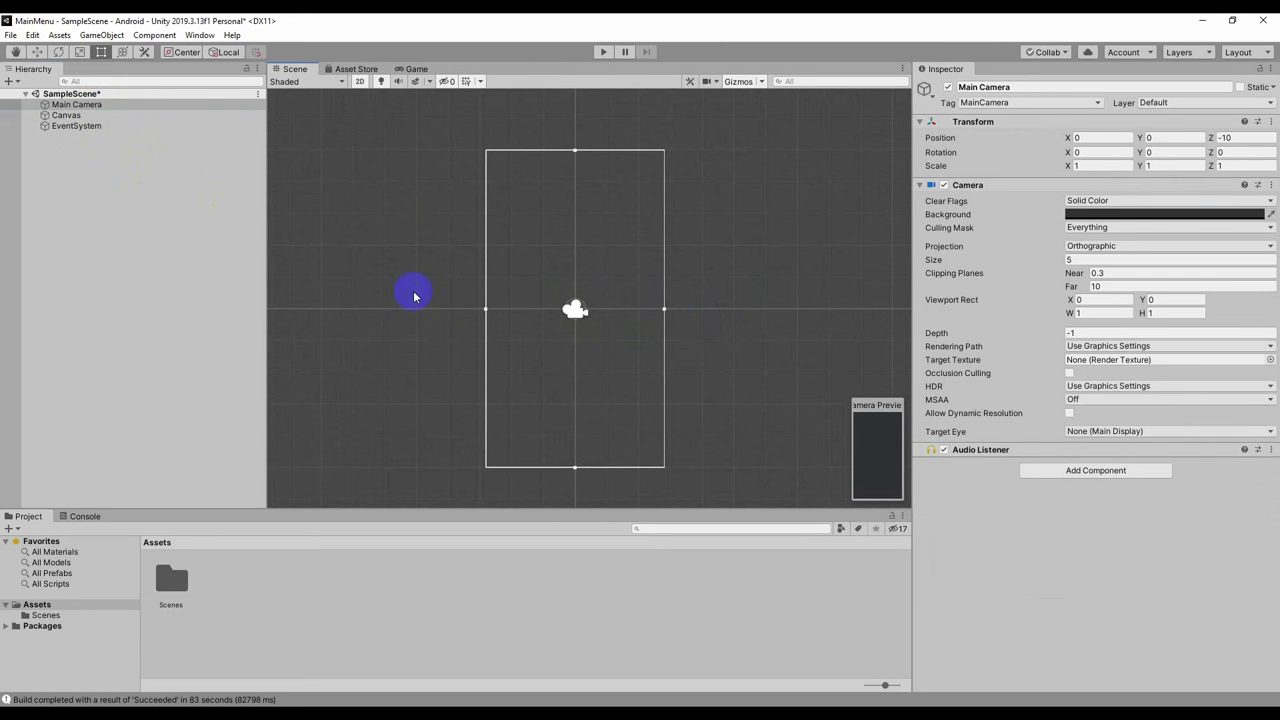
click(70, 116)
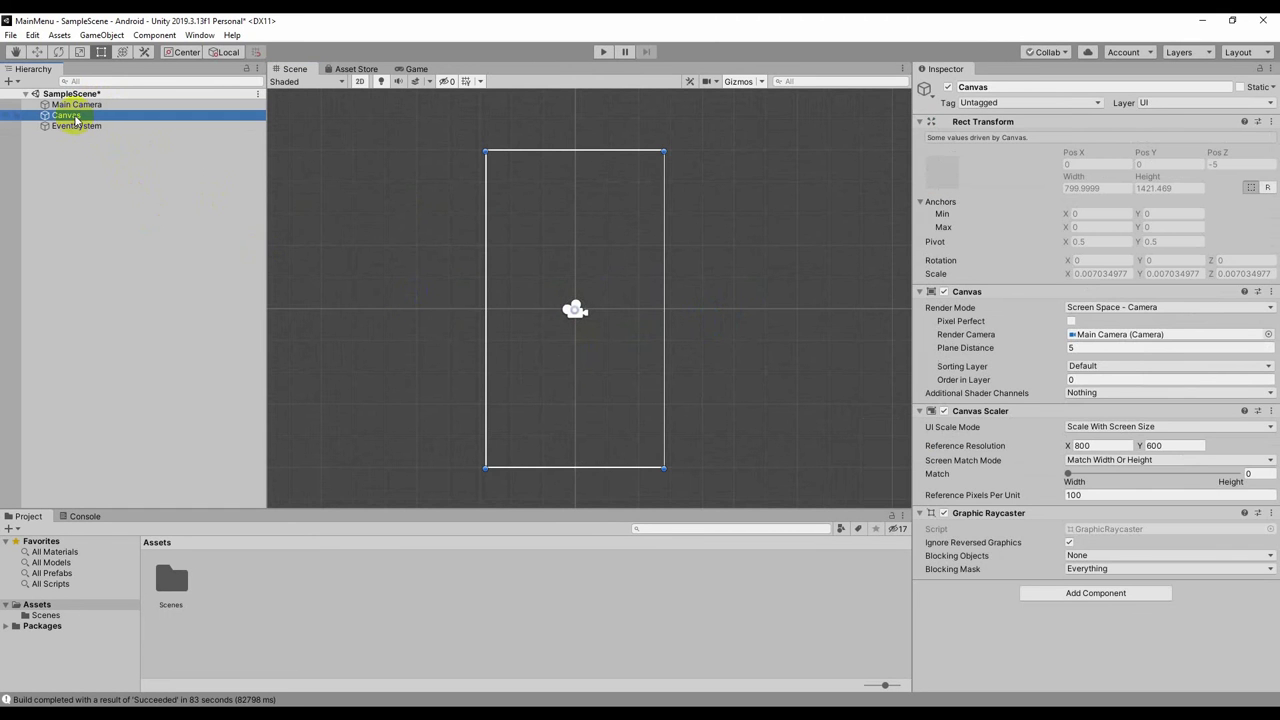
Add a 160 × 30 UI Button under the Canvas and enable blueprint mode for its rect.
right_click(76, 120)
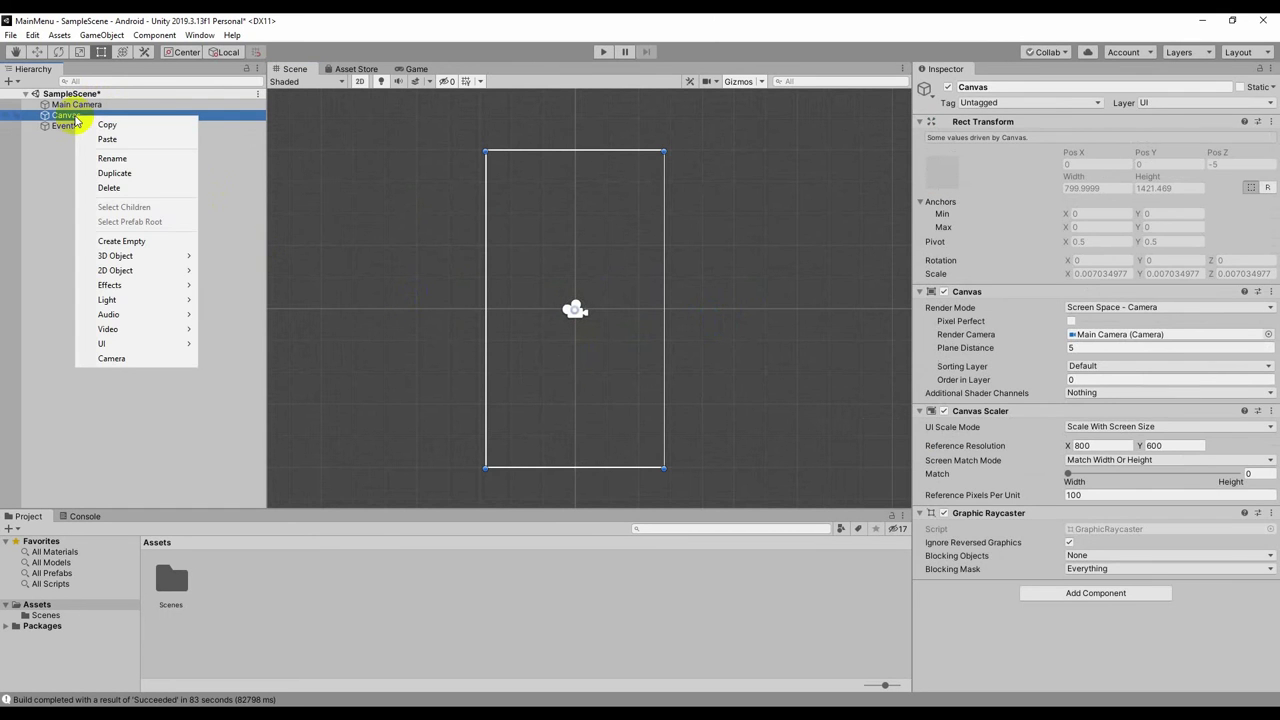
mouse_move(121, 276)
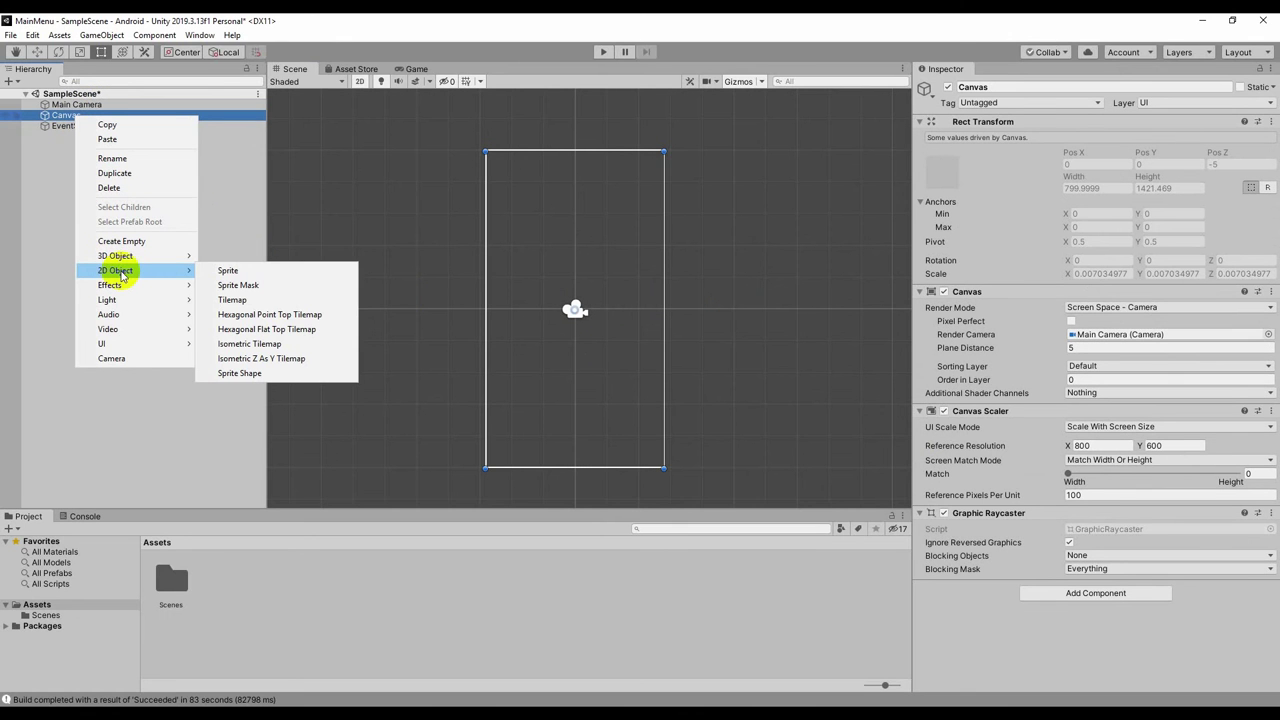
mouse_move(127, 347)
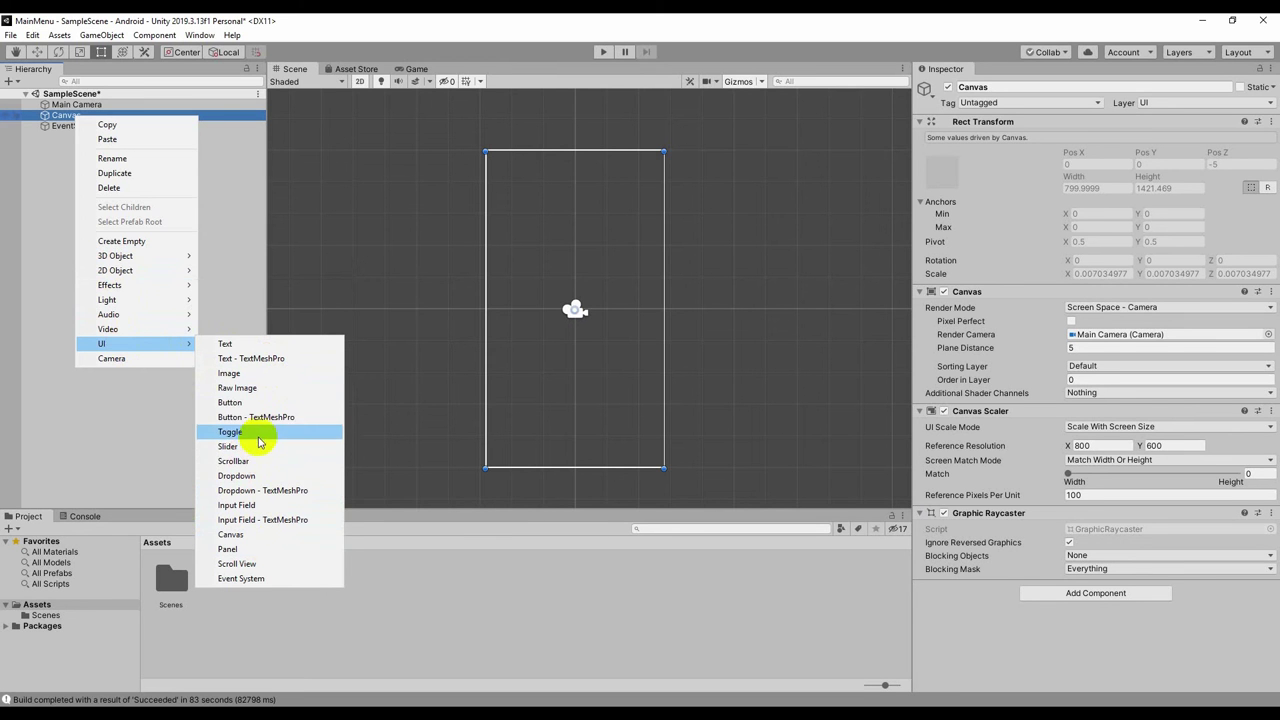
click(250, 403)
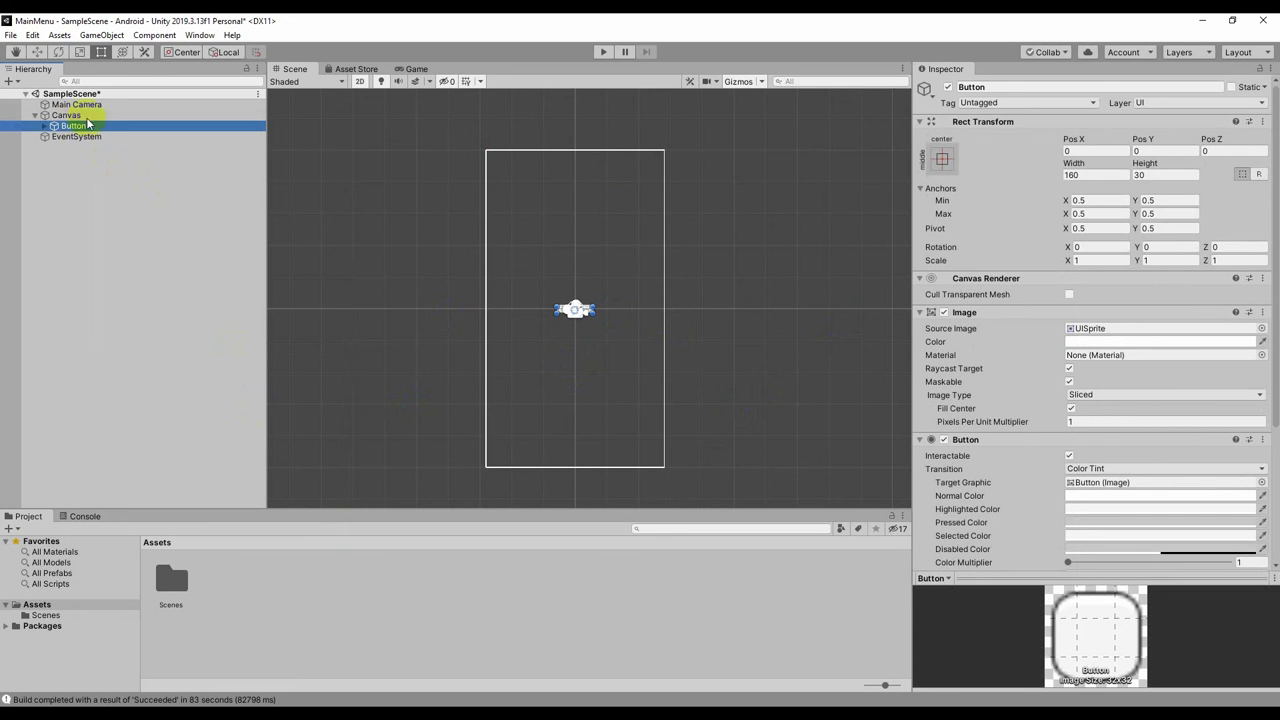
click(1236, 172)
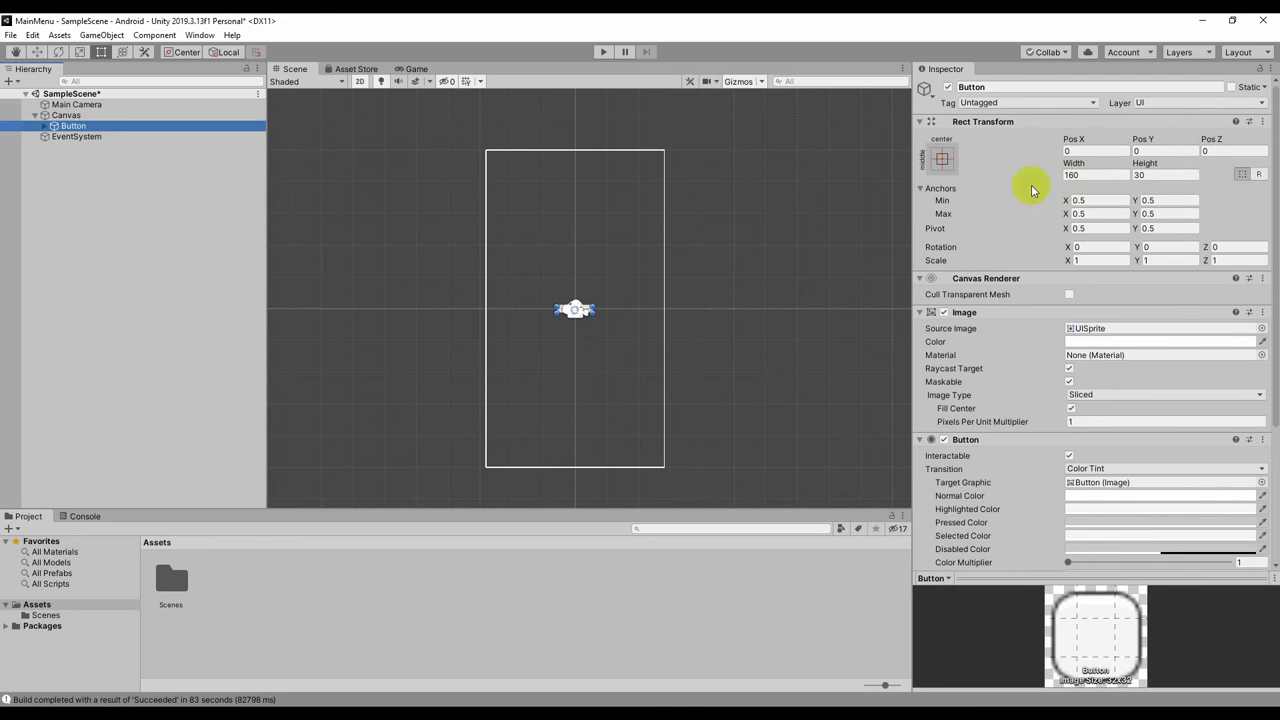
Anchor the Button to the canvas's bottom-right corner via Anchor Presets.
click(943, 163)
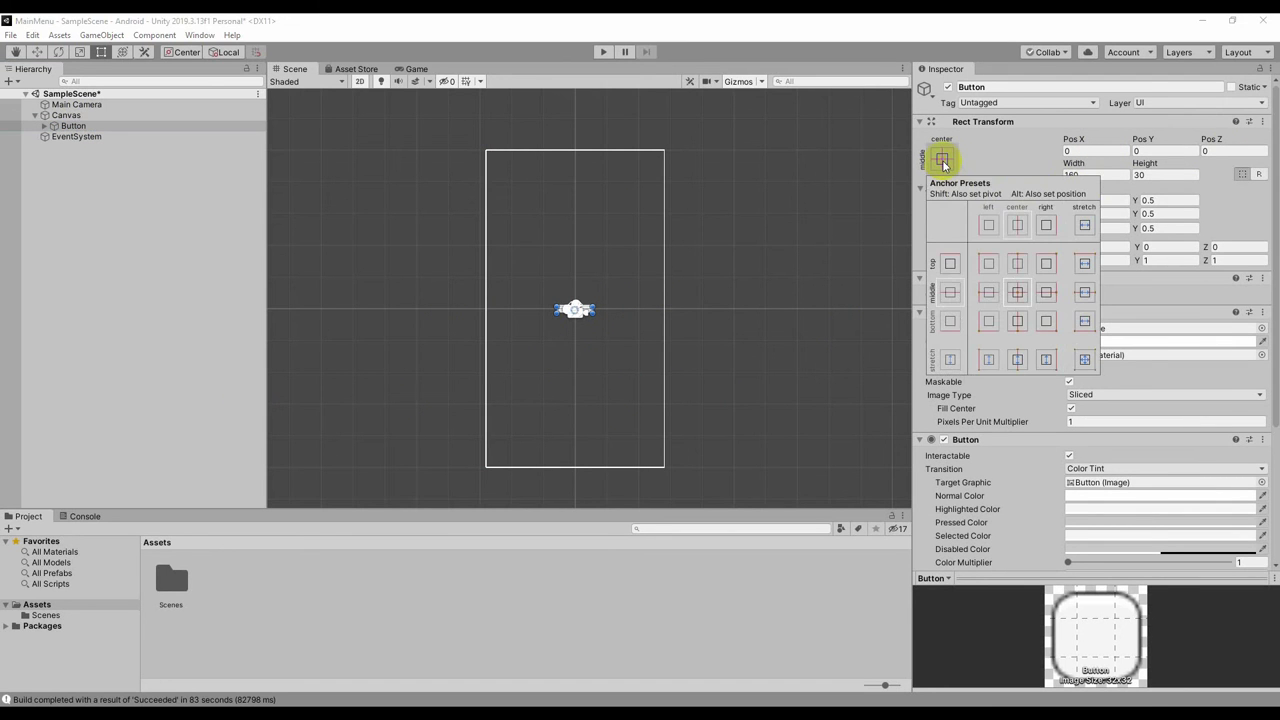
click(1046, 322)
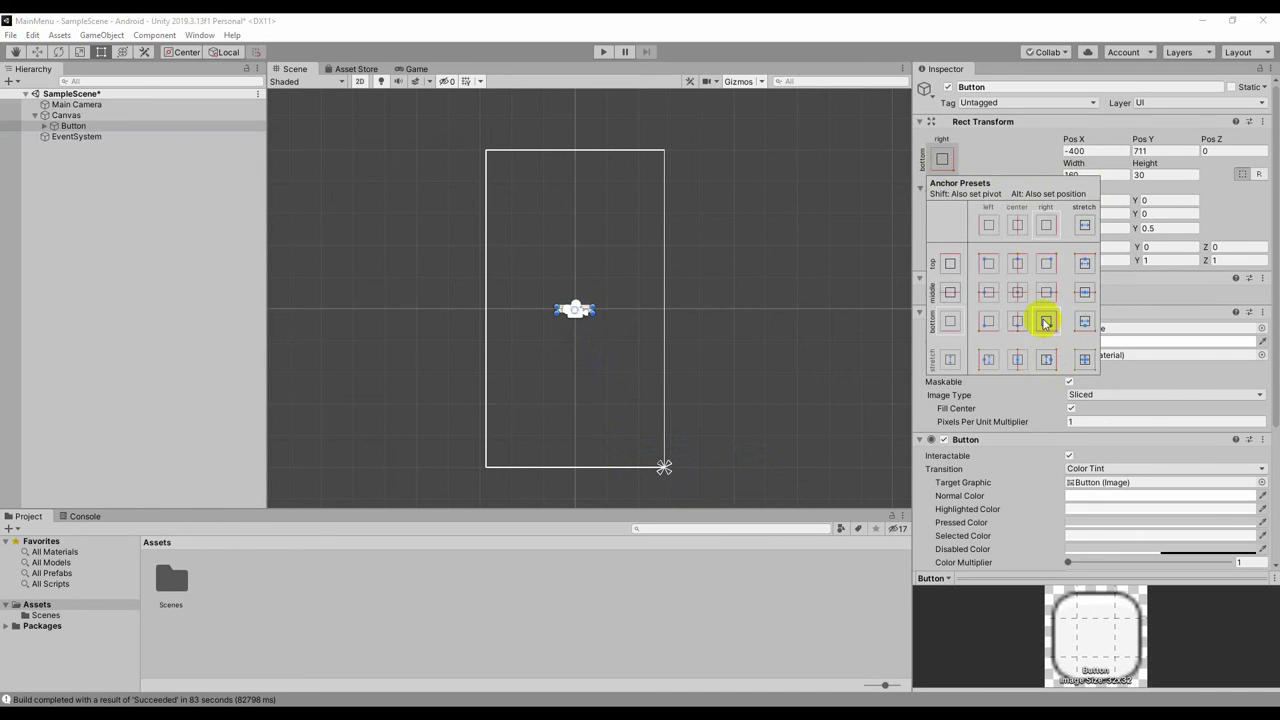
key(alt)
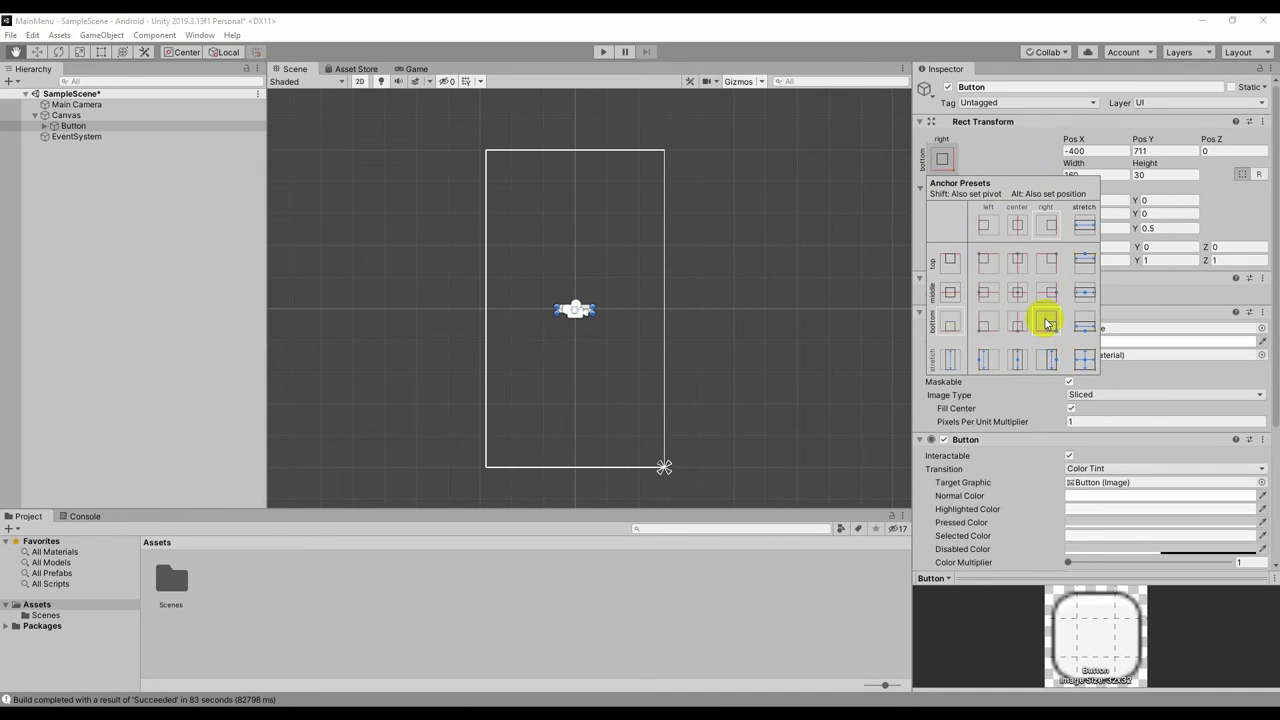
alt+shift+click(1047, 322)
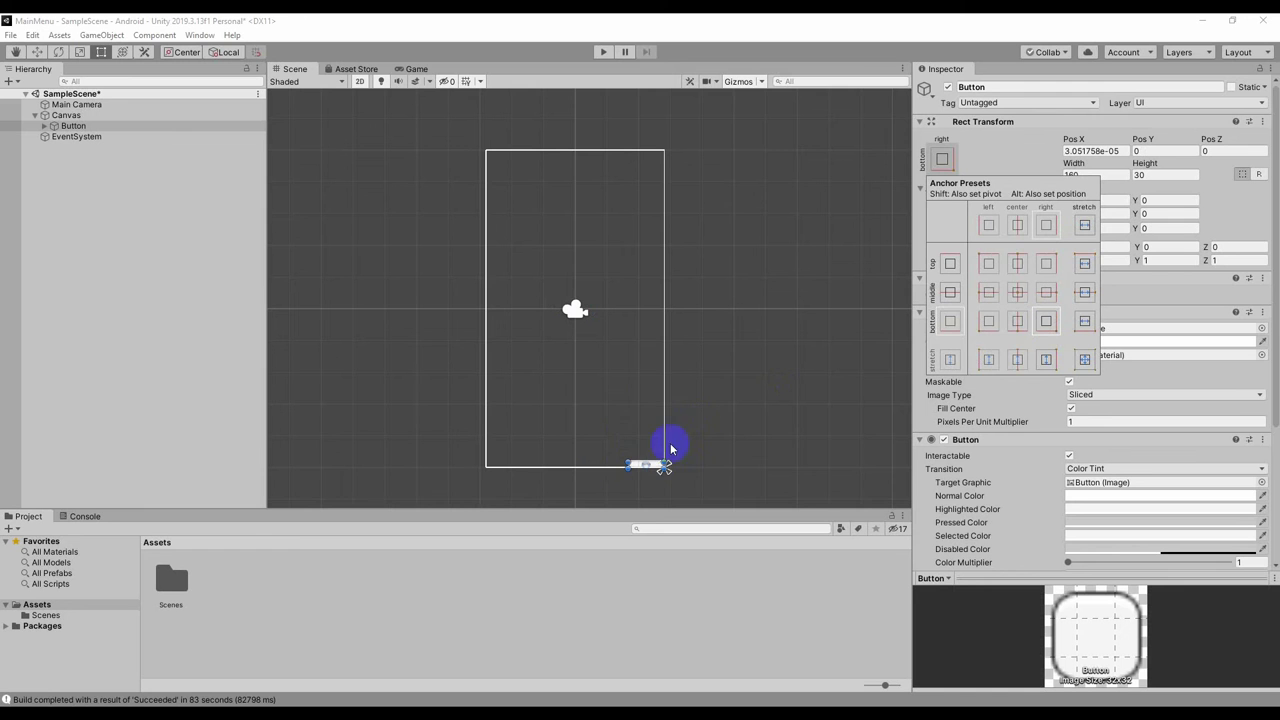
alt+shift+click(1017, 292)
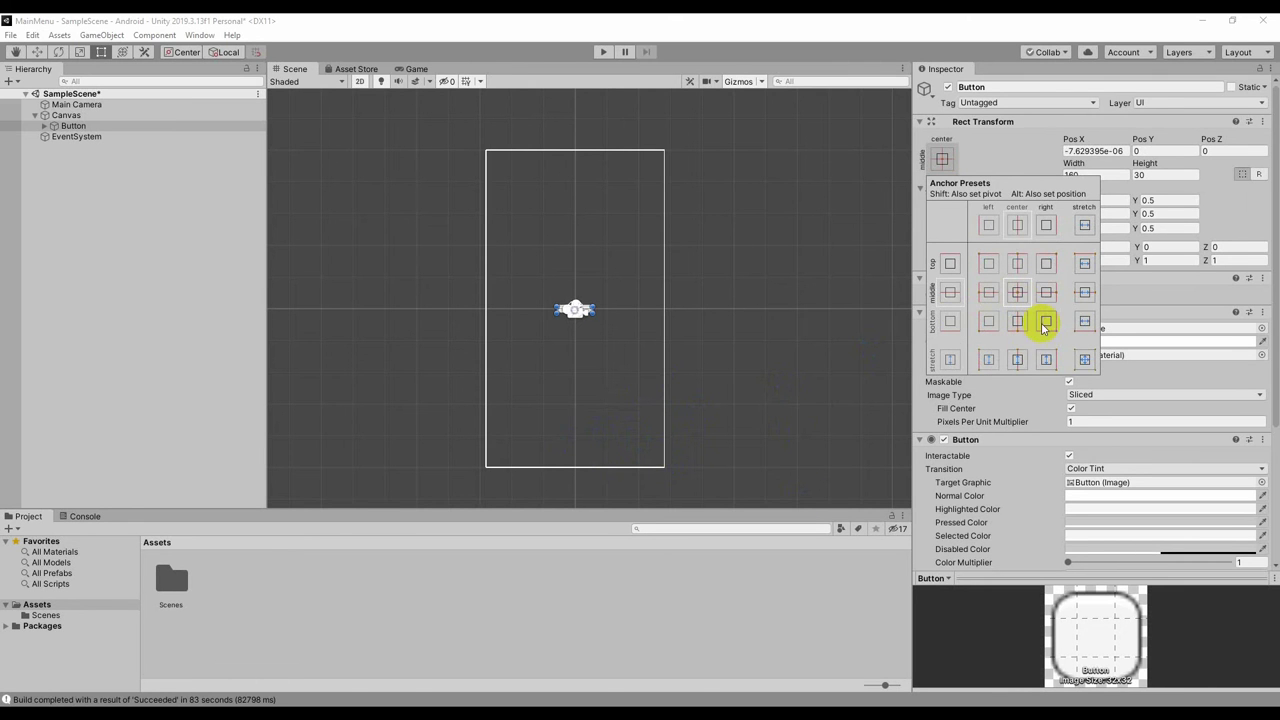
click(1045, 324)
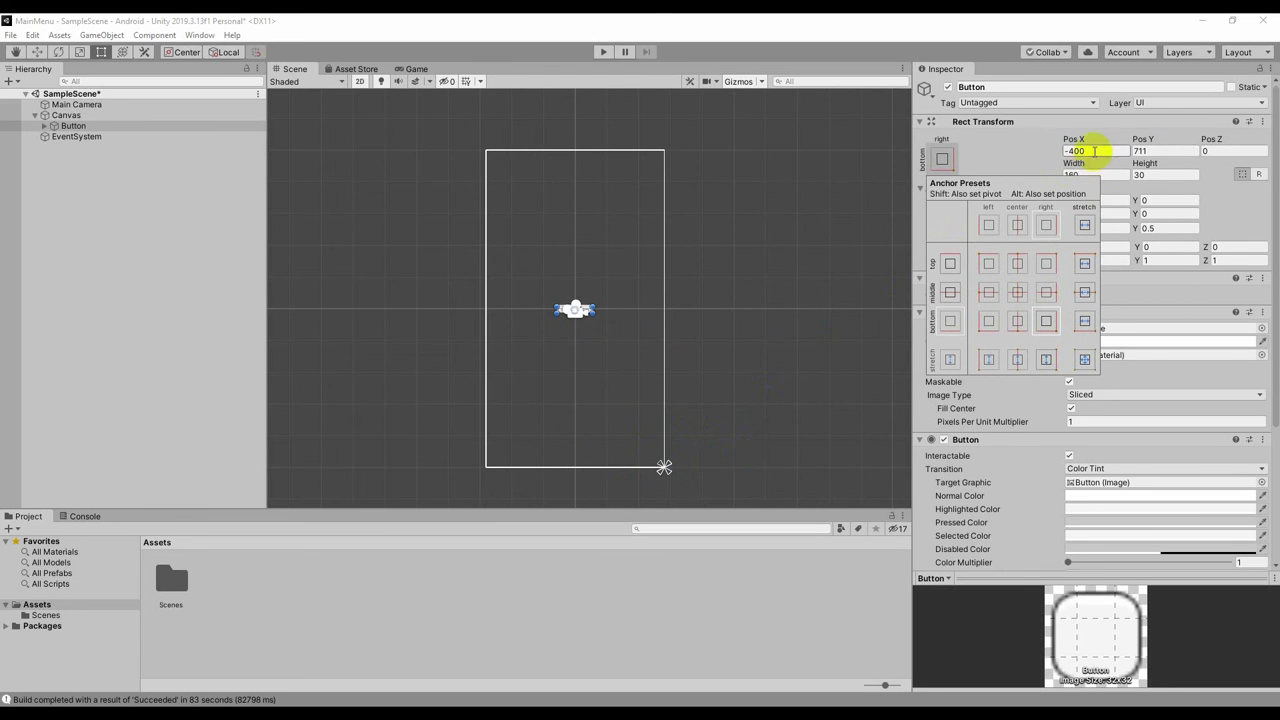
Set the Button's Pos X to -100 and Pos Y to 100.
click(1094, 151)
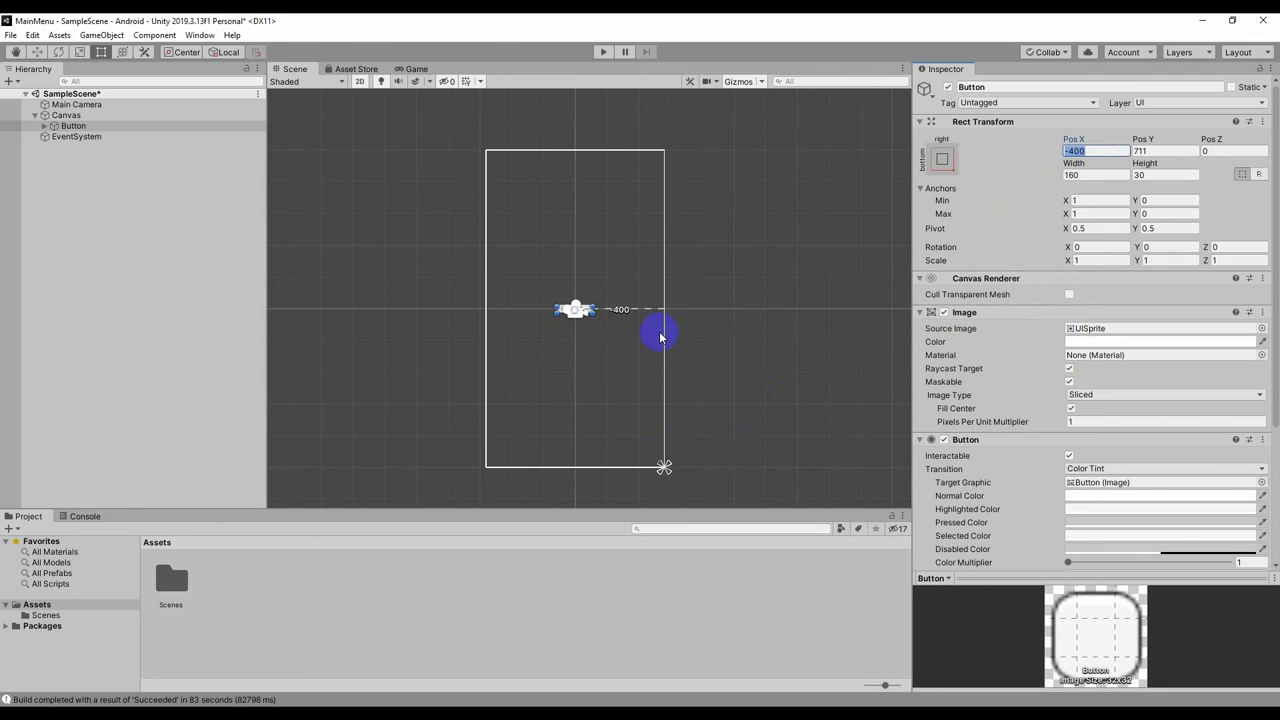
text(-100)
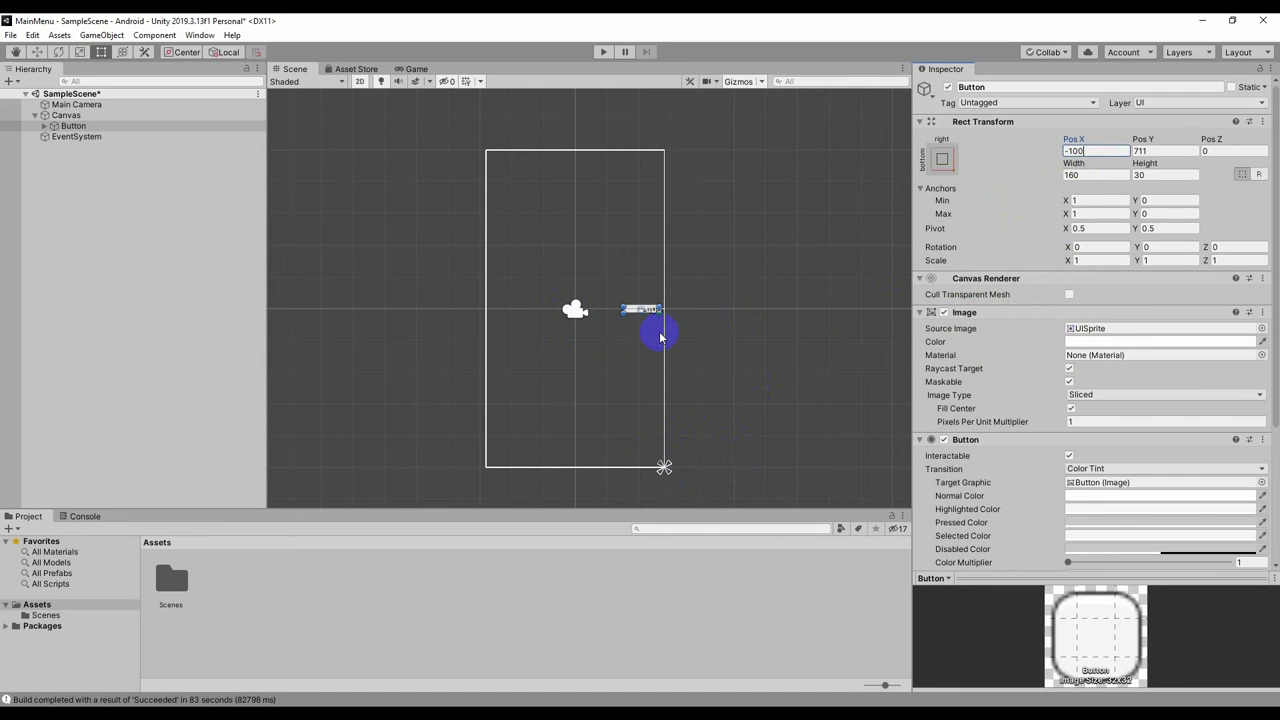
click(1172, 151)
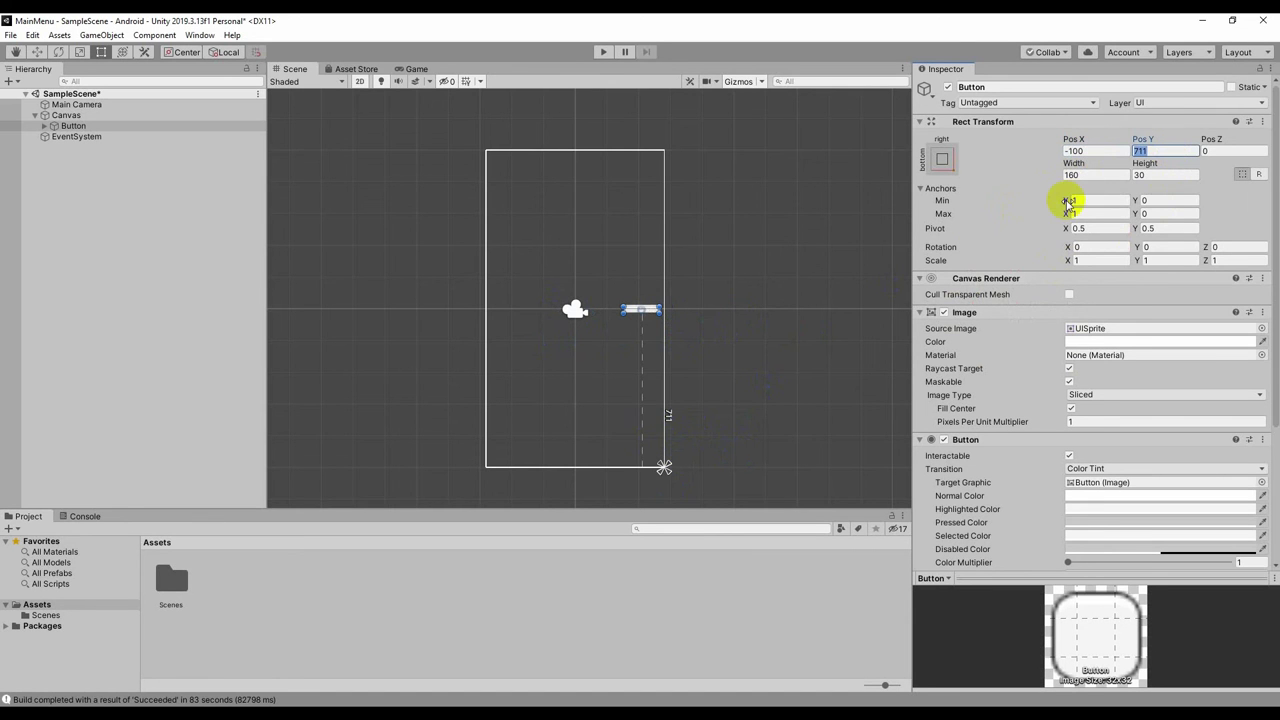
text(1)
text(00)
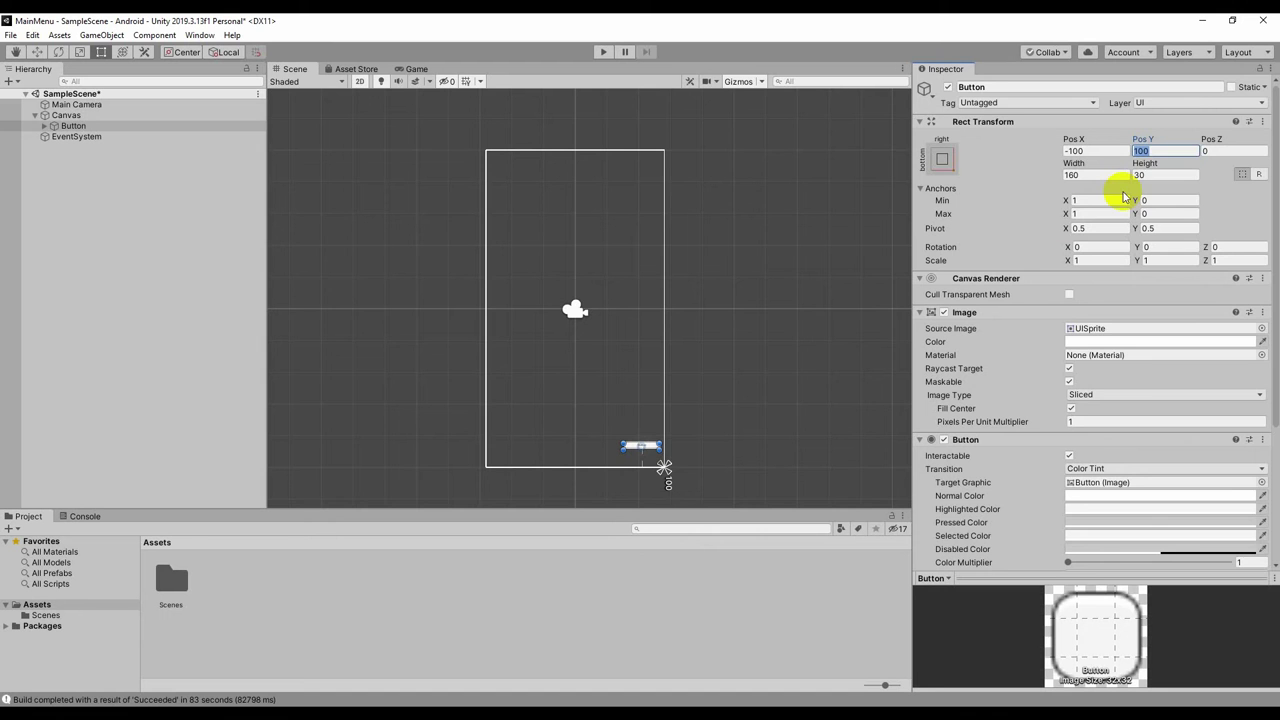
click(740, 383)
scroll(651, 440, up, 2)
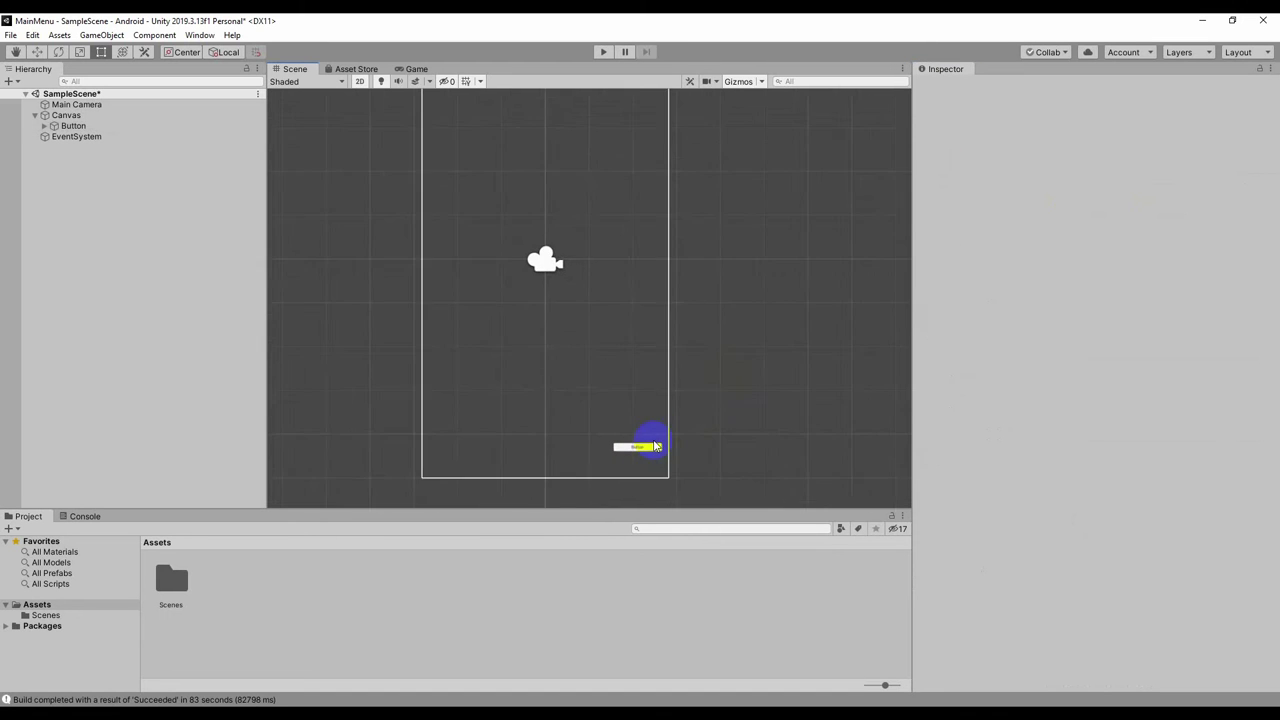
scroll(656, 446, down, 1)
click(647, 443)
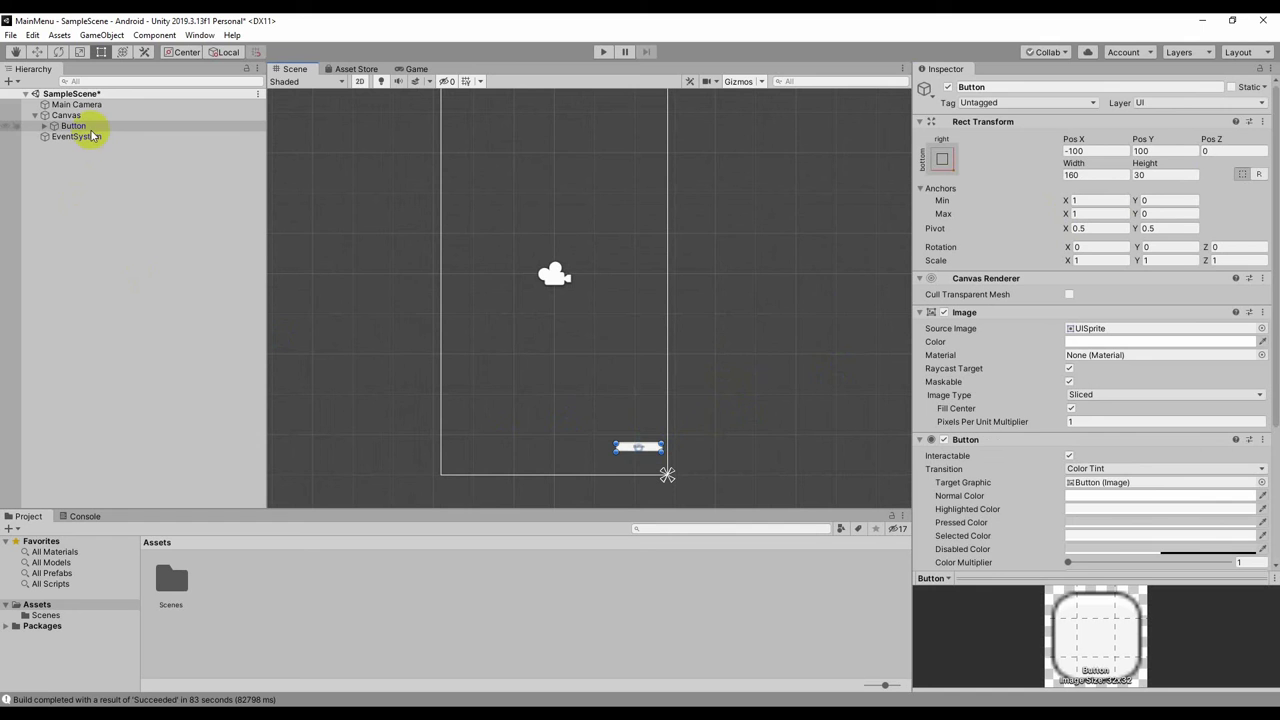
Rename the button object in the Inspector to btnAuthor.
click(1012, 87)
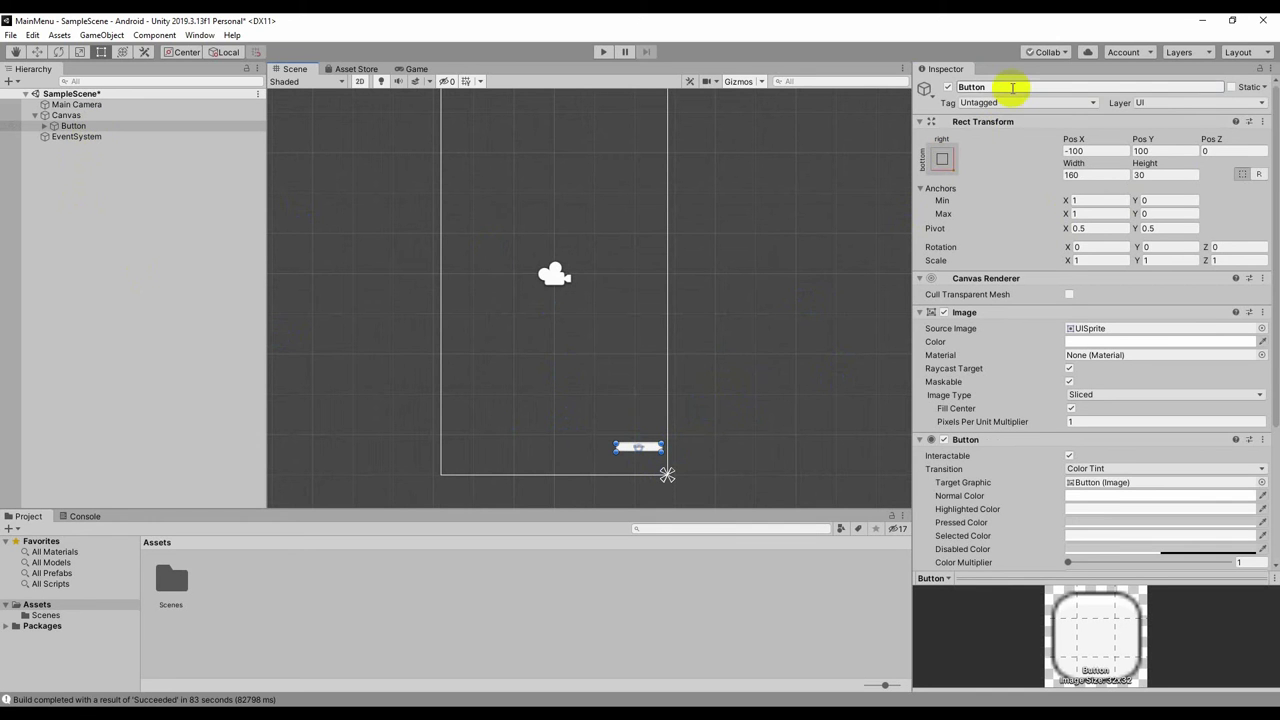
click(1013, 87)
text(btnAuthor)
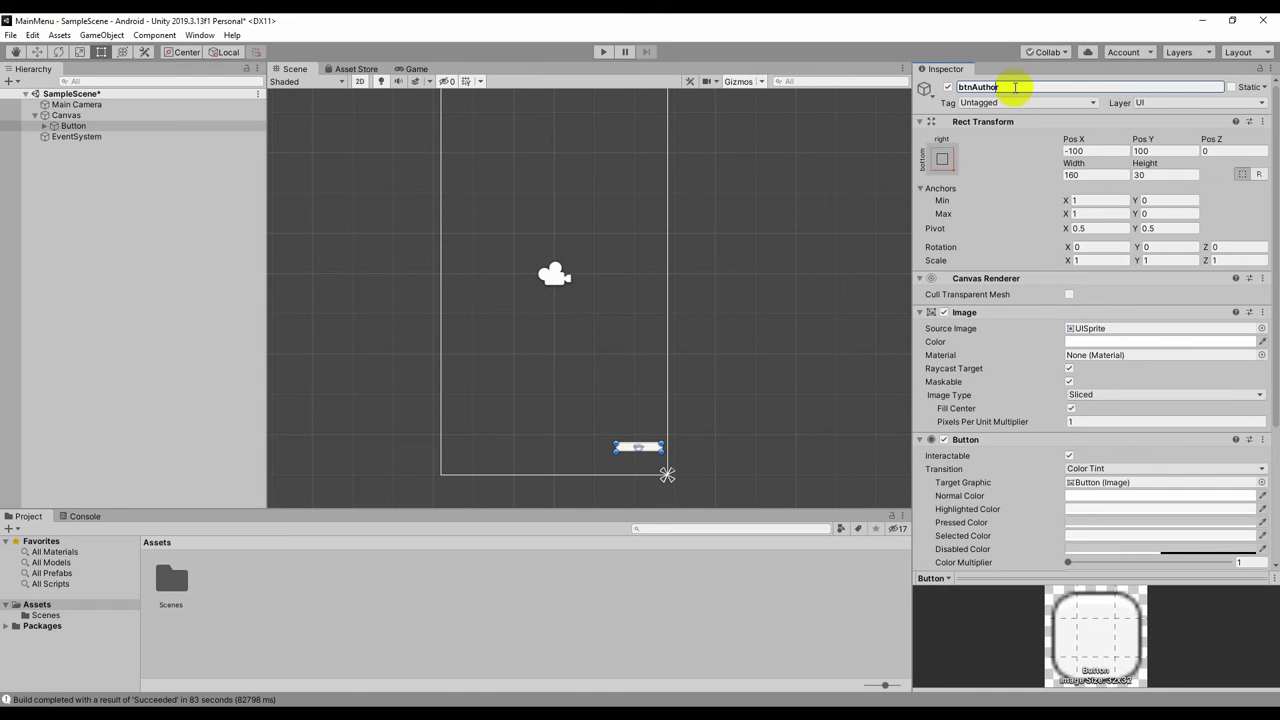
key(Return)
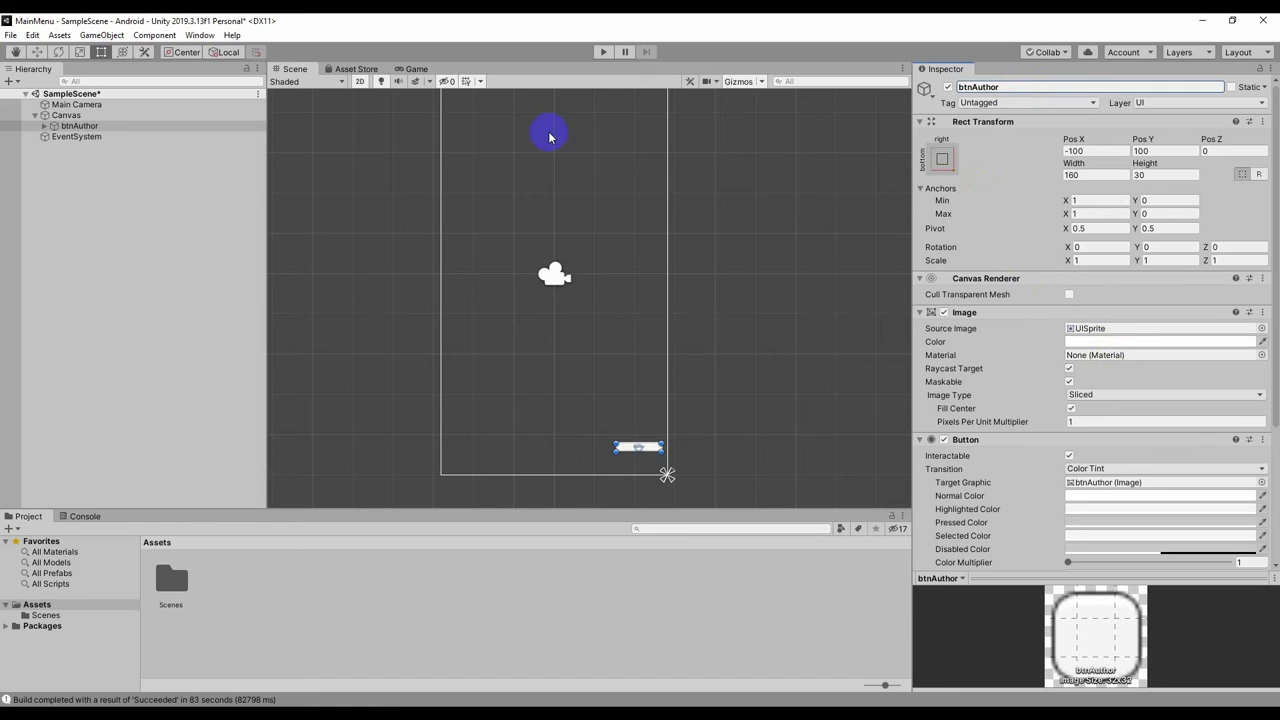
Dock the Game view to the right of the Scene view and reselect btnAuthor.
click(410, 70)
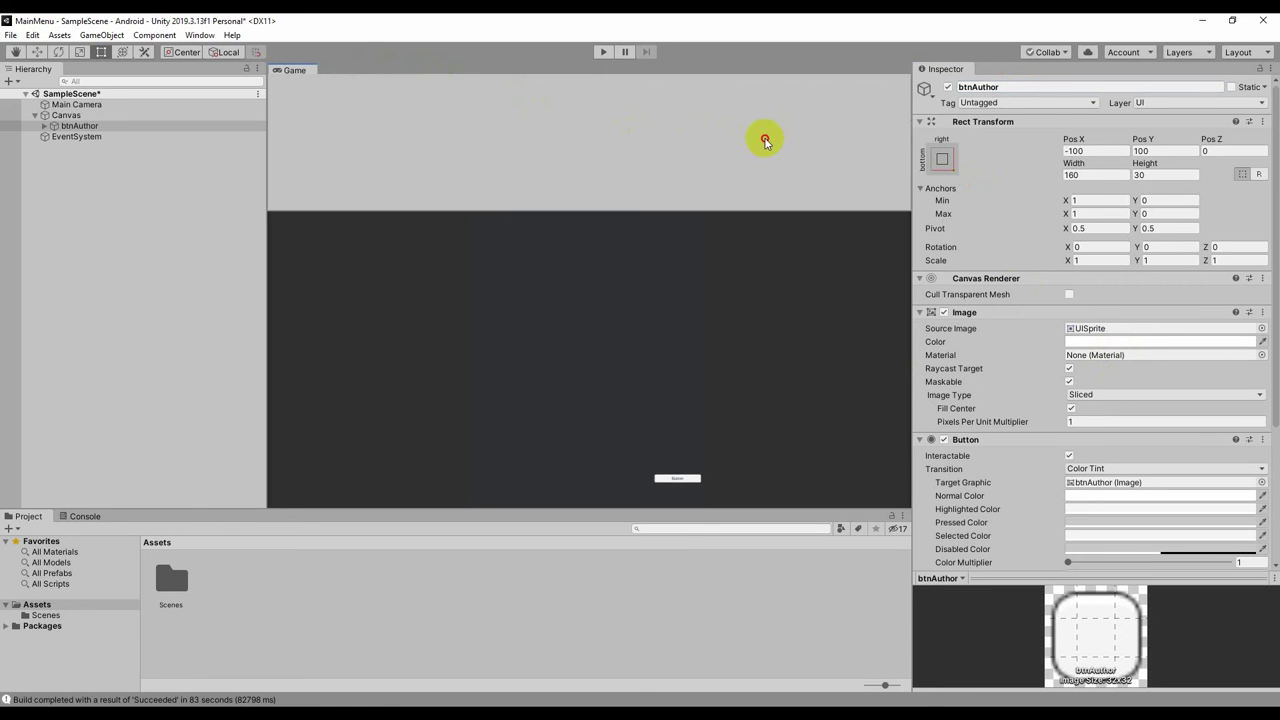
drag(797, 140, 797, 140)
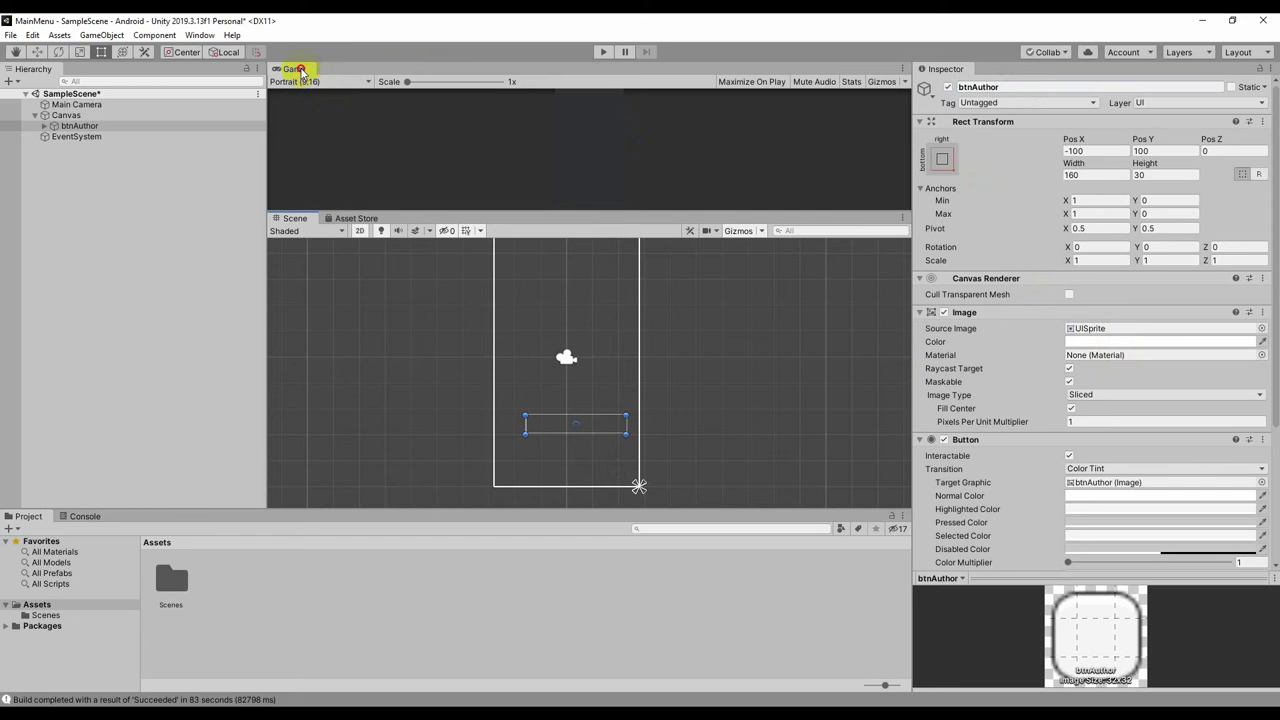
mouse_move(290, 70)
mouse_down()
mouse_move(412, 152)
mouse_move(890, 220)
mouse_move(871, 281)
mouse_up()
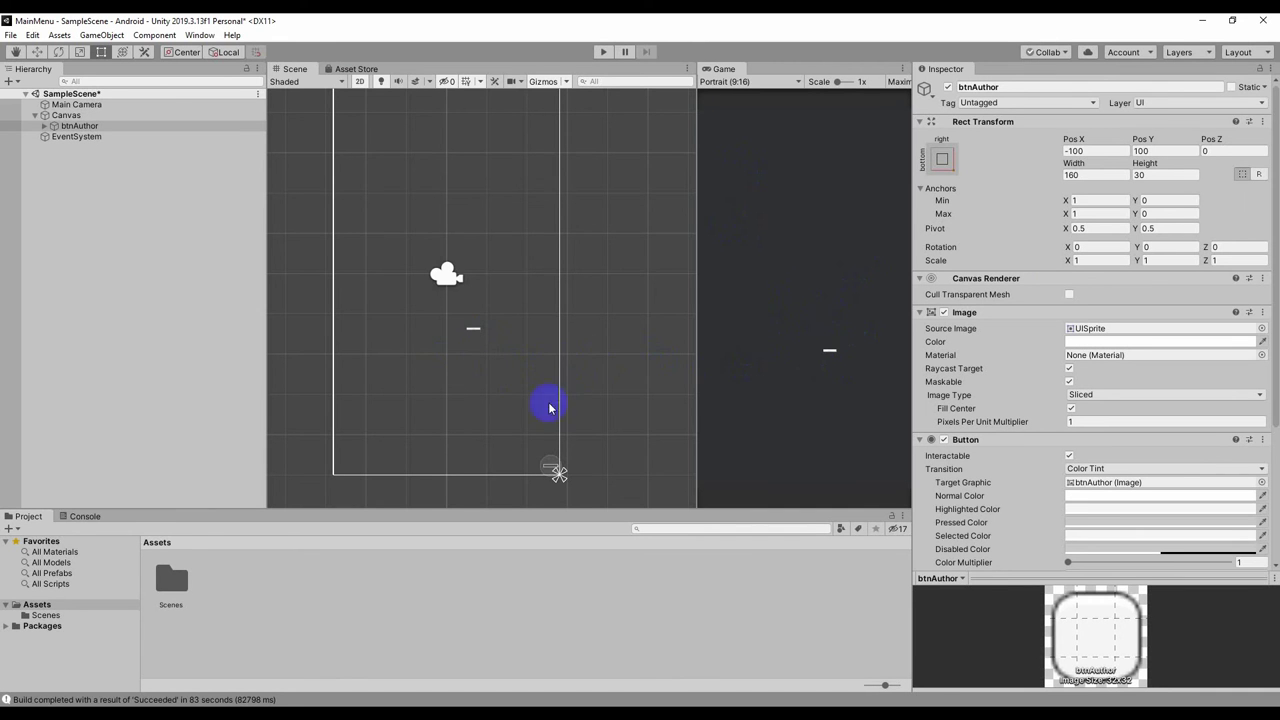
click(470, 336)
click(80, 126)
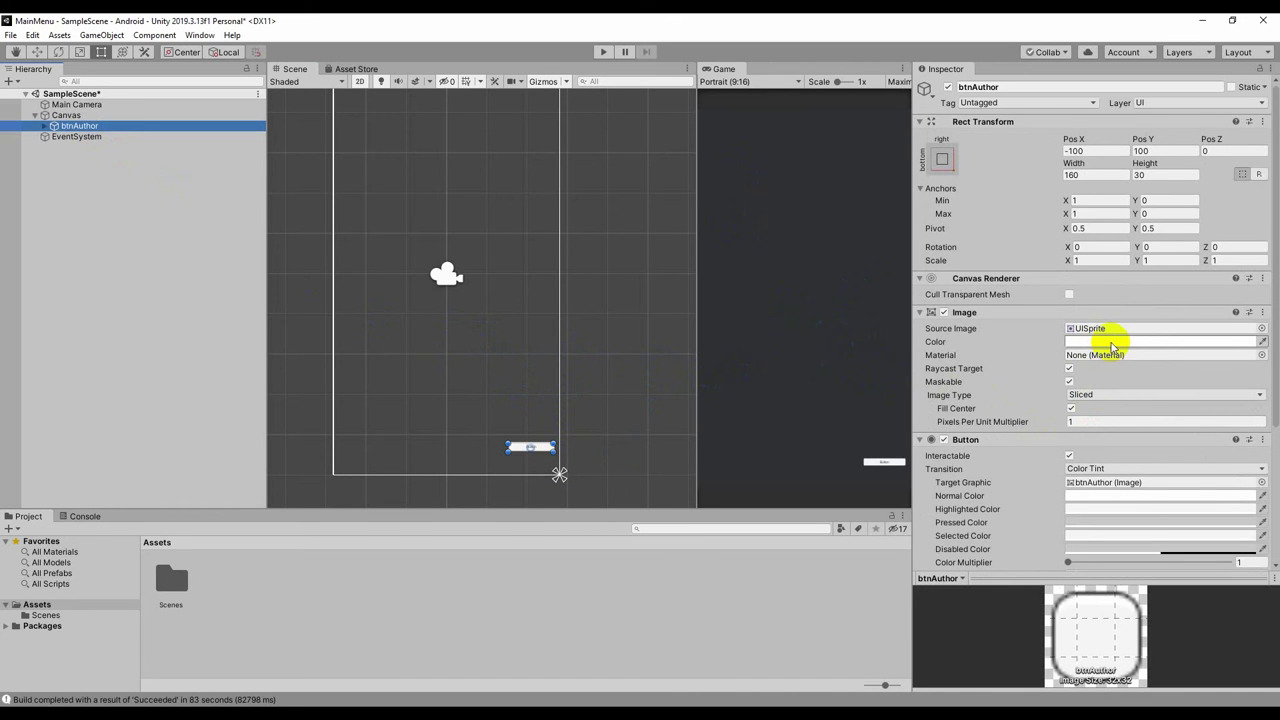
Lower the alpha of btnAuthor's white Image colour to 30.
click(1112, 346)
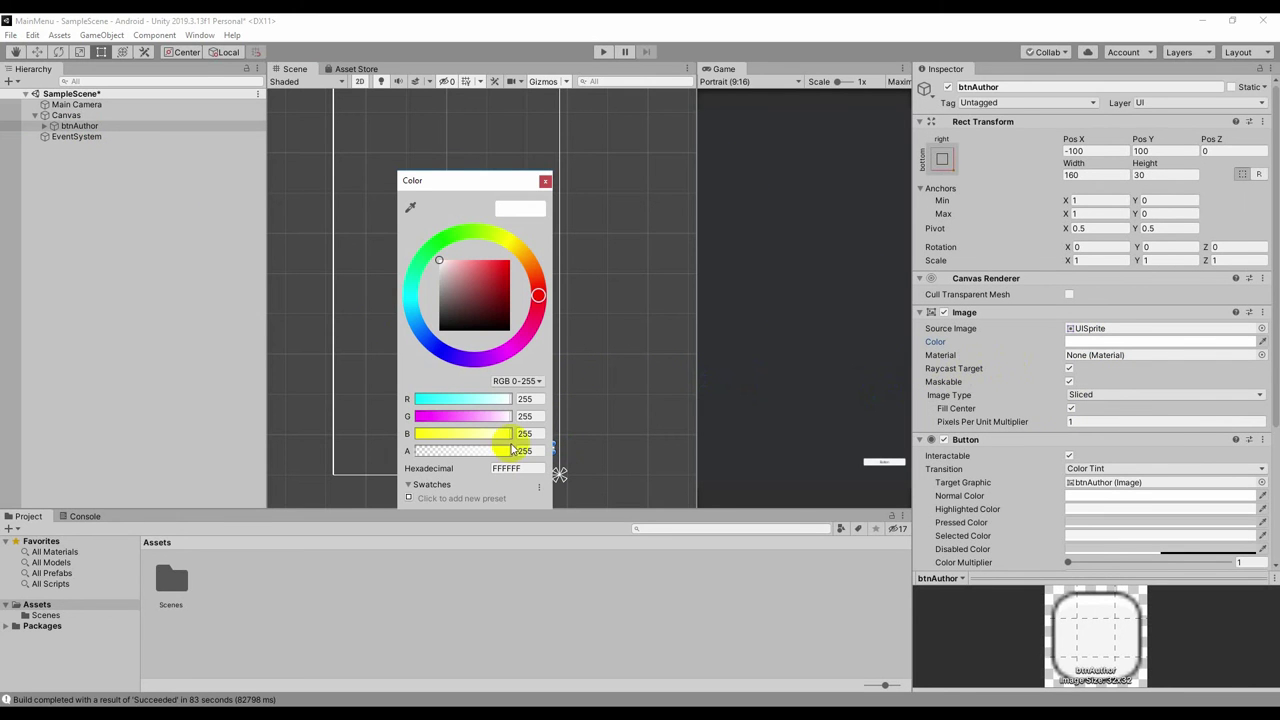
drag(510, 451, 435, 456)
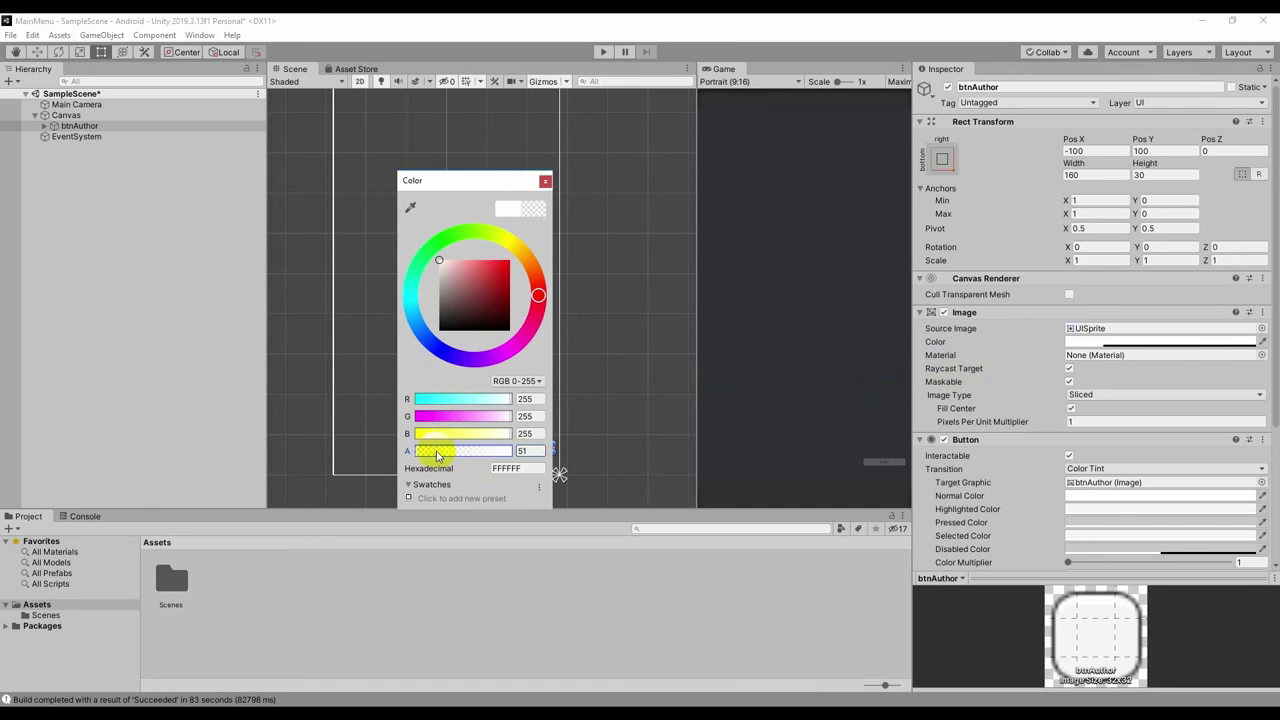
click(433, 452)
drag(432, 454, 430, 454)
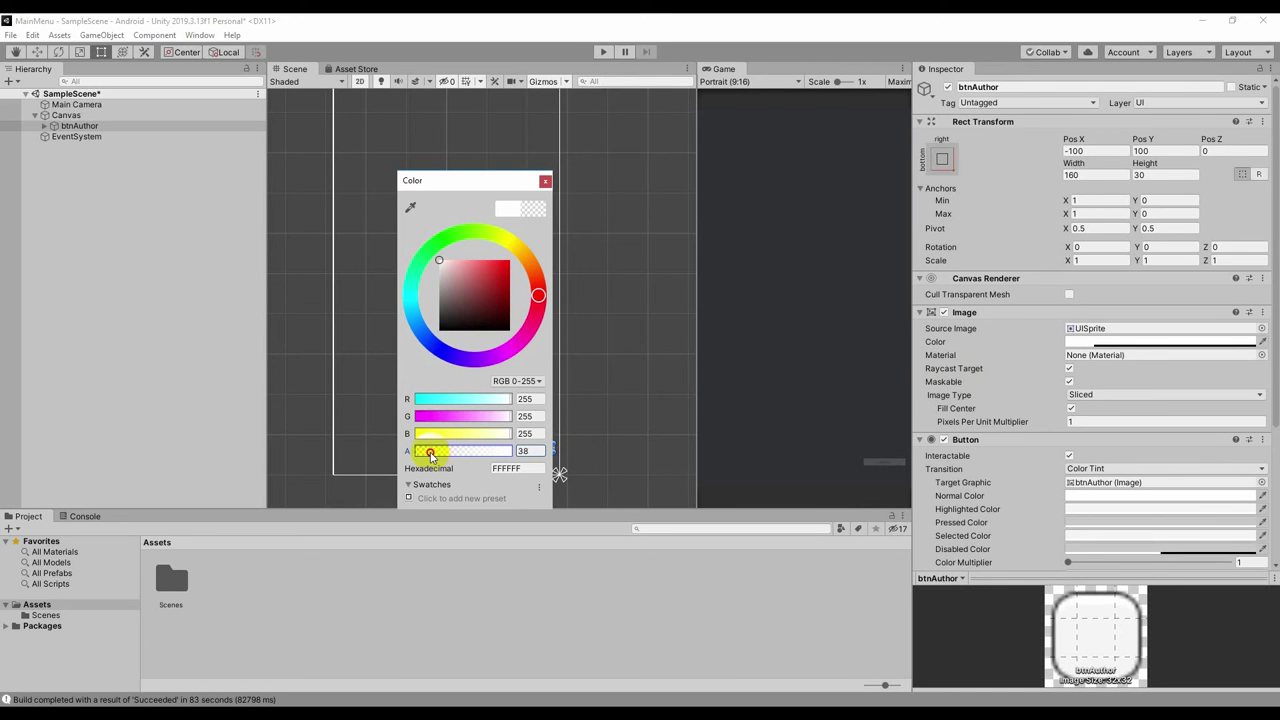
click(514, 451)
text(3)
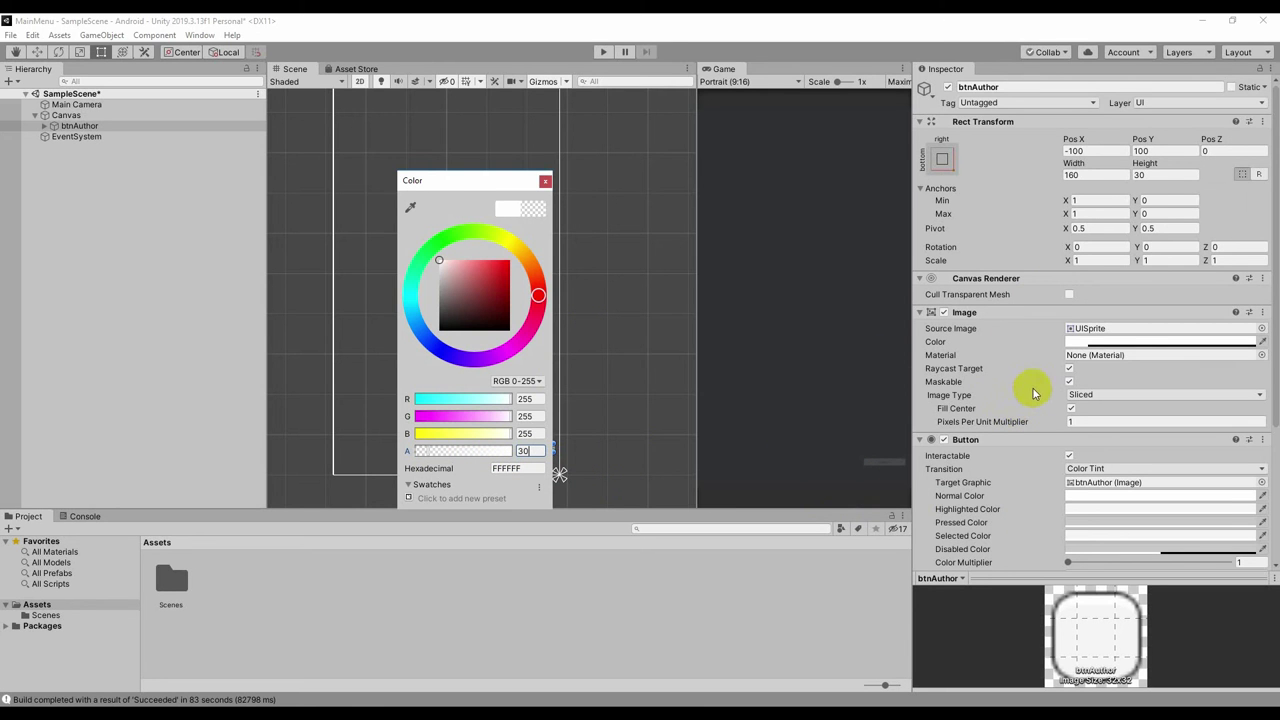
scroll(1037, 505, down, 4)
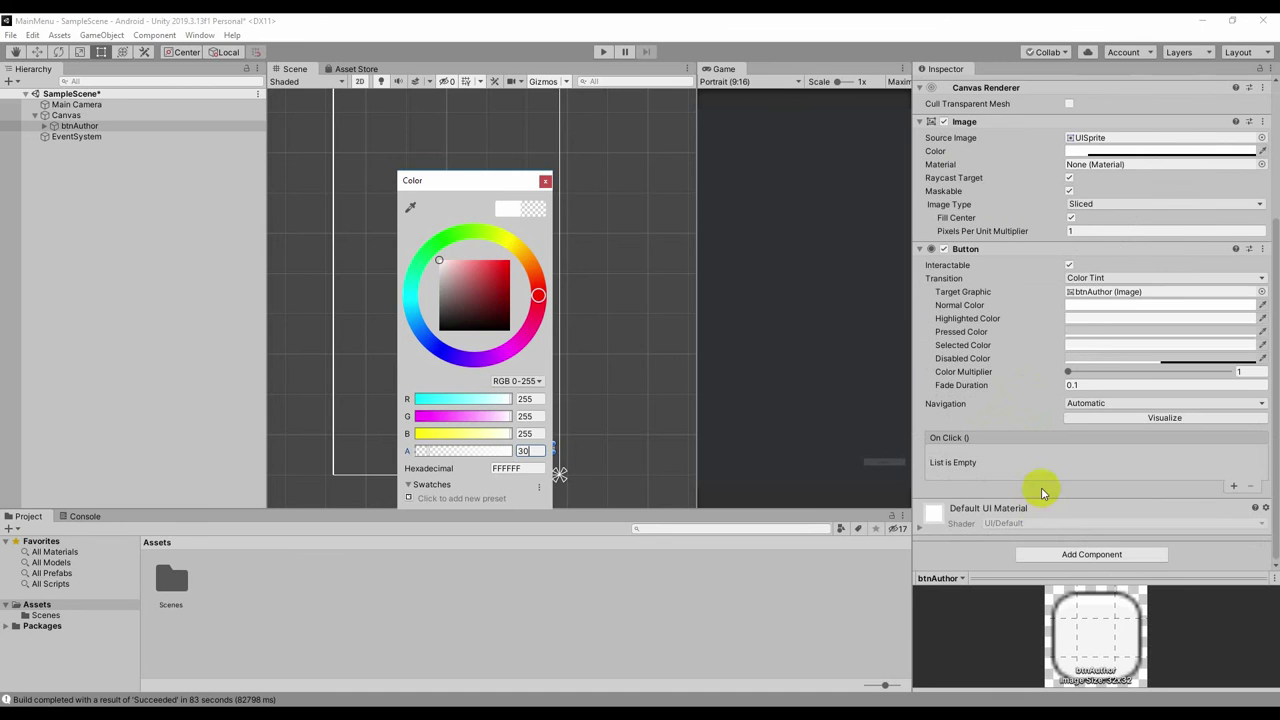
scroll(1036, 486, up, 4)
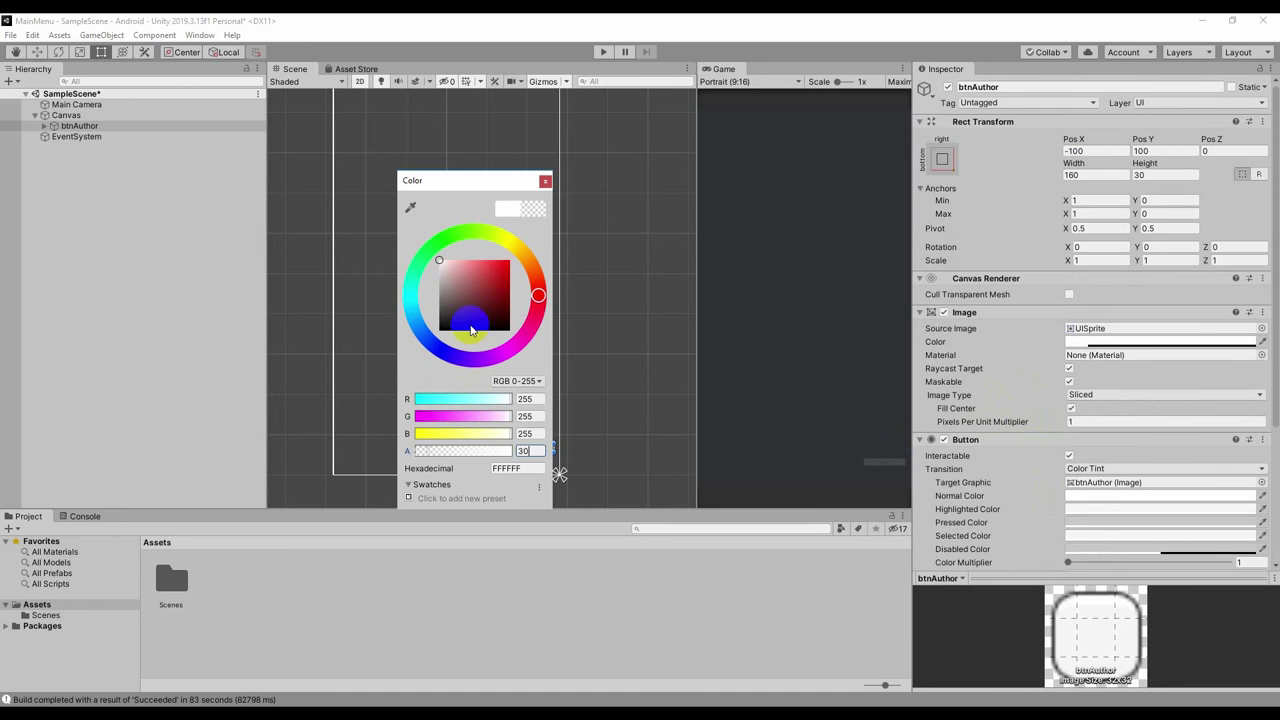
click(545, 180)
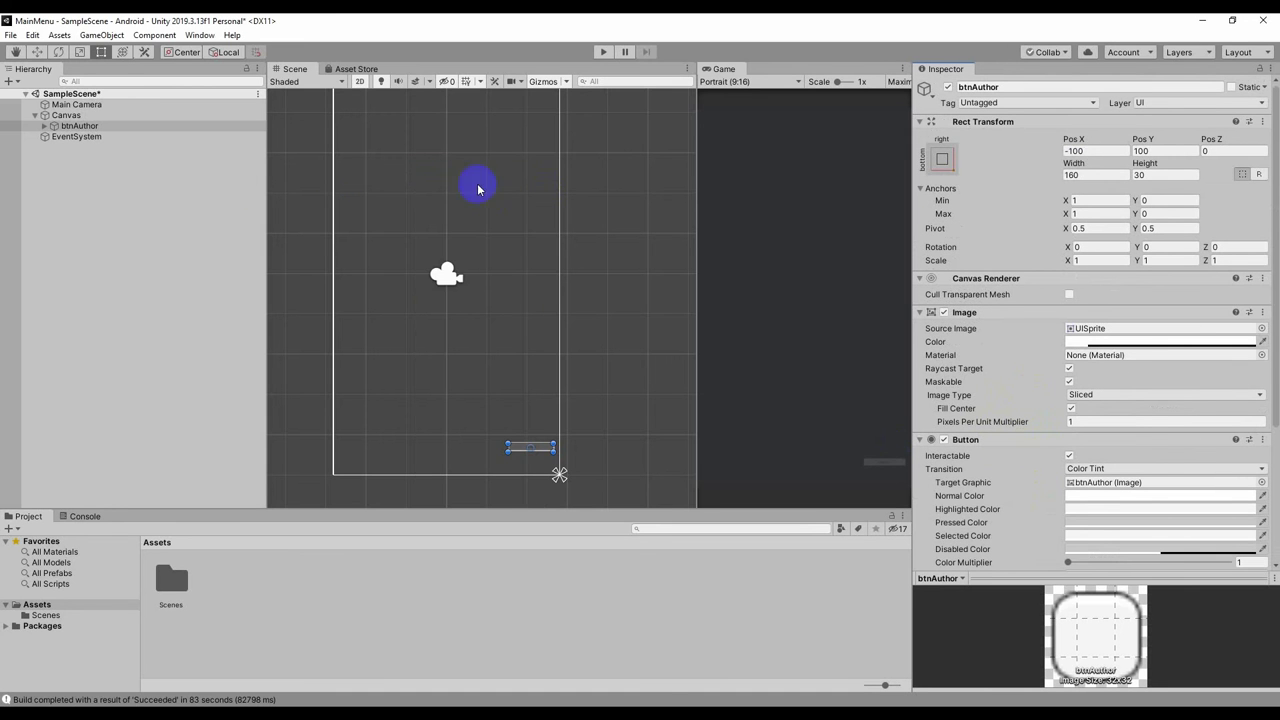
click(44, 126)
Change the label text to Author with font size 20, centred vertically.
click(79, 137)
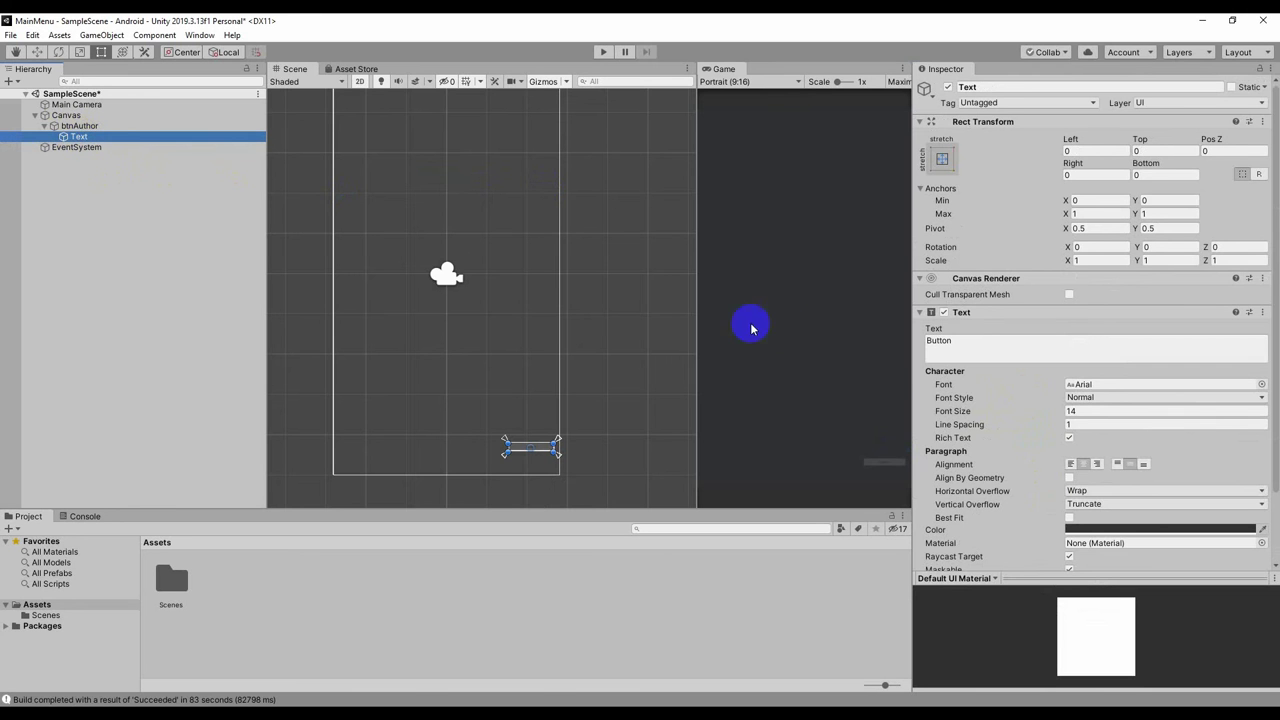
drag(945, 343, 913, 345)
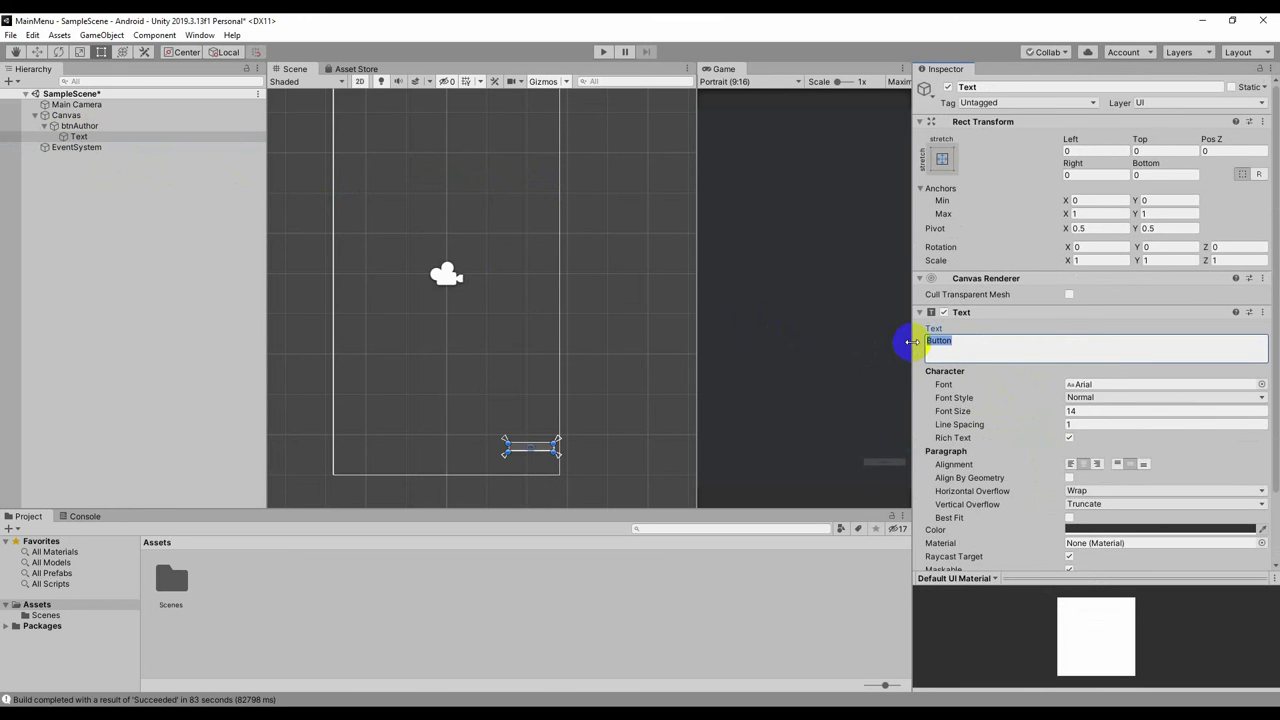
text(Author)
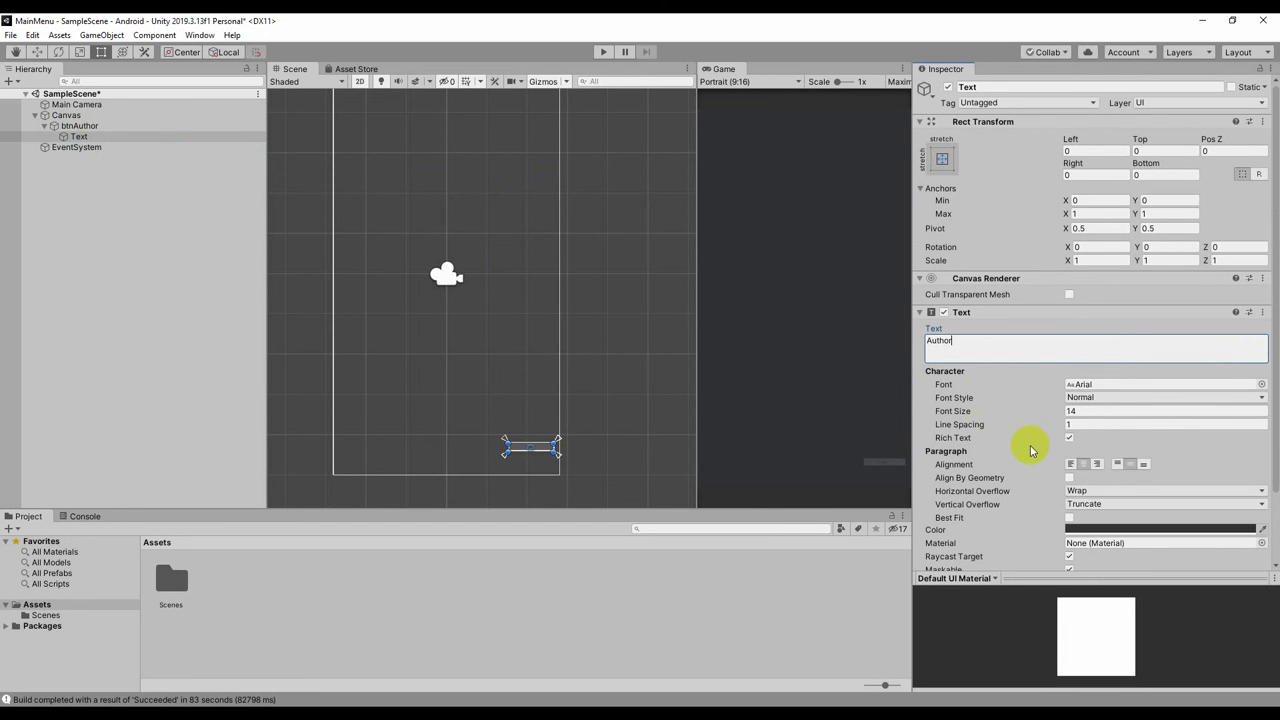
click(1068, 411)
text(20)
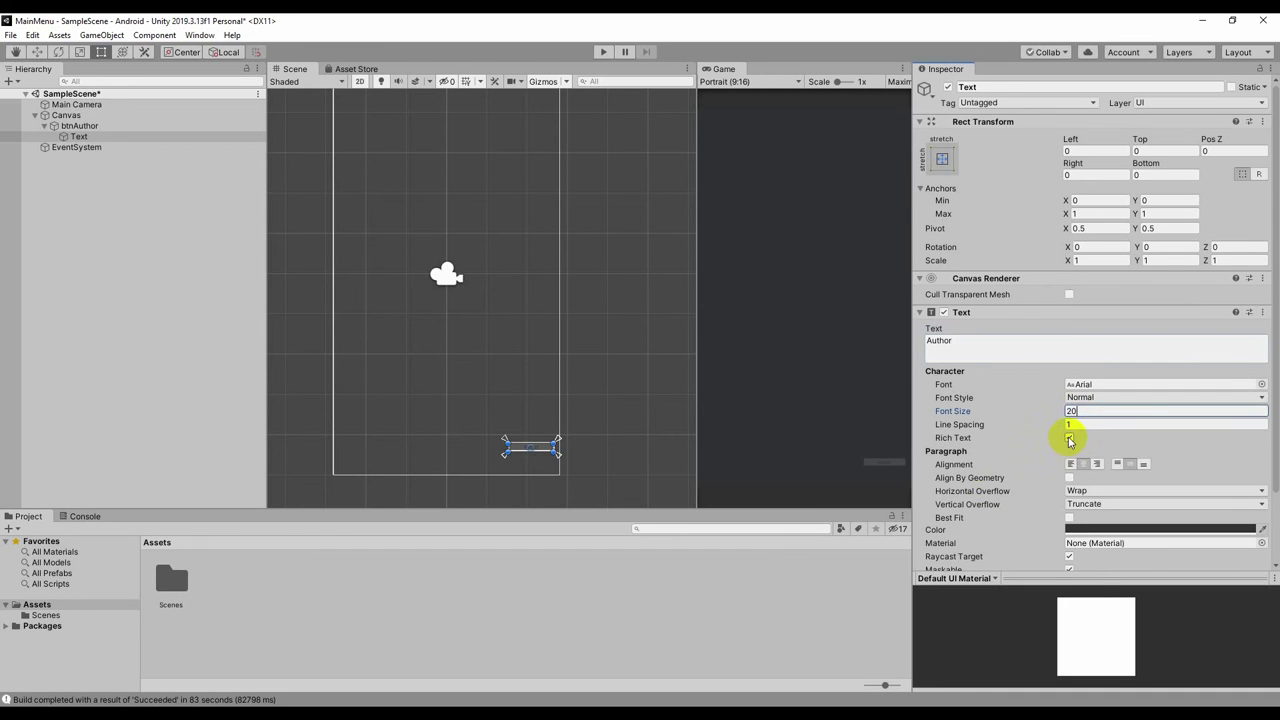
click(1069, 438)
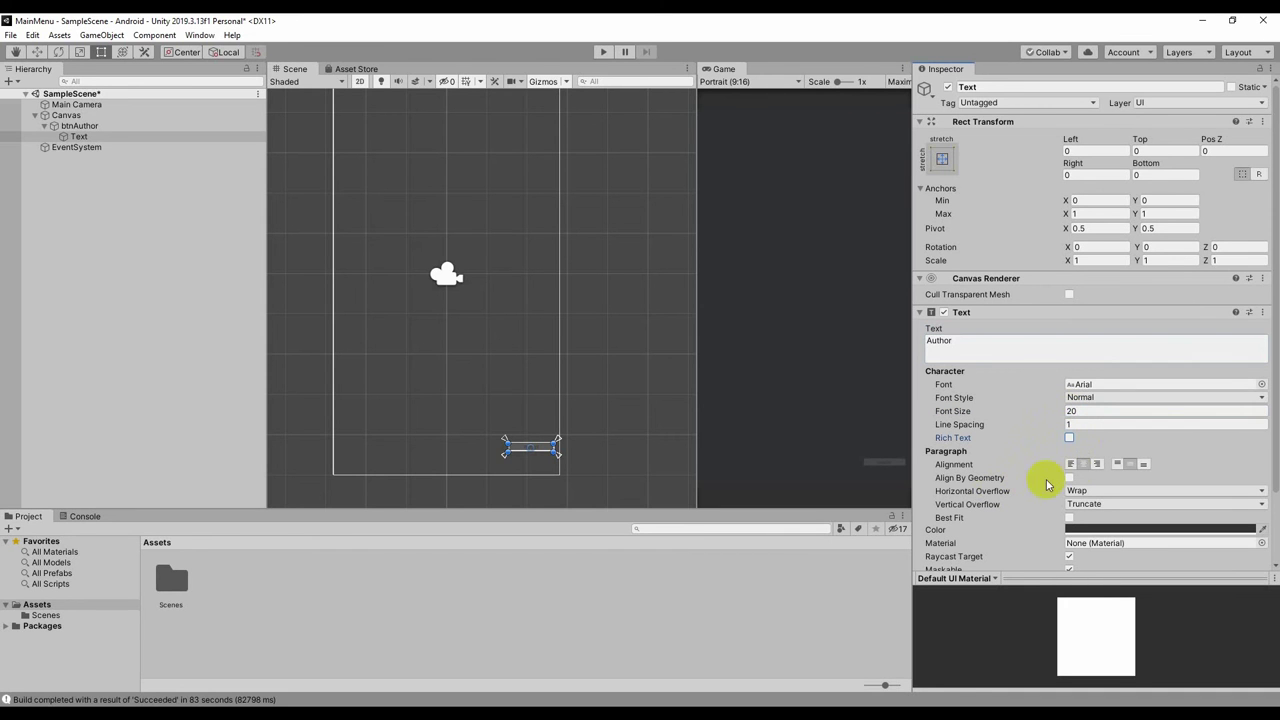
click(1118, 464)
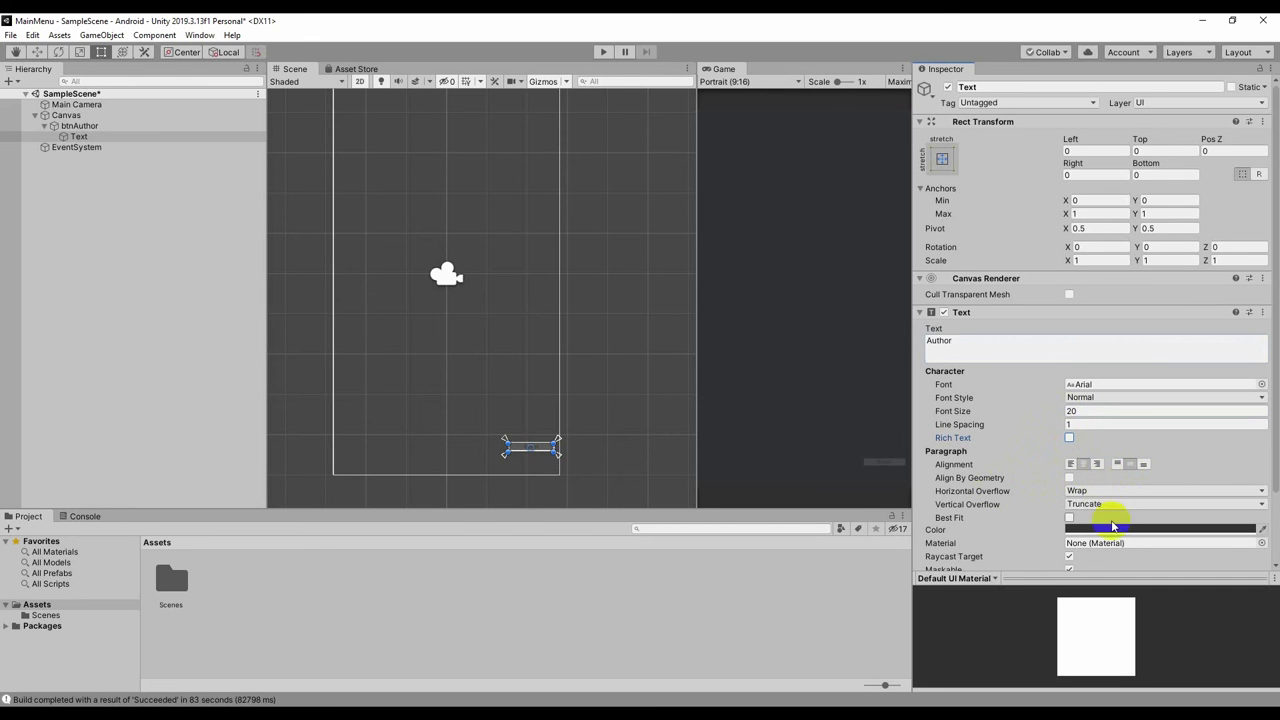
Set the Author label colour to pure white (FFFFFF).
click(1160, 529)
click(440, 267)
drag(440, 267, 428, 251)
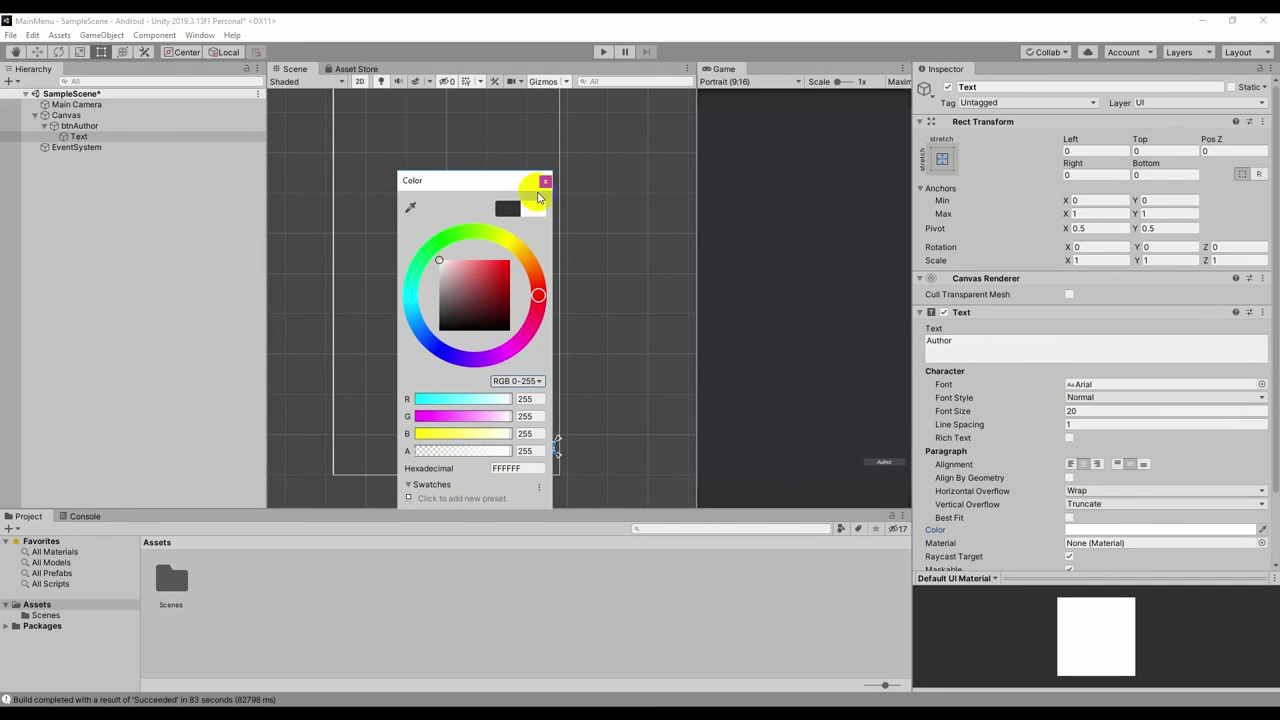
click(544, 183)
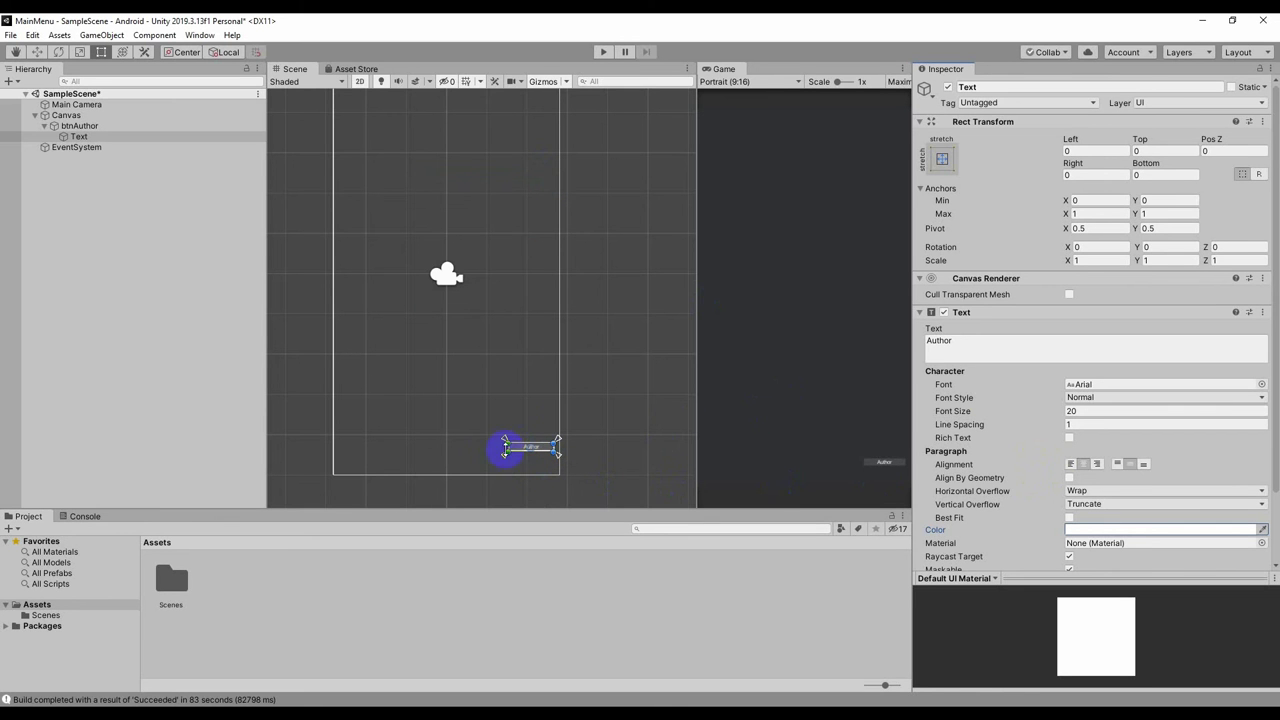
Set btnAuthor's Rect Transform Scale X and Y to 2.
click(82, 127)
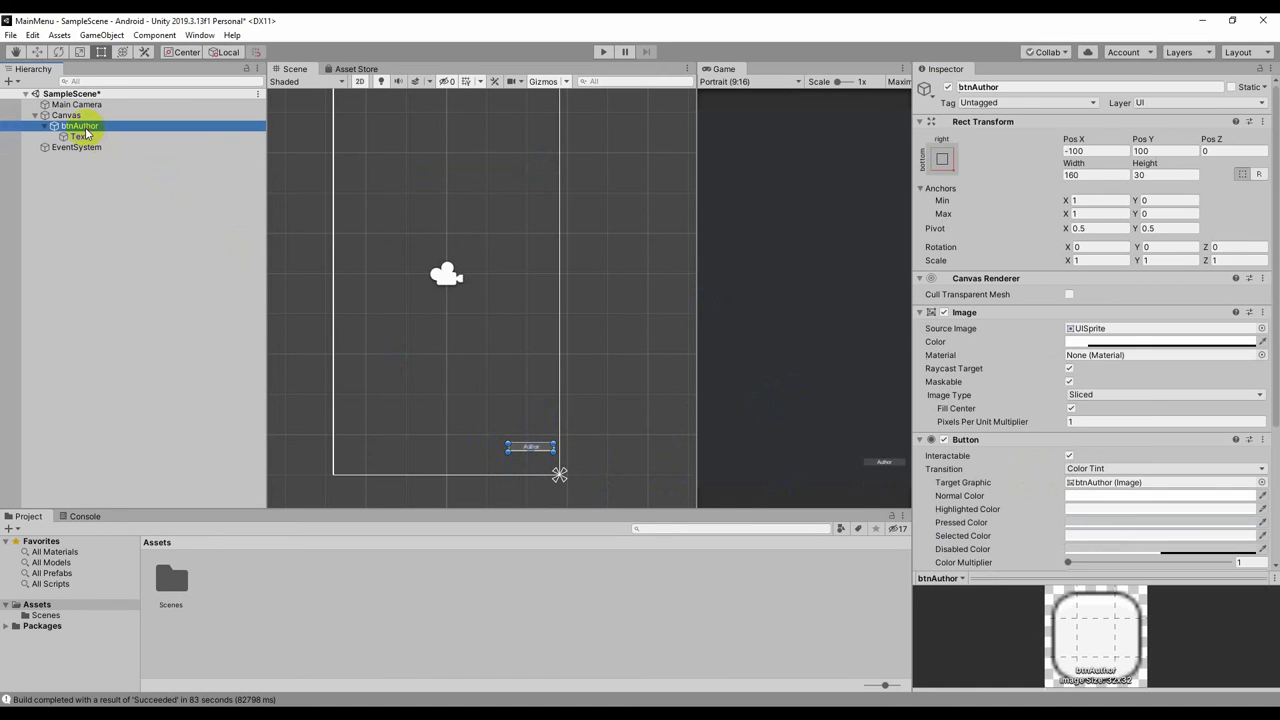
click(1098, 260)
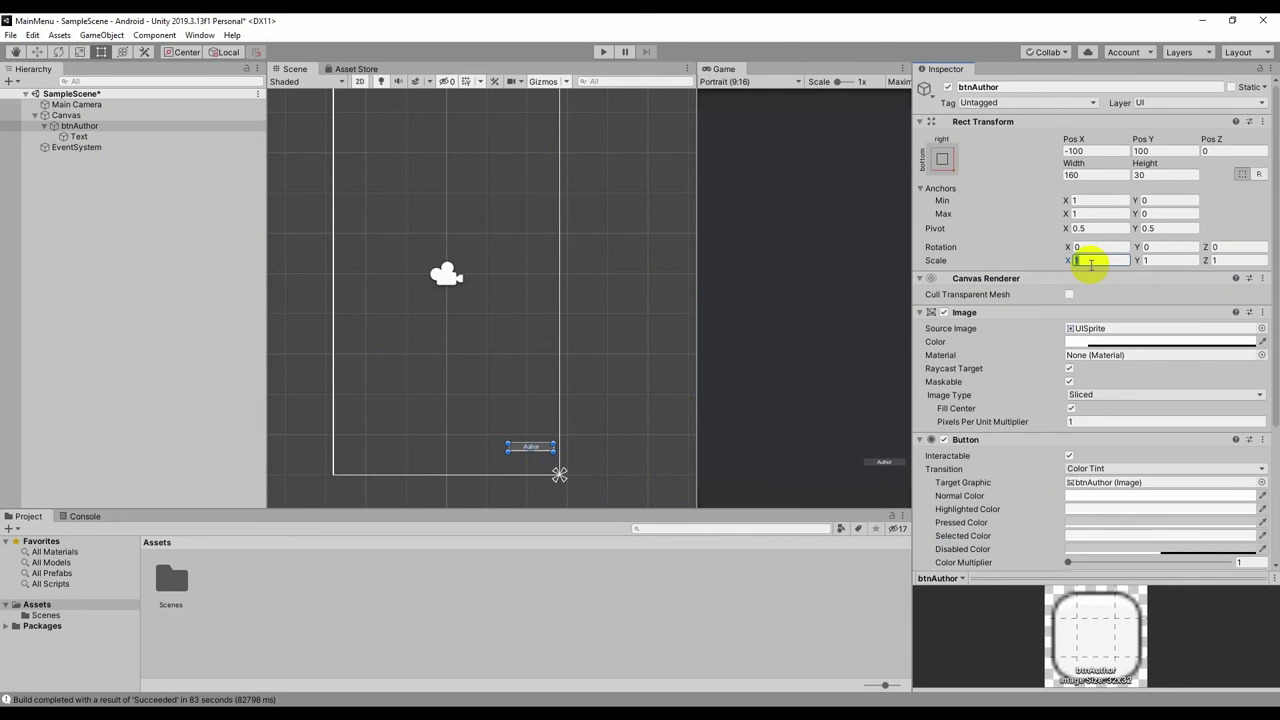
text(3)
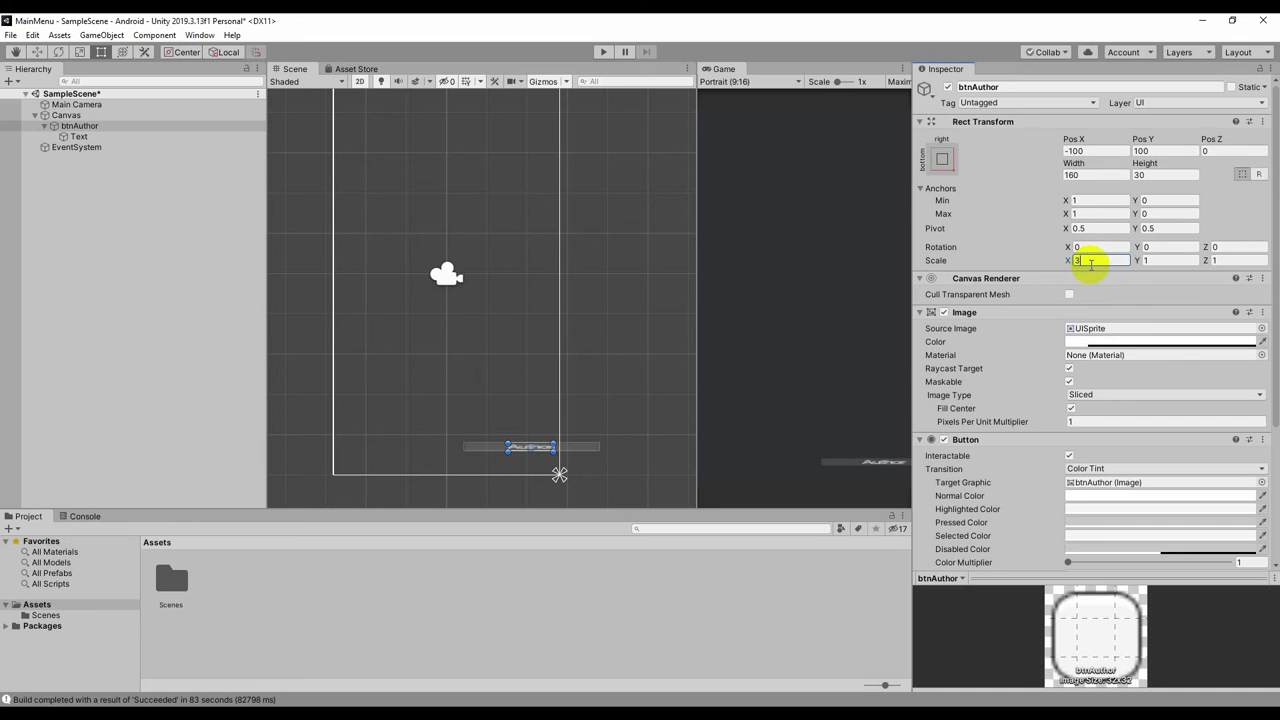
key(BackSpace)
text(2)
click(1175, 262)
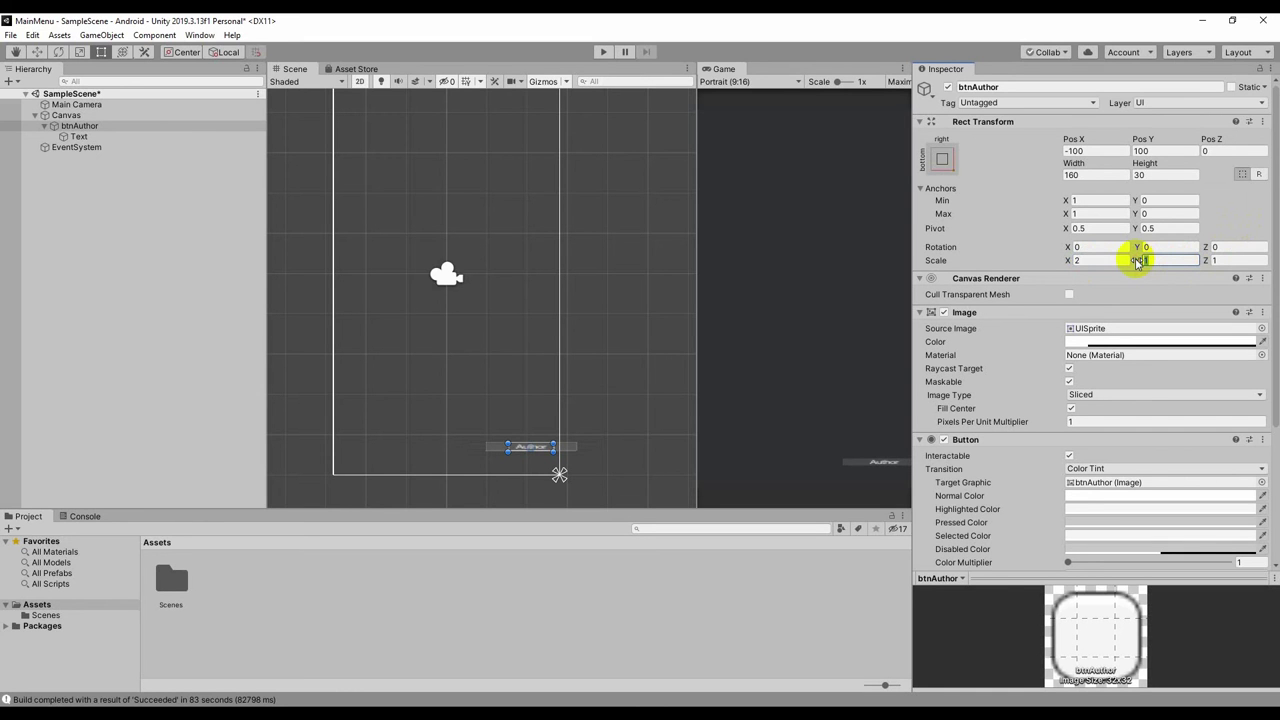
text(2)
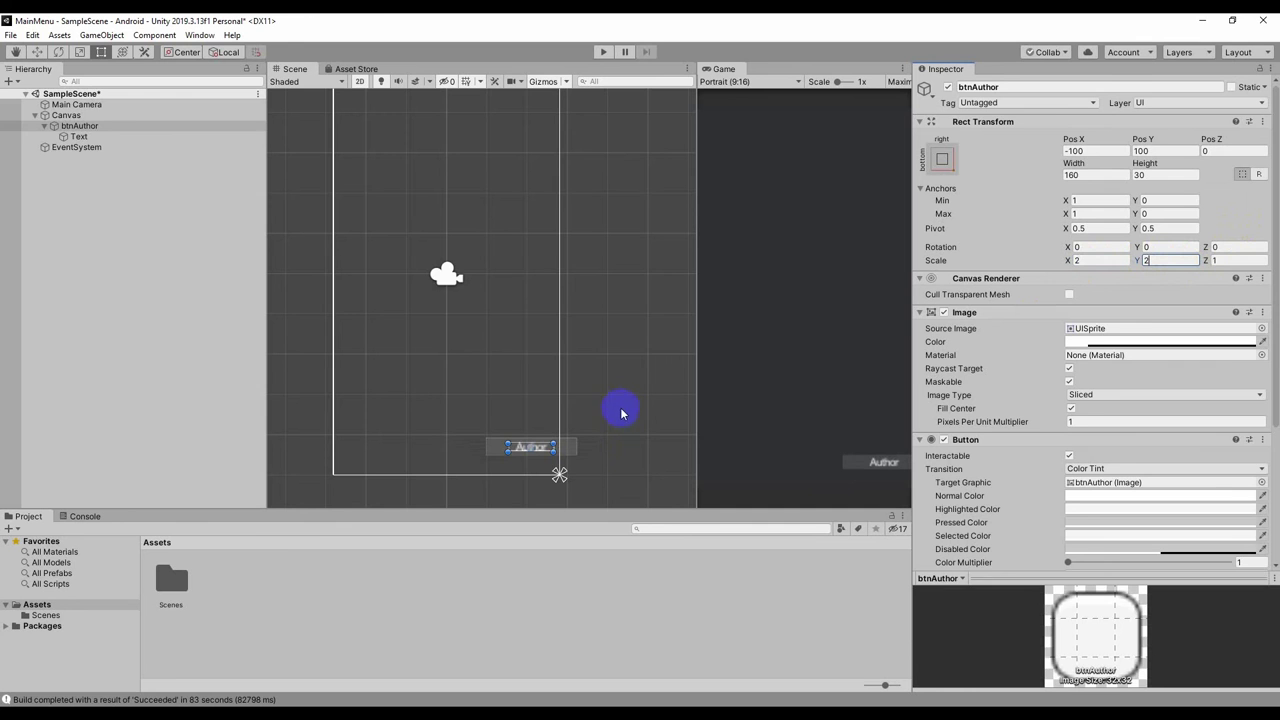
click(95, 138)
Change btnAuthor's Pos X from -100 to -200.
click(88, 128)
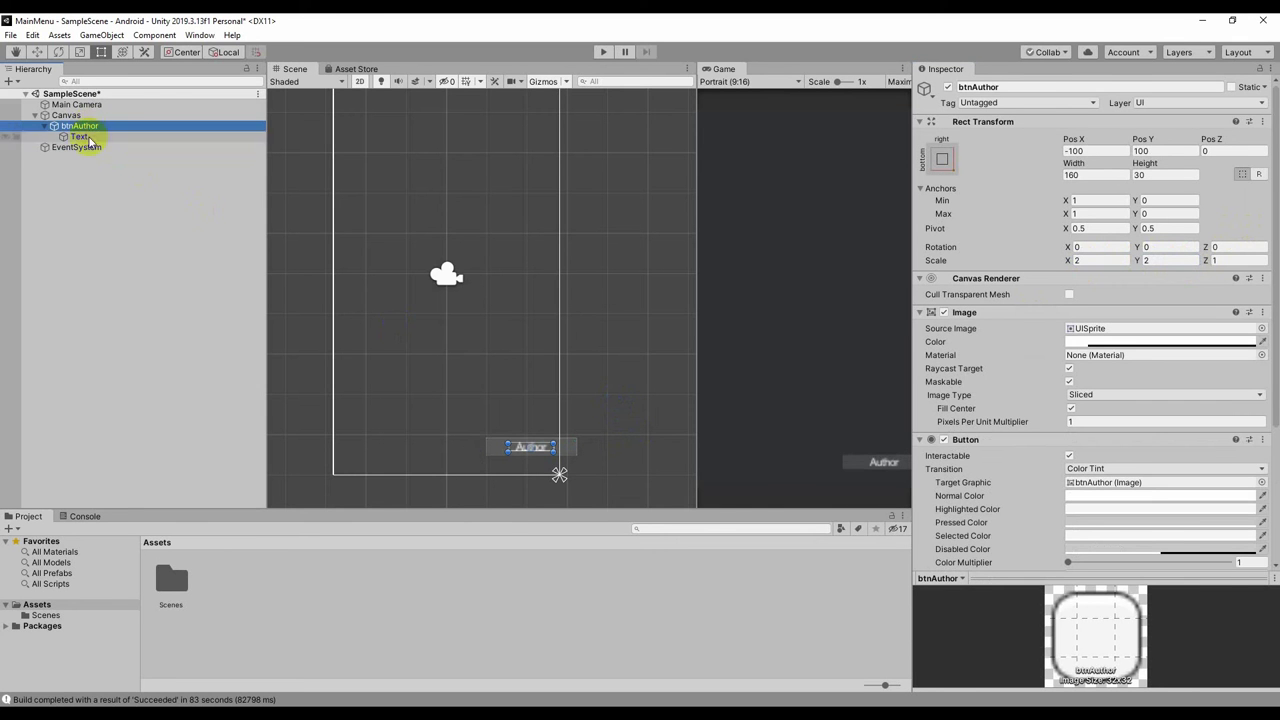
click(86, 136)
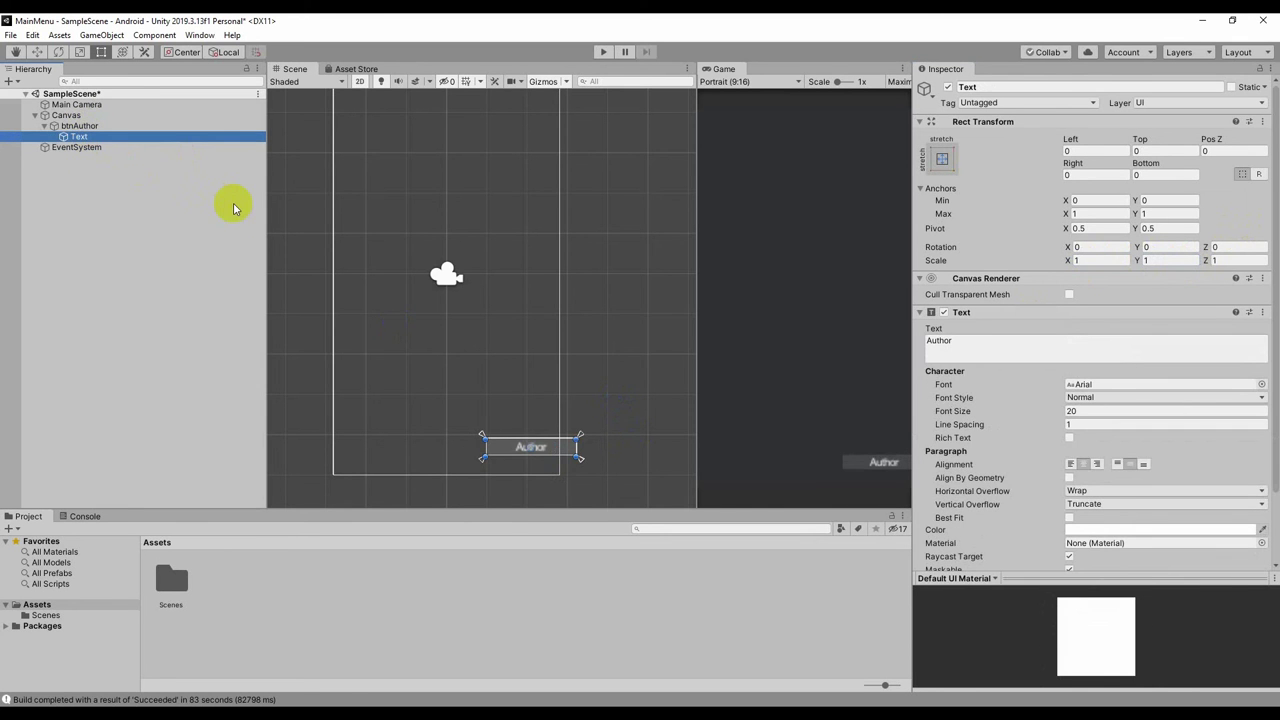
click(90, 128)
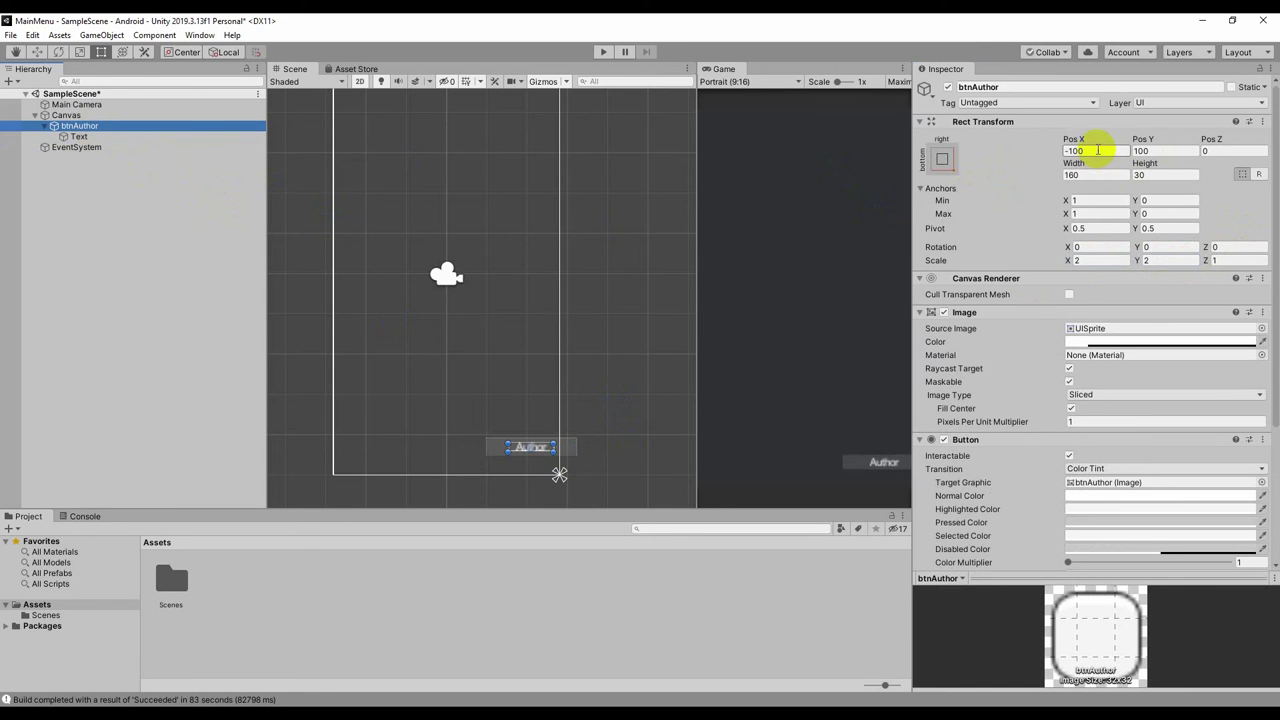
click(1097, 150)
drag(1097, 150, 1063, 150)
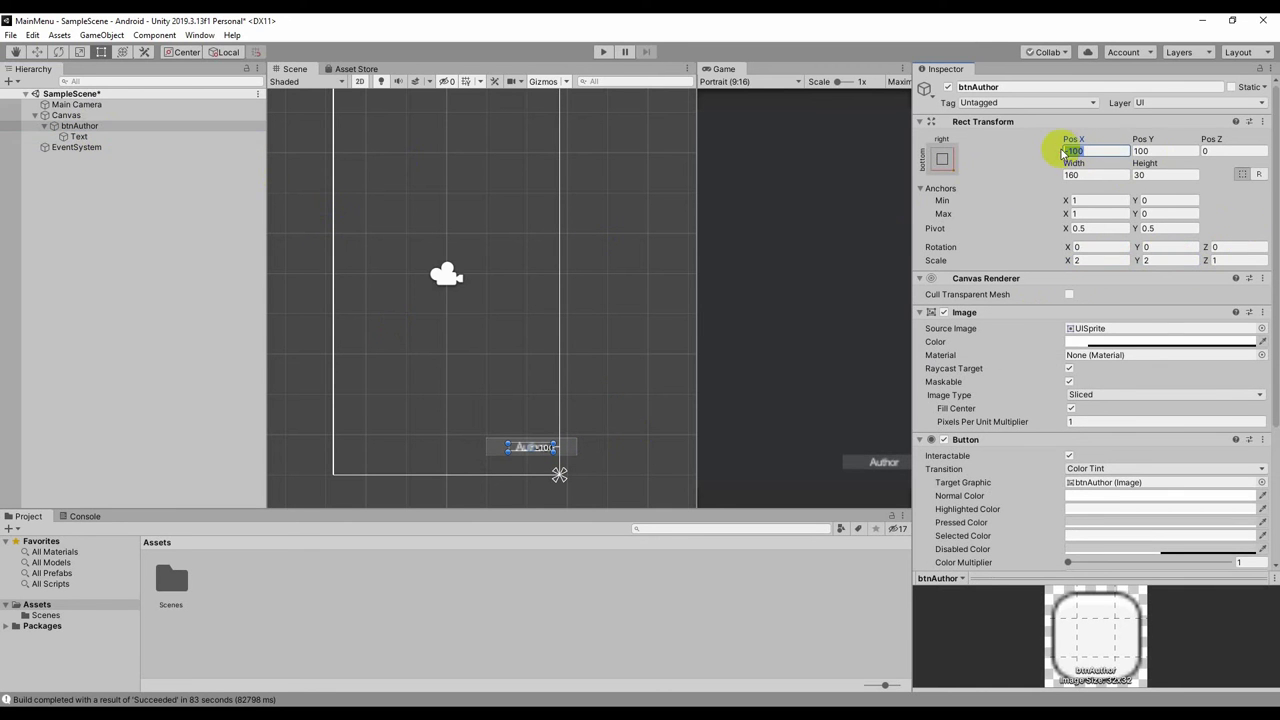
text(-200)
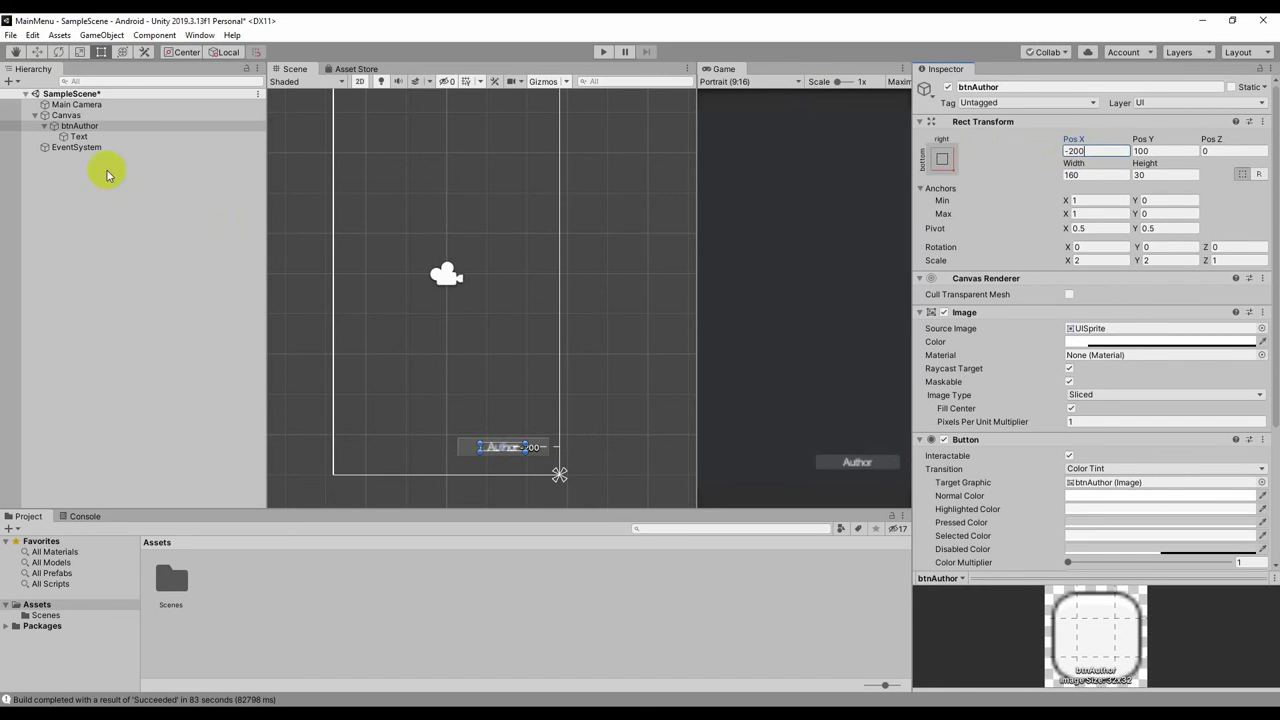
click(77, 136)
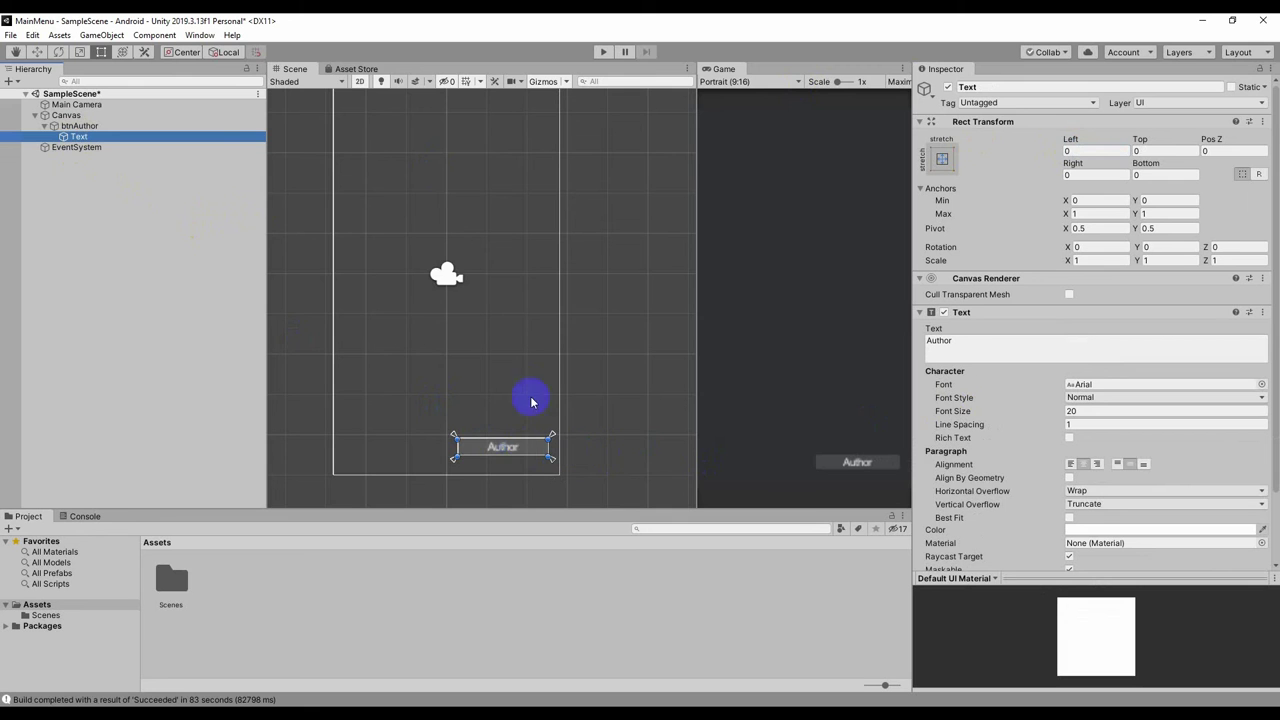
Enable Best Fit on the Author label, keeping Min Size 2 and Max Size 40.
middle_drag(531, 401, 554, 320)
scroll(543, 386, up, 2)
scroll(550, 398, up, 2)
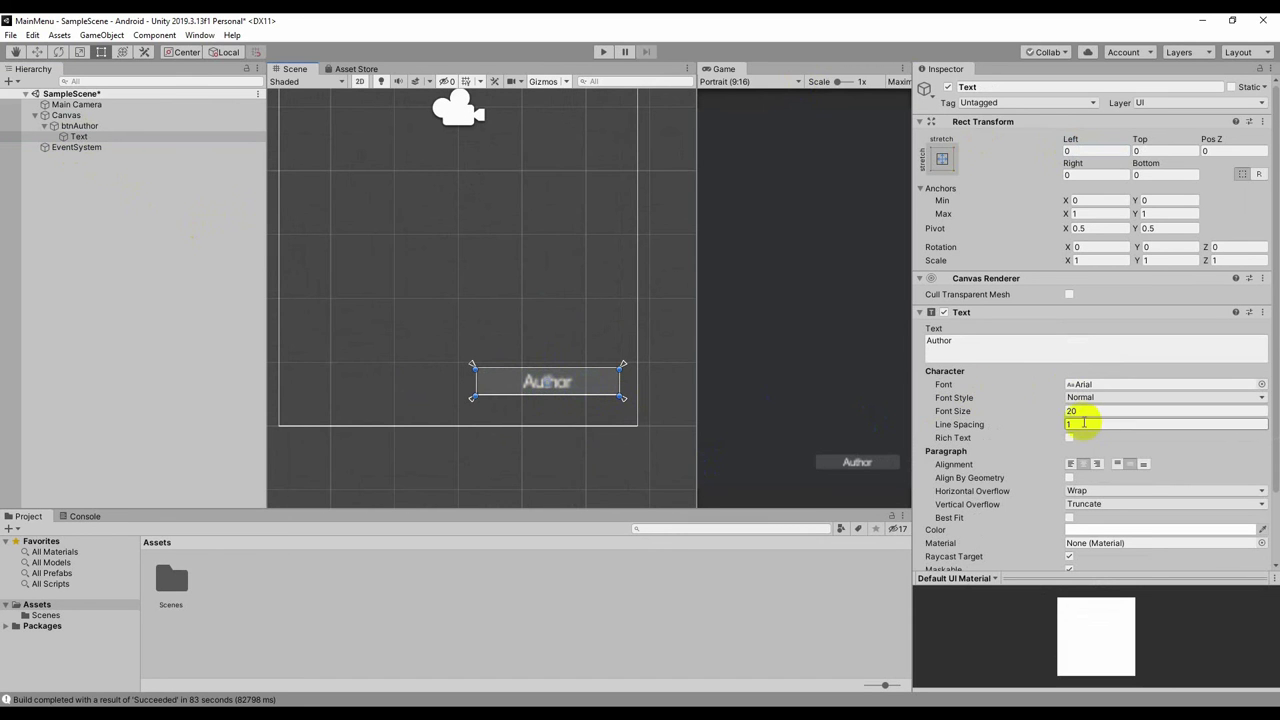
click(1082, 410)
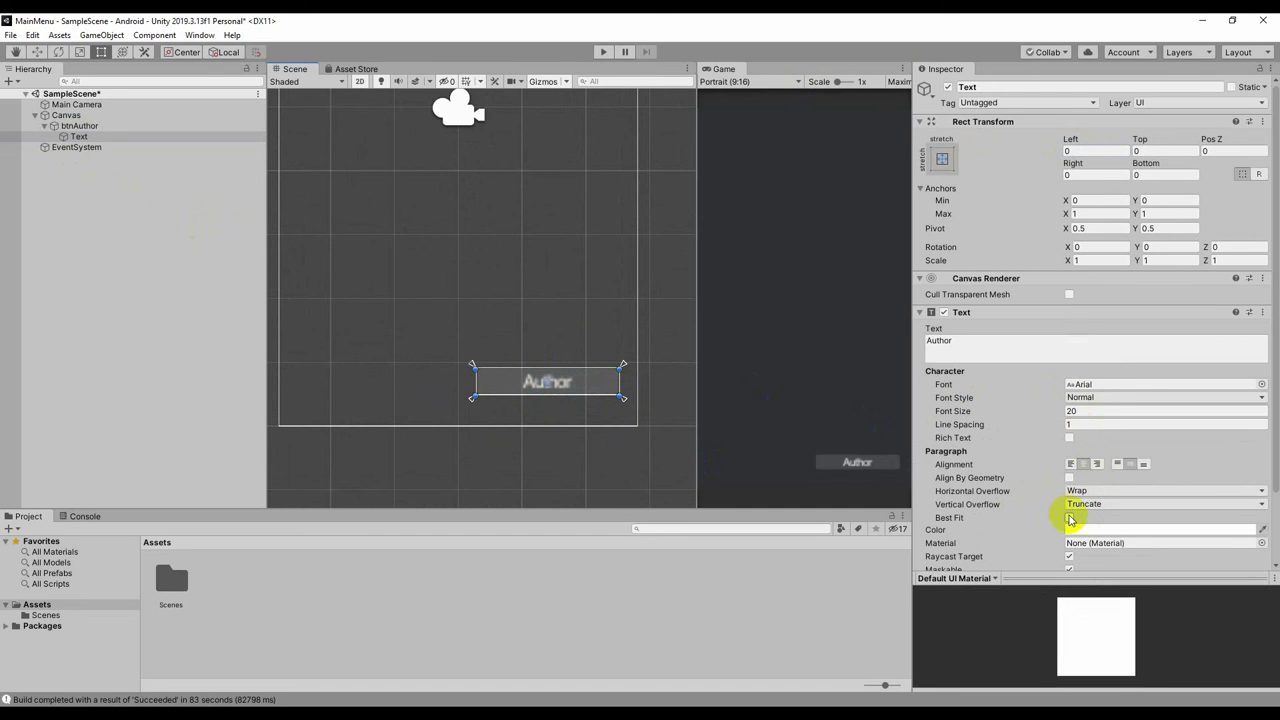
click(1070, 518)
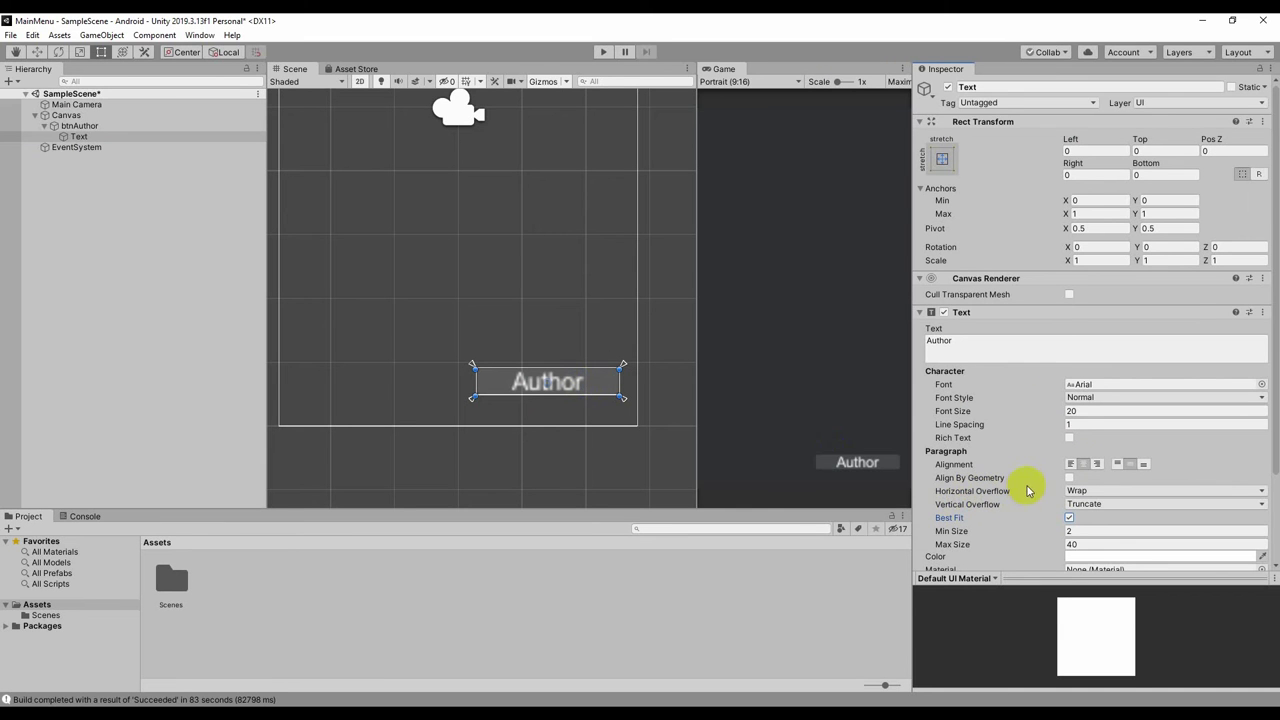
scroll(1012, 485, down, 3)
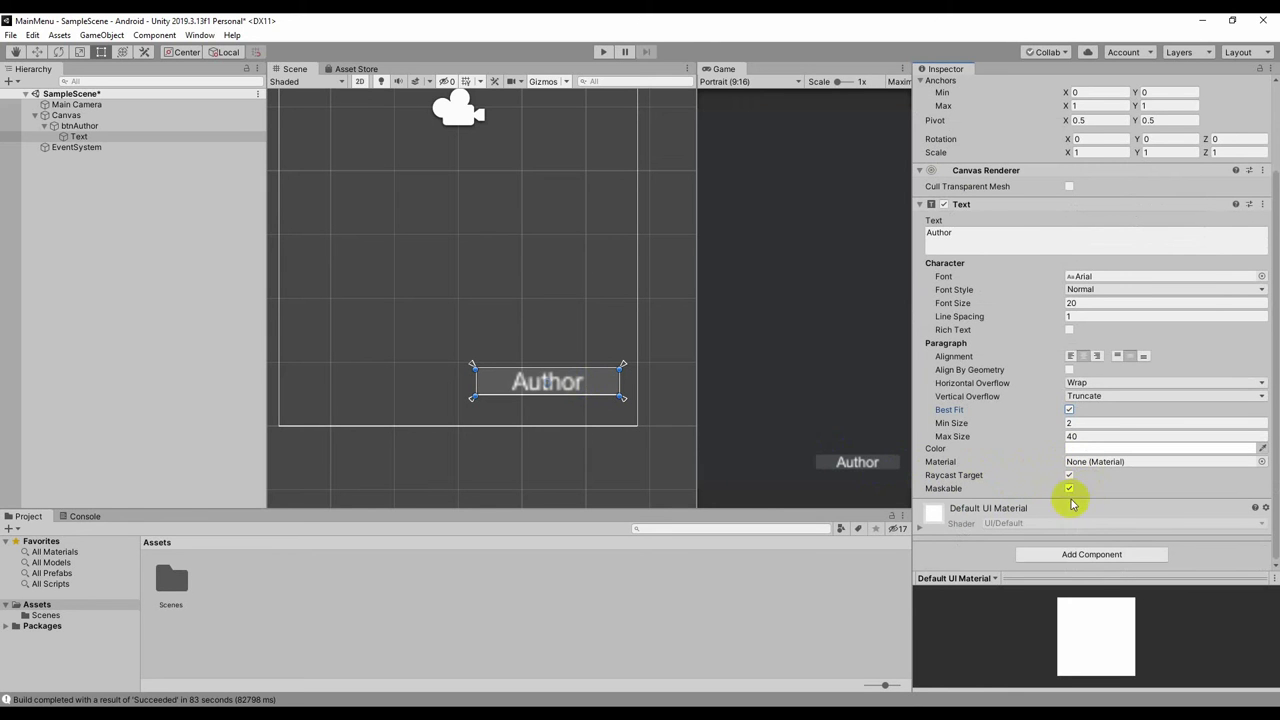
scroll(1028, 478, up, 3)
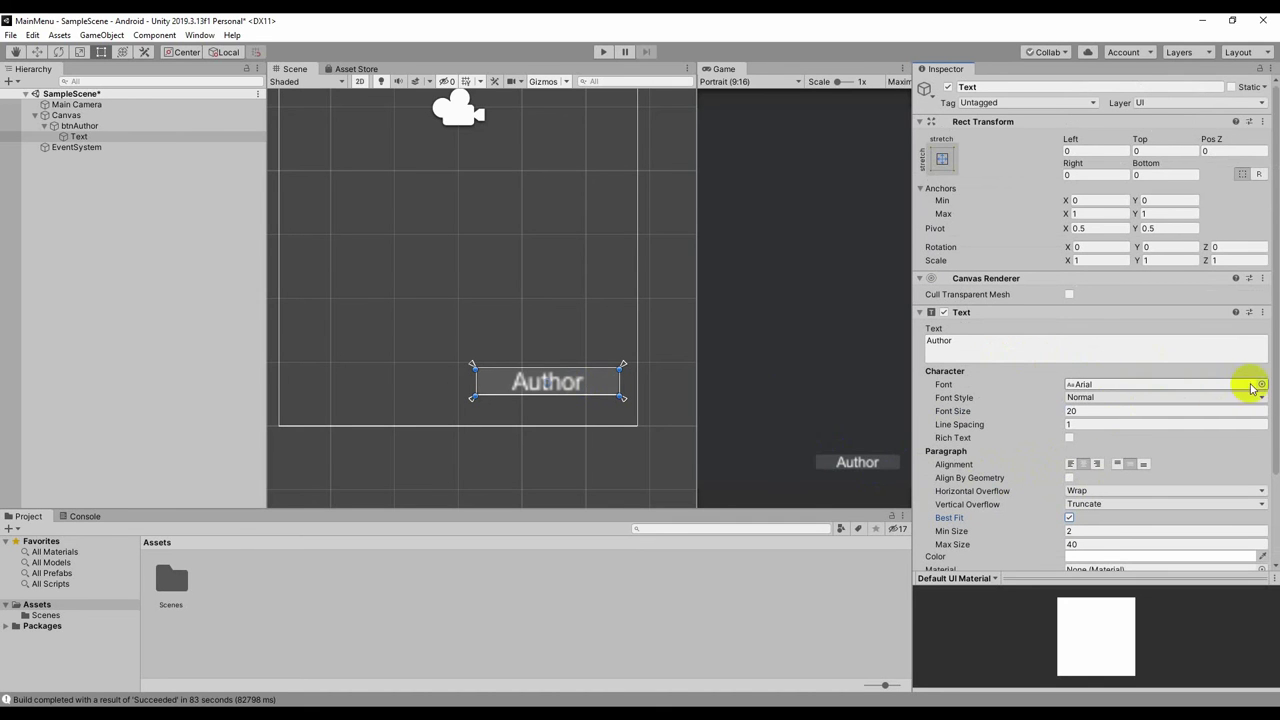
click(679, 406)
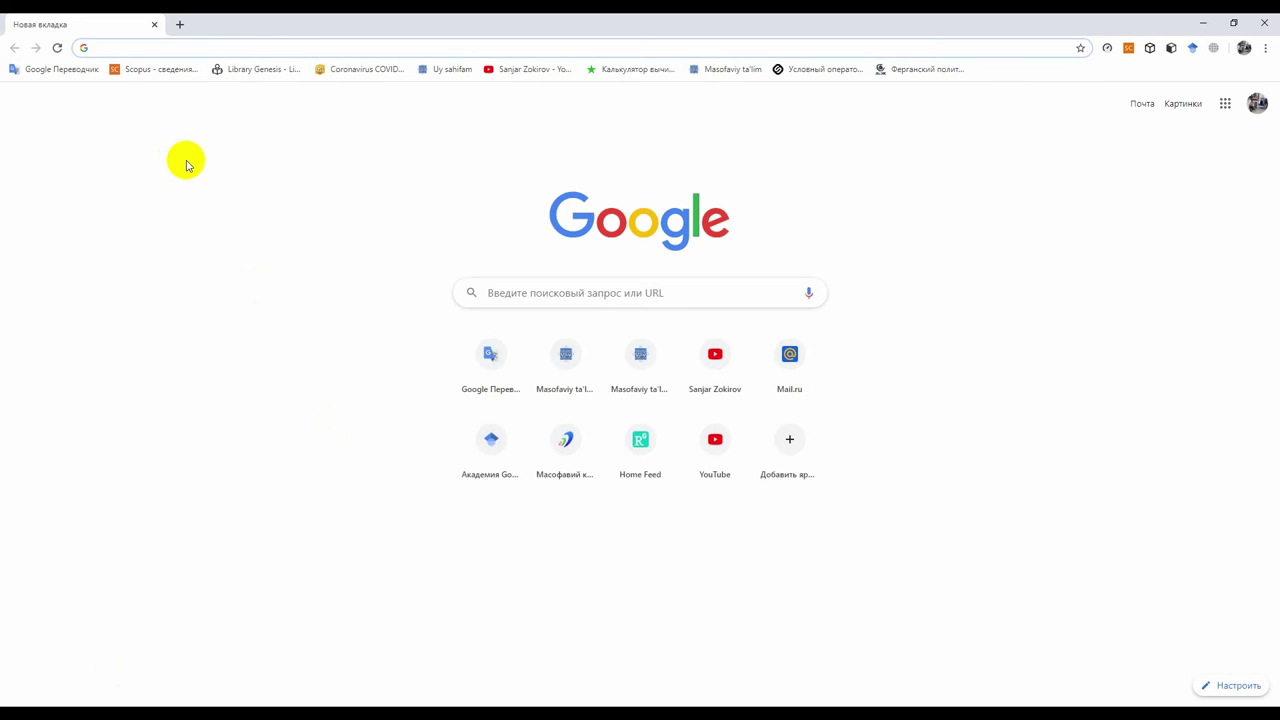
Search Google for 'шрифты для unity'.
text(ш)
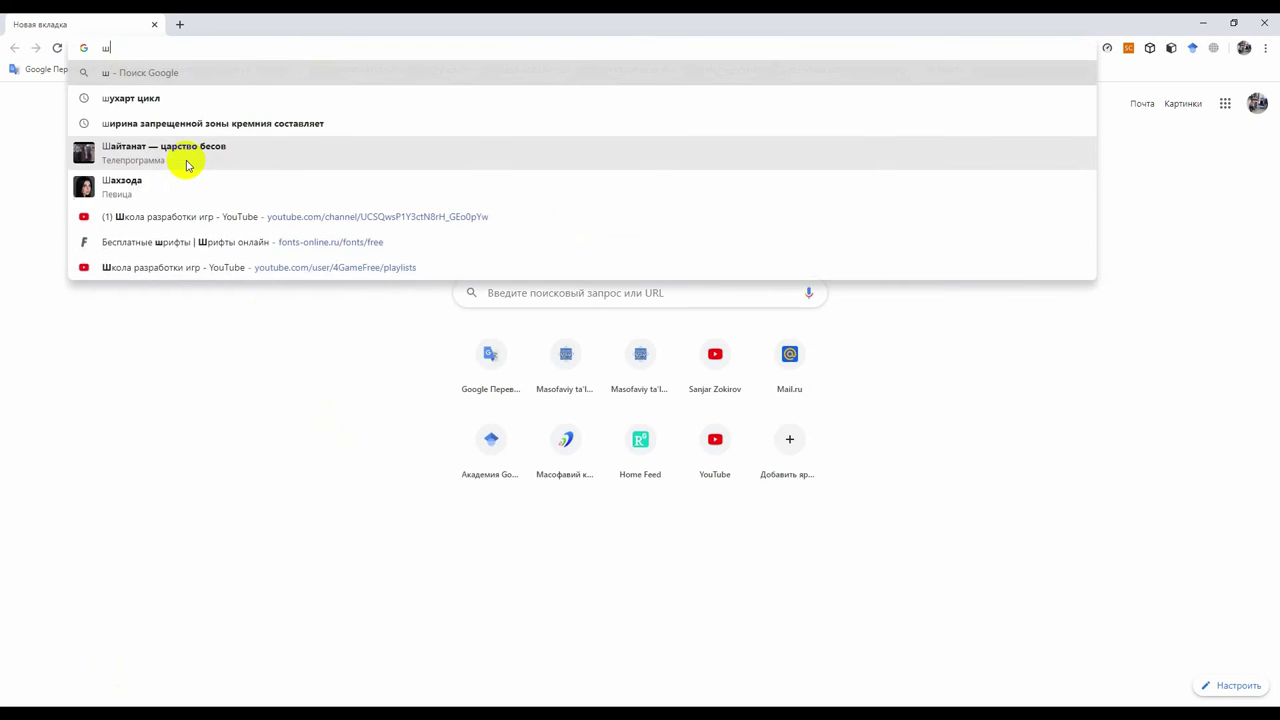
text(ри)
key(BackSpace)
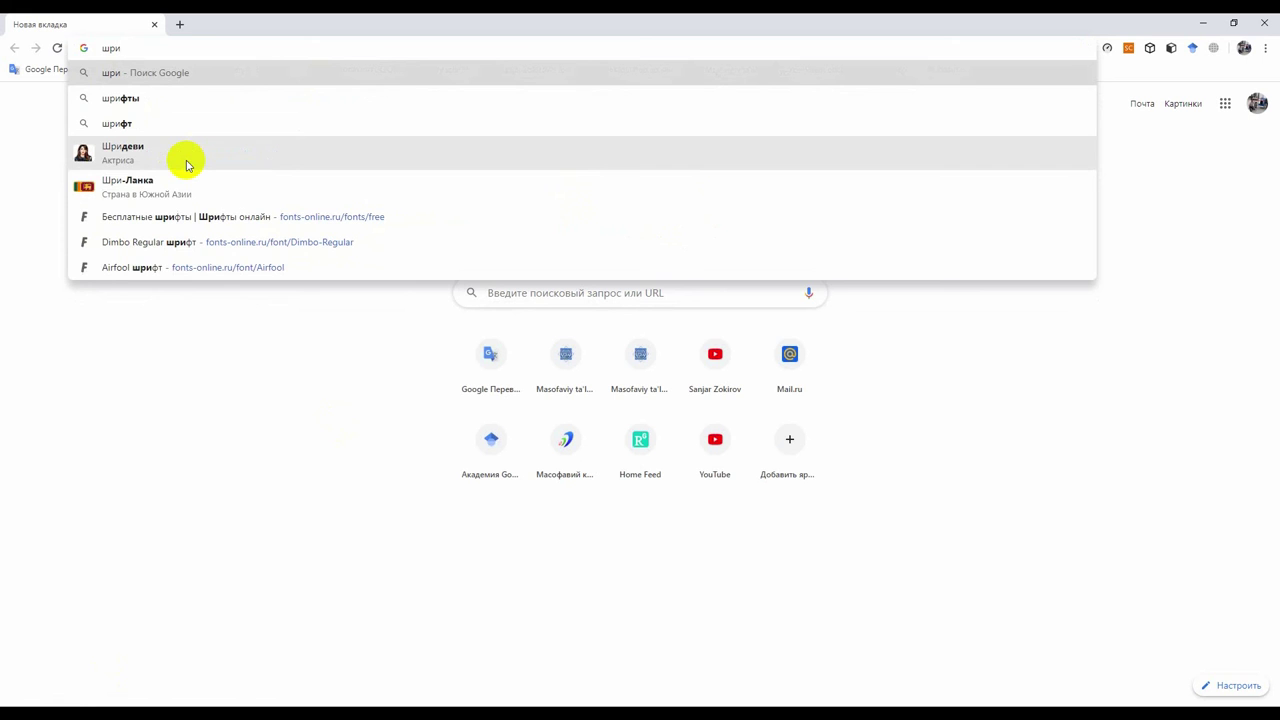
text(фты )
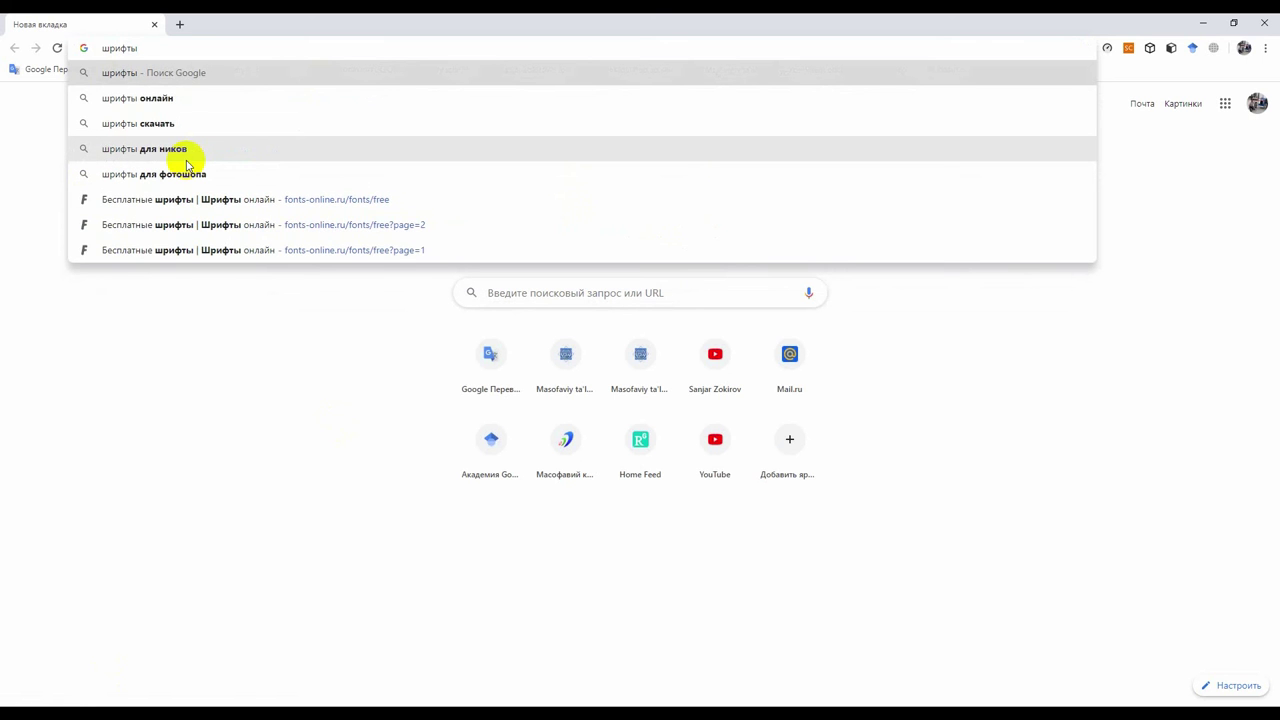
text(д)
text(ля)
key(BackSpace)
key(BackSpace)
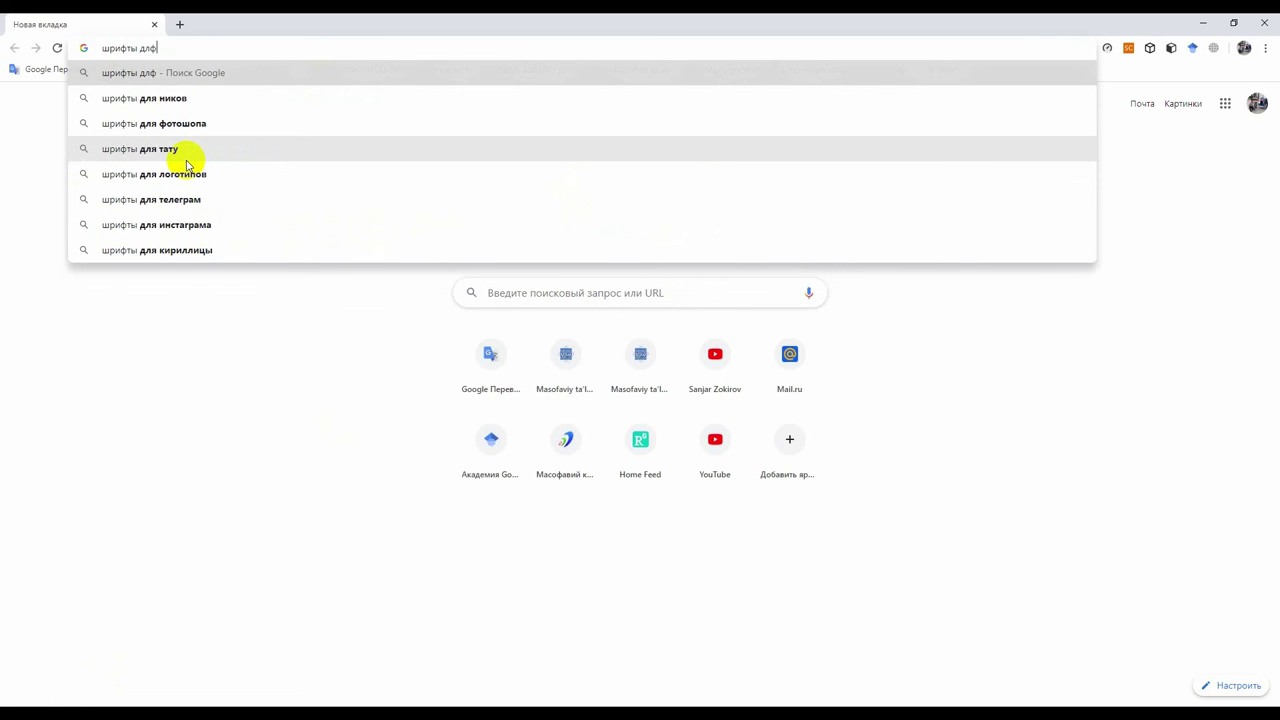
text(я )
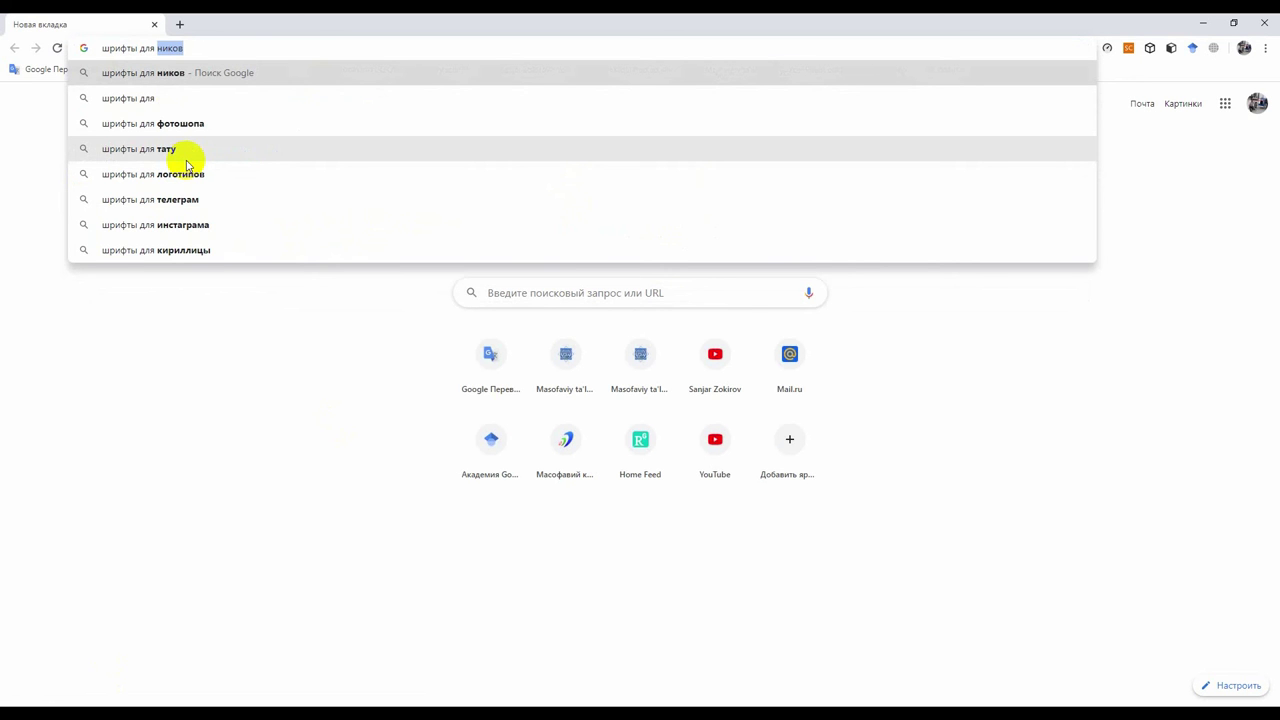
text(uni)
key(Return)
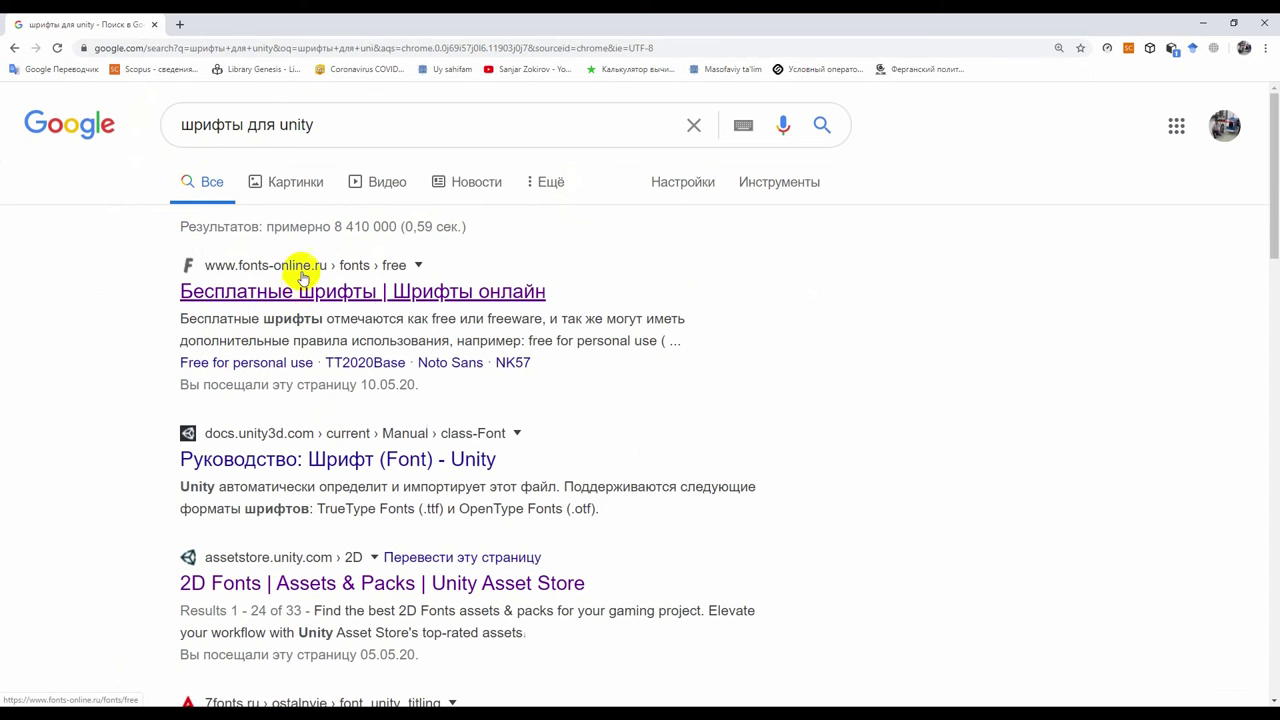
Browse the fonts-online.ru free fonts list and go to the Typesauce font page.
click(302, 298)
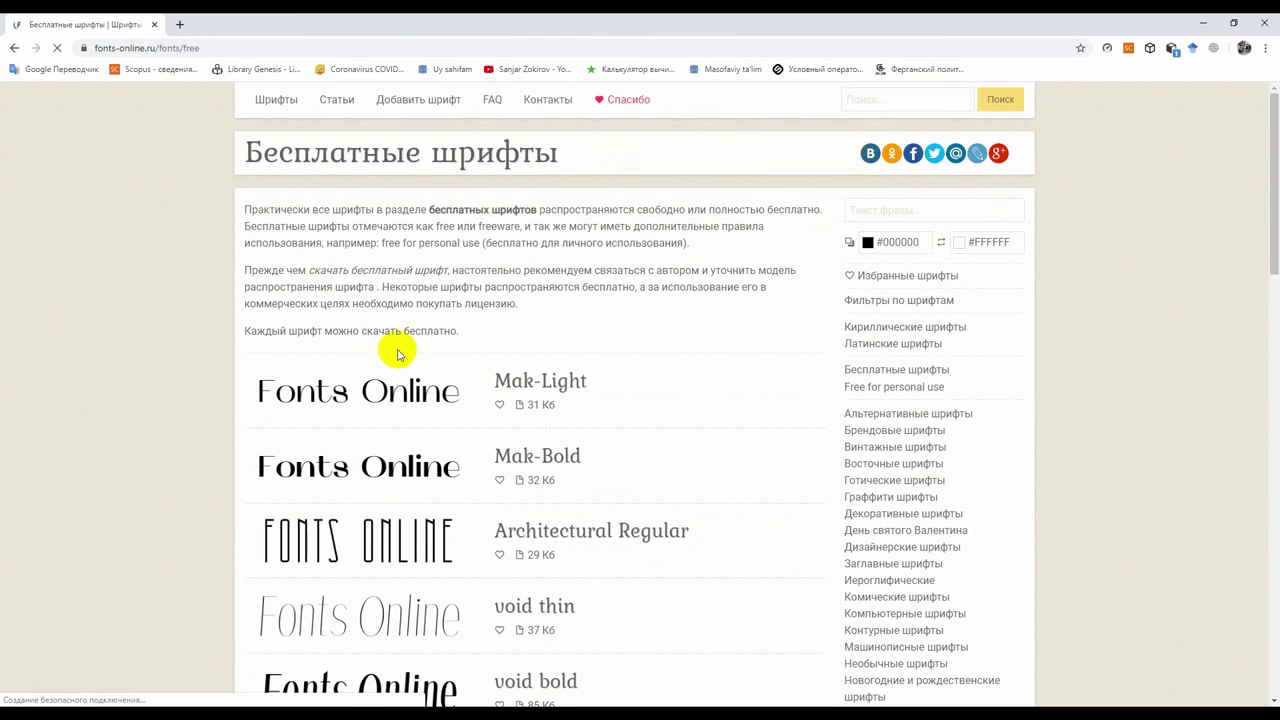
scroll(644, 437, down, 1)
scroll(646, 440, down, 2)
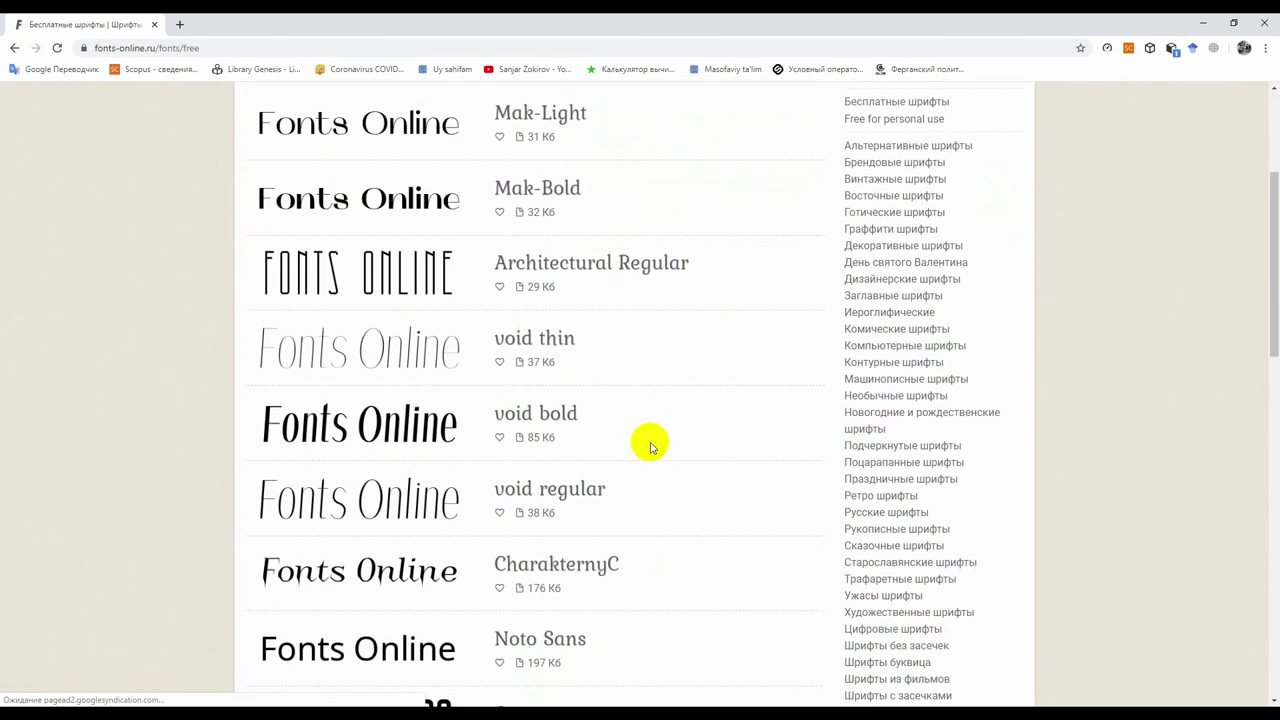
scroll(648, 444, down, 3)
scroll(652, 448, down, 2)
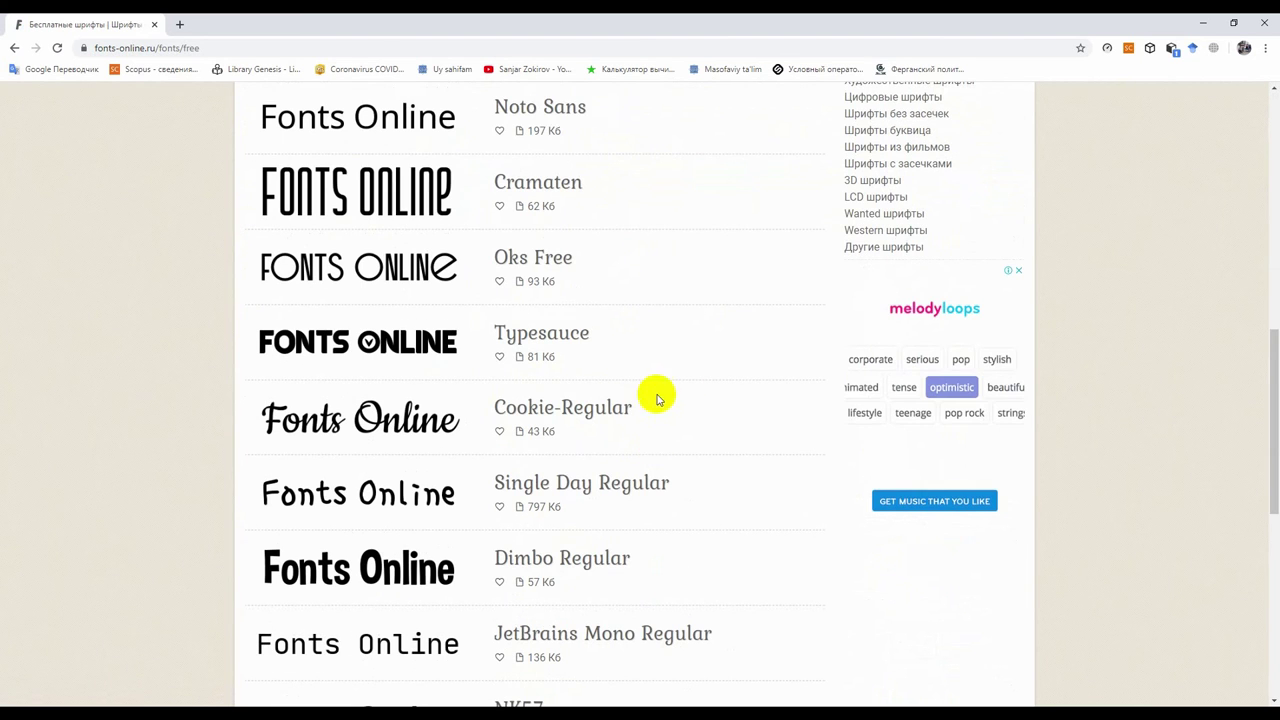
scroll(633, 389, down, 1)
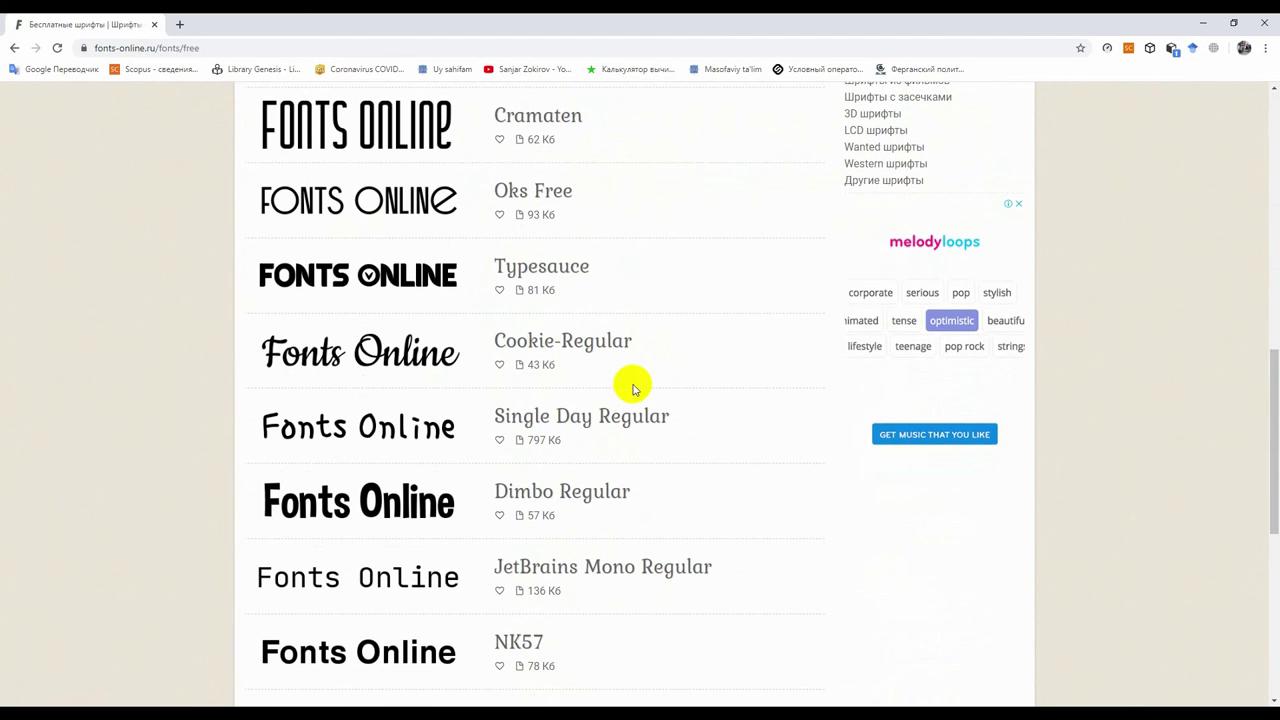
click(531, 267)
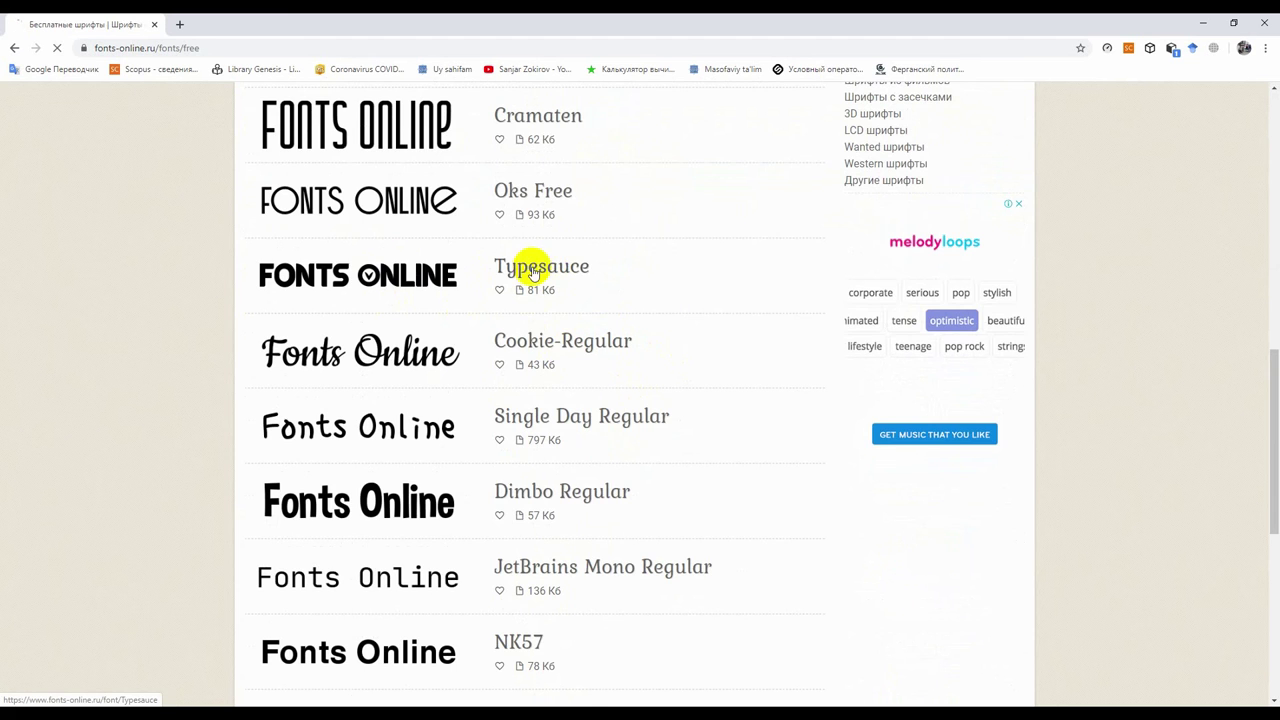
Pass the reCAPTCHA check and download the Typesauce font as 19104.ttf.
scroll(525, 425, down, 2)
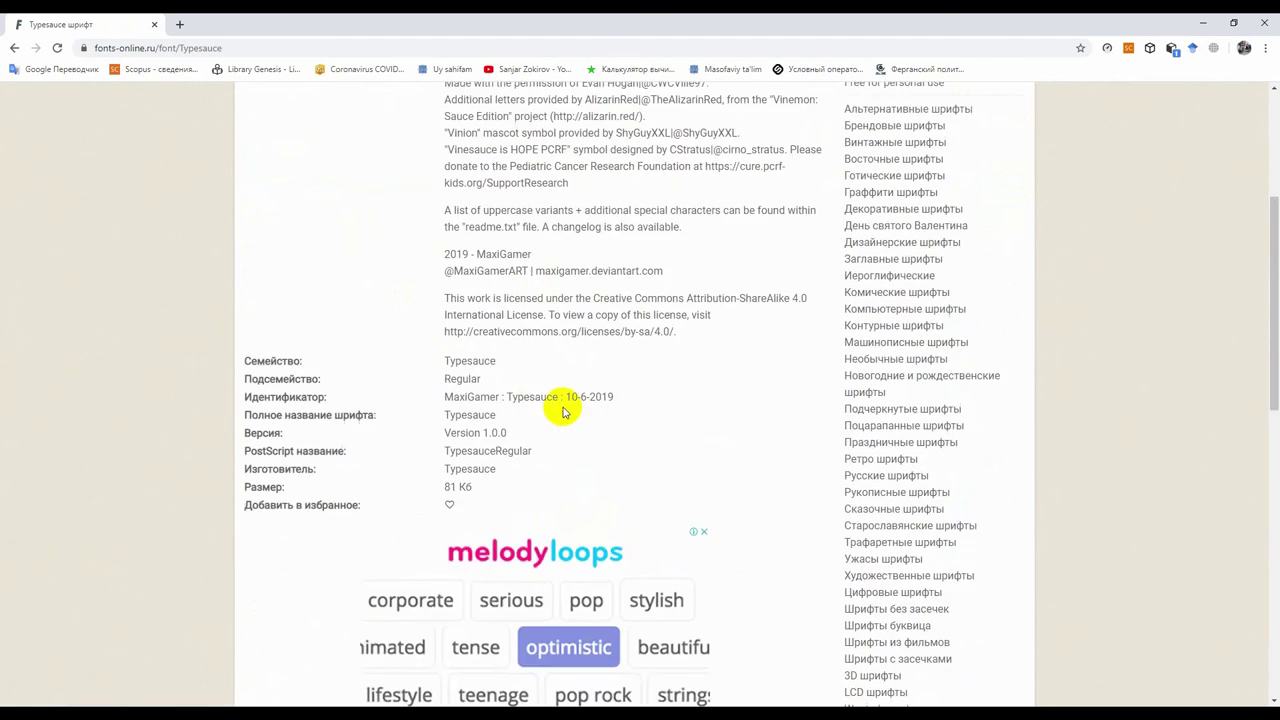
scroll(566, 410, down, 4)
scroll(568, 412, down, 2)
scroll(568, 412, down, 2)
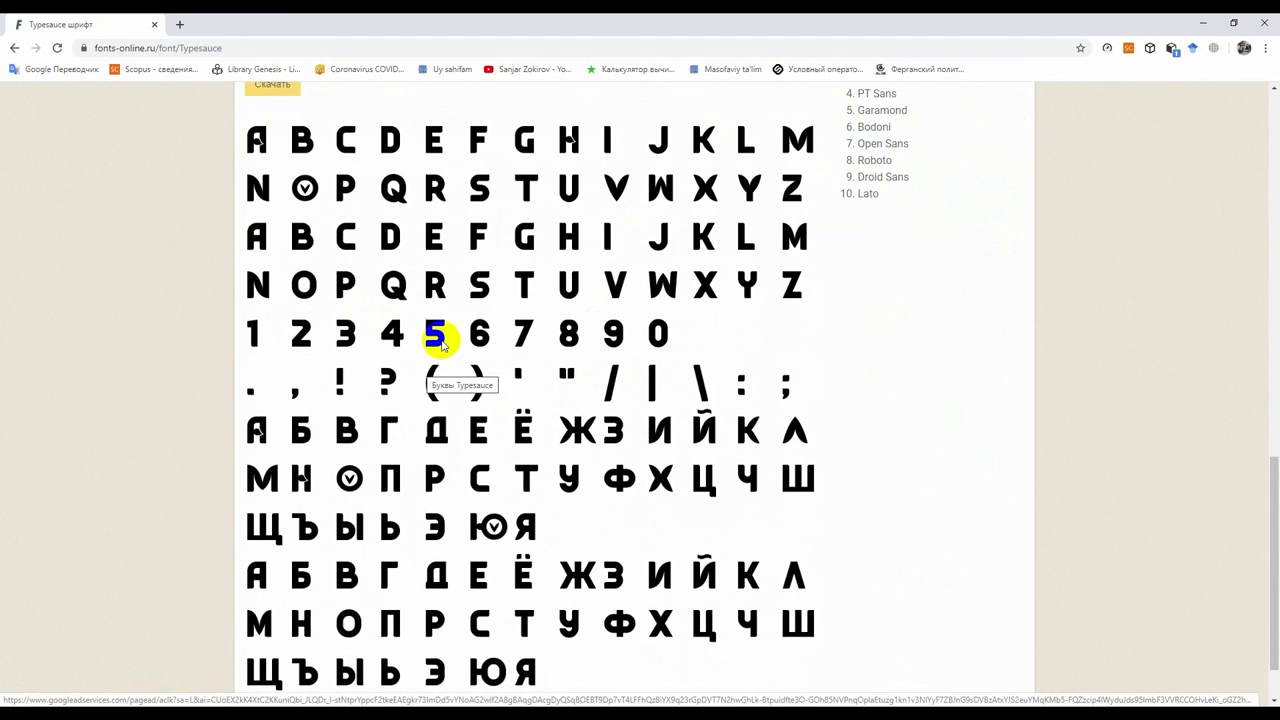
scroll(487, 330, down, 1)
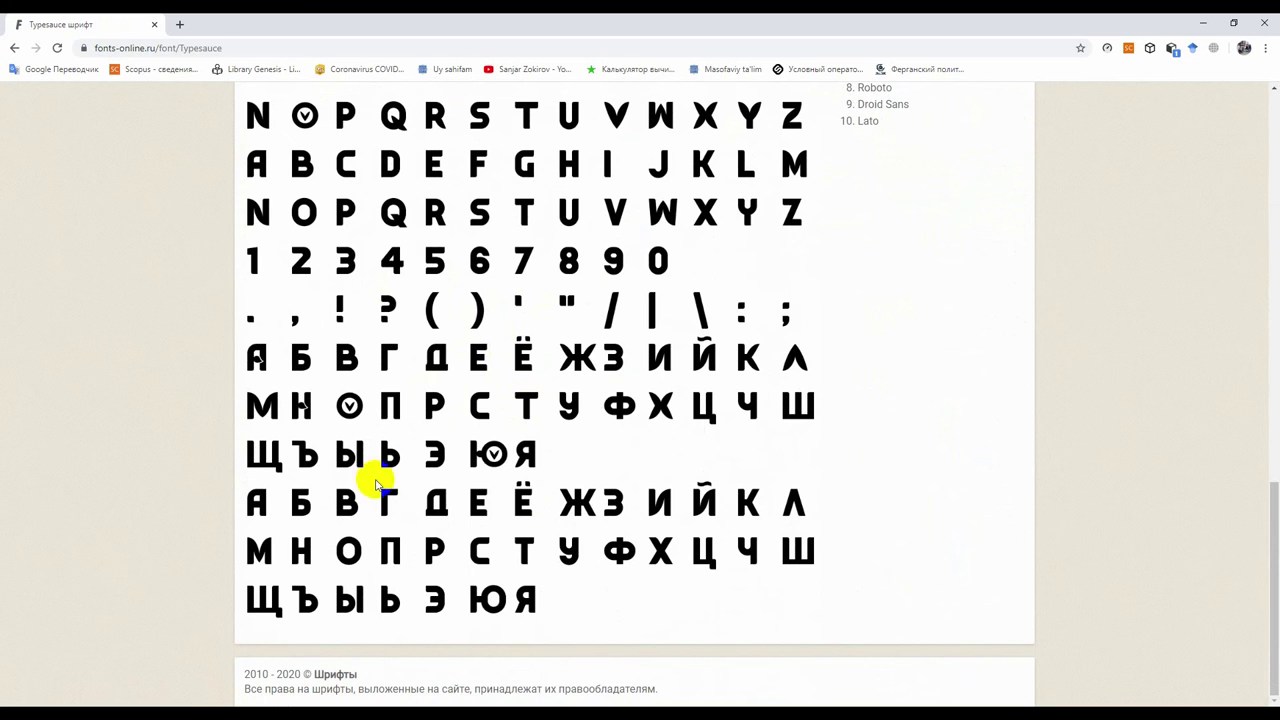
scroll(557, 488, up, 3)
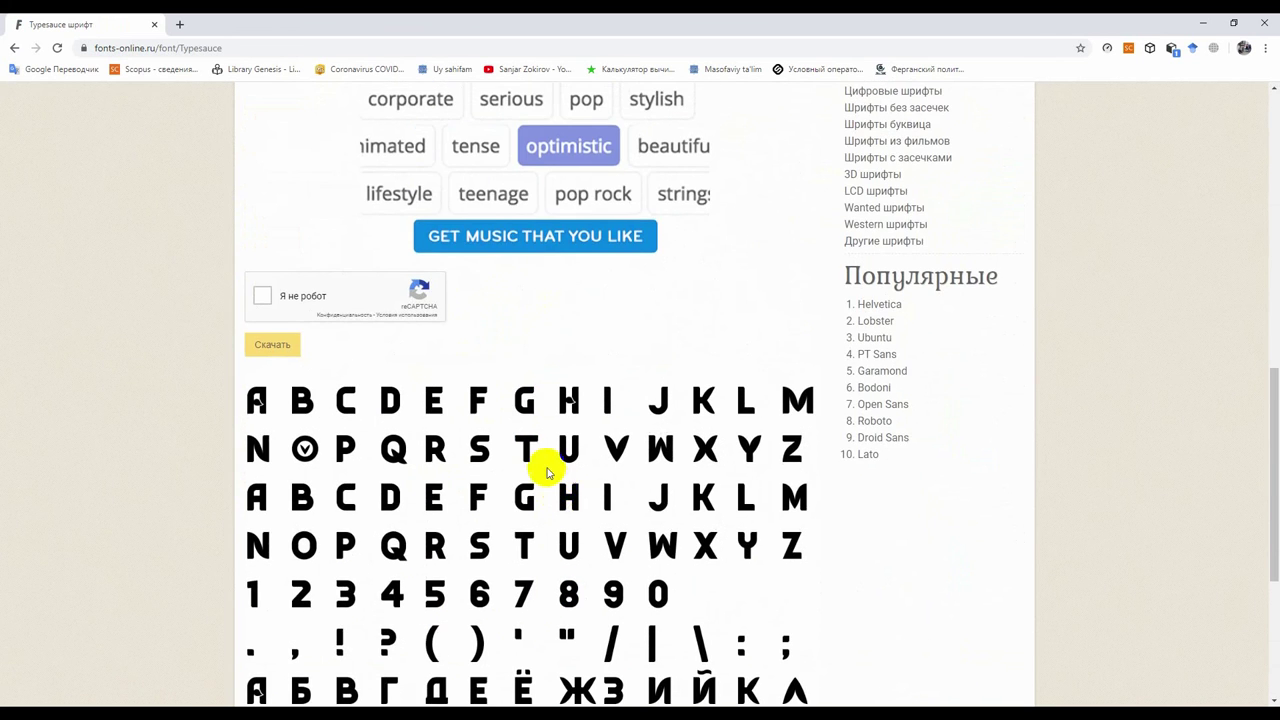
scroll(541, 461, down, 3)
scroll(539, 462, up, 3)
scroll(420, 450, up, 4)
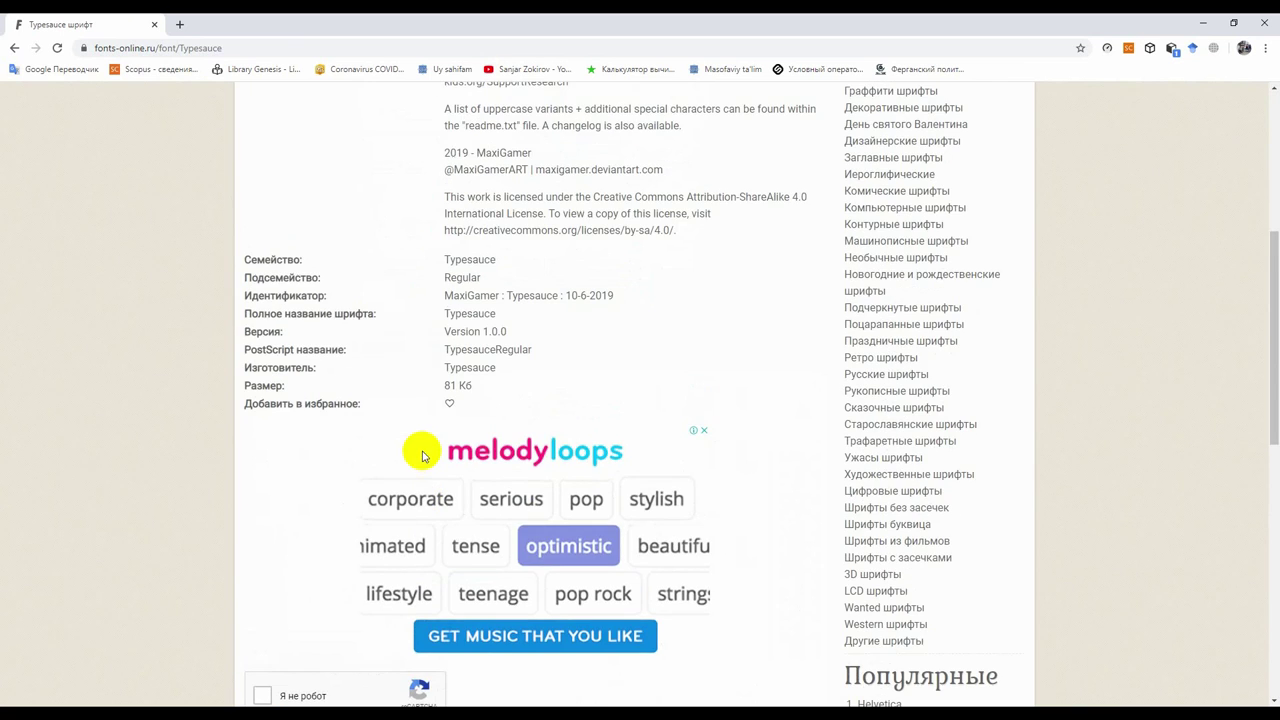
scroll(422, 456, down, 3)
click(258, 436)
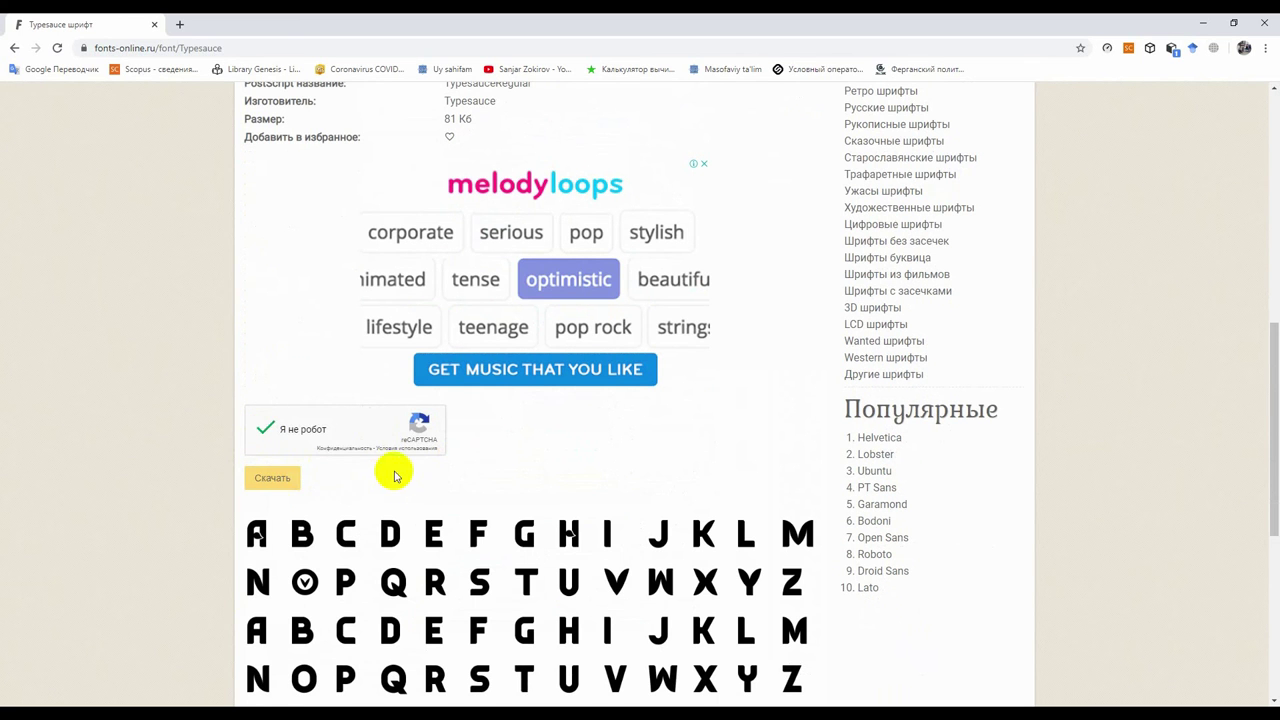
scroll(496, 506, down, 2)
click(284, 290)
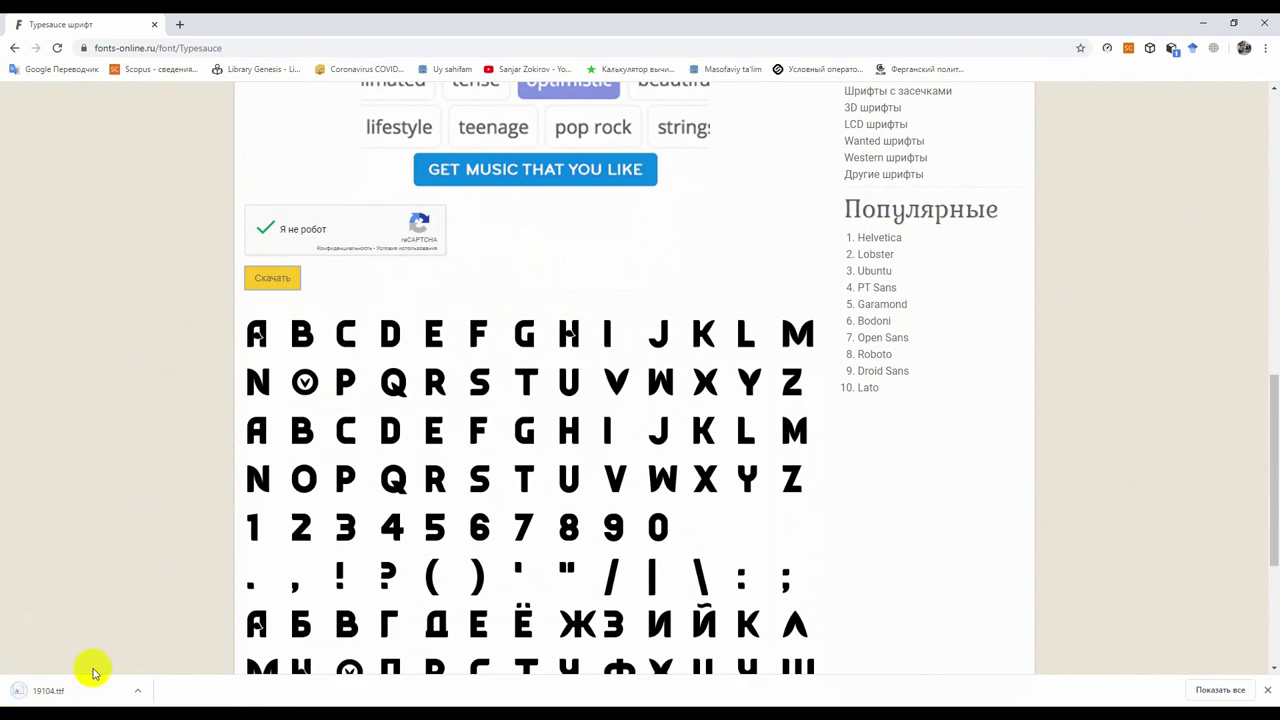
click(140, 690)
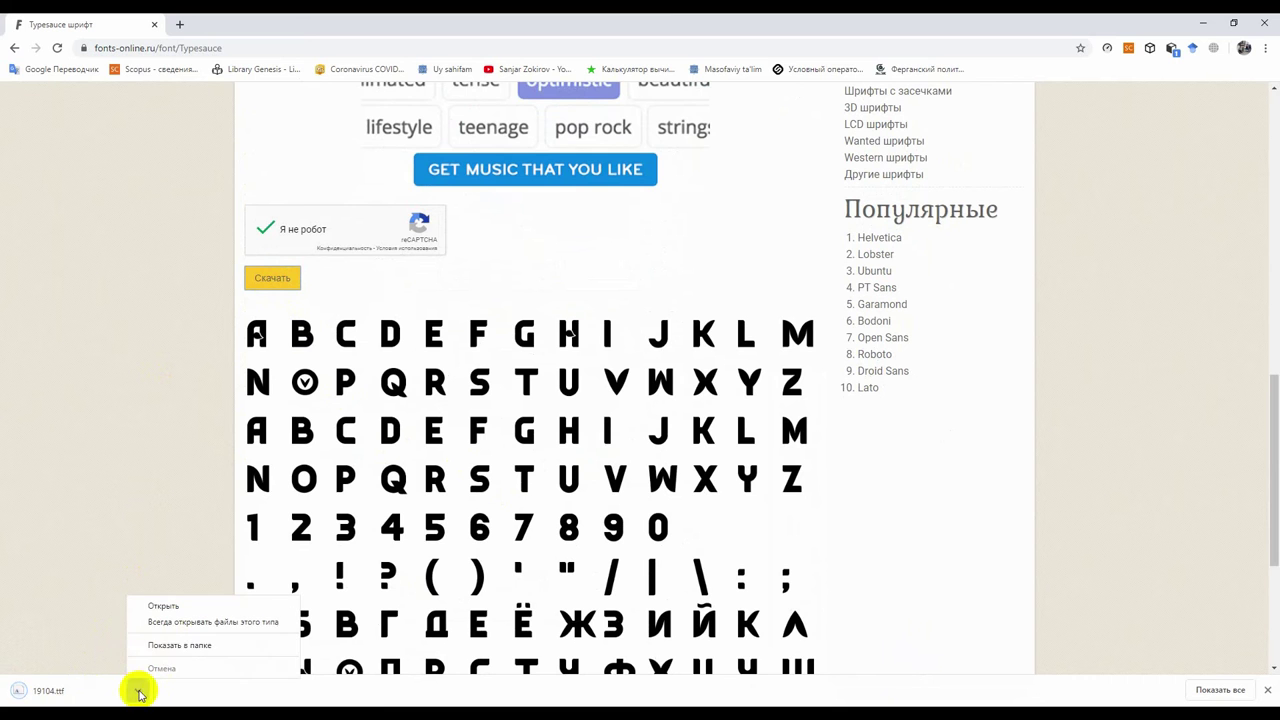
Show 19104.ttf in the Downloads folder and drag it into Unity's Assets panel.
click(181, 648)
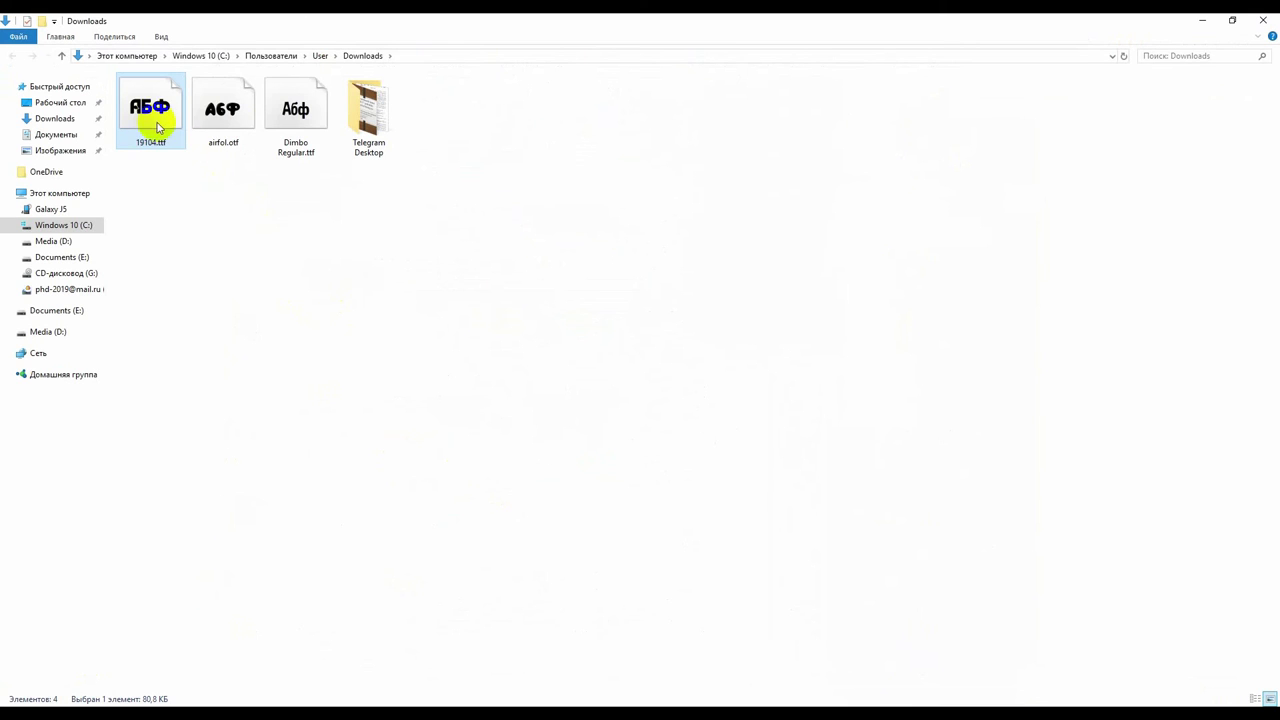
mouse_move(152, 122)
mouse_down()
mouse_move(429, 440)
mouse_move(550, 706)
mouse_move(571, 697)
mouse_move(571, 719)
mouse_move(465, 600)
mouse_move(310, 586)
mouse_up()
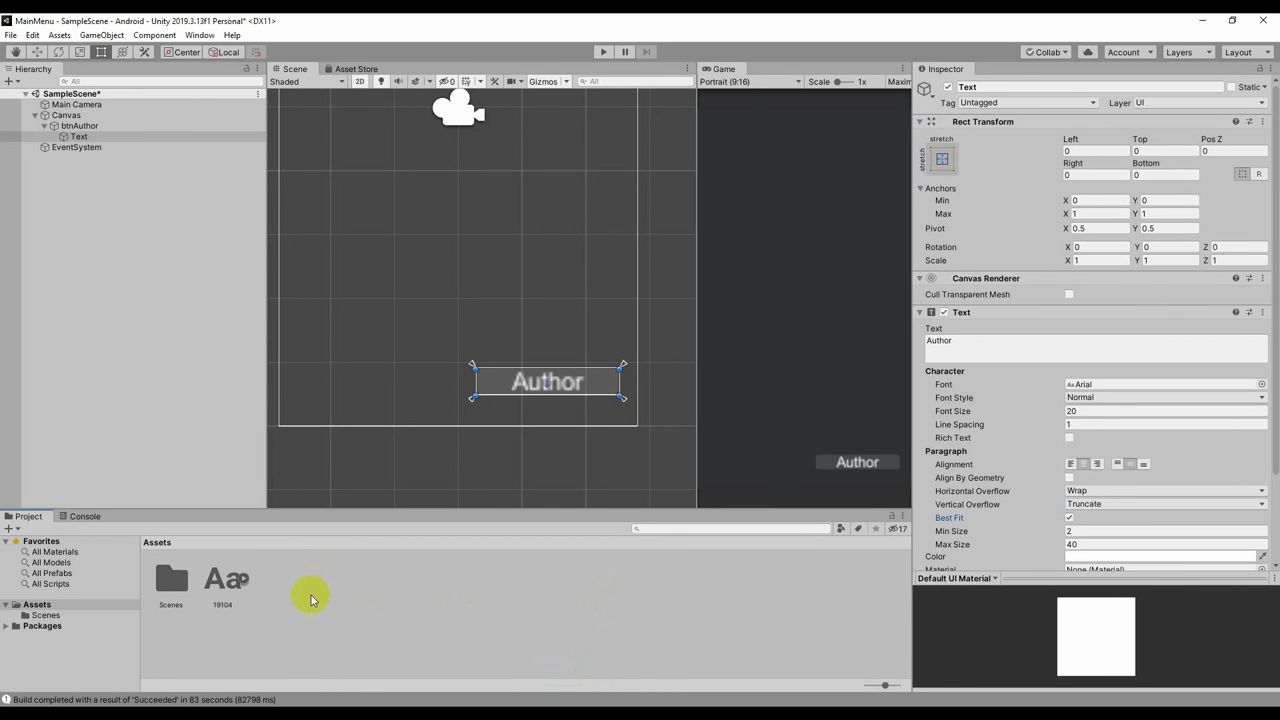
Create a new folder named Fonts in the Assets panel.
right_click(305, 582)
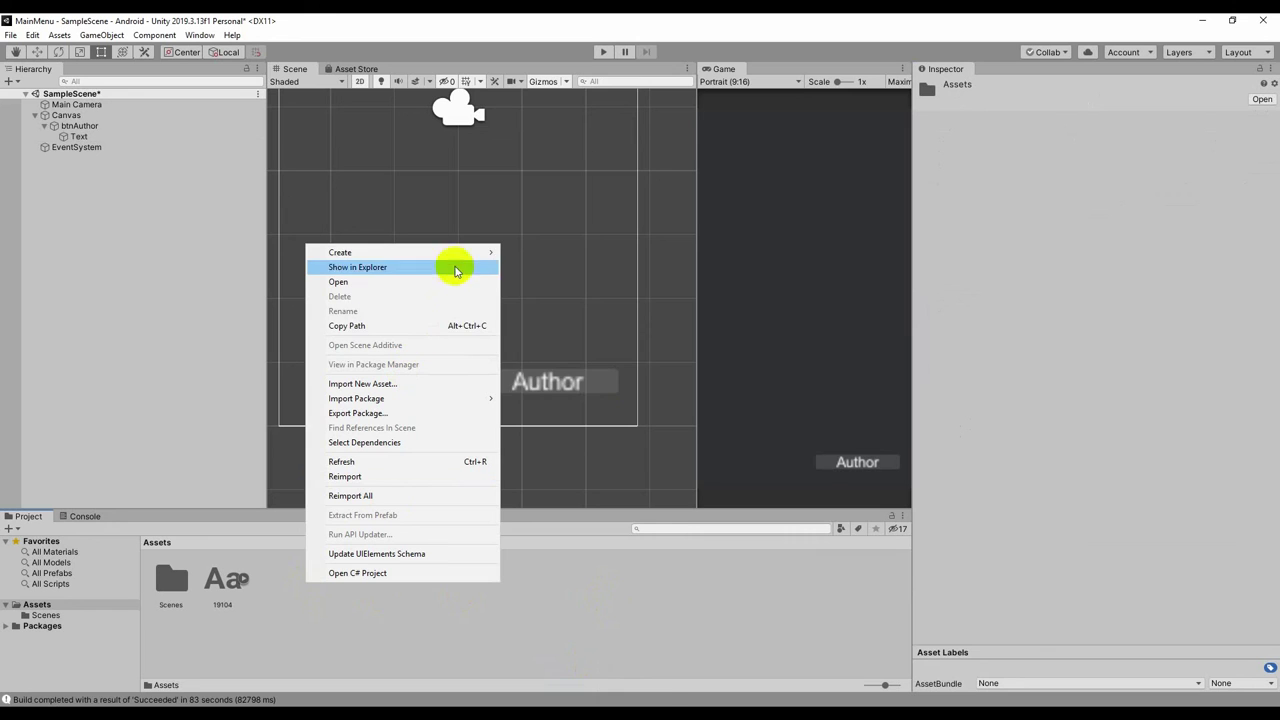
mouse_move(463, 252)
click(548, 175)
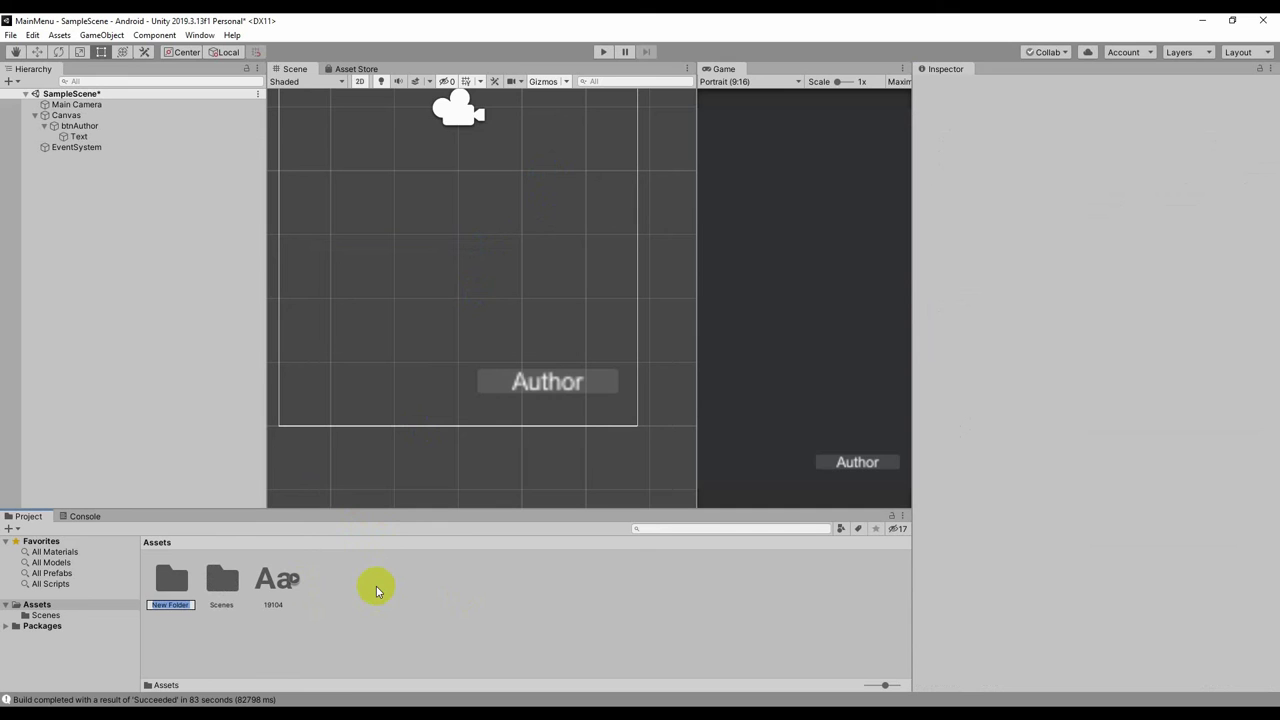
text(Fonts)
key(Return)
Move the 19104 font into the Fonts folder, apply it to the AUTHOR label, and toggle Best Fit.
drag(272, 582, 171, 580)
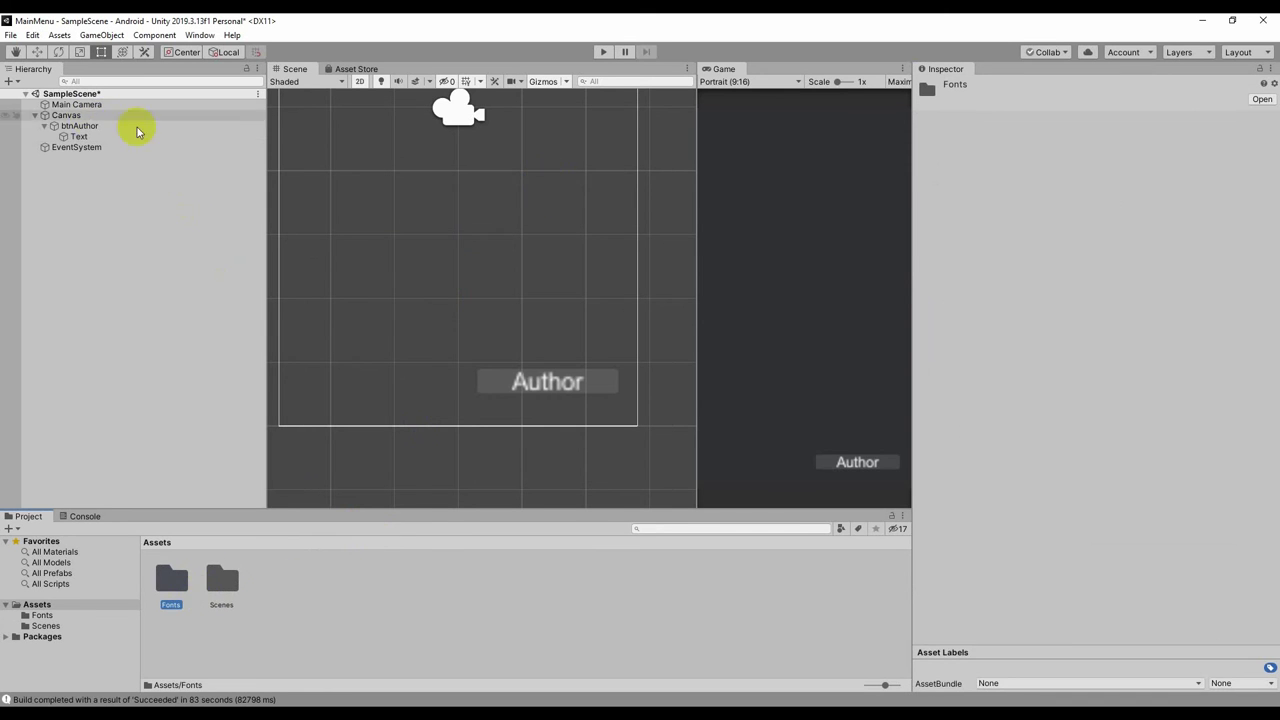
click(79, 137)
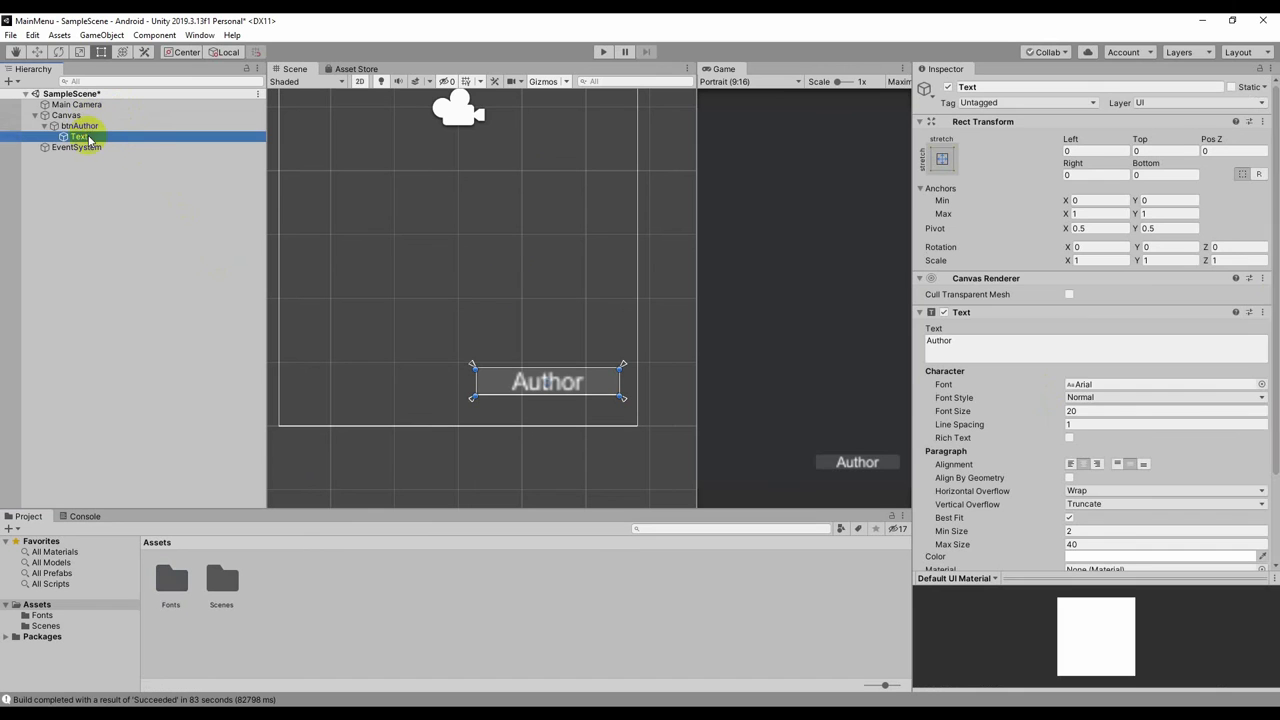
click(1261, 386)
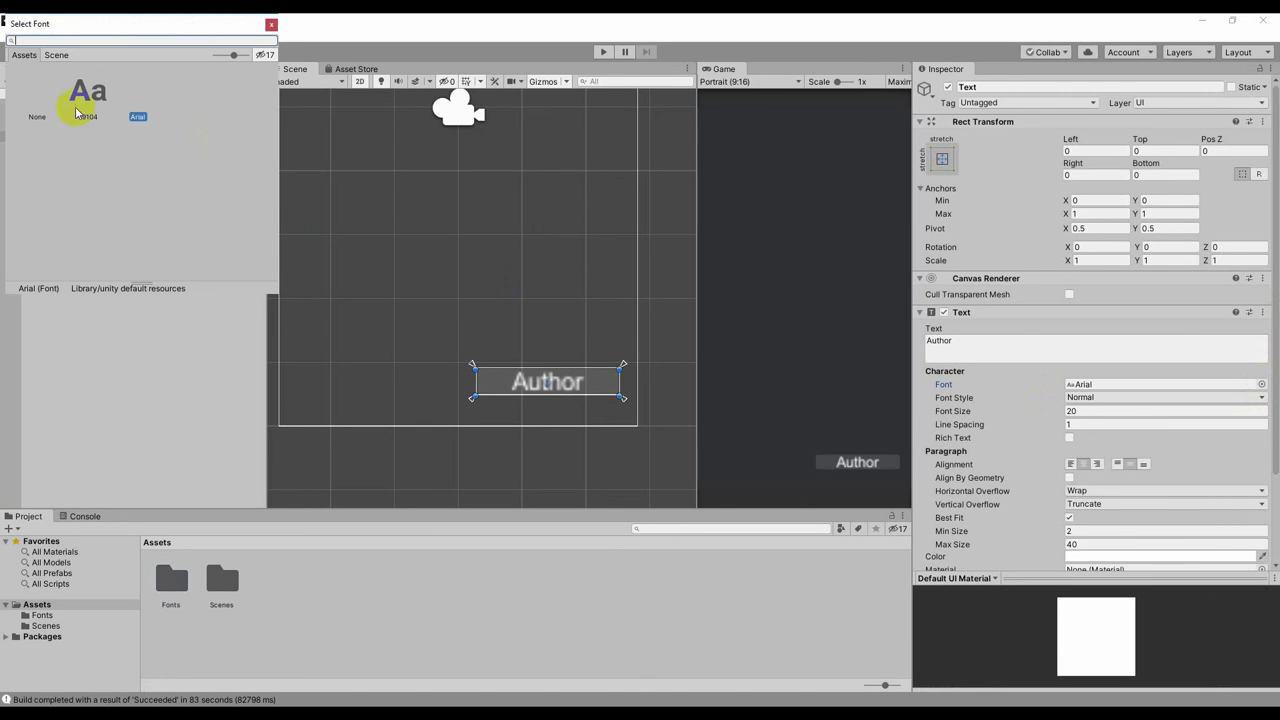
click(88, 114)
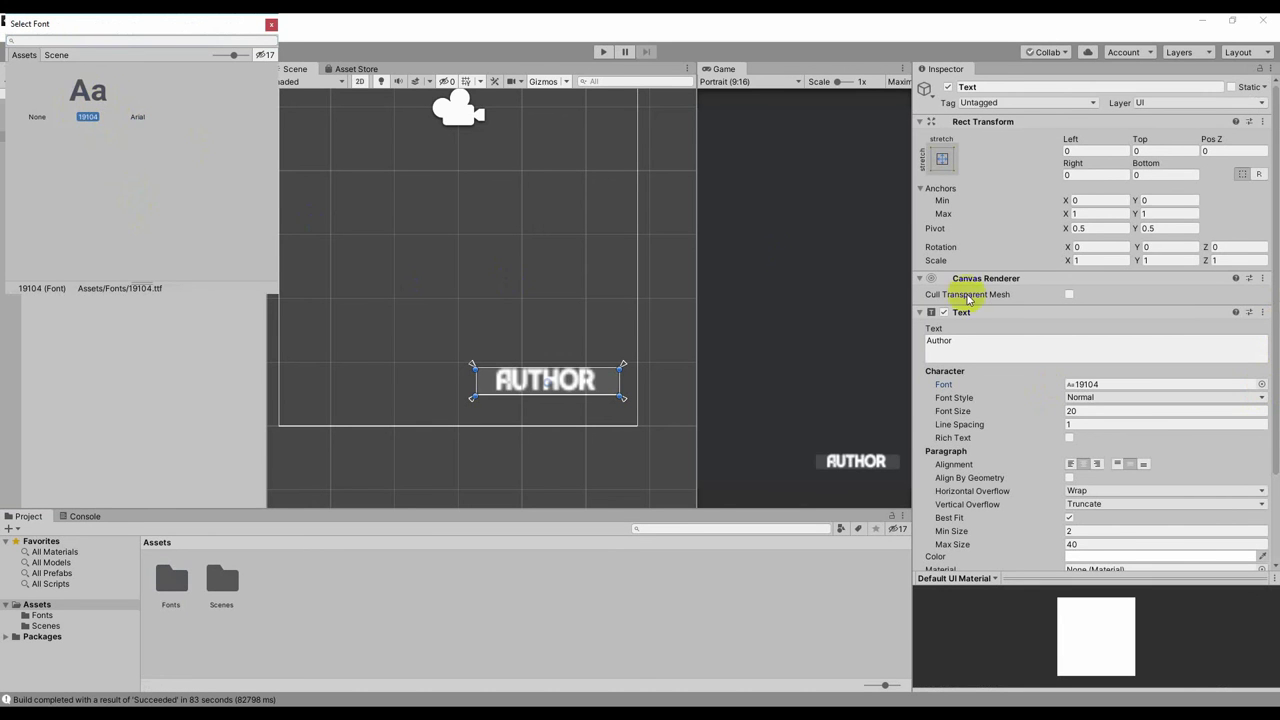
click(323, 361)
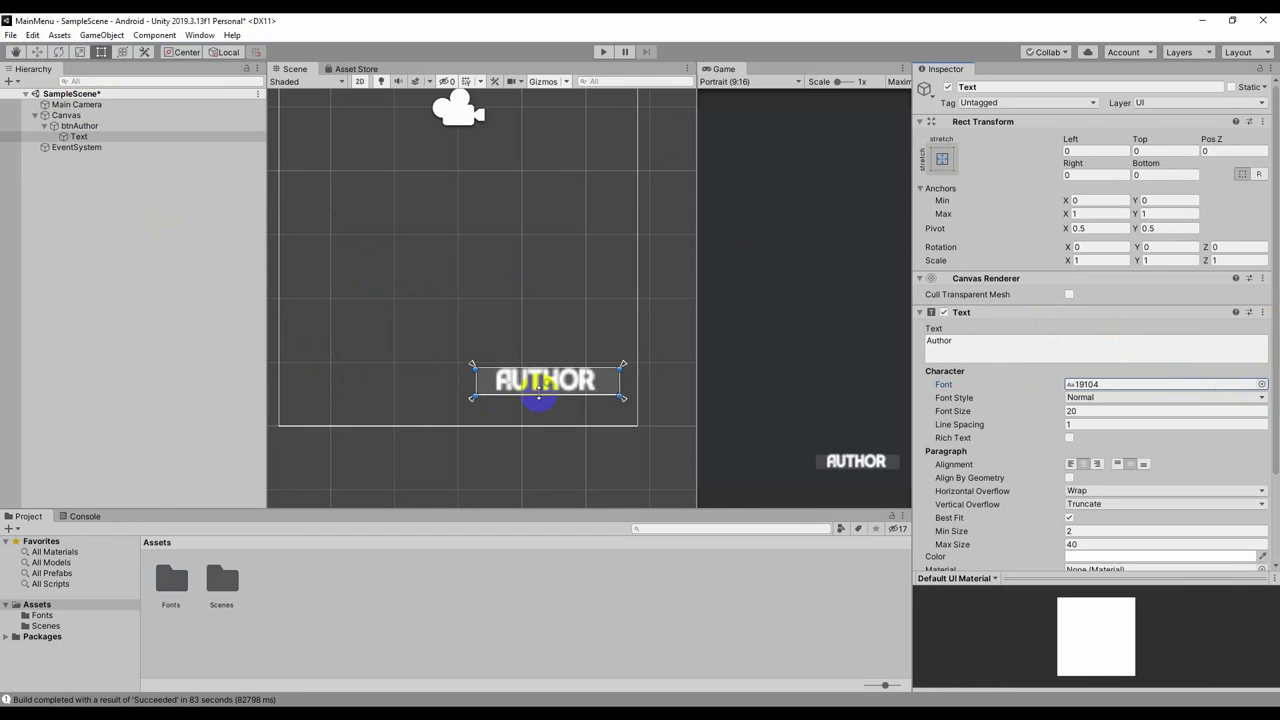
click(1069, 518)
click(1069, 518)
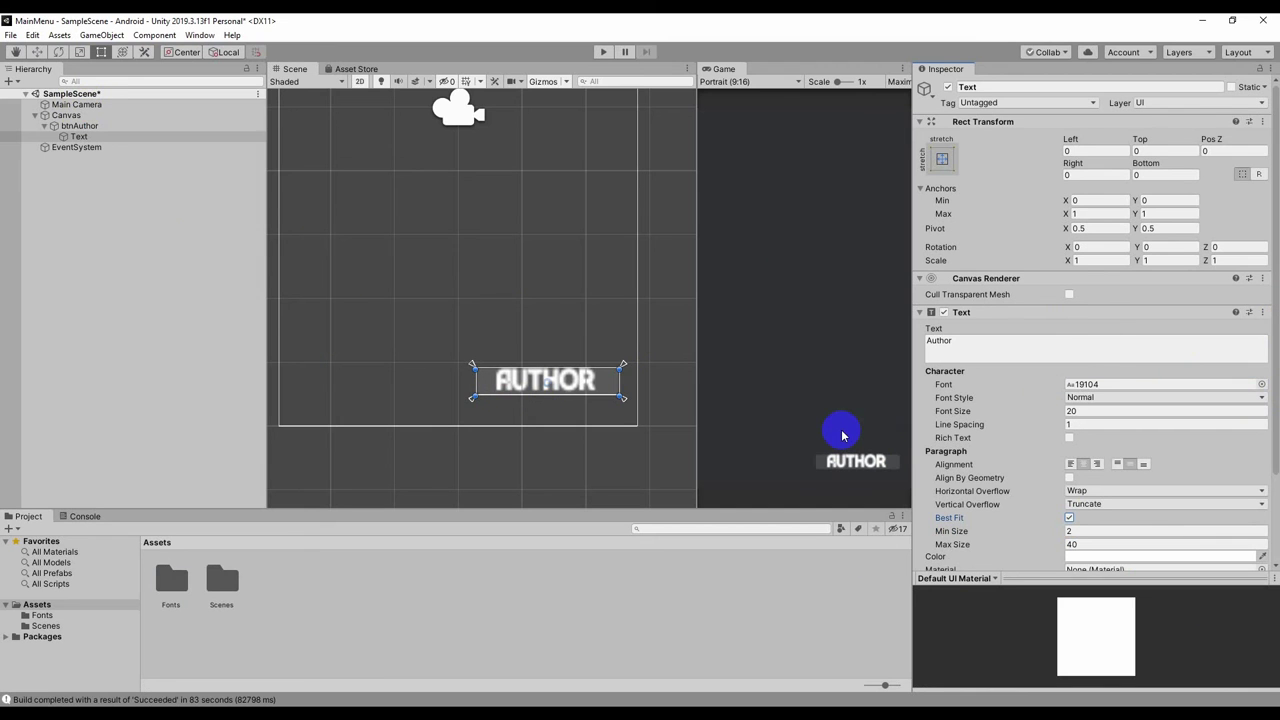
Resize the btnAuthor button to width 160 and height 50.
click(80, 126)
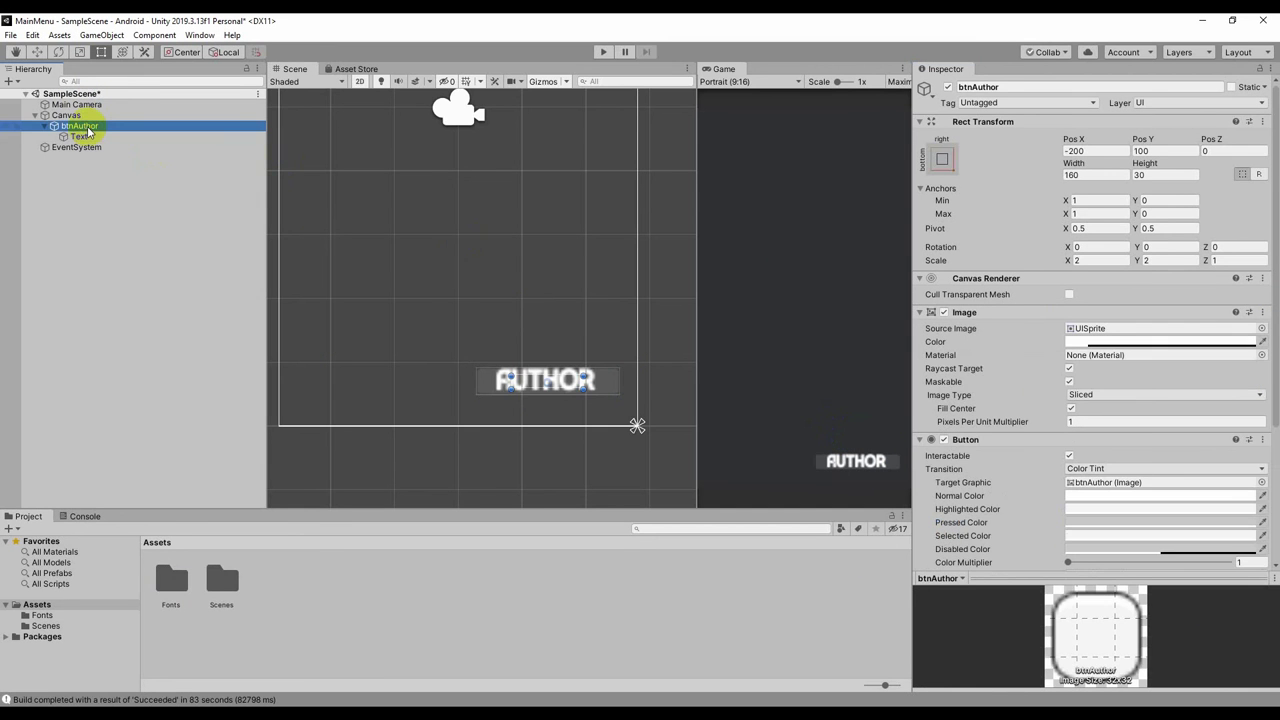
click(566, 313)
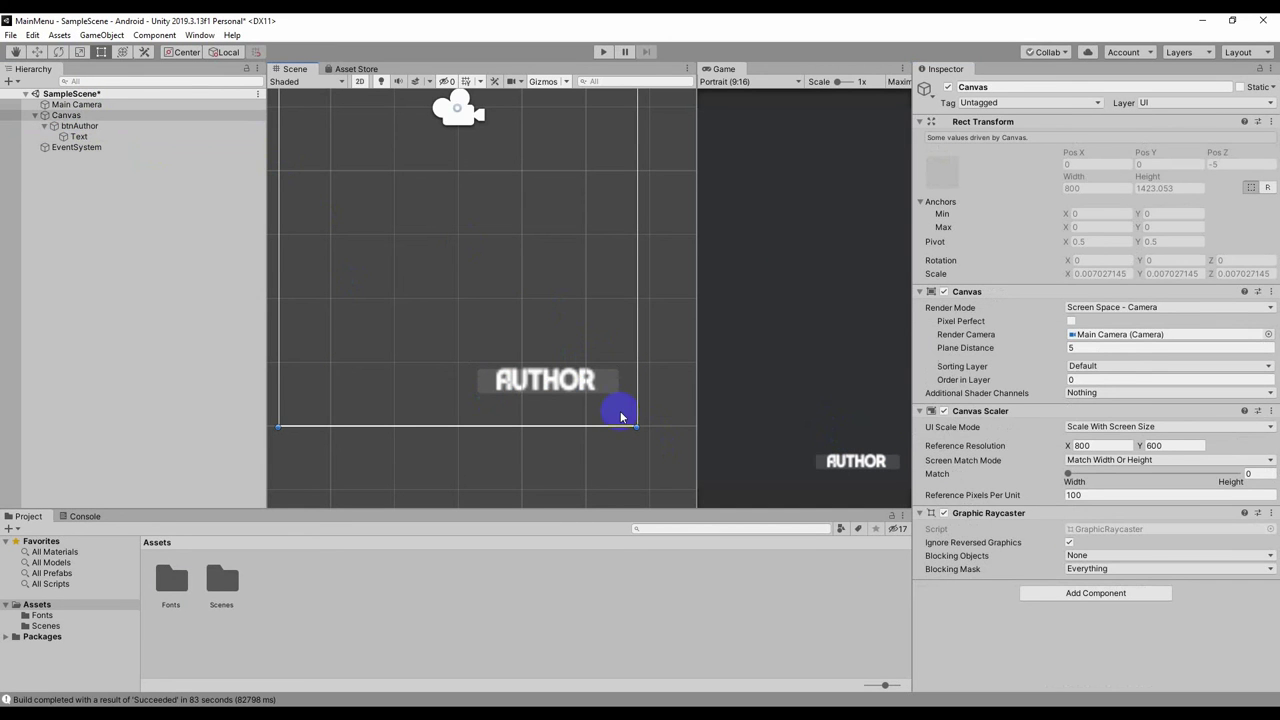
click(604, 383)
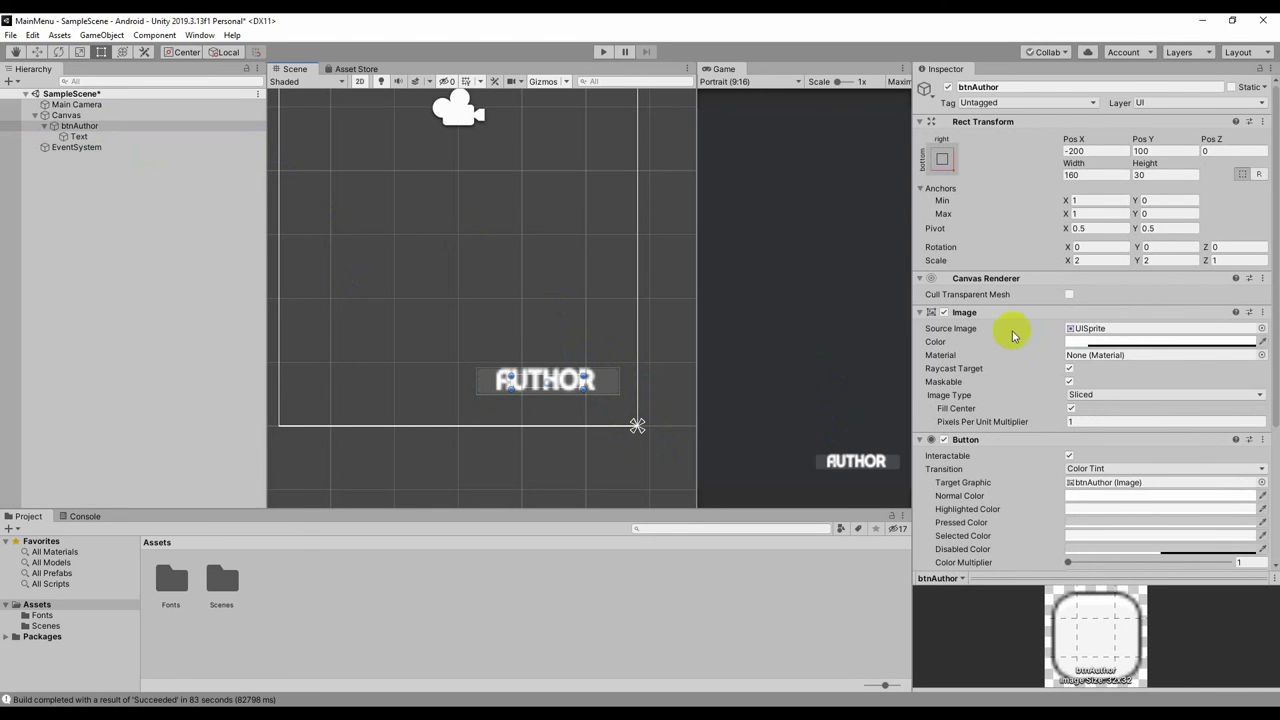
click(1057, 176)
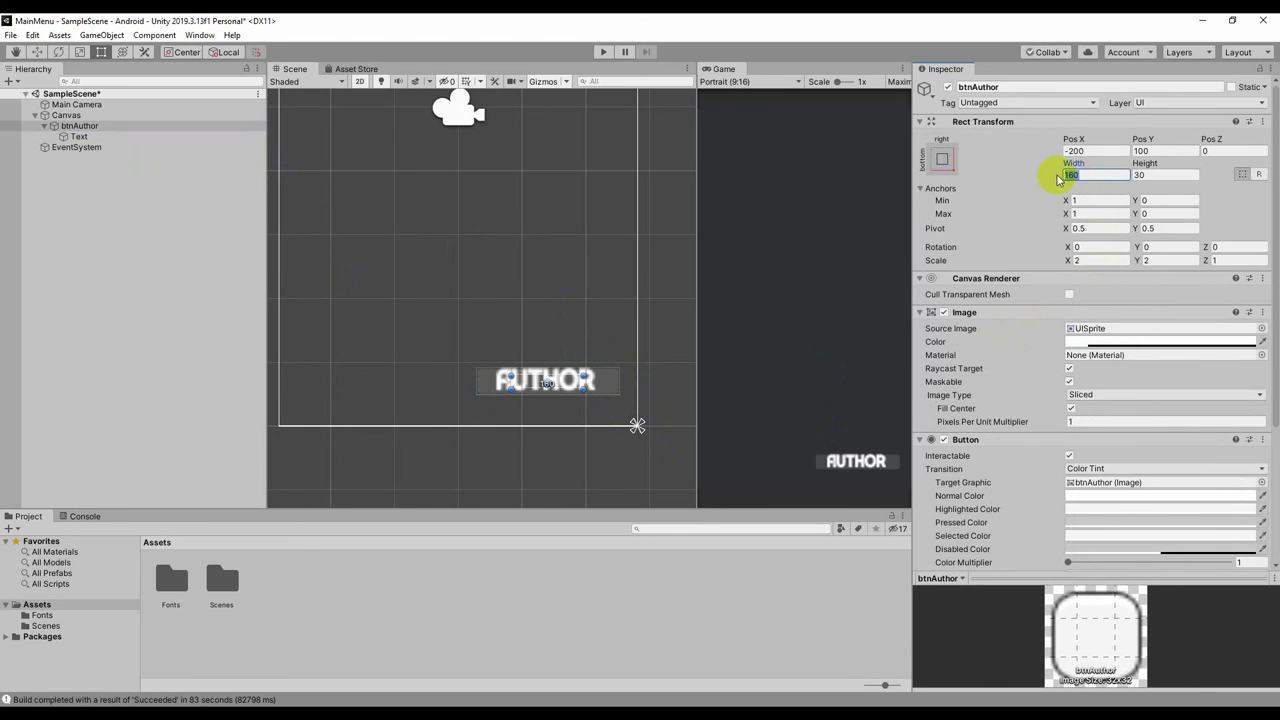
text(20)
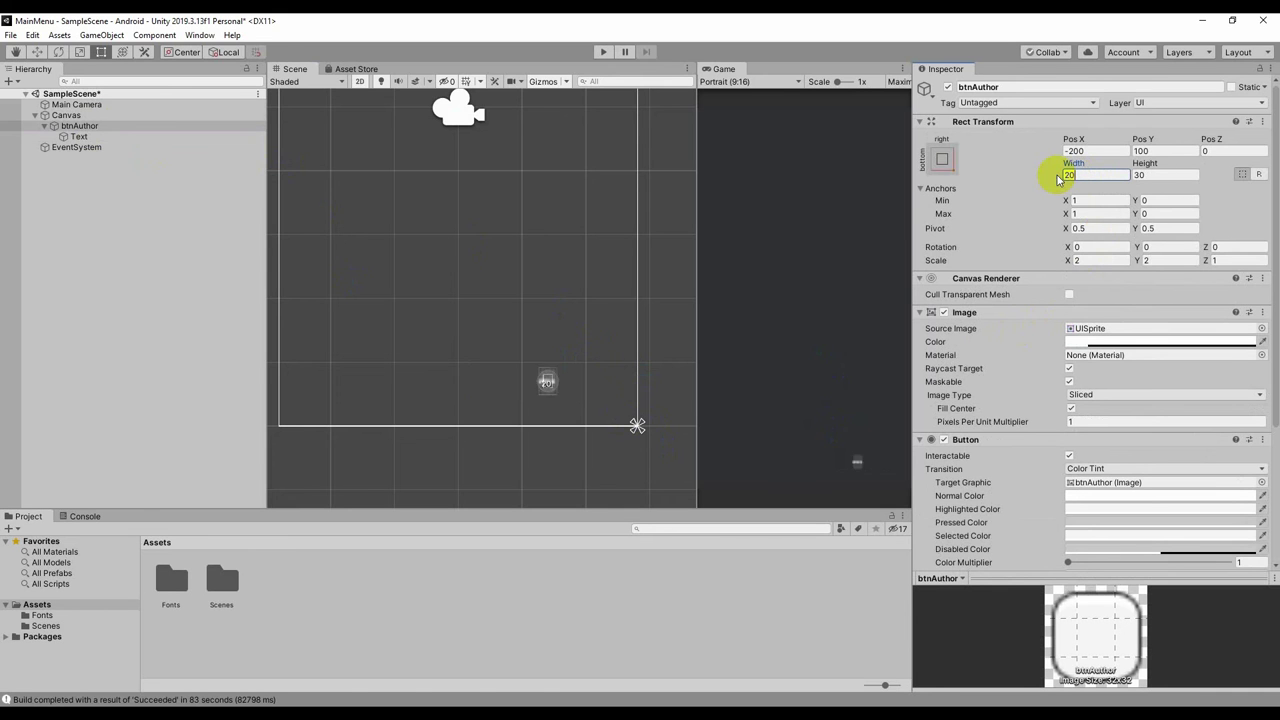
text(0)
key(BackSpace)
key(BackSpace)
key(BackSpace)
text(160)
key(Tab)
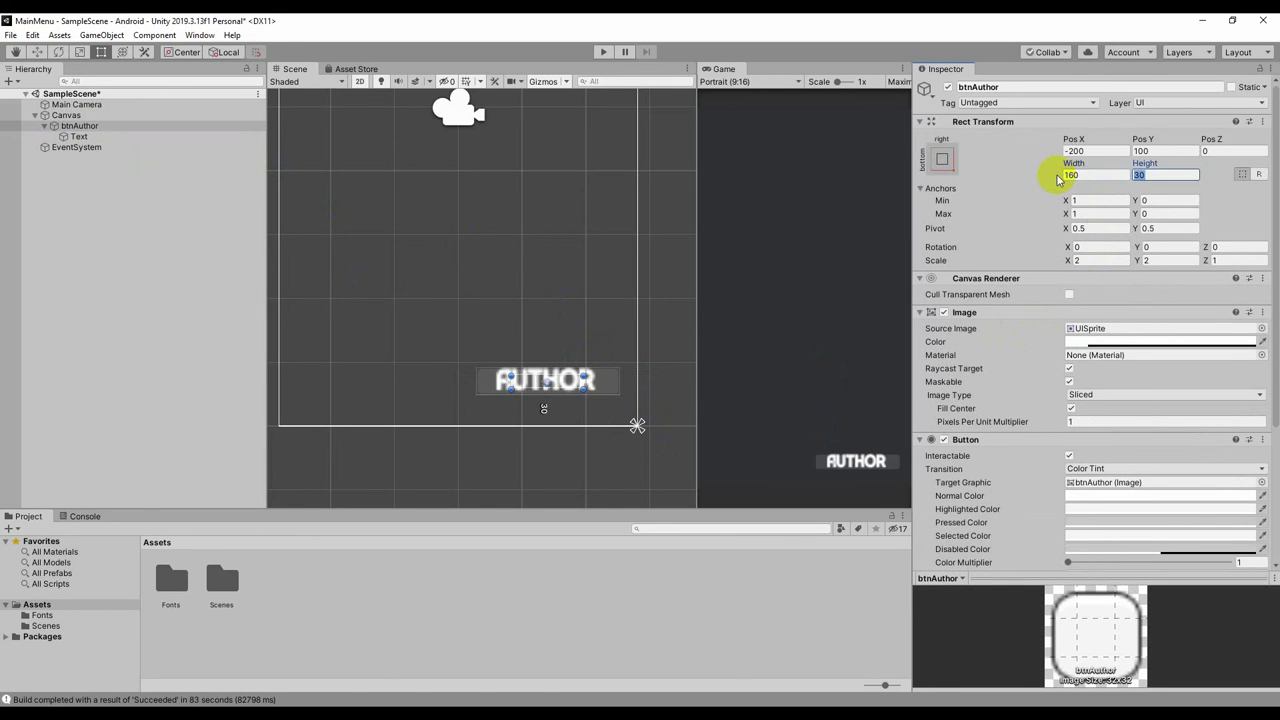
text(50)
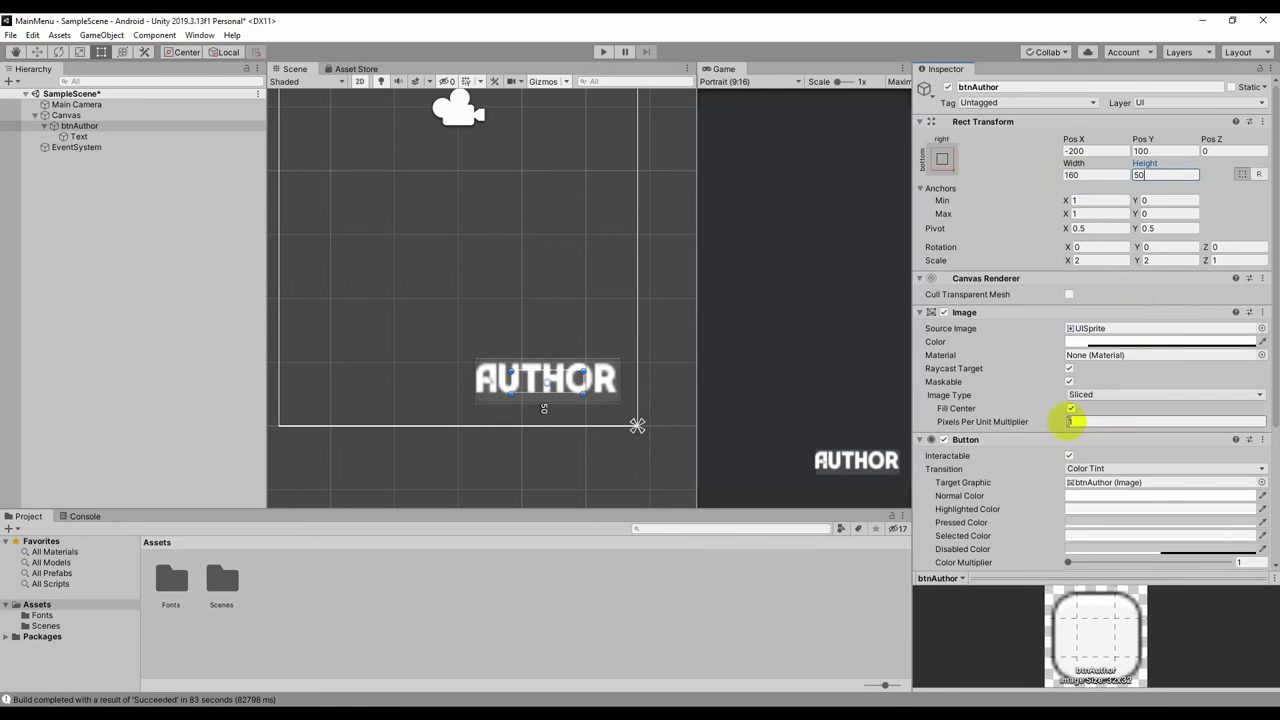
Turn off Best Fit on the AUTHOR label and set its font size to 24.
click(78, 136)
click(1069, 518)
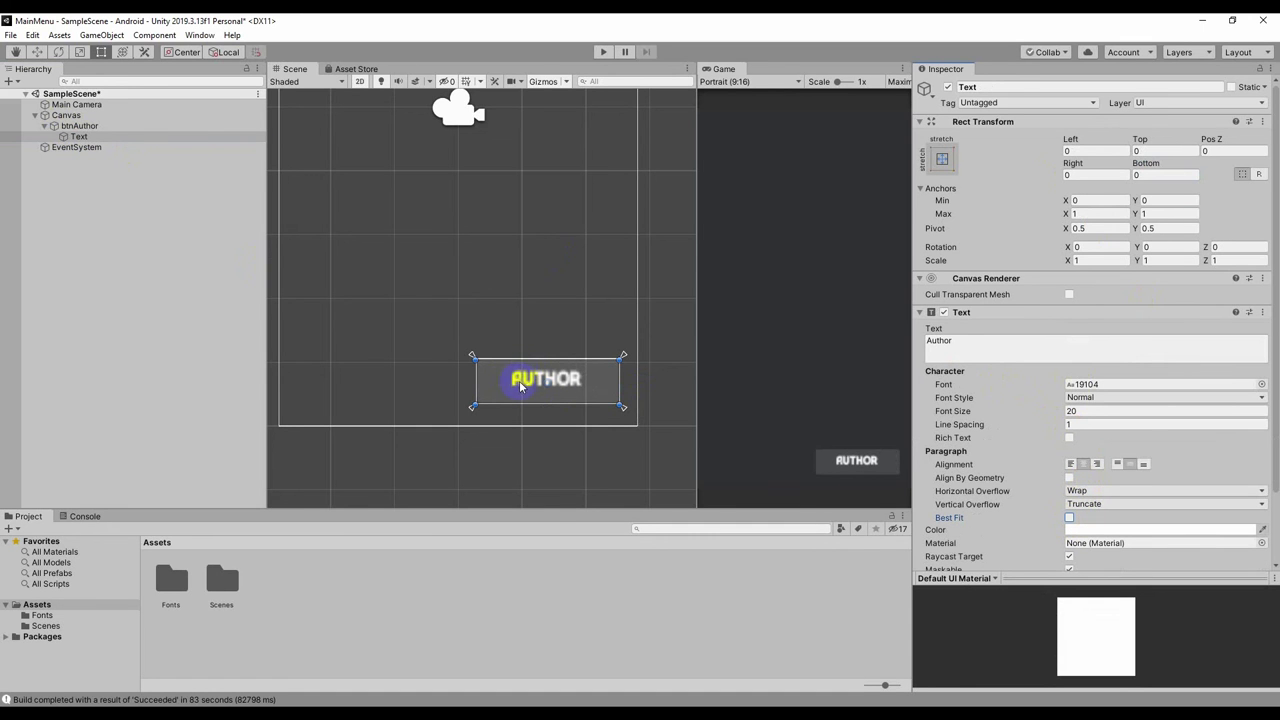
click(583, 378)
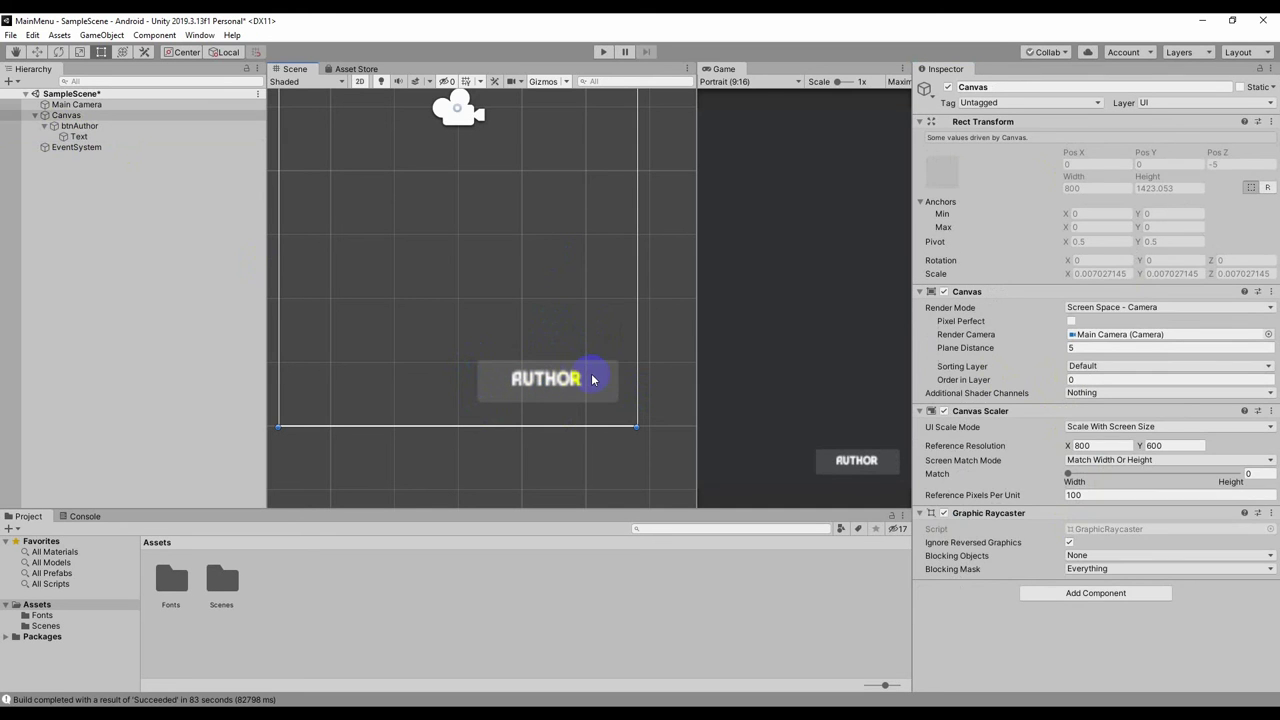
click(594, 379)
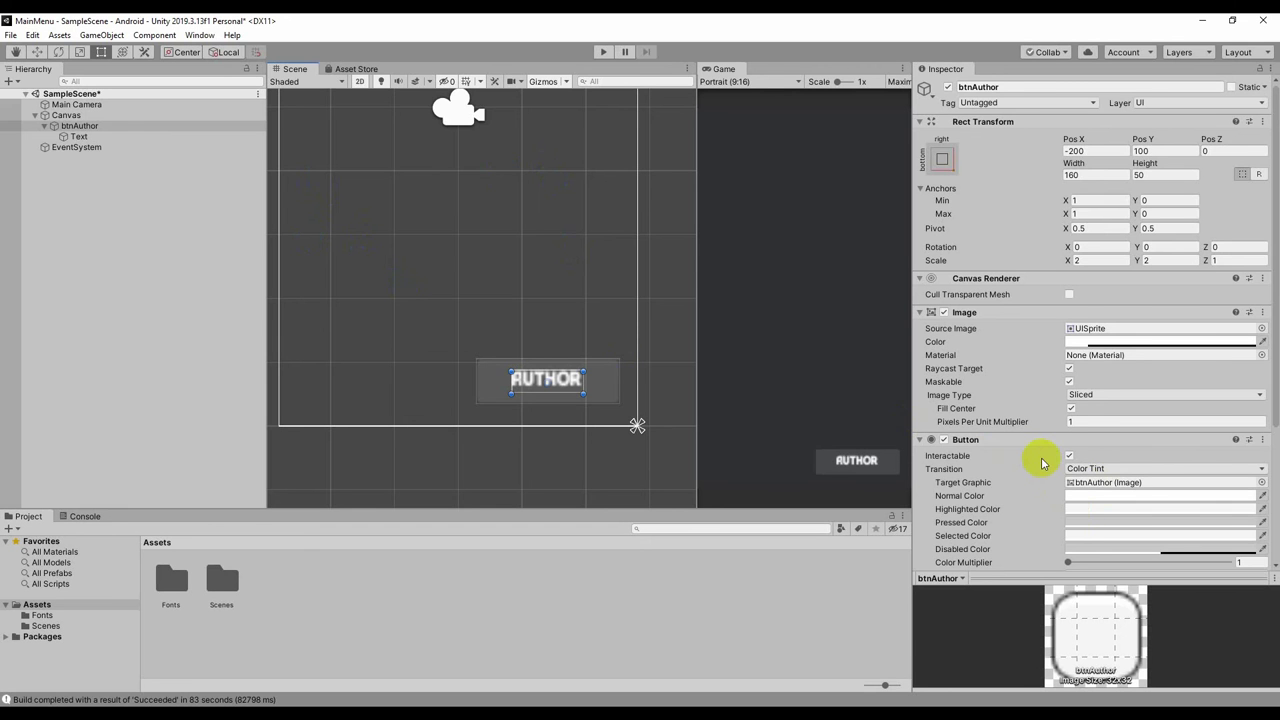
click(543, 300)
click(565, 383)
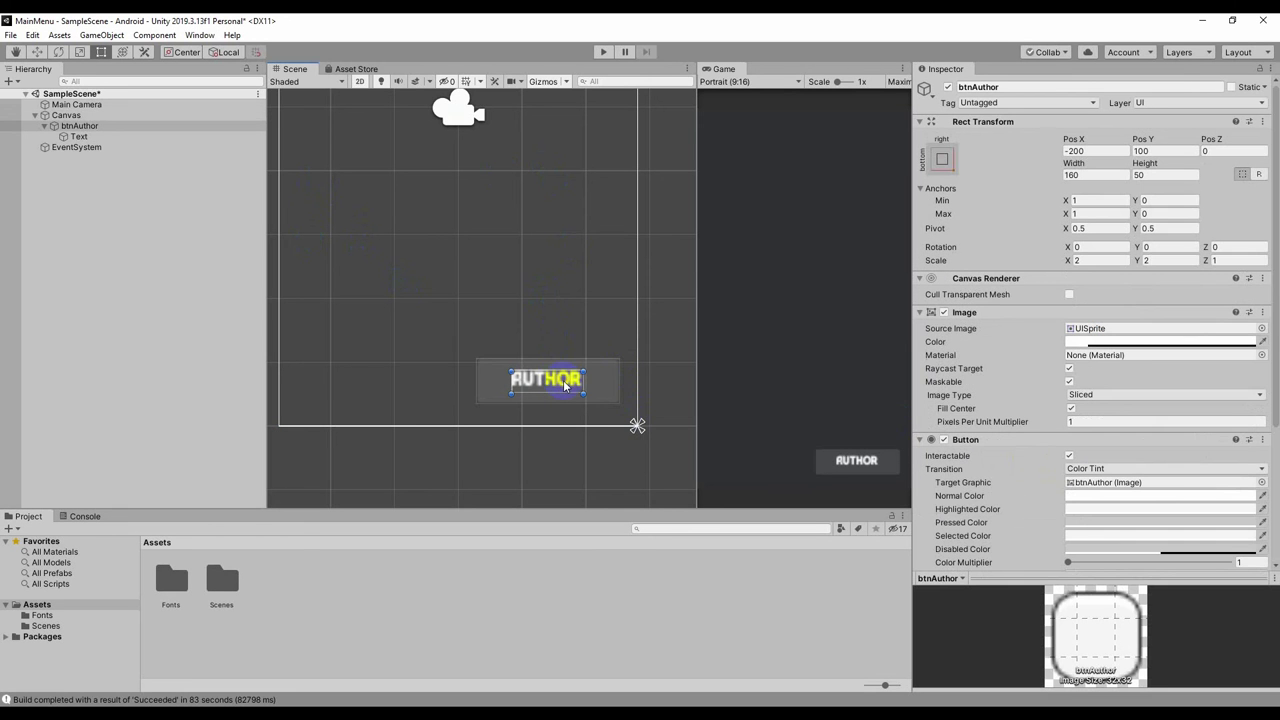
click(79, 136)
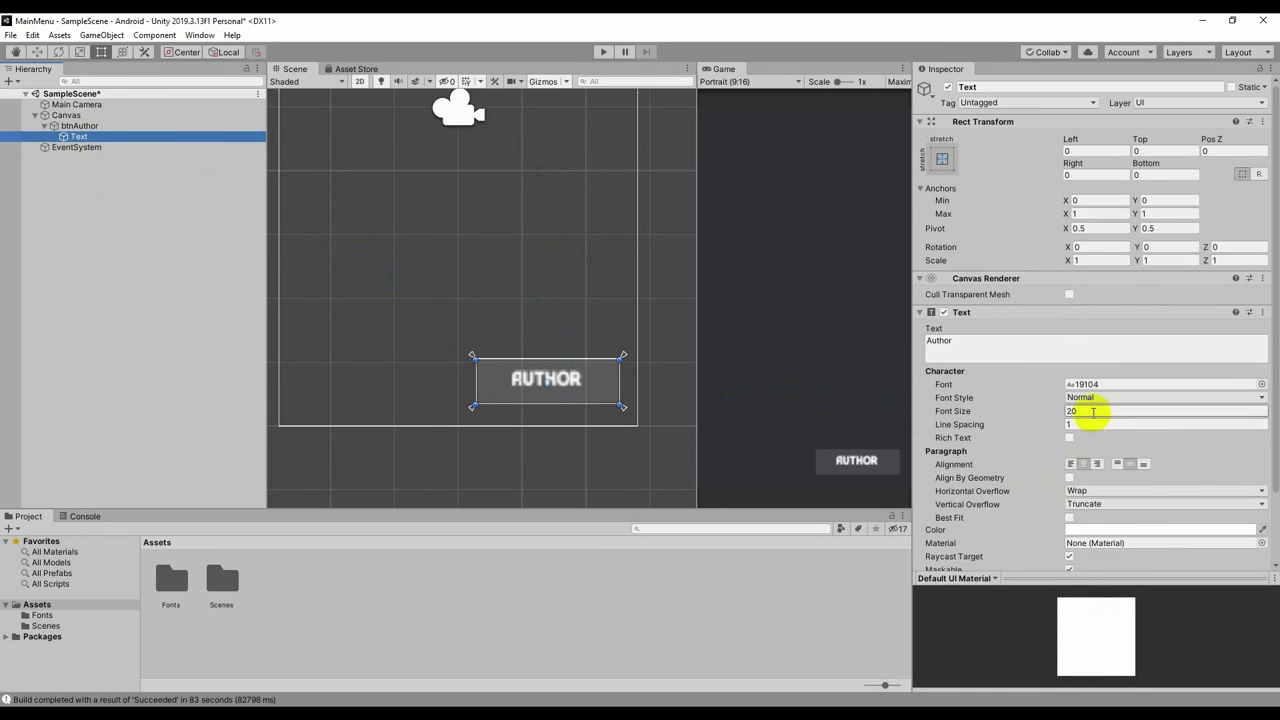
click(1093, 411)
text(24)
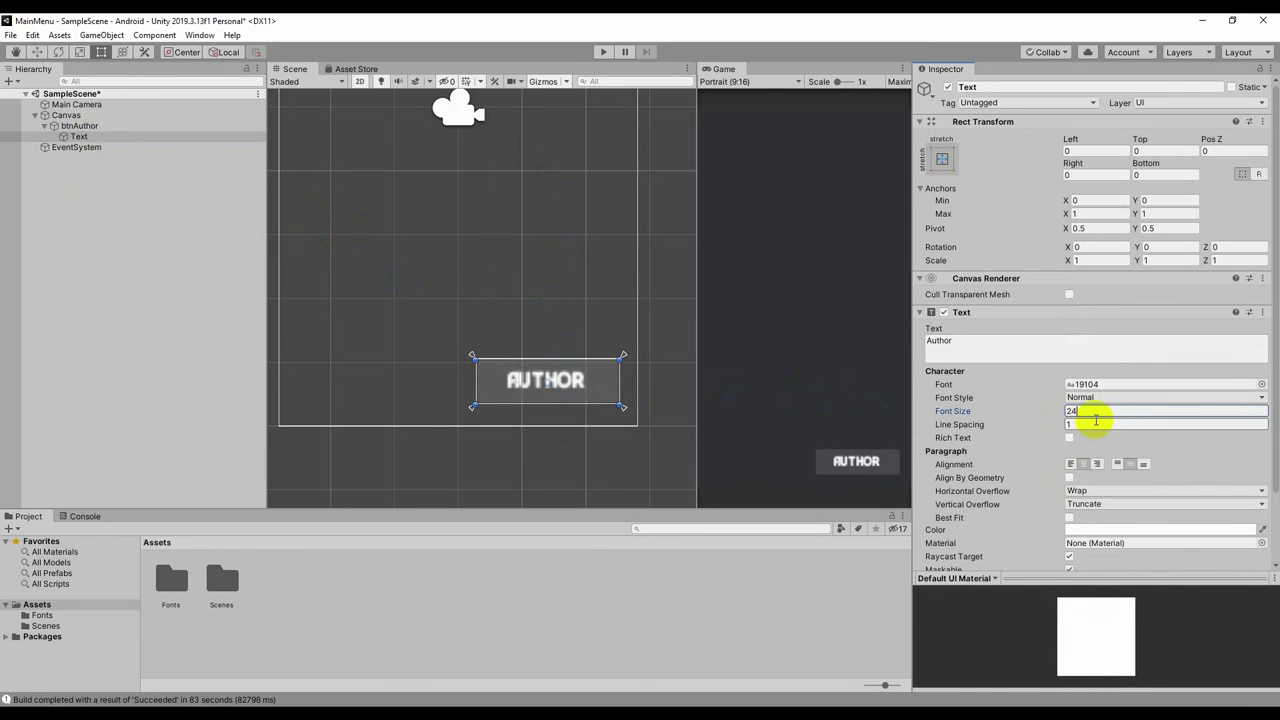
click(547, 320)
click(577, 390)
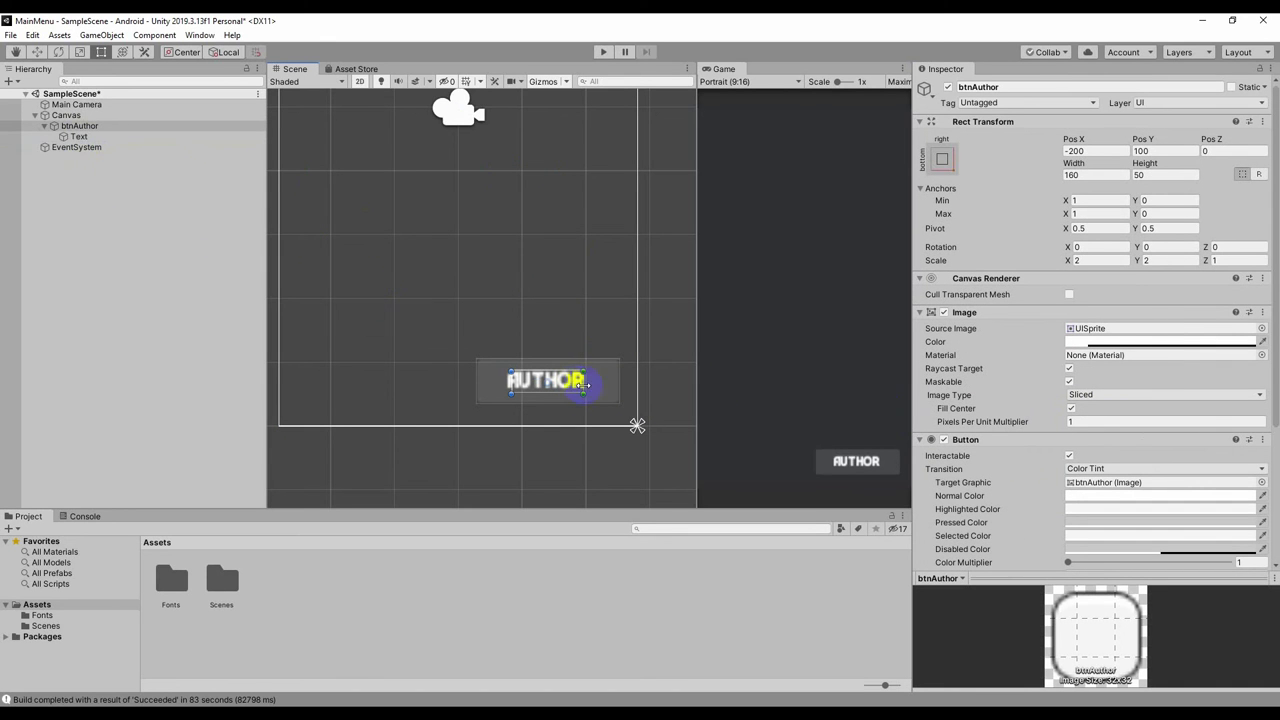
Duplicate the Author button and rename the copy btnExit.
click(46, 128)
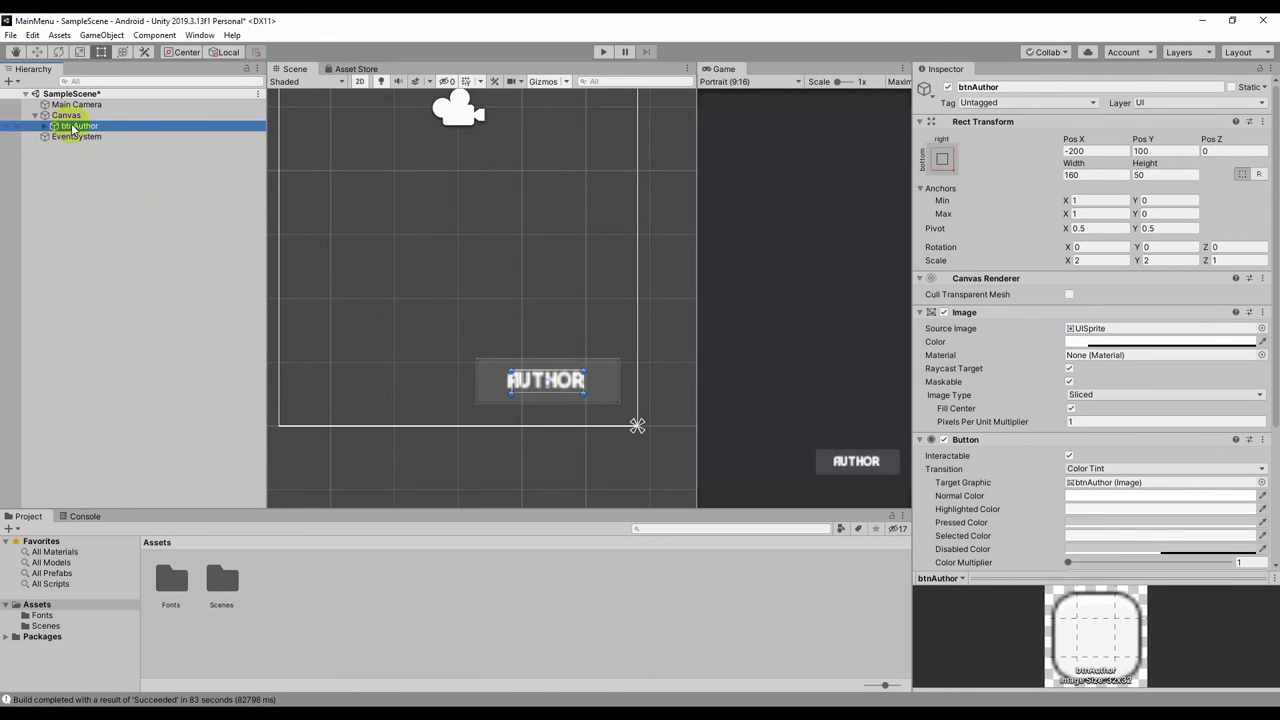
click(85, 128)
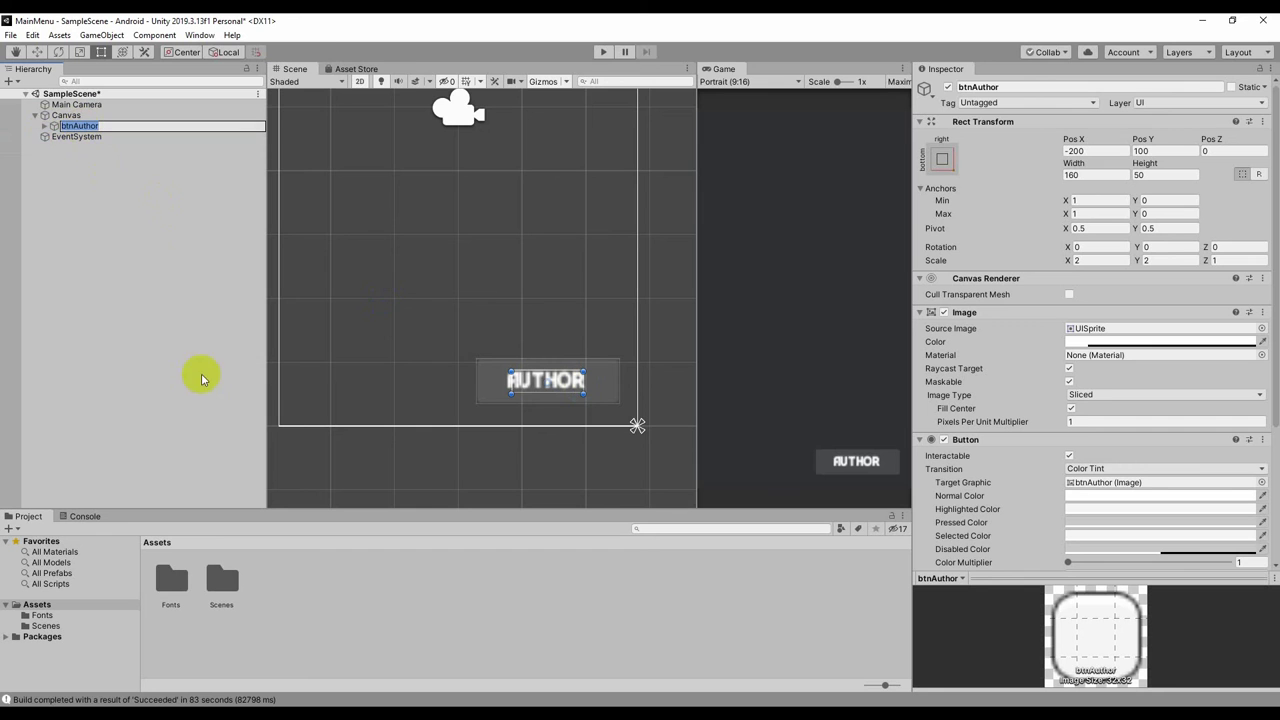
key(Return)
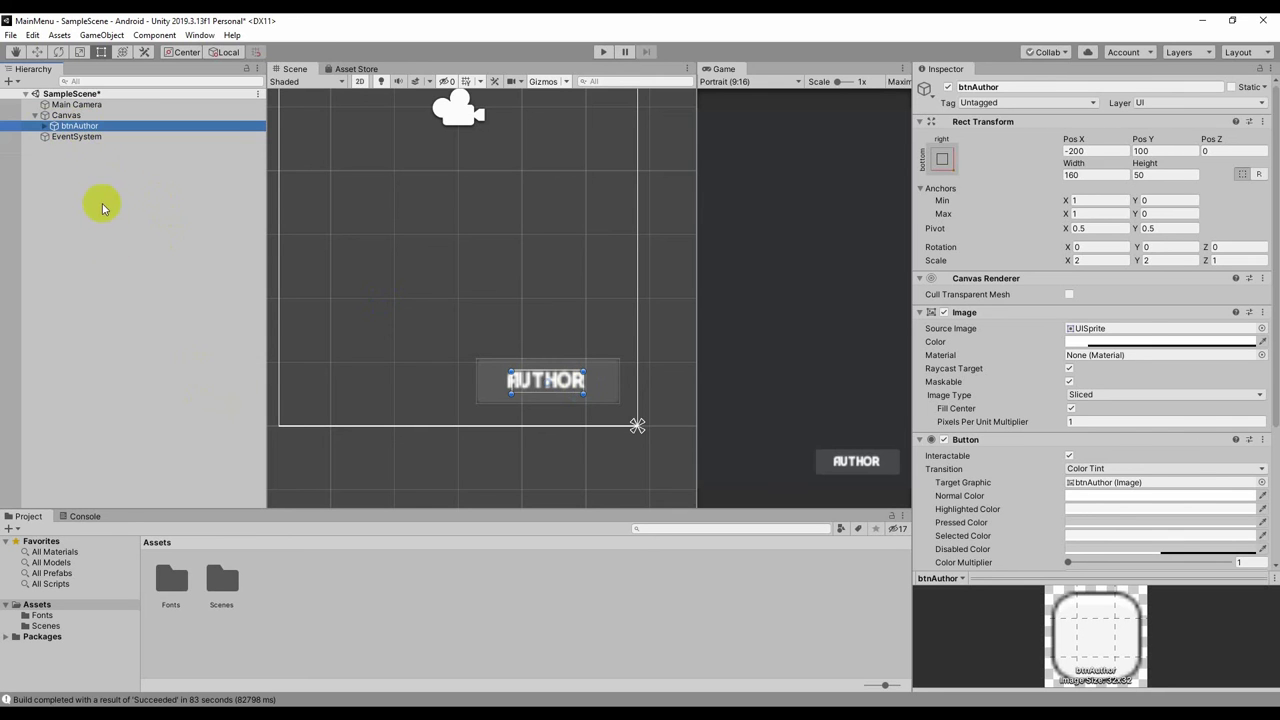
key(ctrl+d)
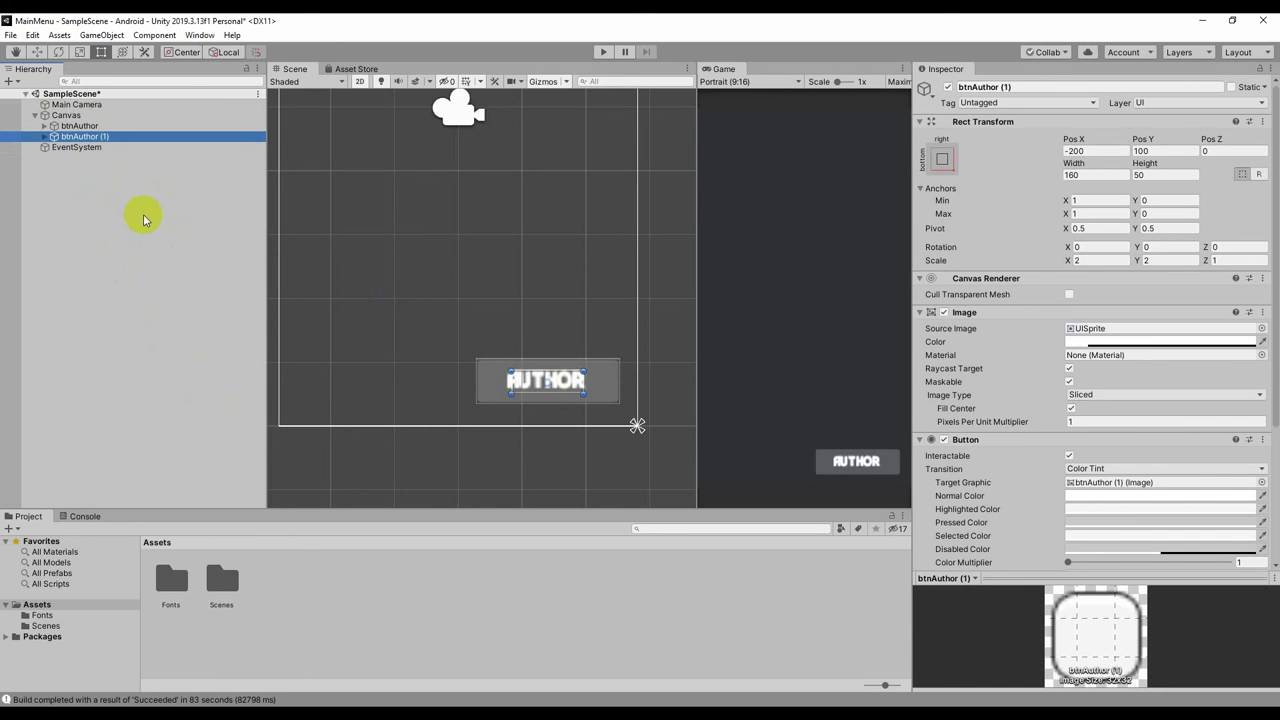
click(1045, 87)
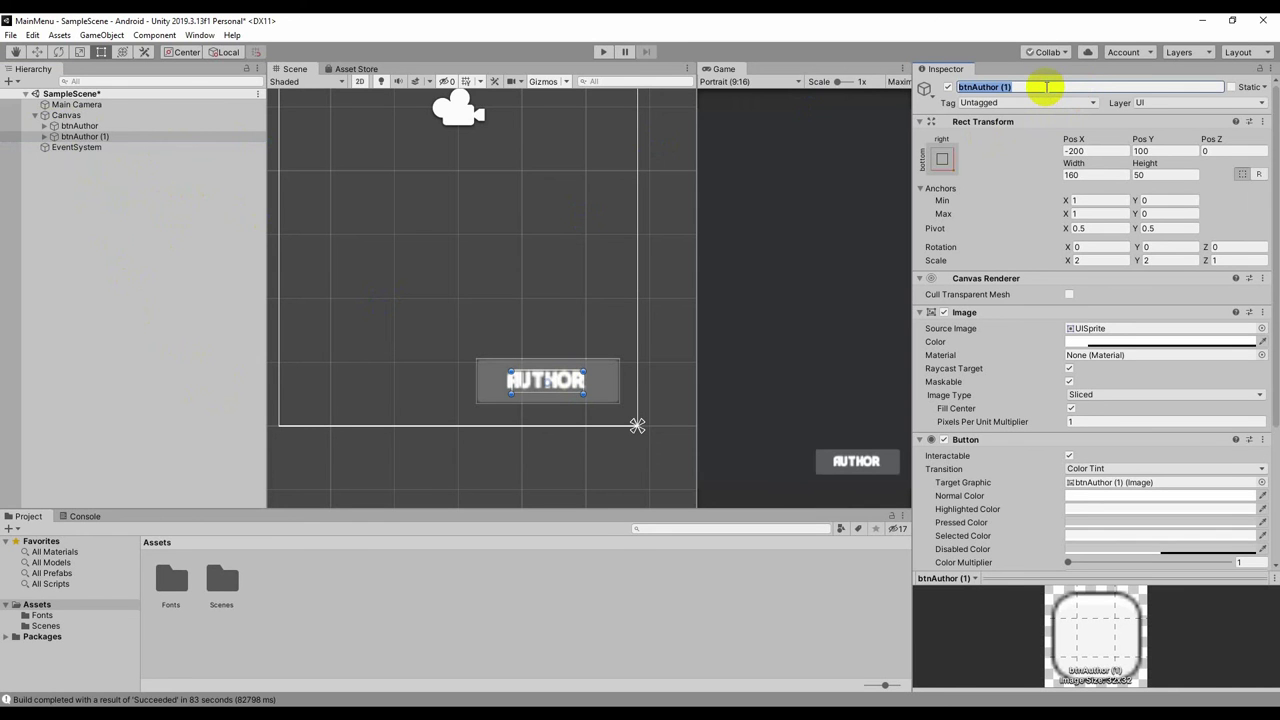
click(1045, 87)
key(shift+Left)
key(shift+Left)
key(shift+Left)
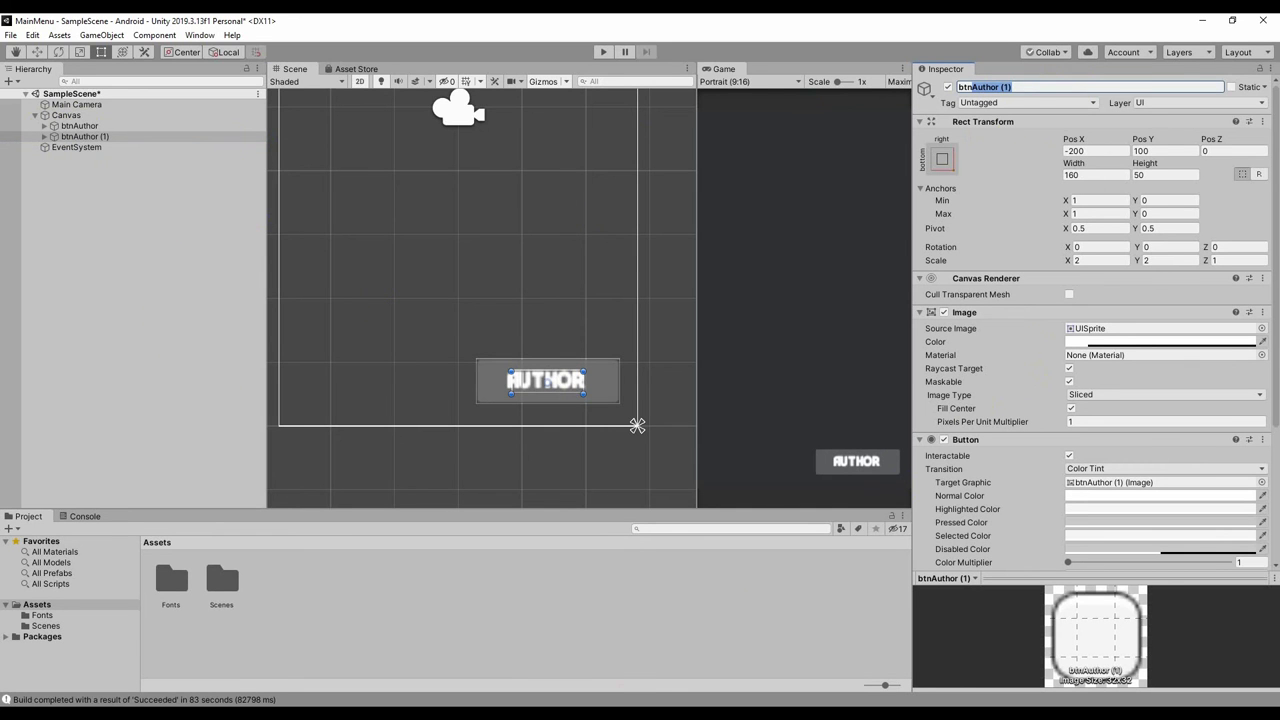
text(btnExit)
click(1135, 175)
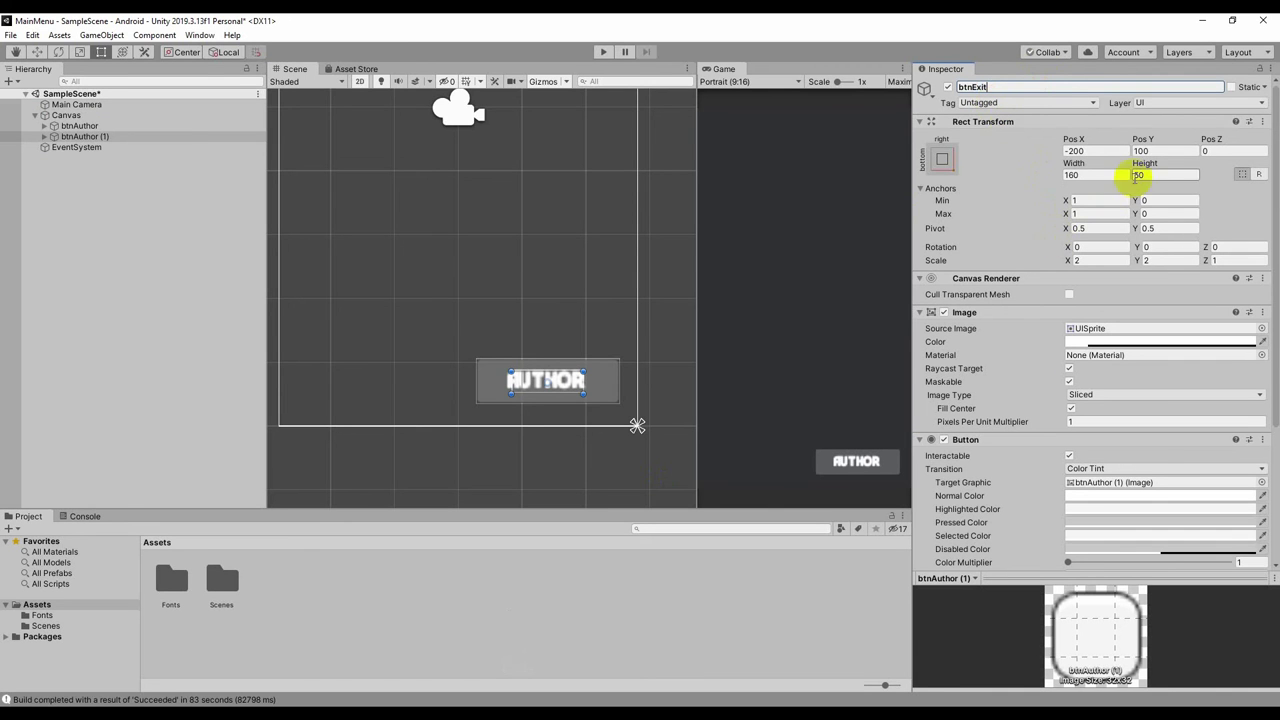
Move btnExit above the Author button at Pos Y 220.
click(1148, 151)
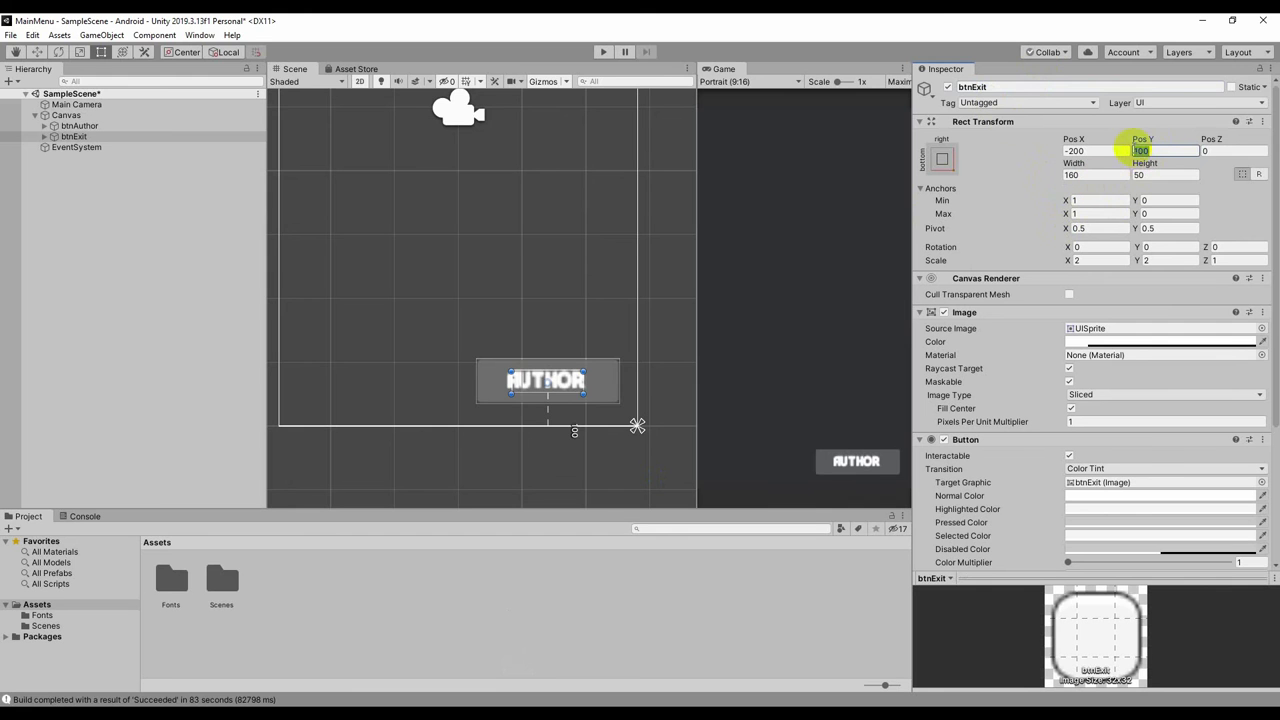
mouse_move(1142, 139)
mouse_down()
mouse_move(1170, 138)
mouse_move(405, 226)
mouse_move(1143, 277)
mouse_up()
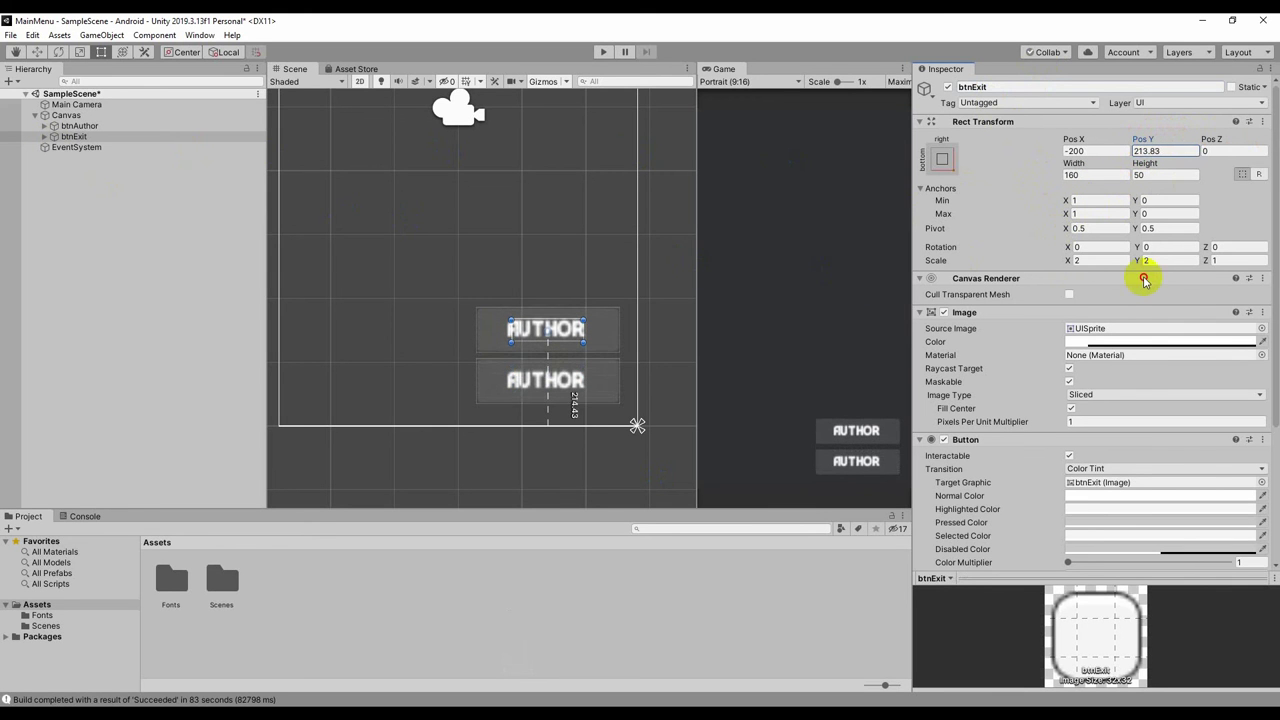
click(1157, 150)
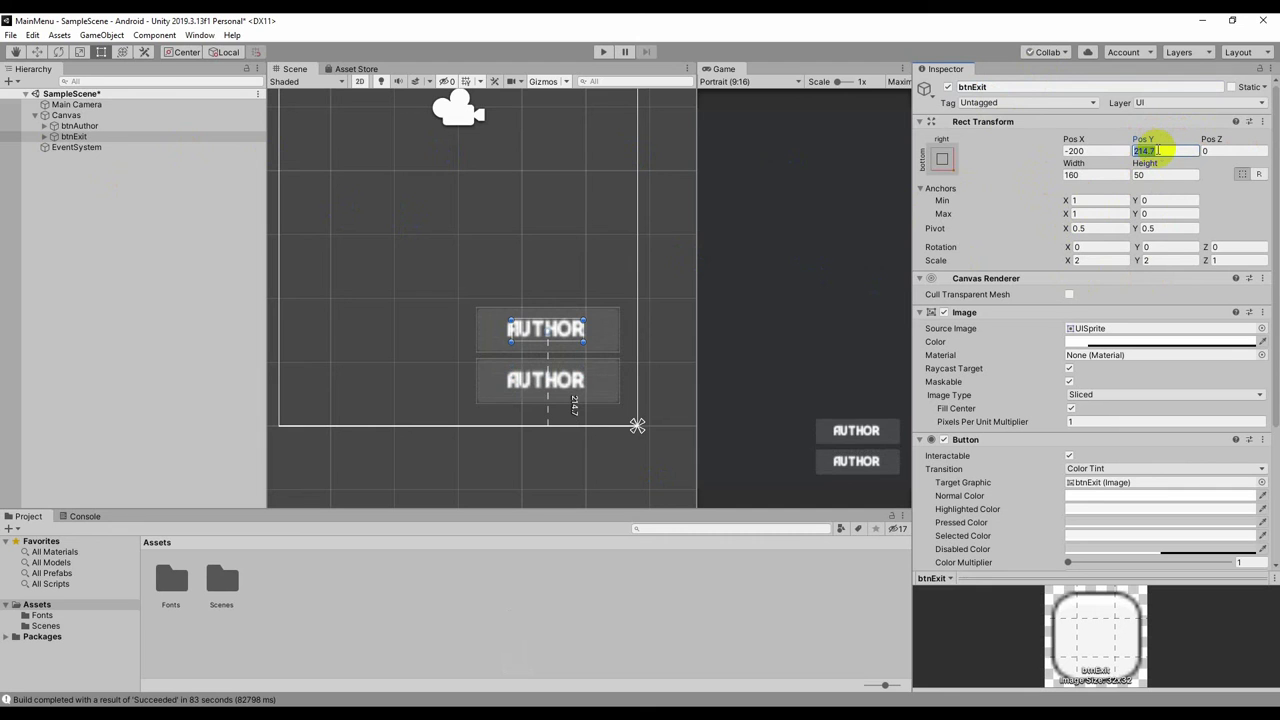
text(220)
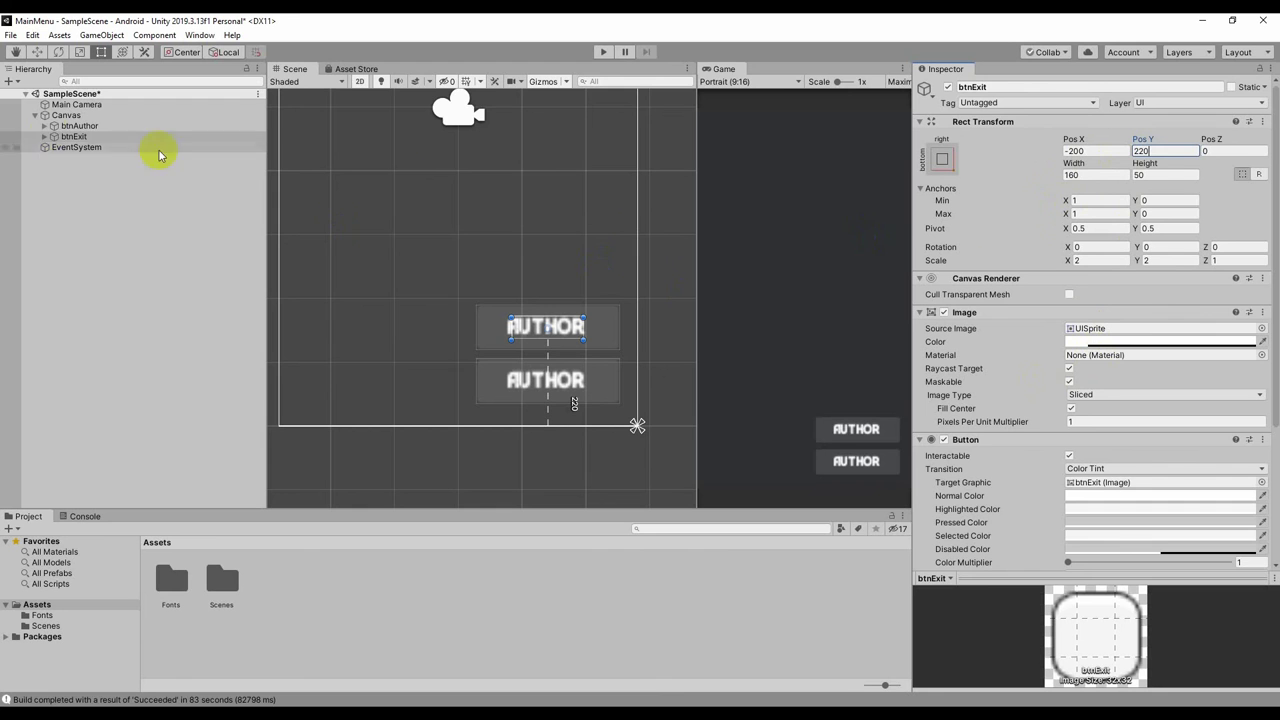
Change btnExit's label text from Author to Exit.
click(45, 136)
click(75, 147)
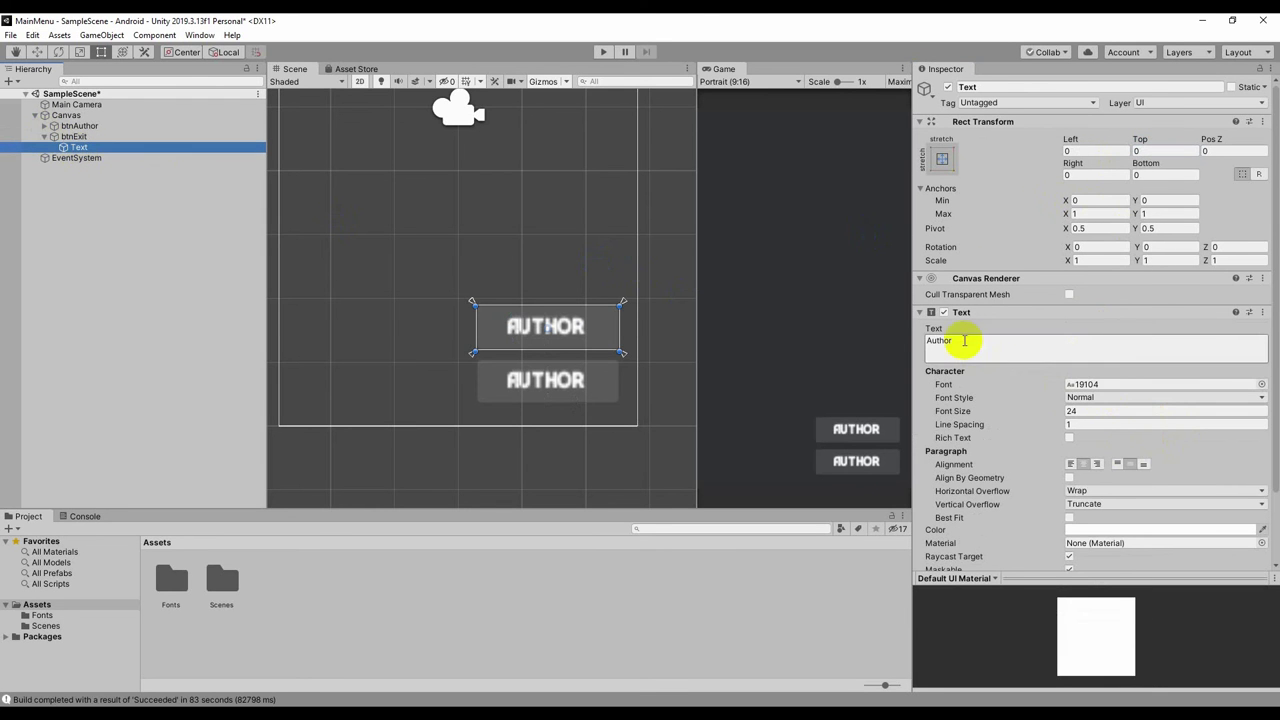
click(932, 344)
double_click(911, 347)
text(E)
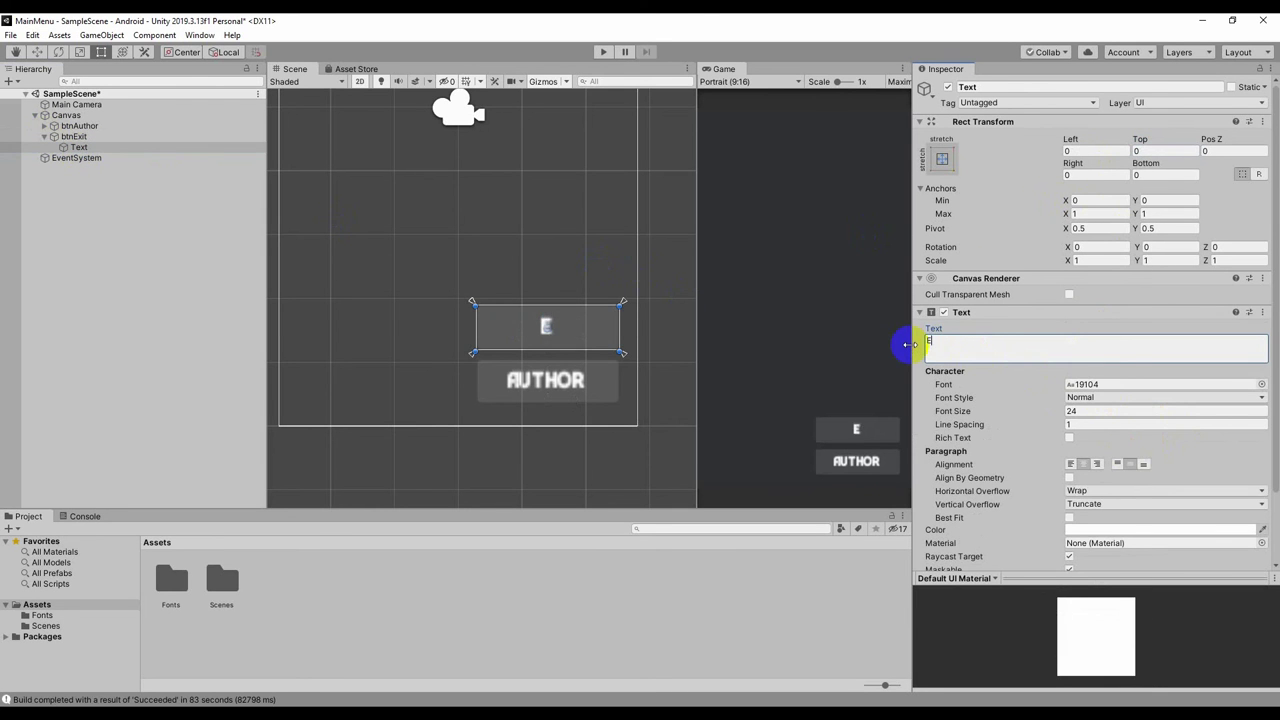
text(xiy)
key(BackSpace)
text(t)
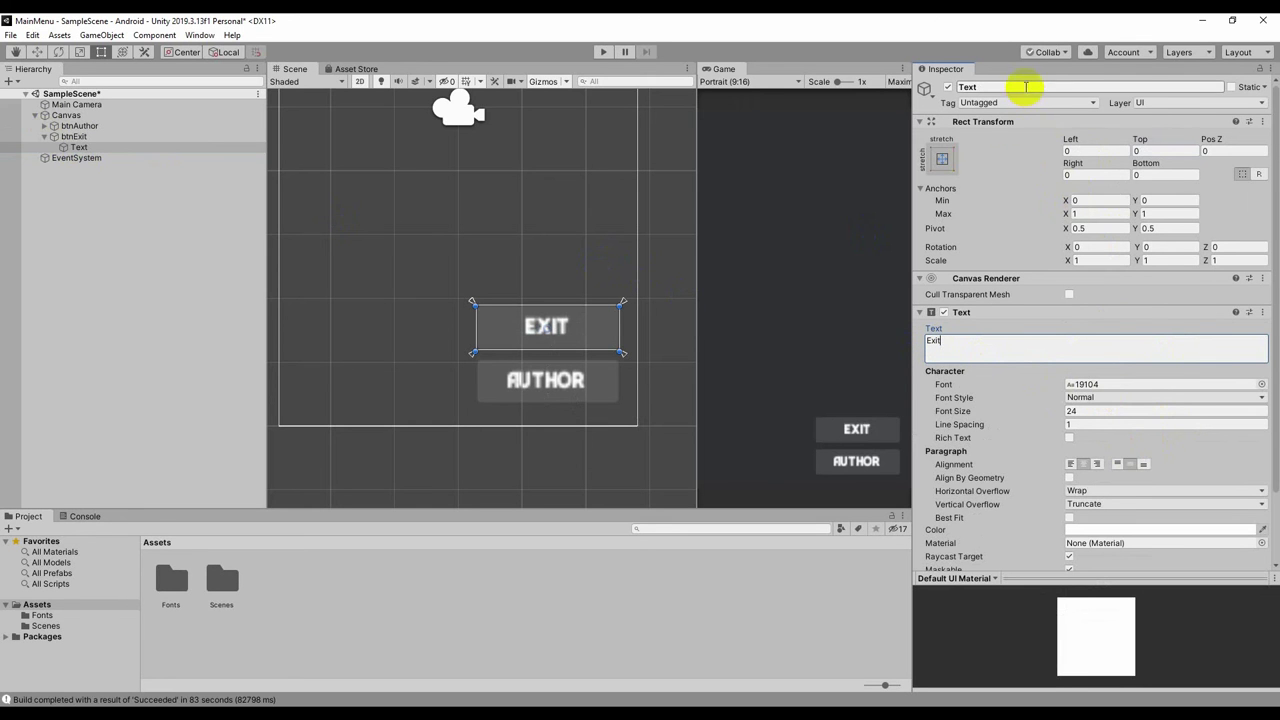
click(80, 136)
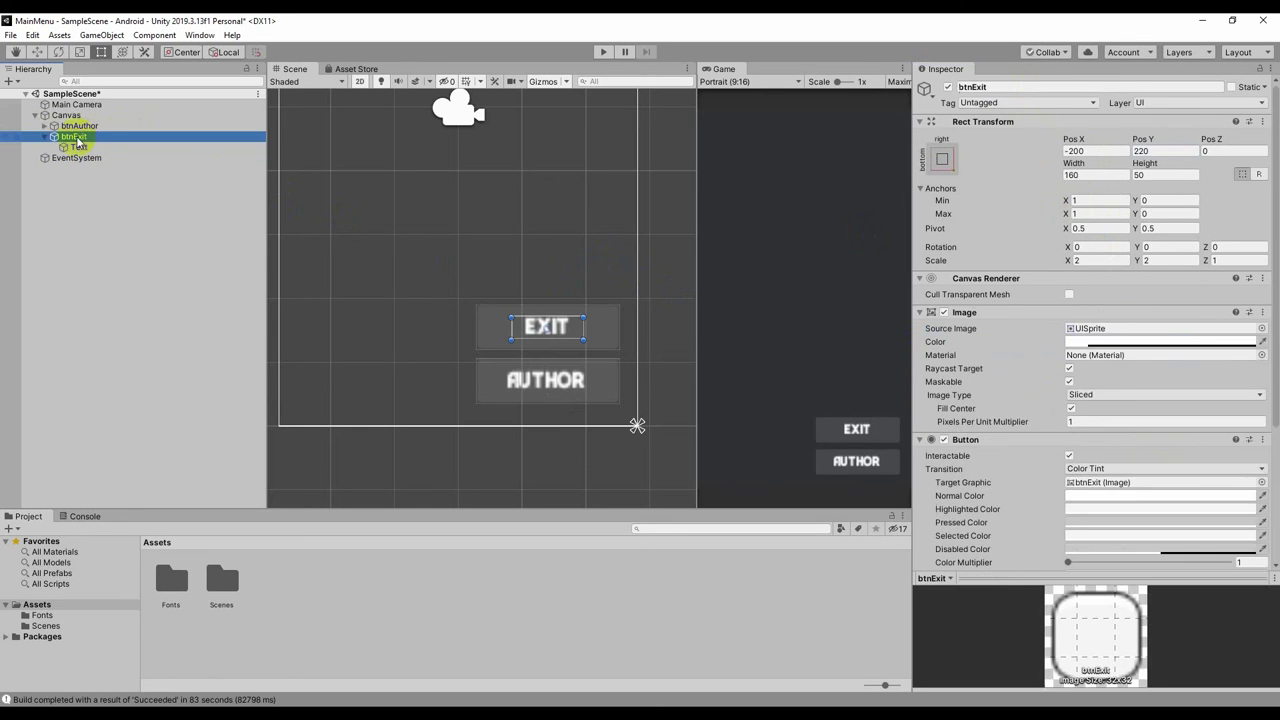
click(44, 136)
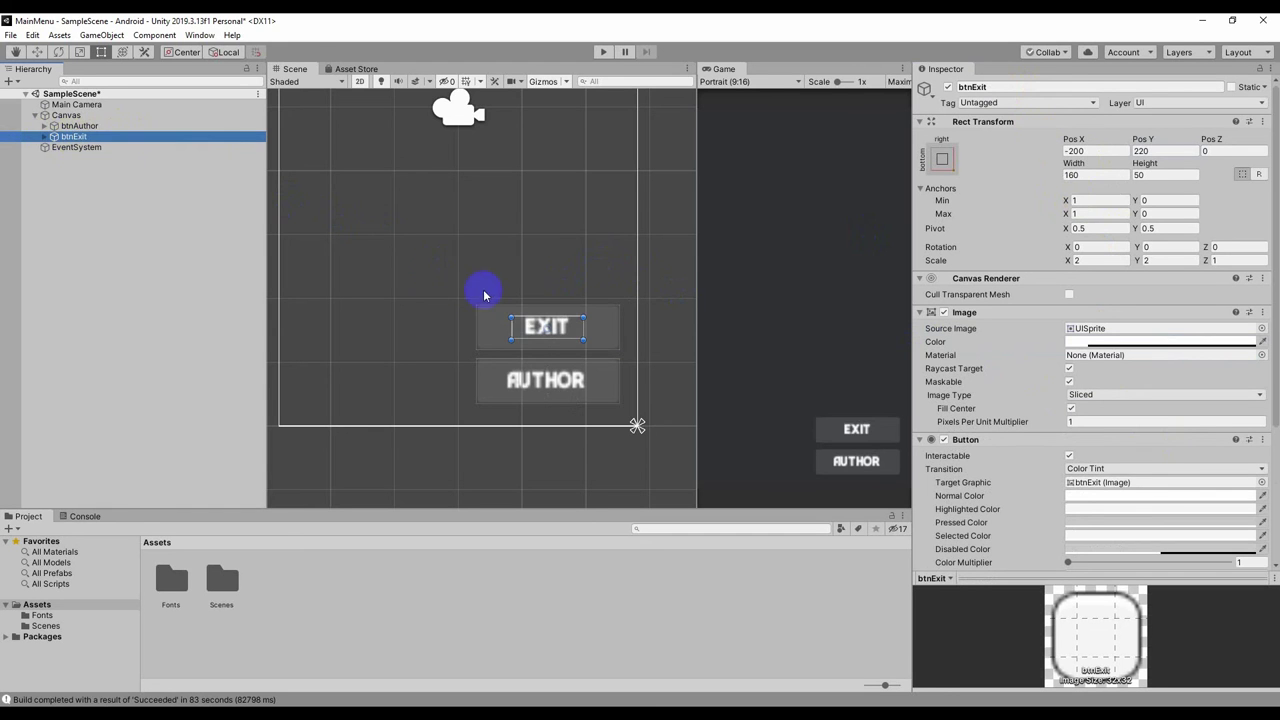
Duplicate btnExit as btnPlay and place it at Pos Y 340.
key(ctrl+d)
double_click(975, 87)
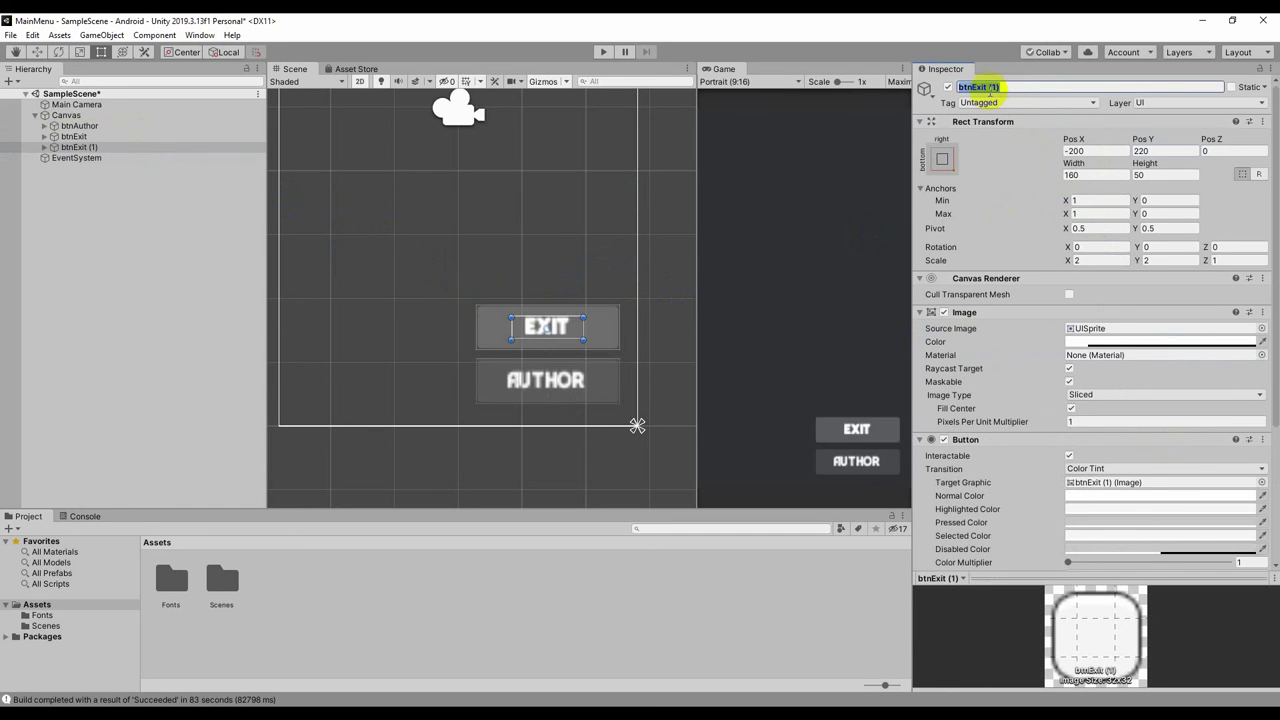
click(1040, 88)
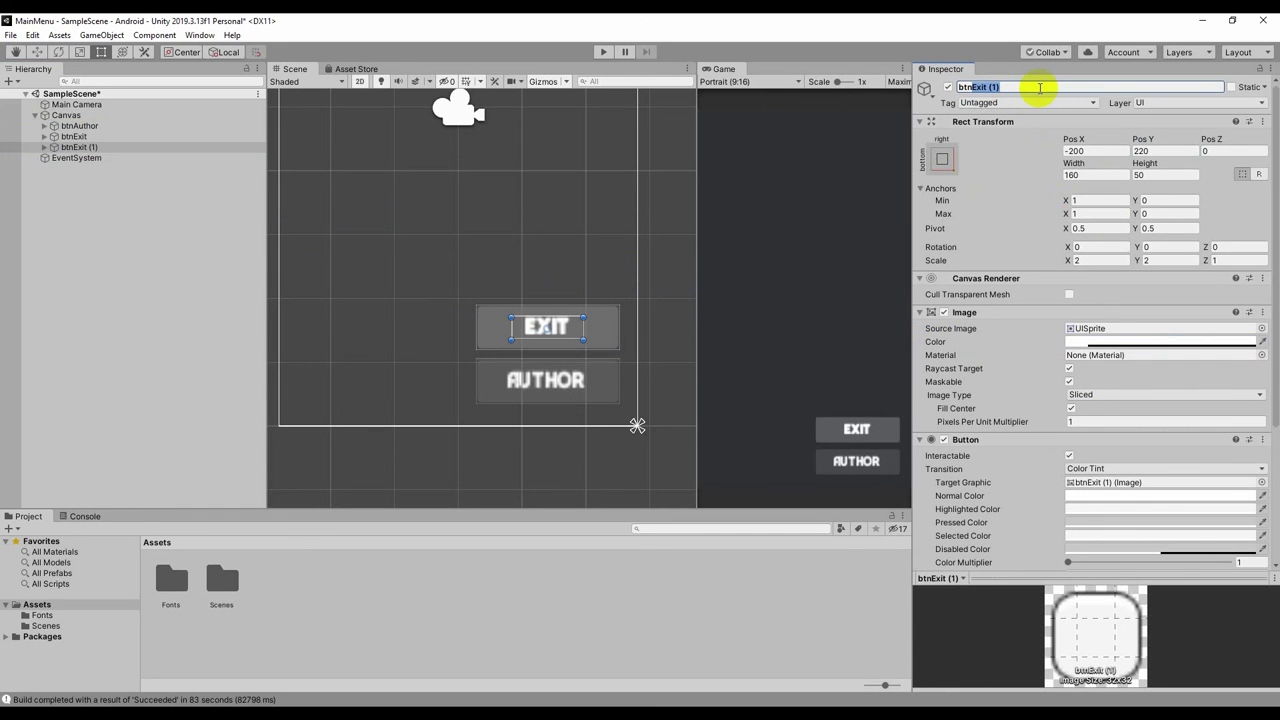
text(btnPlay)
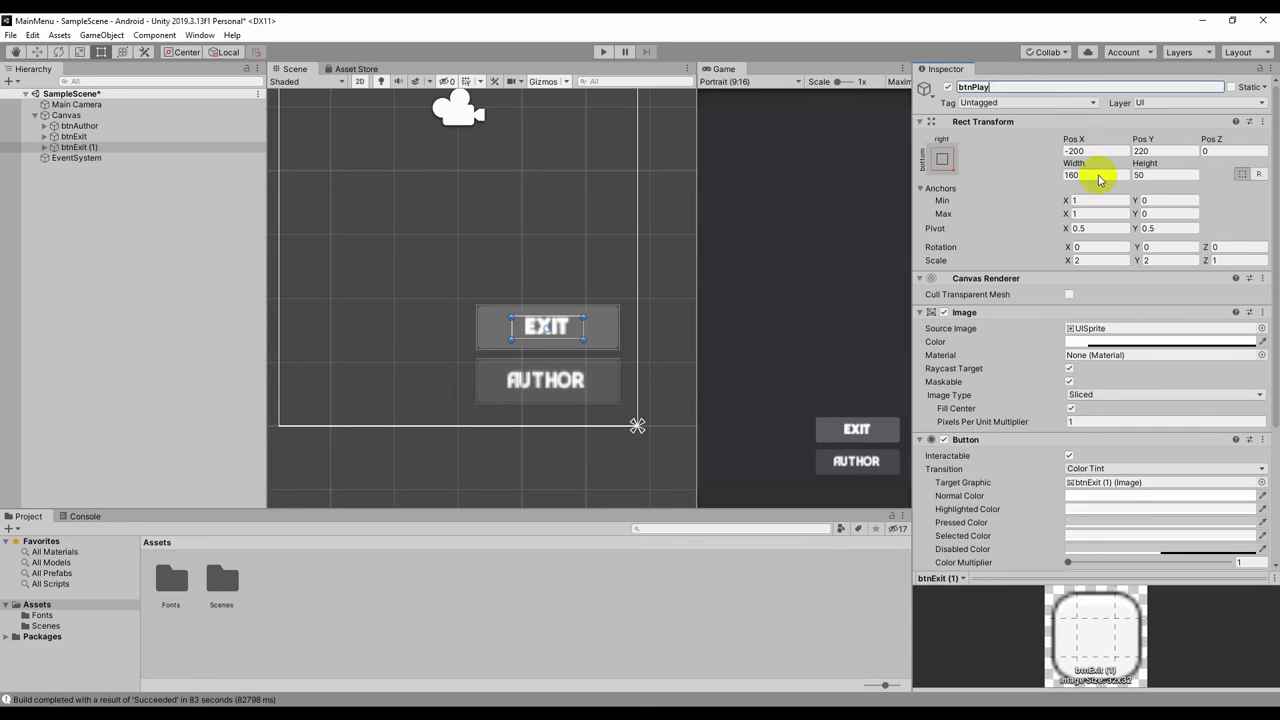
click(1160, 151)
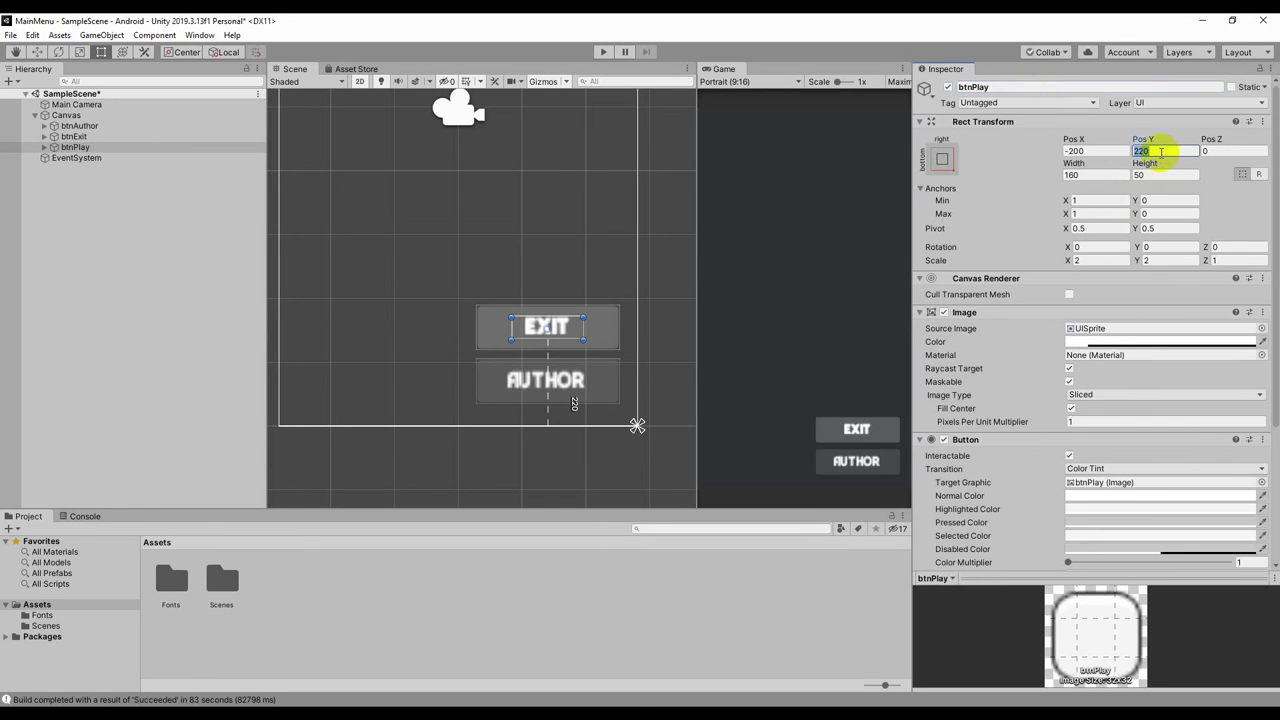
text(340)
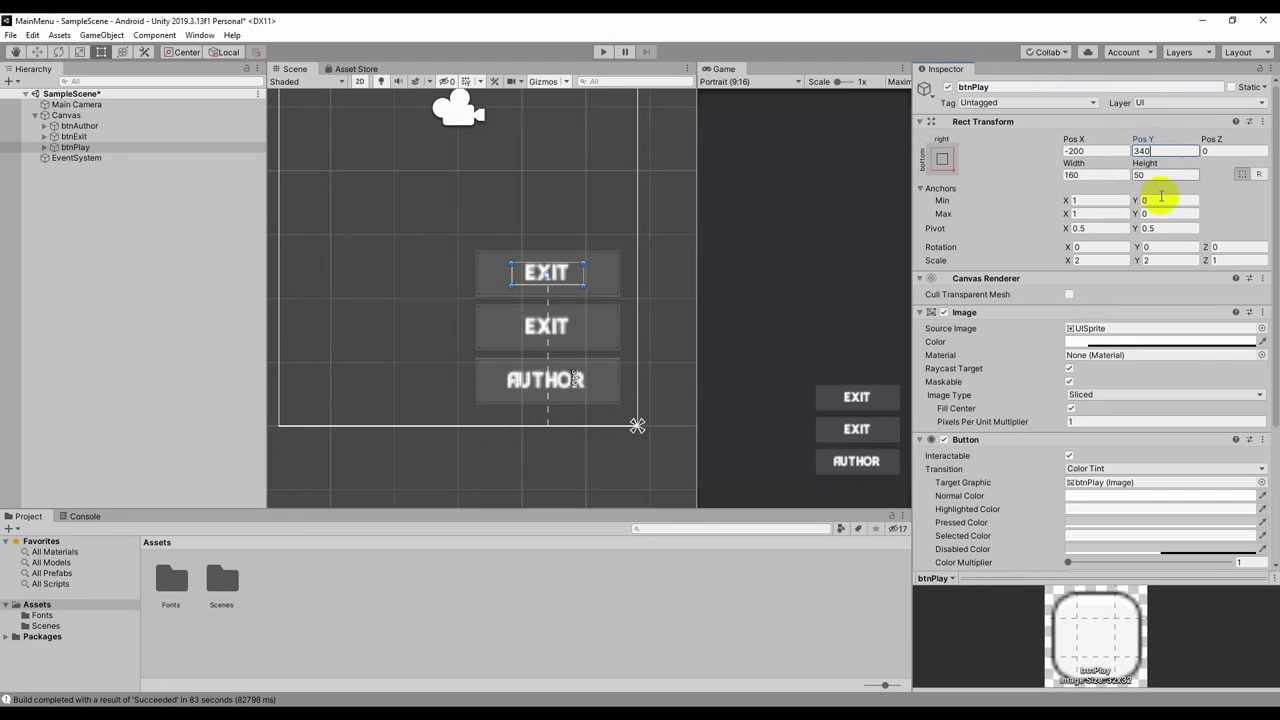
click(403, 281)
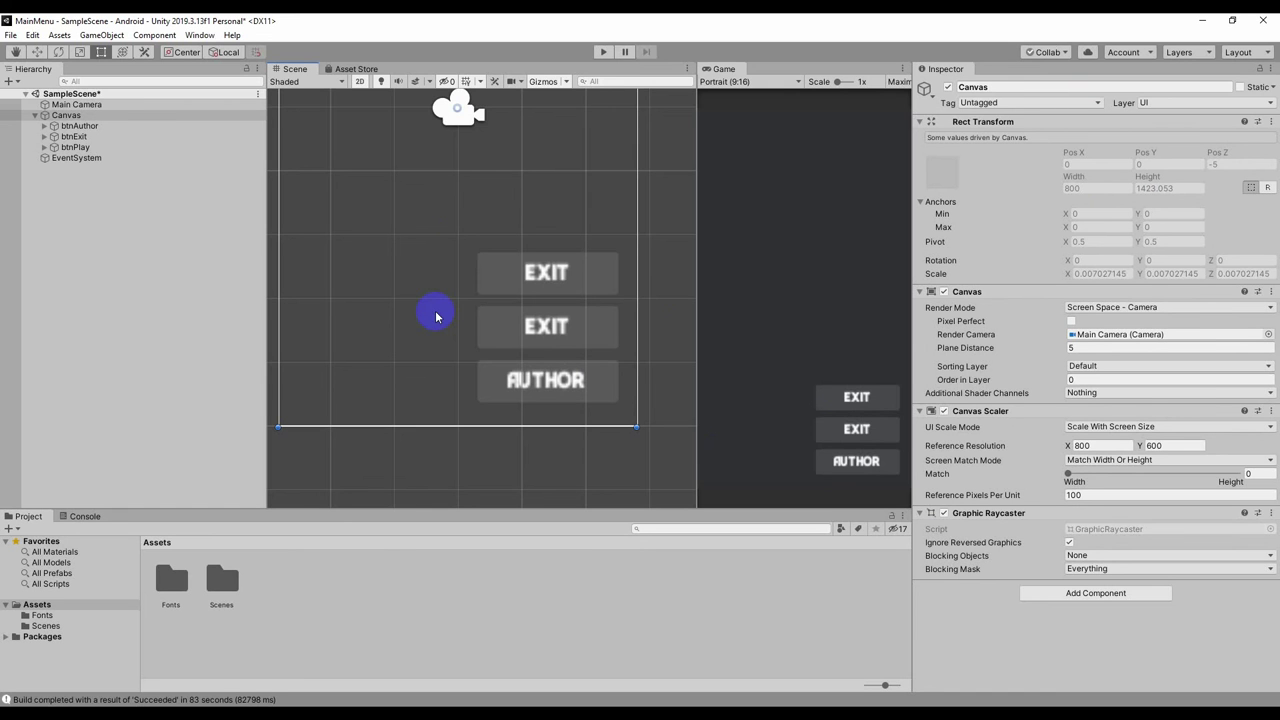
Change the label of btnPlay's Text child from Exit to 'play' in the Inspector.
click(44, 126)
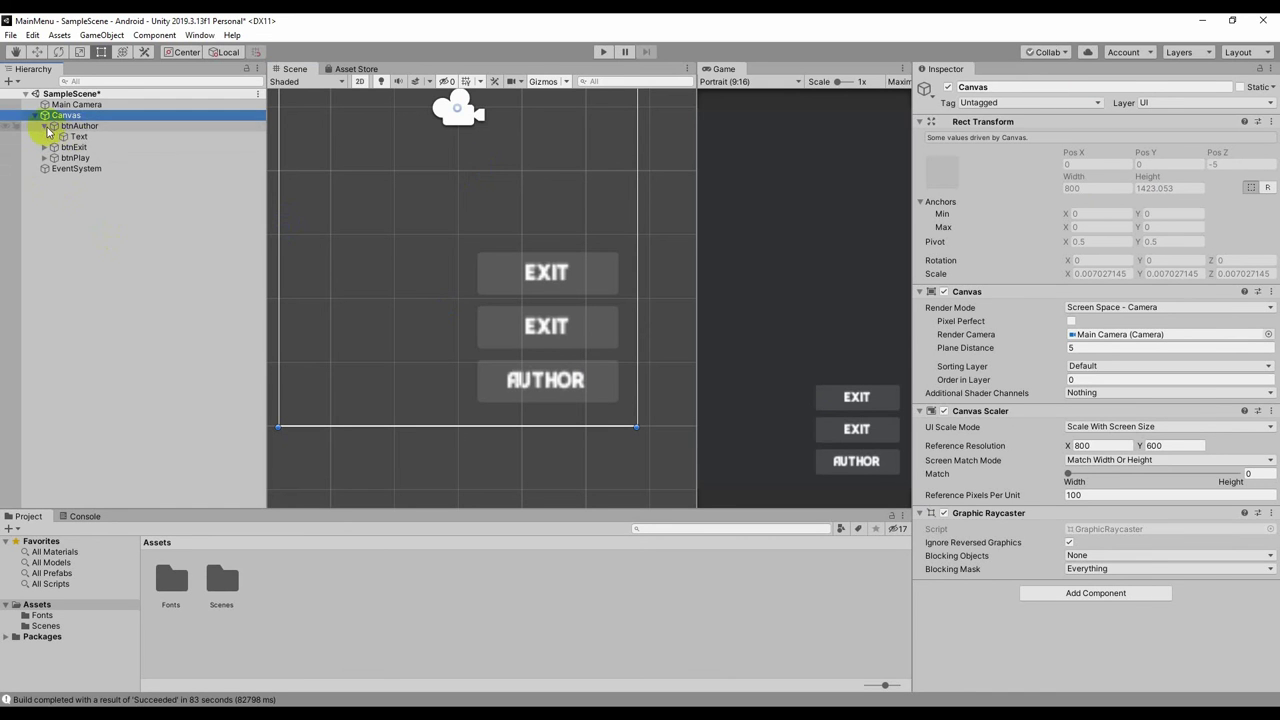
click(44, 126)
click(42, 148)
click(62, 158)
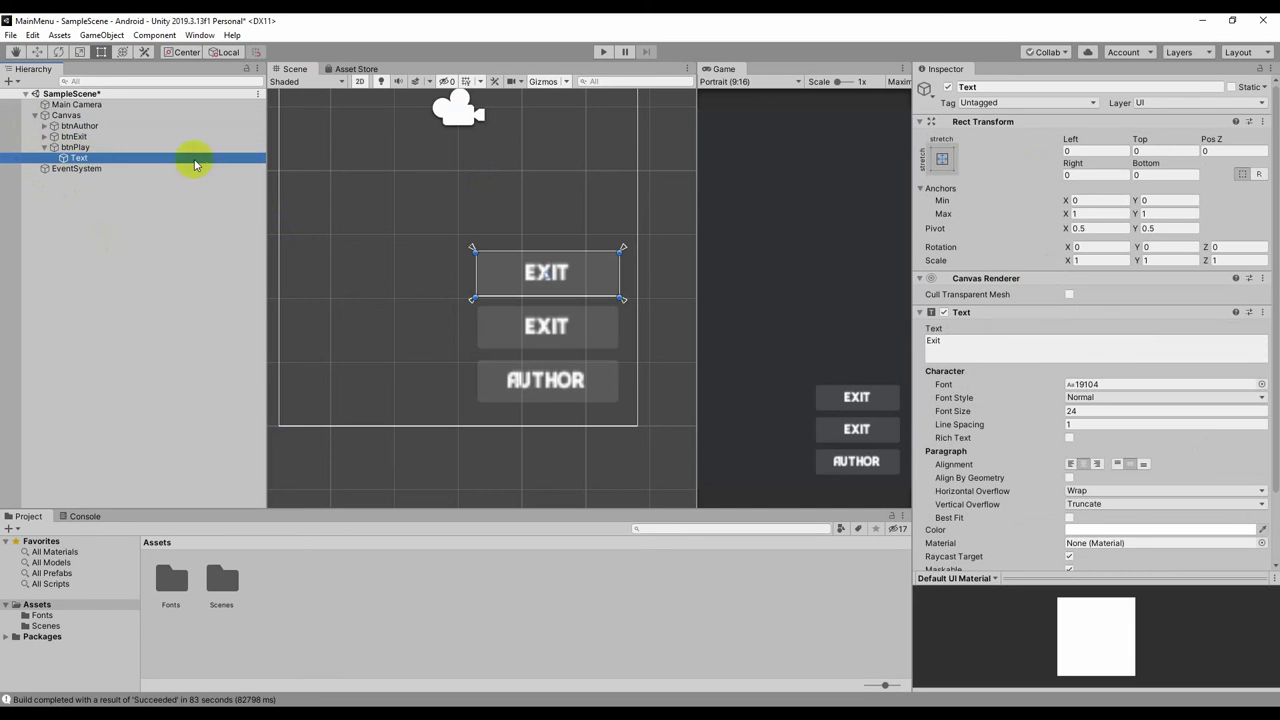
click(1022, 355)
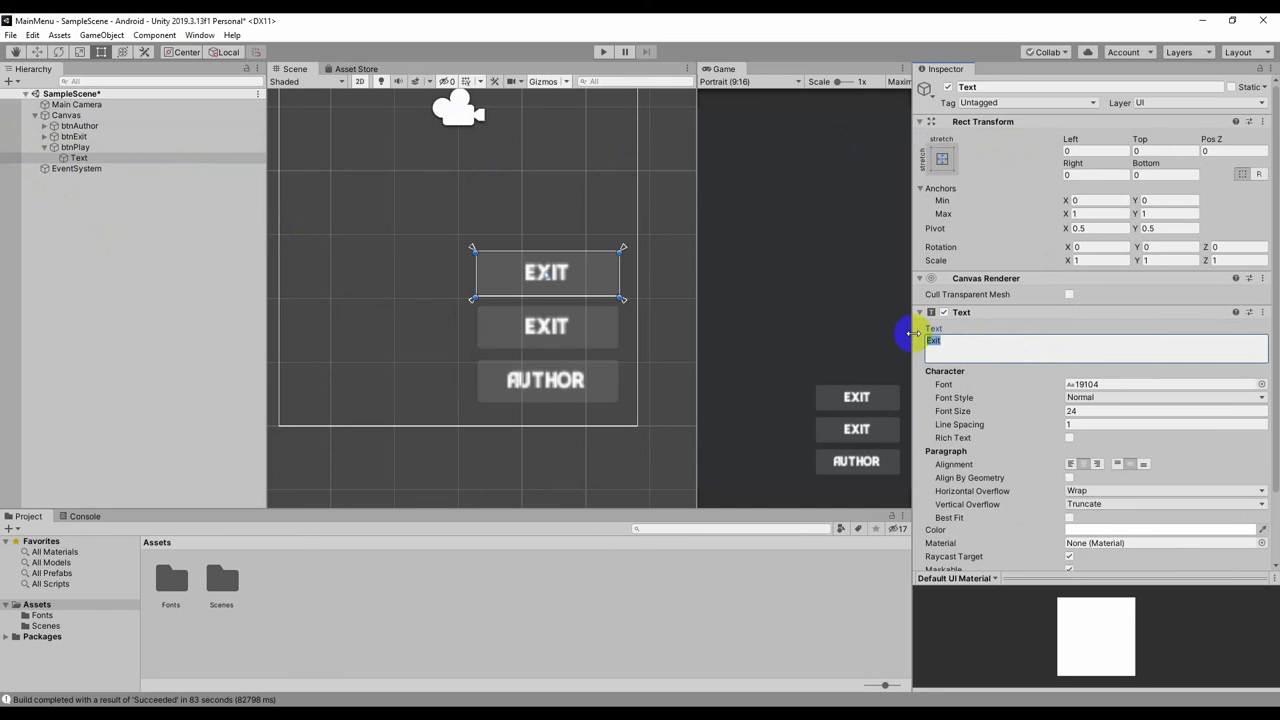
text(play)
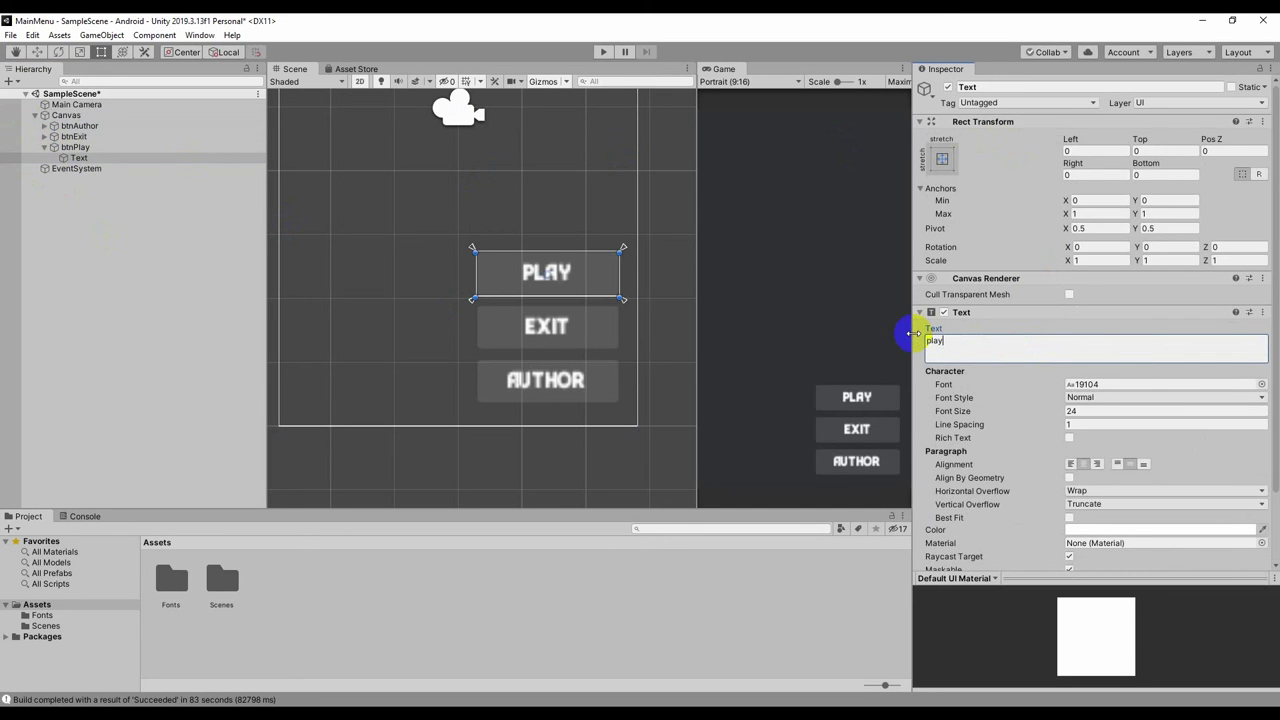
Select the PLAY and then the EXIT button in the Scene view to check their labels.
click(184, 255)
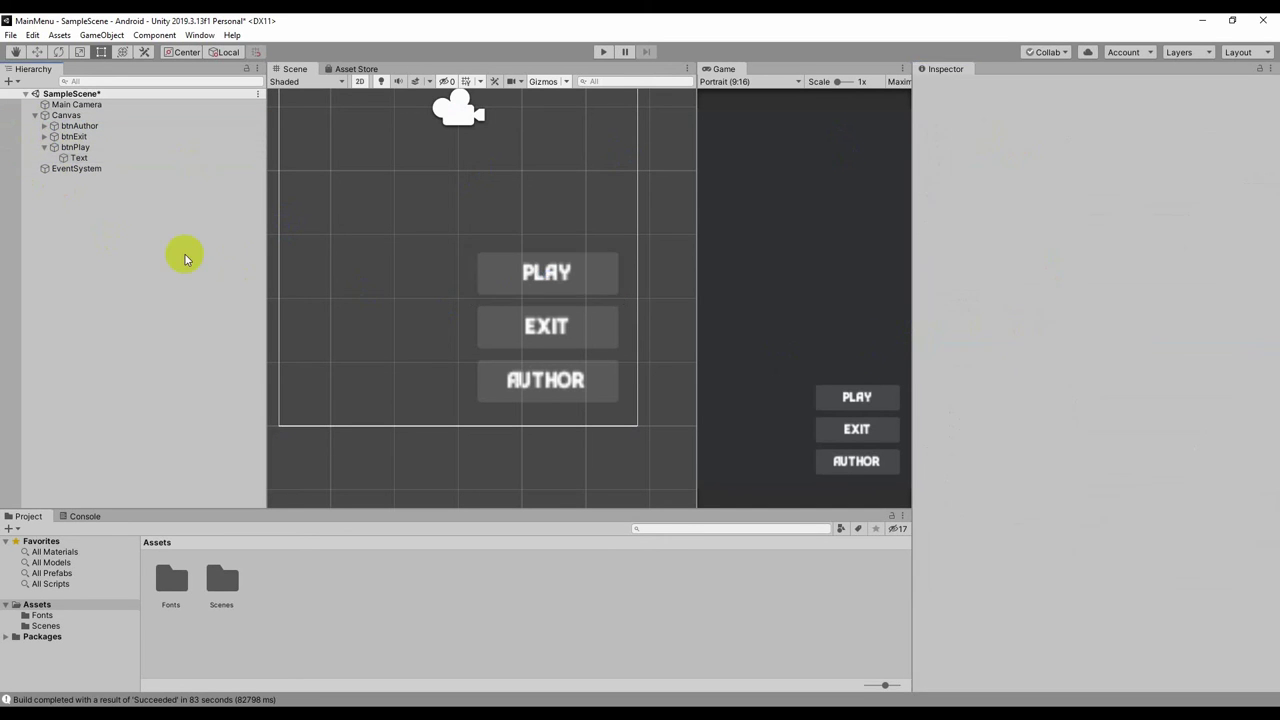
click(504, 280)
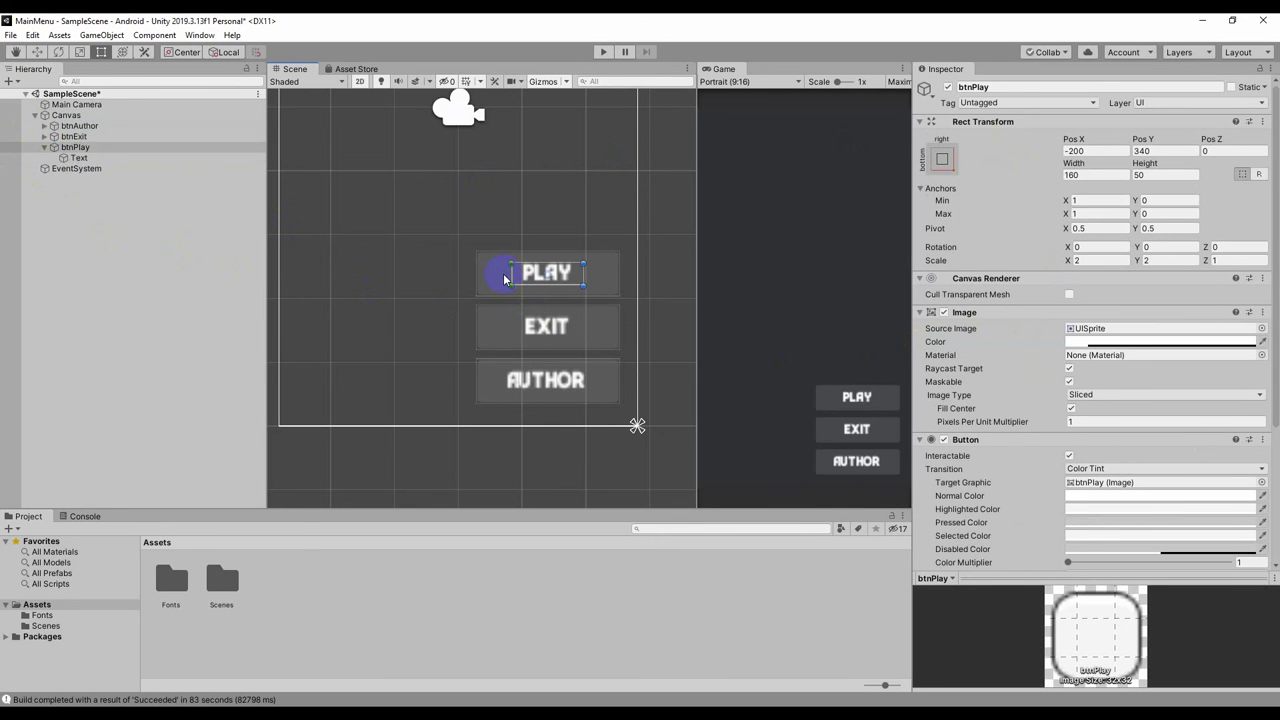
click(44, 147)
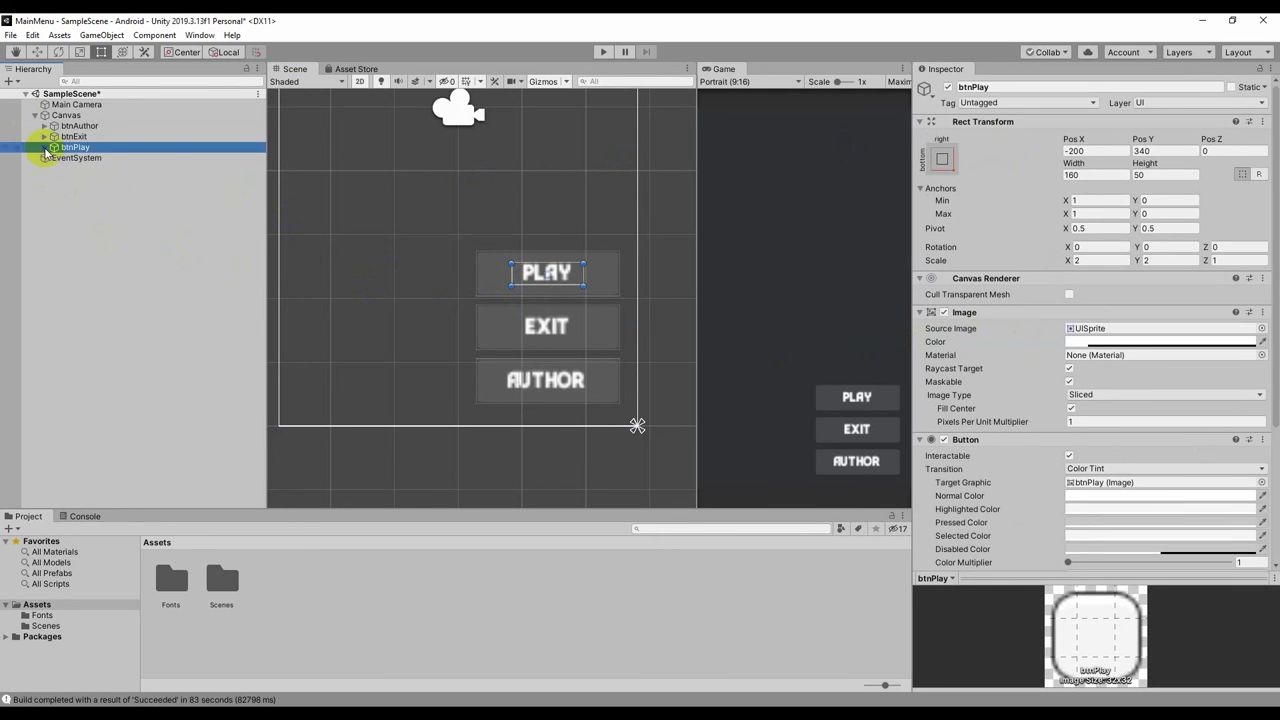
click(508, 328)
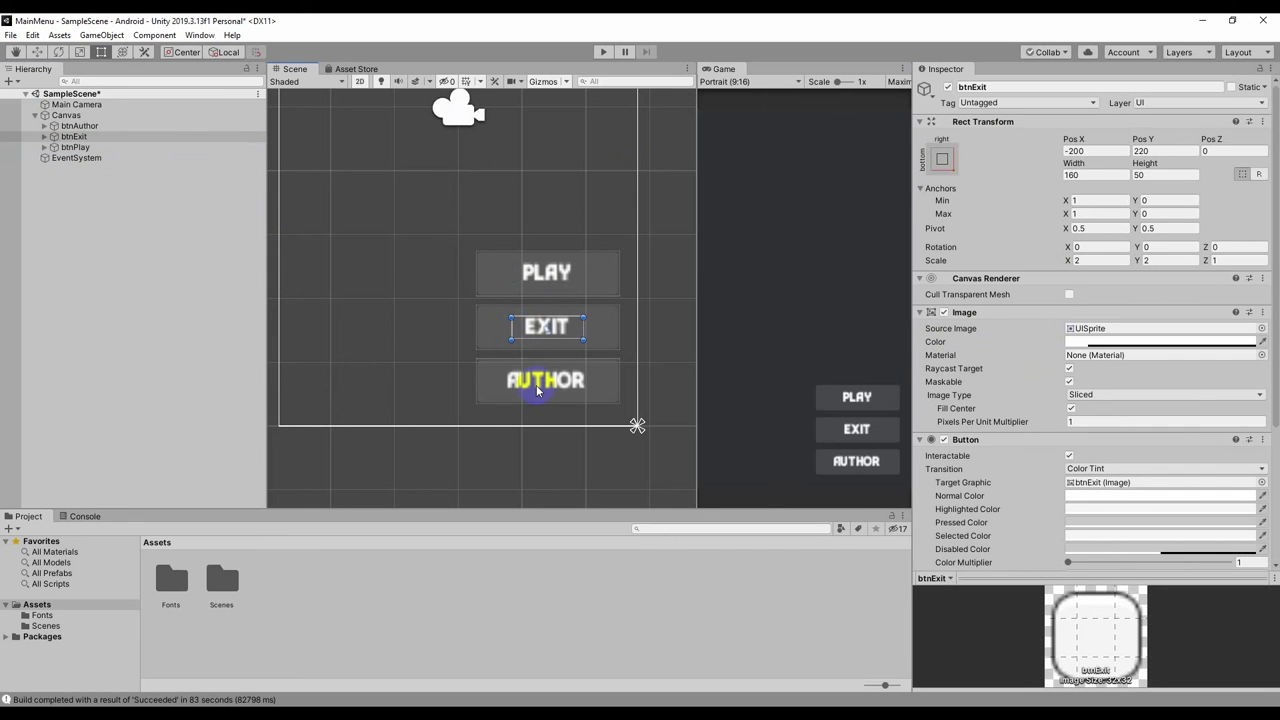
Create a Scripts folder in Assets and open it.
right_click(305, 592)
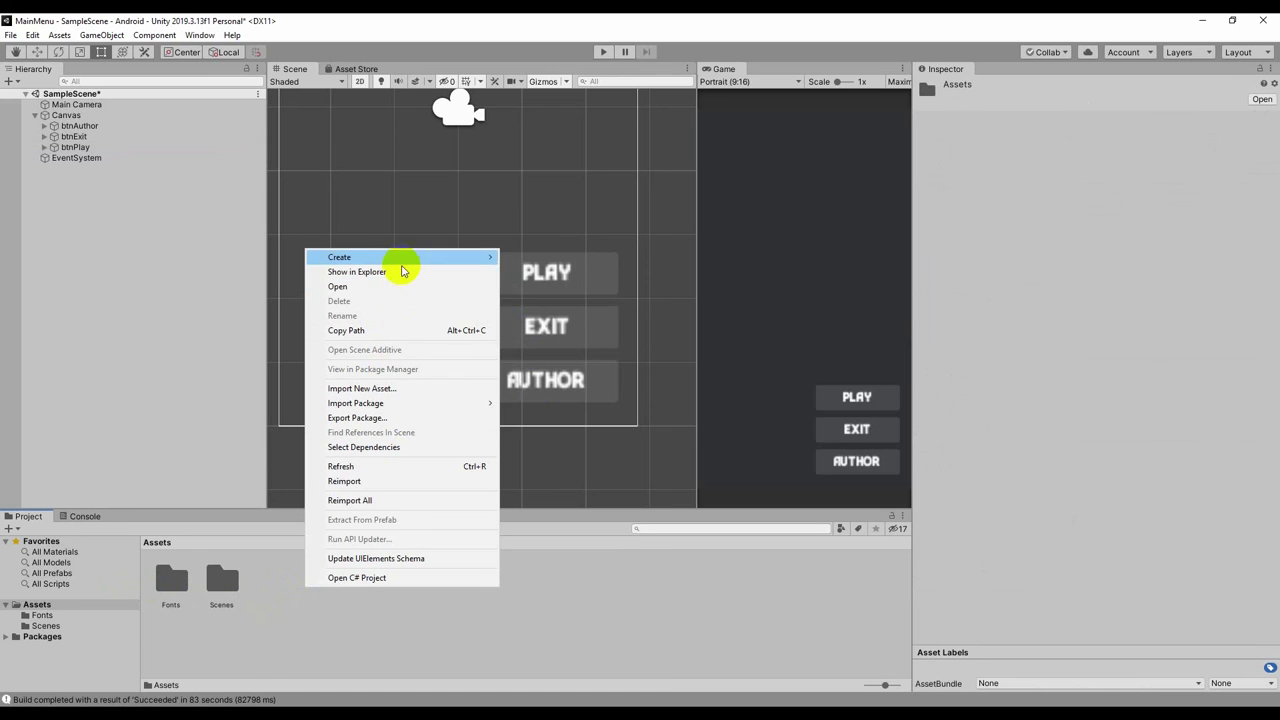
mouse_move(403, 268)
click(586, 175)
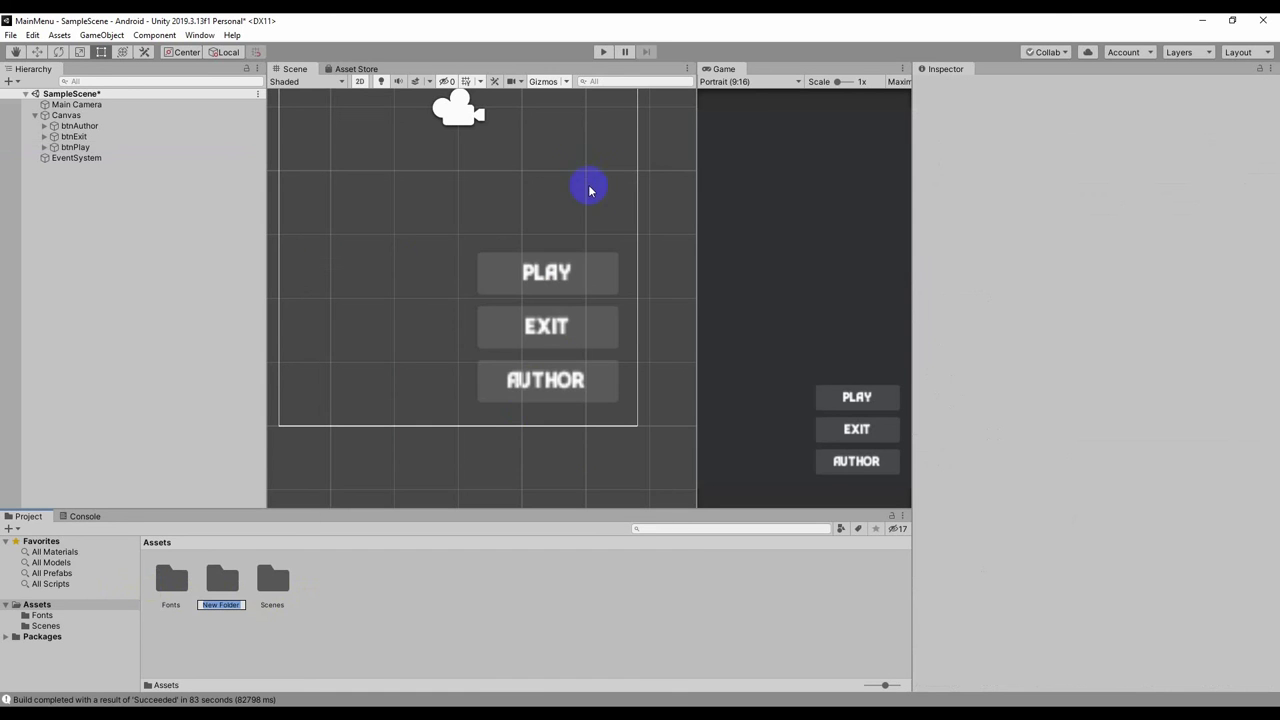
text(Scripts)
key(Return)
double_click(283, 582)
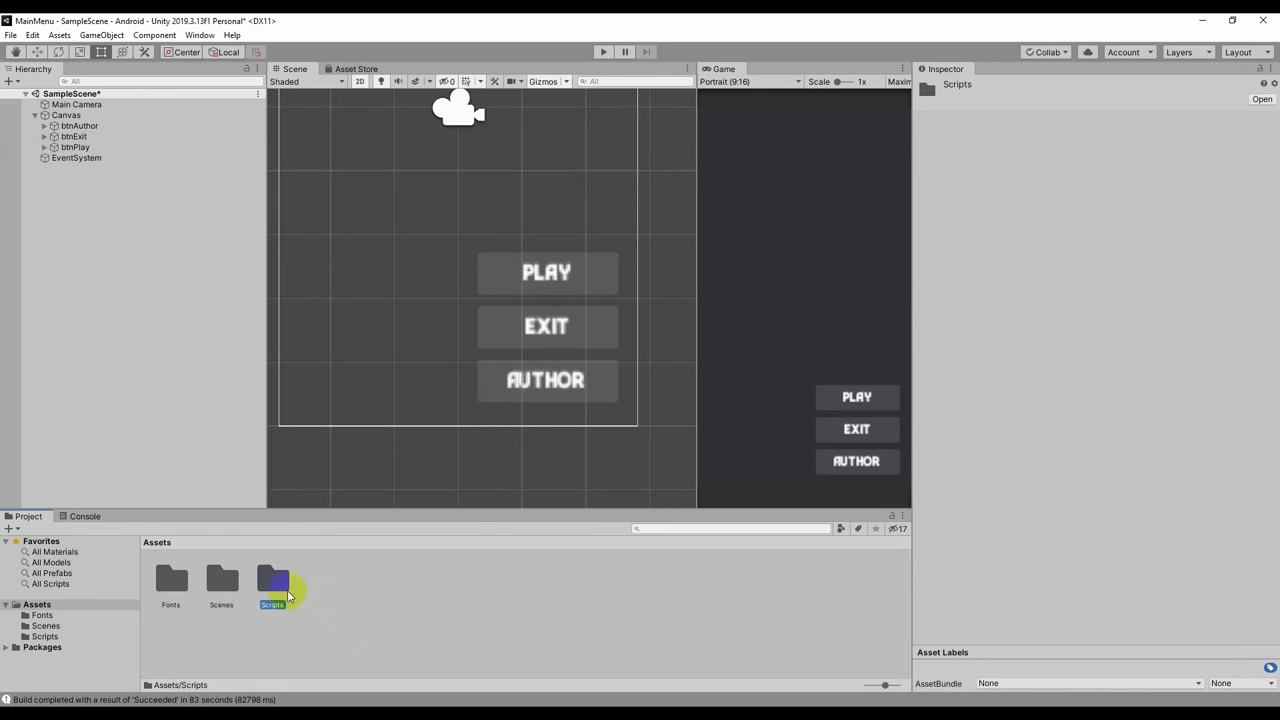
Create a new C# script named srExit inside the Scripts folder.
right_click(283, 582)
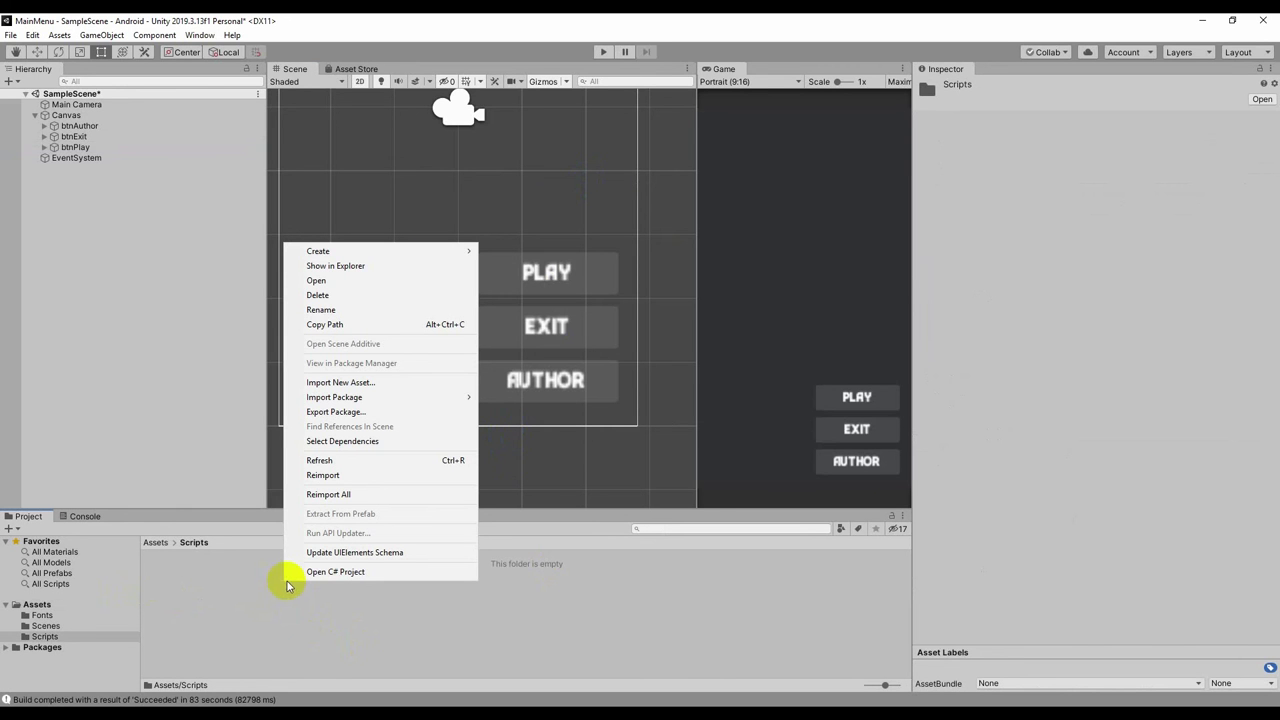
mouse_move(403, 251)
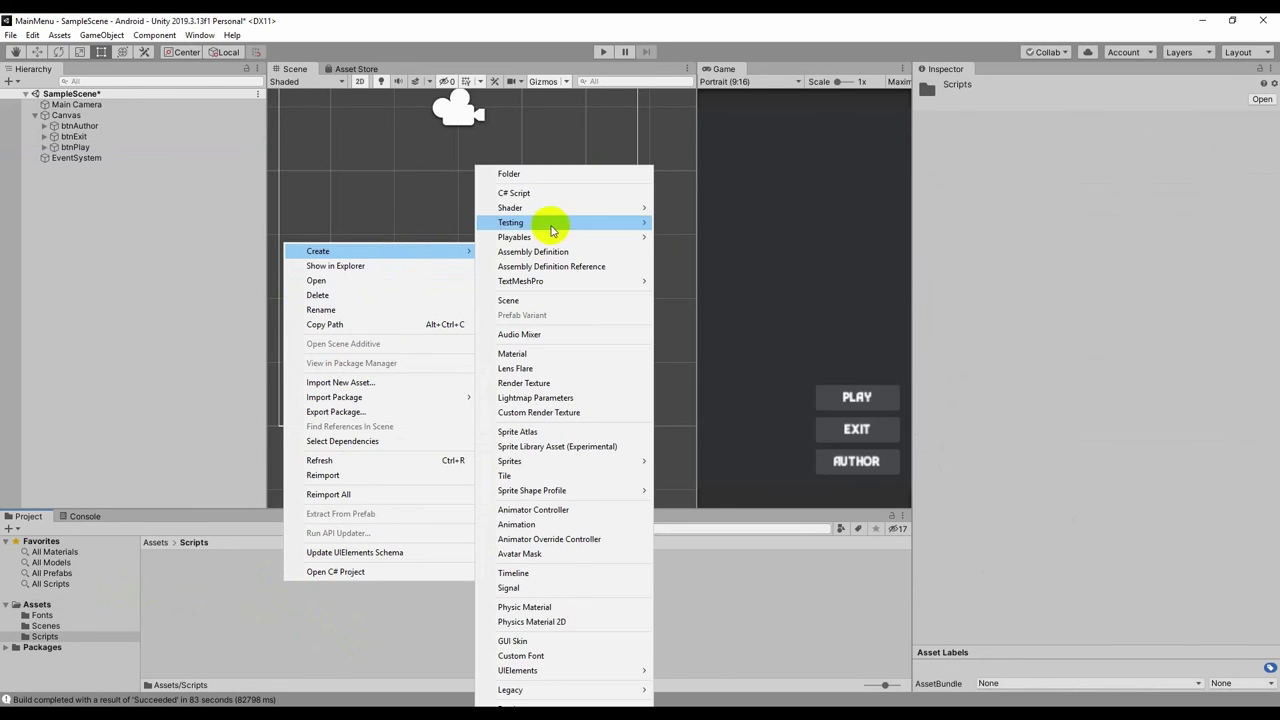
click(557, 198)
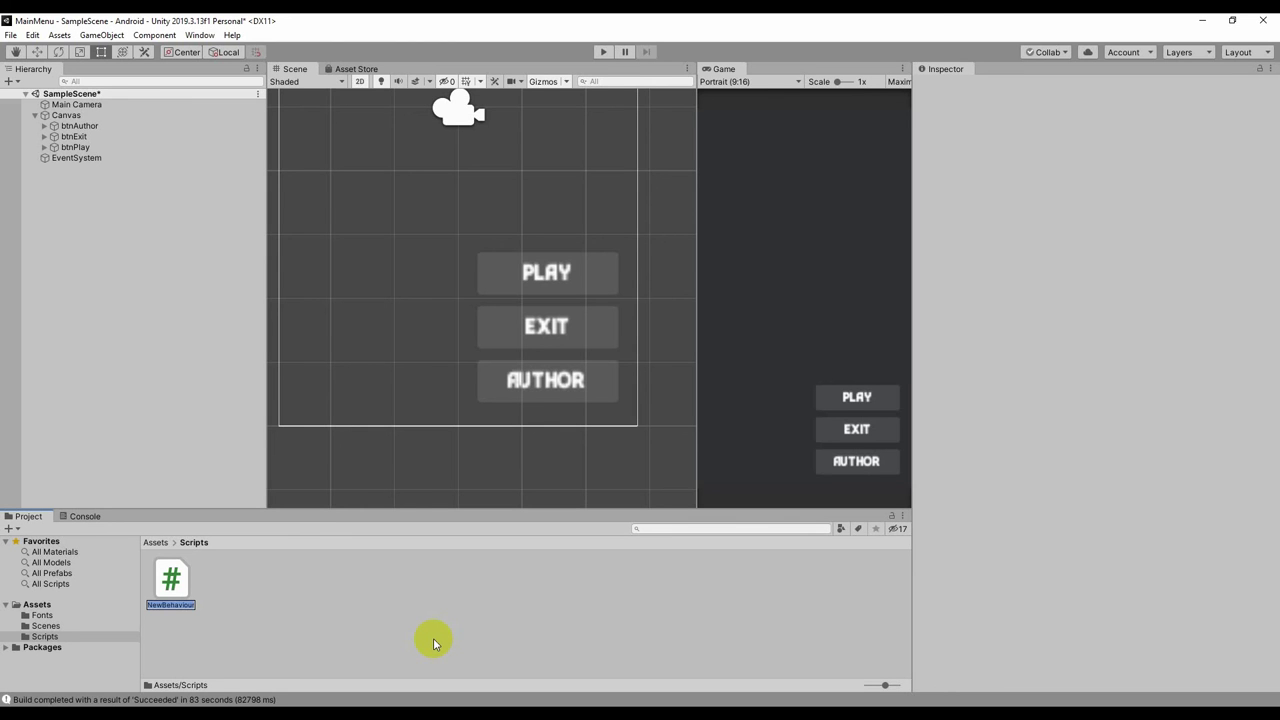
text(sc)
text(Exit)
click(433, 638)
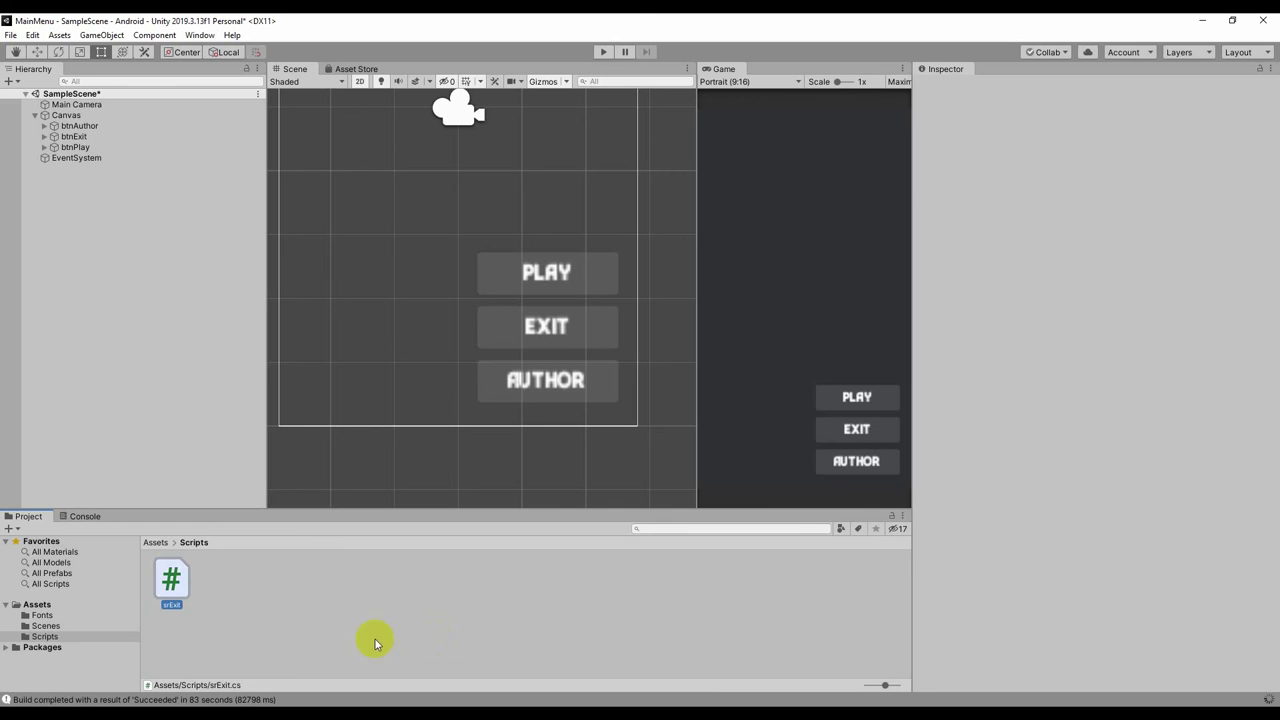
Open srExit.cs in MonoDevelop, enlarge the code text, and return to Unity.
double_click(188, 577)
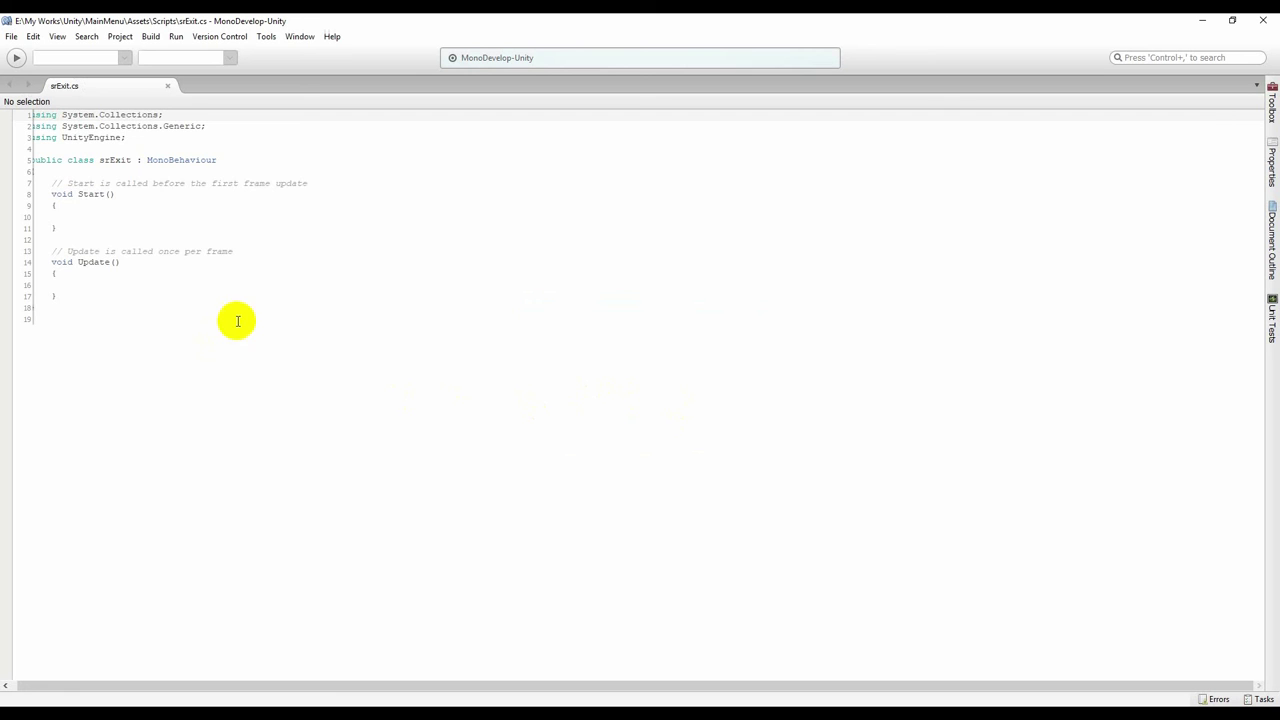
ctrl+scroll(336, 395, up, 5)
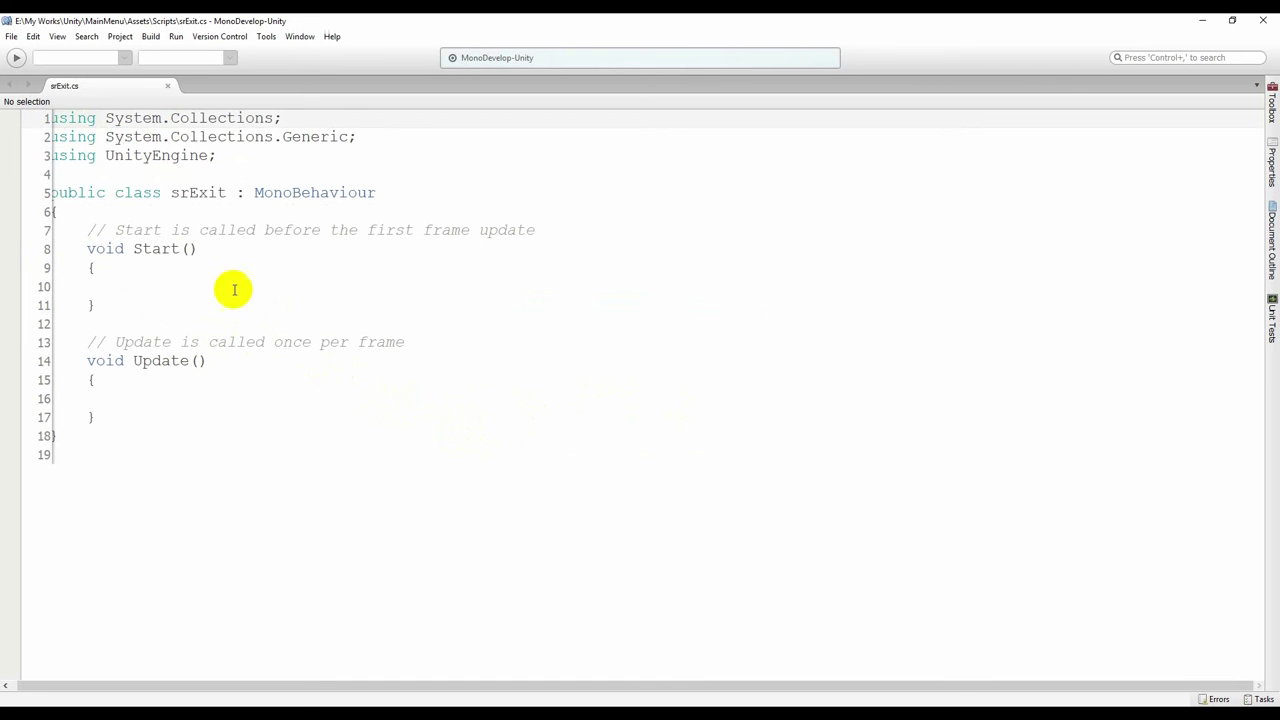
click(92, 232)
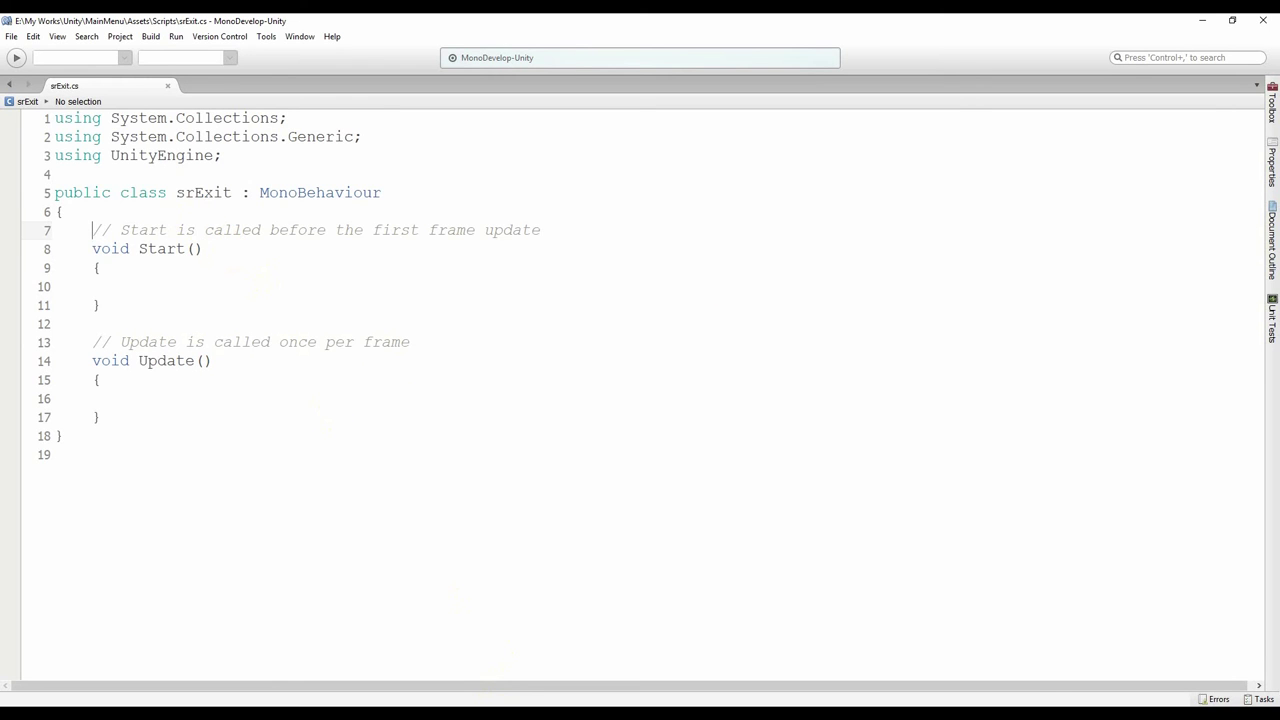
key(alt+Tab)
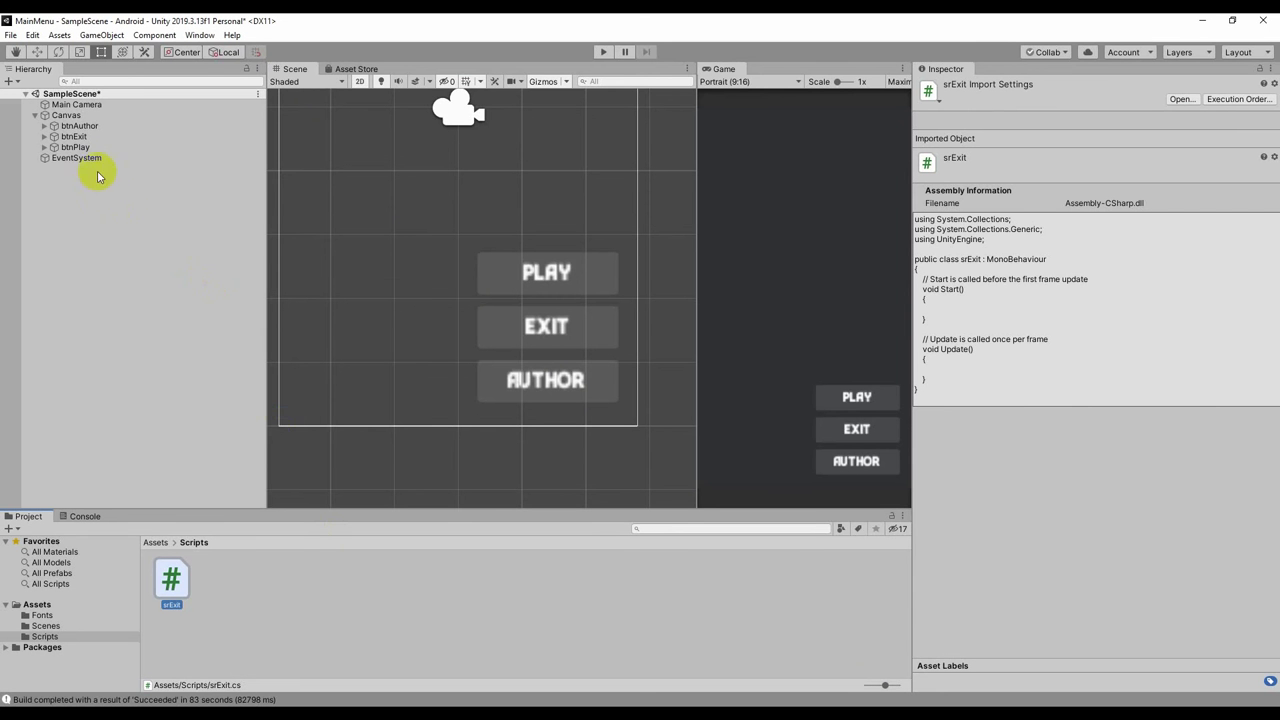
Save the scene, drag srExit onto btnExit, and select btnExit to view its components.
key(ctrl+s)
drag(181, 592, 77, 142)
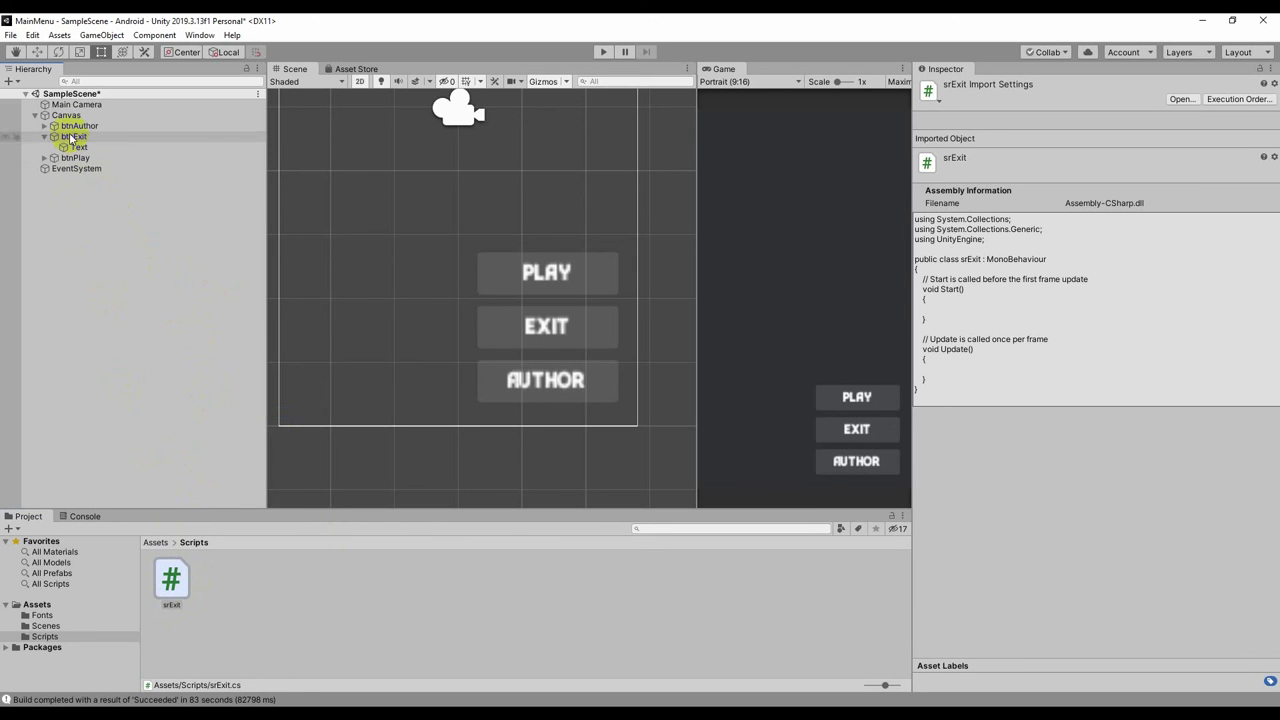
key(ctrl+s)
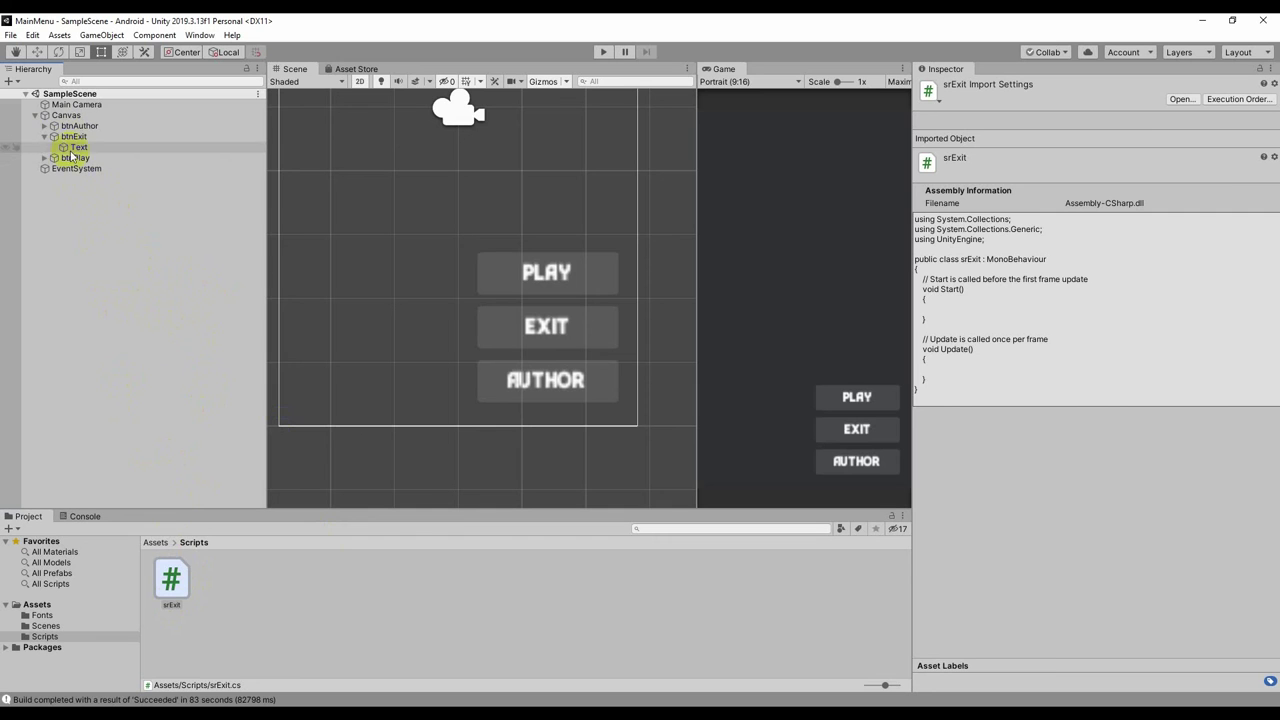
click(83, 137)
click(43, 136)
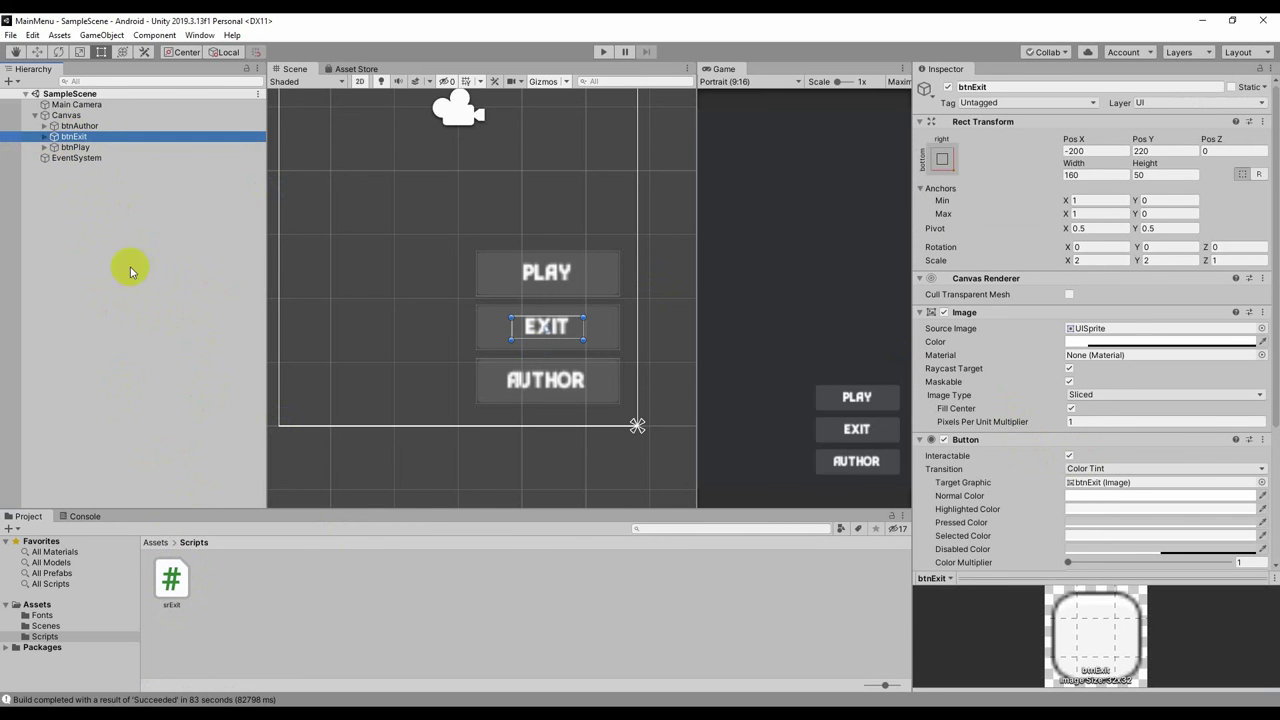
scroll(1040, 347, down, 5)
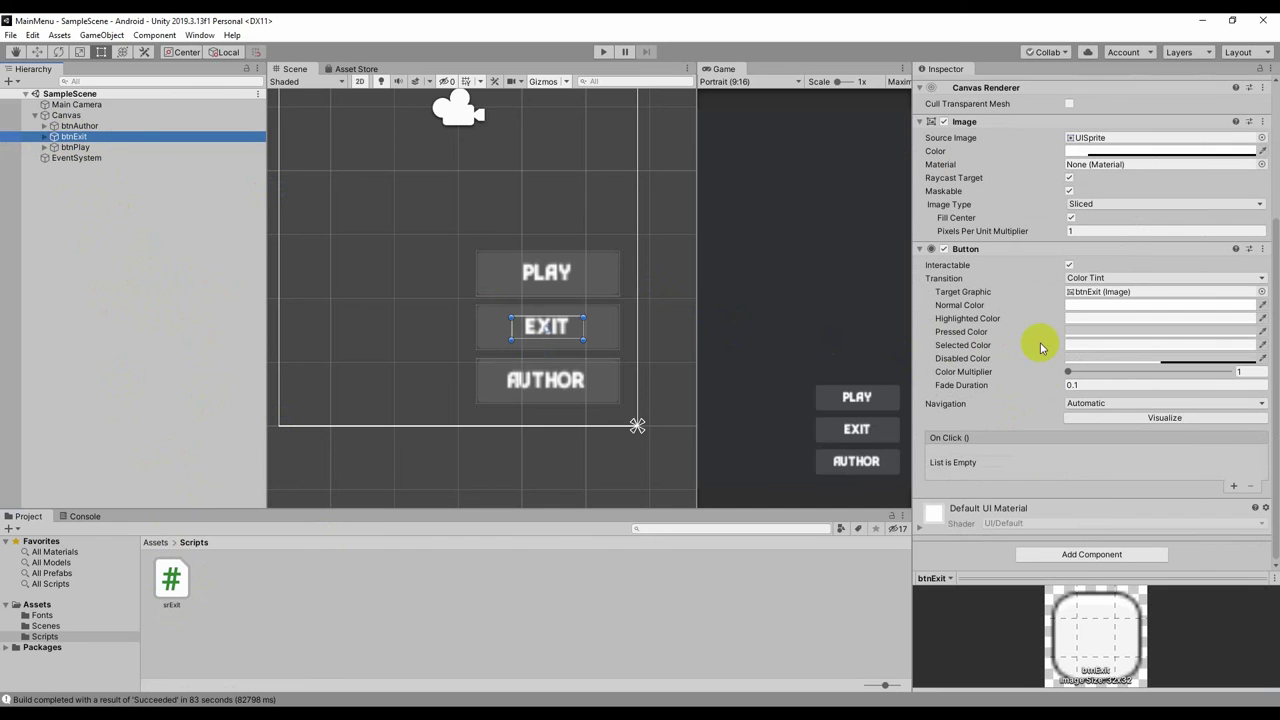
Add the srExit script to btnExit through the Add Component search.
click(1089, 560)
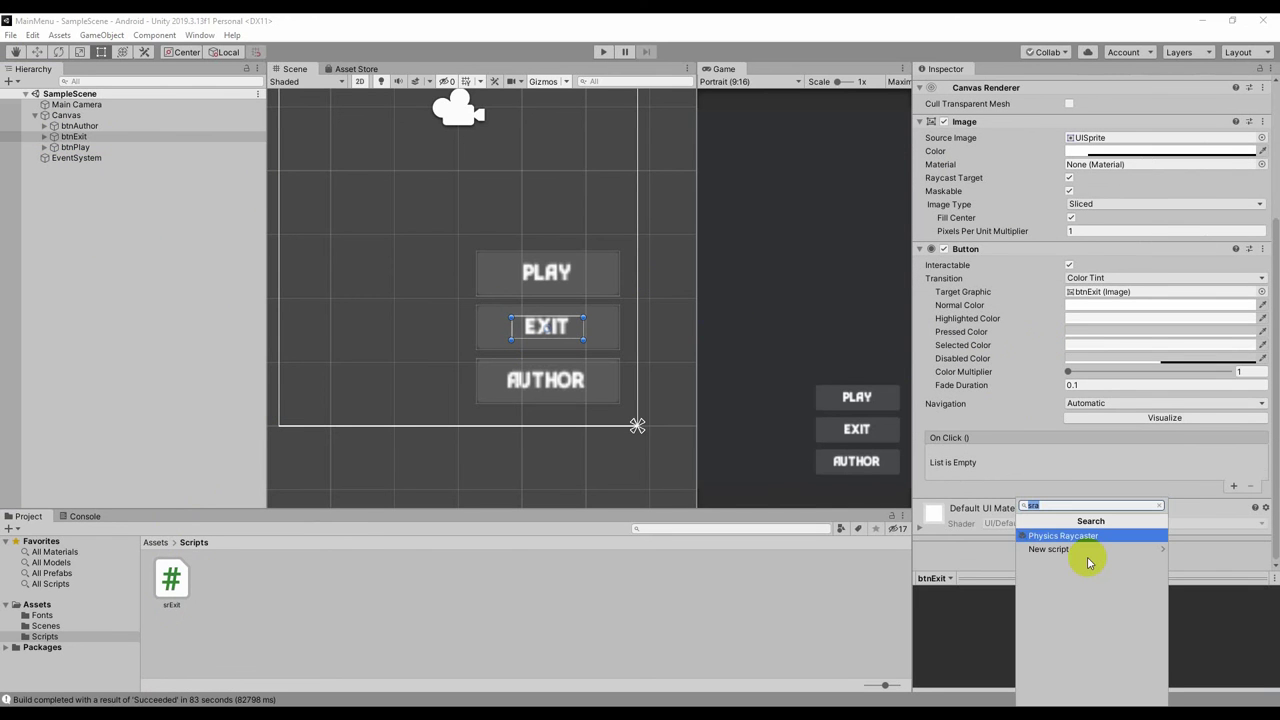
text(sr)
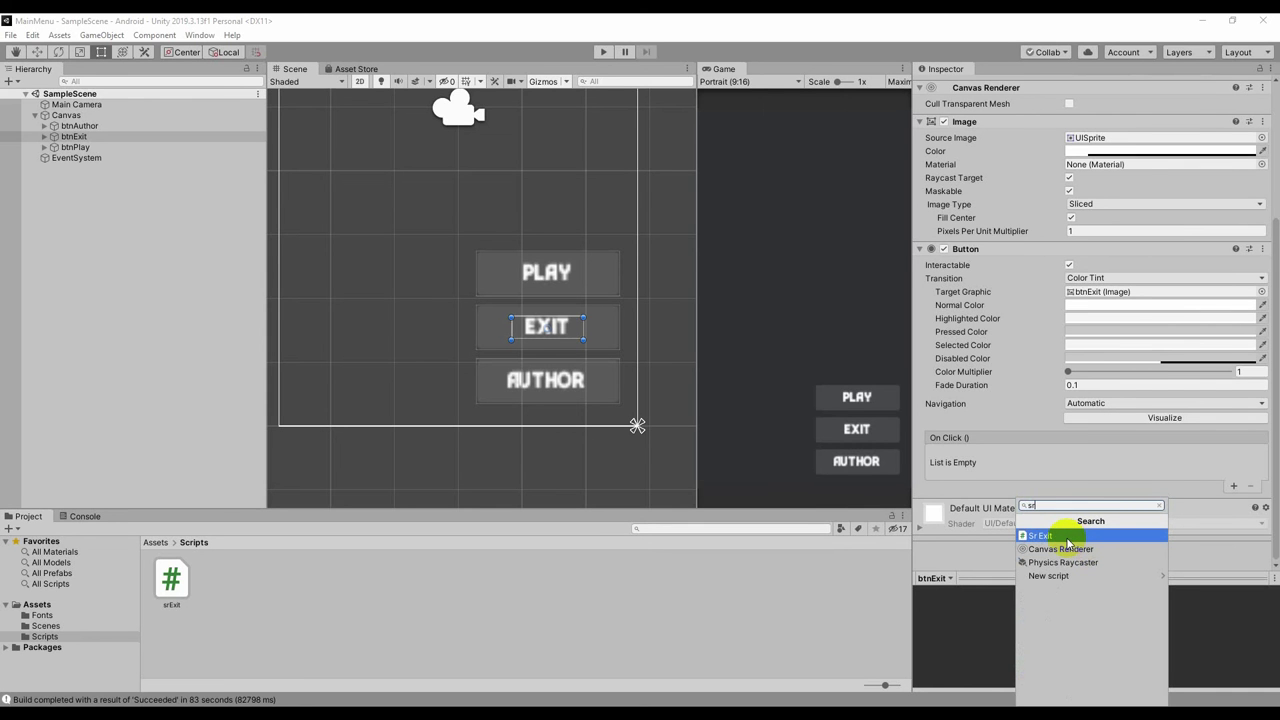
key(BackSpace)
key(BackSpace)
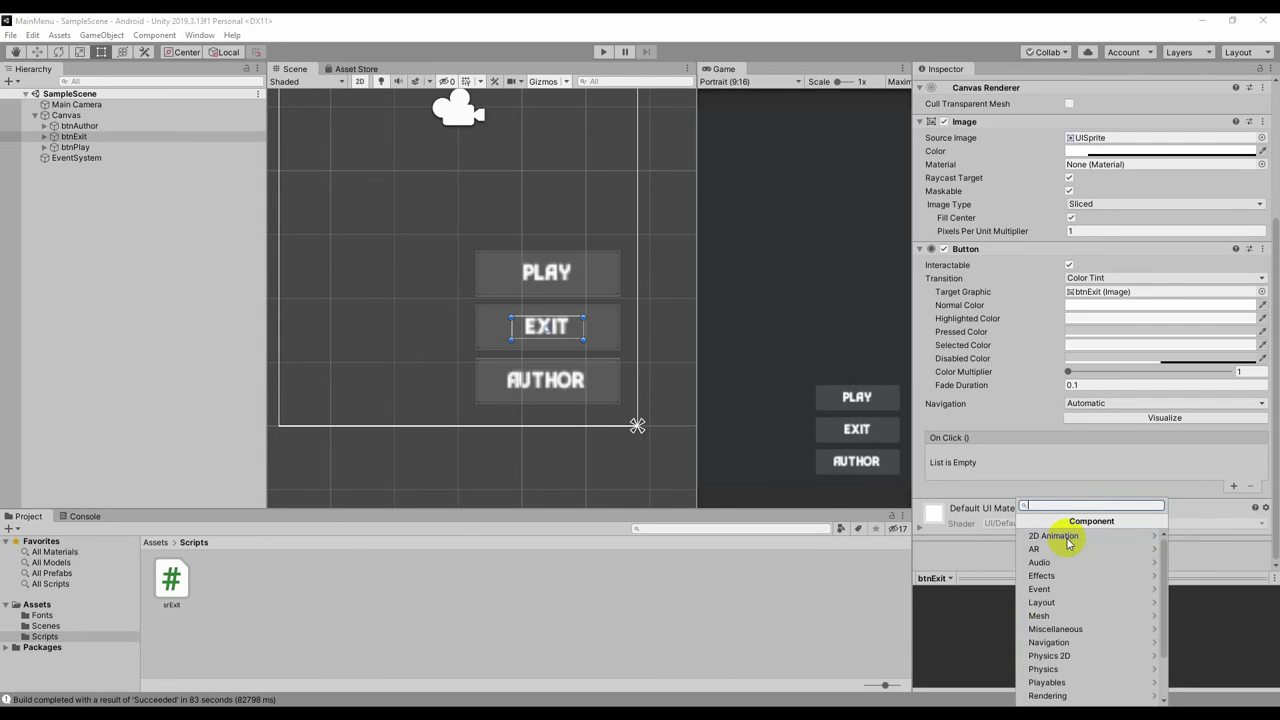
text(New)
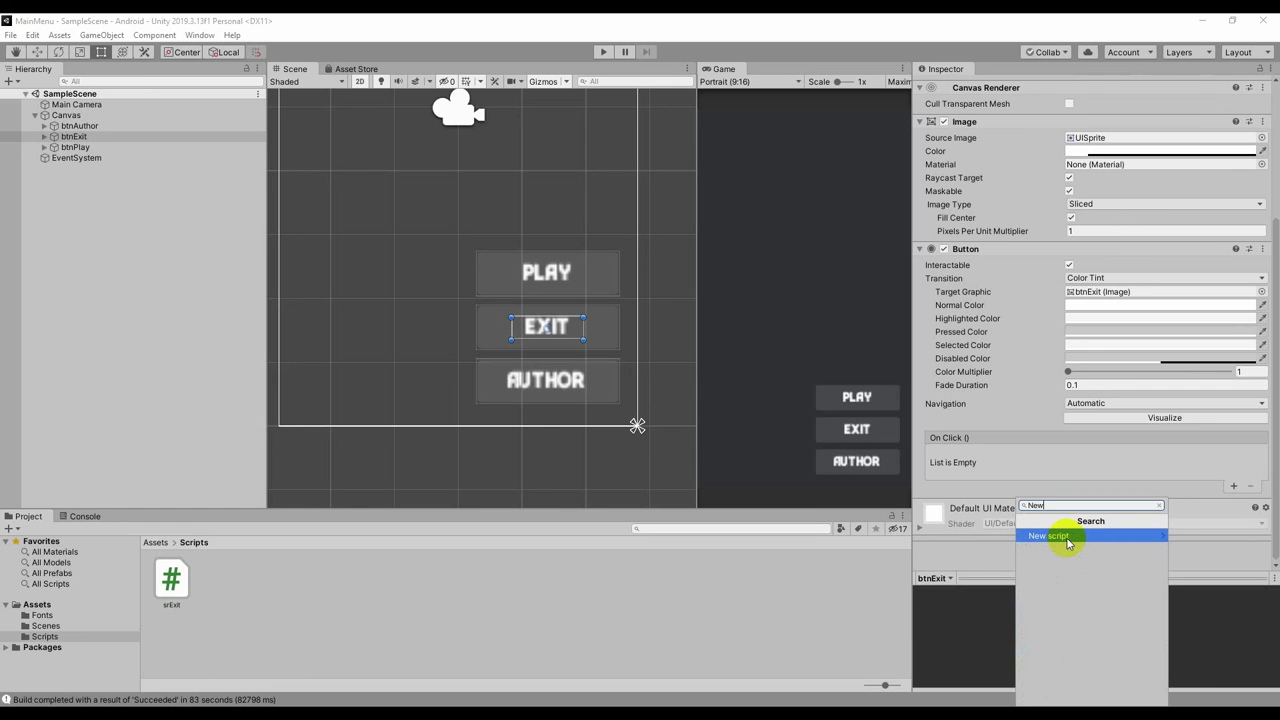
key(BackSpace)
key(BackSpace)
key(BackSpace)
text(Script)
click(1077, 540)
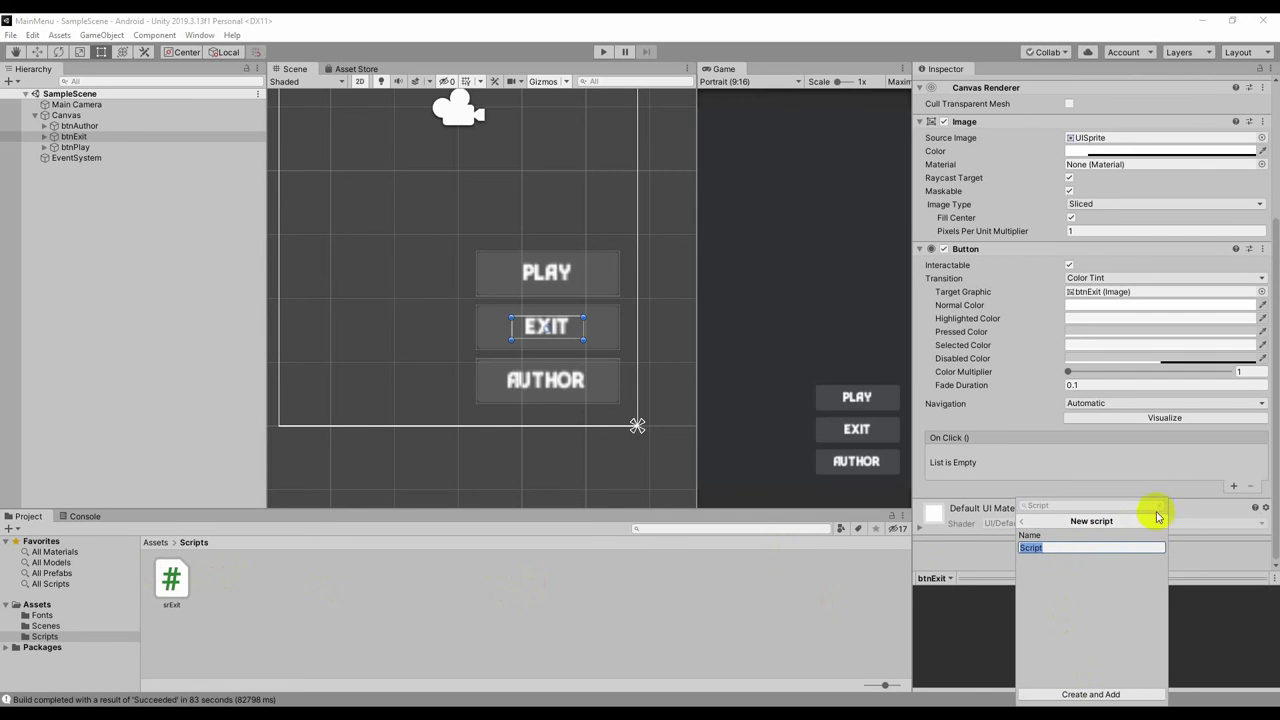
click(1156, 517)
key(BackSpace)
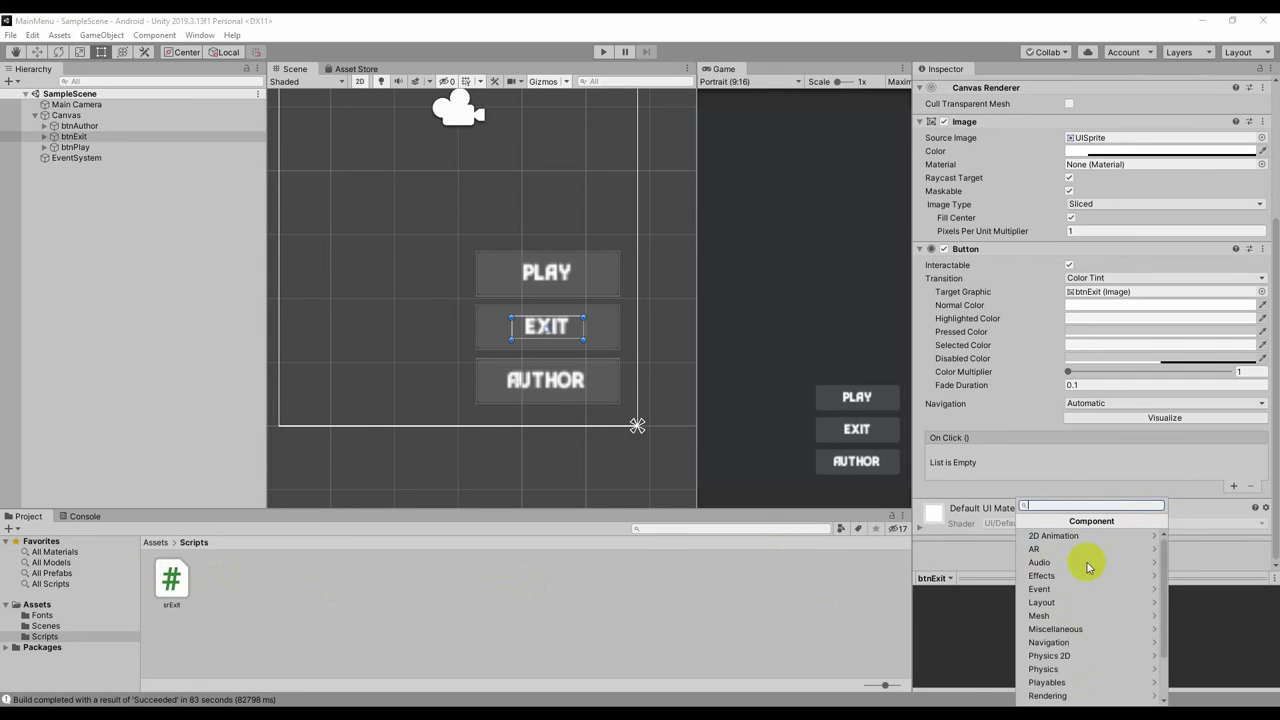
text(sr)
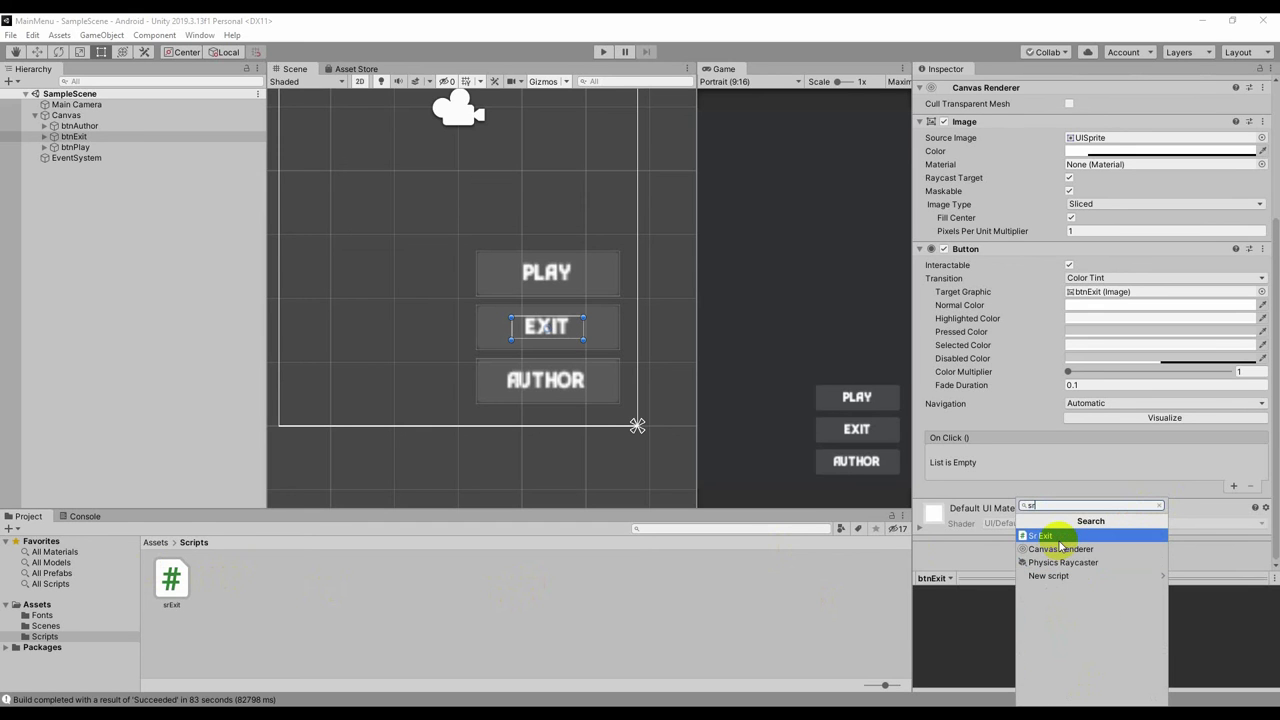
key(Return)
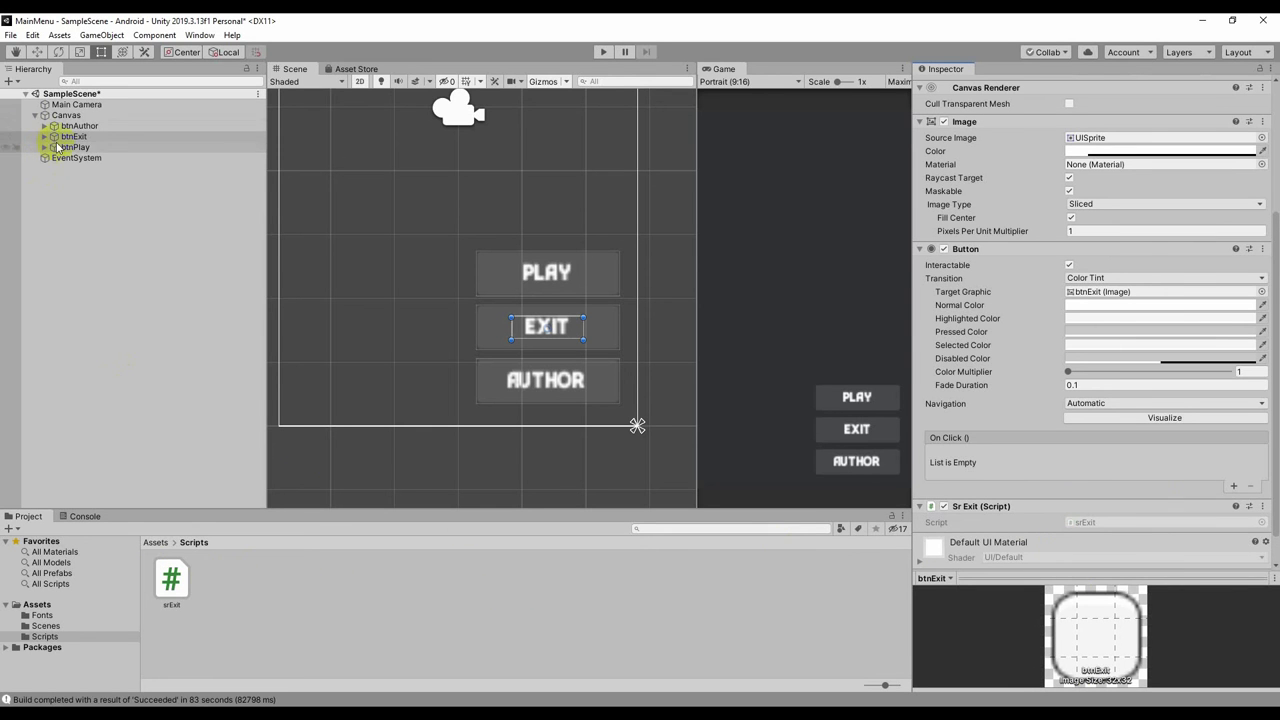
Delete the comment above Start() in srExit.cs and select the 'using UnityEngine;' line.
scroll(1103, 522, down, 1)
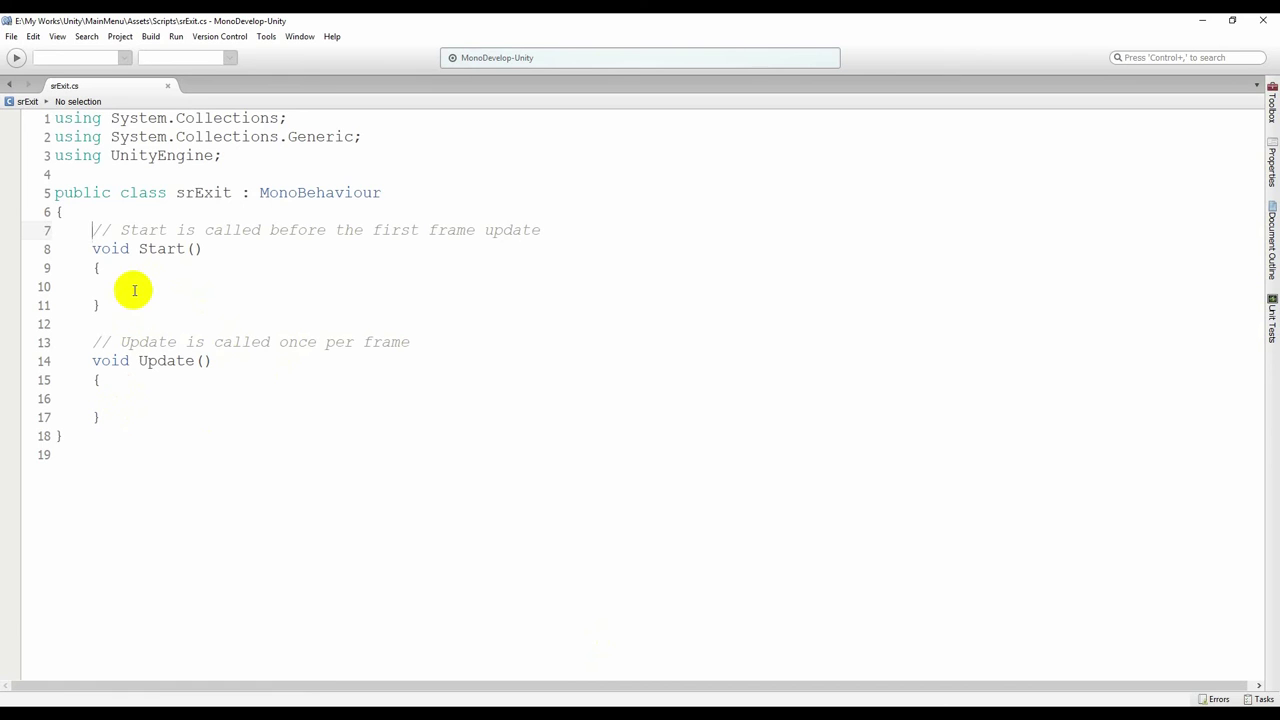
key(shift+End)
key(Return)
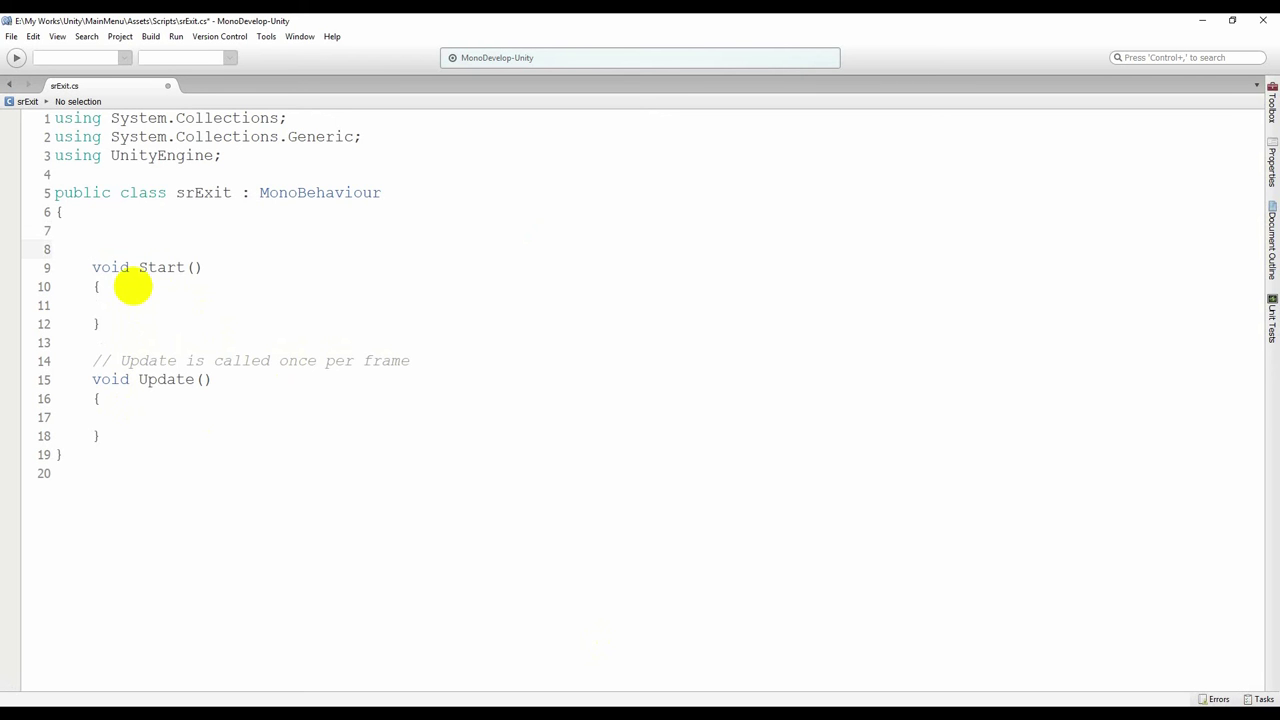
key(Up)
key(Up)
key(Up)
key(Up)
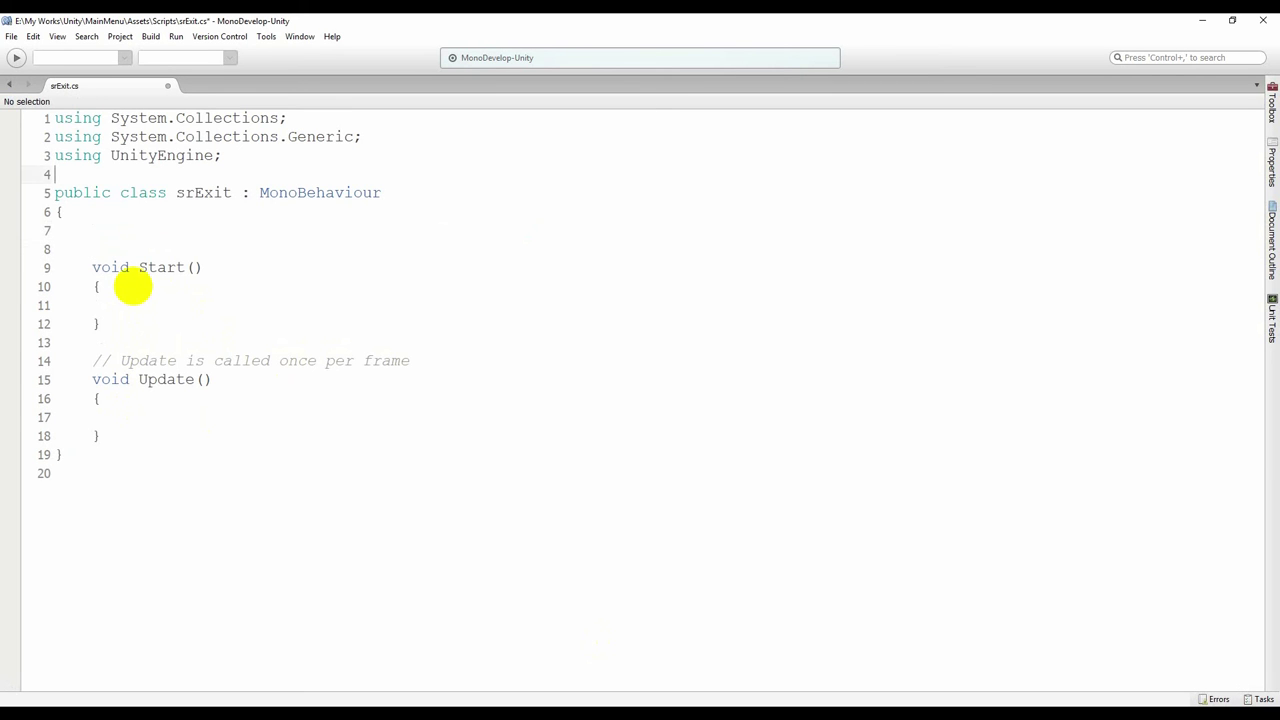
key(Up)
key(shift+End)
key(alt+Tab)
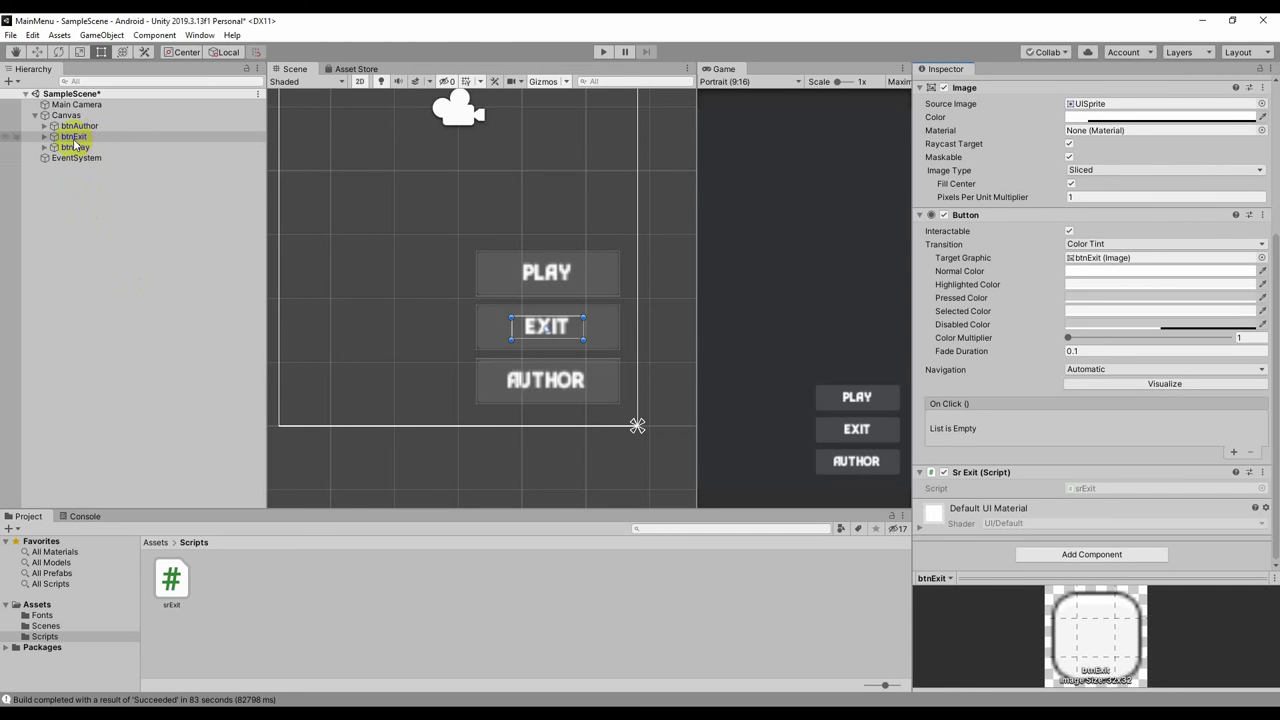
Open the Hierarchy create menu's UI submenu and dismiss it without adding an object.
click(12, 80)
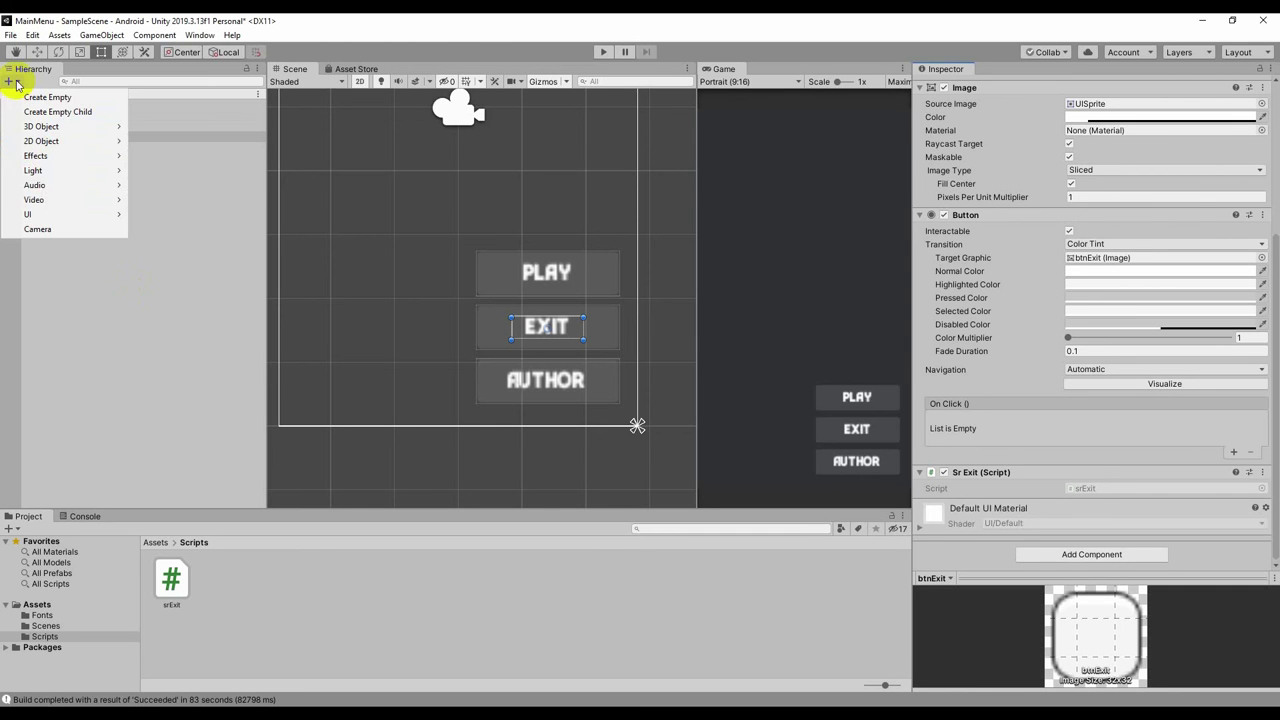
mouse_move(50, 214)
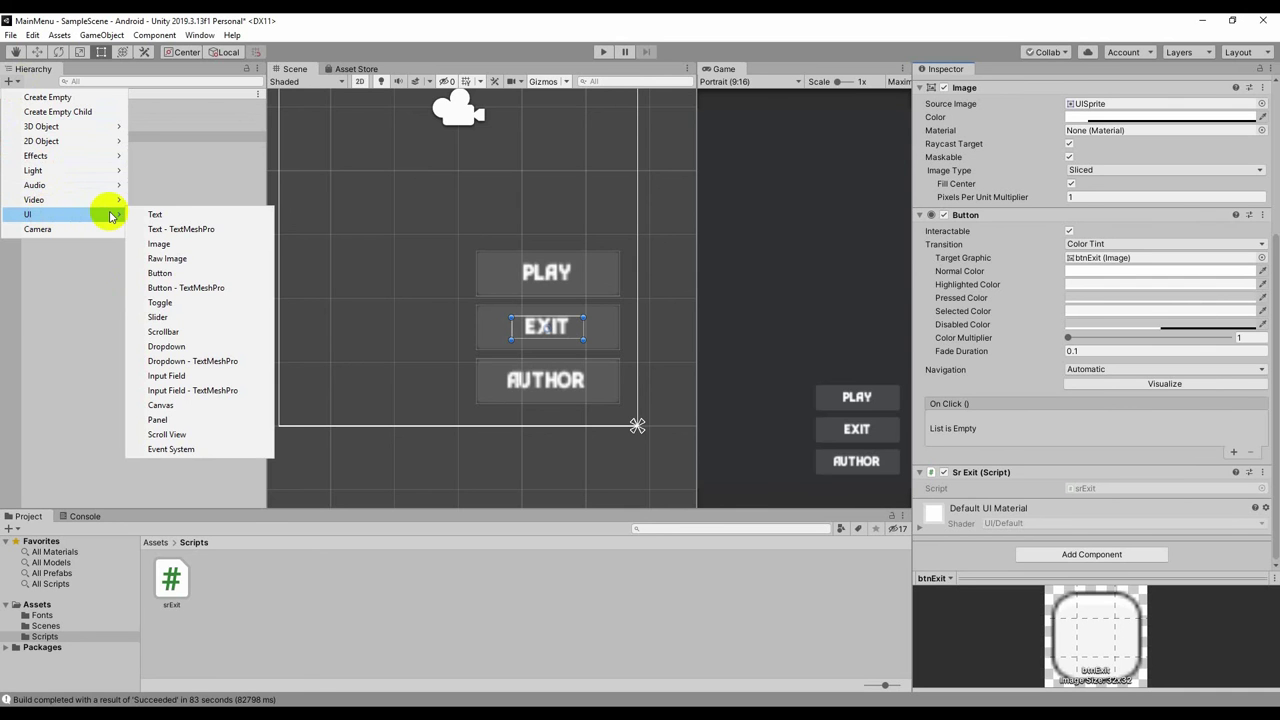
click(78, 278)
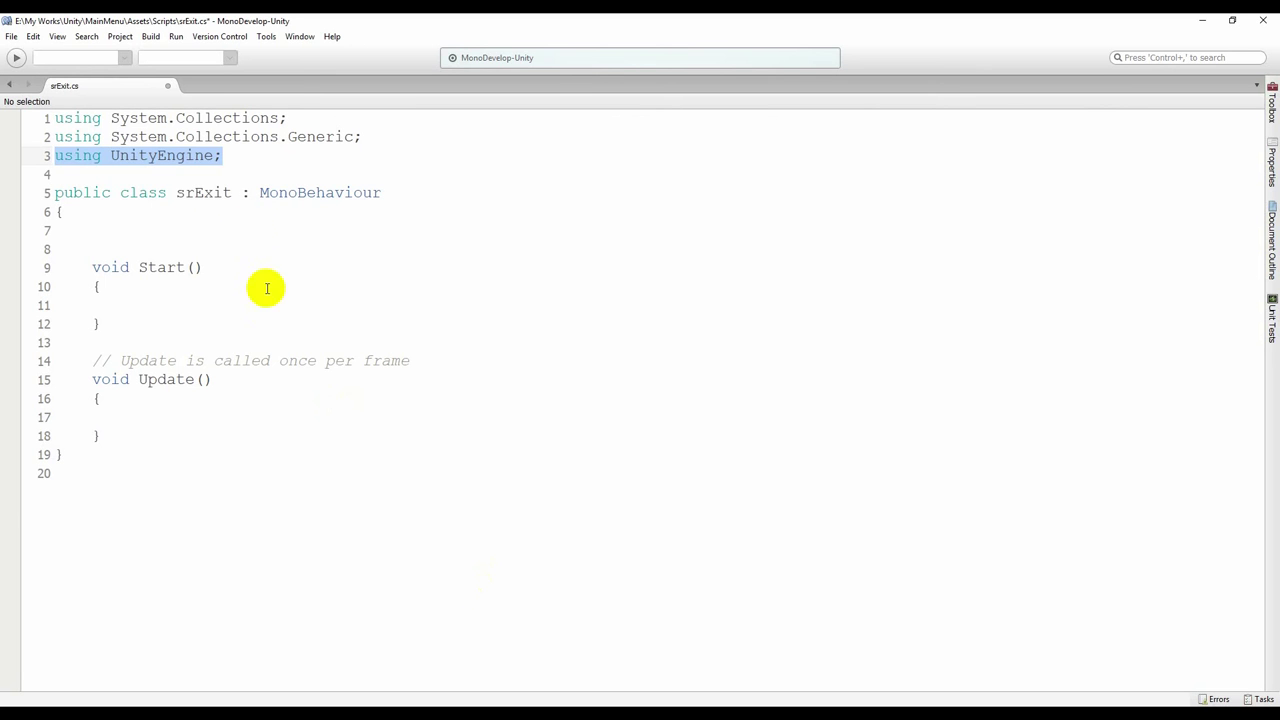
Add a 'using UnityEngine.UI;' line below 'using UnityEngine;' in srExit.cs.
key(ctrl+c)
key(Down)
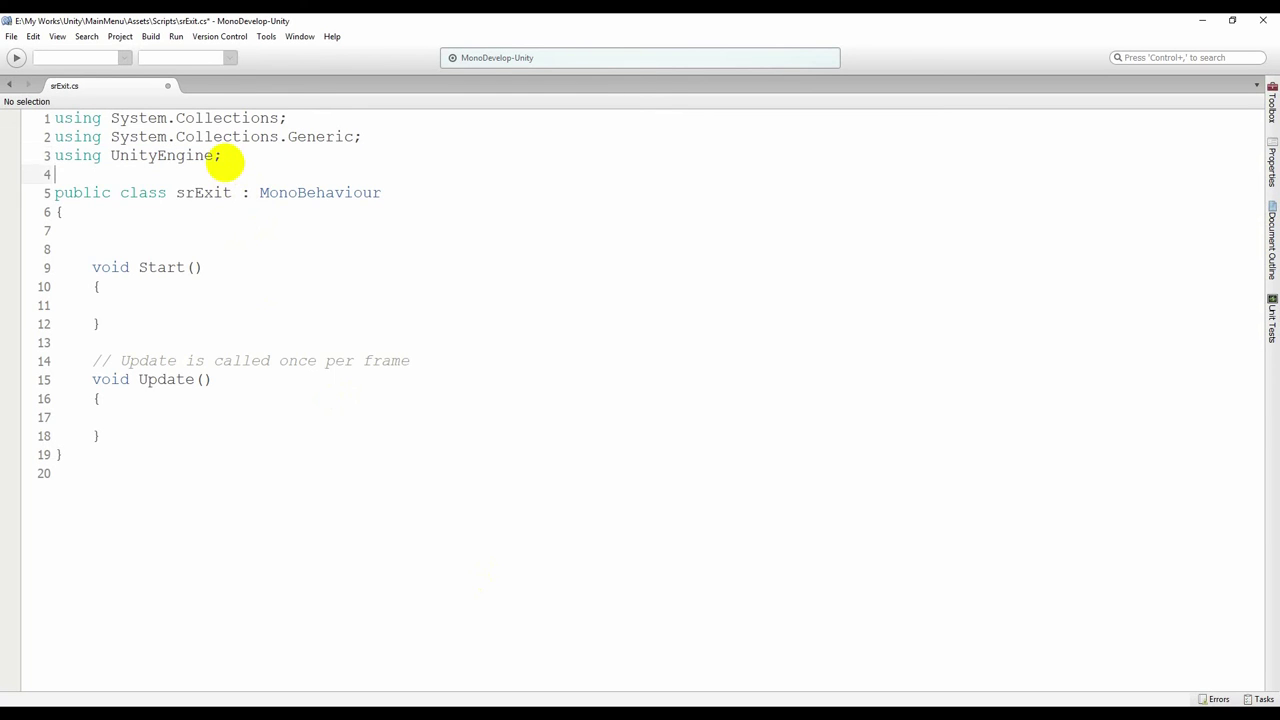
key(Return)
key(ctrl+v)
key(Up)
key(Delete)
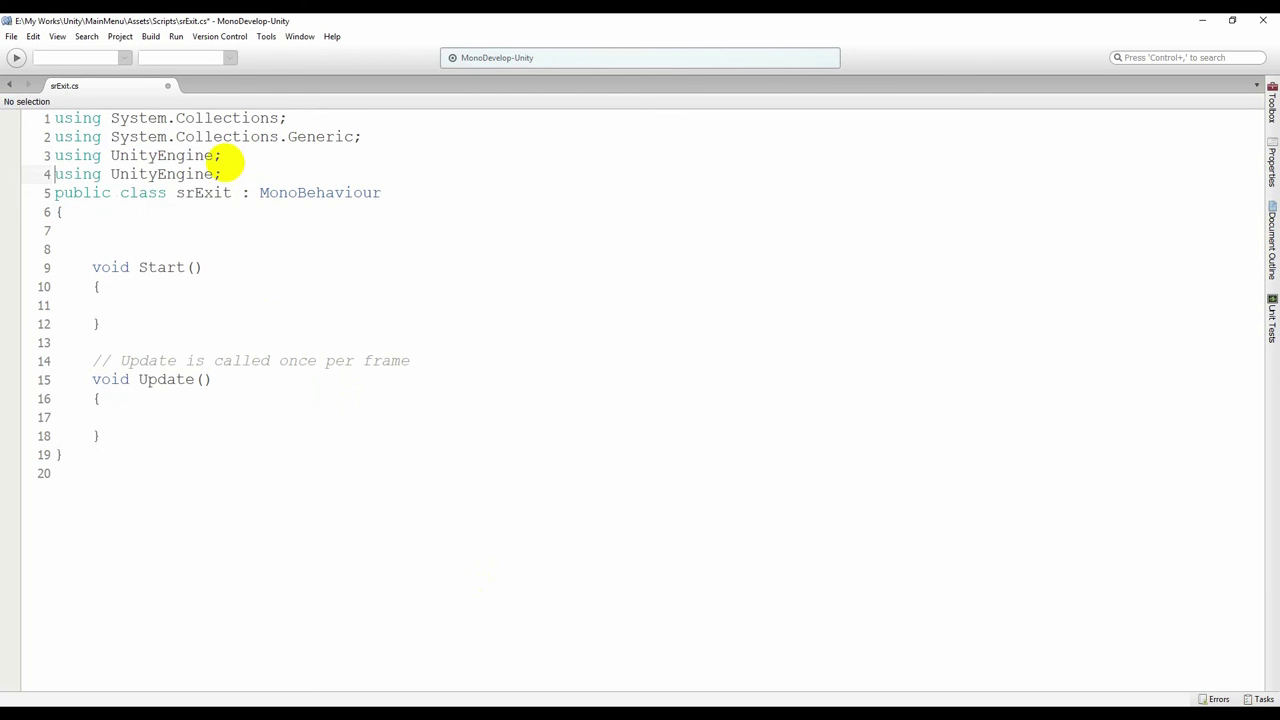
key(Return)
key(Up)
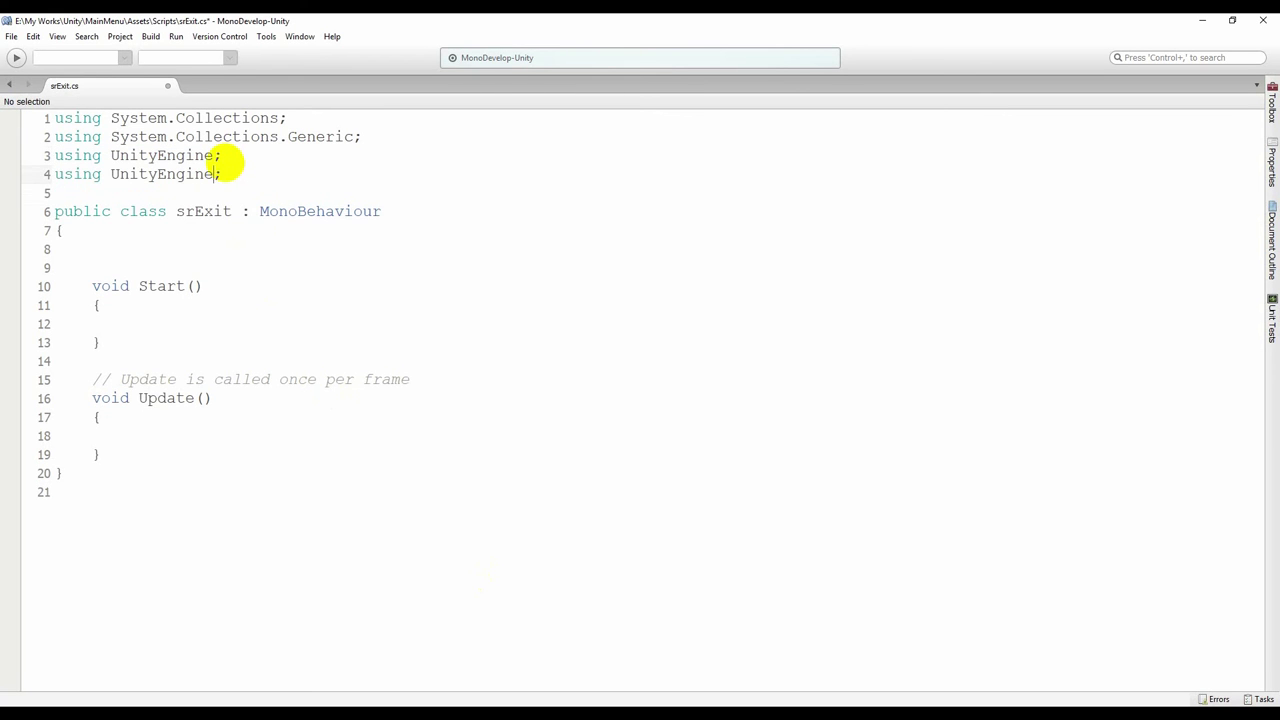
text(.UI)
key(Down)
key(Down)
key(Down)
key(Down)
key(Down)
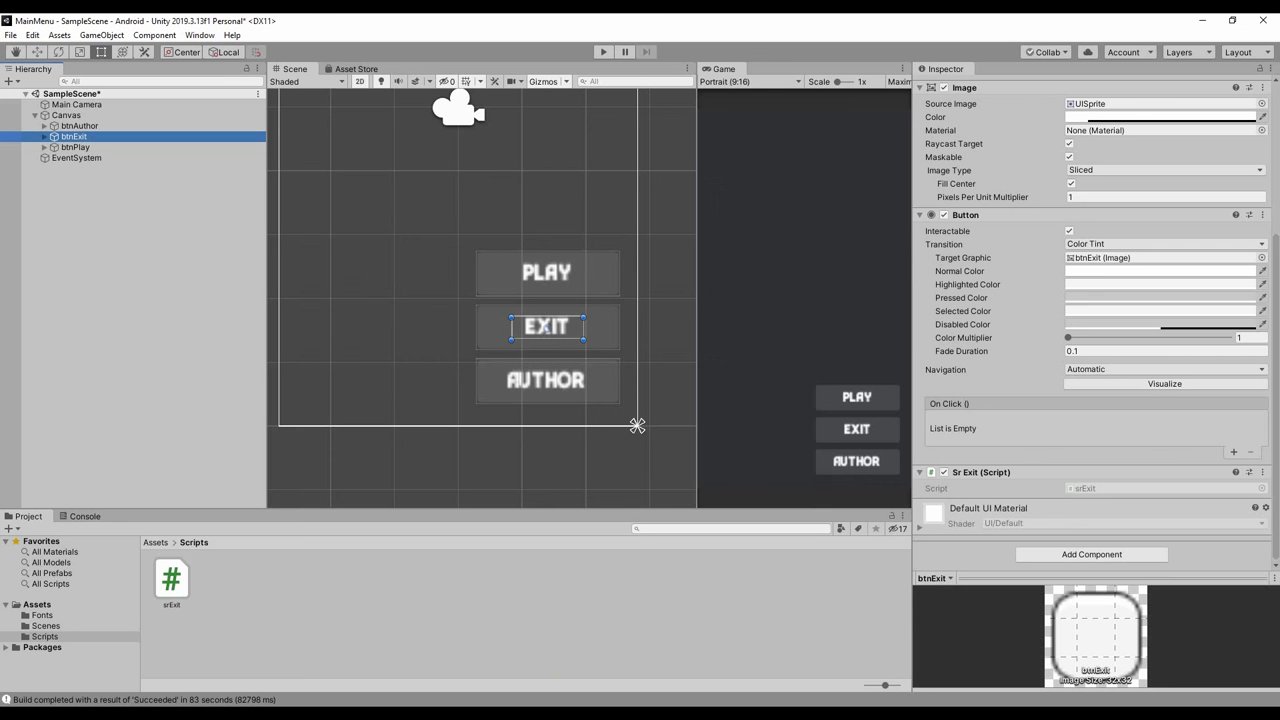
Select btnExit, expand it to show its Text child, and inspect its Button component.
click(50, 140)
click(45, 137)
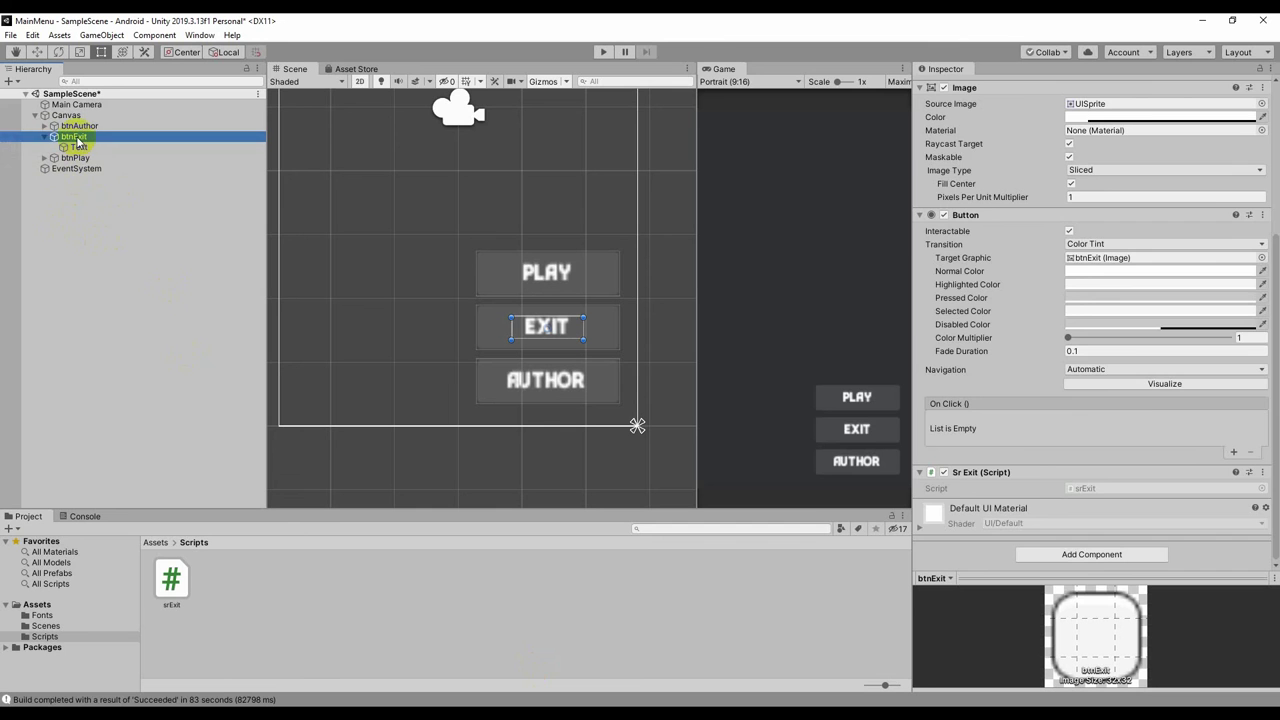
scroll(1045, 355, up, 5)
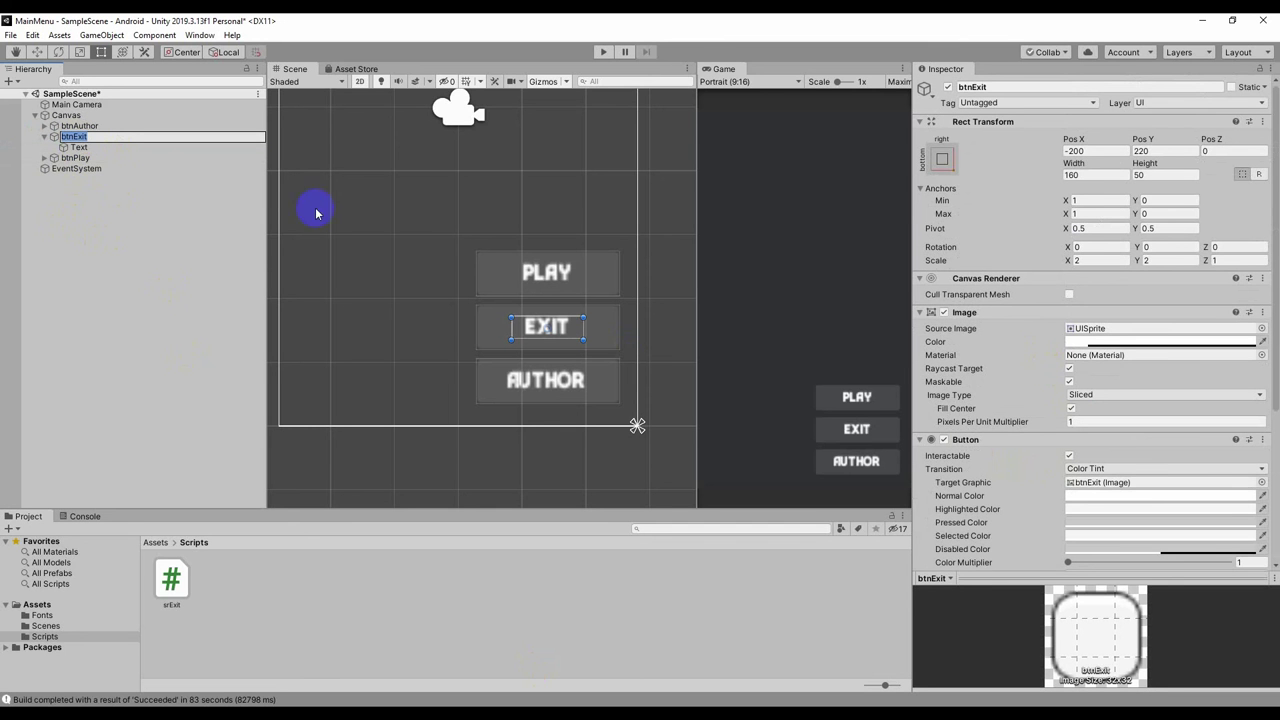
scroll(1045, 366, down, 5)
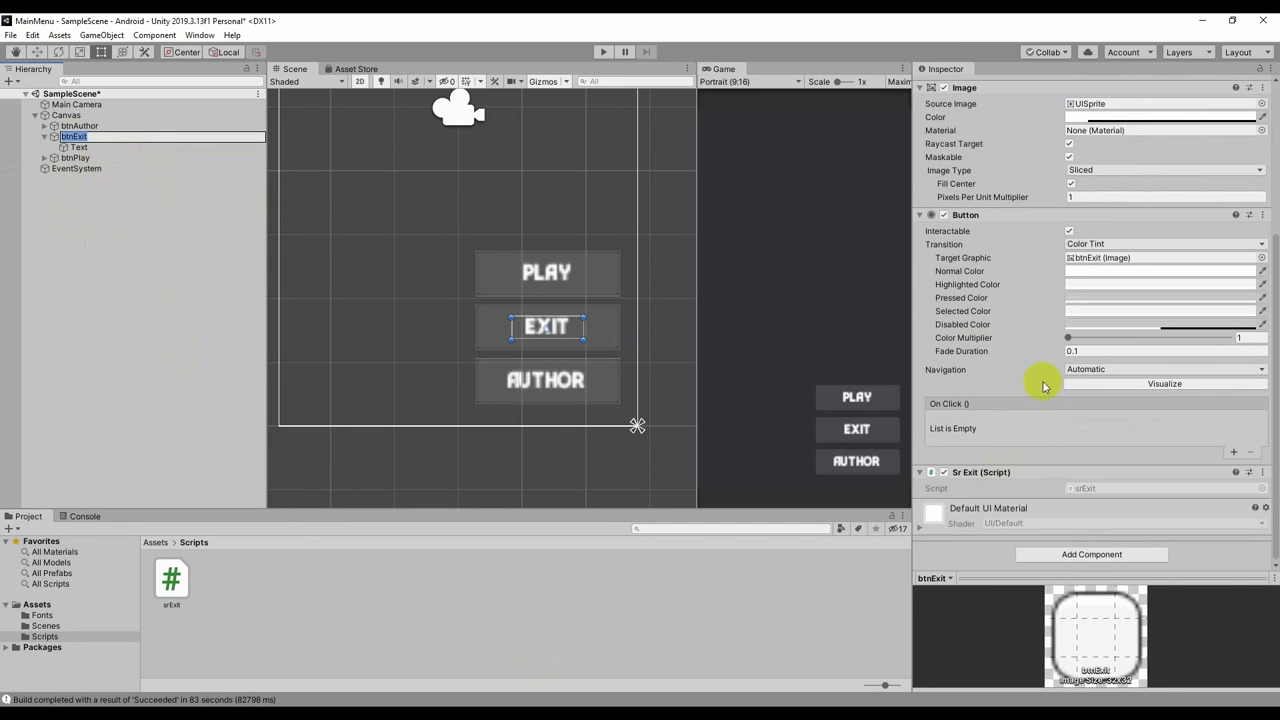
click(1016, 278)
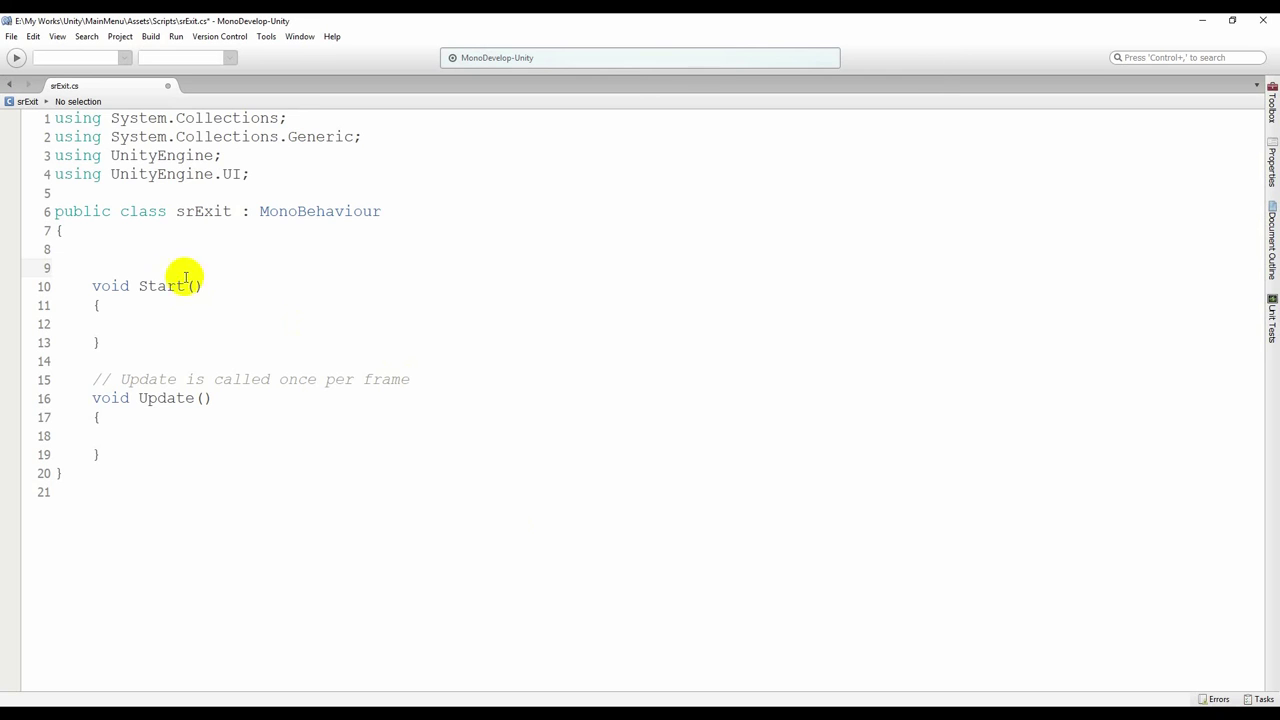
Declare a 'private Button btnExit;' field in the srExit class.
text(pri)
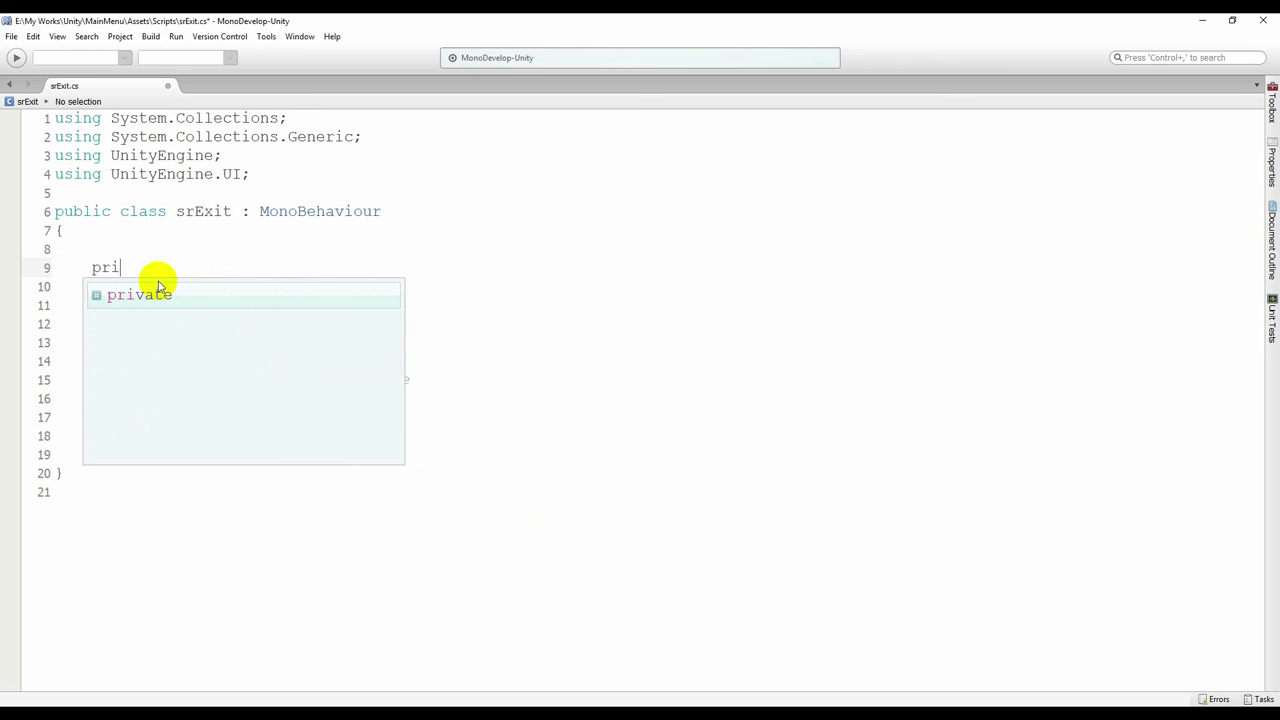
text(v)
key(Tab)
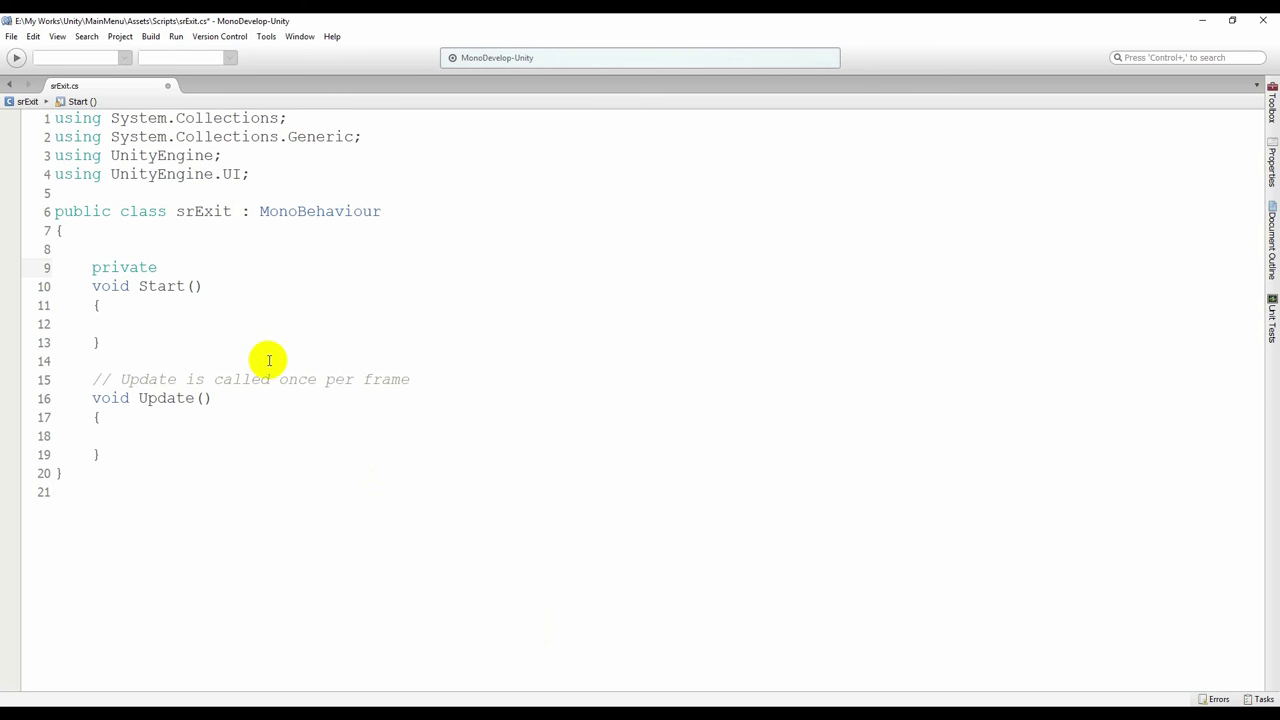
text(Button )
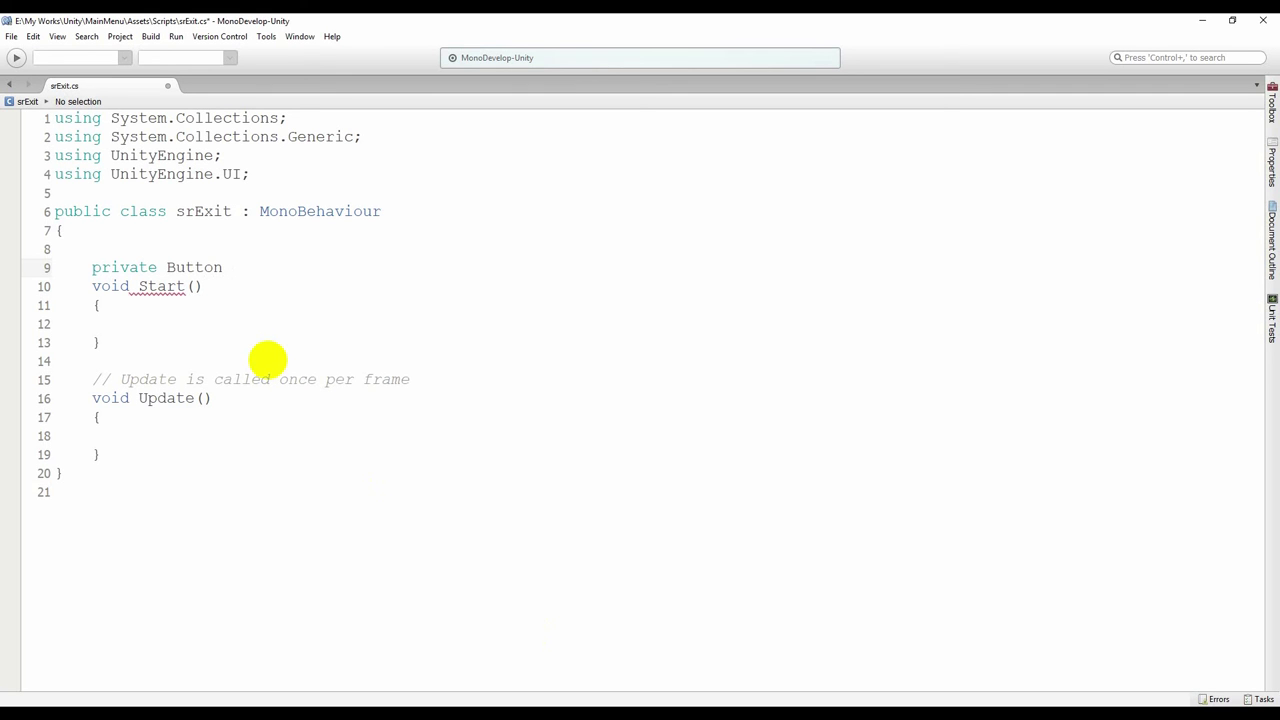
text(btn)
key(BackSpace)
key(BackSpace)
key(BackSpace)
text(btn)
text(Exit)
Add blank lines around Start() and begin a 'btnExit =' assignment inside it.
key(Down)
key(Down)
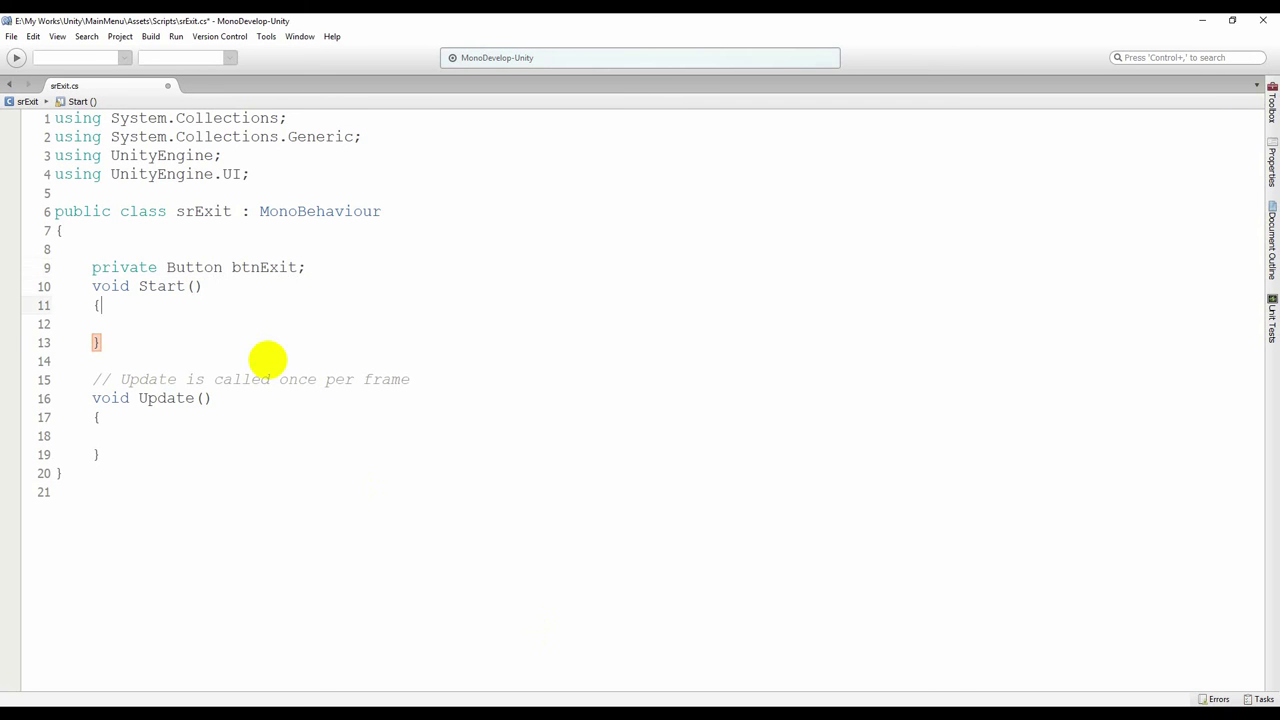
key(Return)
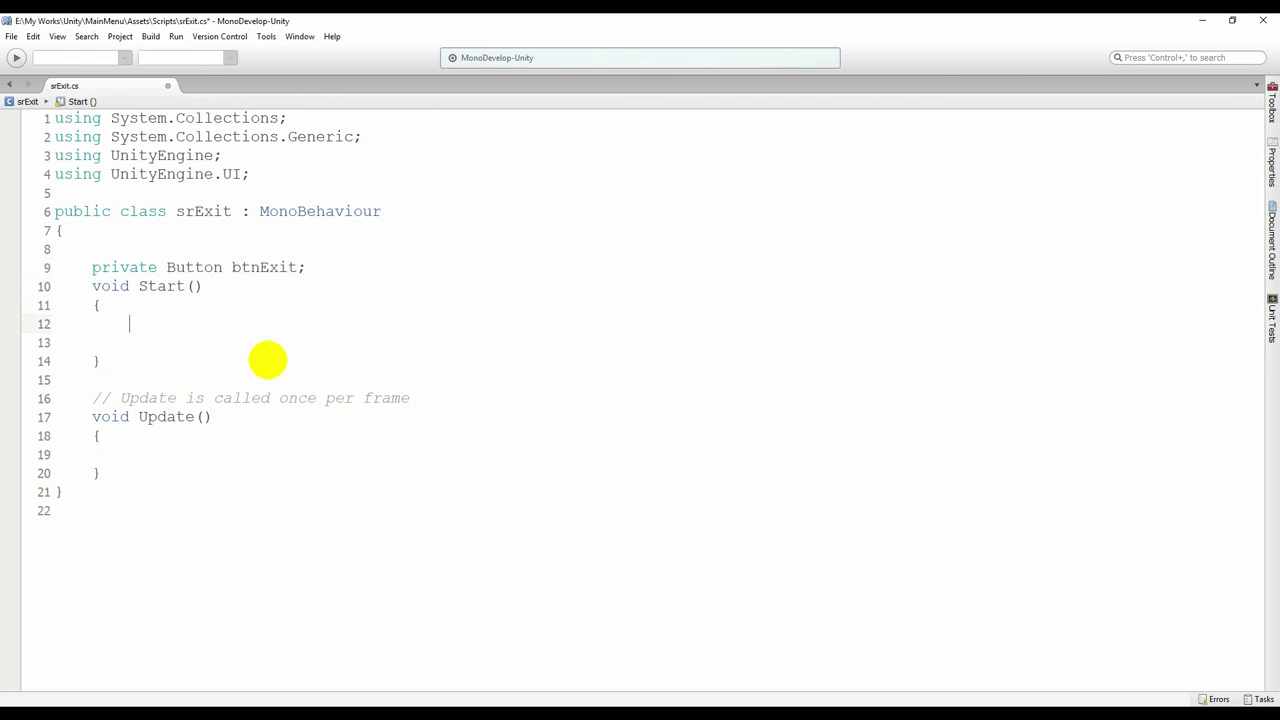
key(Up)
key(Up)
key(Home)
key(Return)
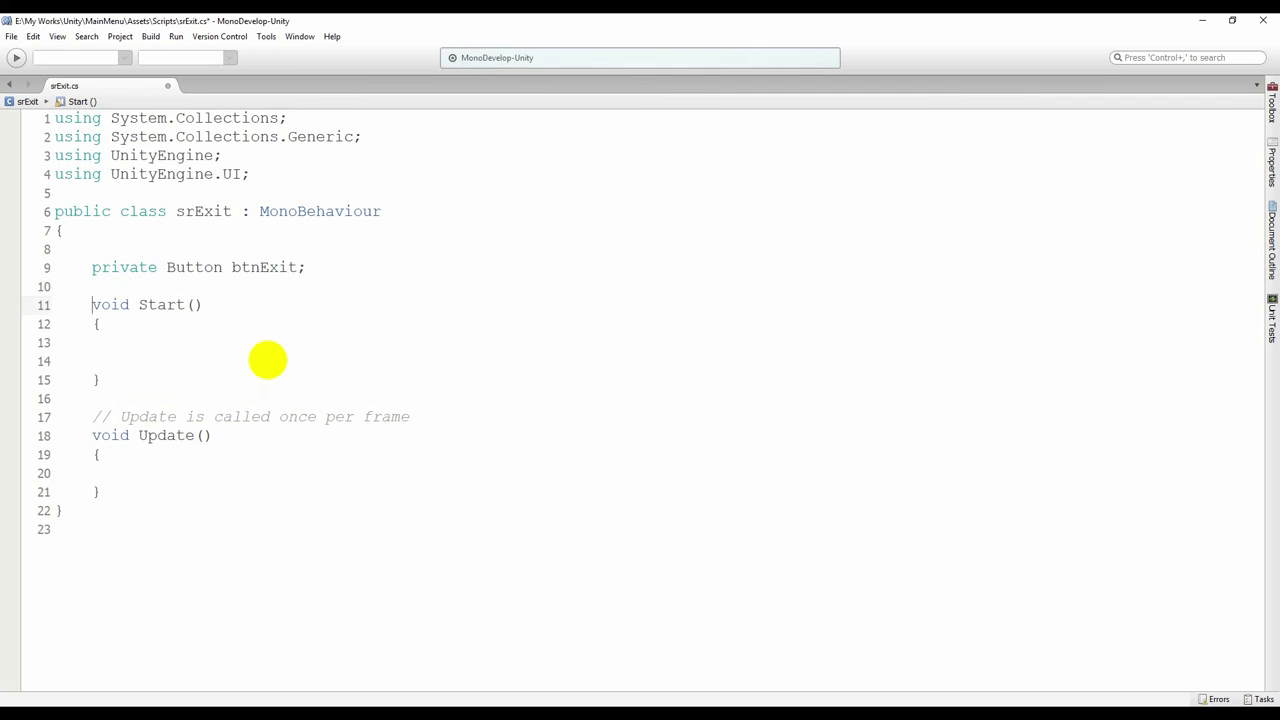
key(Down)
key(Down)
key(Down)
key(Down)
key(Down)
key(Return)
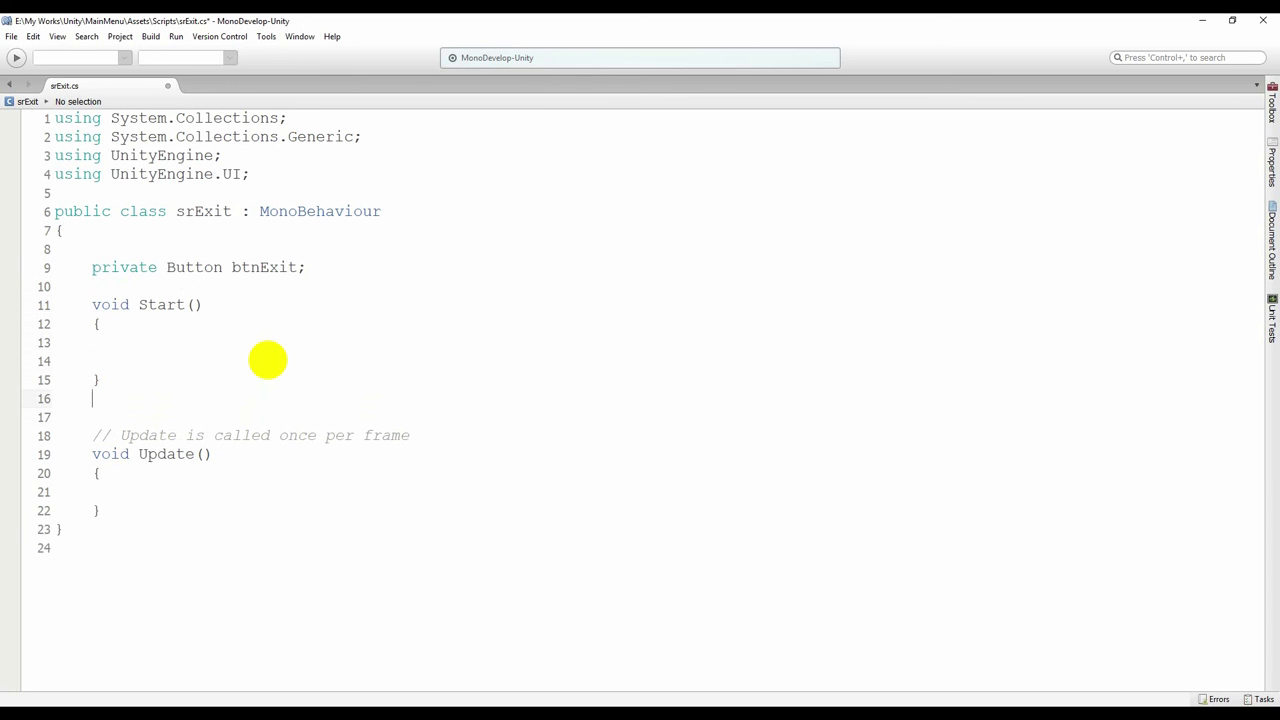
key(Up)
key(Up)
key(Up)
text(btn)
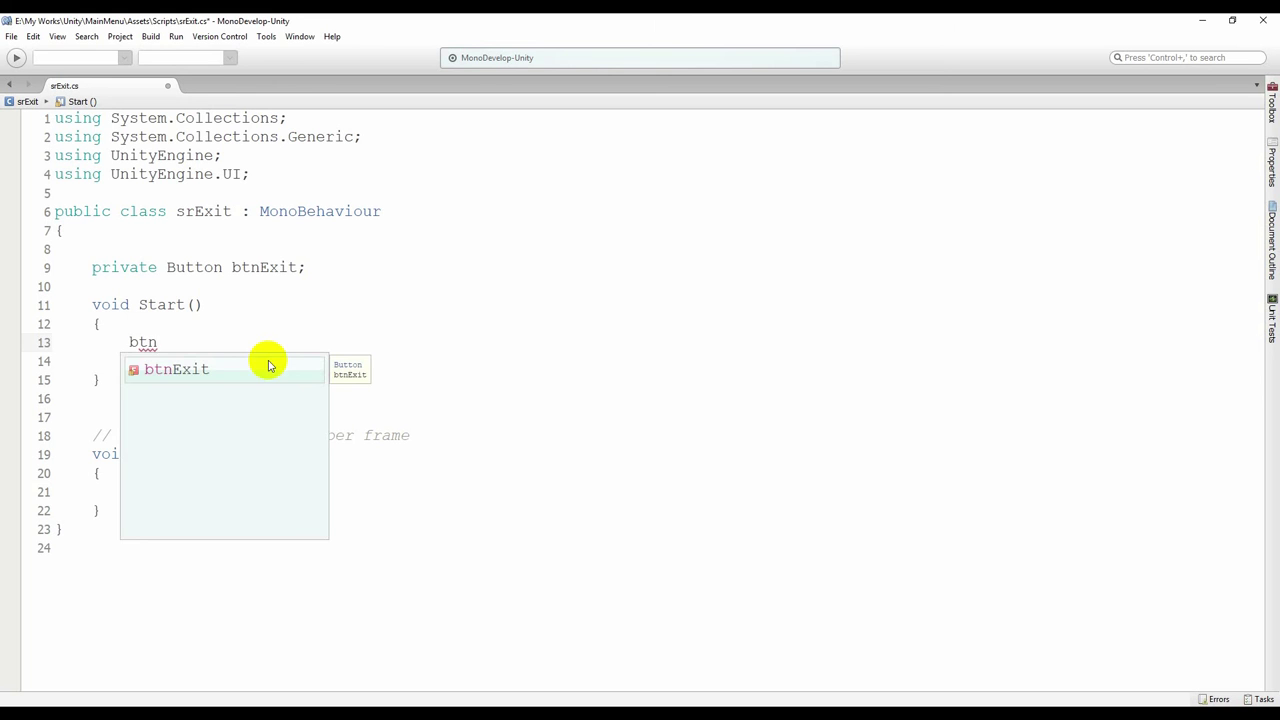
key(Return)
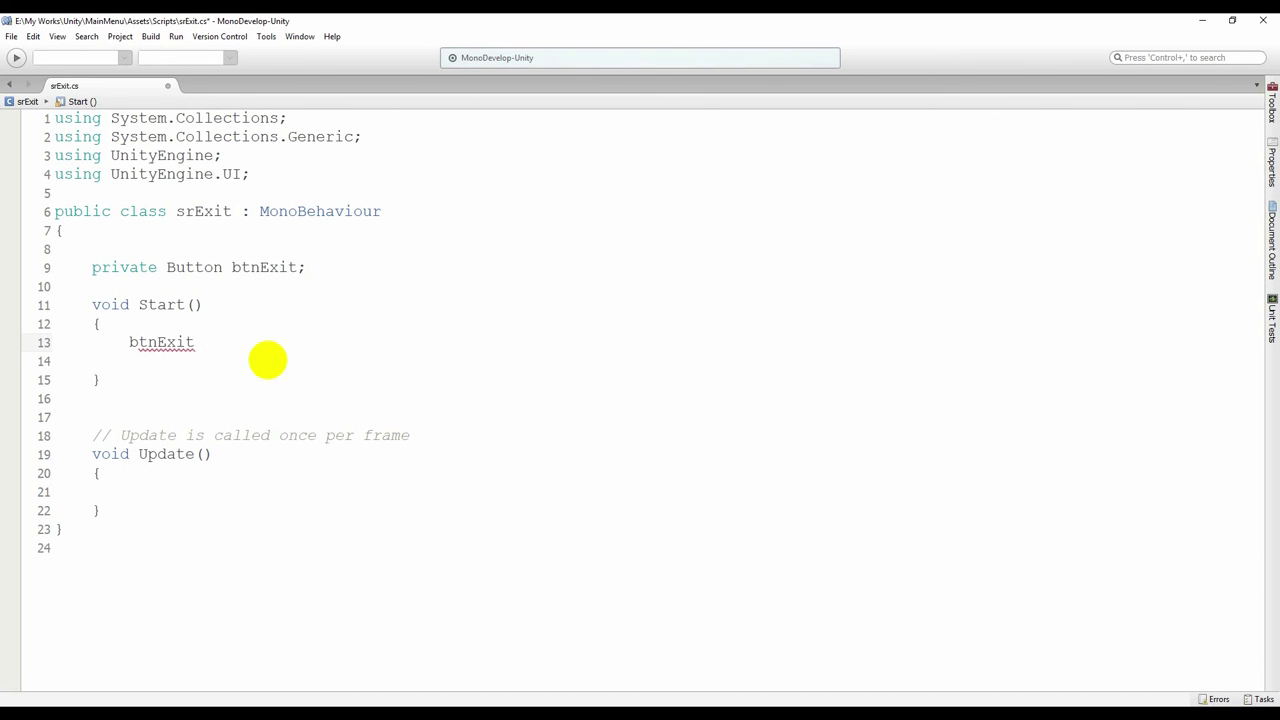
text(=)
key(alt+Tab)
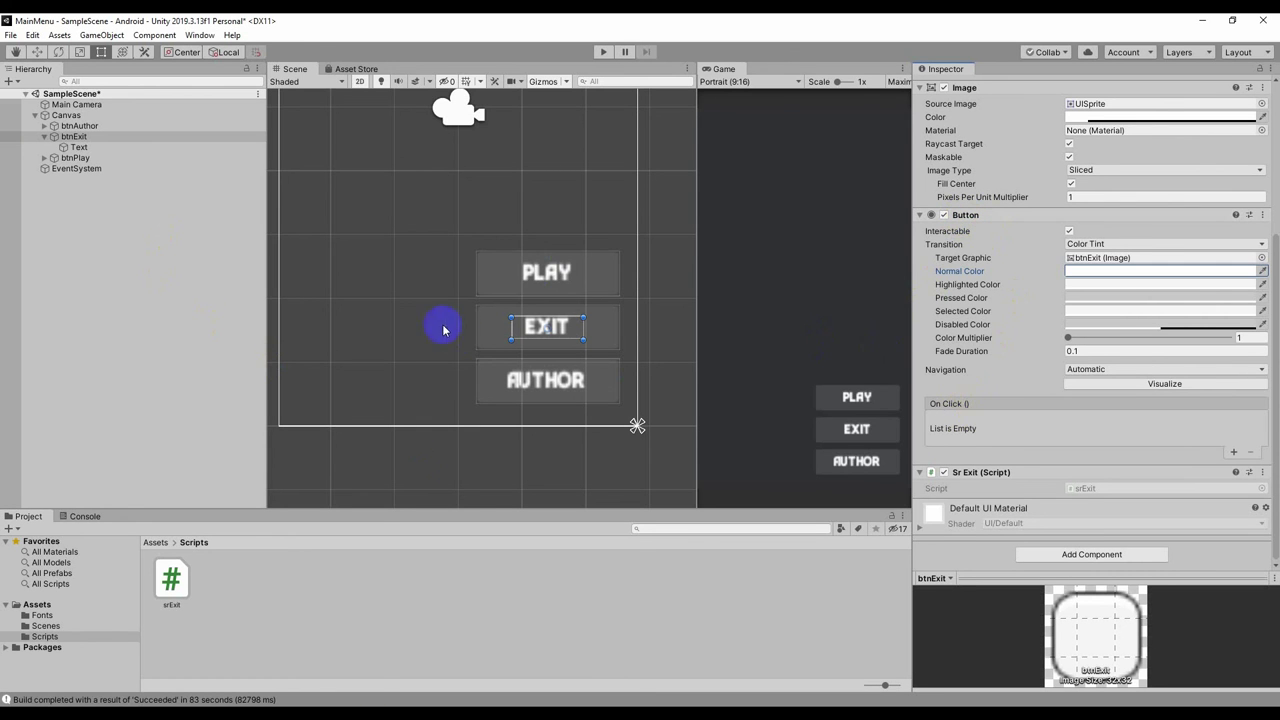
Complete line 13 as 'btnExit = GetComponent <Button> ();' and remove the extra blank line.
key(alt+Tab)
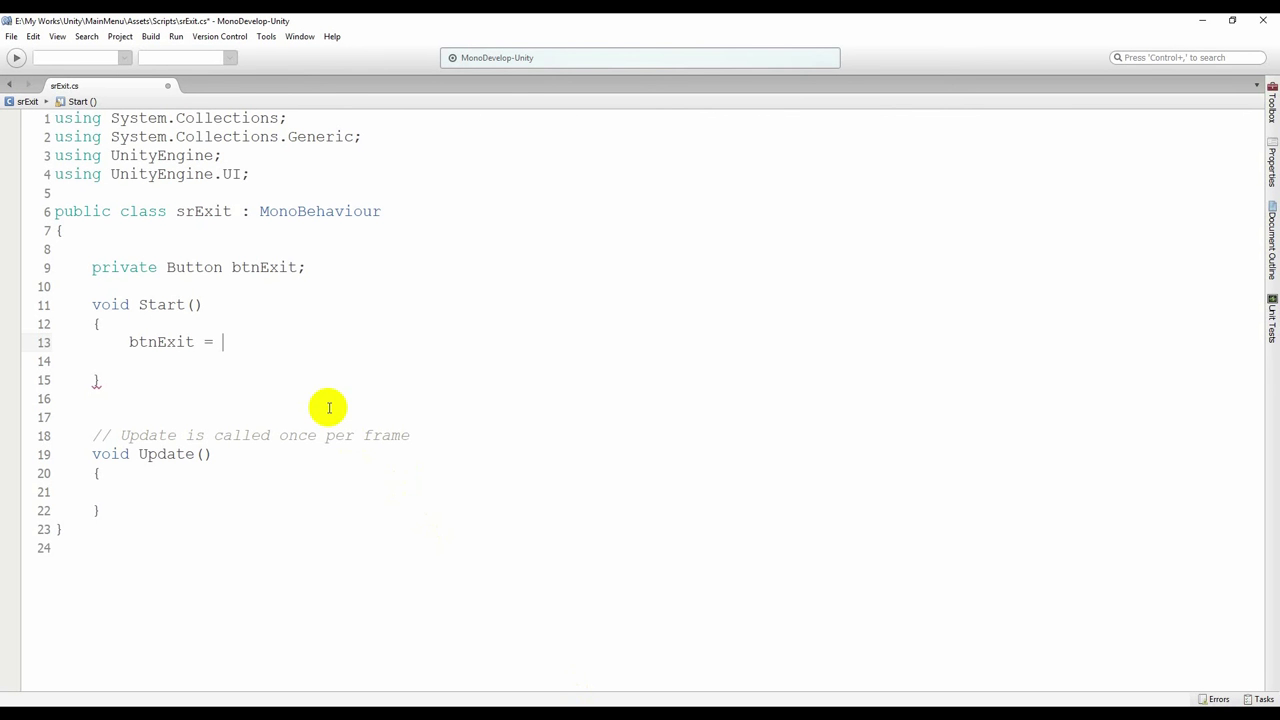
text(Ge)
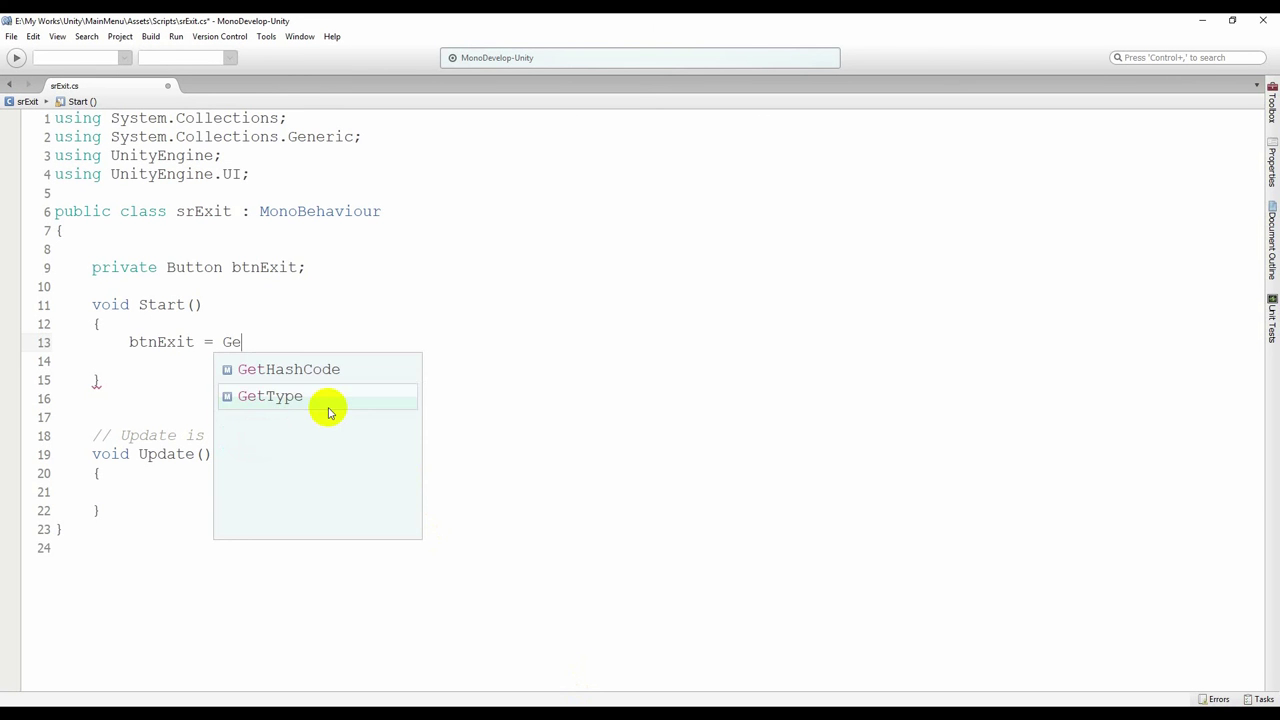
text(tCo)
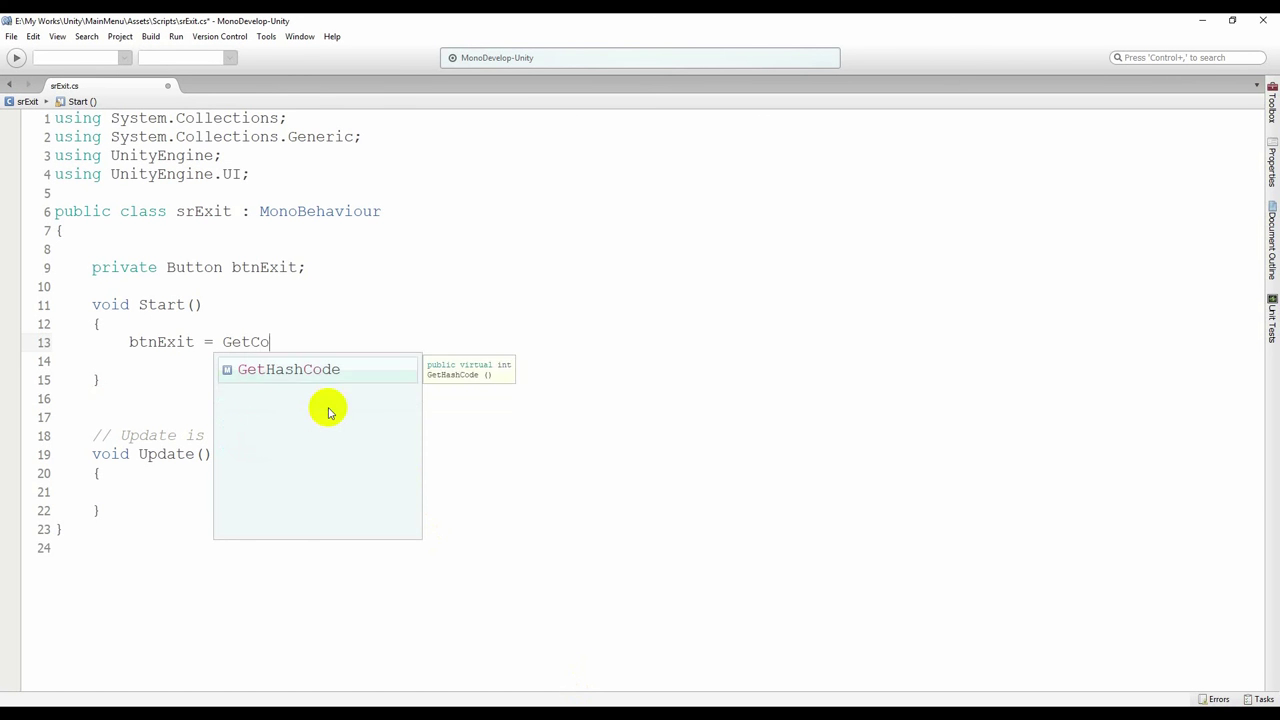
text(mpone)
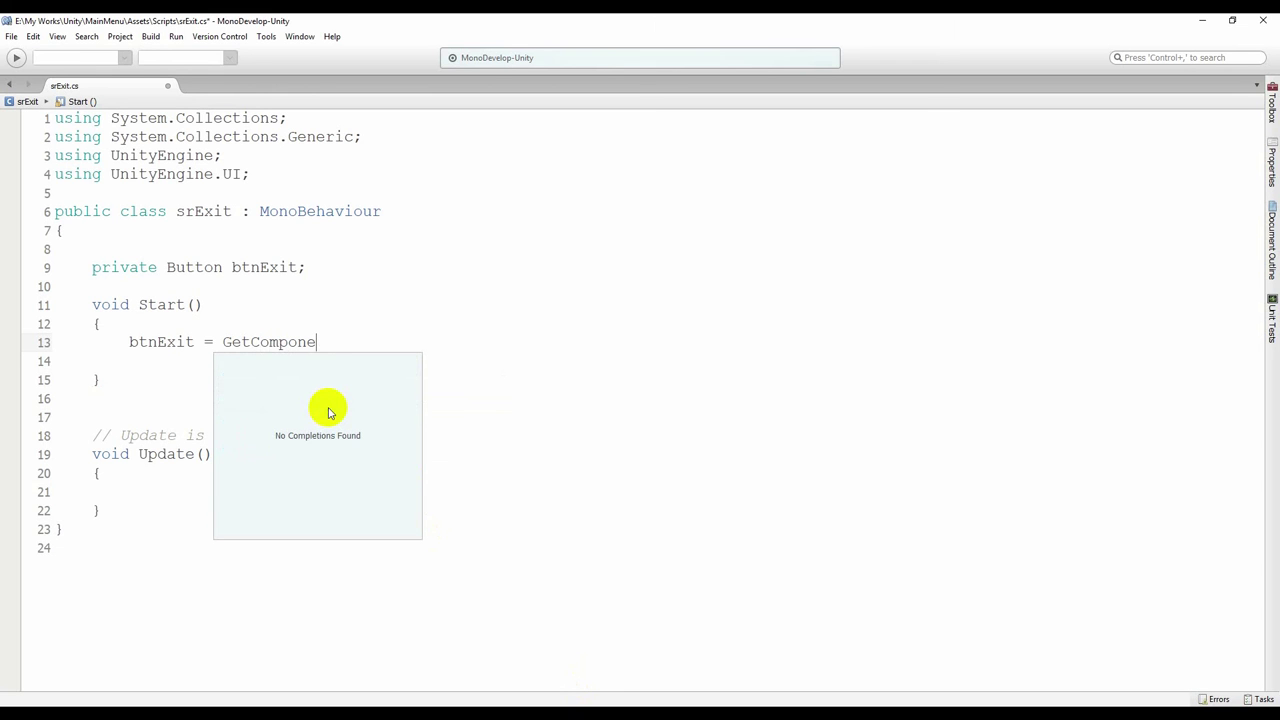
text(nt)
text( <>)
text(B)
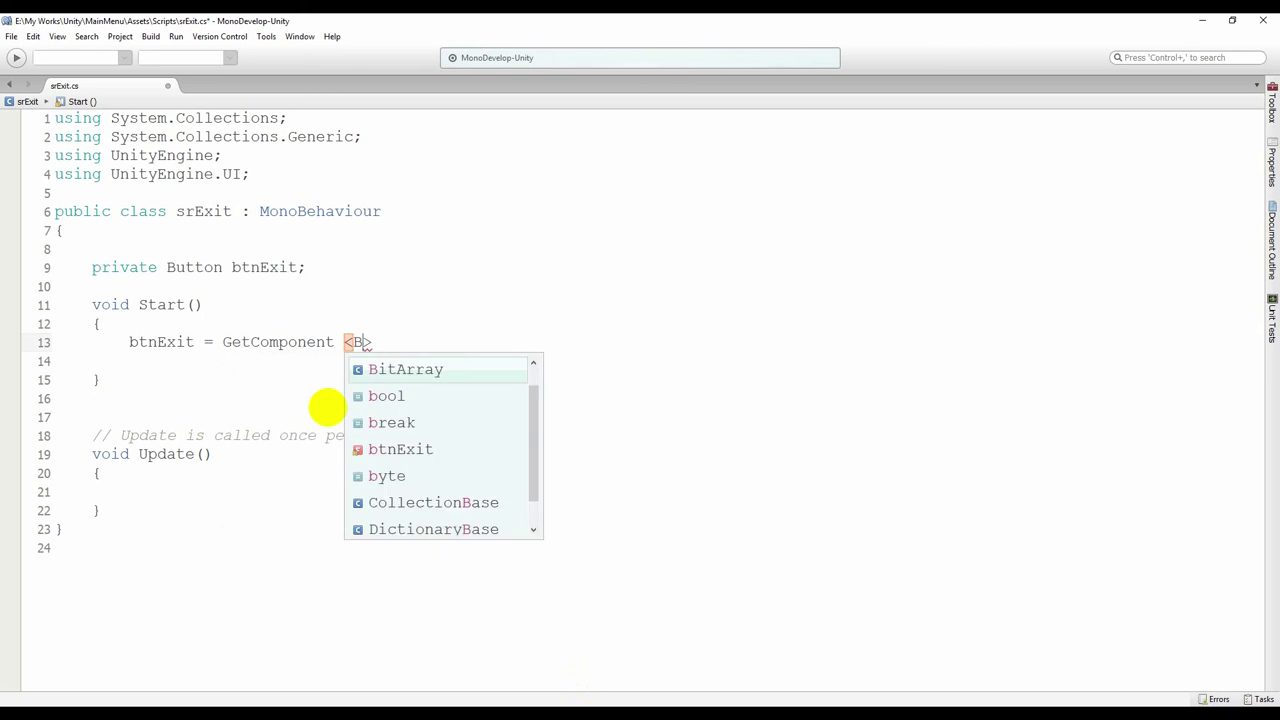
text(utton)
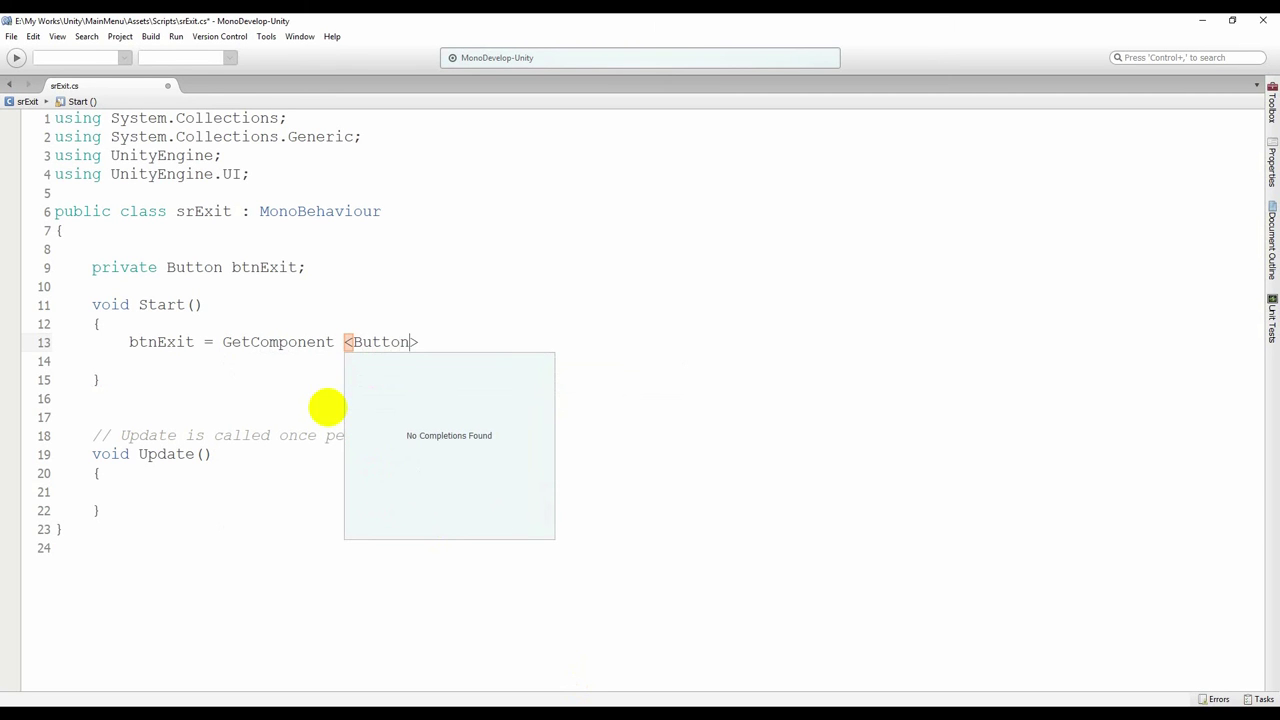
text(>)
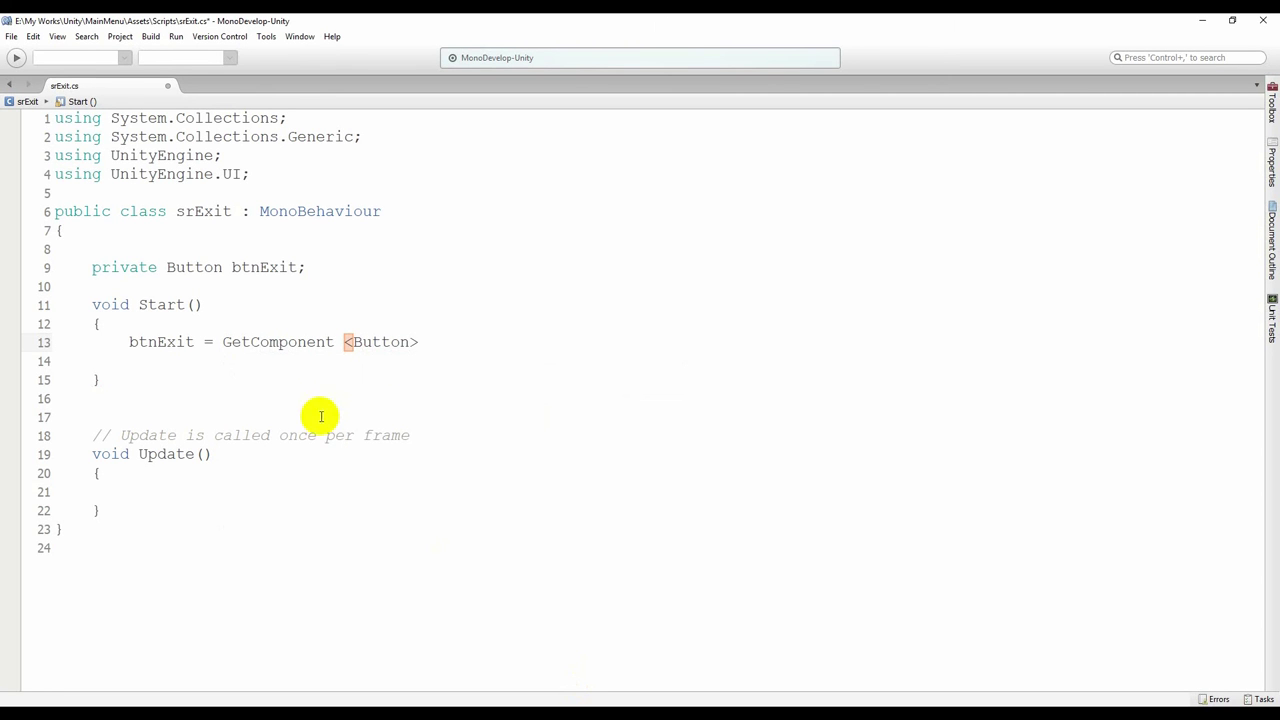
double_click(384, 345)
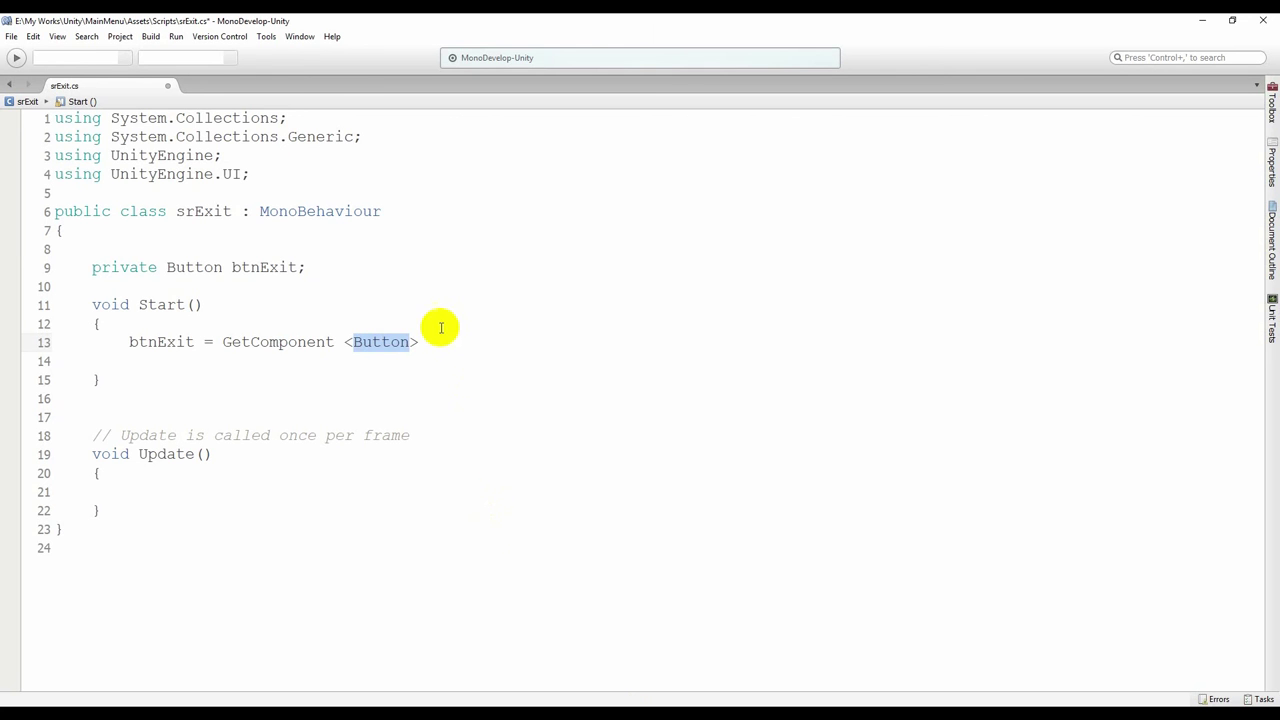
click(434, 344)
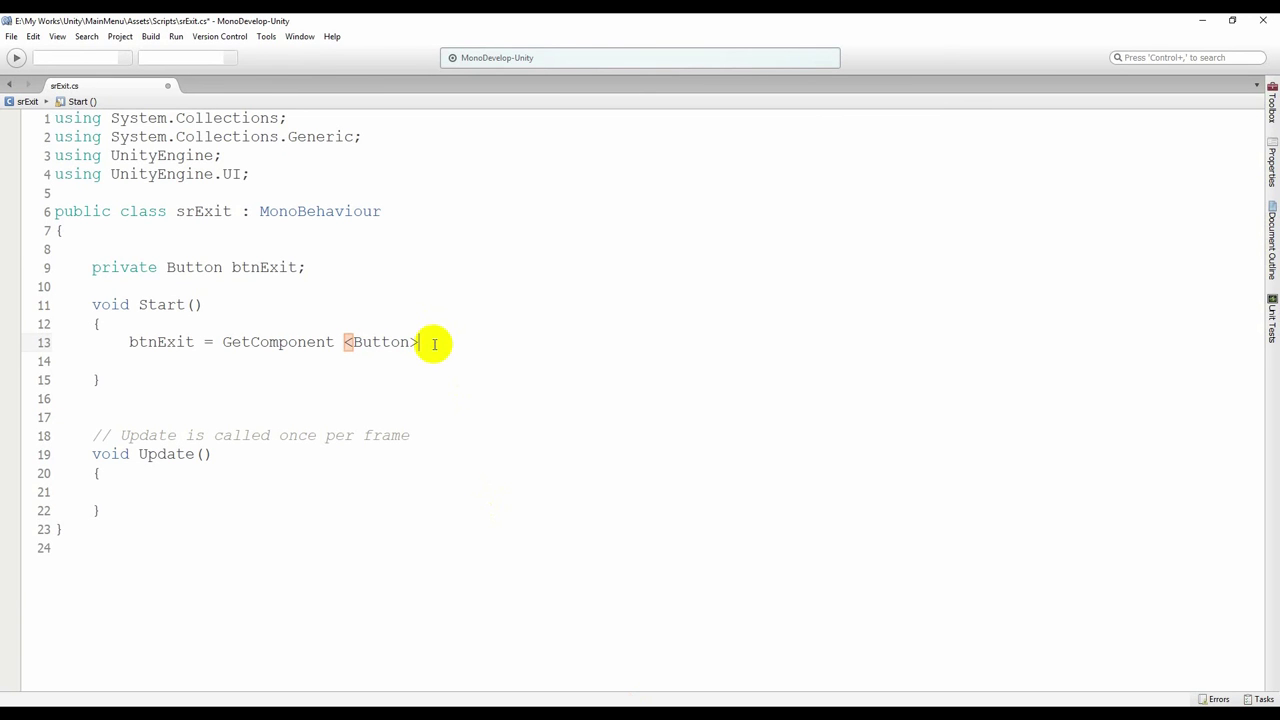
text(())
text(;)
key(Return)
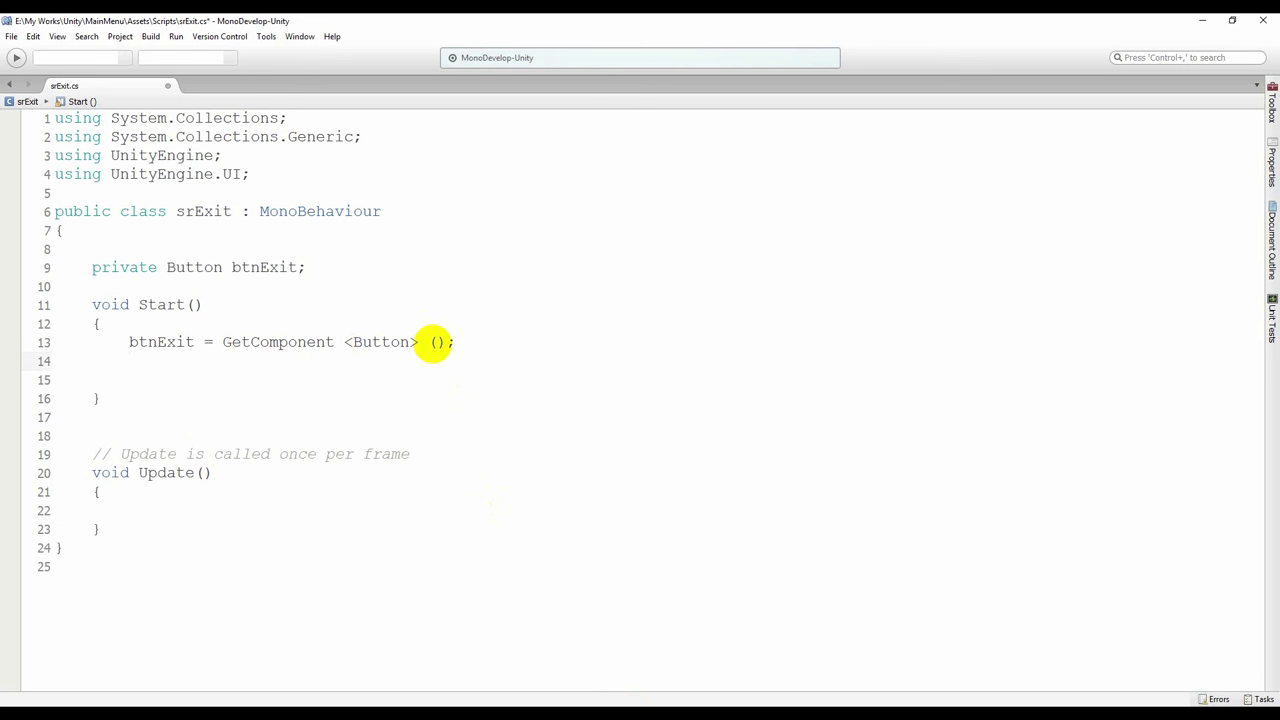
key(Delete)
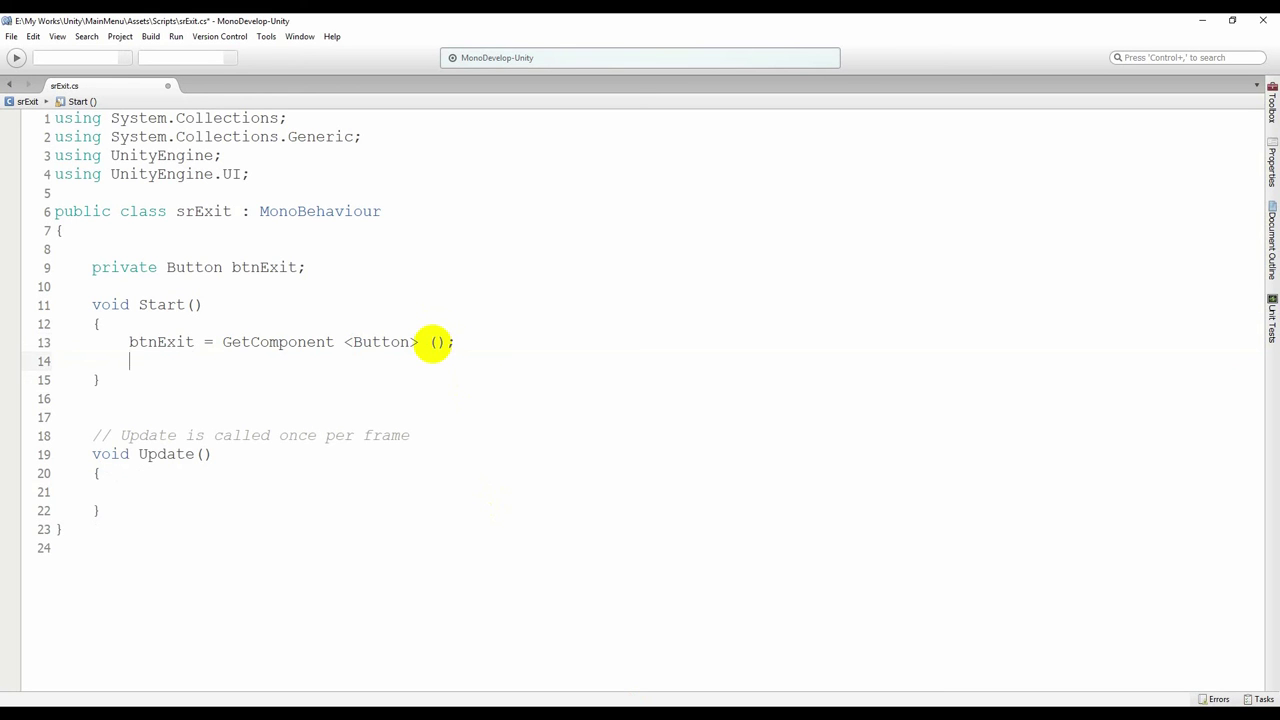
Write btnExit.onClick.AddListener (); on line 14, using the btnExit completion.
text(B)
key(BackSpace)
text(btn)
key(Return)
text(btnExit.on)
text(Click.)
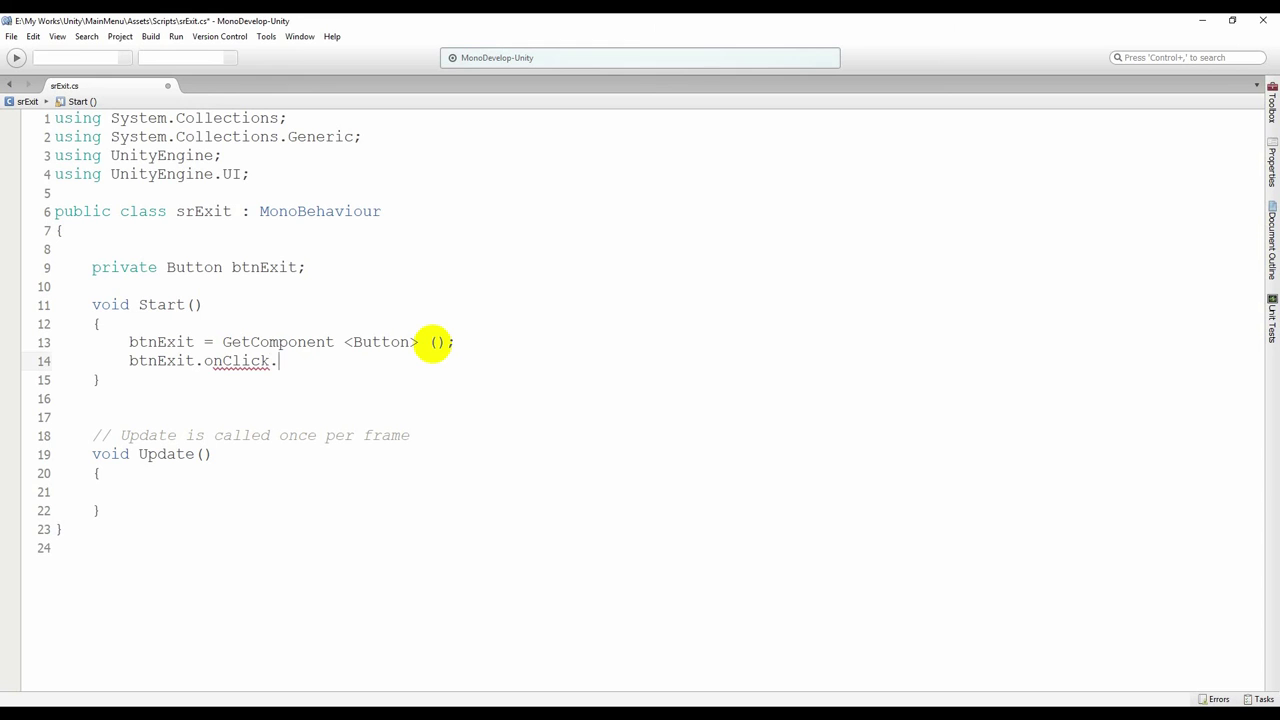
text(Ad)
text(dListe)
text(ner ())
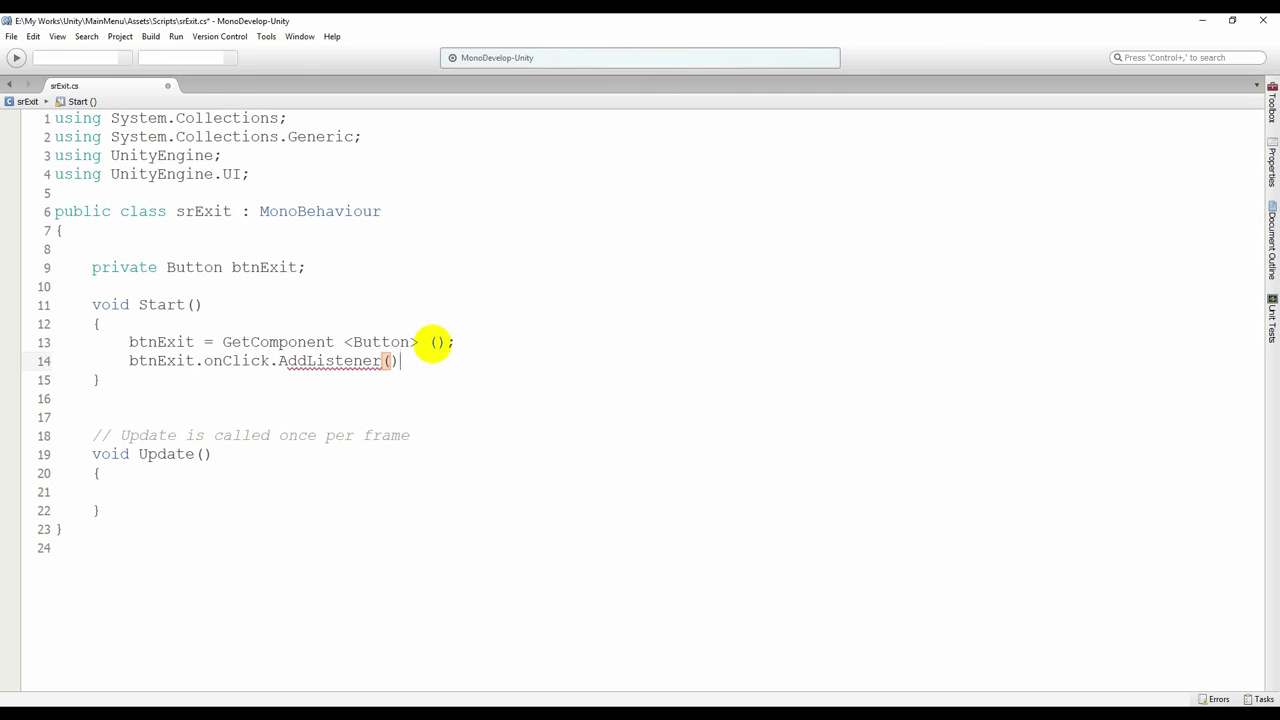
text(;)
Put gameObject.Application.Quit() inside the AddListener parentheses and highlight each part of it.
key(Left)
key(Left)
key(Left)
key(Left)
key(Right)
key(Right)
text(ga)
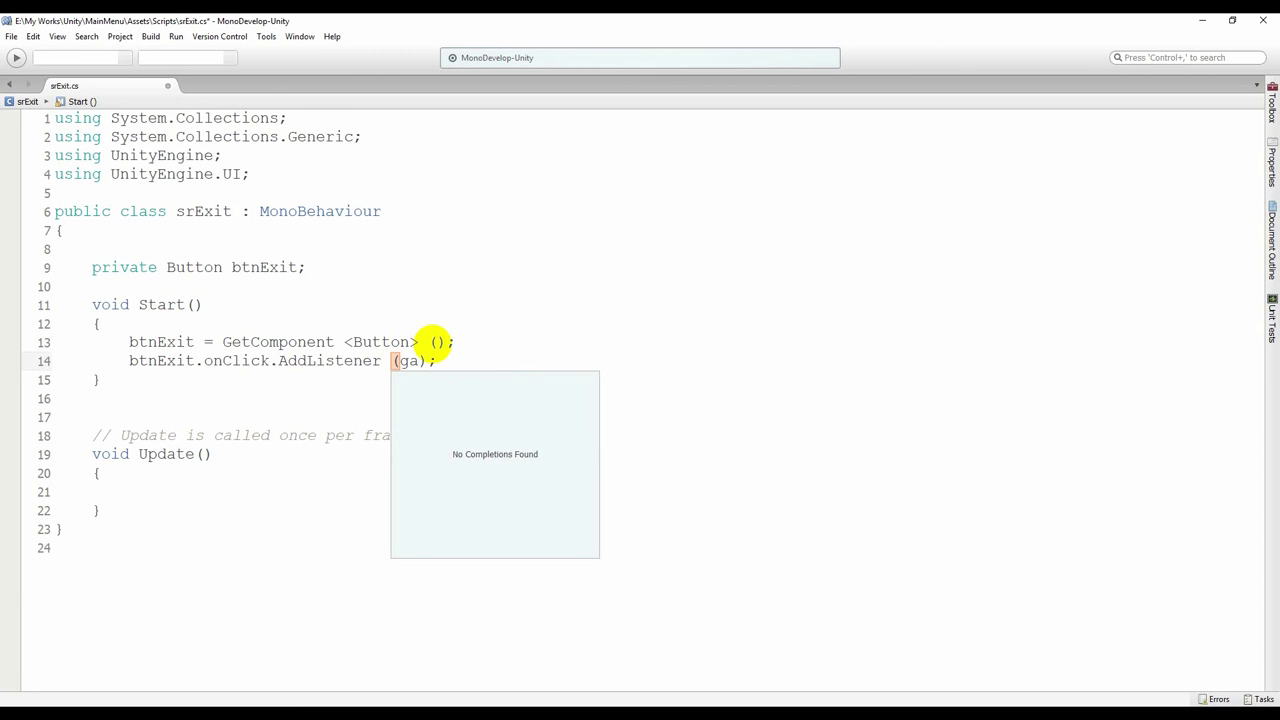
text(meOb)
text(je)
text(ct.)
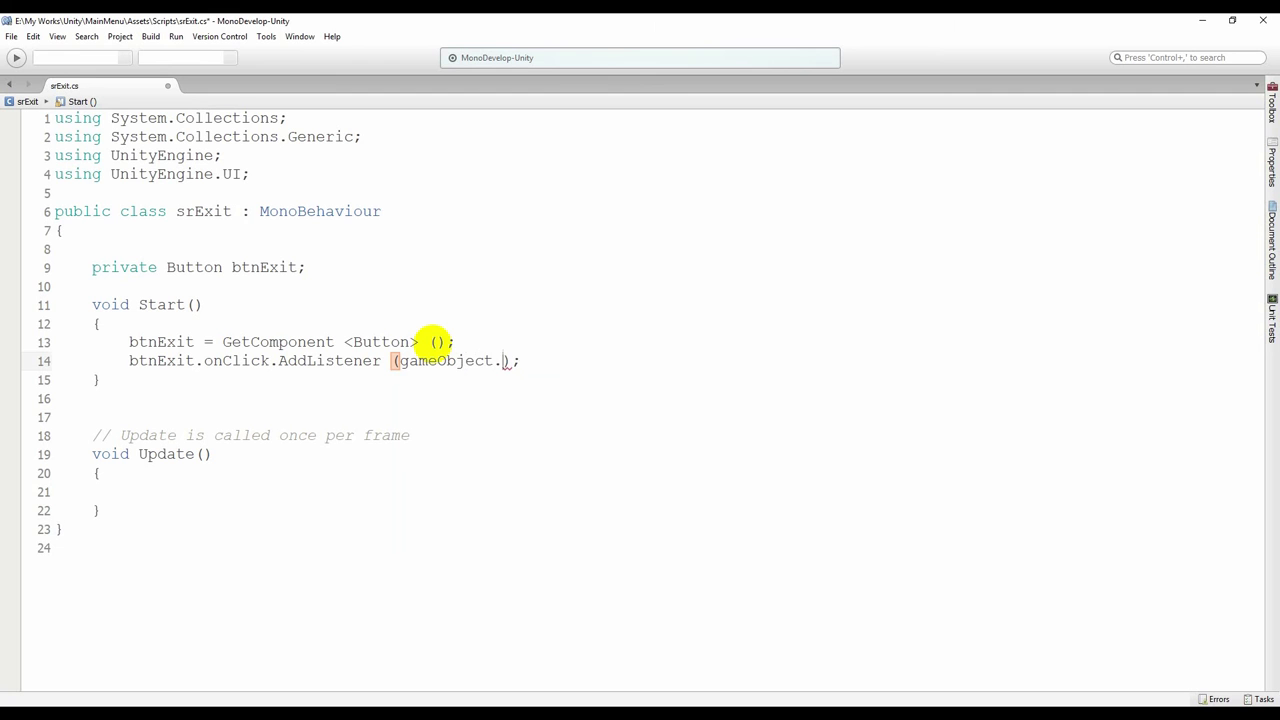
text(A)
text(pp)
text(li)
text(cation)
text(.)
text(Quit)
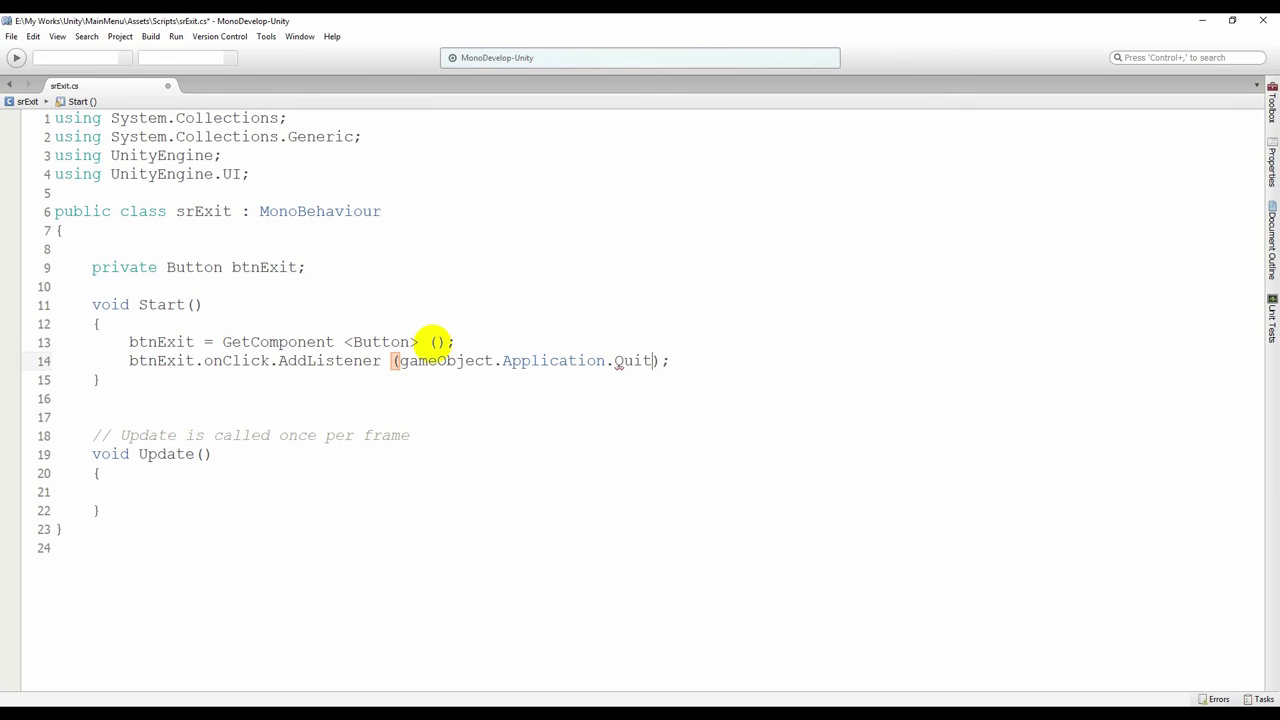
text(())
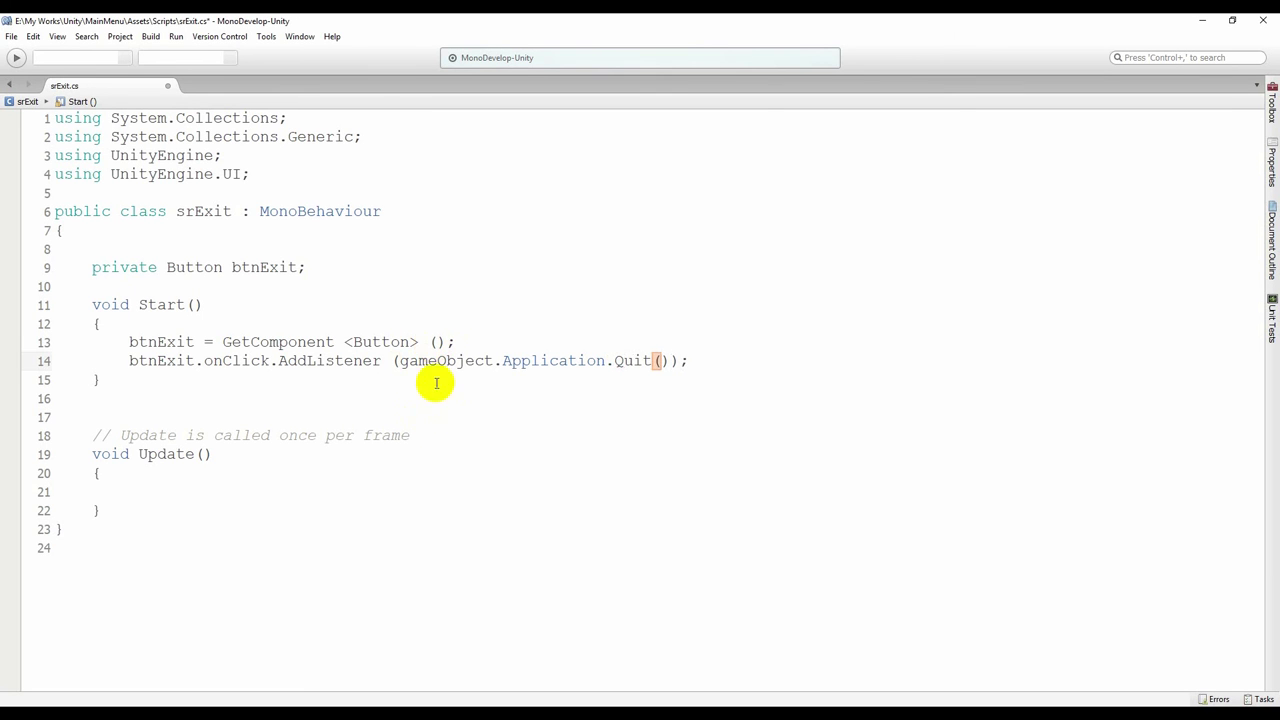
double_click(455, 361)
double_click(537, 361)
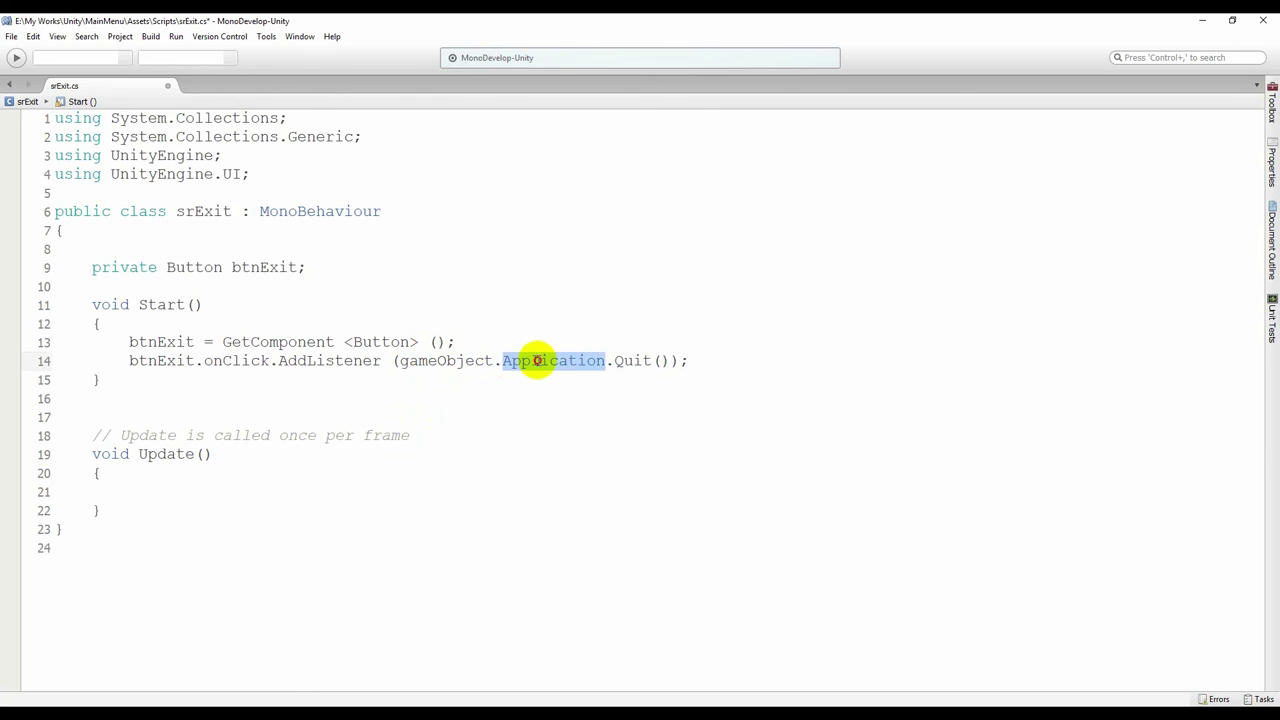
double_click(622, 361)
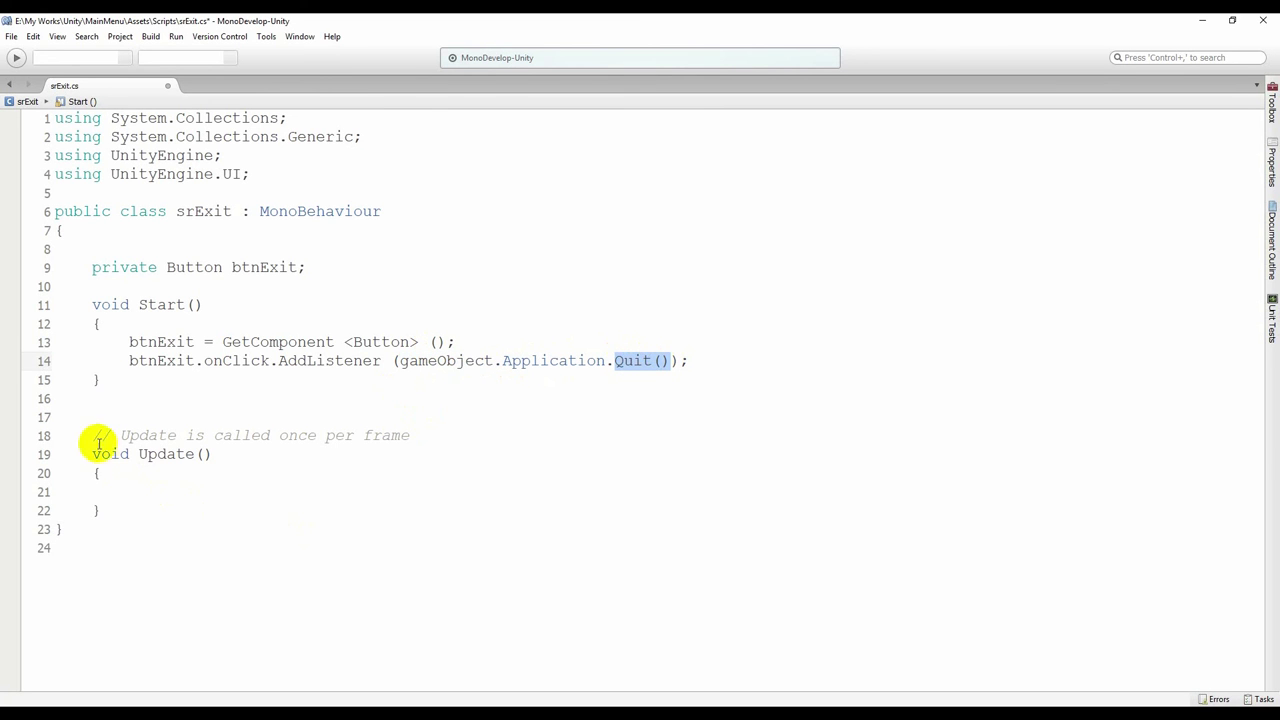
Delete the unused Update method, its comment and the leftover blank line.
drag(93, 440, 149, 506)
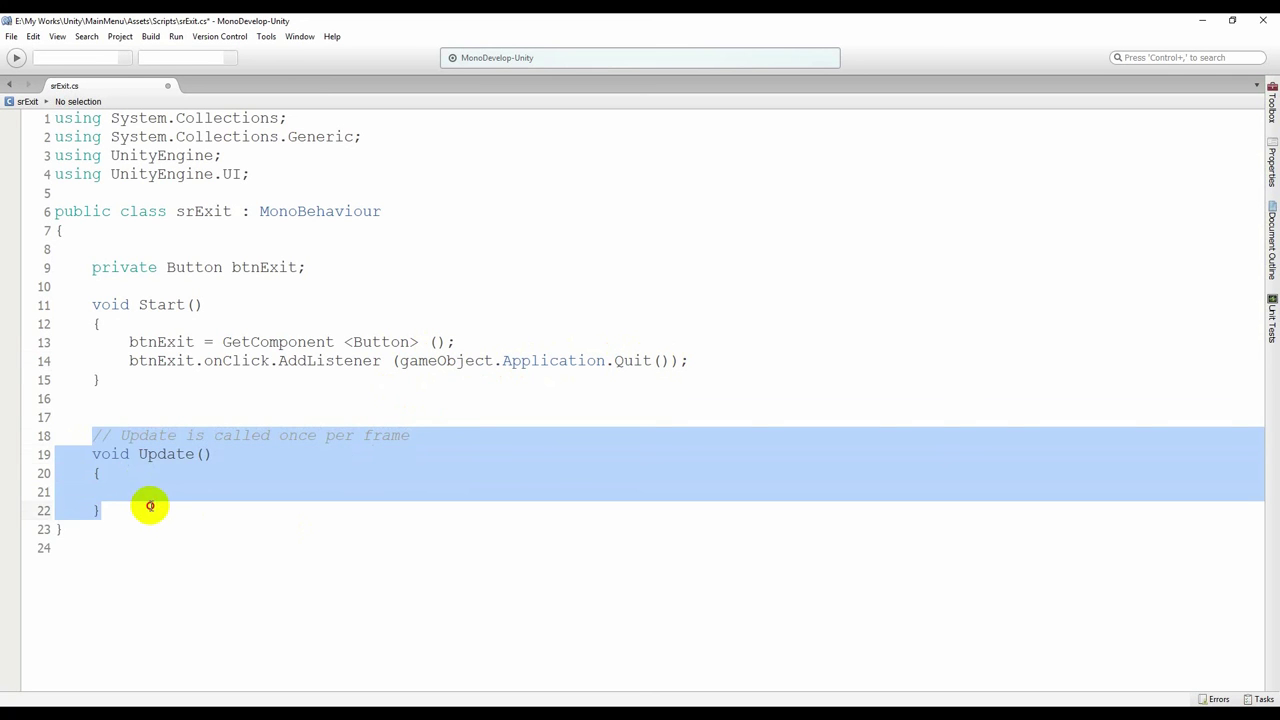
key(Delete)
key(Up)
key(Up)
key(shift+Down)
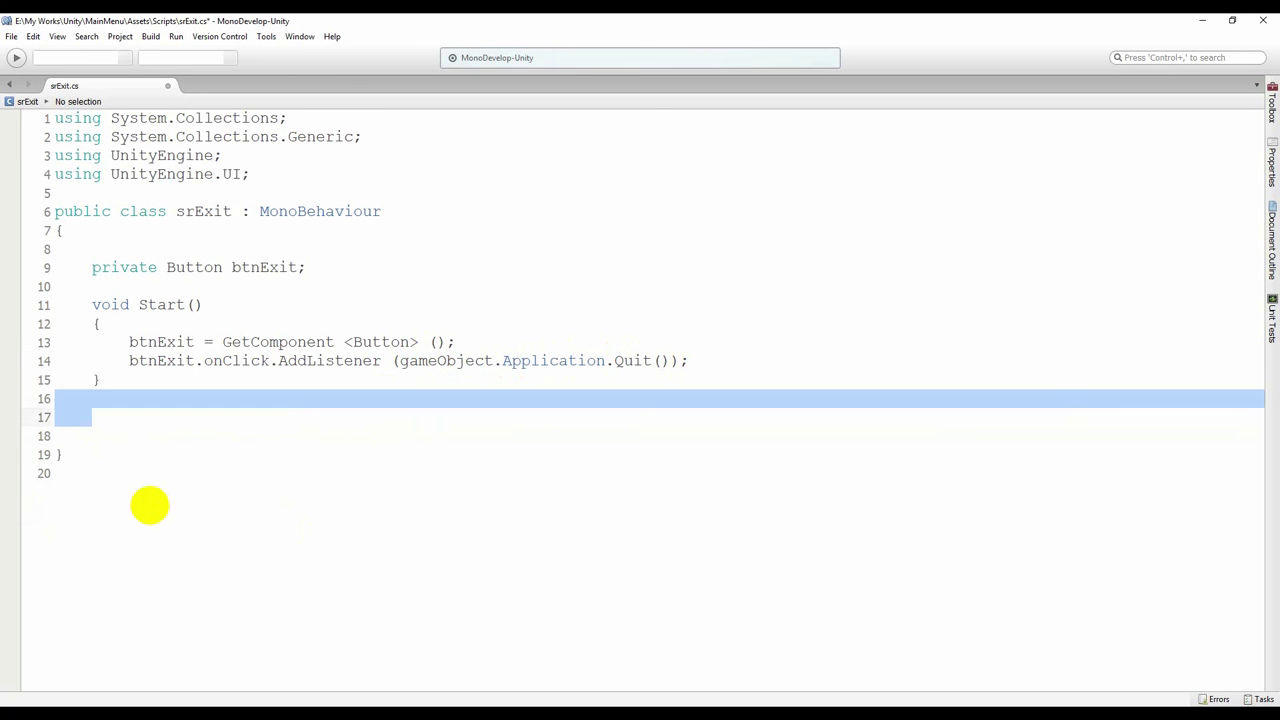
key(Delete)
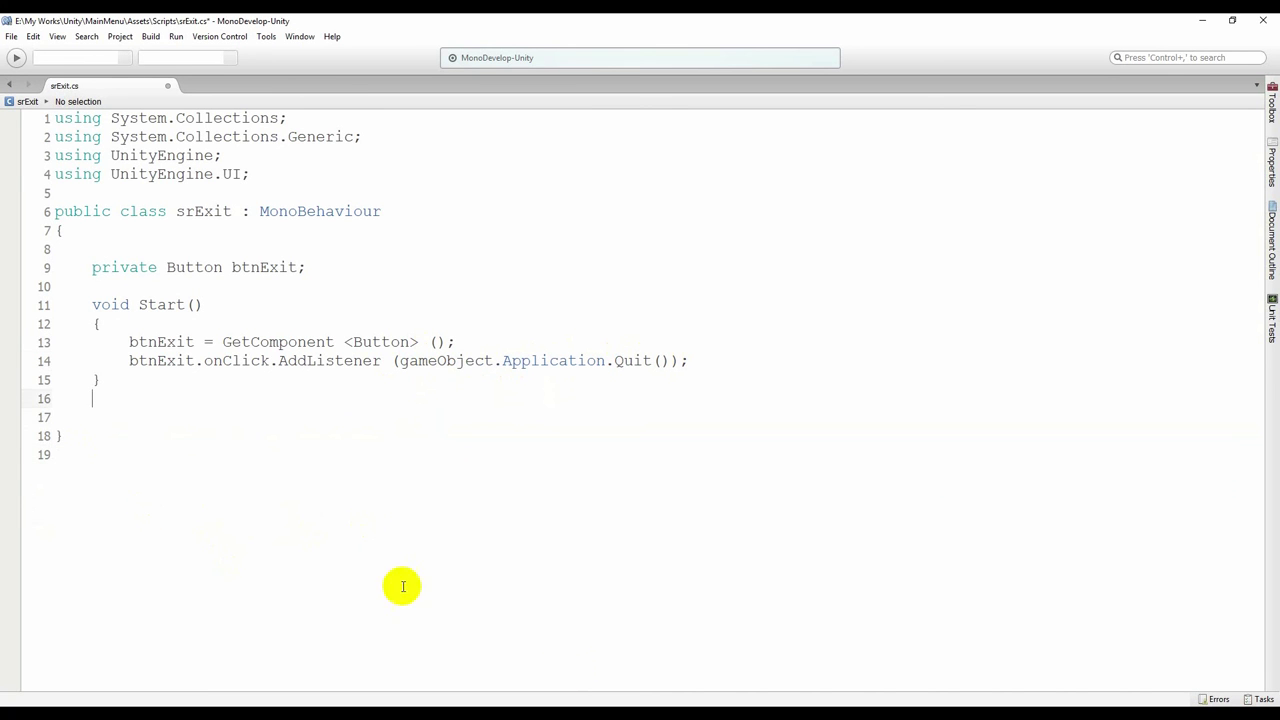
Save srExit.cs and run the scene in Unity to test it.
key(ctrl+s)
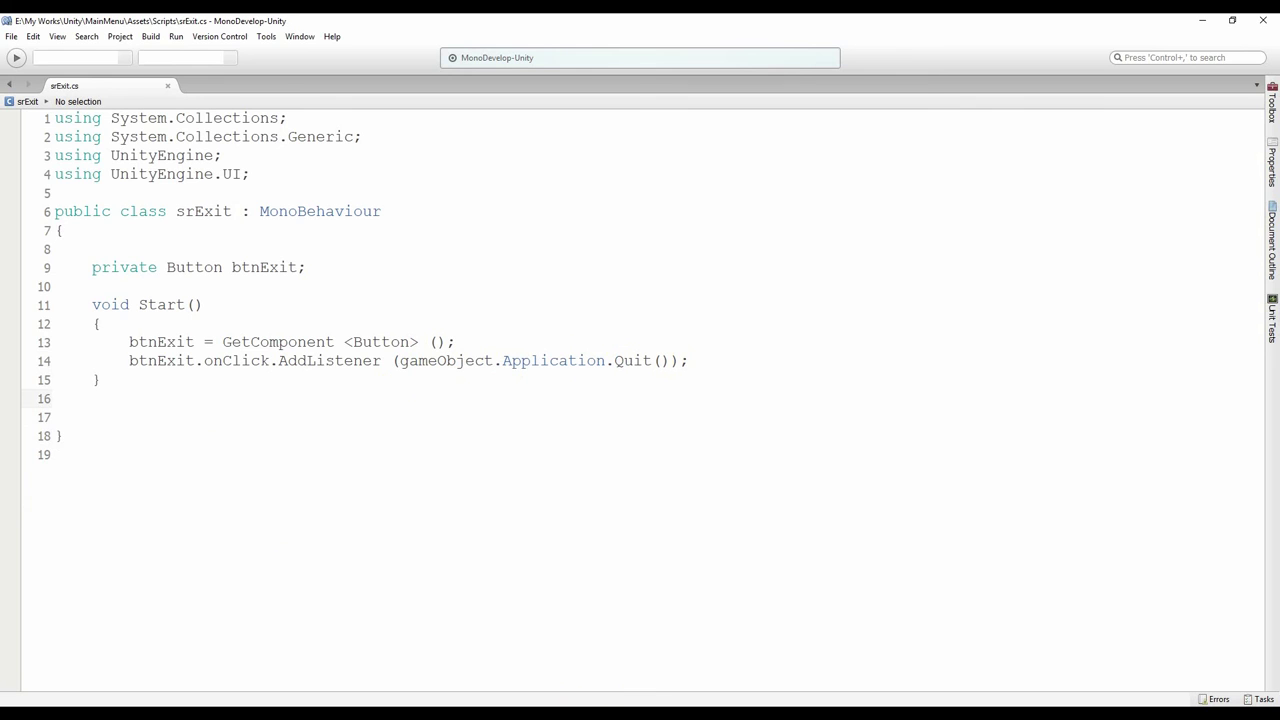
key(alt+Tab)
click(604, 52)
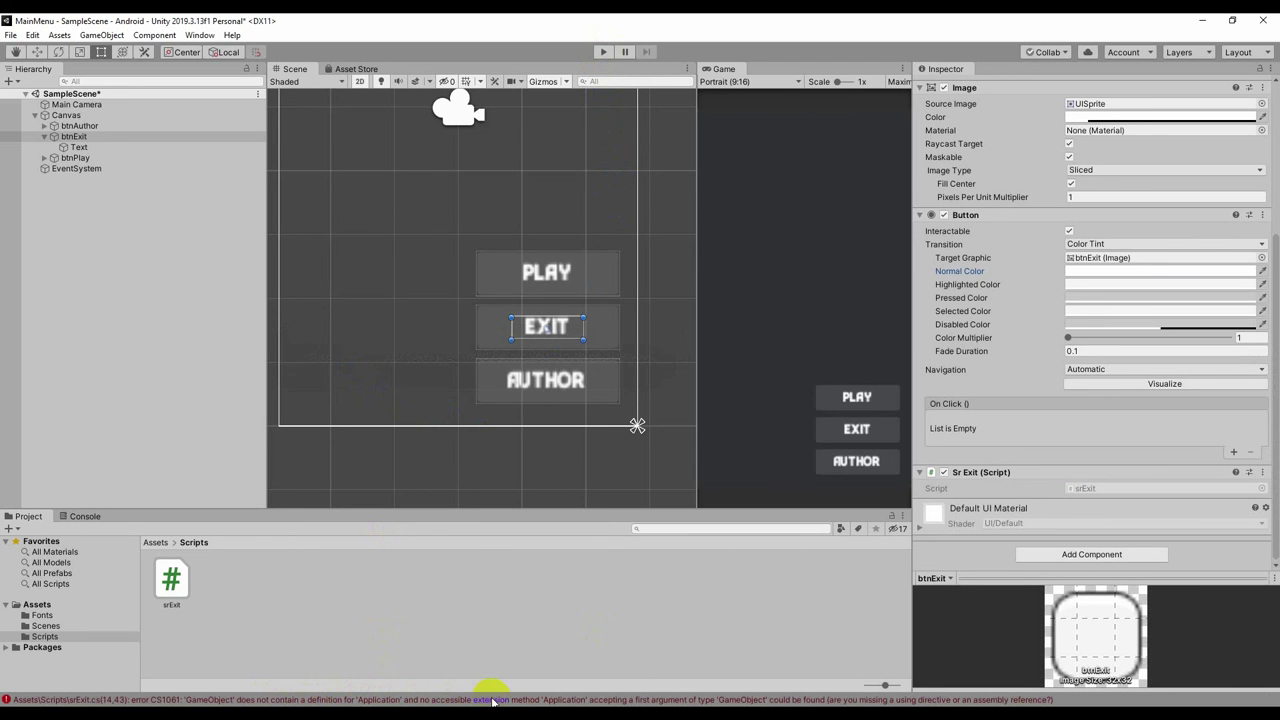
Add an empty void Exit() method with braces on line 17 of srExit.cs.
double_click(672, 697)
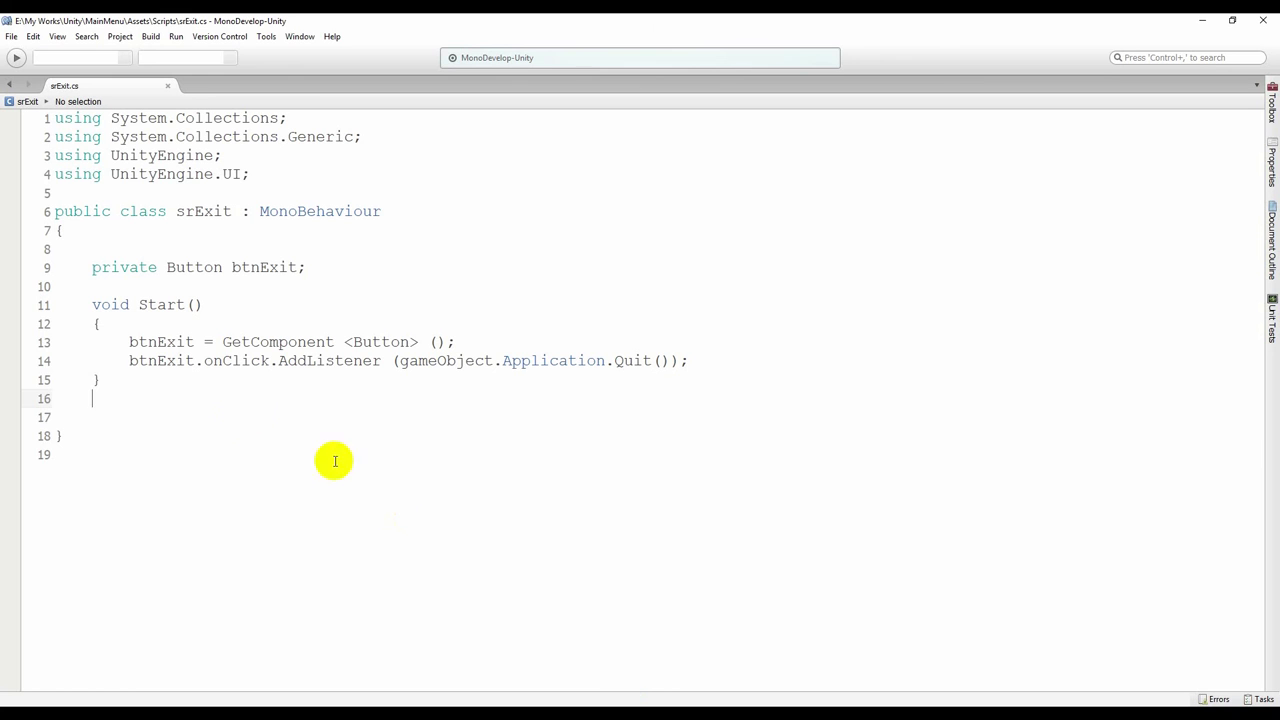
click(108, 410)
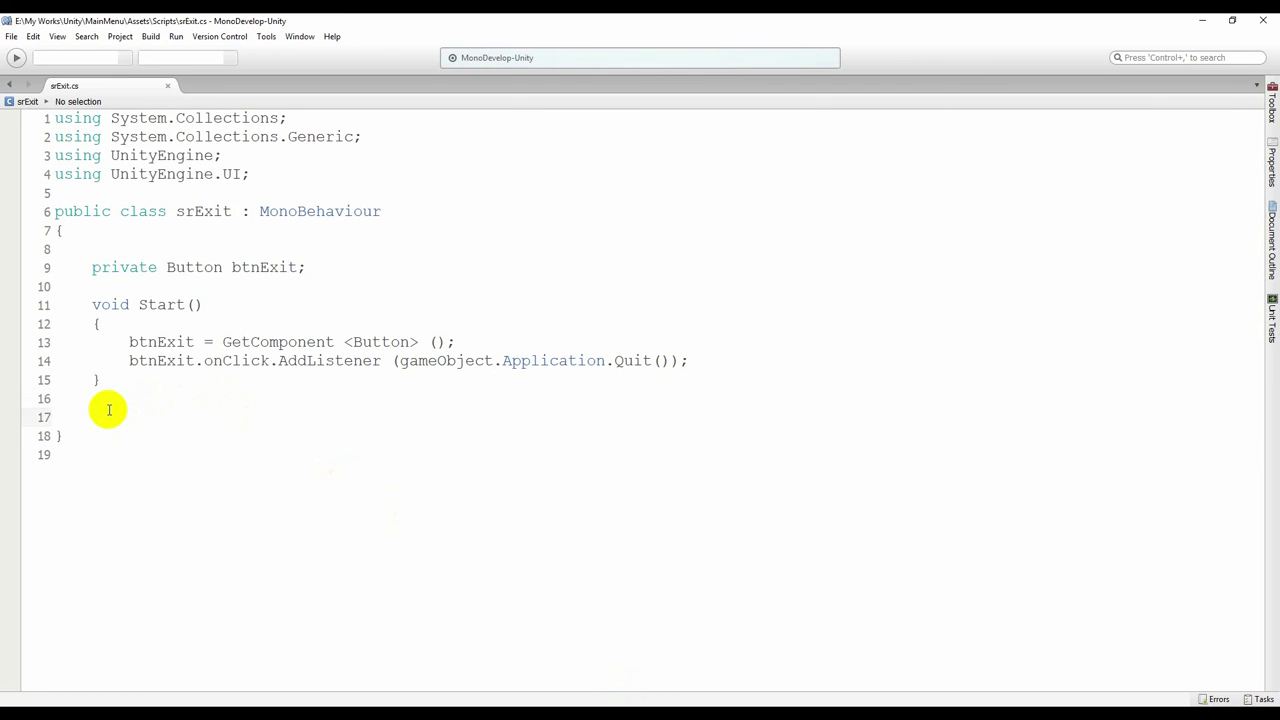
text(void)
text( Exit)
text(()
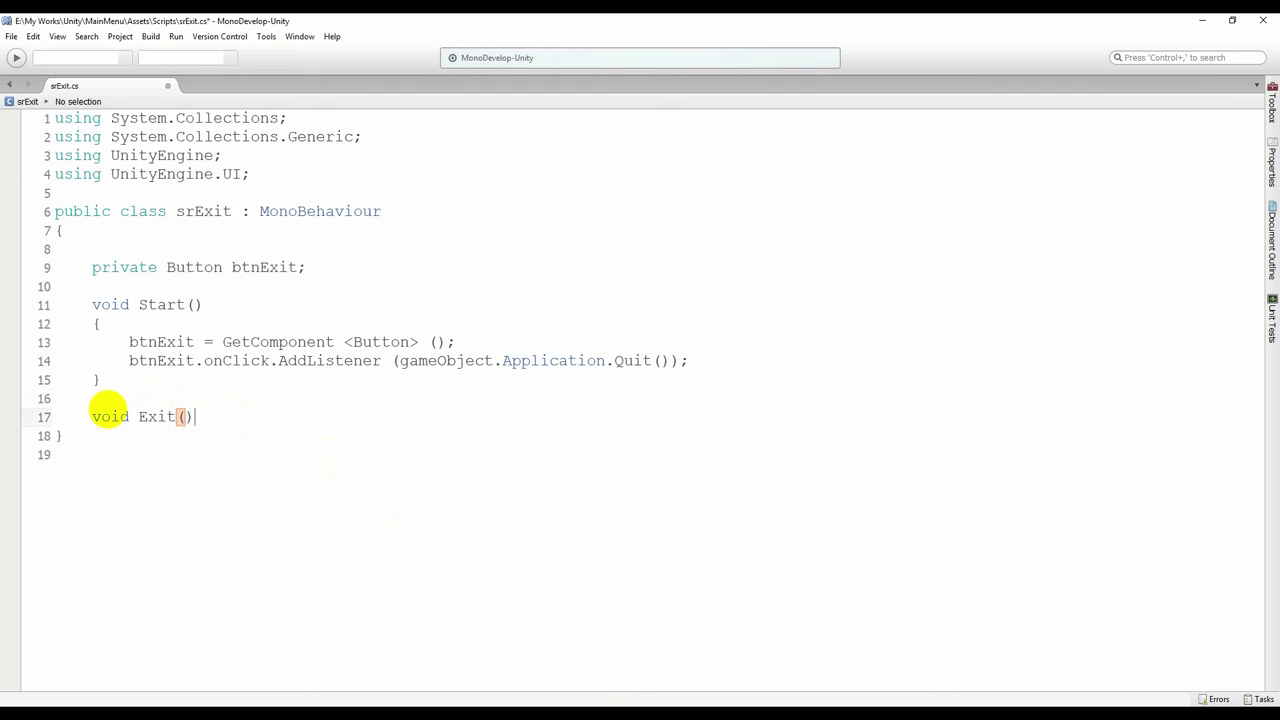
text())
key(Return)
text({)
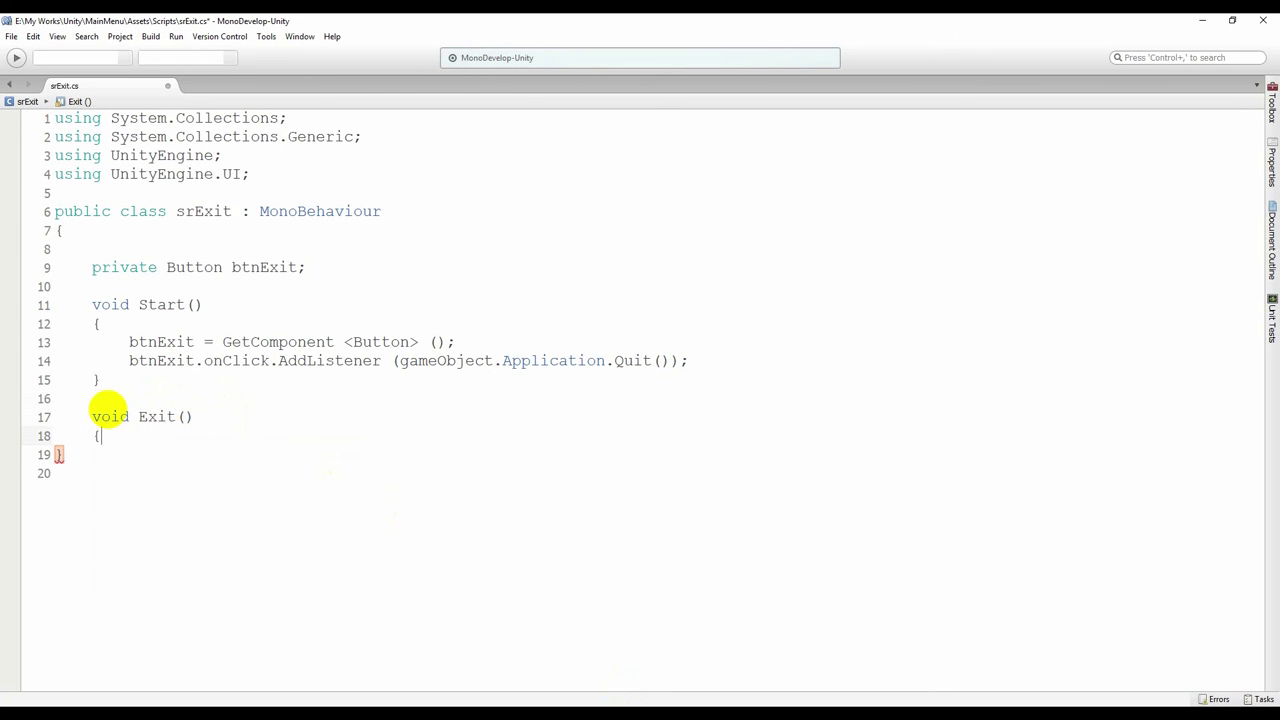
key(Return)
key(Return)
text(})
Move gameObject.Application.Quit() from line 14 into the Exit method body.
key(Up)
key(Up)
key(Up)
key(Up)
key(End)
key(Left)
key(Left)
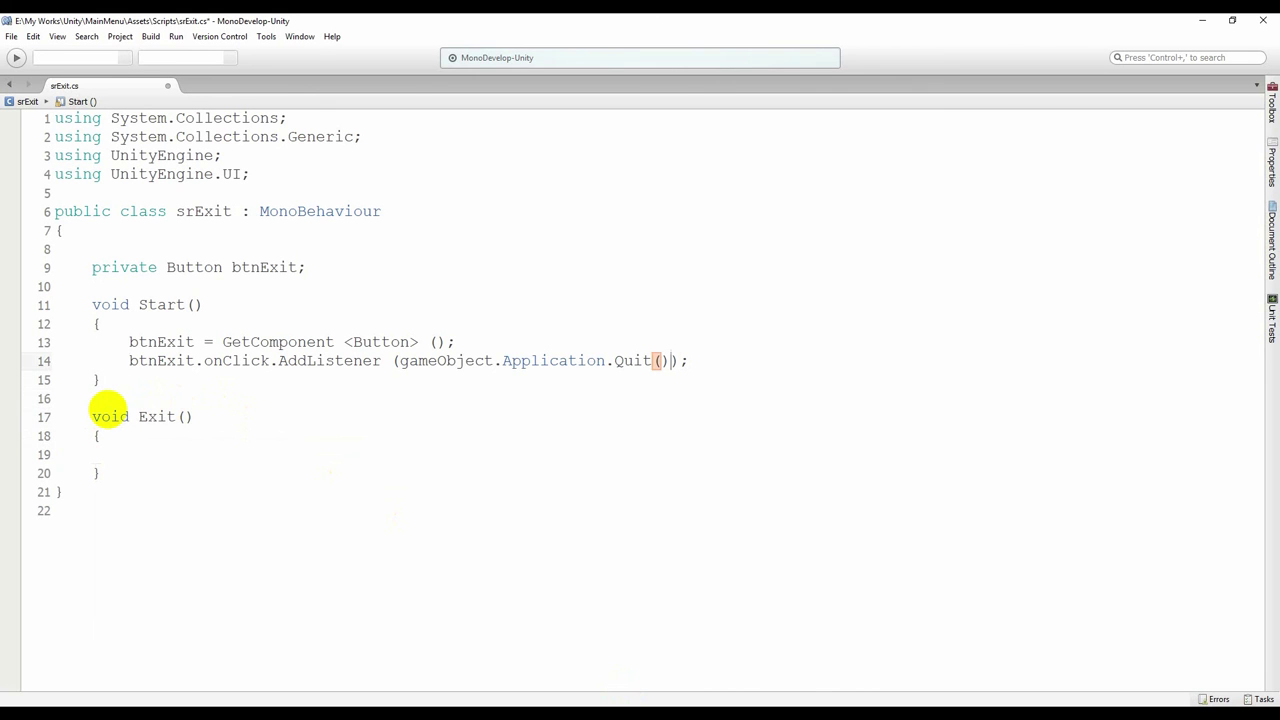
key(ctrl+shift+Left)
key(ctrl+shift+Left)
key(ctrl+shift+Left)
key(ctrl+shift+Left)
key(ctrl+shift+Left)
key(ctrl+x)
key(Down)
key(Down)
key(Down)
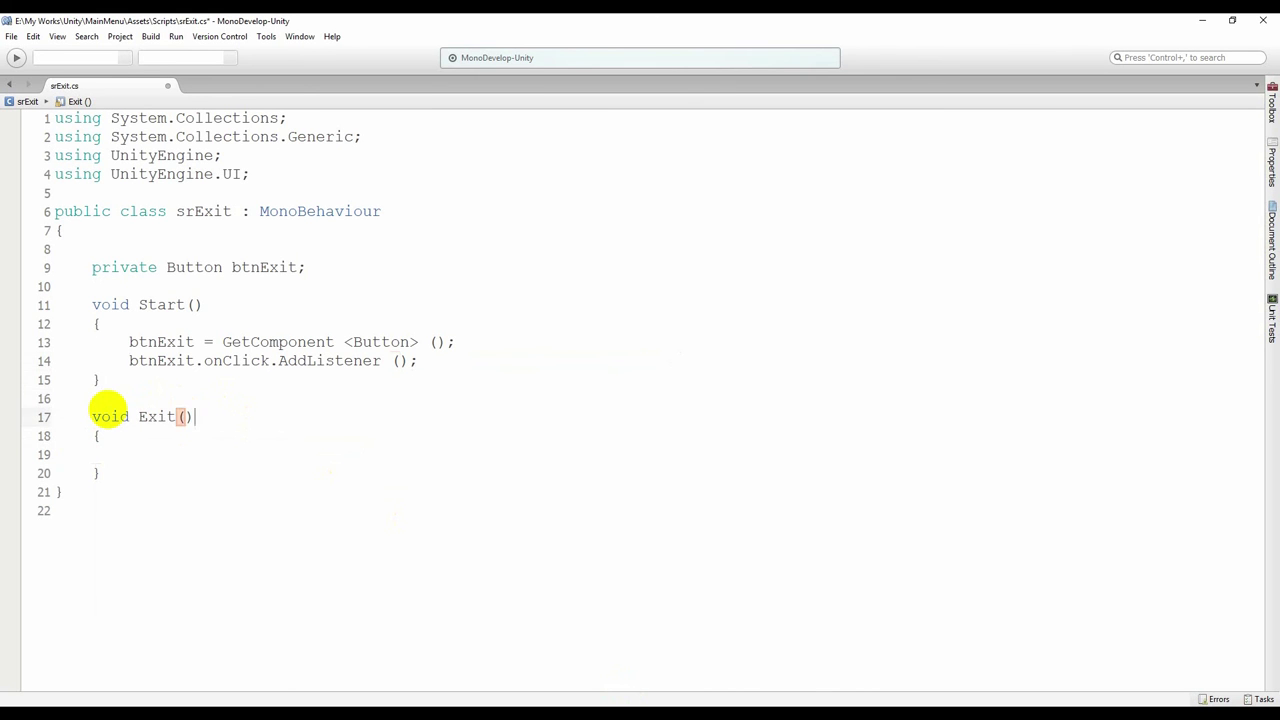
key(Down)
key(Down)
key(Down)
key(Up)
key(ctrl+v)
Pass Exit as the AddListener argument on line 14.
key(Up)
key(Up)
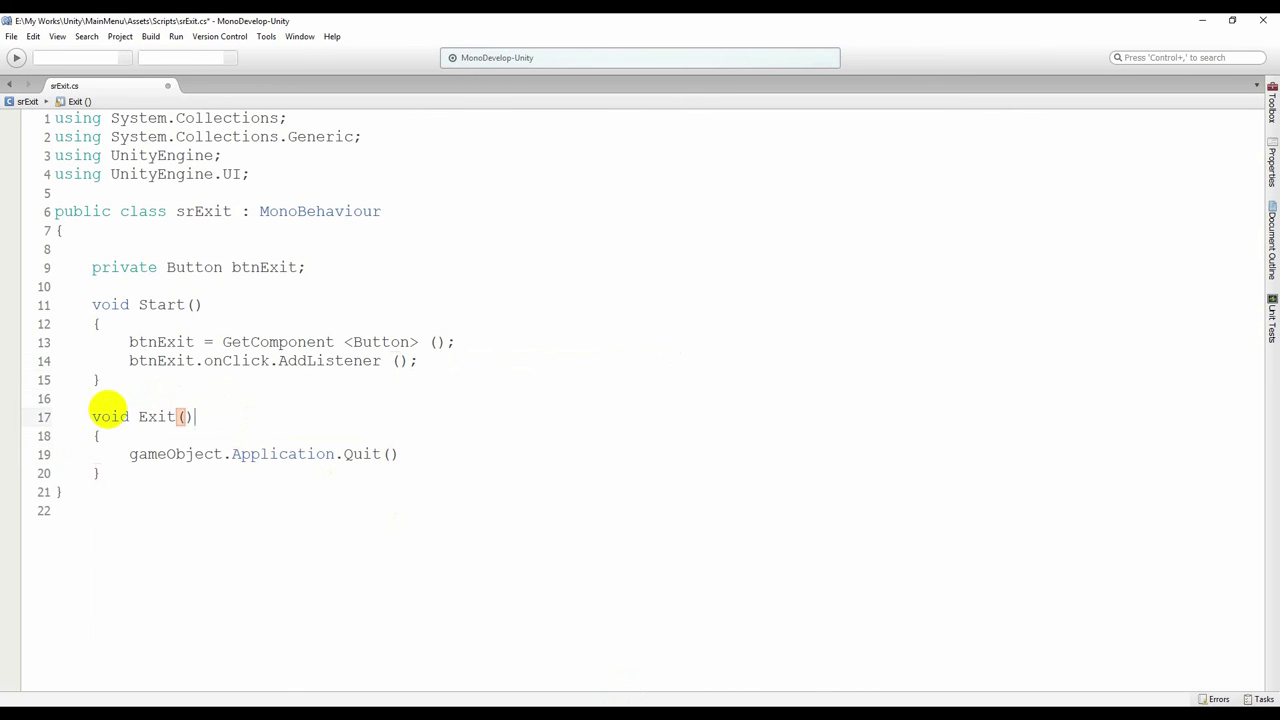
key(Up)
key(Up)
key(Up)
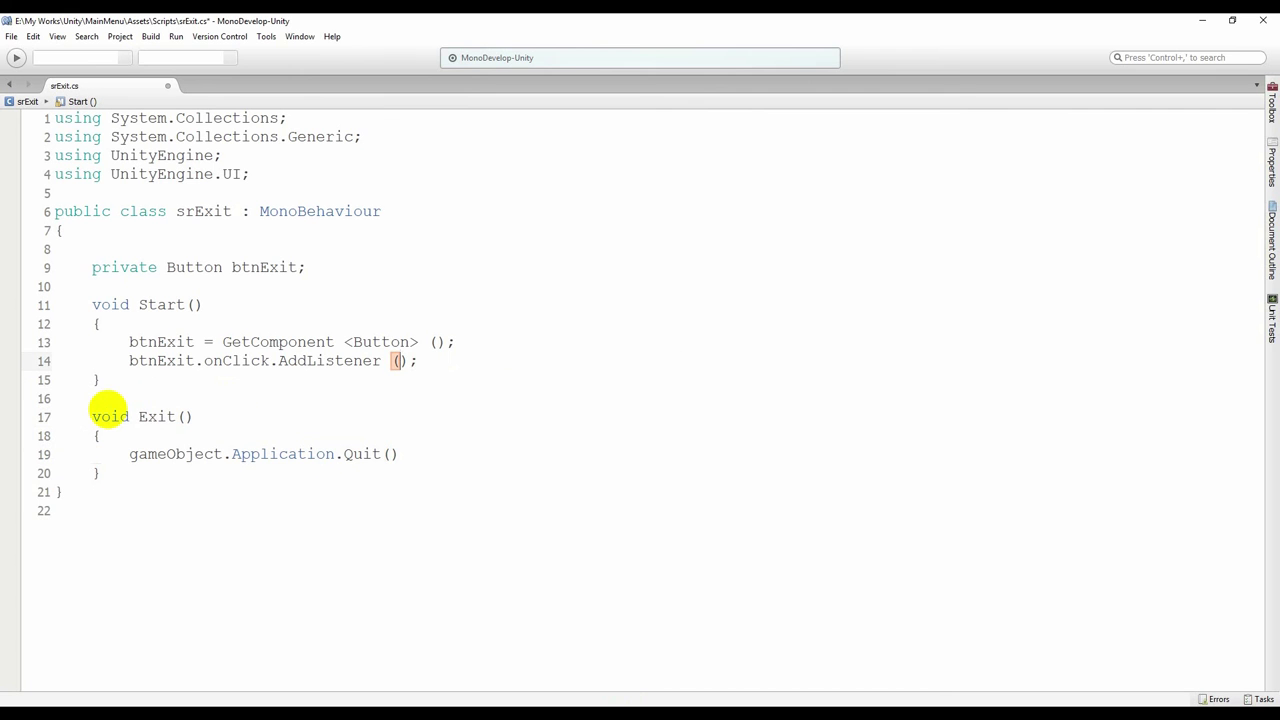
text(Exit)
key(Escape)
Add the missing semicolon after Quit() on line 19, save, and run the scene again.
key(alt+Tab)
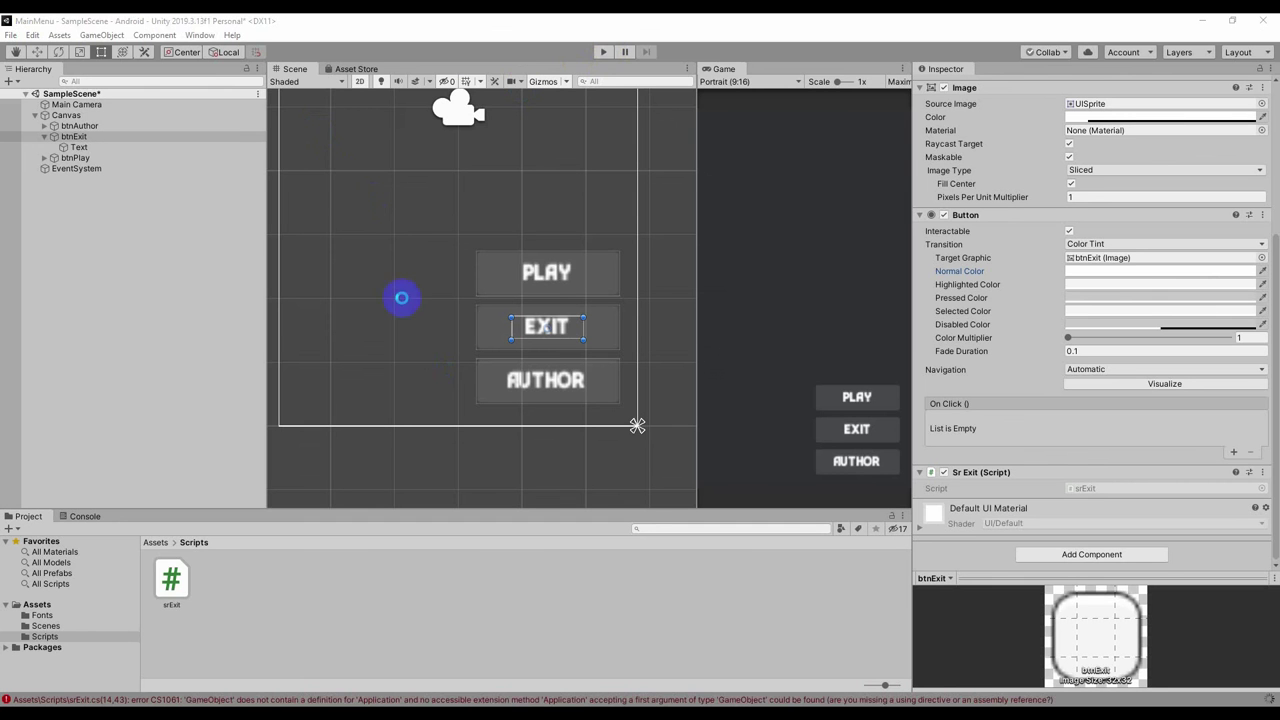
click(605, 52)
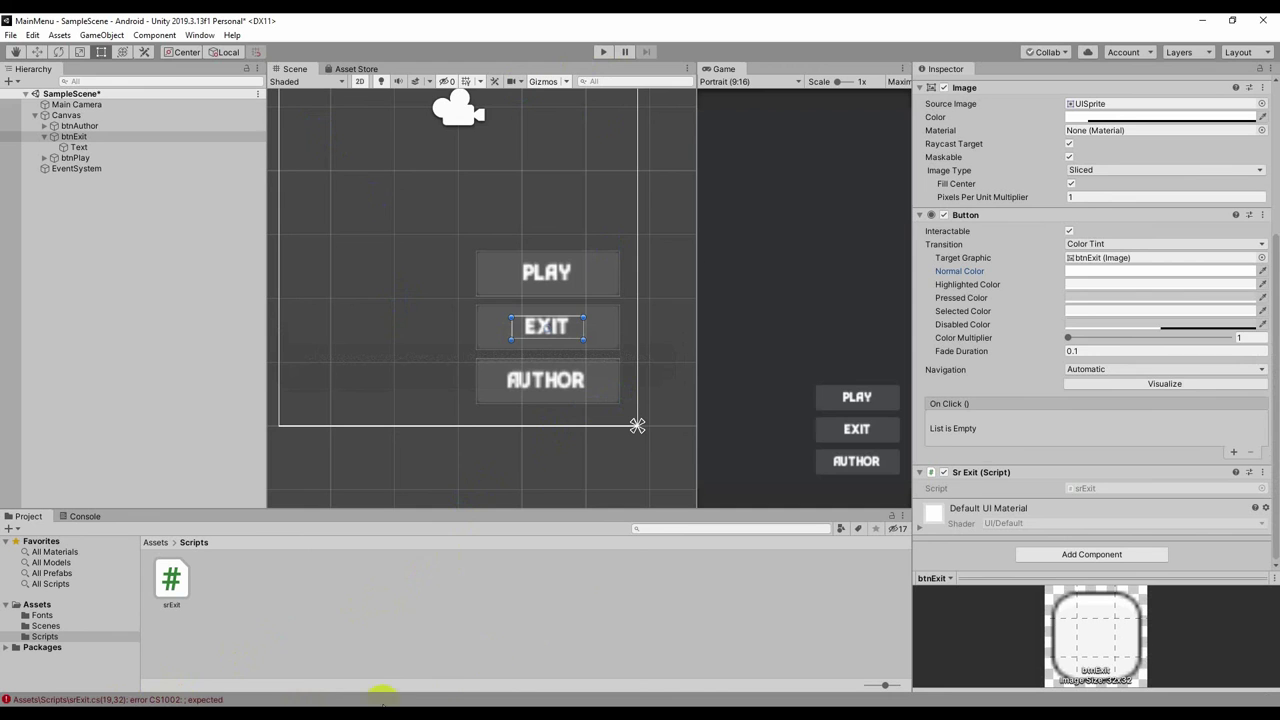
key(alt+Tab)
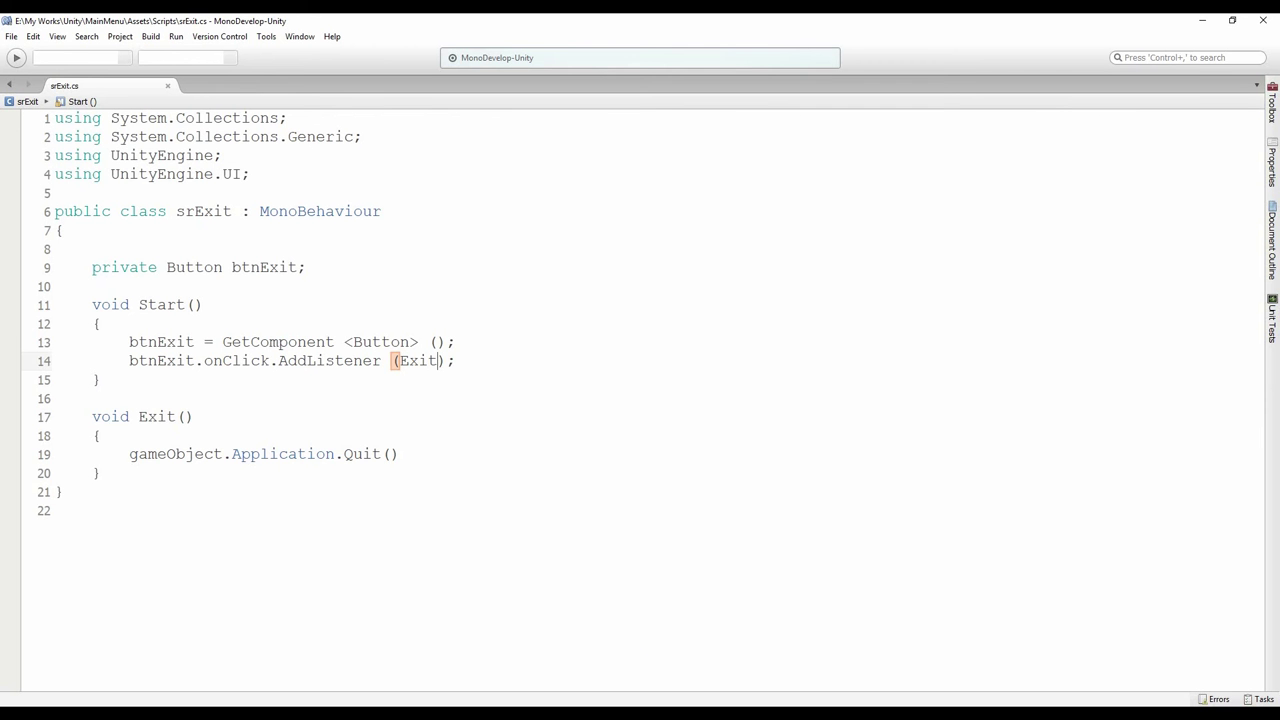
click(413, 455)
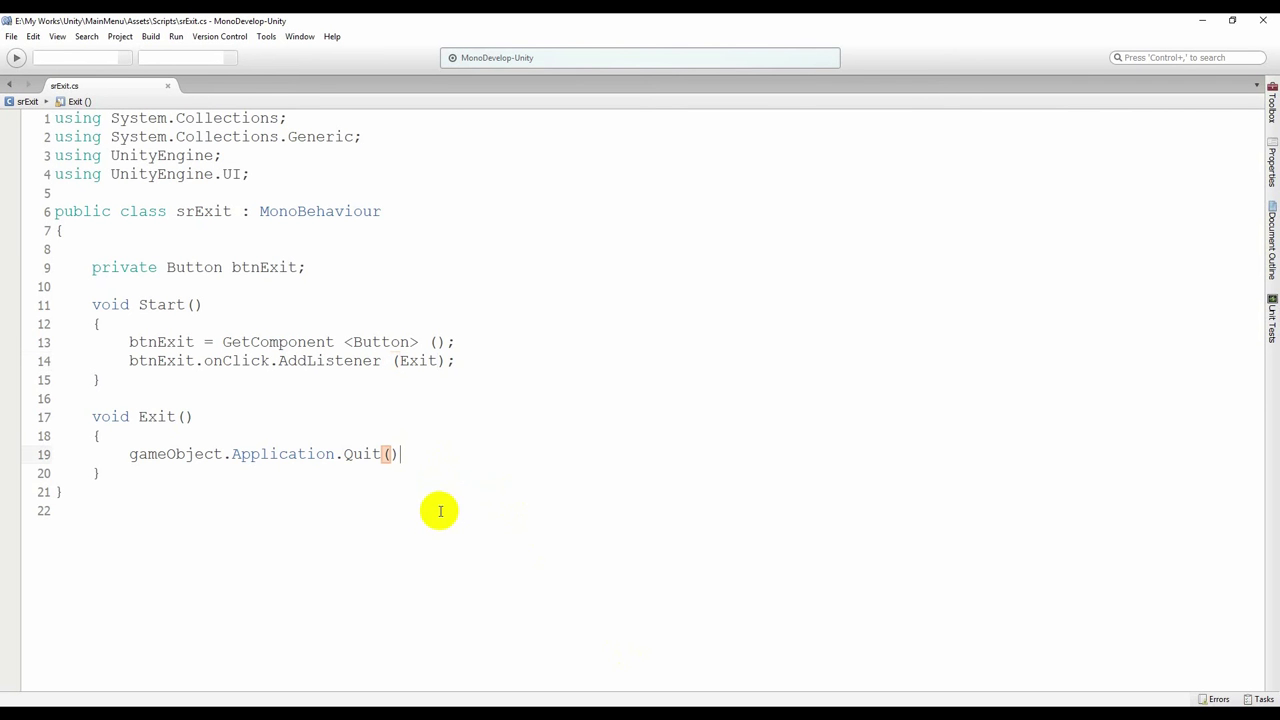
text(;)
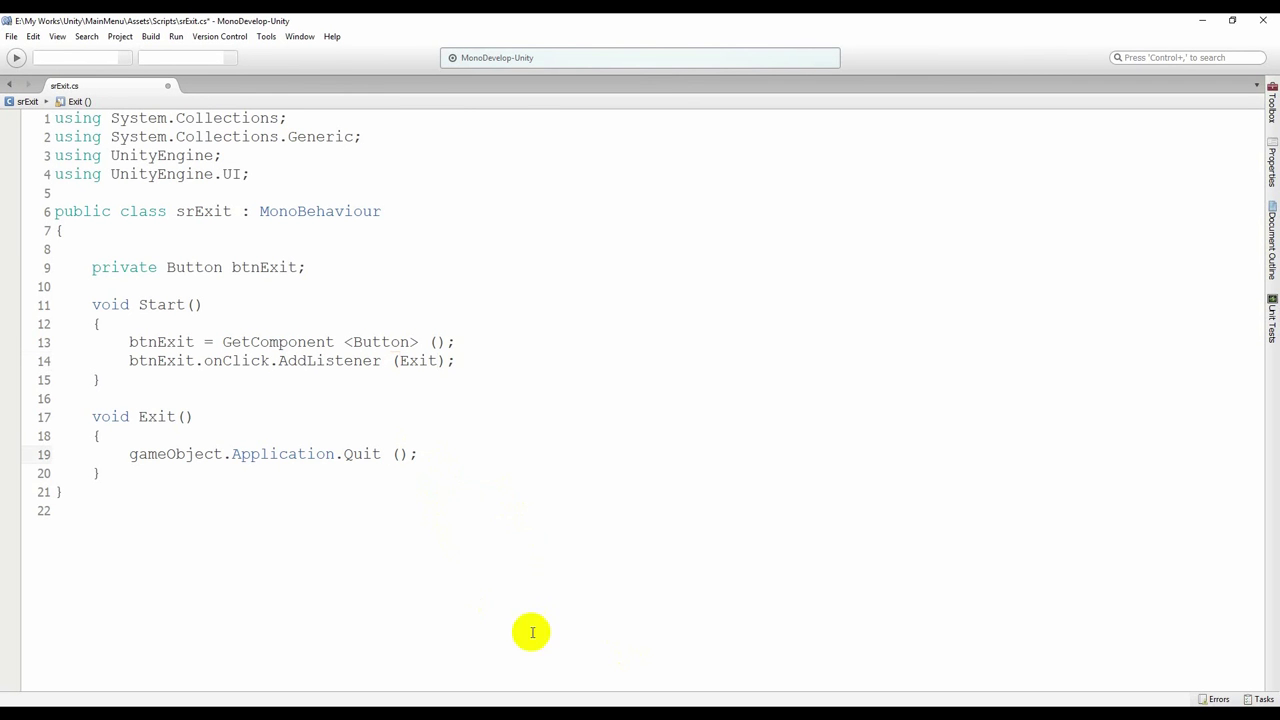
key(ctrl+s)
key(alt+Tab)
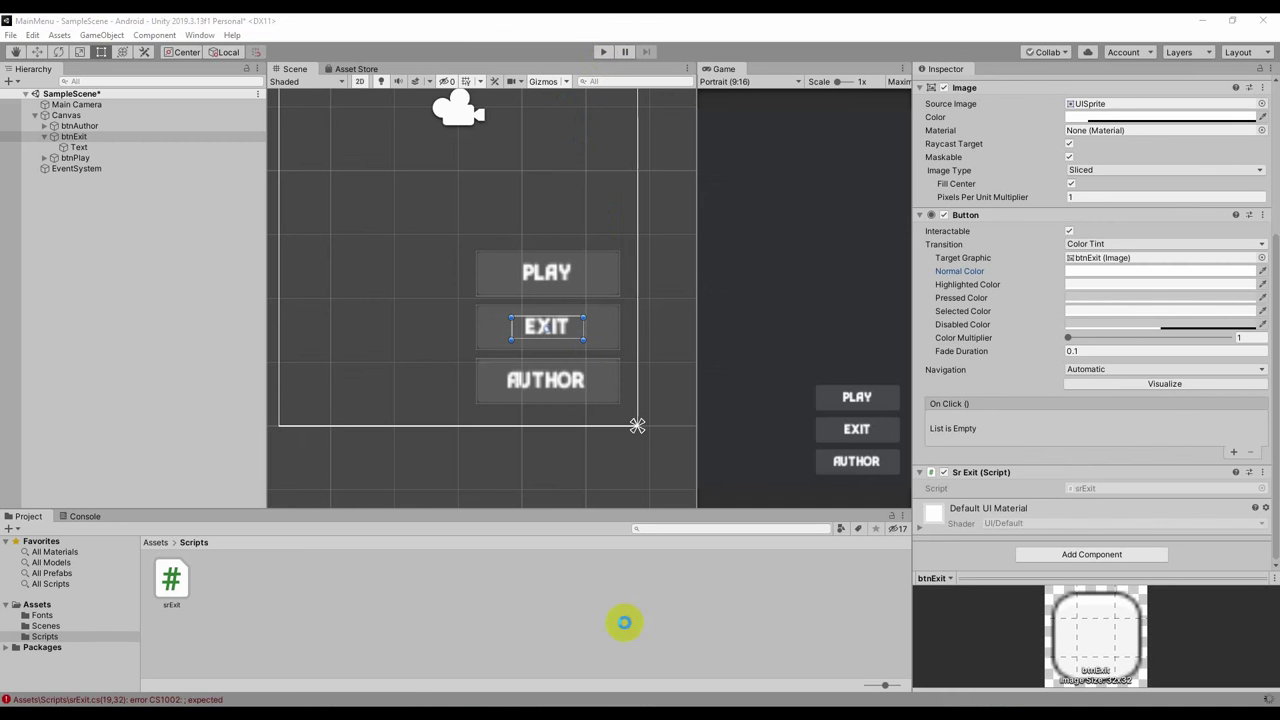
click(607, 54)
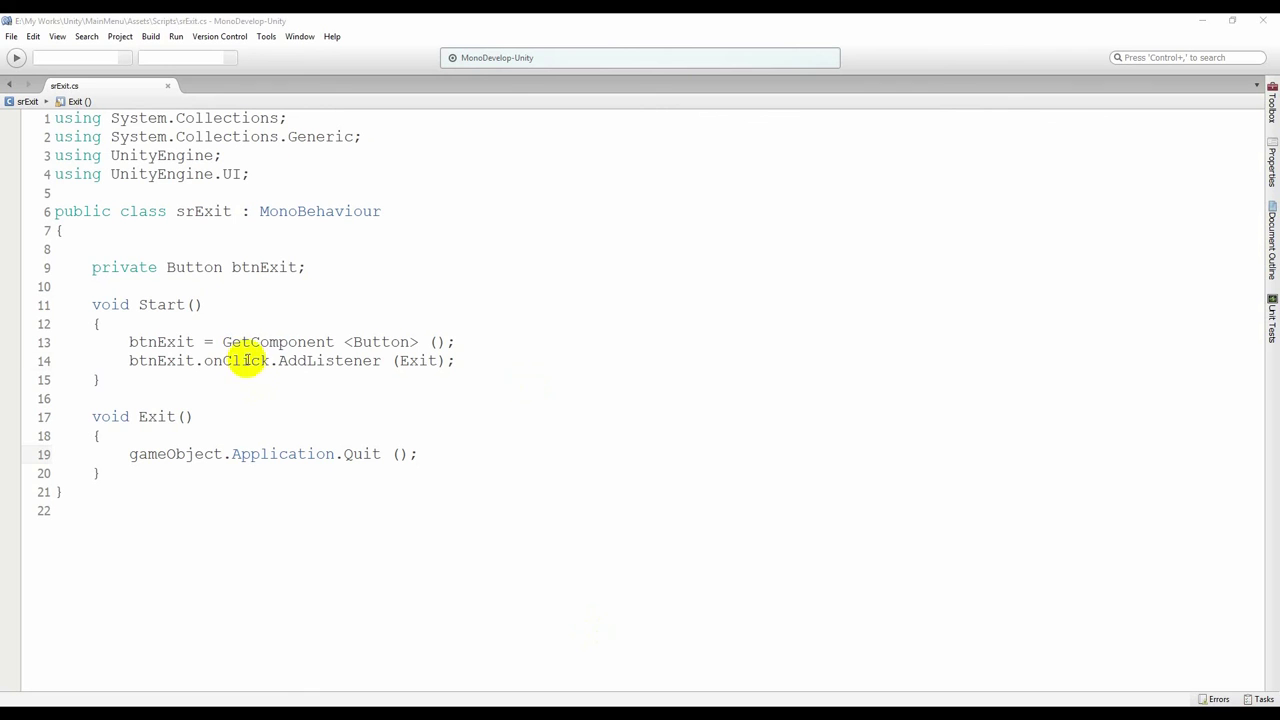
Remove the gameObject. prefix so line 19 calls Application.Quit (), then save.
click(258, 361)
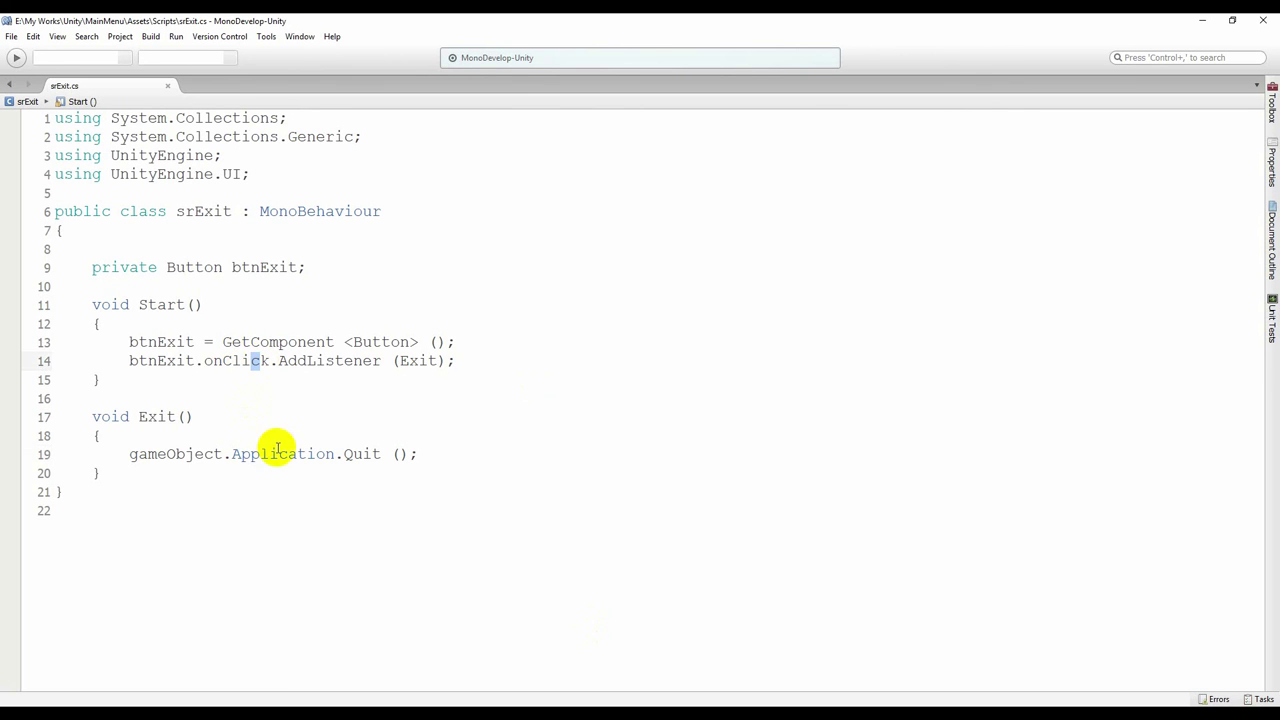
click(206, 454)
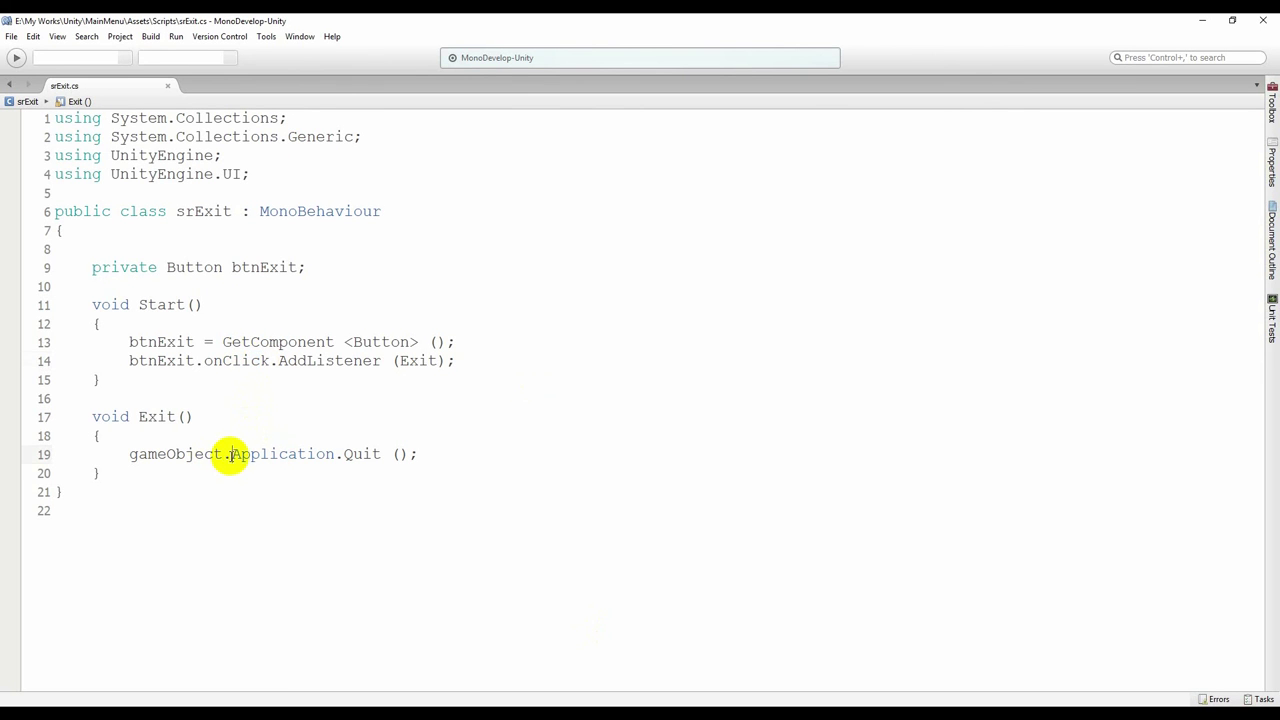
key(shift+Home)
key(ctrl+c)
key(BackSpace)
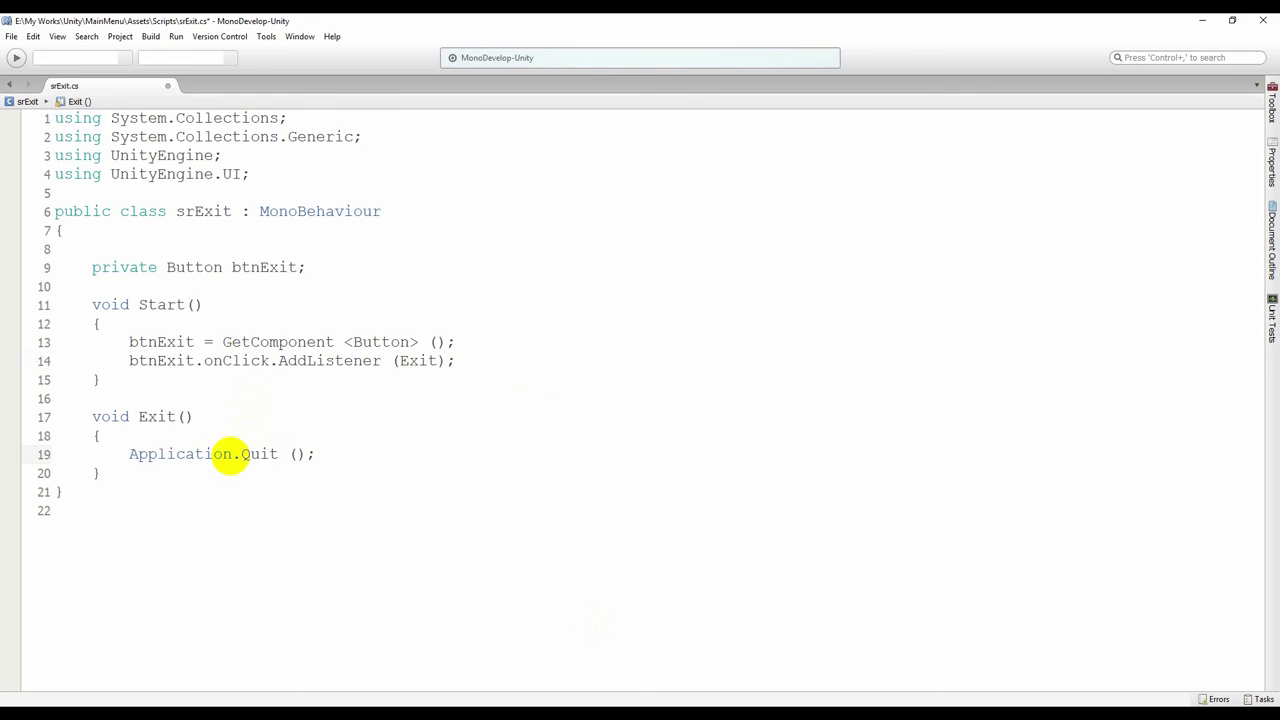
key(ctrl+v)
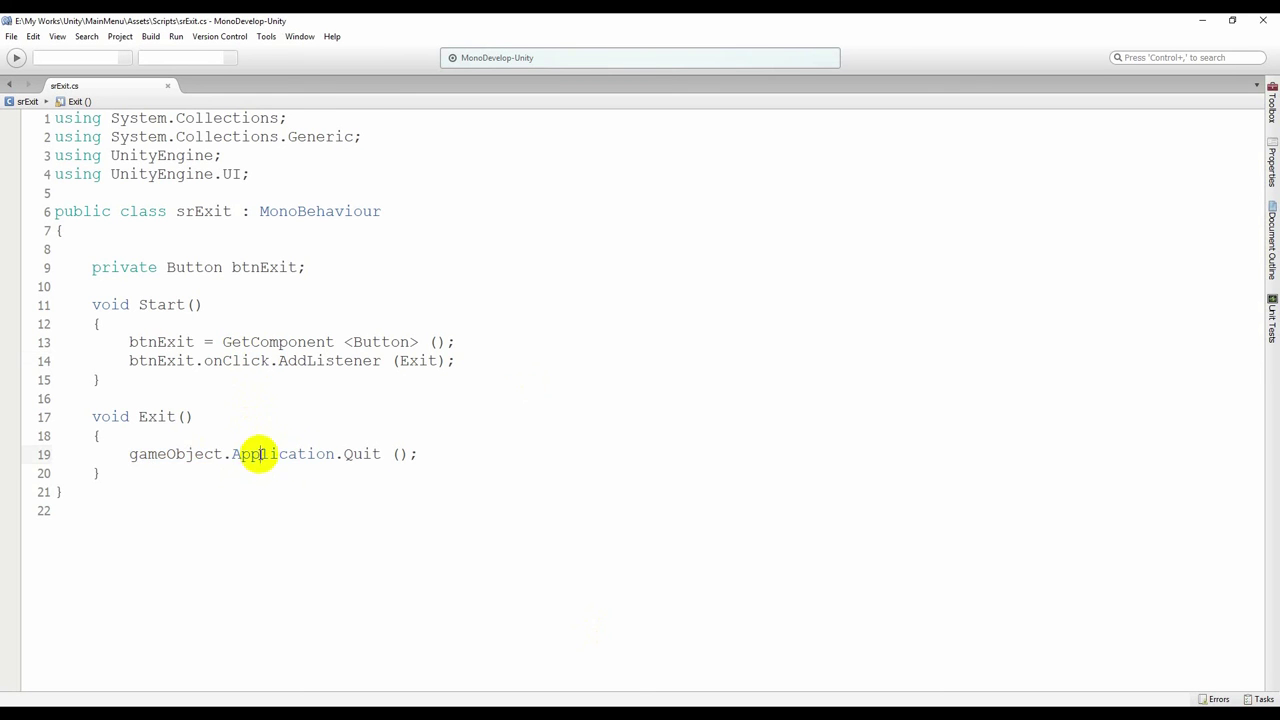
double_click(257, 454)
click(337, 454)
drag(231, 455, 128, 458)
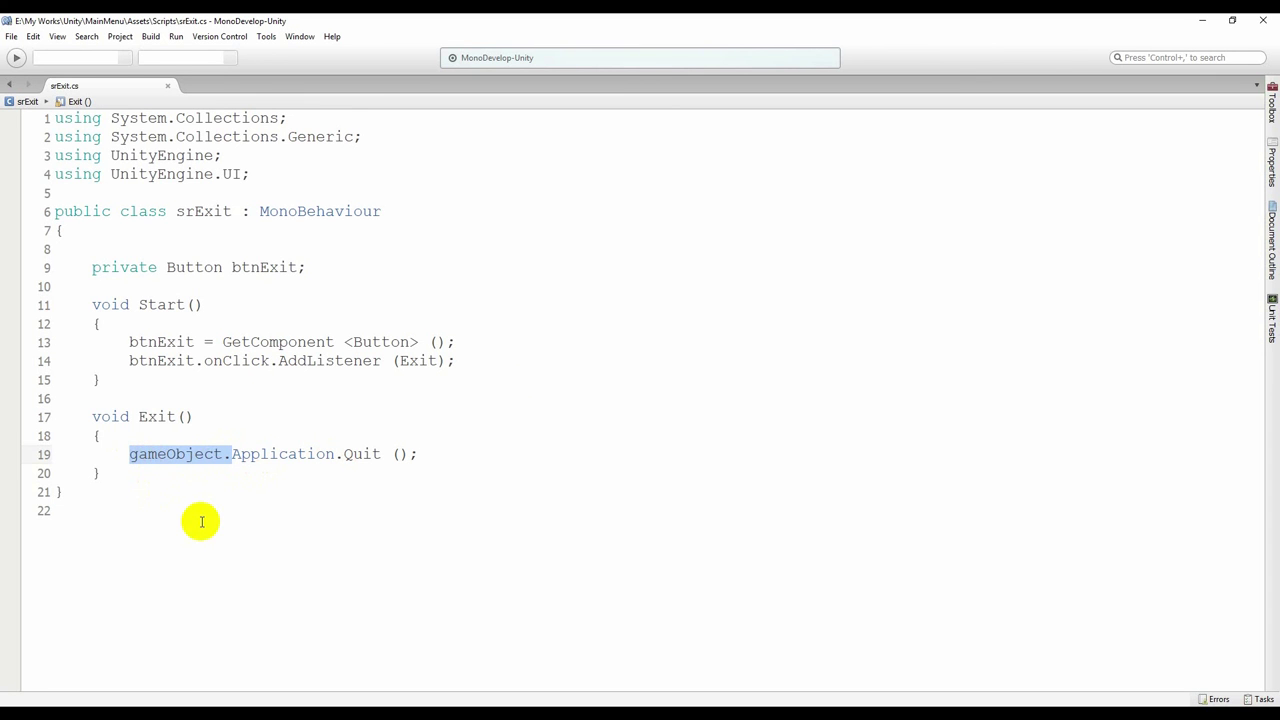
key(Delete)
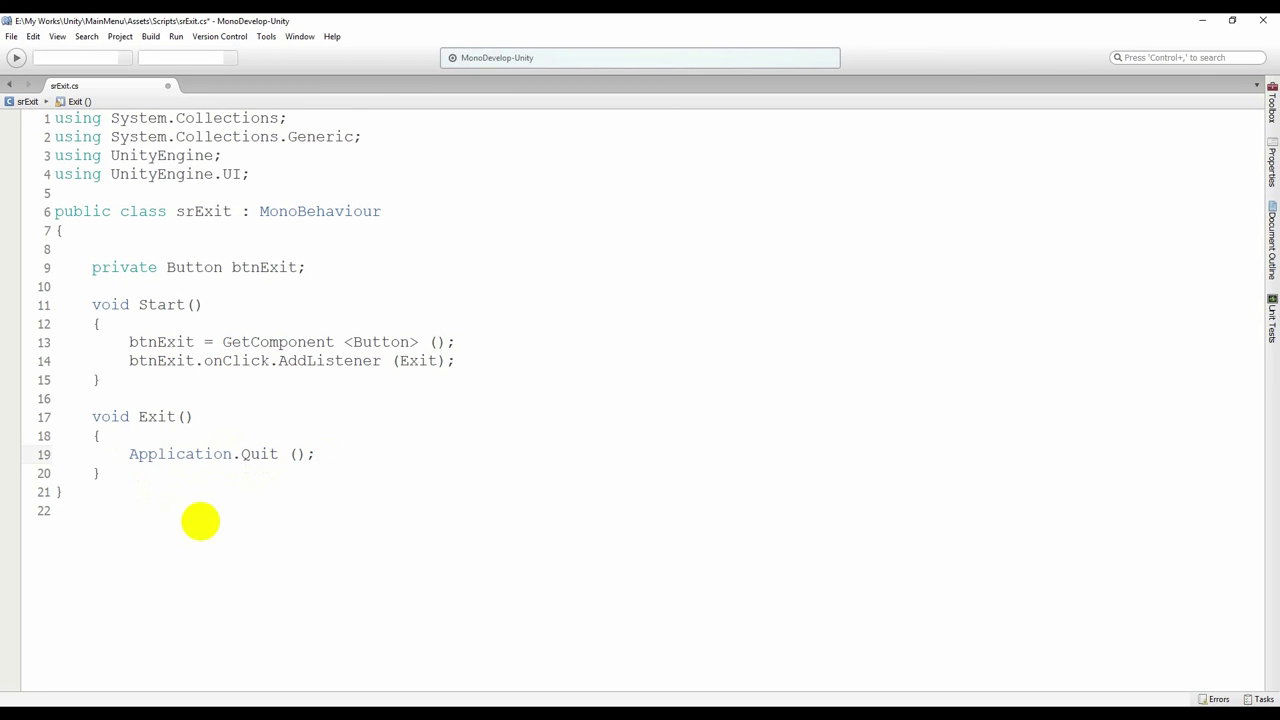
key(ctrl+s)
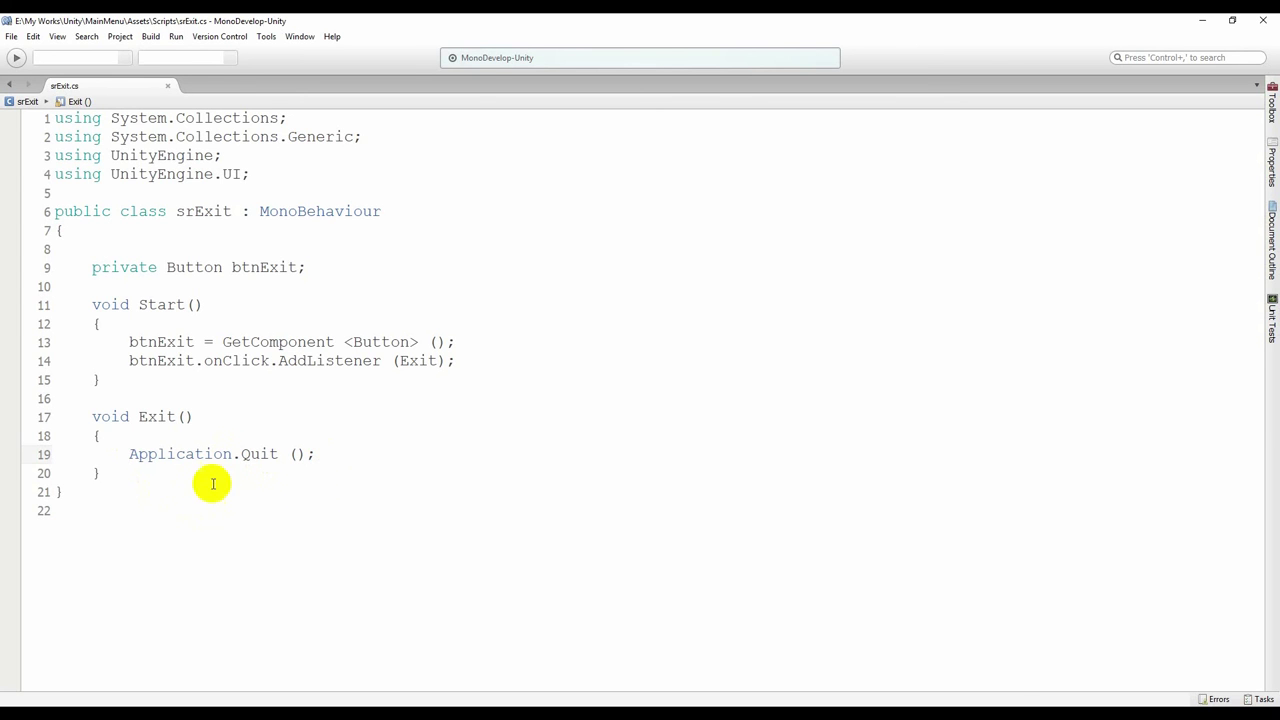
key(alt+Tab)
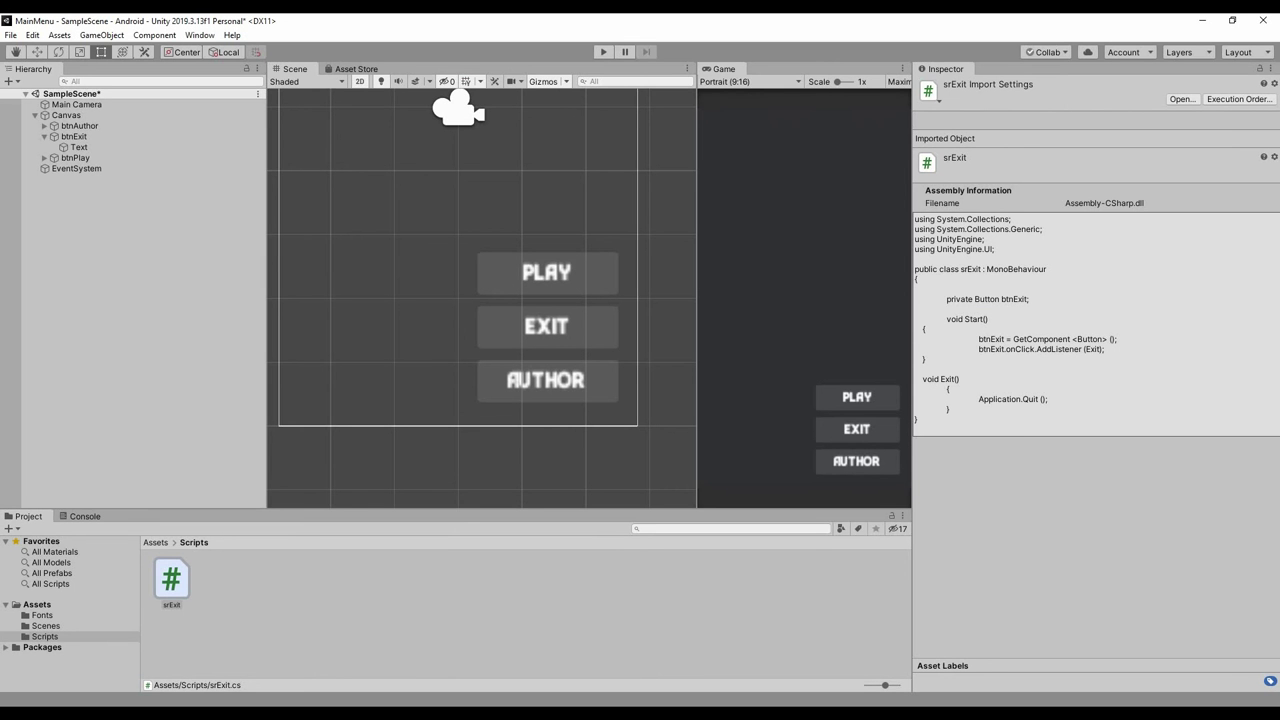
click(604, 52)
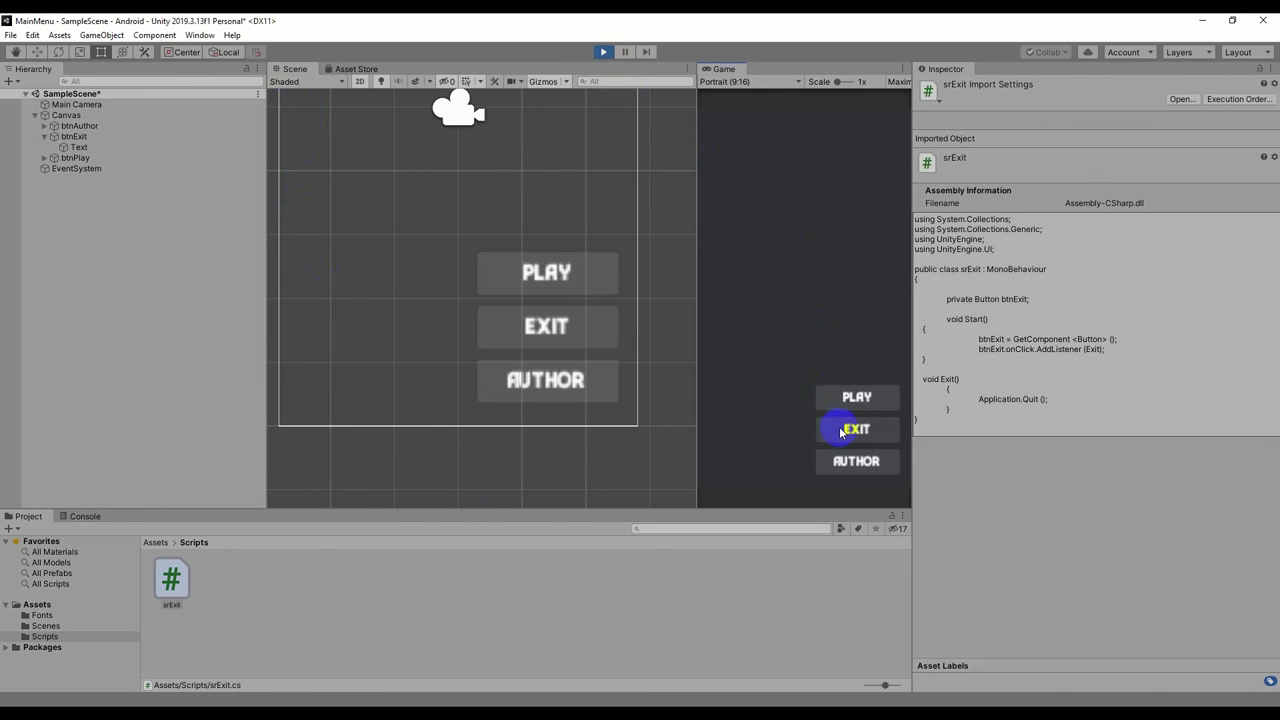
click(604, 52)
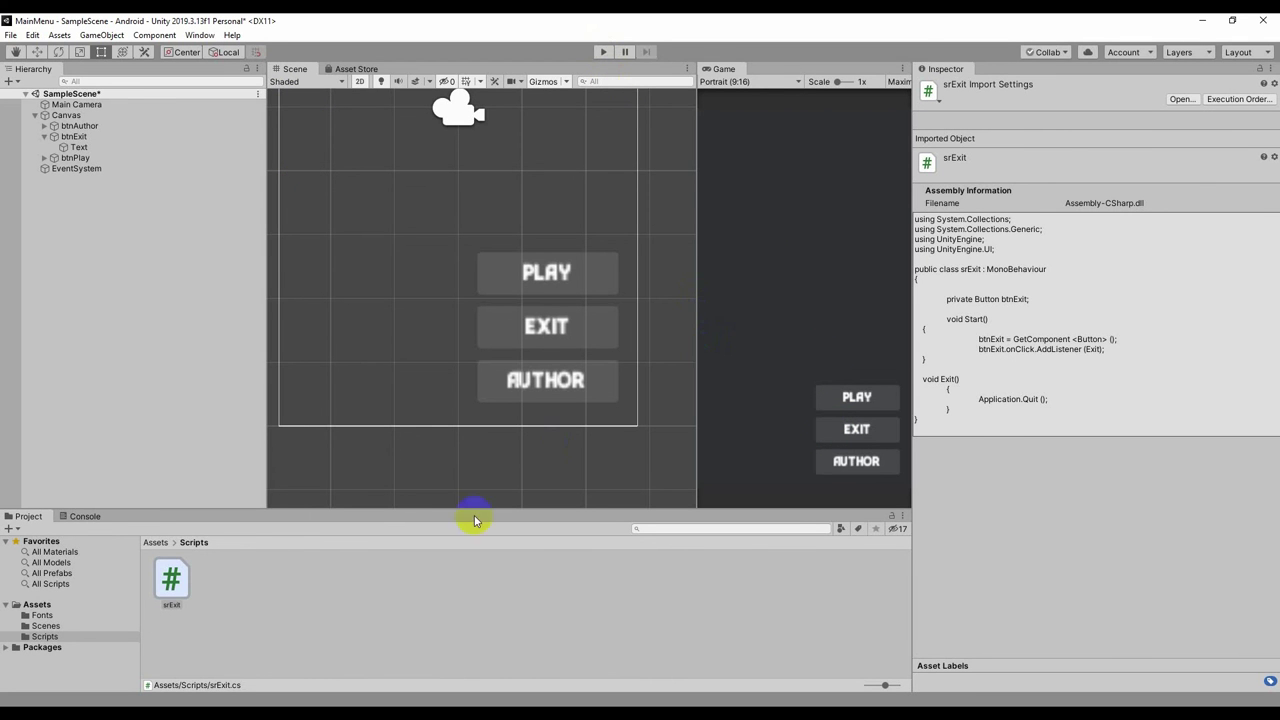
click(172, 580)
click(196, 590)
click(178, 590)
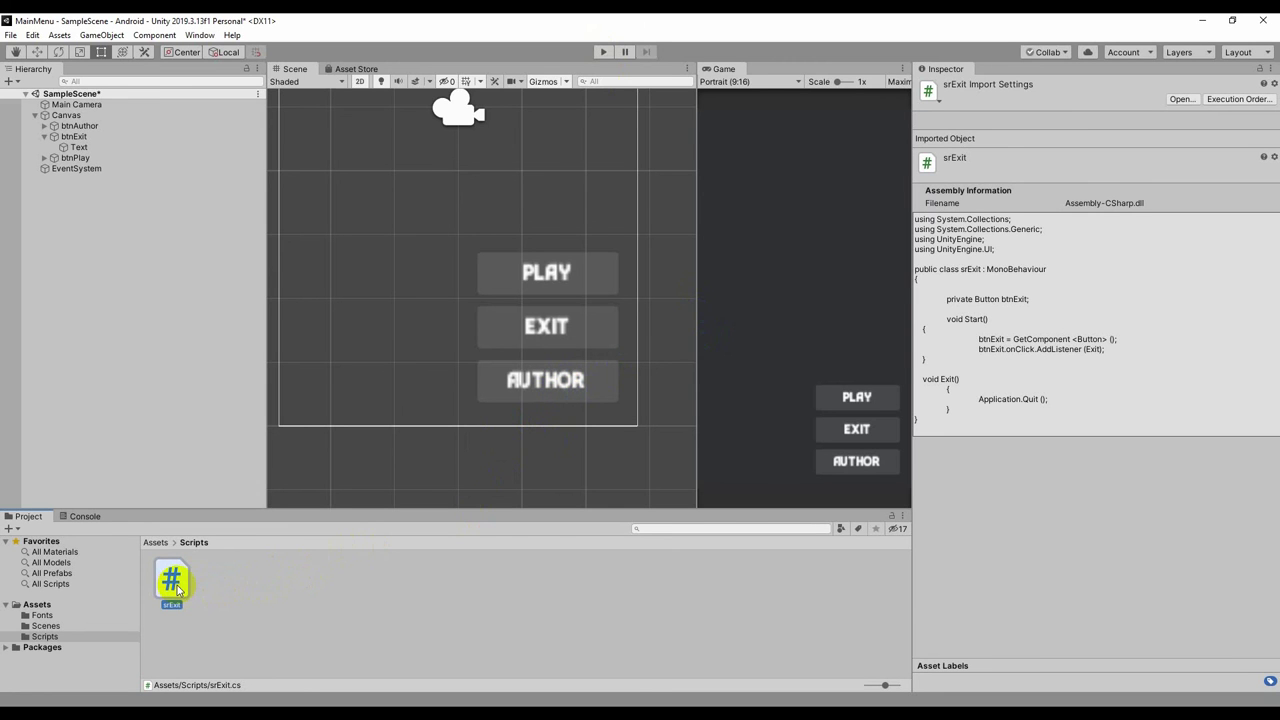
Duplicate the srExit script and name the copy srAuthor.
key(ctrl+d)
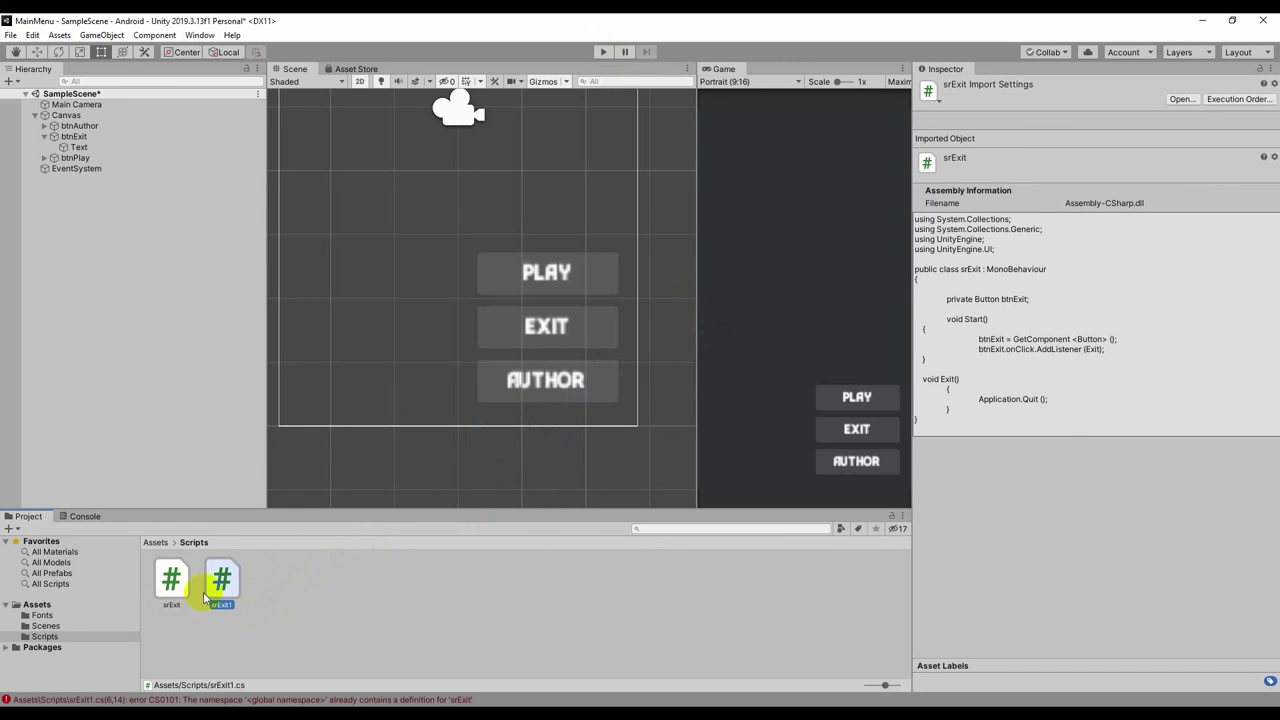
click(224, 605)
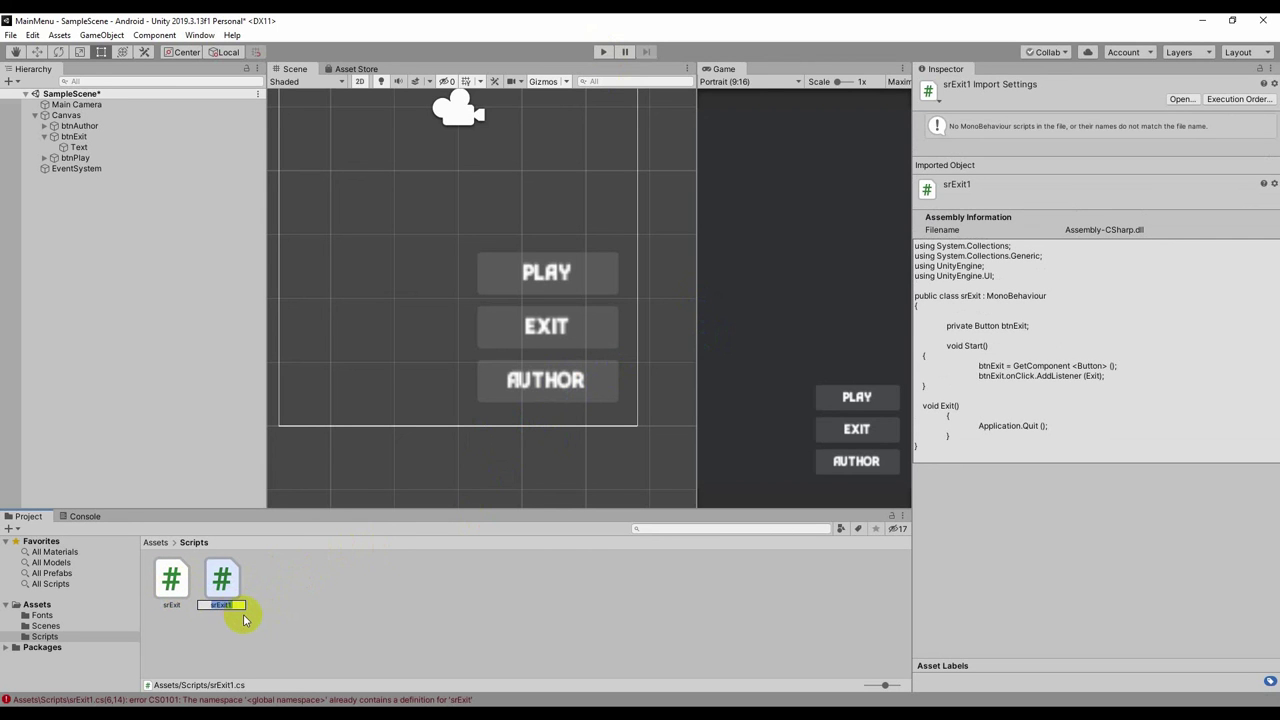
key(shift+Left)
key(shift+Left)
key(shift+Left)
text(Author)
click(243, 615)
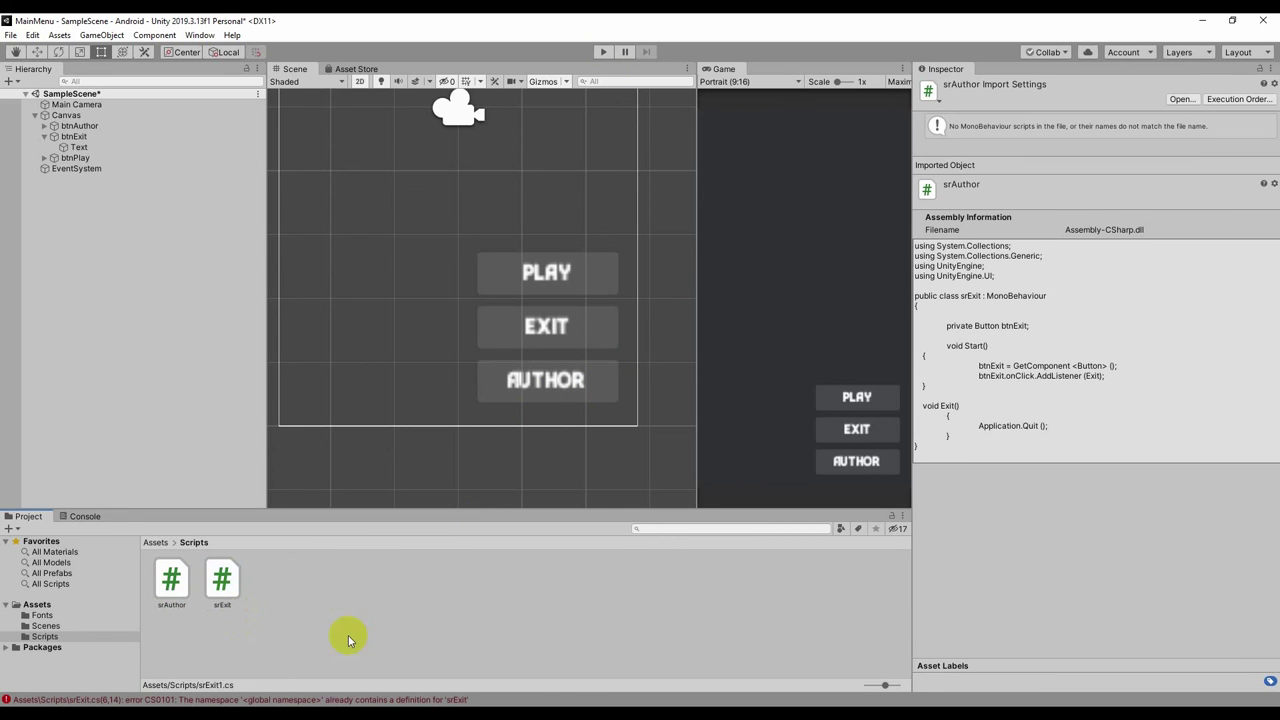
Change the class name in srAuthor.cs to srAuthor and save it.
double_click(172, 580)
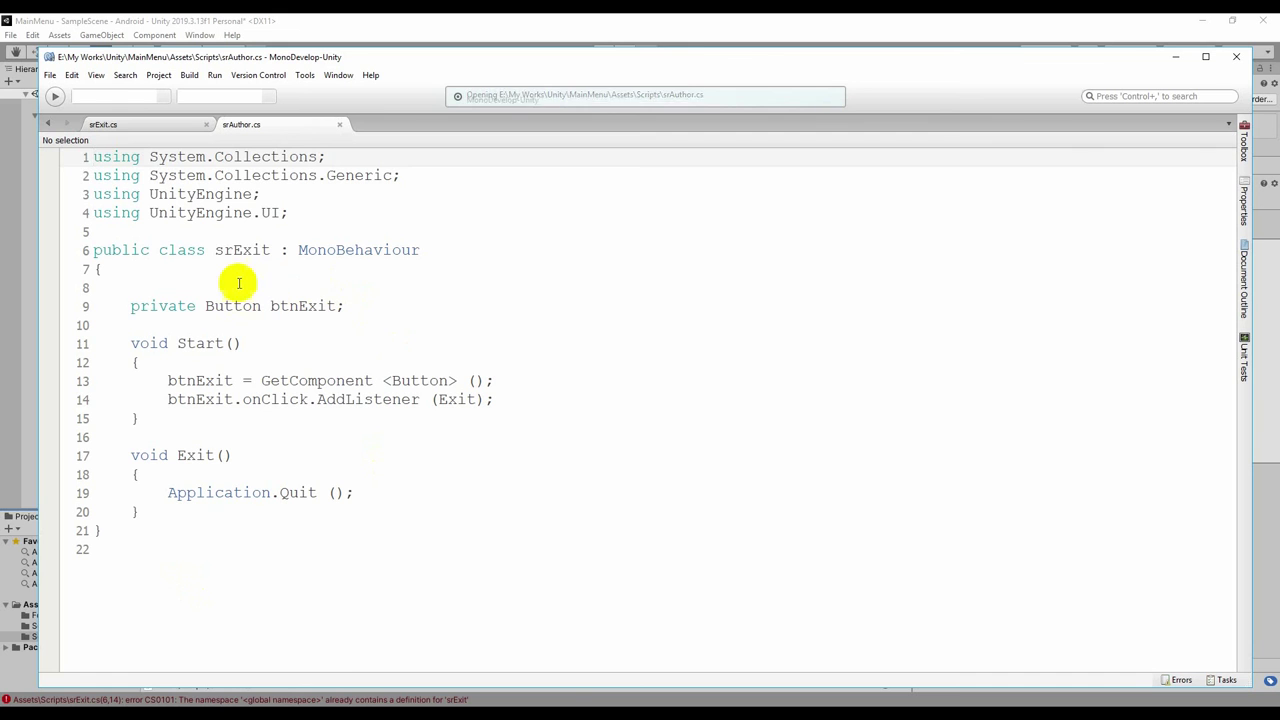
click(235, 250)
key(ctrl+shift+Right)
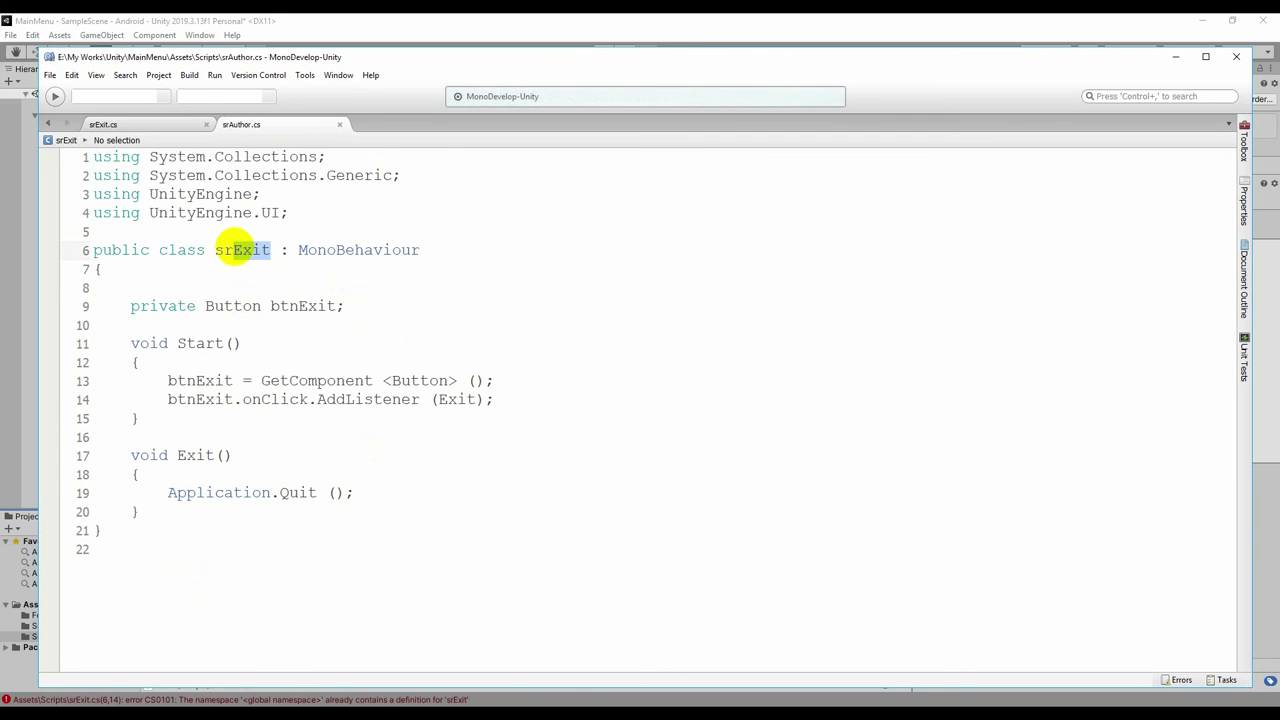
text(Author)
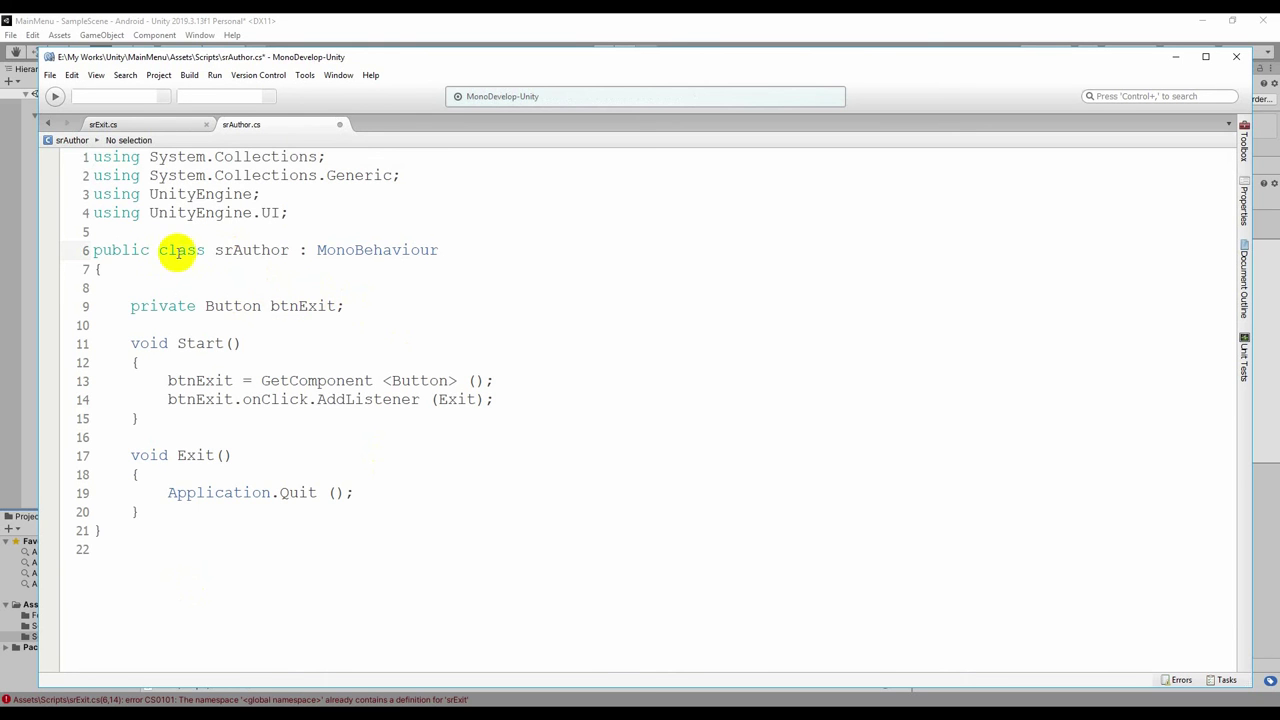
click(243, 250)
double_click(243, 250)
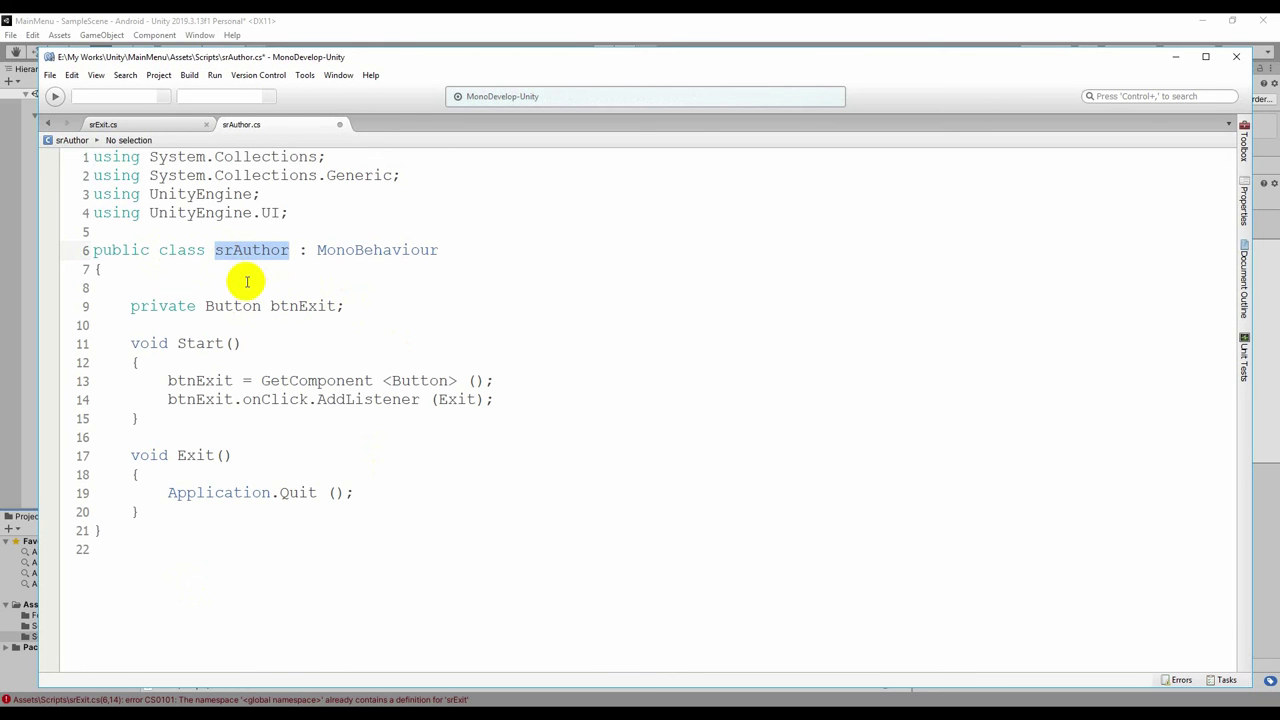
key(ctrl+s)
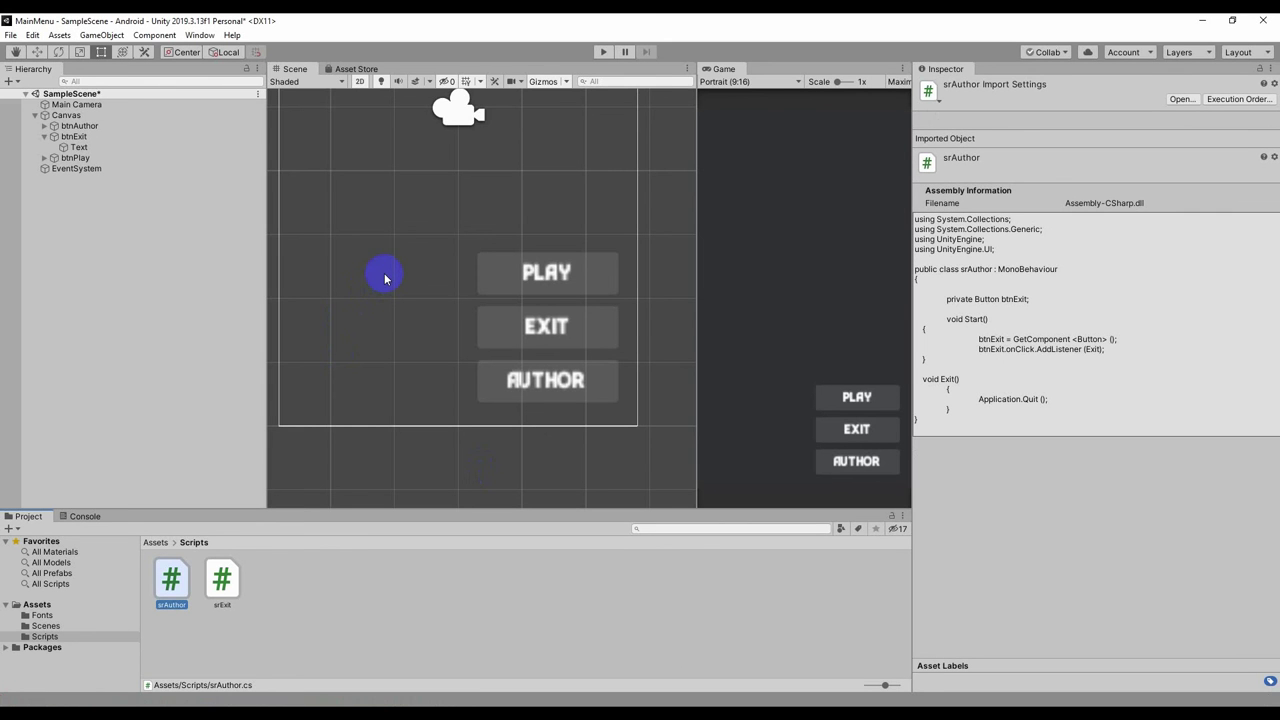
Create a new UI Canvas in the Hierarchy and name it AuthorMenu.
scroll(549, 323, down, 3)
scroll(571, 323, down, 3)
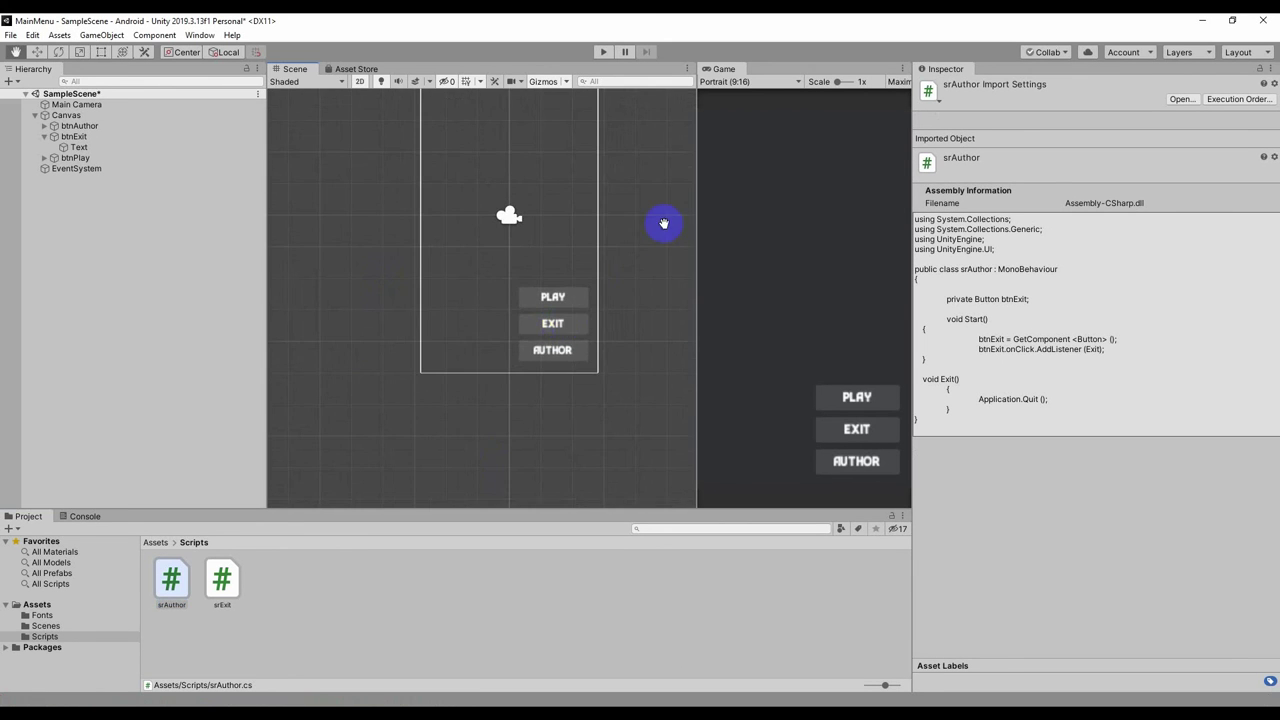
middle_drag(663, 223, 660, 310)
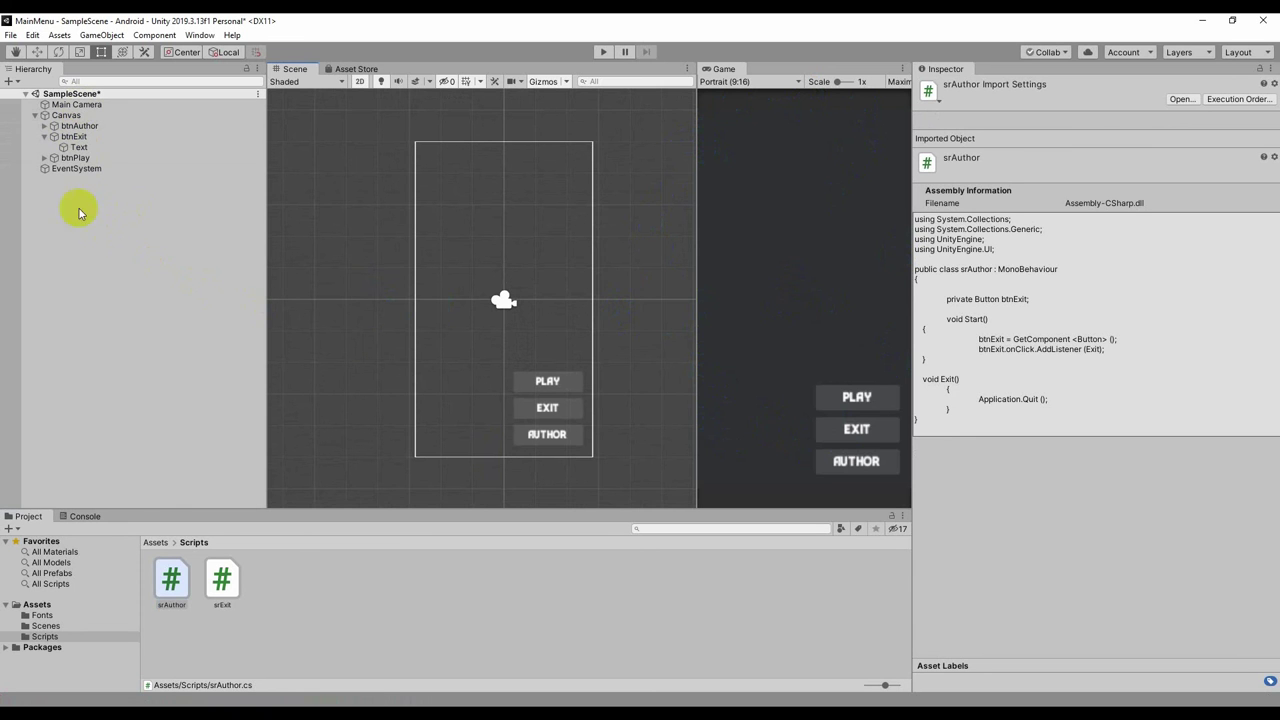
right_click(81, 240)
mouse_move(135, 463)
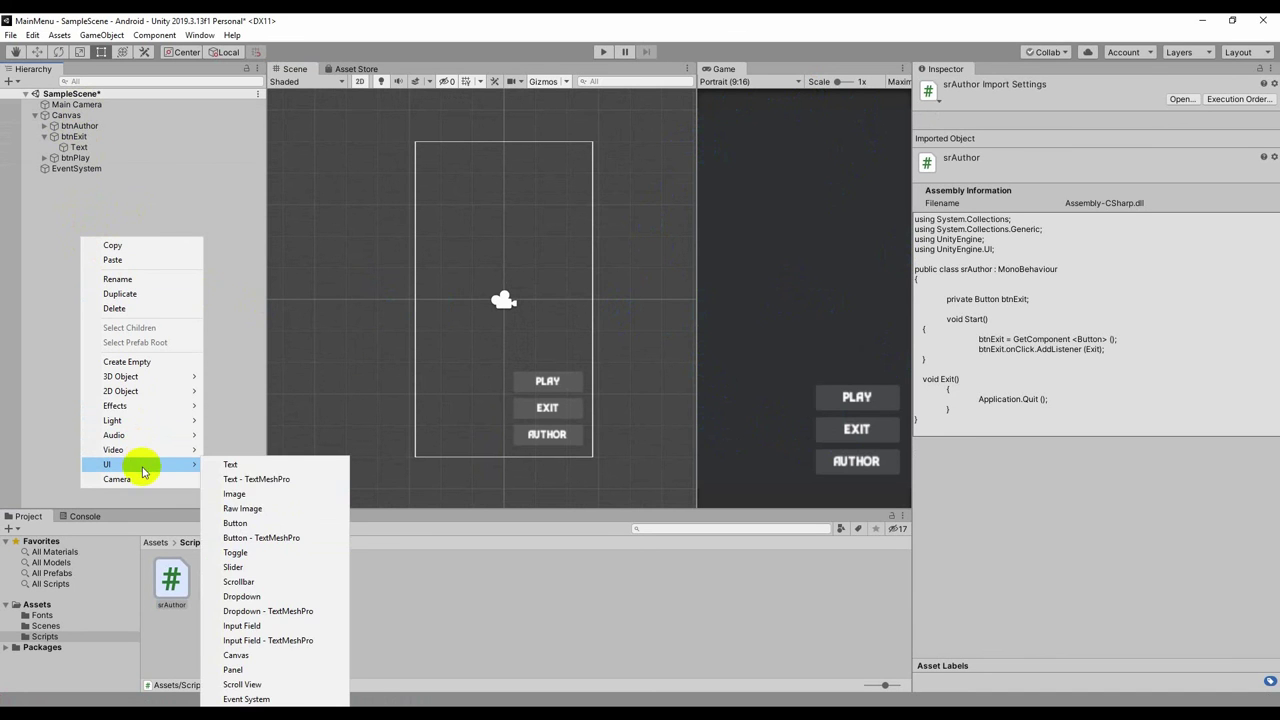
click(259, 653)
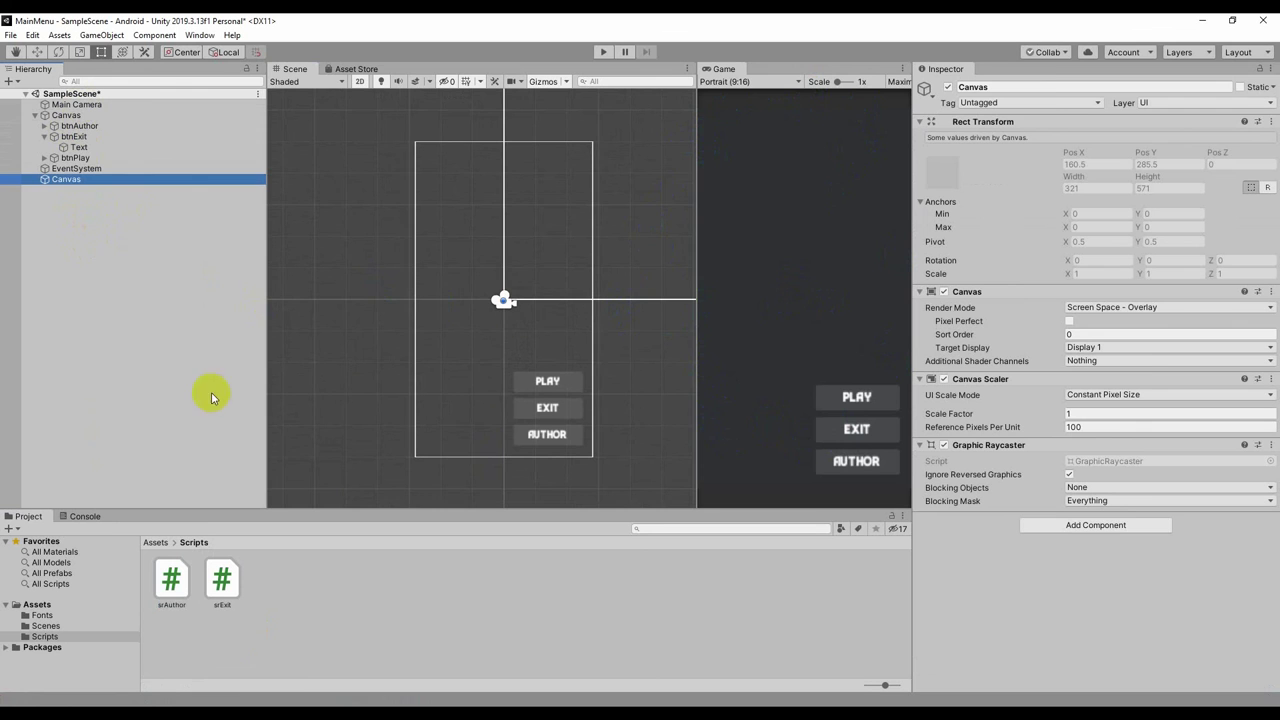
click(1030, 86)
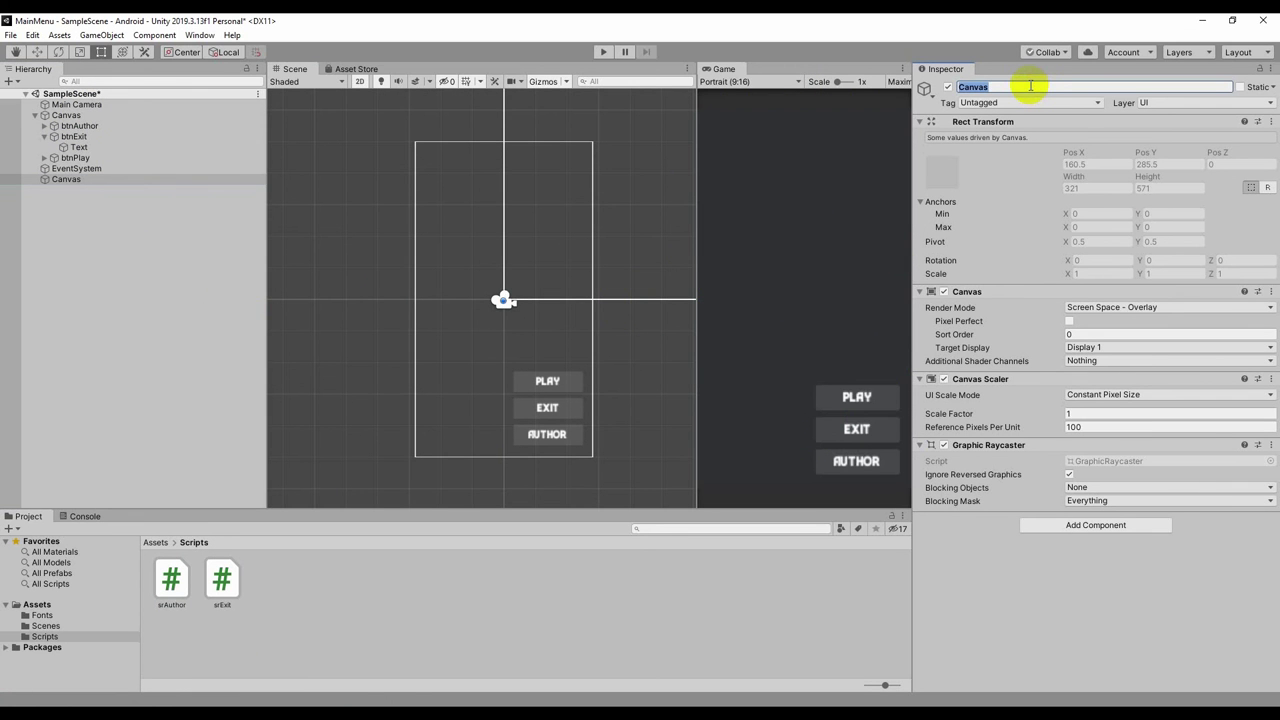
text(Author)
text(Menu)
Set its Render Mode to Screen Space - Camera with Main Camera as render camera.
click(1146, 308)
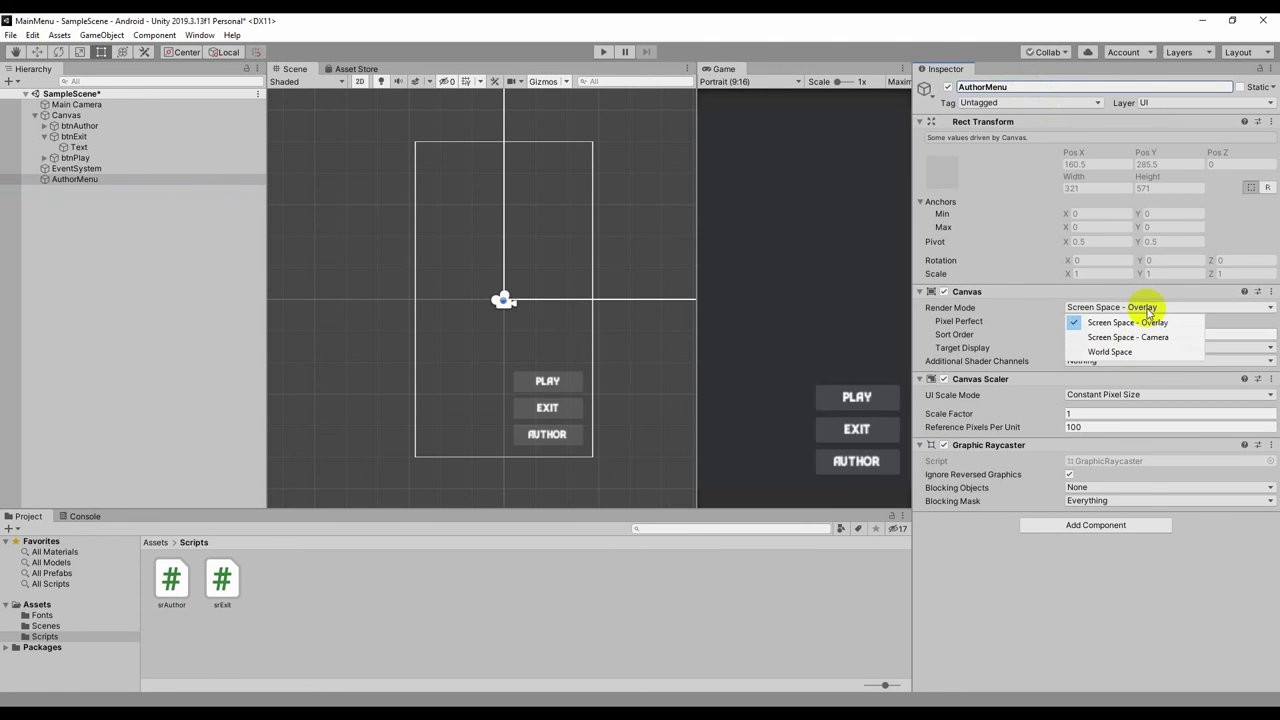
click(1125, 337)
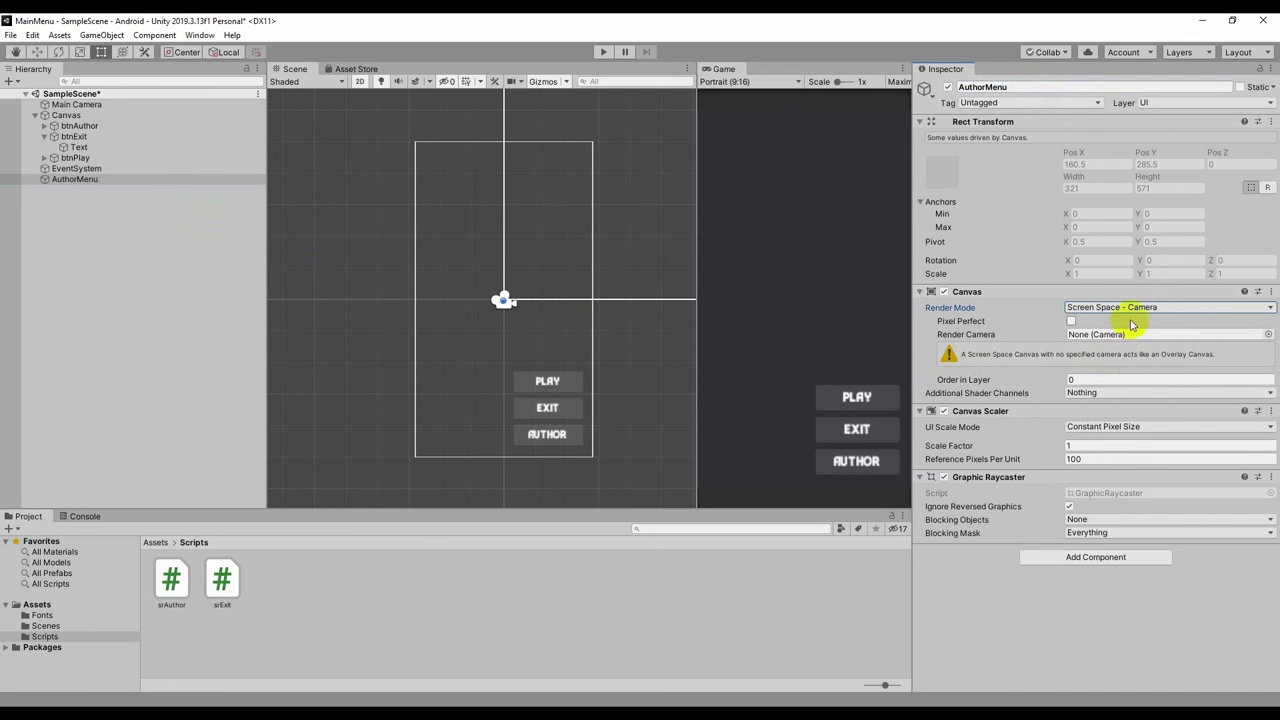
drag(76, 104, 1100, 336)
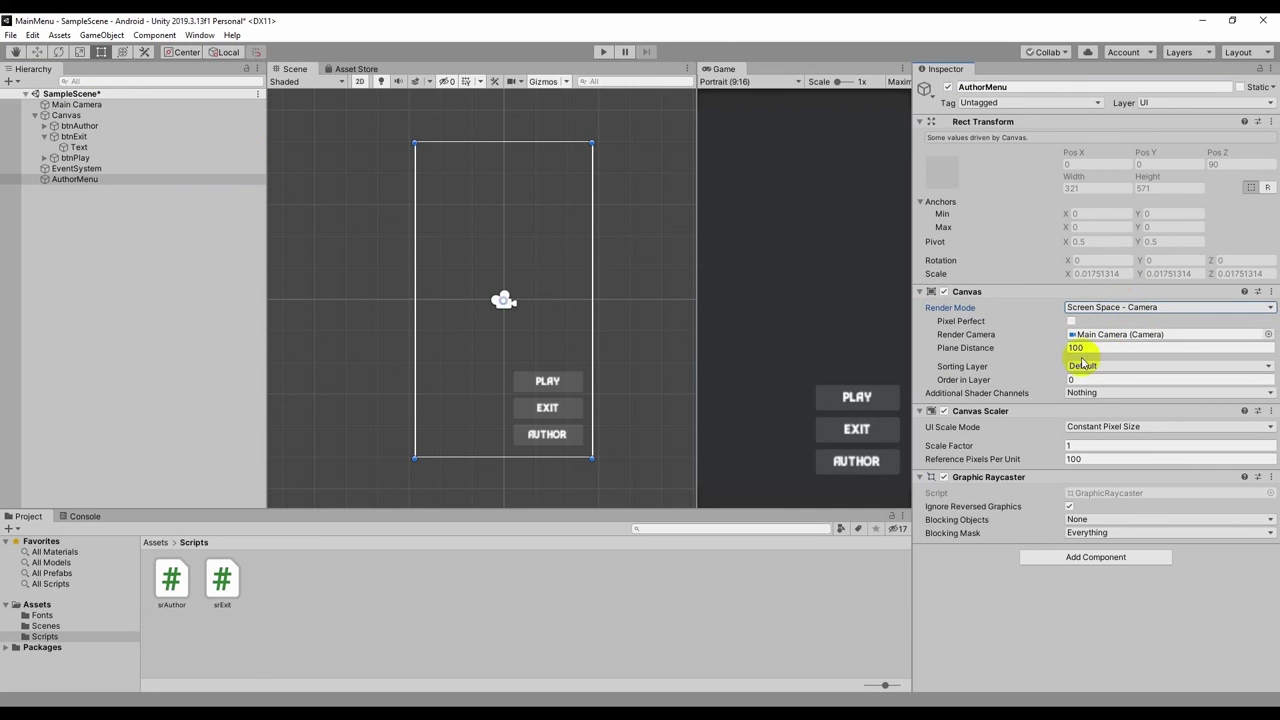
click(365, 81)
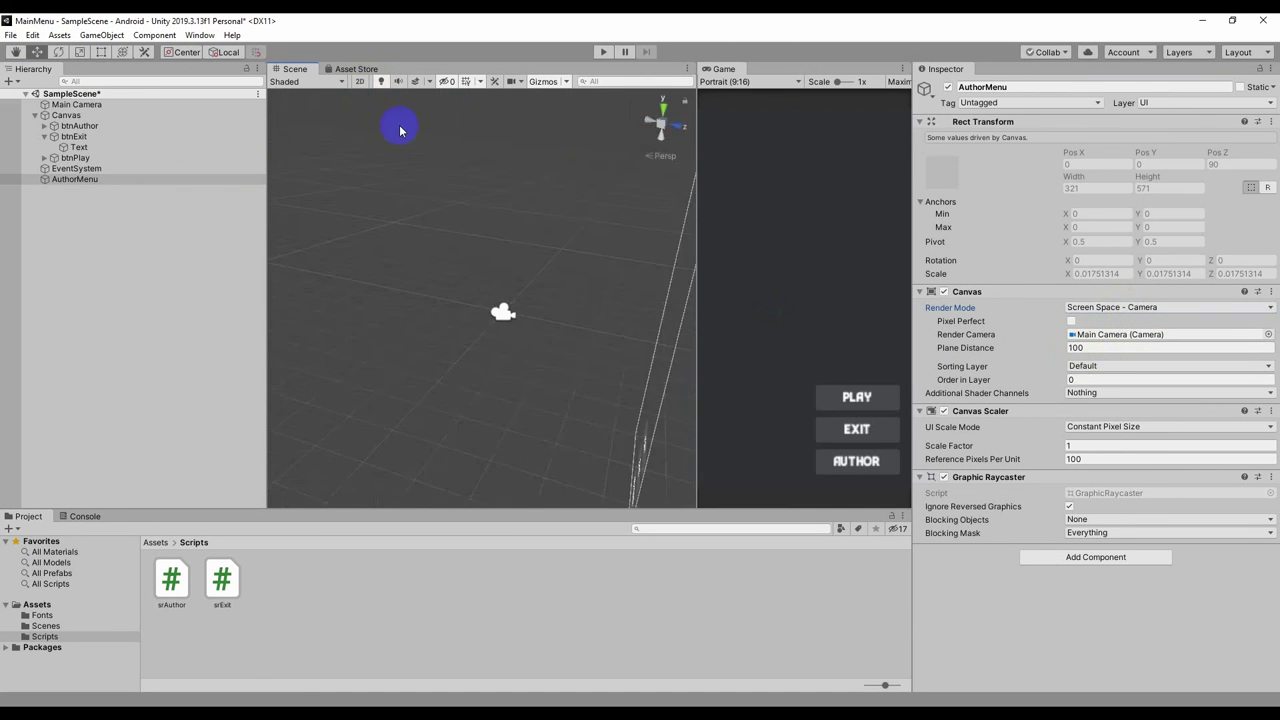
Give the AuthorMenu canvas plane distance 3 and order in layer 1.
right_drag(400, 130, 551, 357)
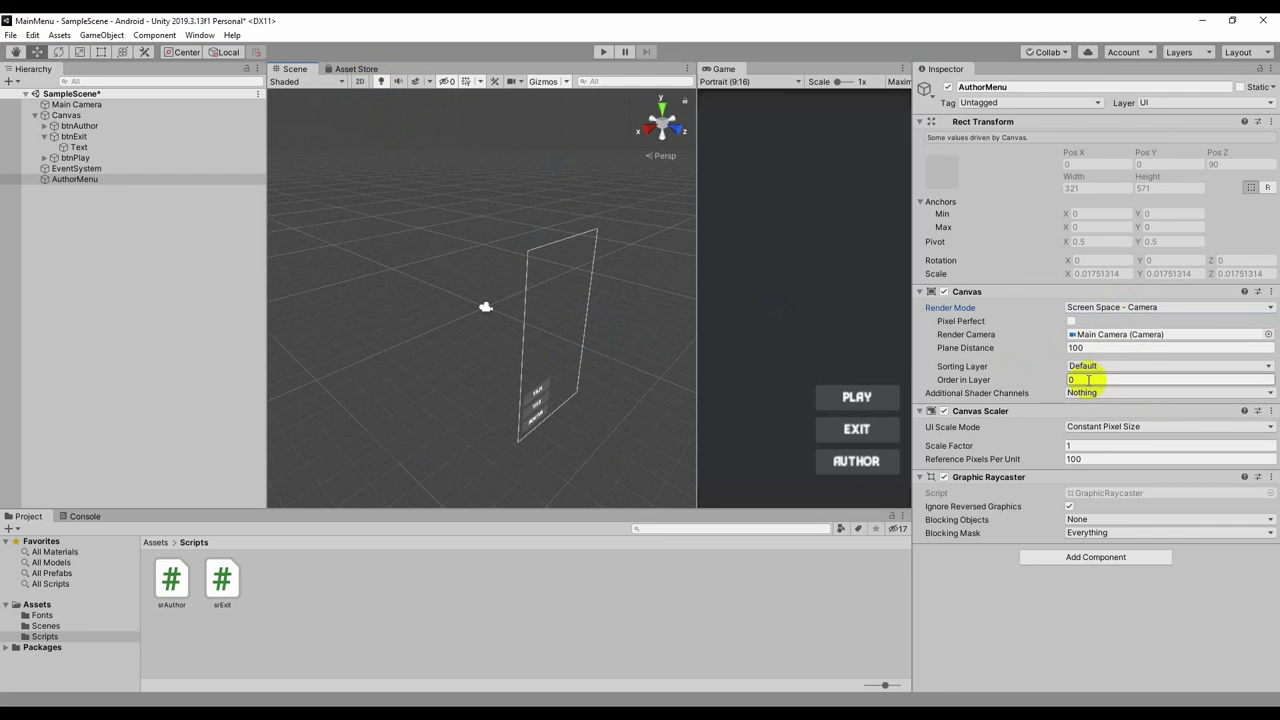
click(1096, 347)
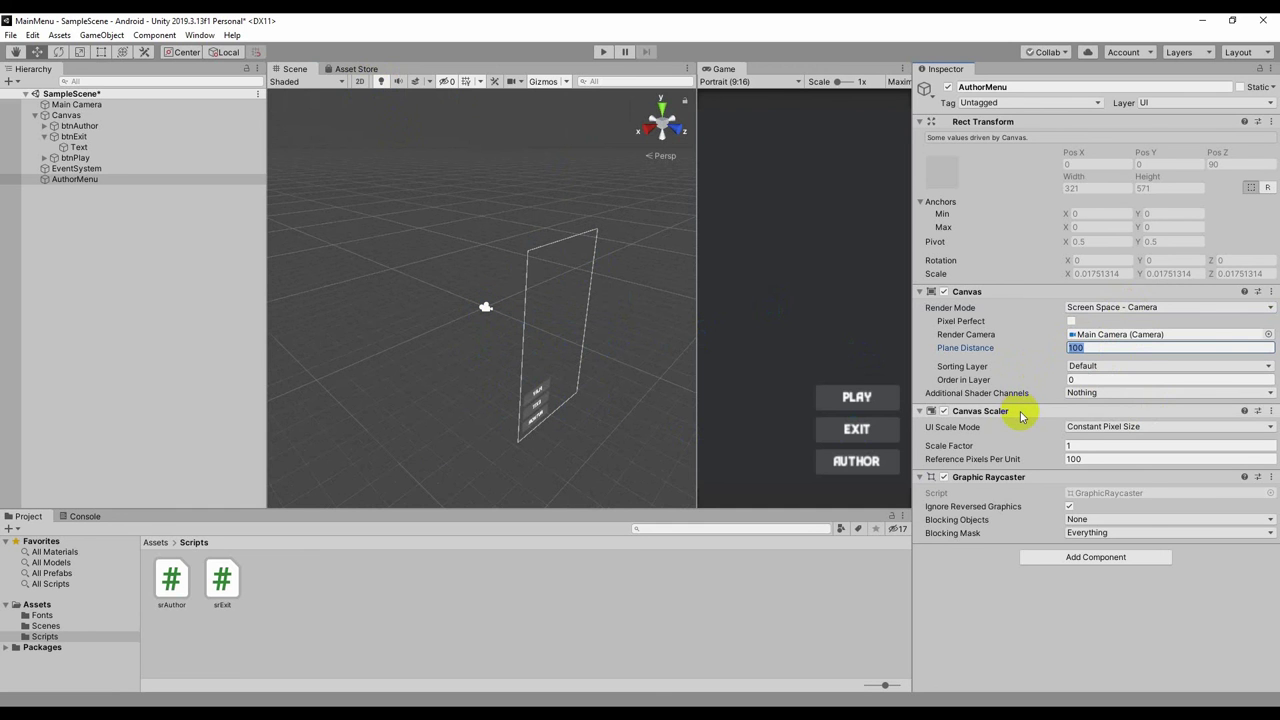
text(3)
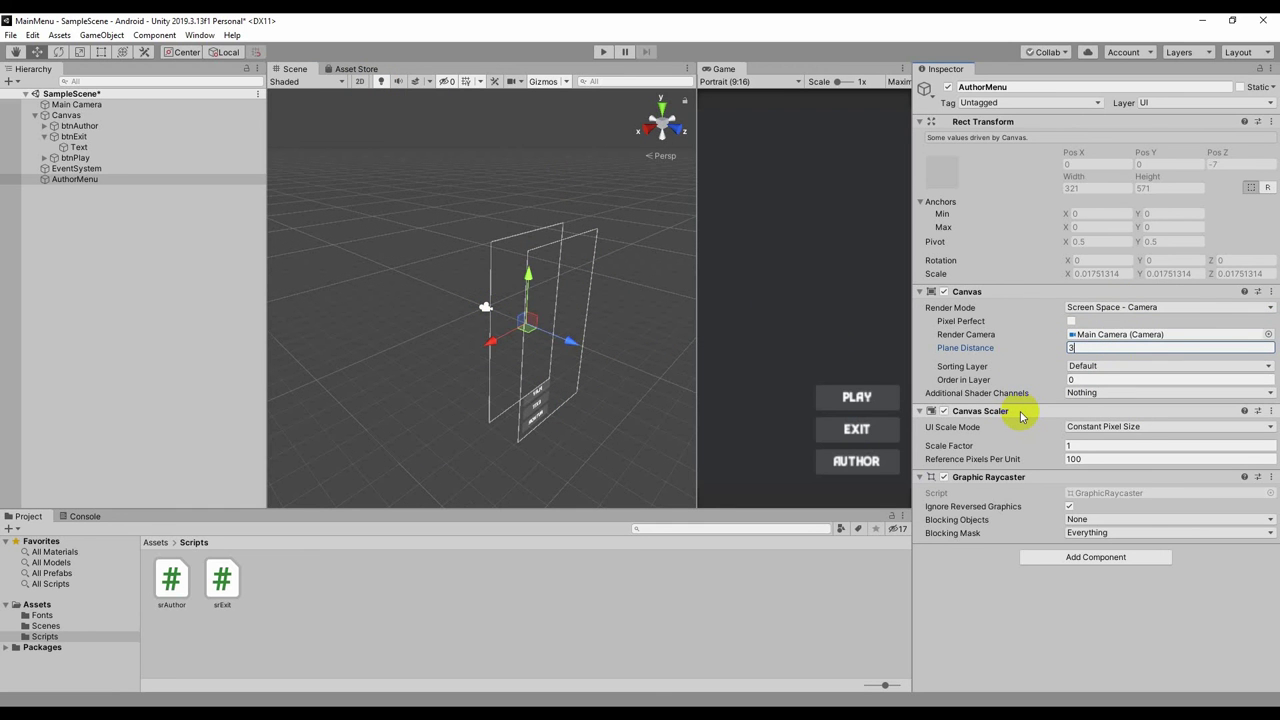
drag(623, 300, 592, 293)
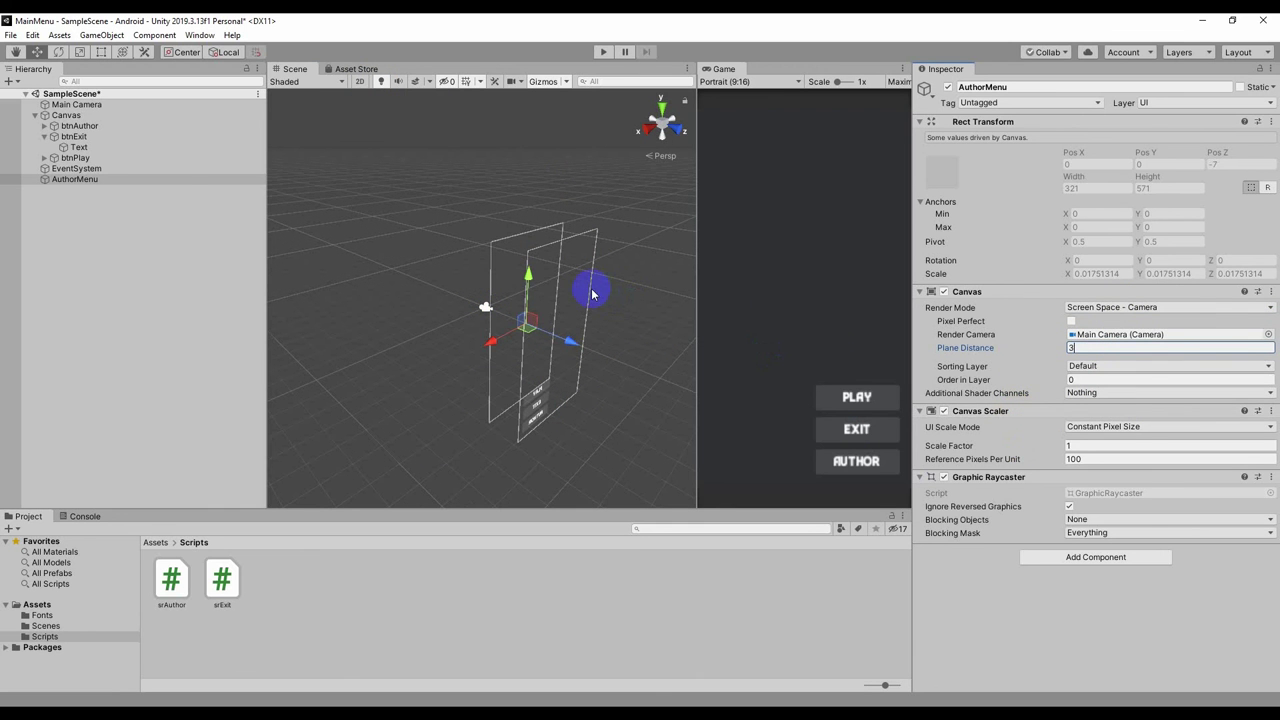
click(591, 293)
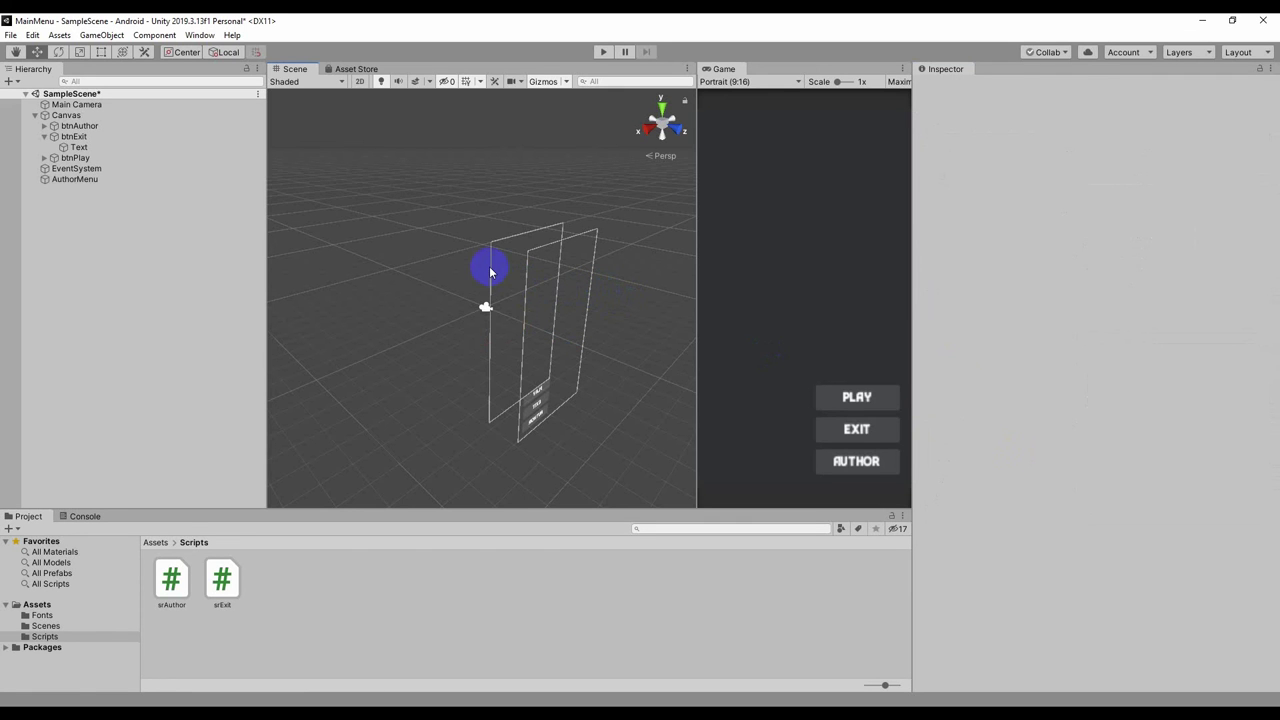
click(76, 179)
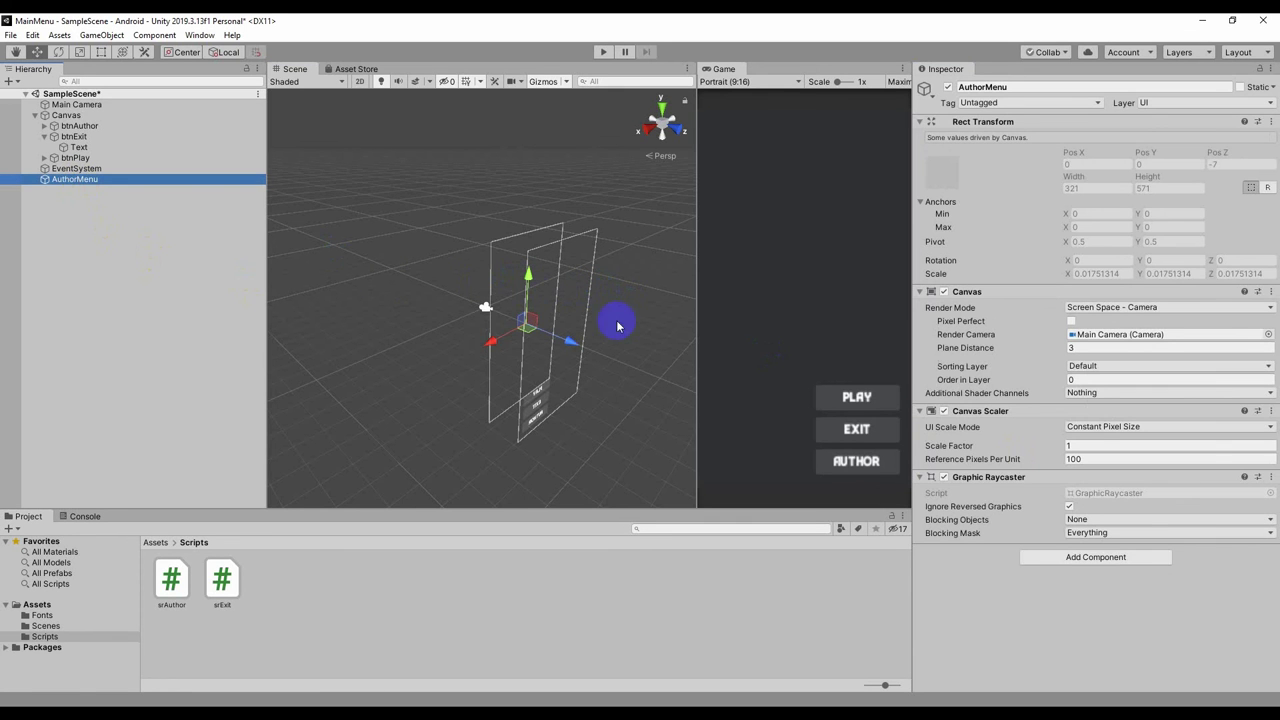
click(1085, 381)
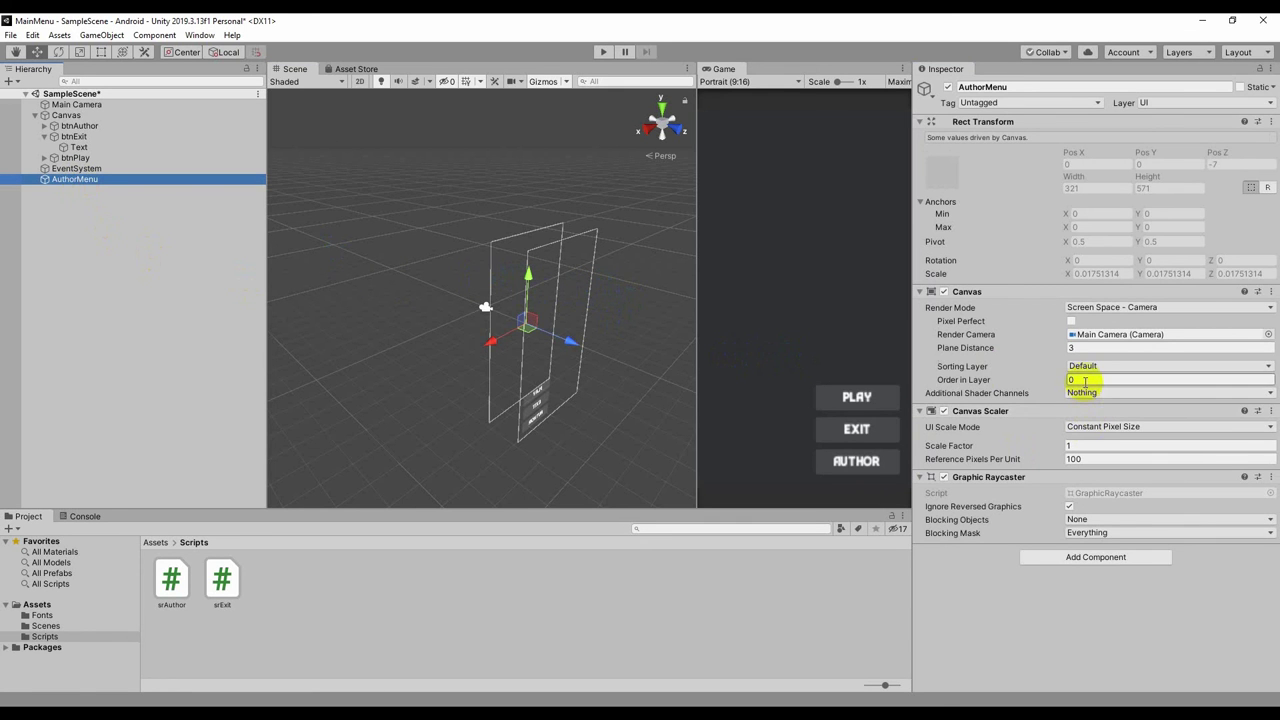
click(1066, 379)
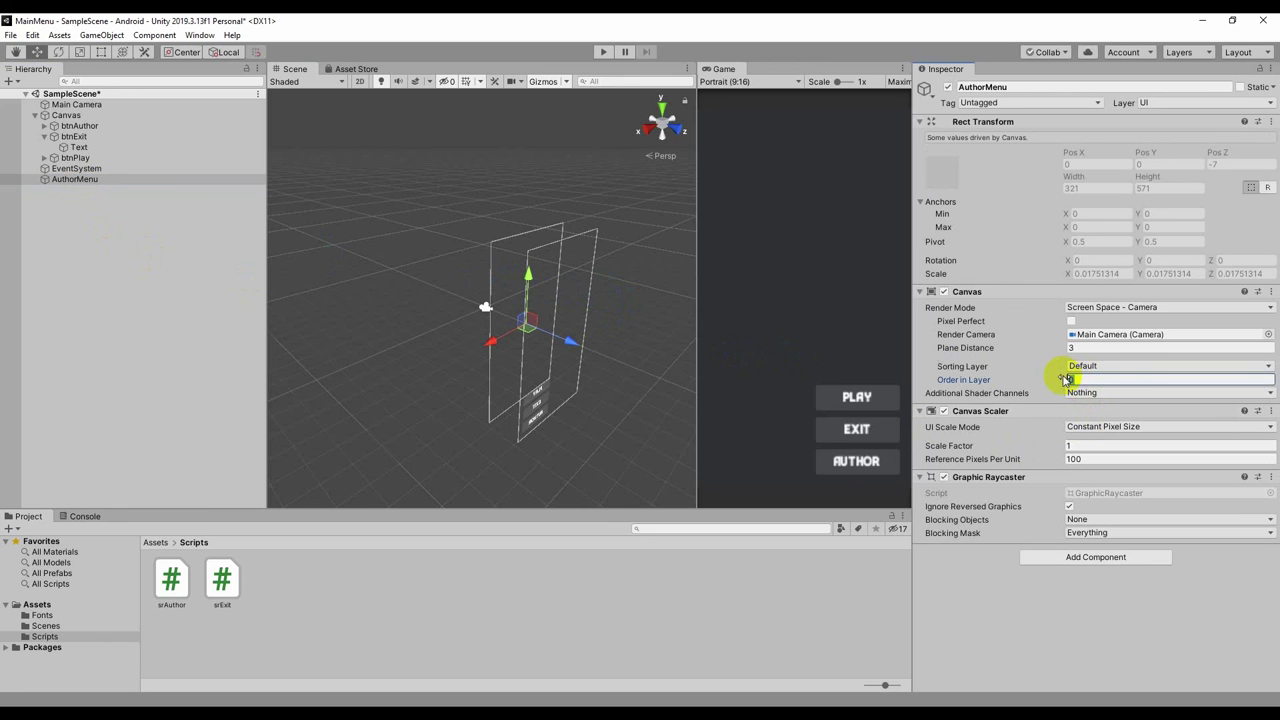
text(1)
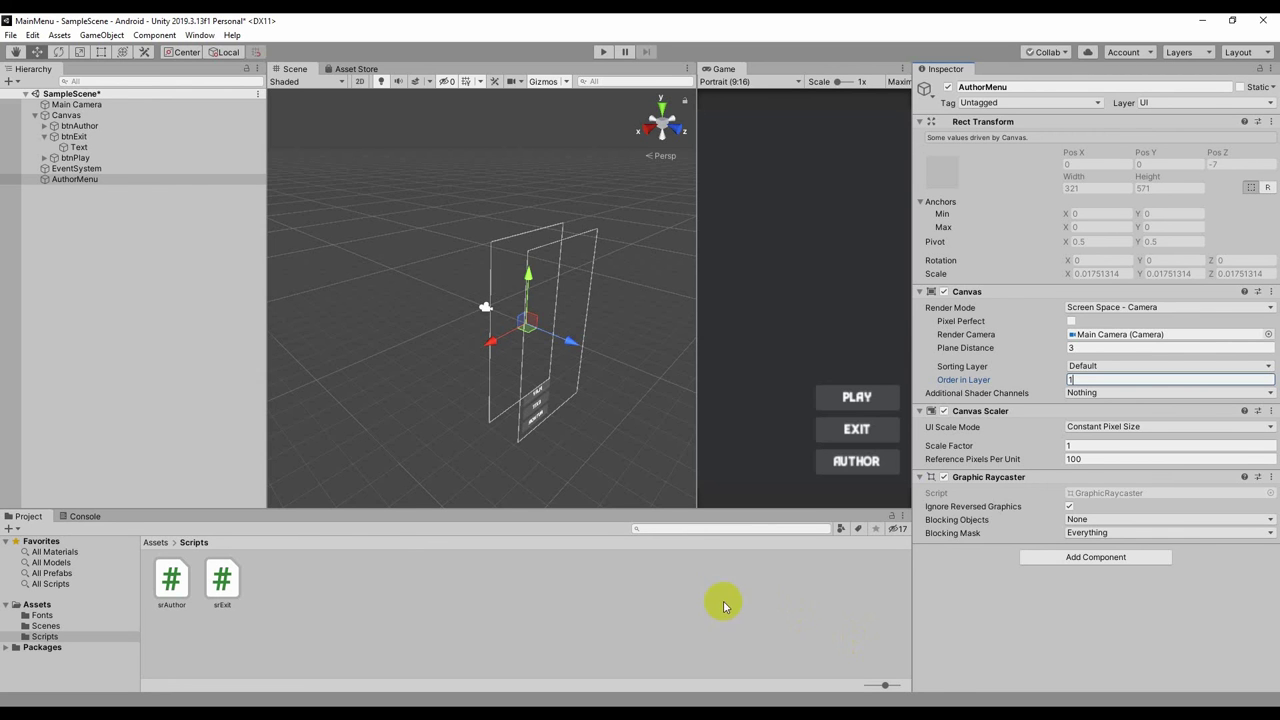
click(857, 466)
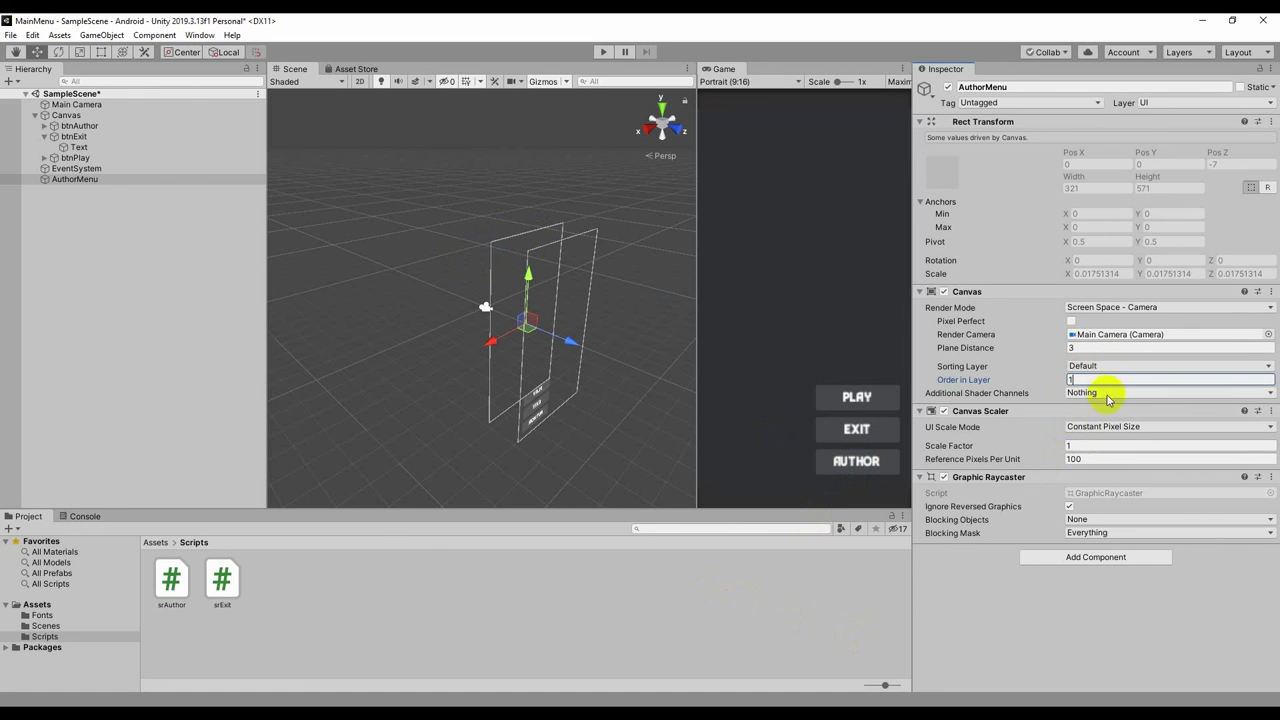
click(77, 182)
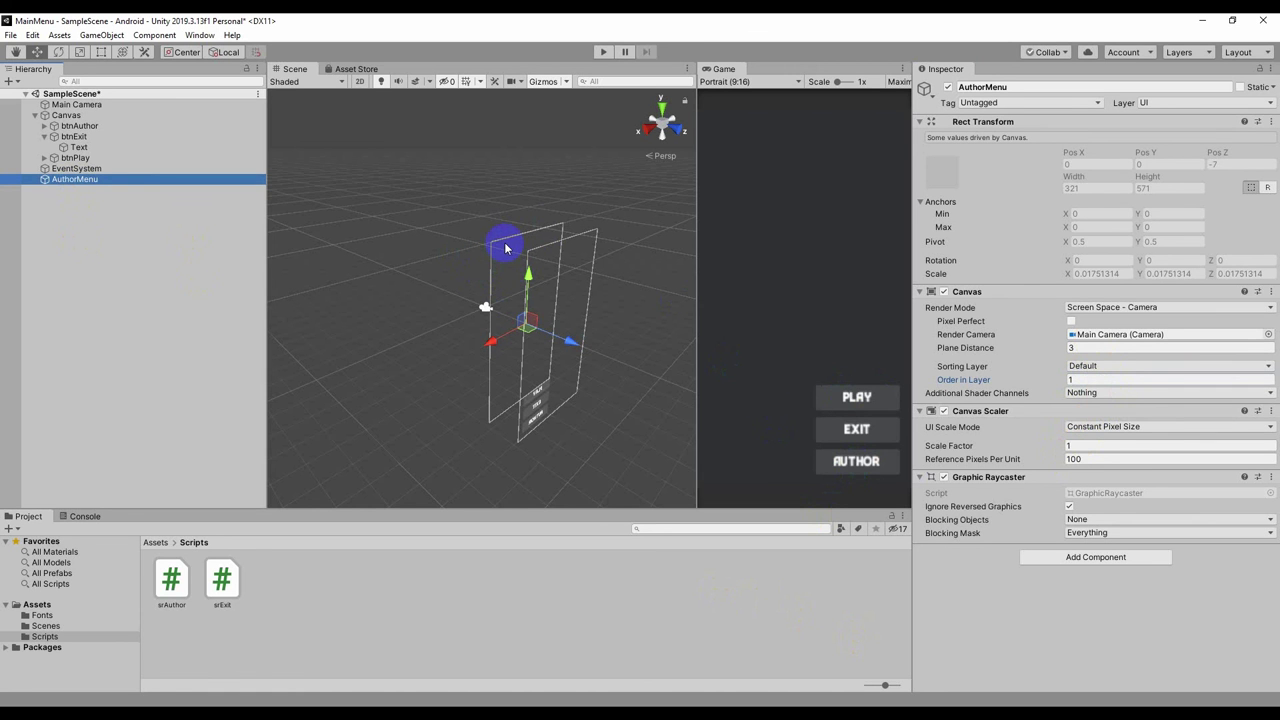
Add a Panel under AuthorMenu and rename it AuthorPanel.
right_click(72, 182)
mouse_move(151, 406)
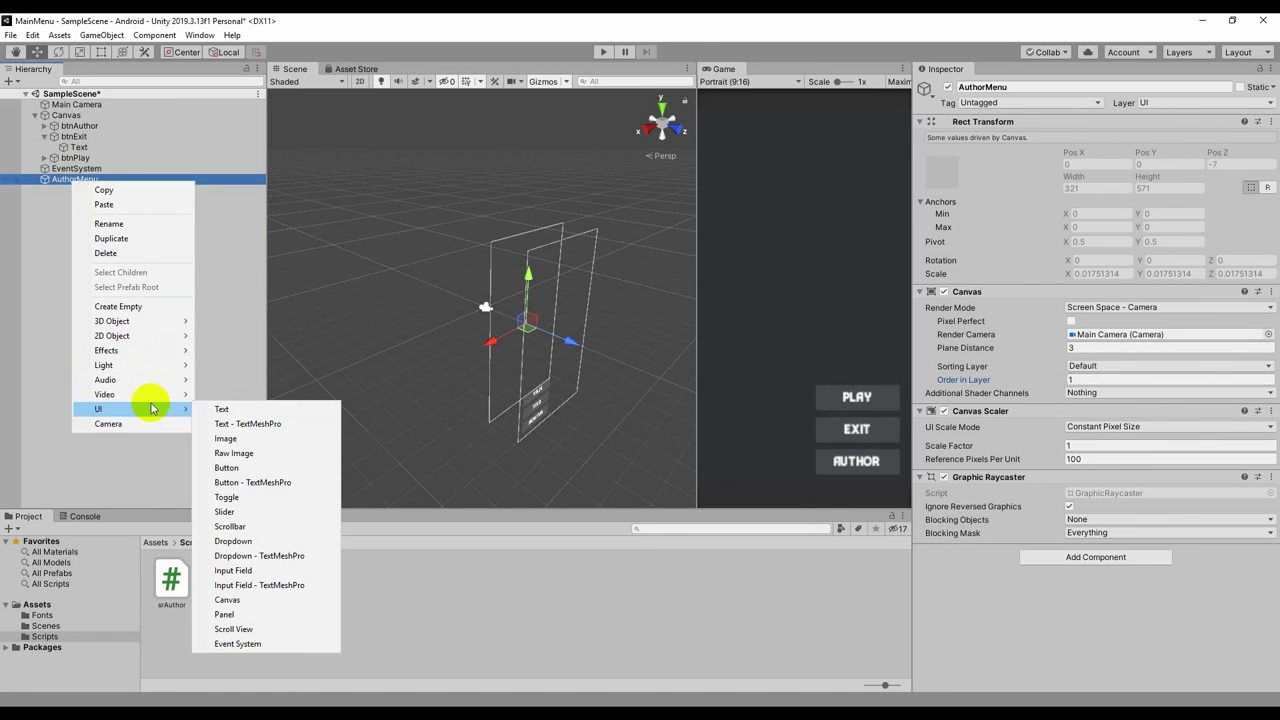
click(240, 613)
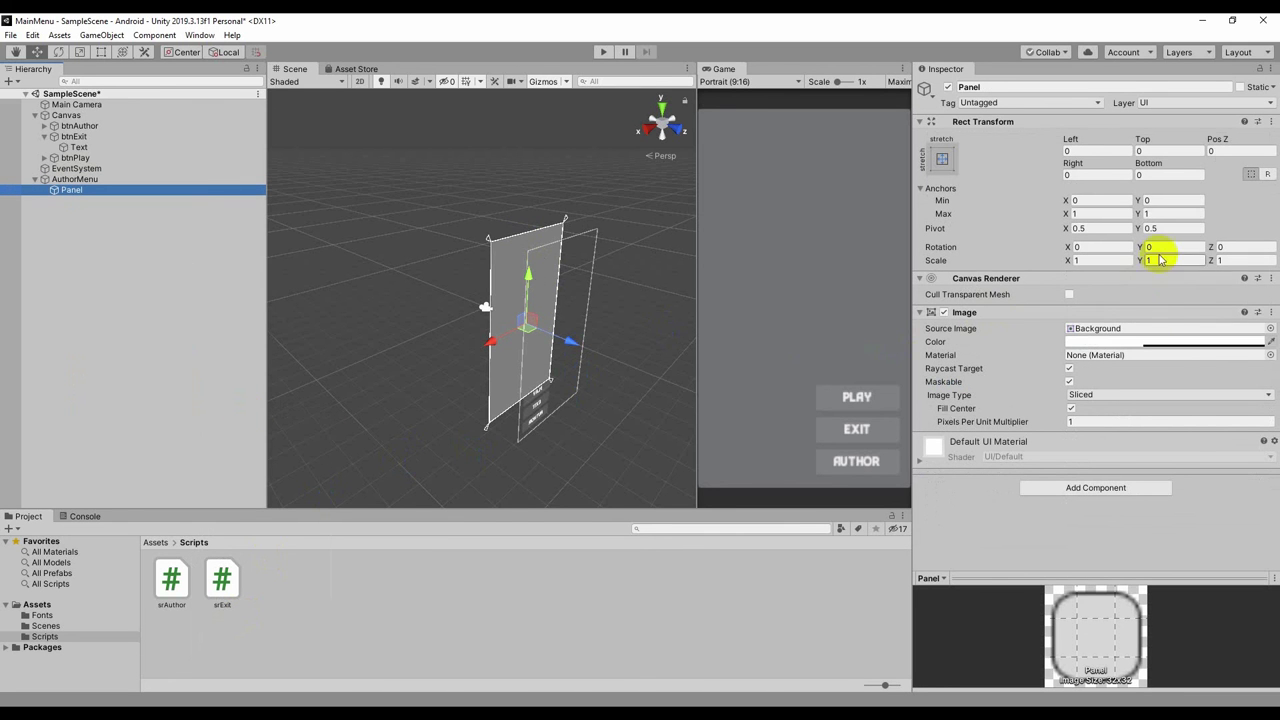
click(1017, 87)
key(Home)
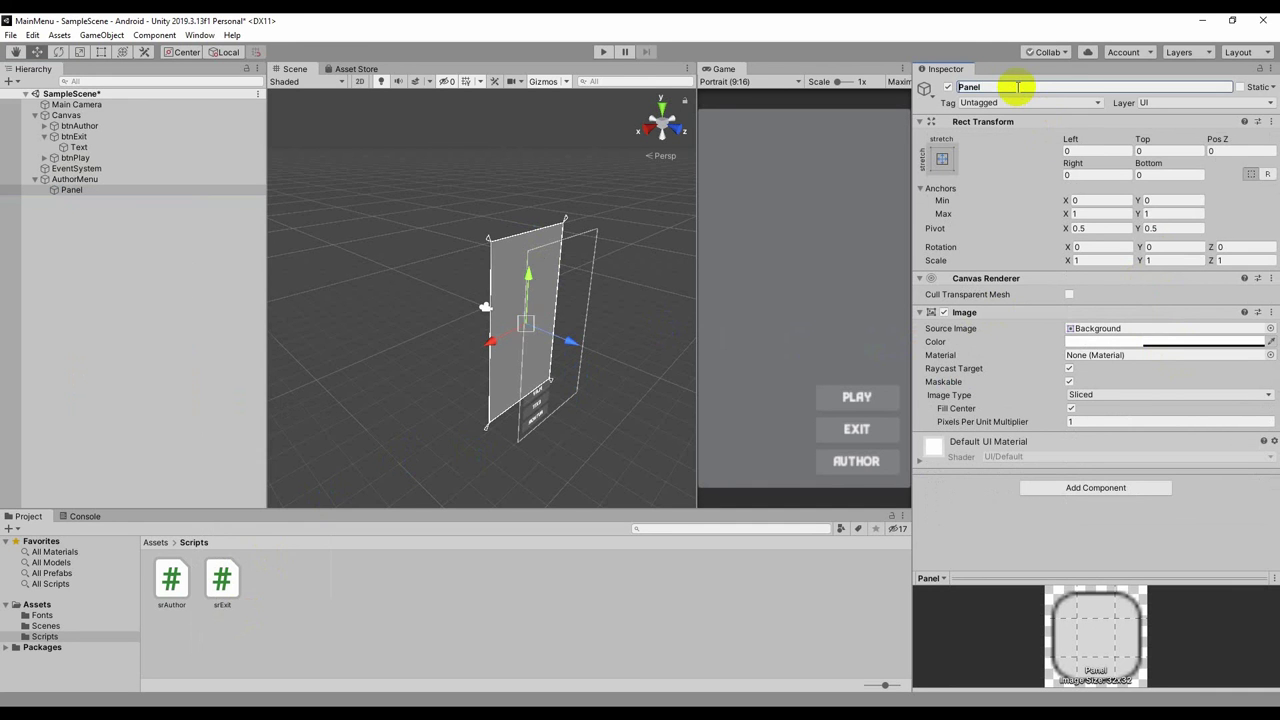
text(Author)
key(Return)
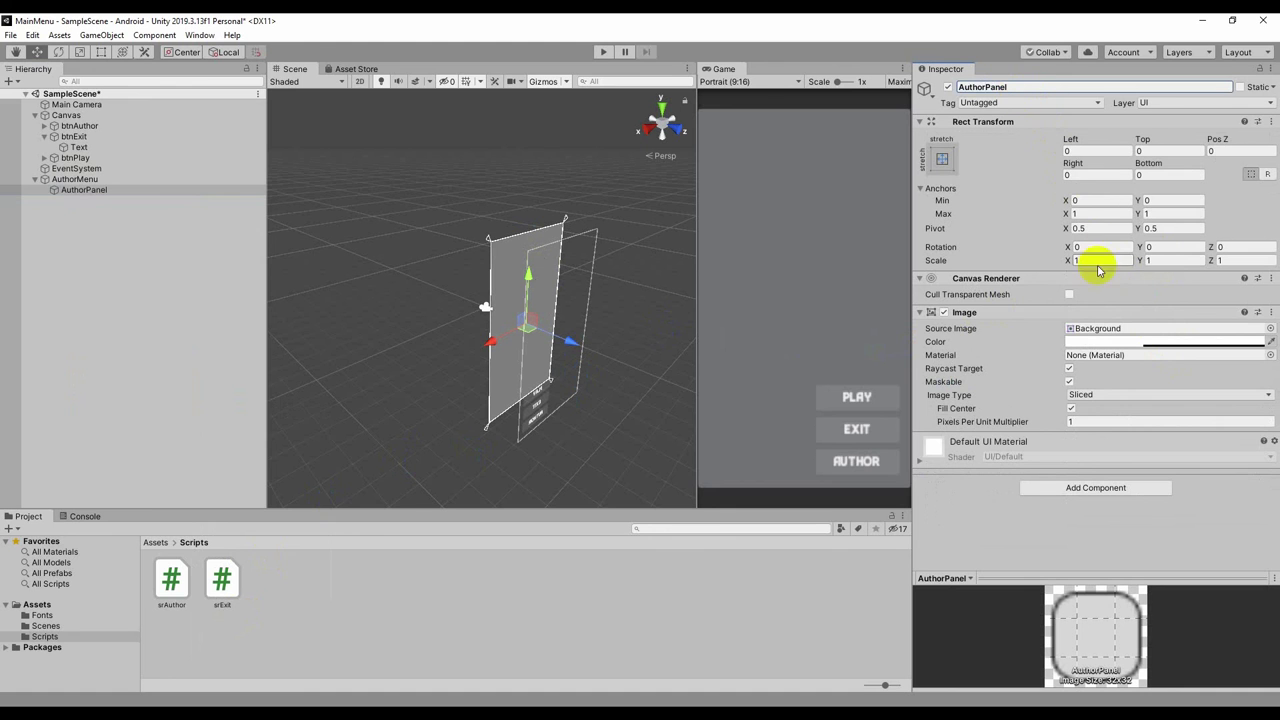
Set the panel's image colour to opaque dark blue 001C9F.
click(1097, 203)
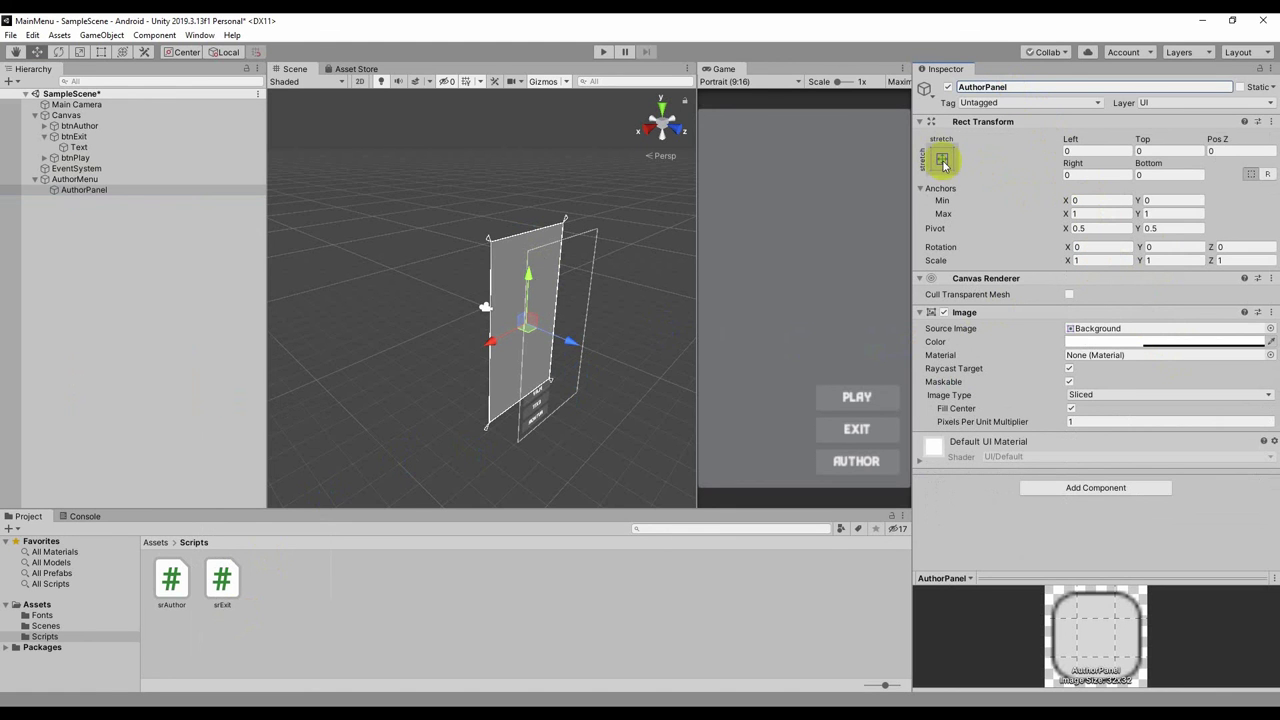
click(1108, 345)
drag(463, 340, 434, 346)
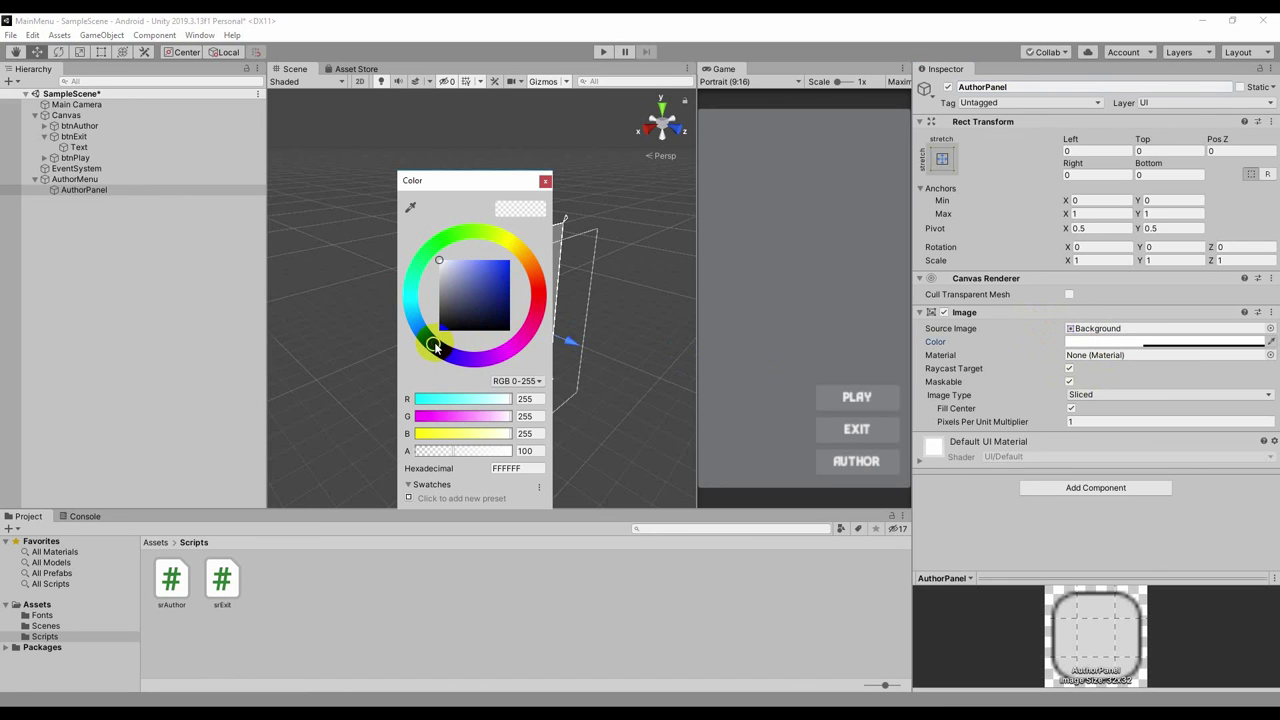
click(507, 272)
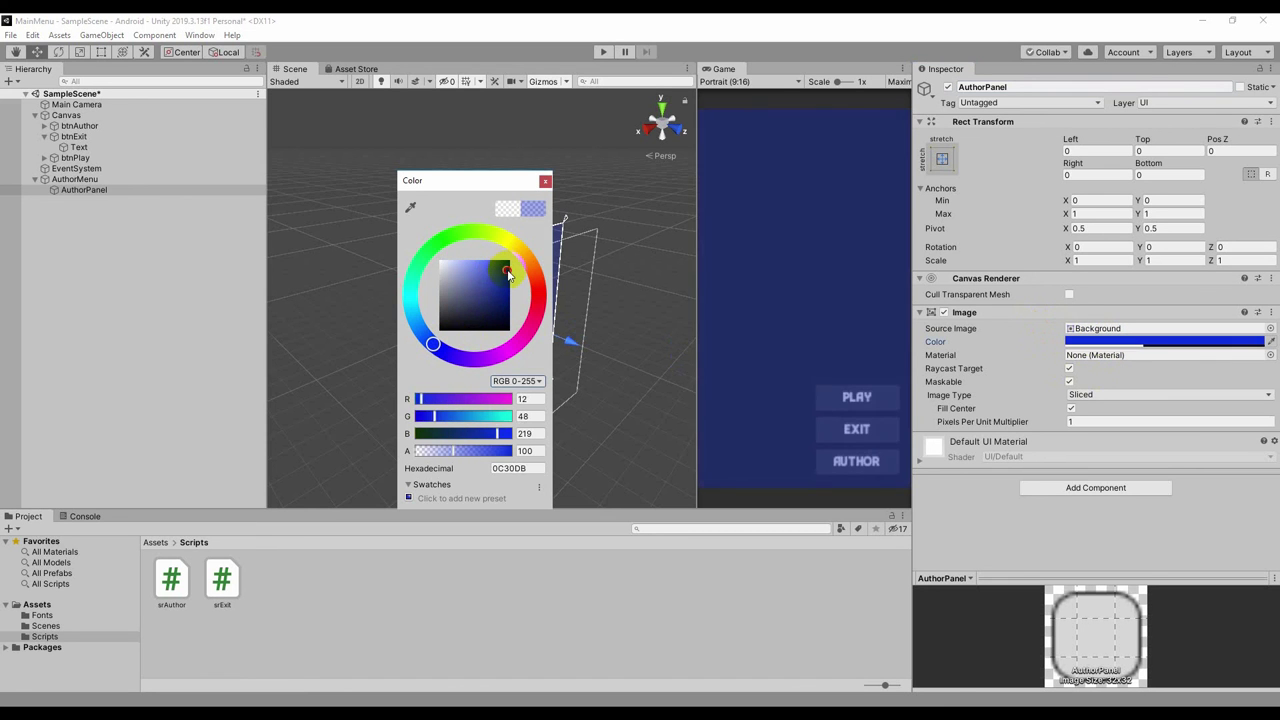
drag(507, 272, 512, 290)
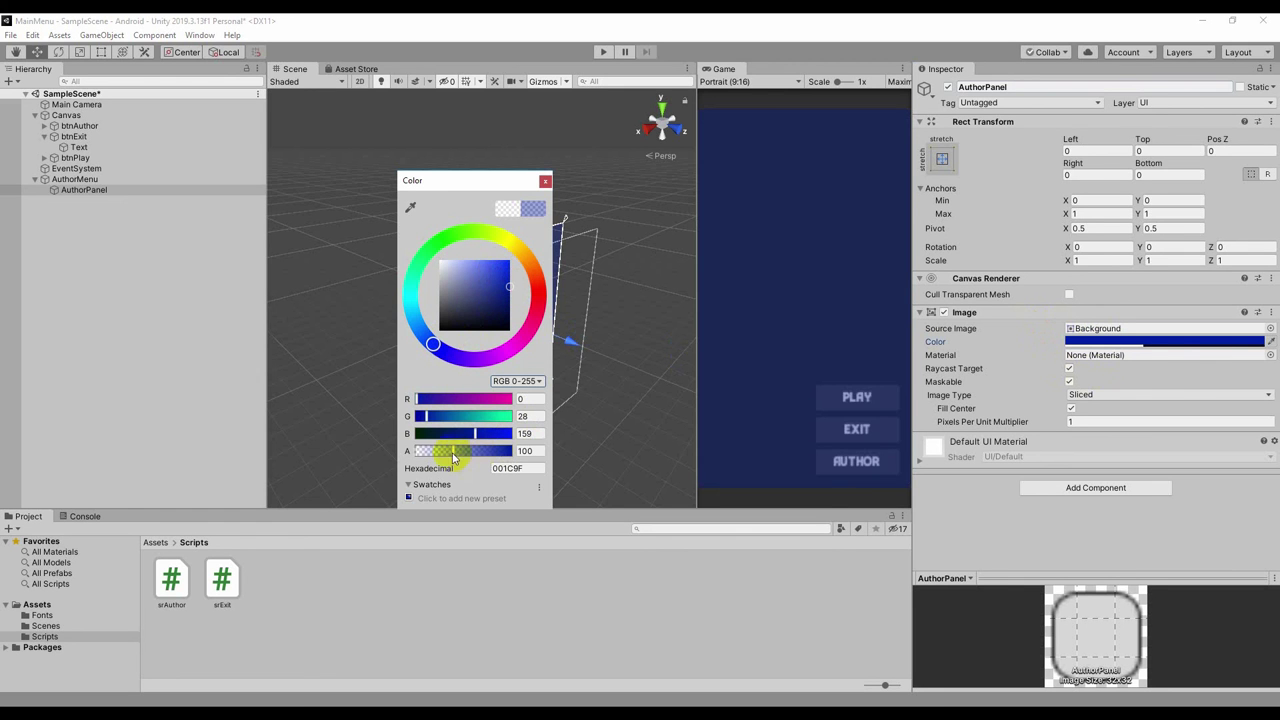
drag(453, 451, 516, 453)
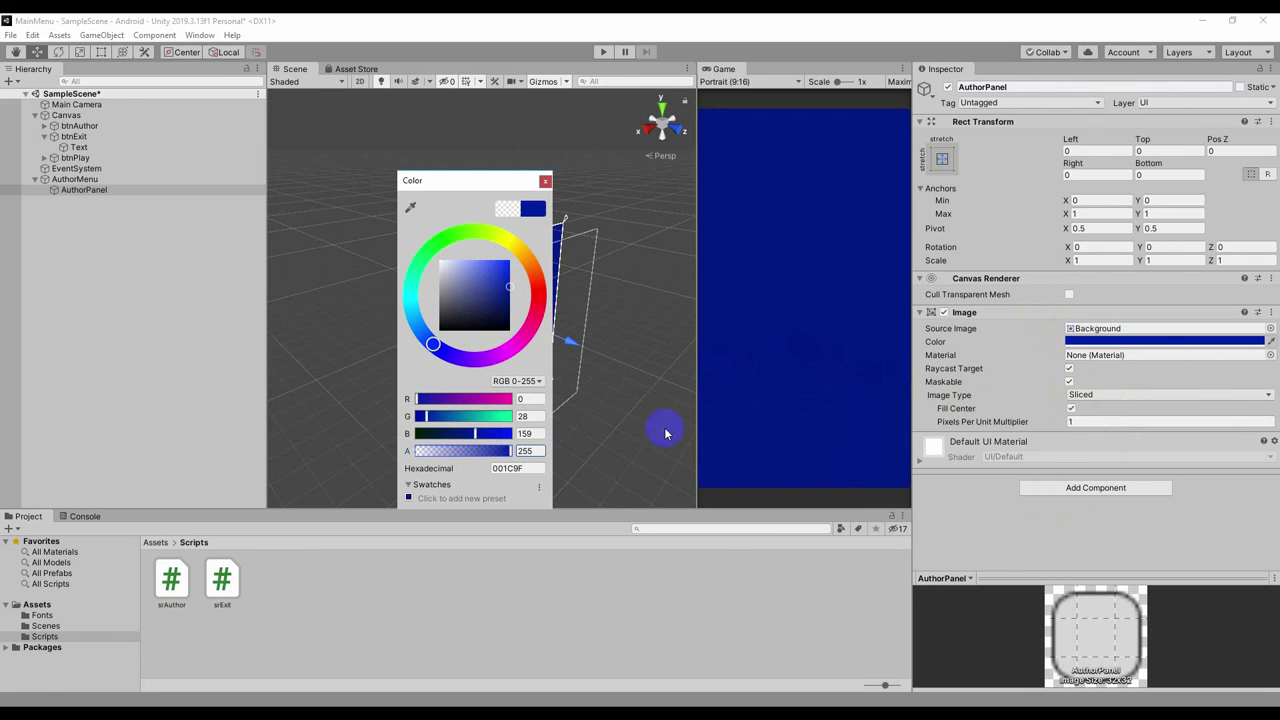
click(105, 190)
Add a Text element under AuthorMenu reading 'Author' followed by the author's name.
click(94, 180)
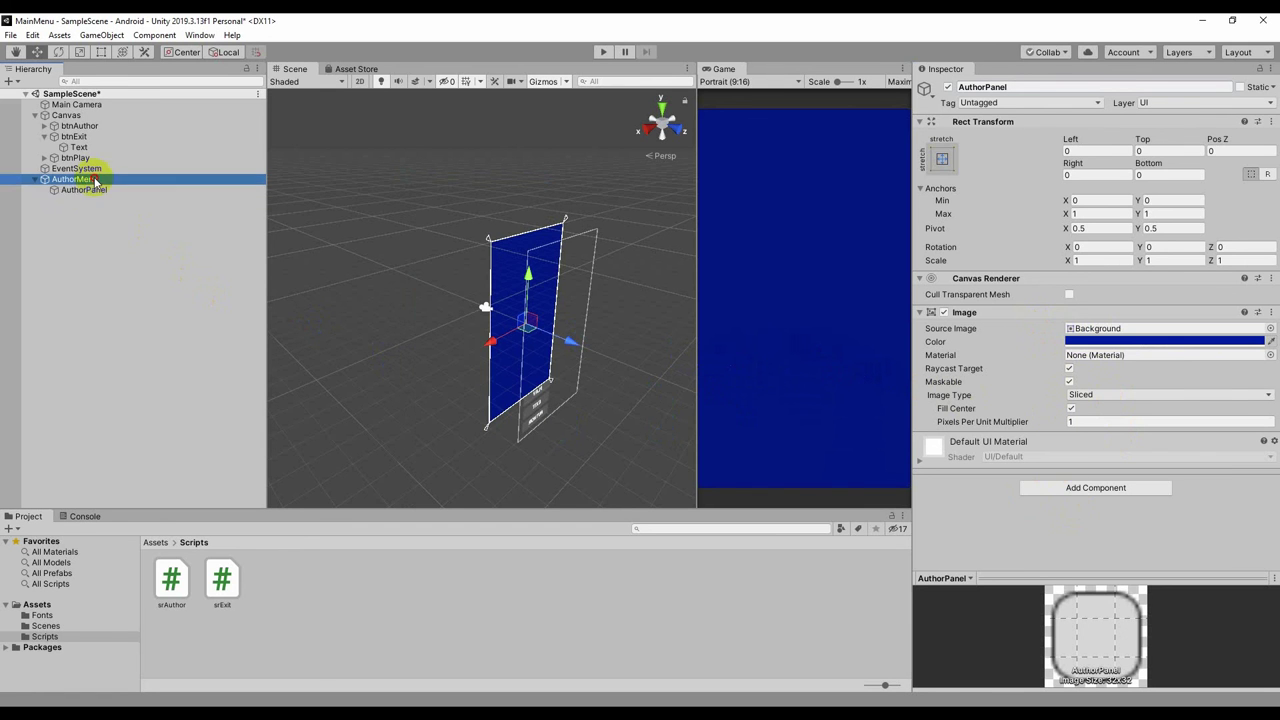
right_click(94, 180)
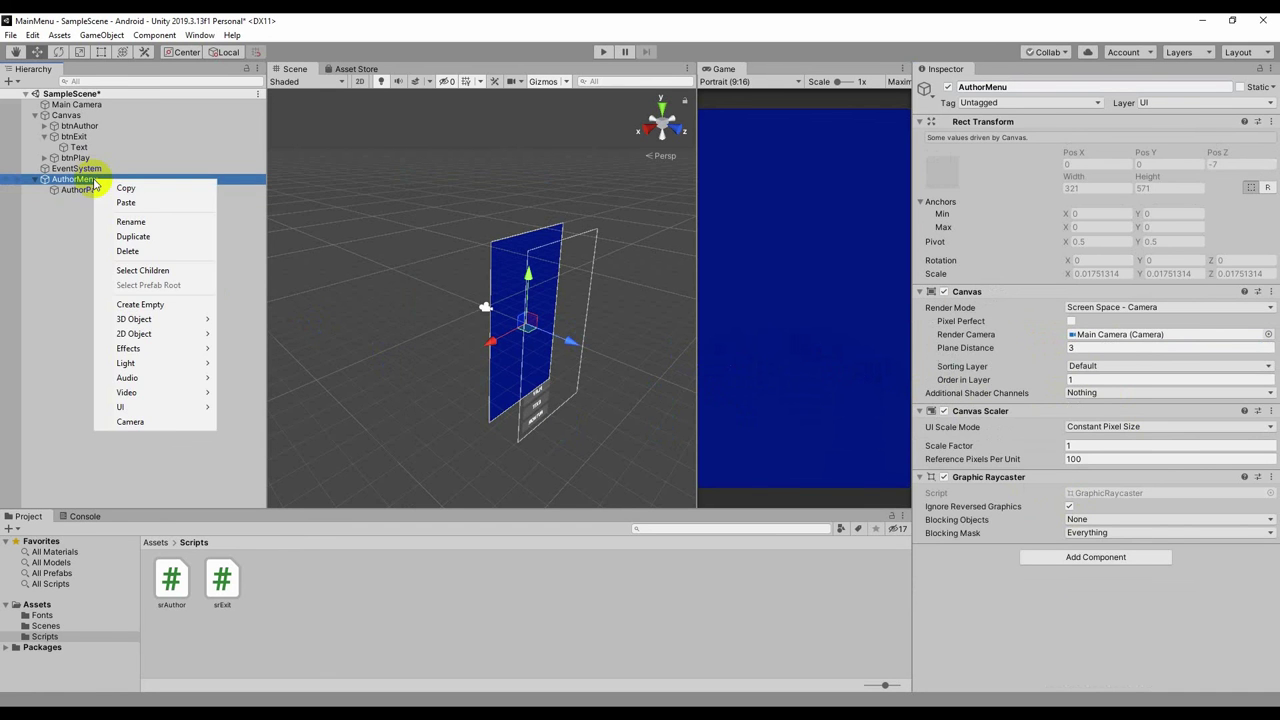
mouse_move(155, 391)
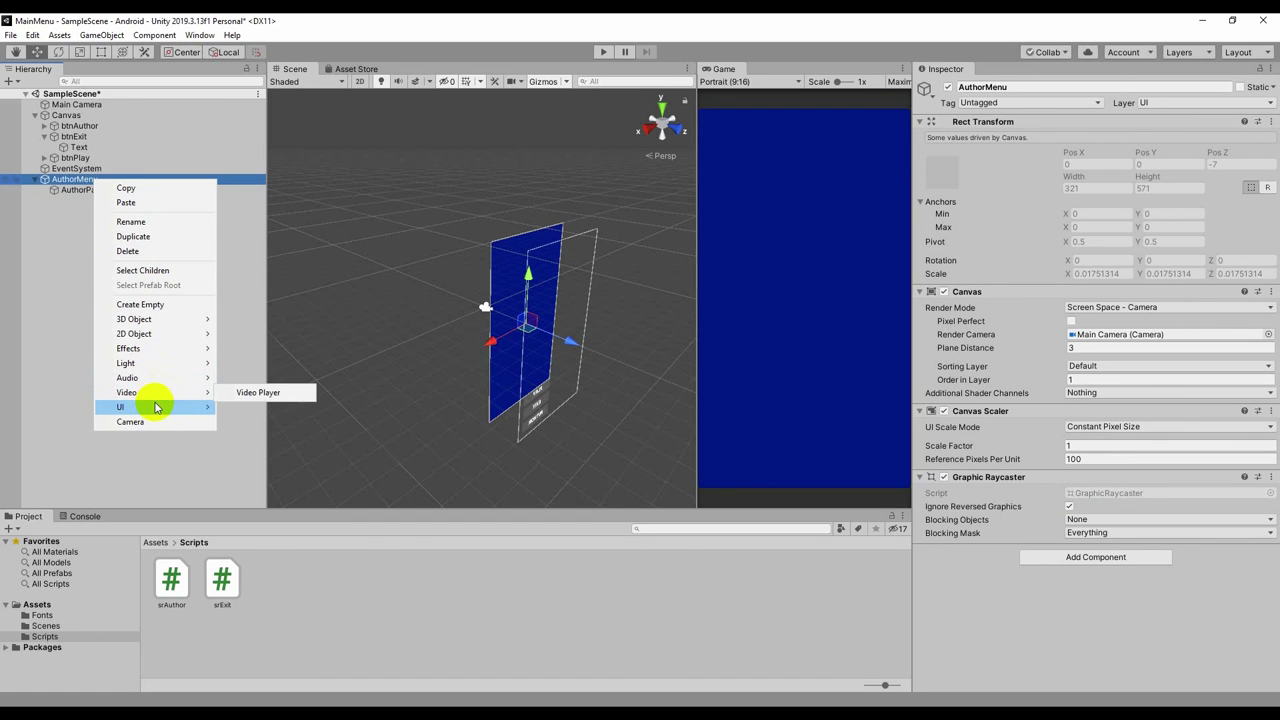
click(243, 408)
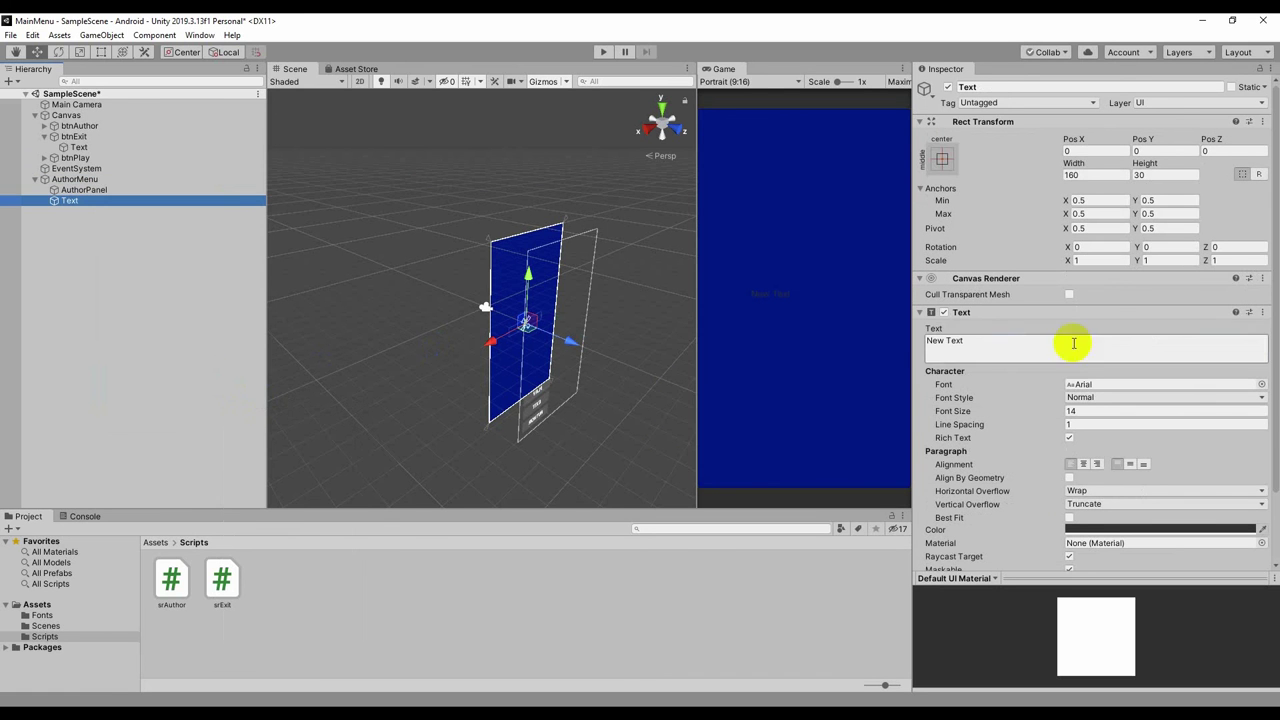
click(922, 341)
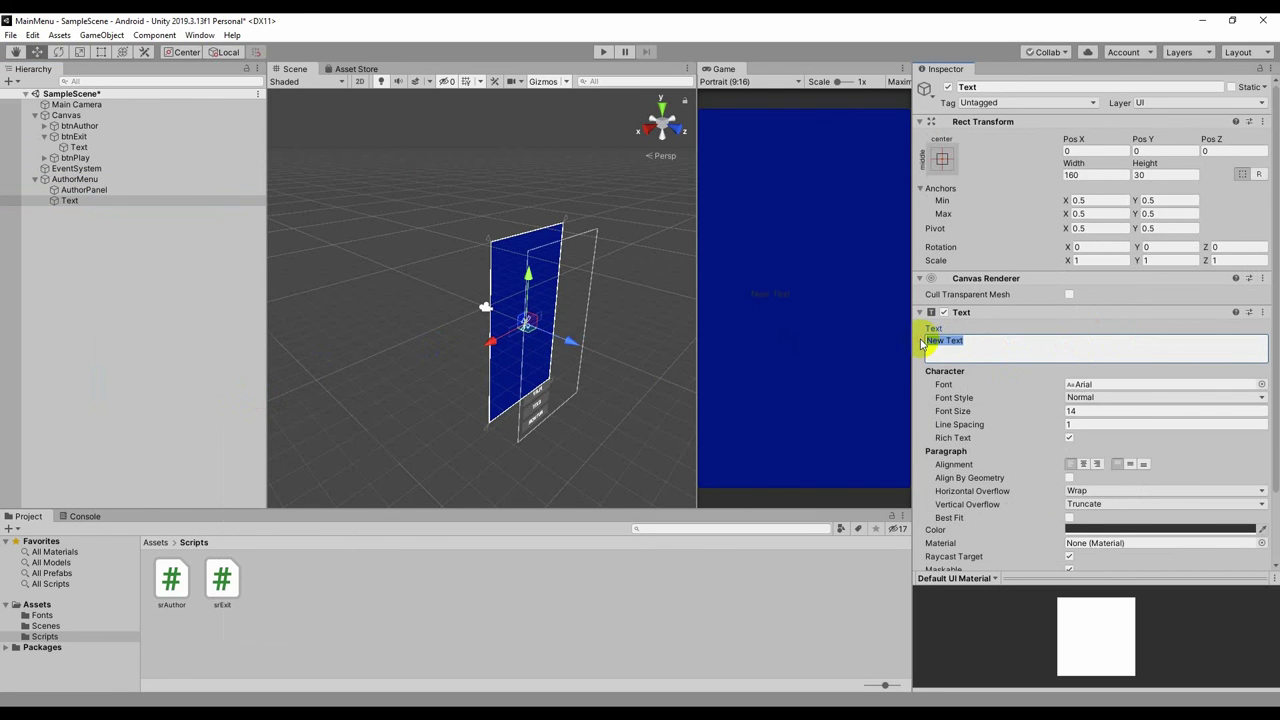
text(A)
text(uthor )
text(Sanjar)
text( Zokirov)
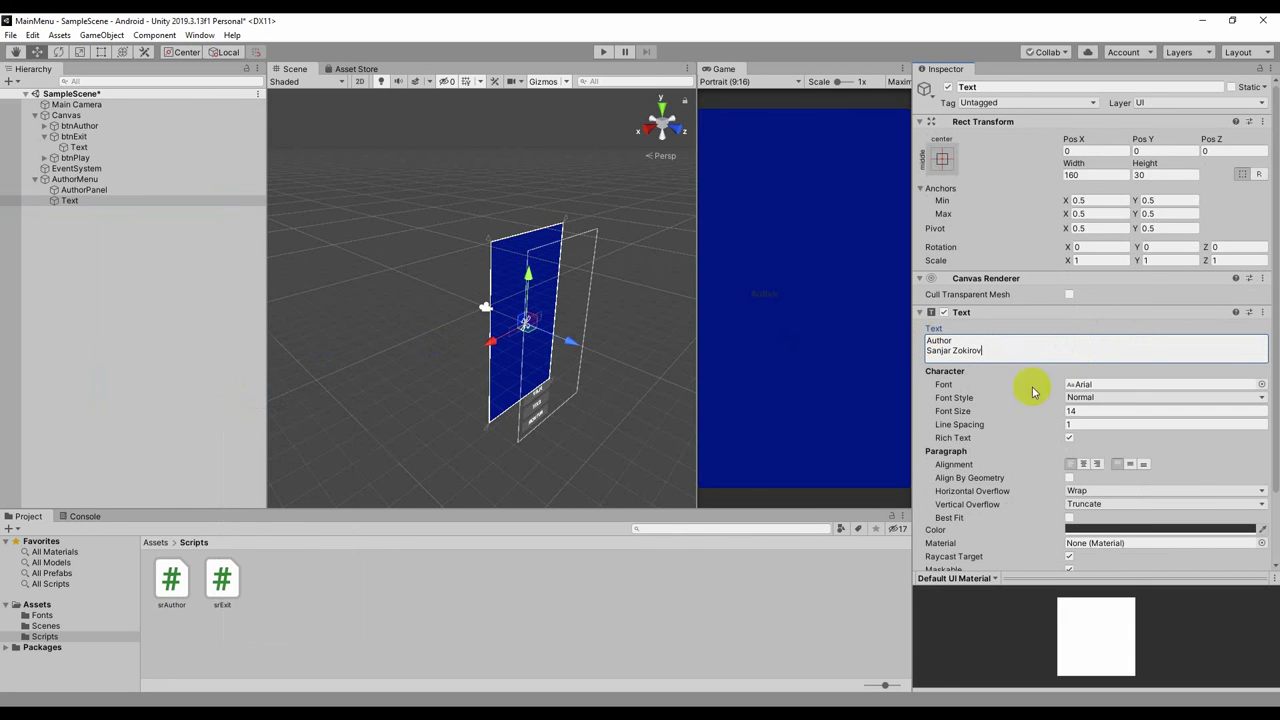
click(772, 294)
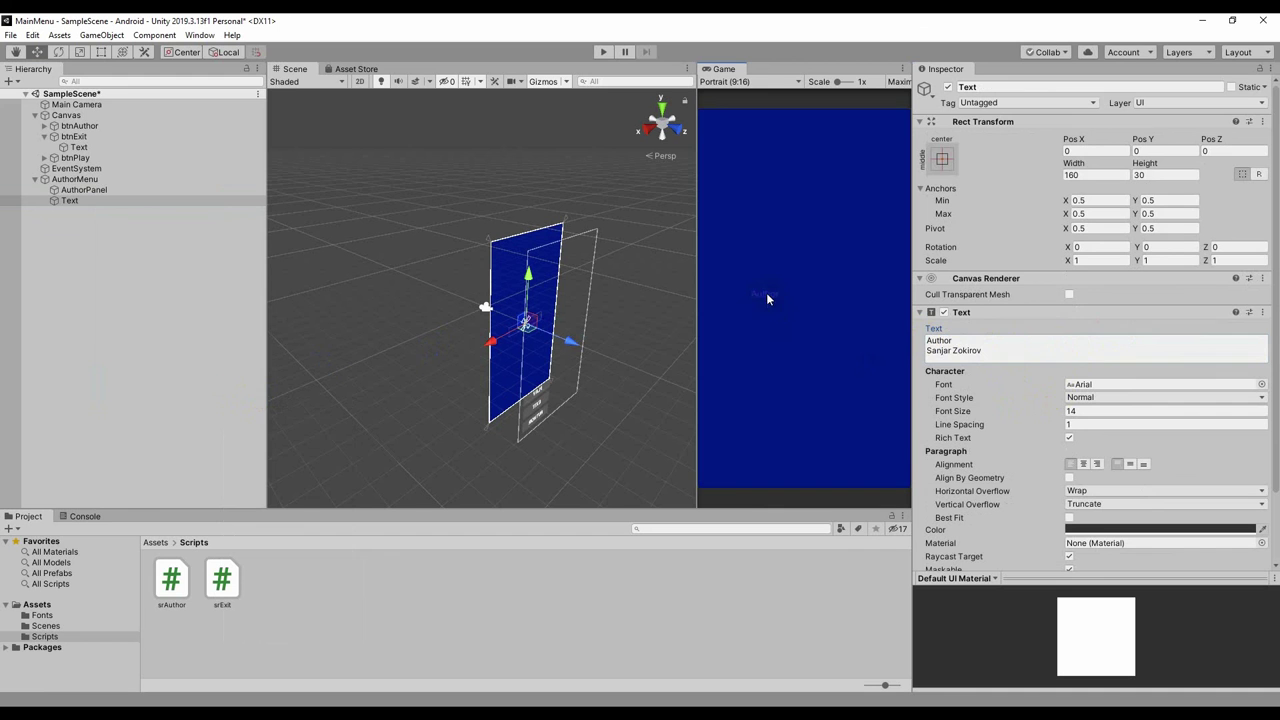
click(957, 349)
key(ctrl+a)
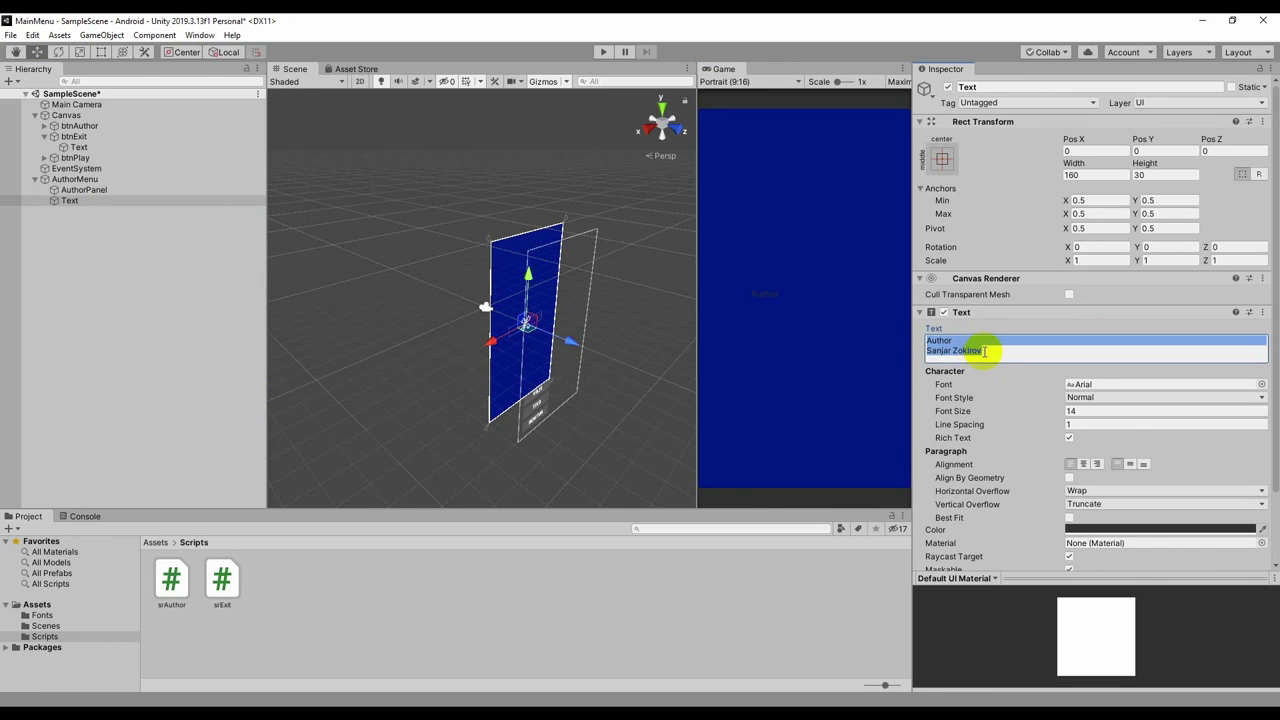
click(985, 351)
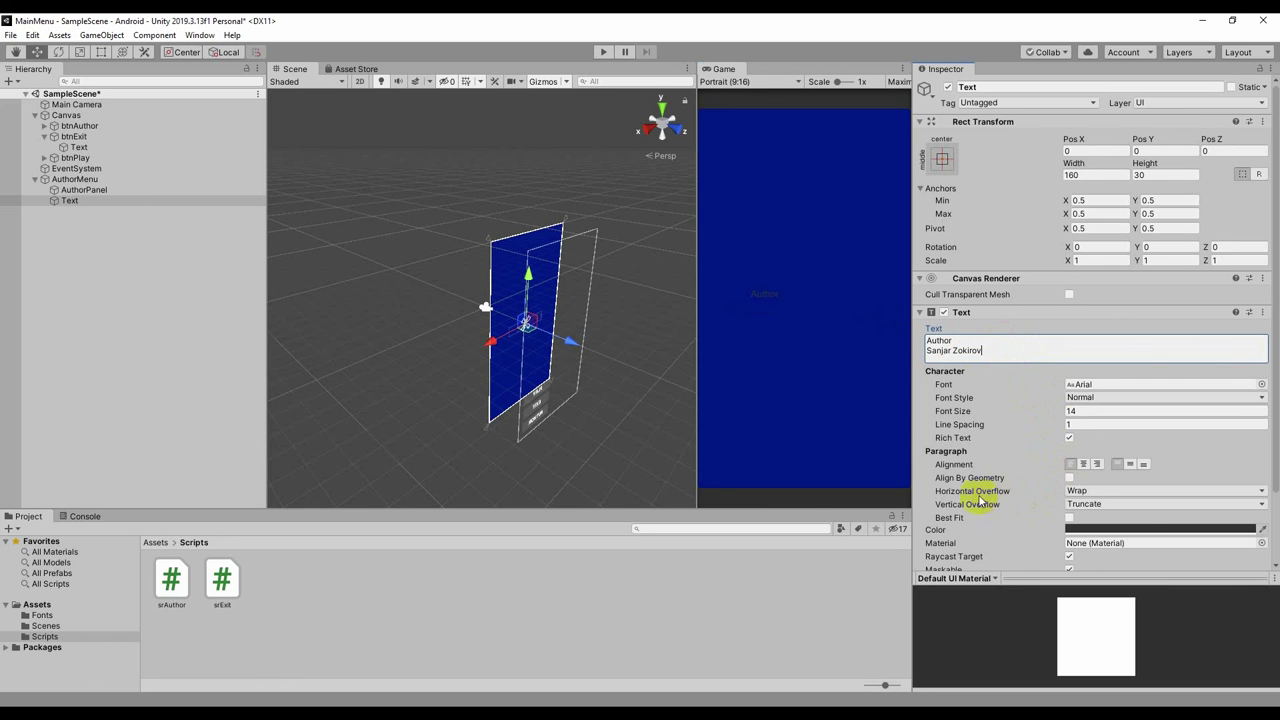
Set overflow on both axes, centre and middle alignment, font size 30, and rich text off.
click(1080, 490)
click(1098, 516)
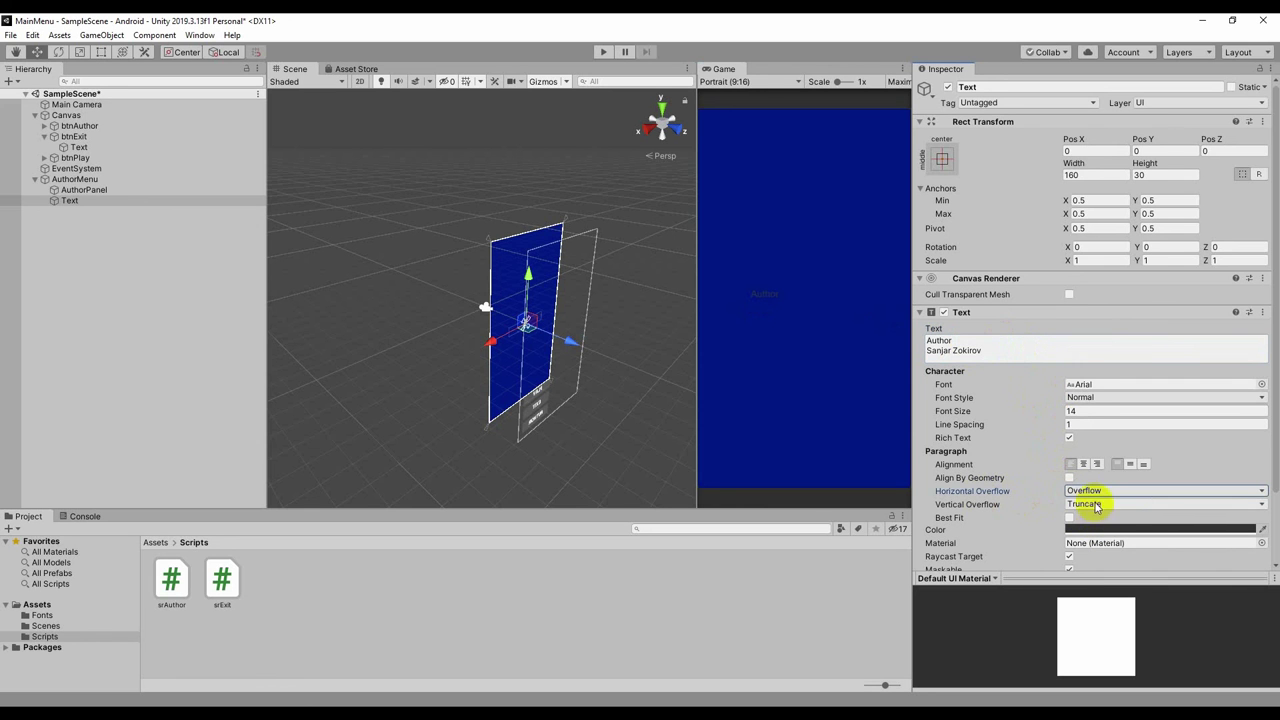
click(1090, 504)
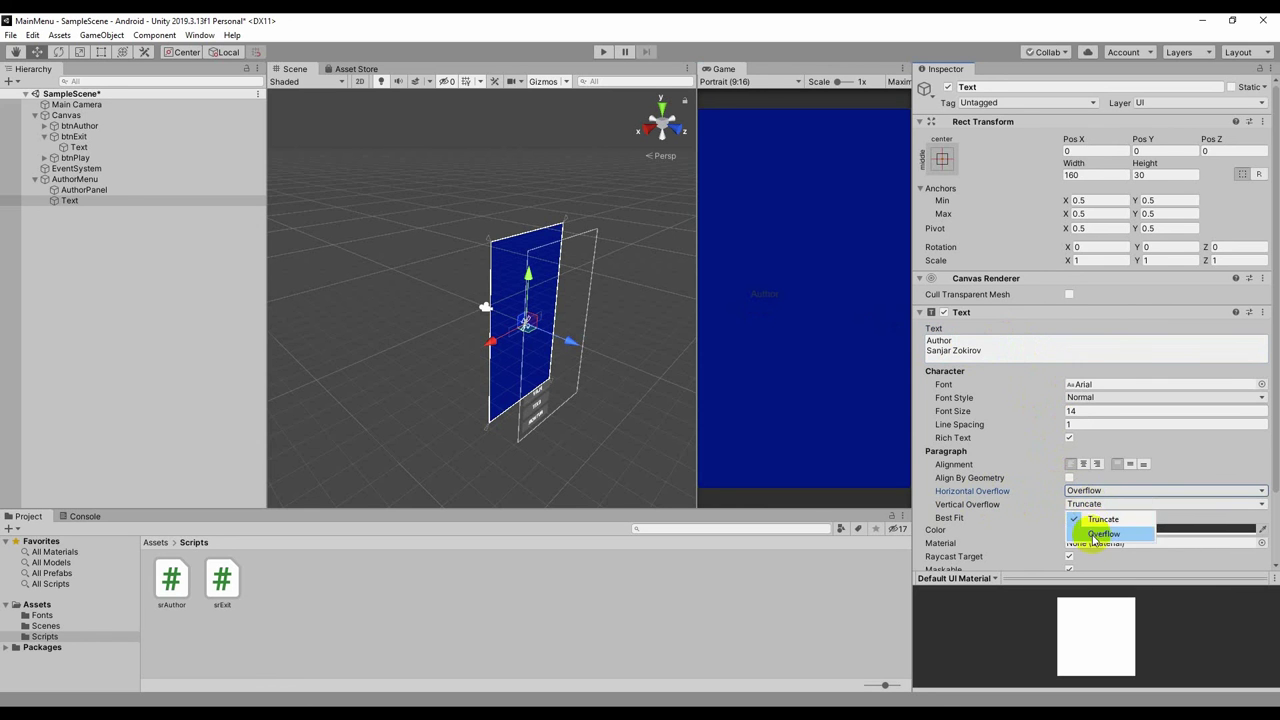
click(1100, 534)
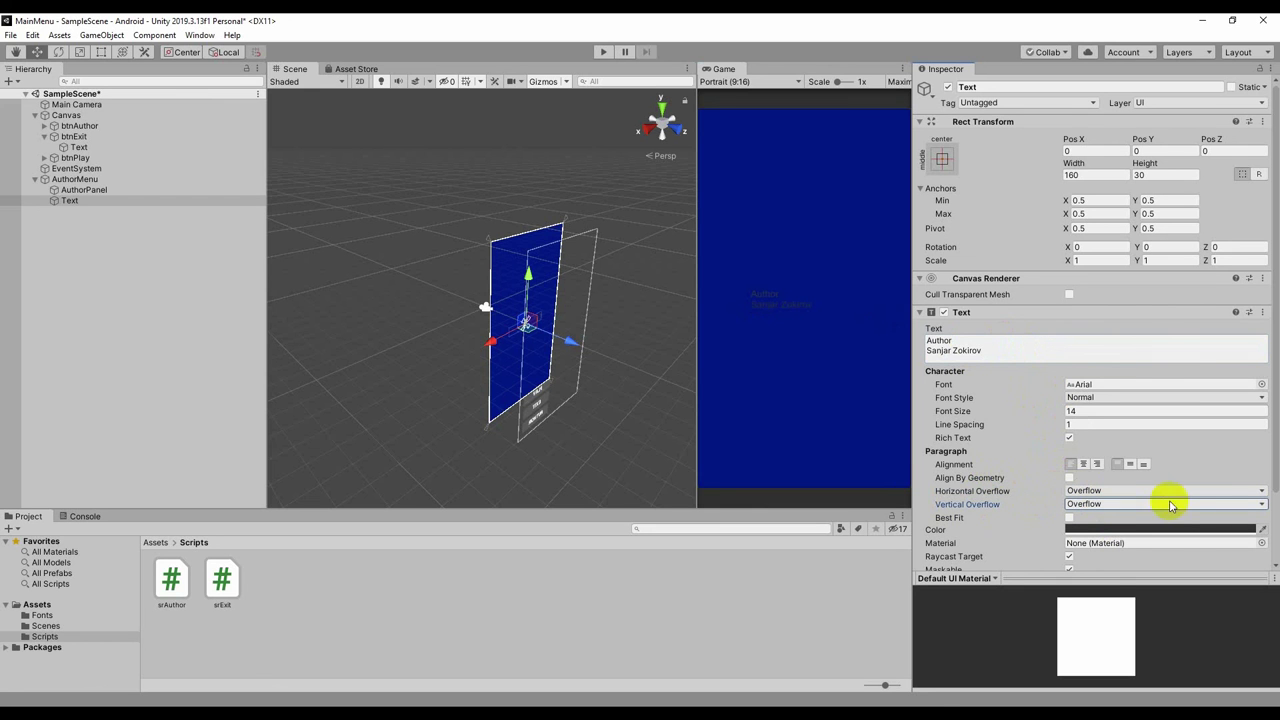
click(1083, 465)
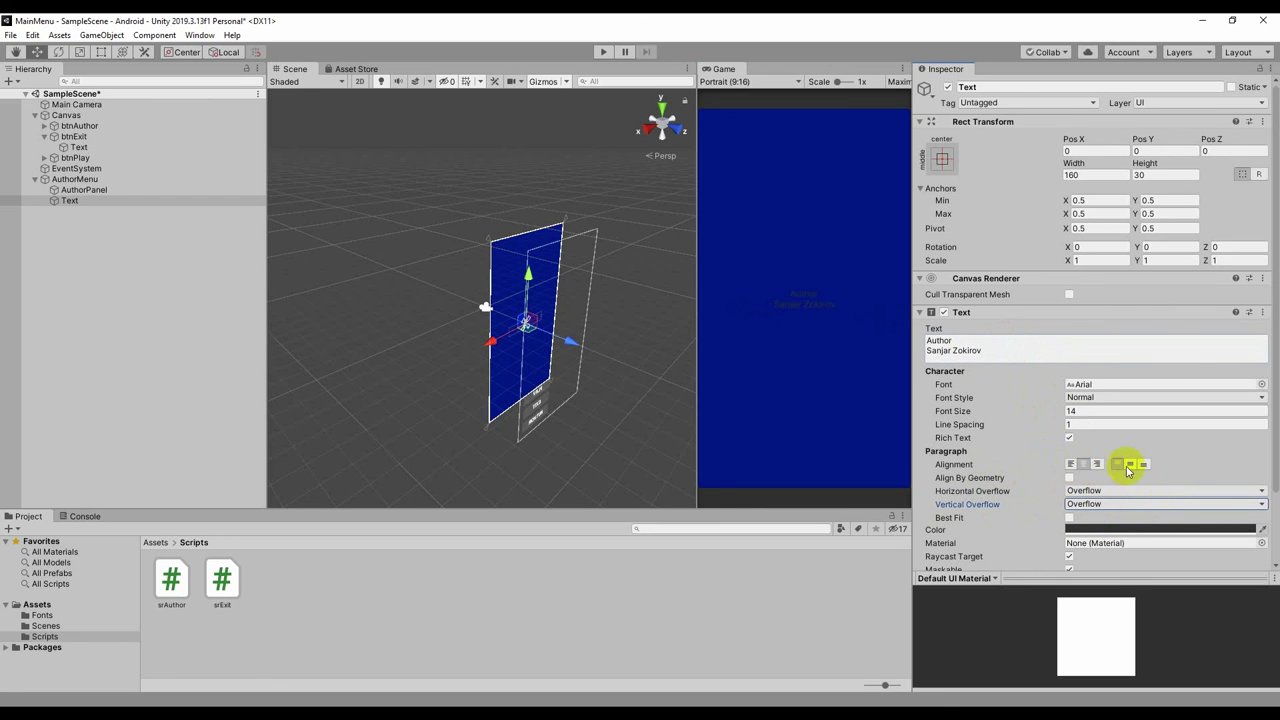
click(1130, 464)
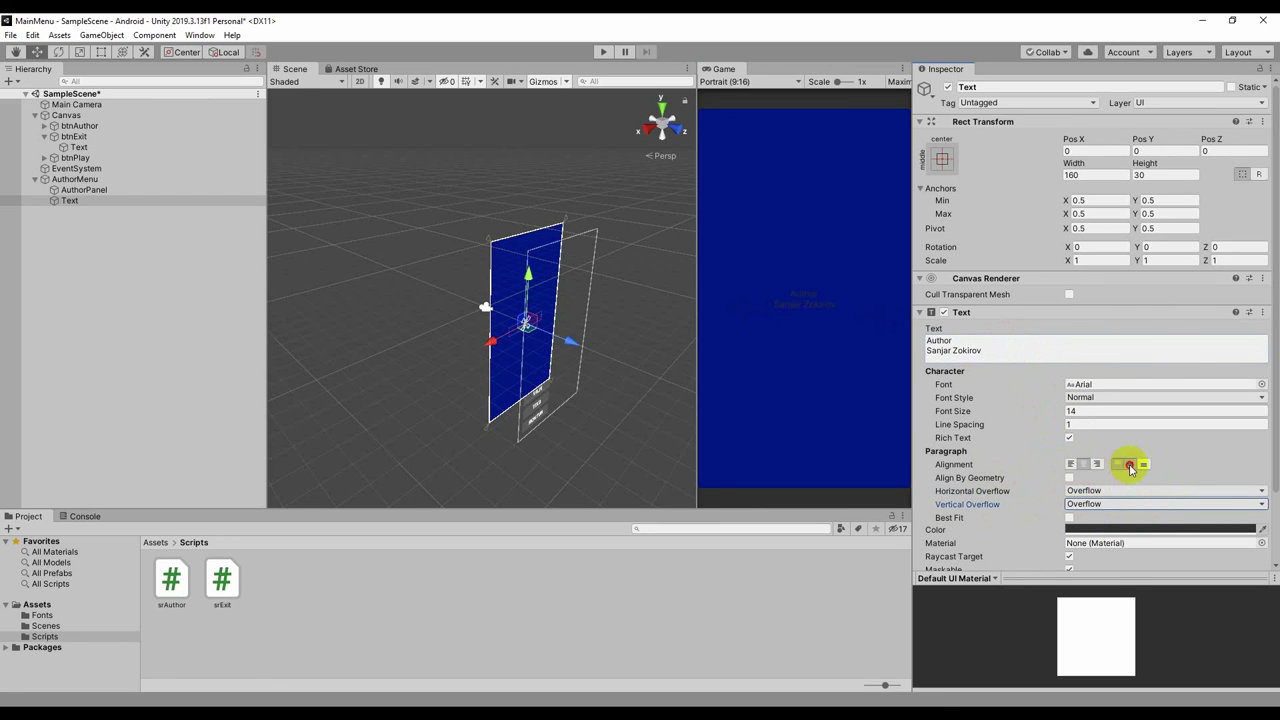
click(1094, 412)
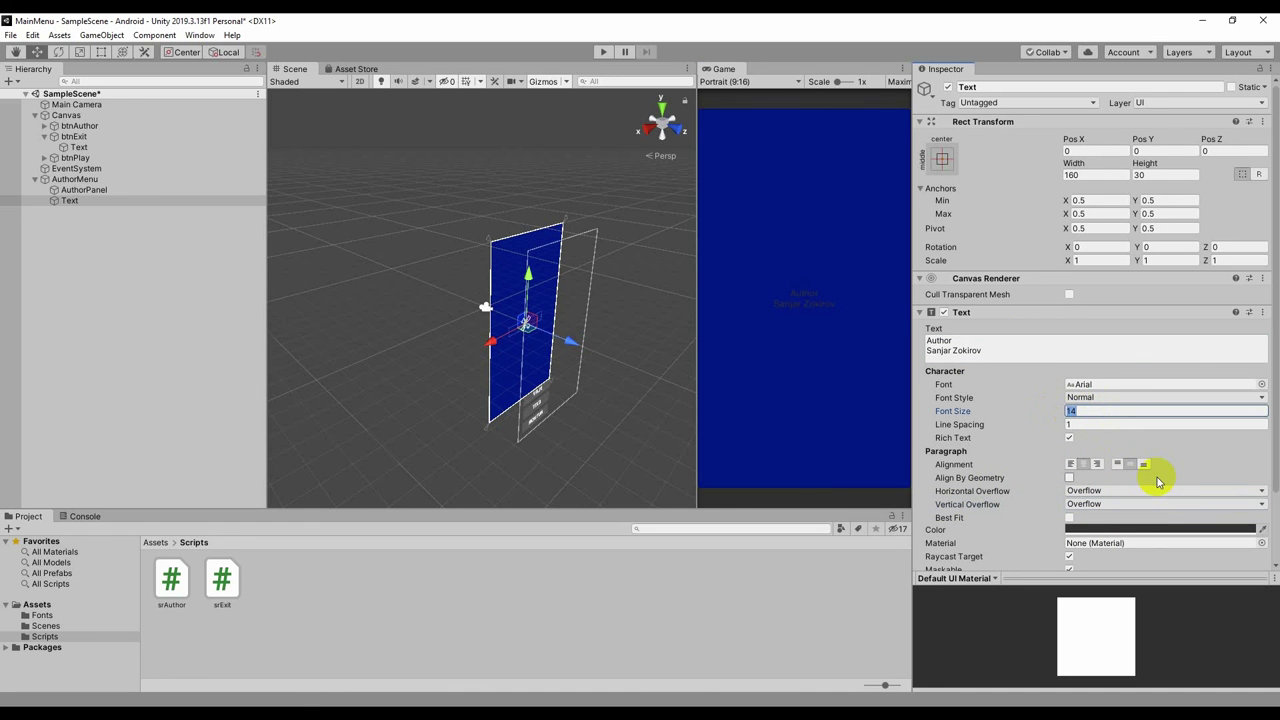
text(35)
key(BackSpace)
text(0)
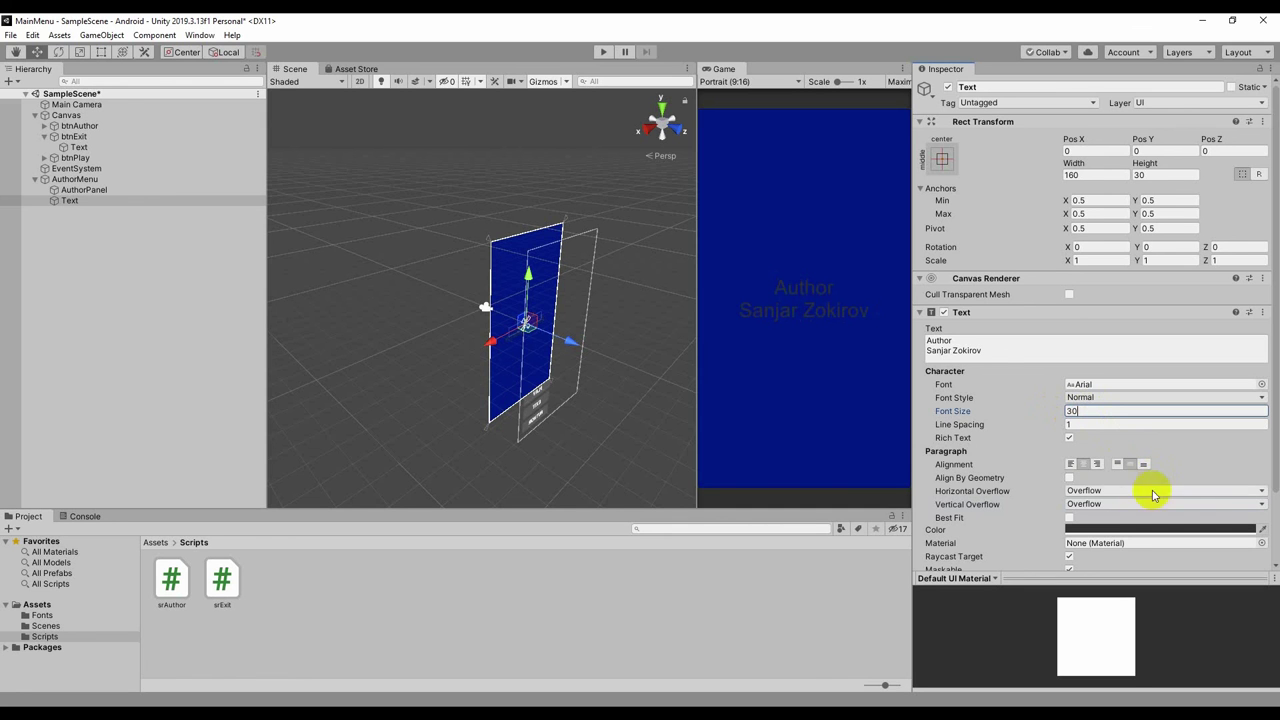
click(1070, 438)
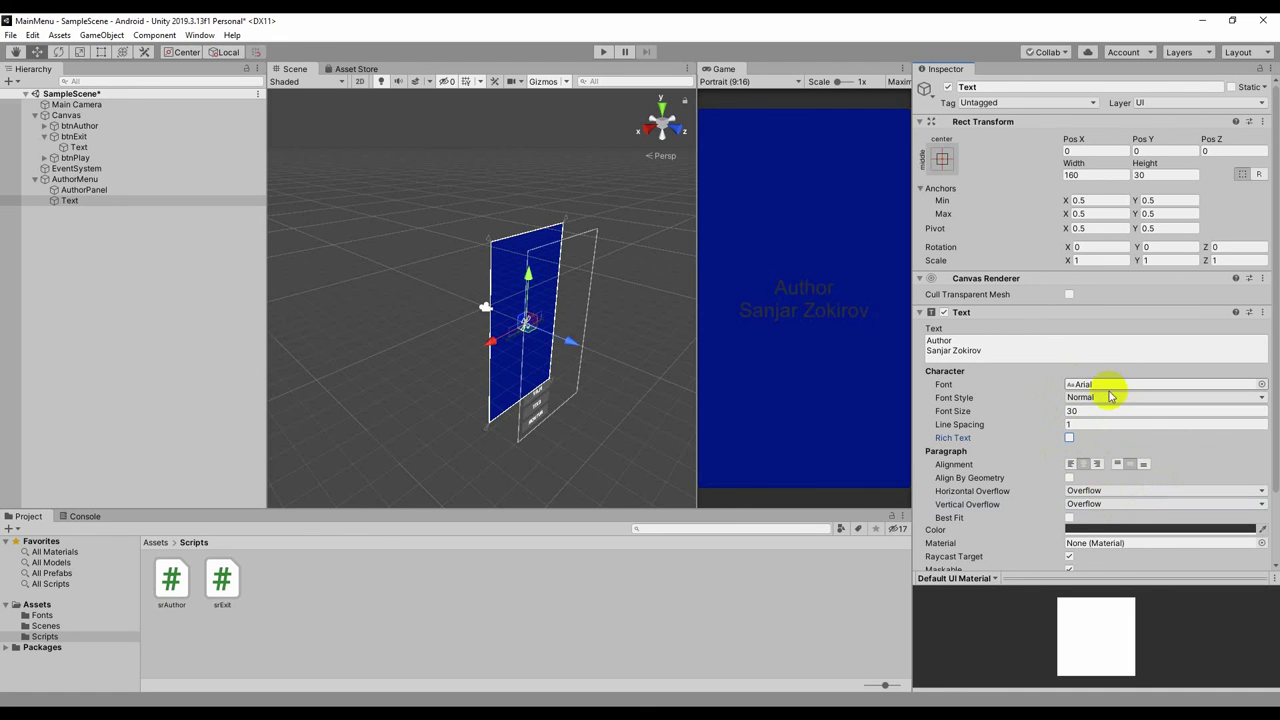
click(1094, 528)
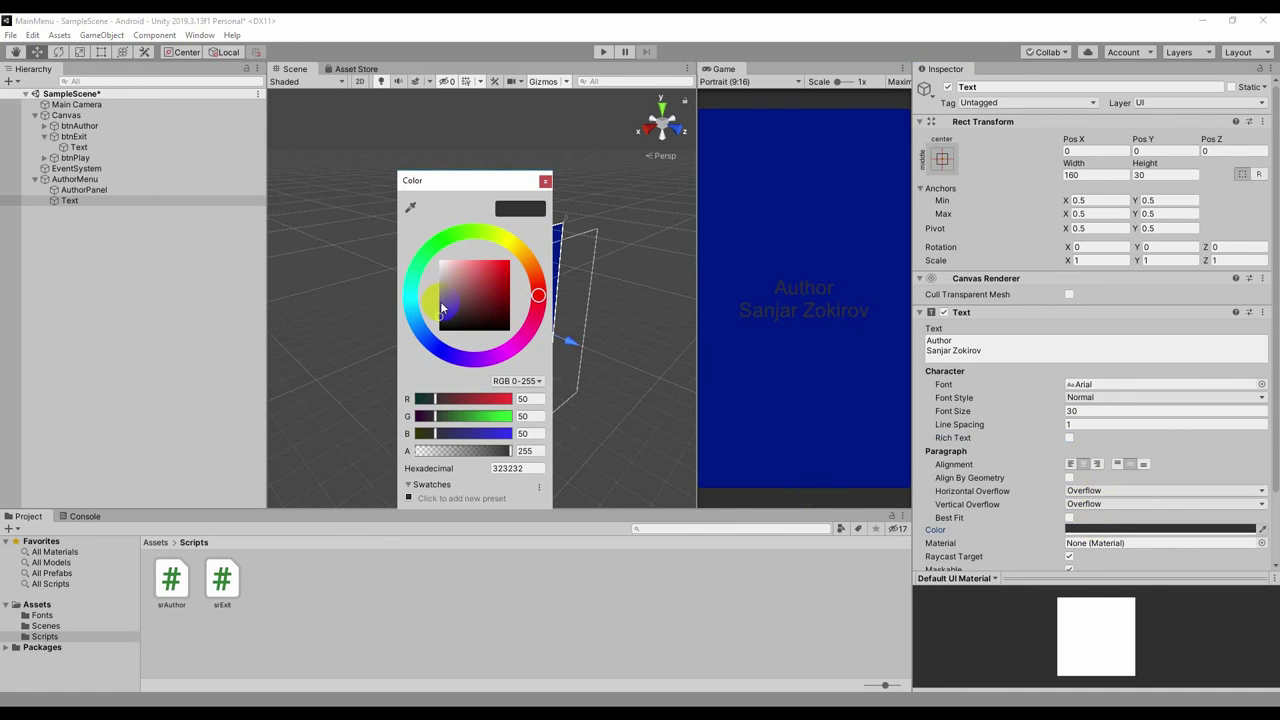
Make the author text white (FFFFFF), leaving Best Fit switched off.
click(1088, 530)
drag(460, 275, 419, 245)
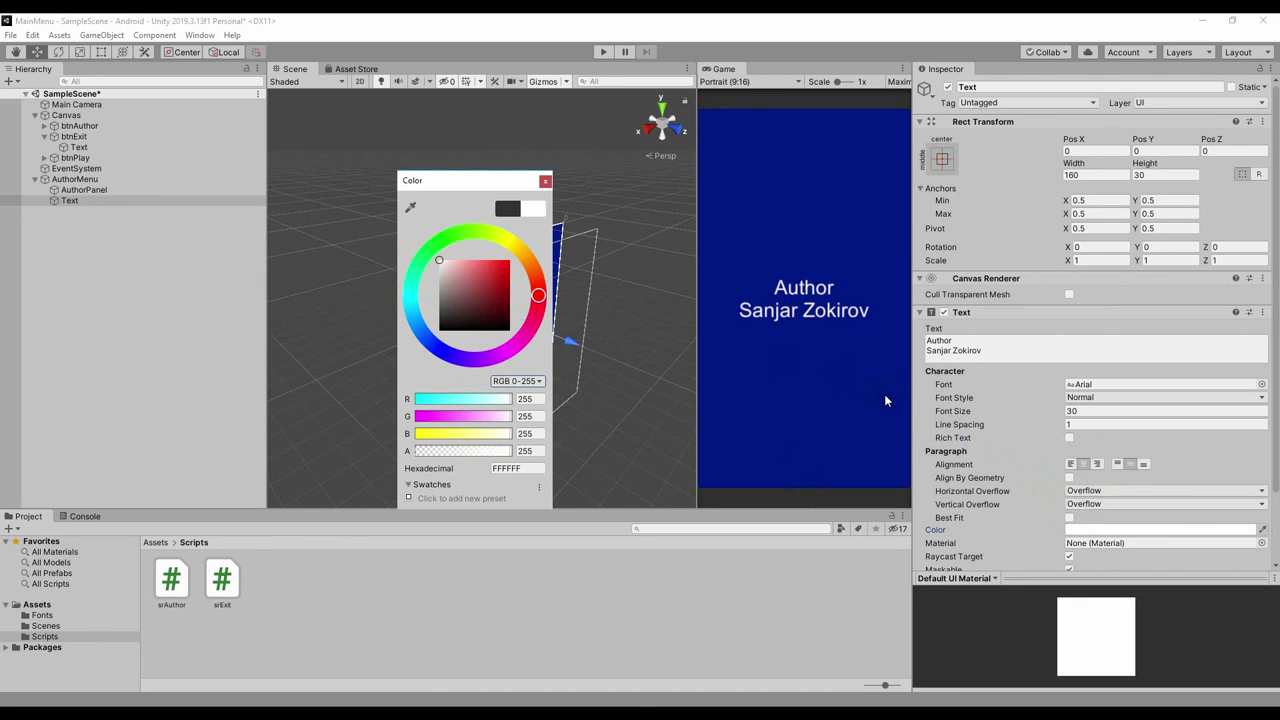
scroll(1025, 507, down, 3)
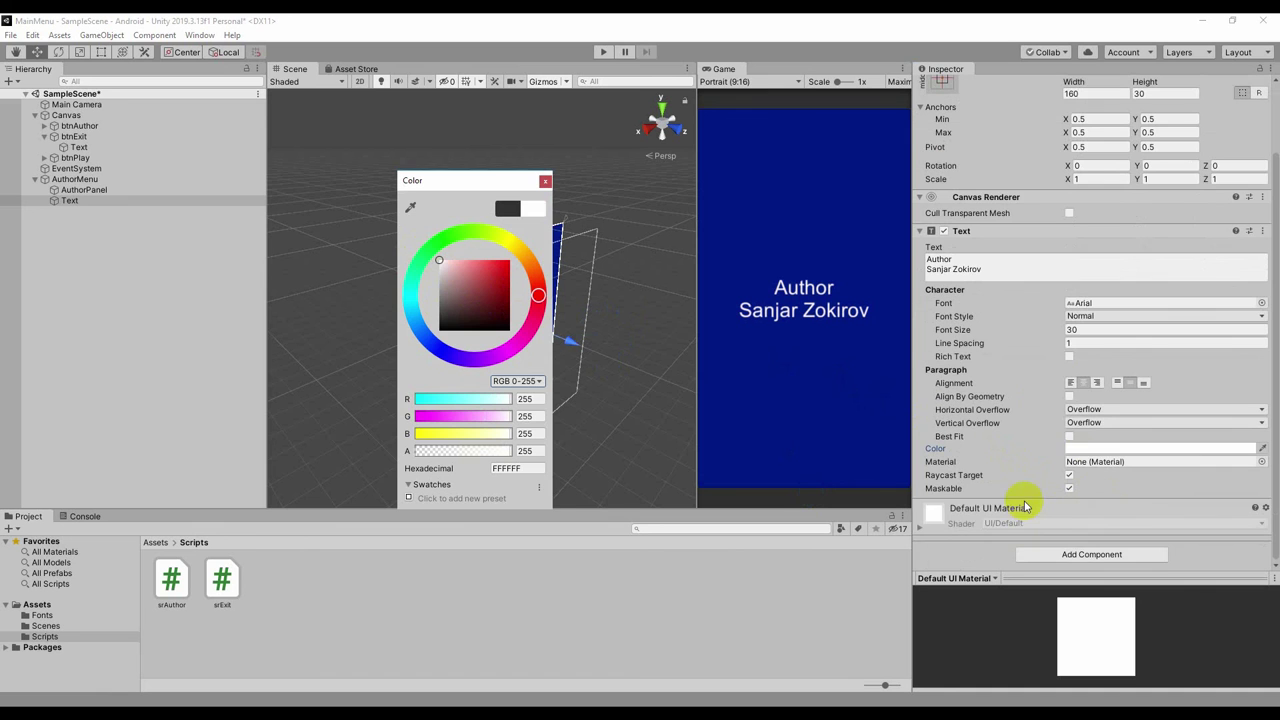
click(1069, 437)
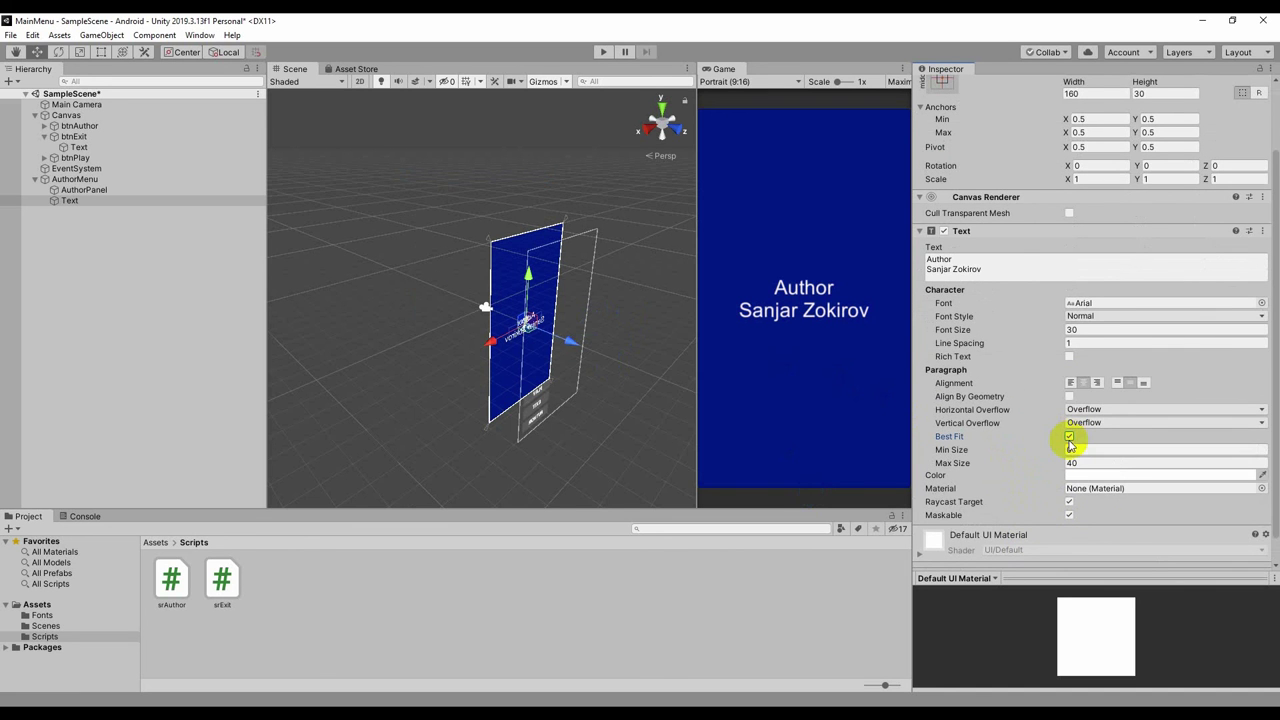
click(1069, 437)
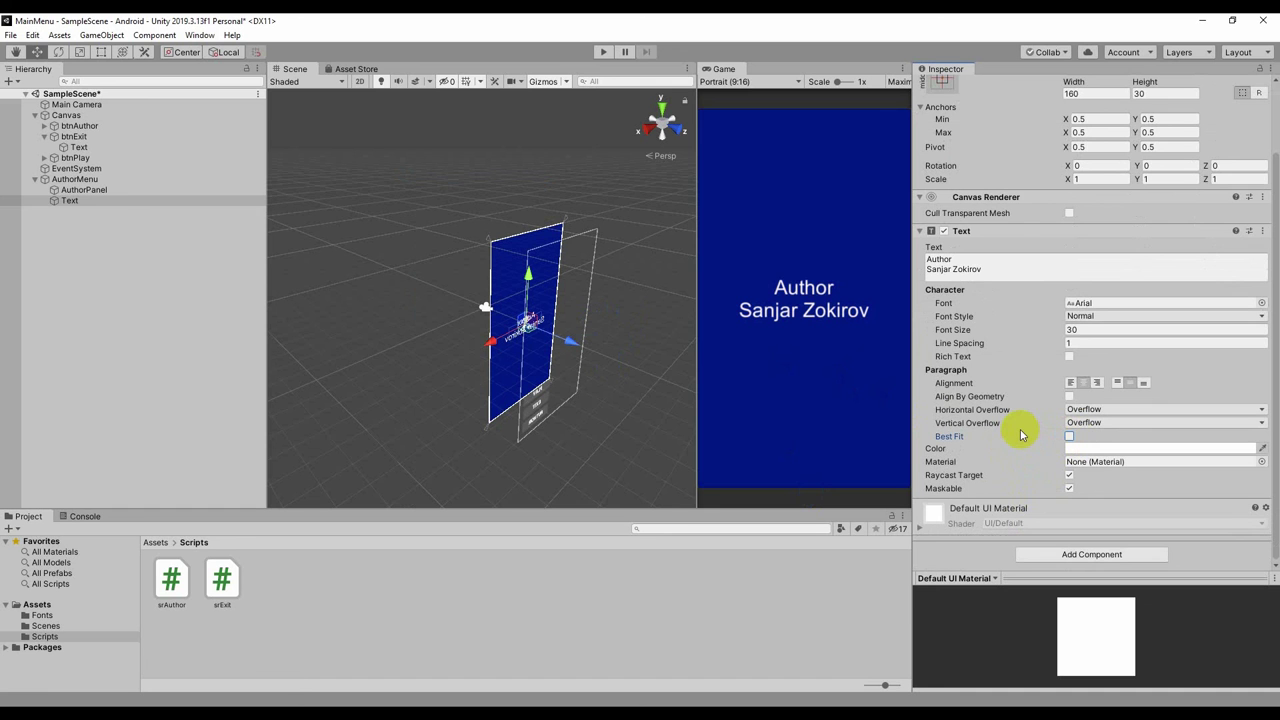
click(97, 204)
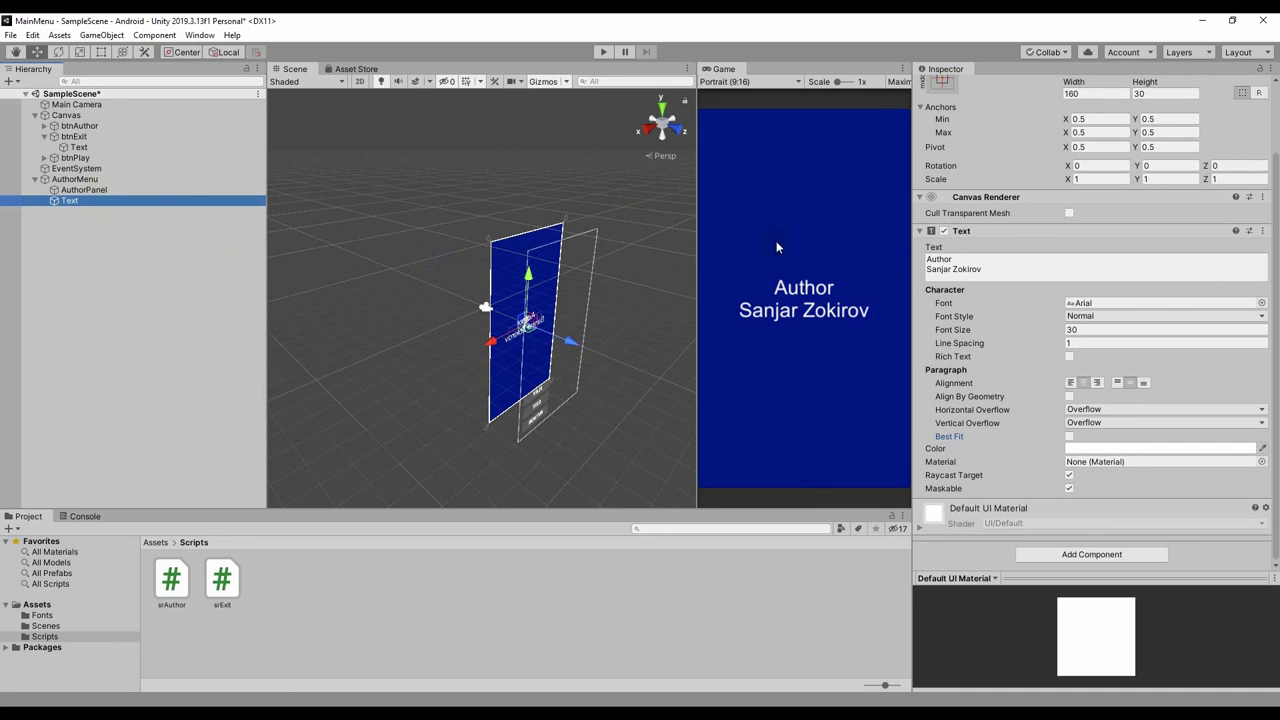
scroll(975, 218, up, 3)
click(942, 162)
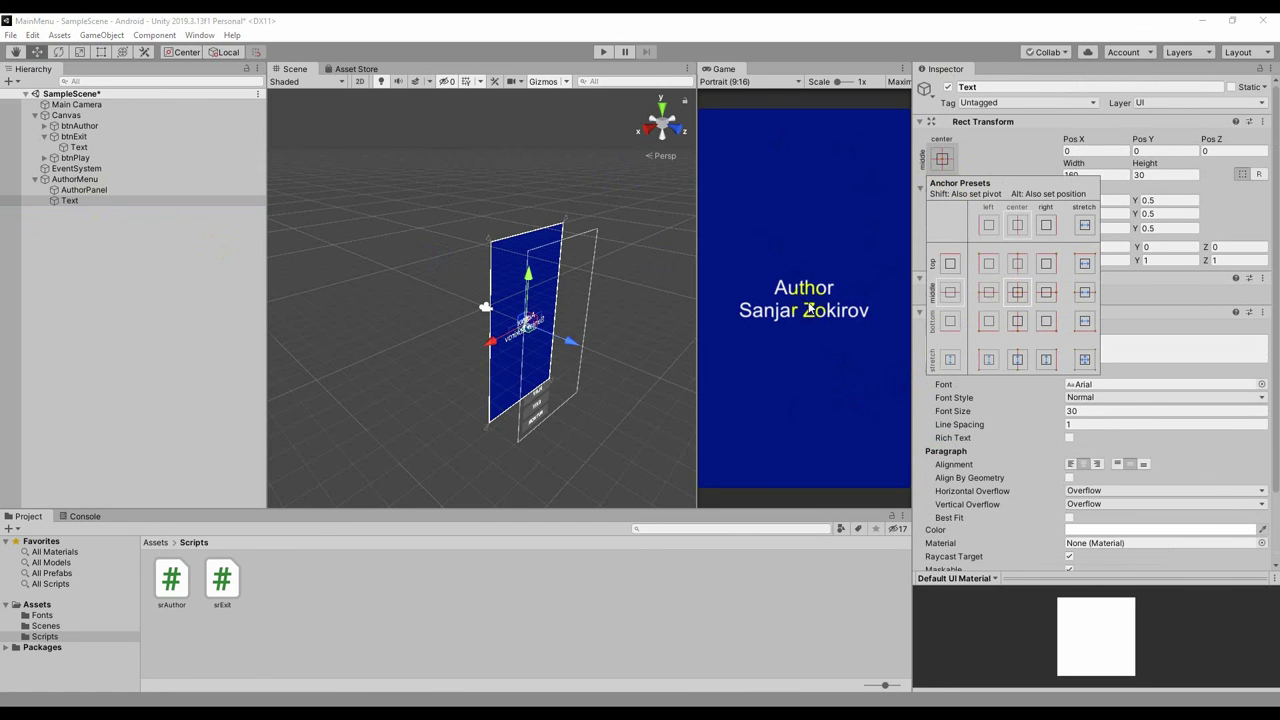
Add a new Text object under AuthorMenu and replace its text with 'Tap to return'.
click(85, 177)
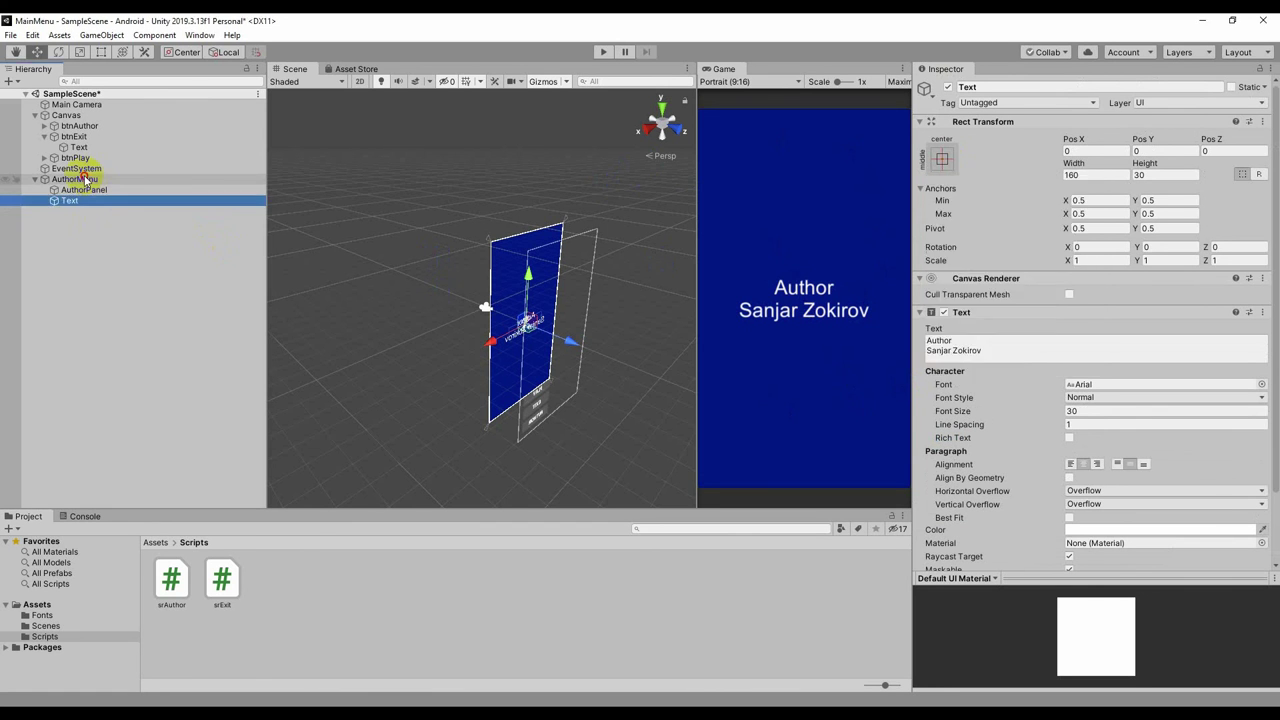
right_click(85, 178)
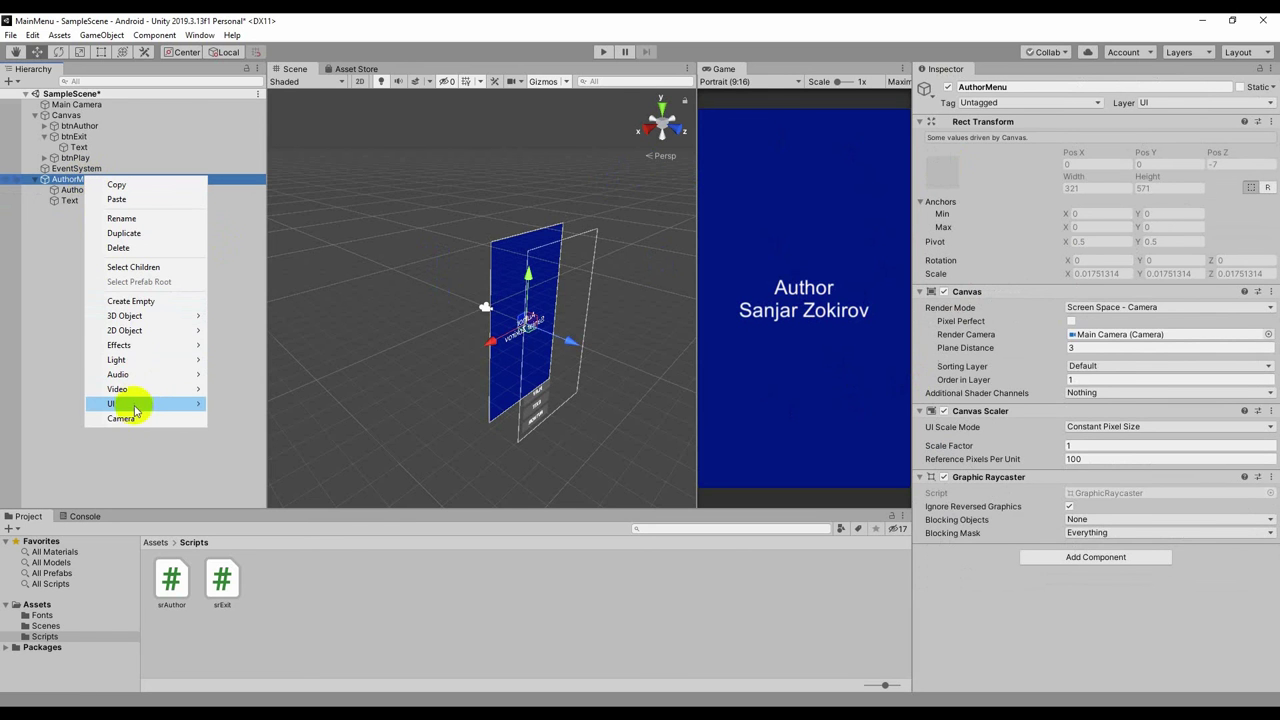
mouse_move(135, 410)
click(266, 410)
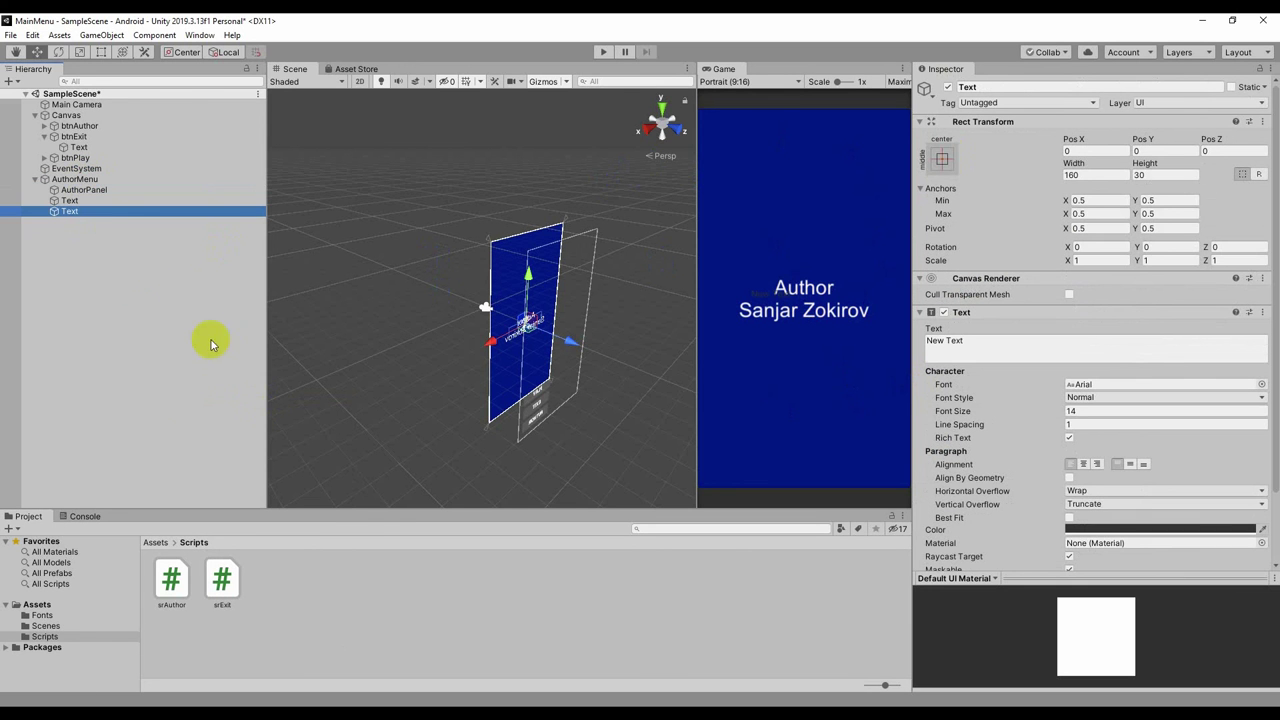
click(990, 88)
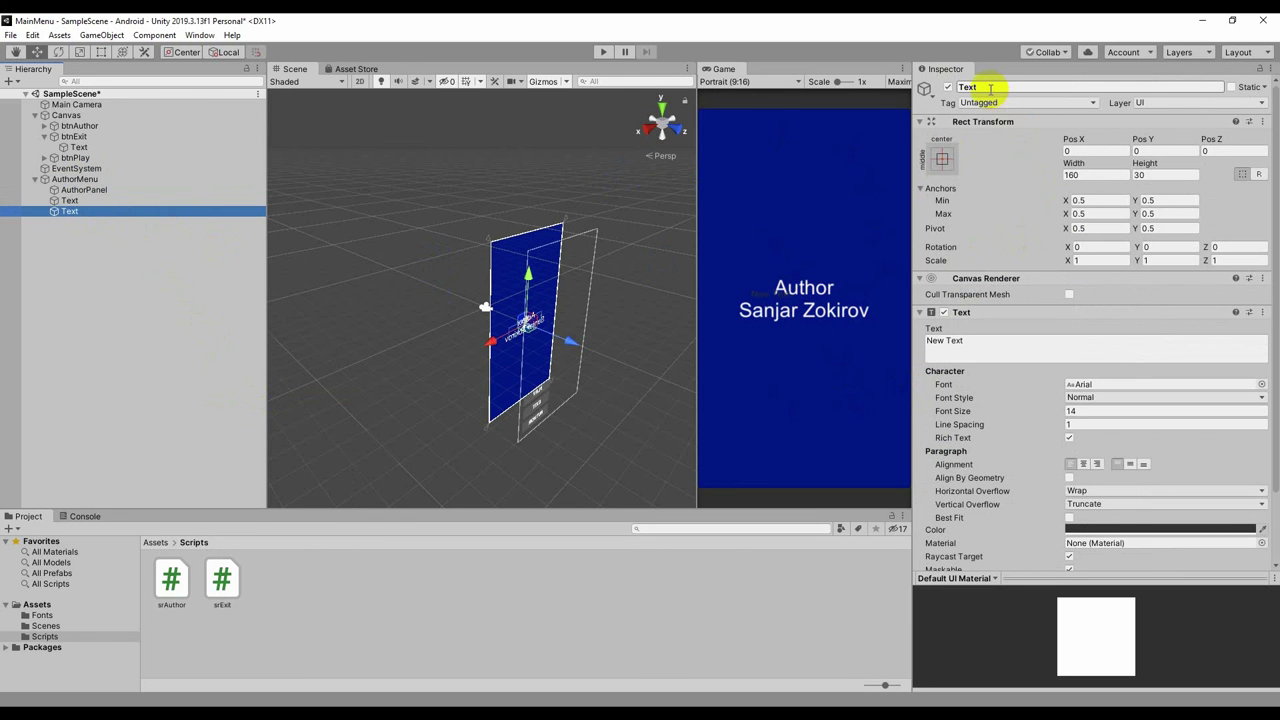
drag(966, 340, 907, 340)
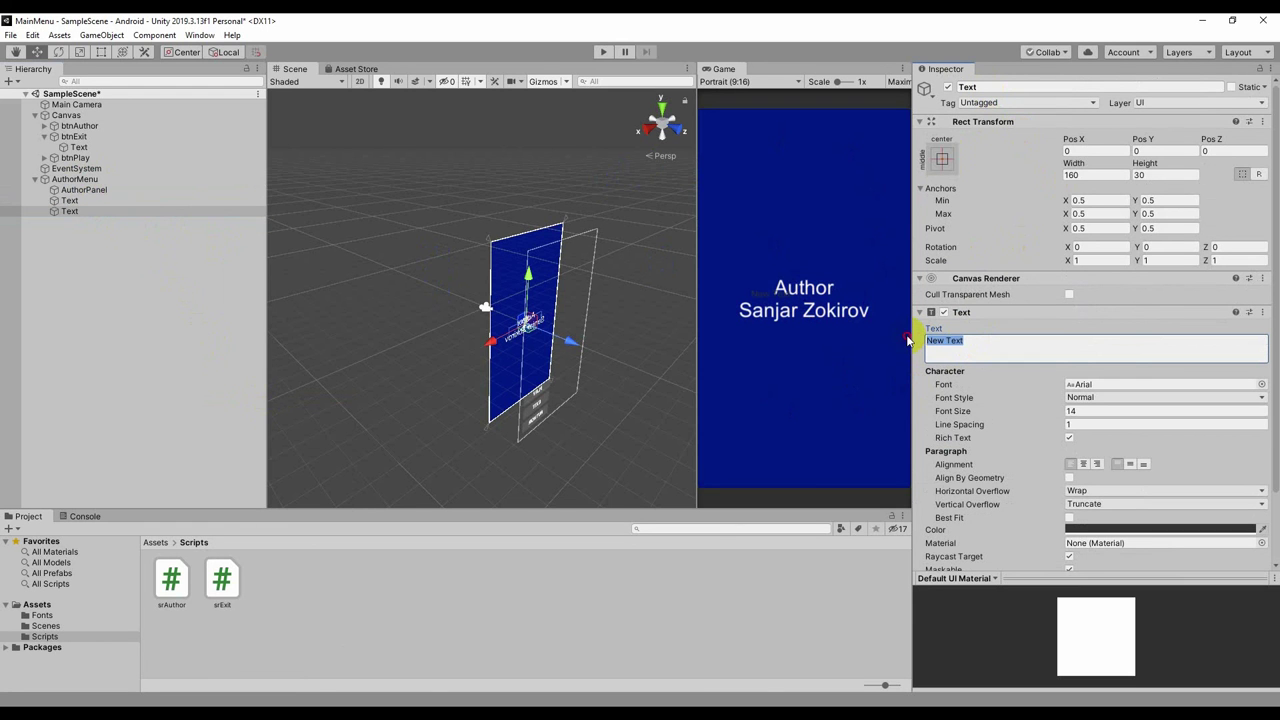
text(t)
text(Ta)
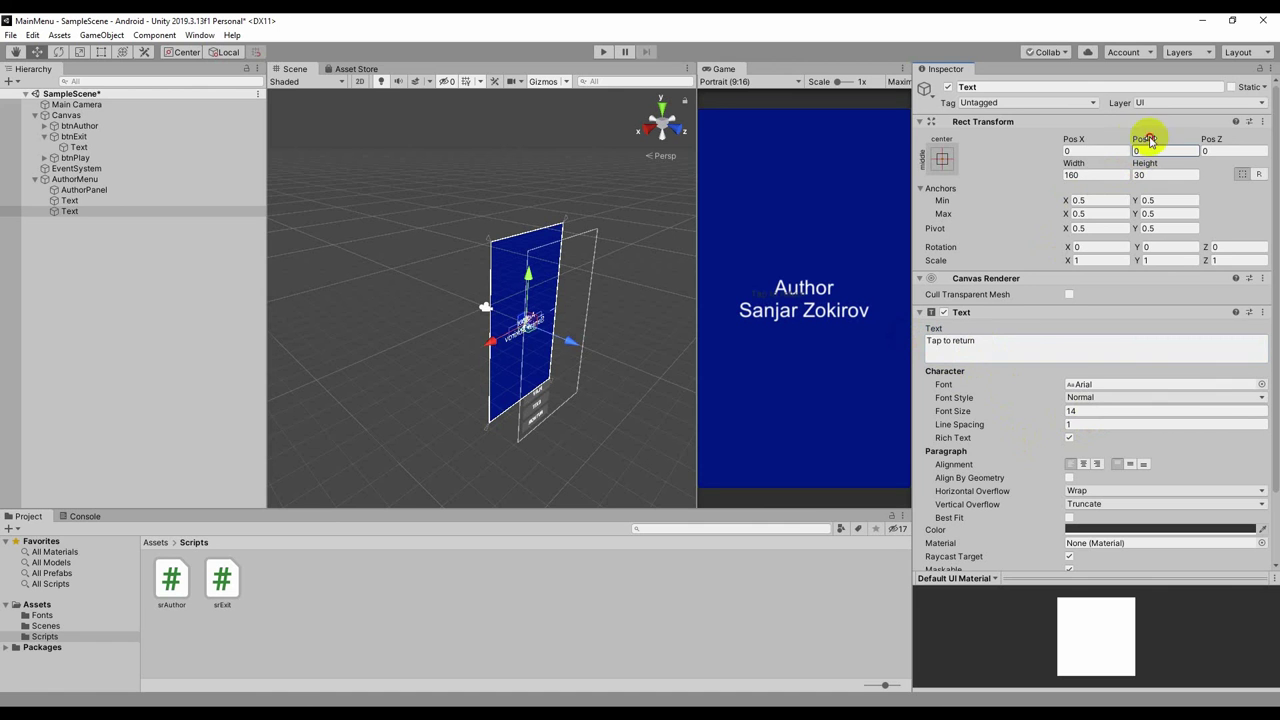
Move the label below the author name to Pos Y -90.92, centre it, and set font size 20.
mouse_move(1145, 137)
mouse_down()
mouse_move(1103, 132)
mouse_move(404, 284)
mouse_up()
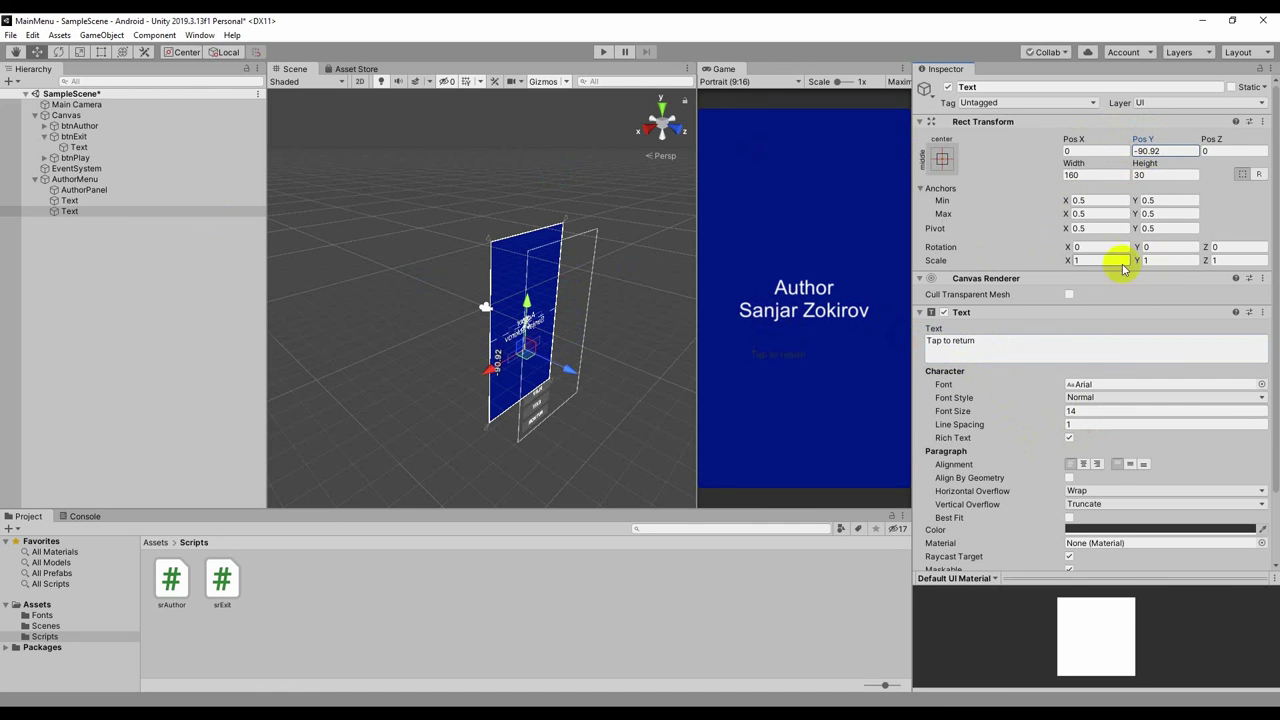
click(1084, 465)
click(1130, 465)
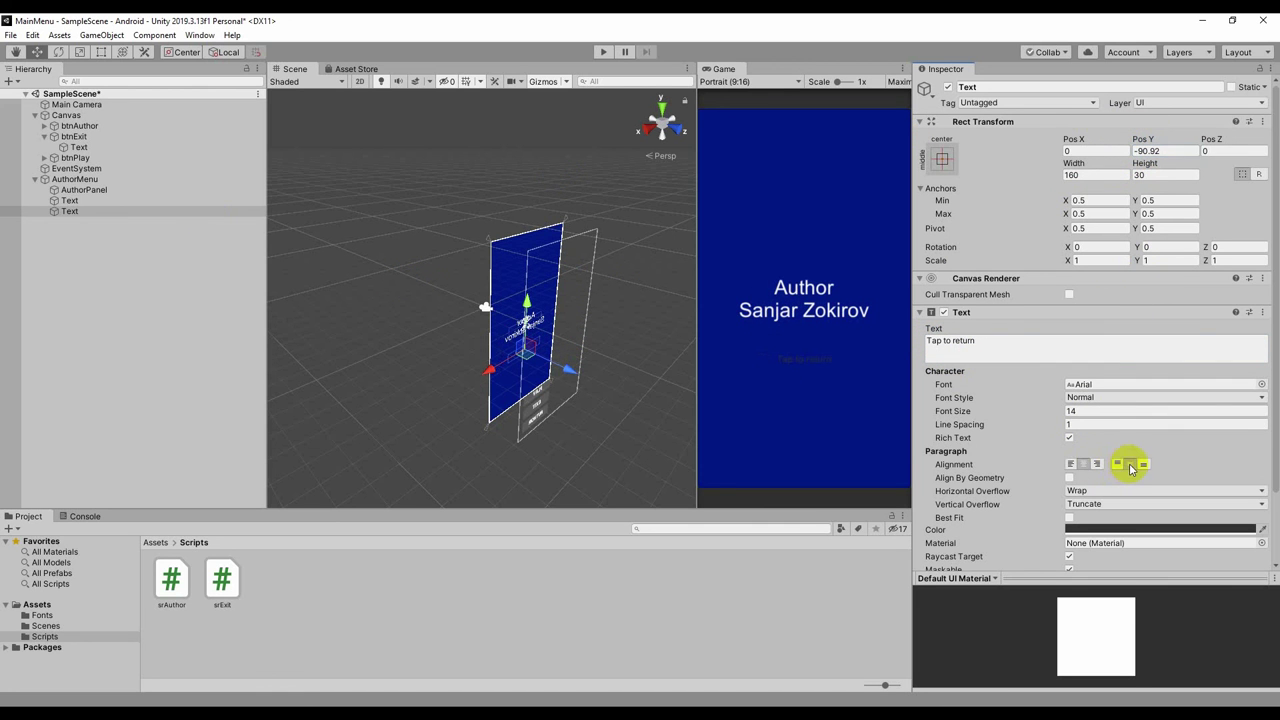
click(1092, 423)
click(1088, 410)
text(20)
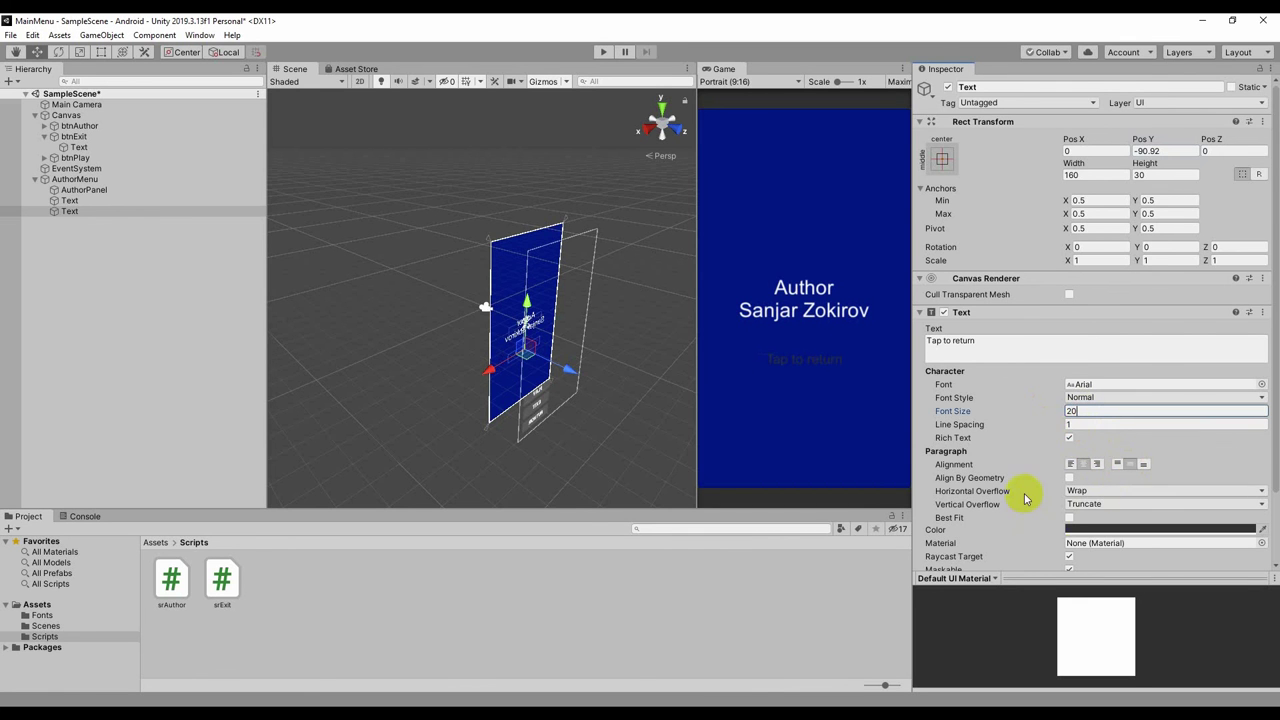
scroll(1025, 495, down, 2)
click(1108, 450)
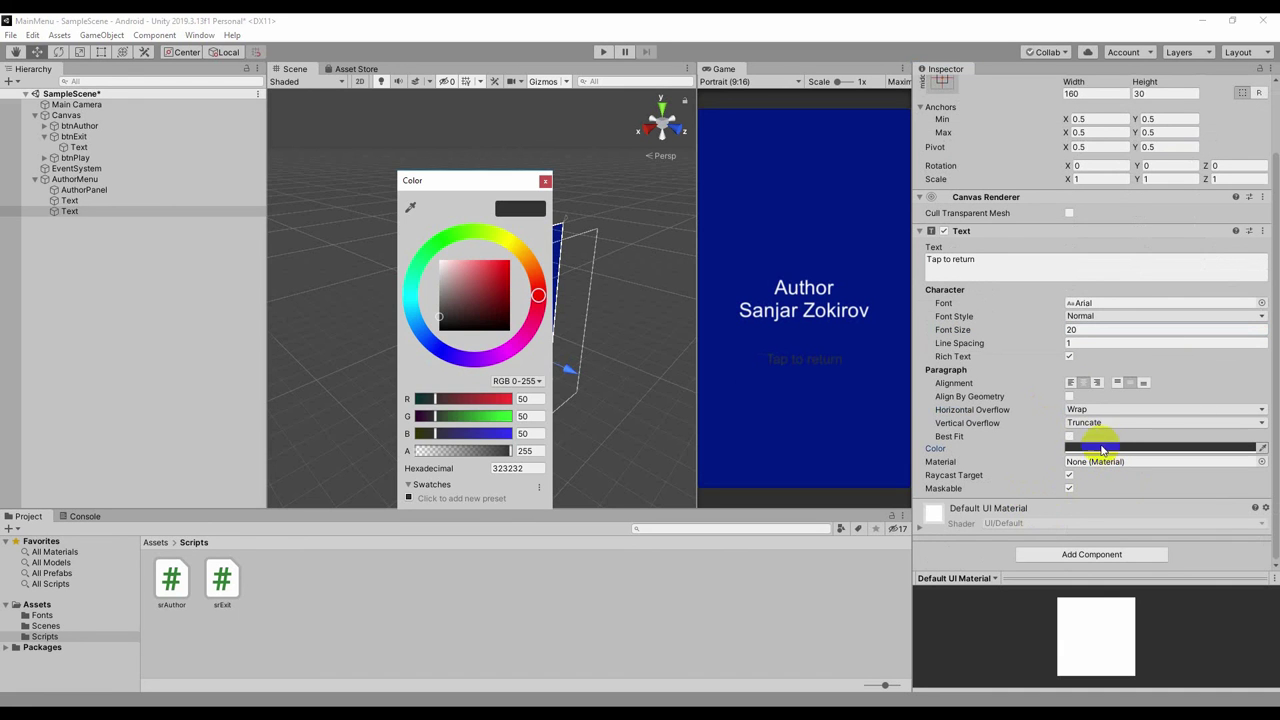
Colour the Tap to return label red (FD0202) and switch its font to 19104.
click(510, 265)
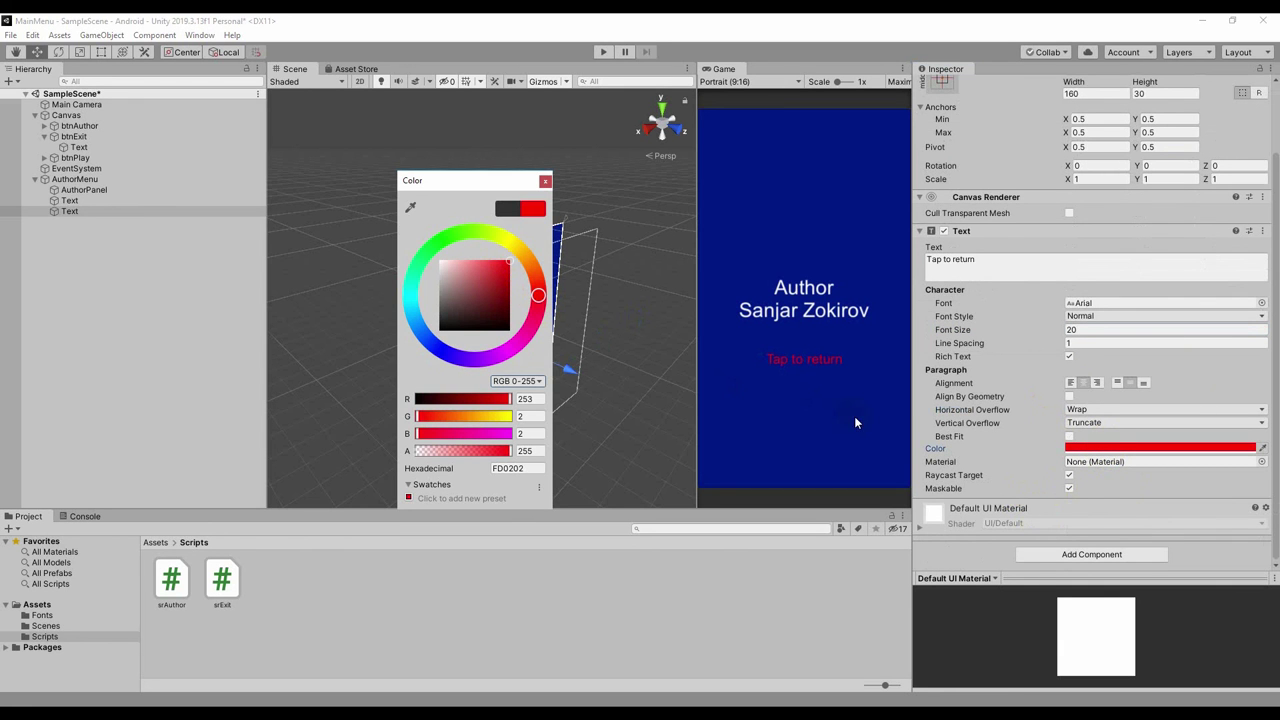
click(1261, 303)
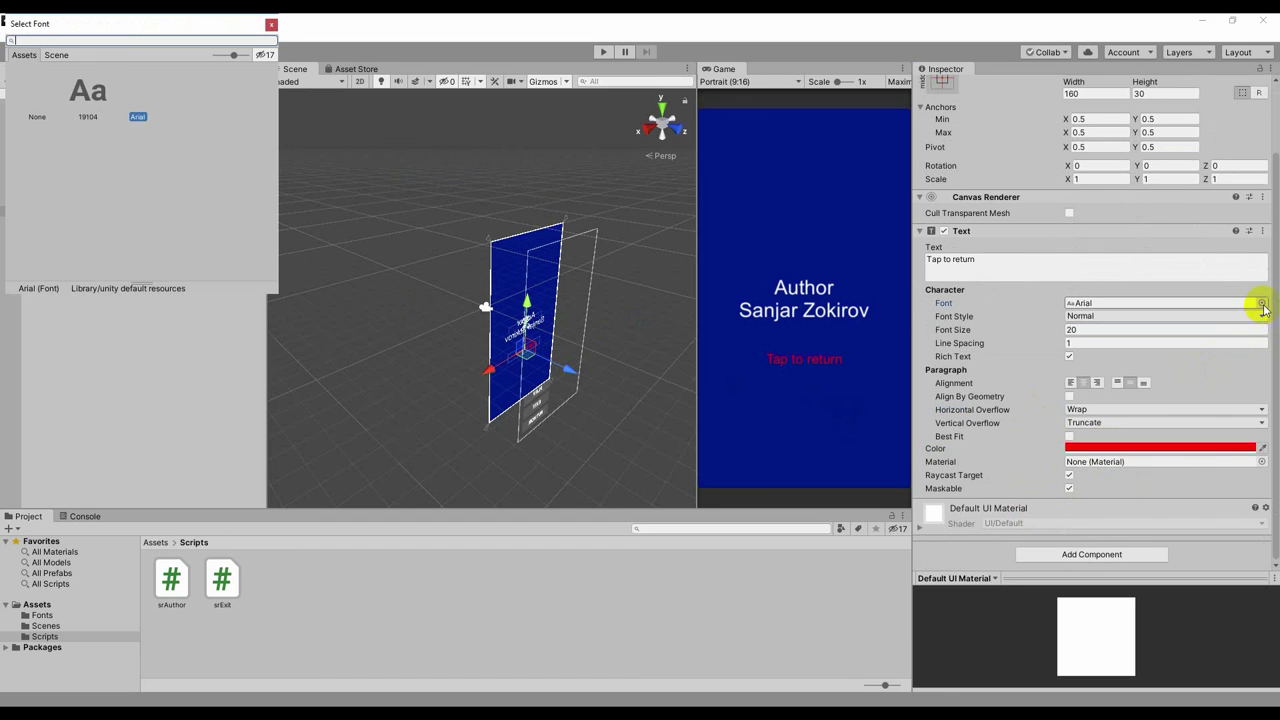
click(88, 97)
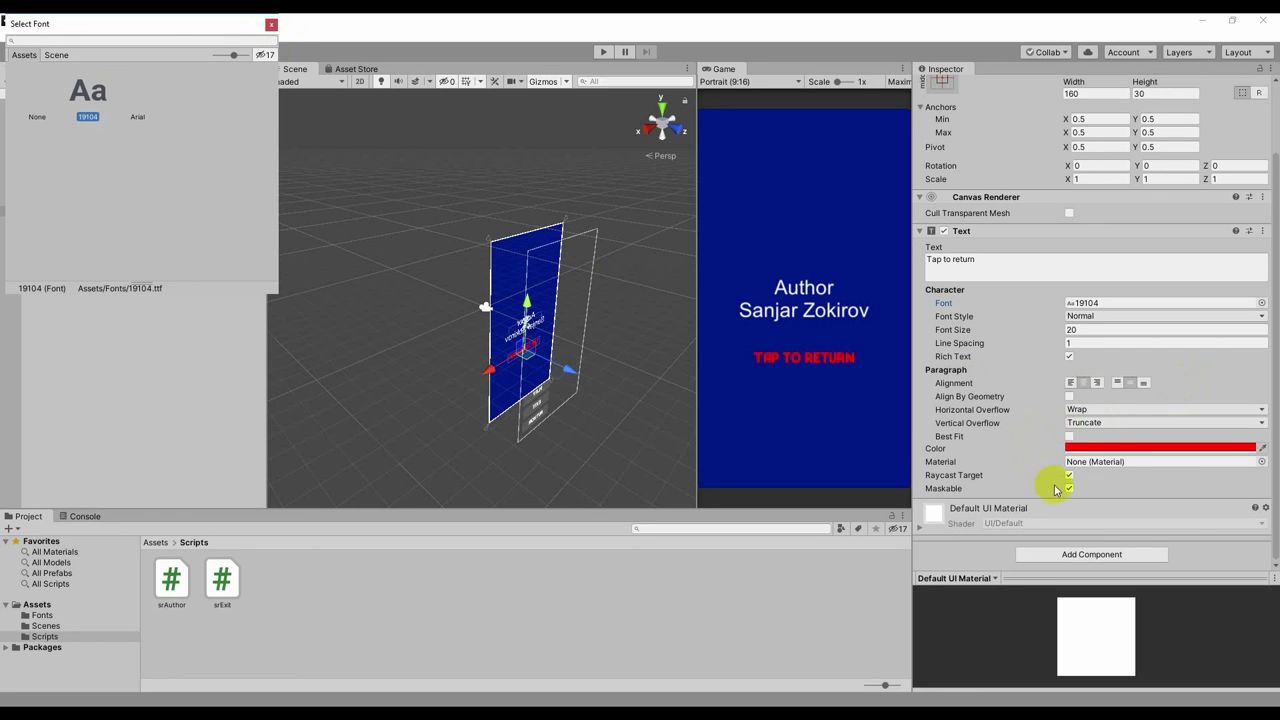
Turn on Best Fit and turn off Rich Text for the label.
click(1070, 437)
click(1070, 437)
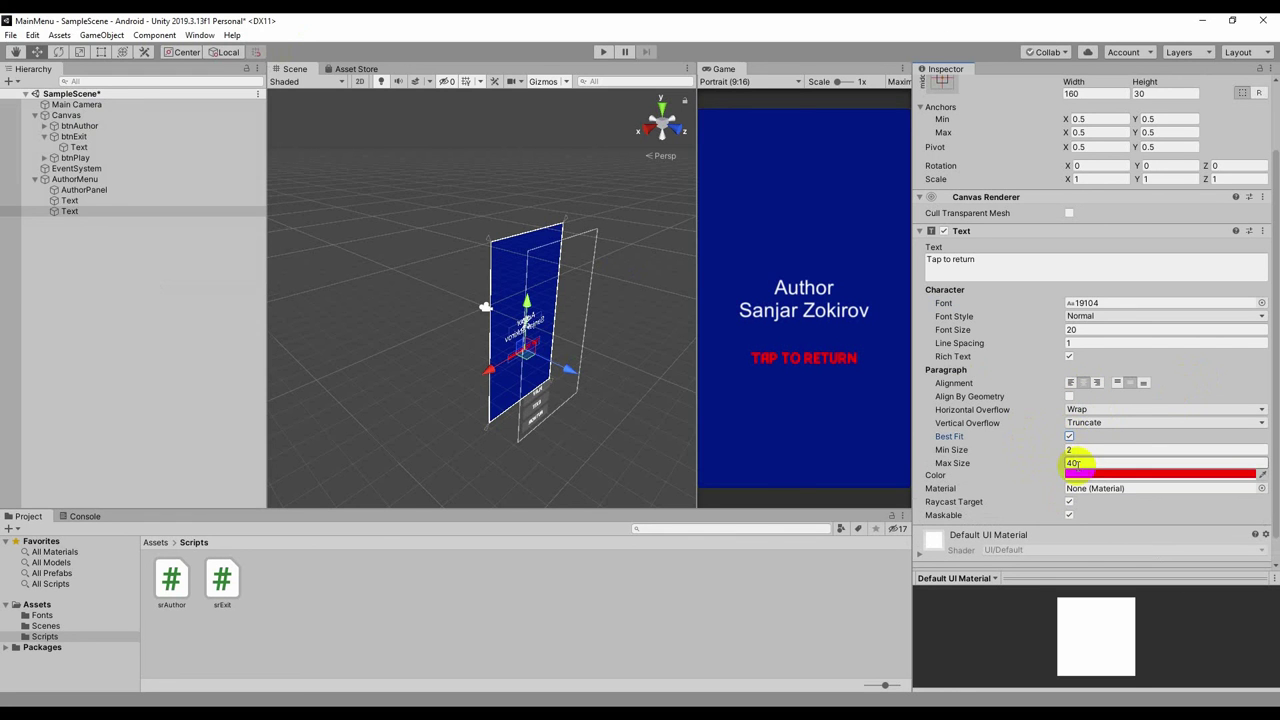
click(1068, 358)
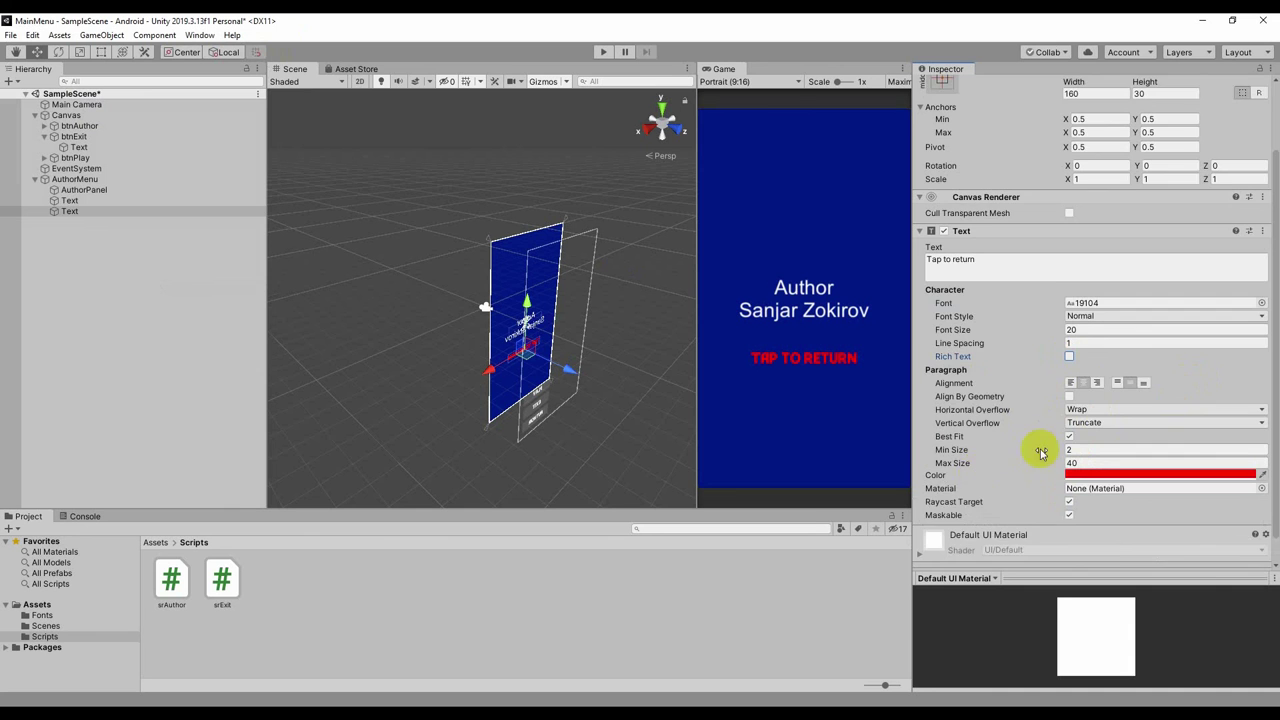
scroll(1043, 449, down, 1)
scroll(1044, 490, up, 3)
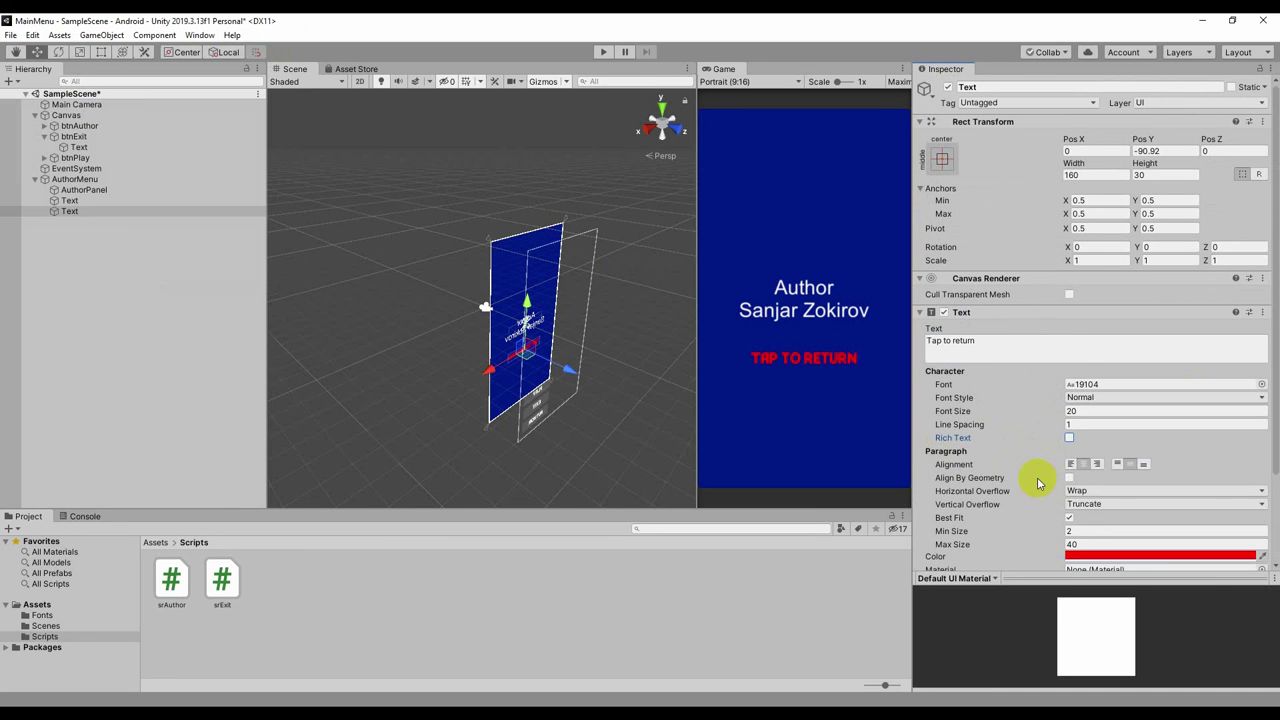
Select AuthorMenu and fold it in the Hierarchy, hiding AuthorPanel and both Text children.
click(95, 181)
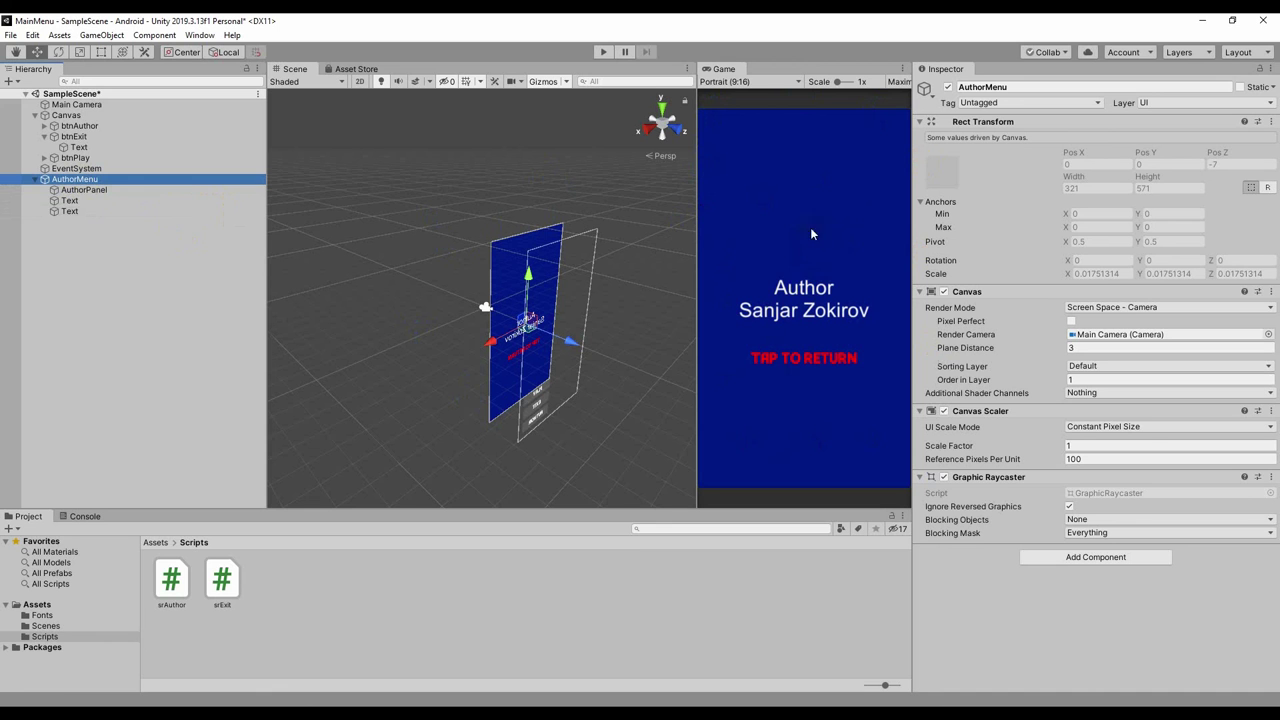
click(38, 183)
click(36, 181)
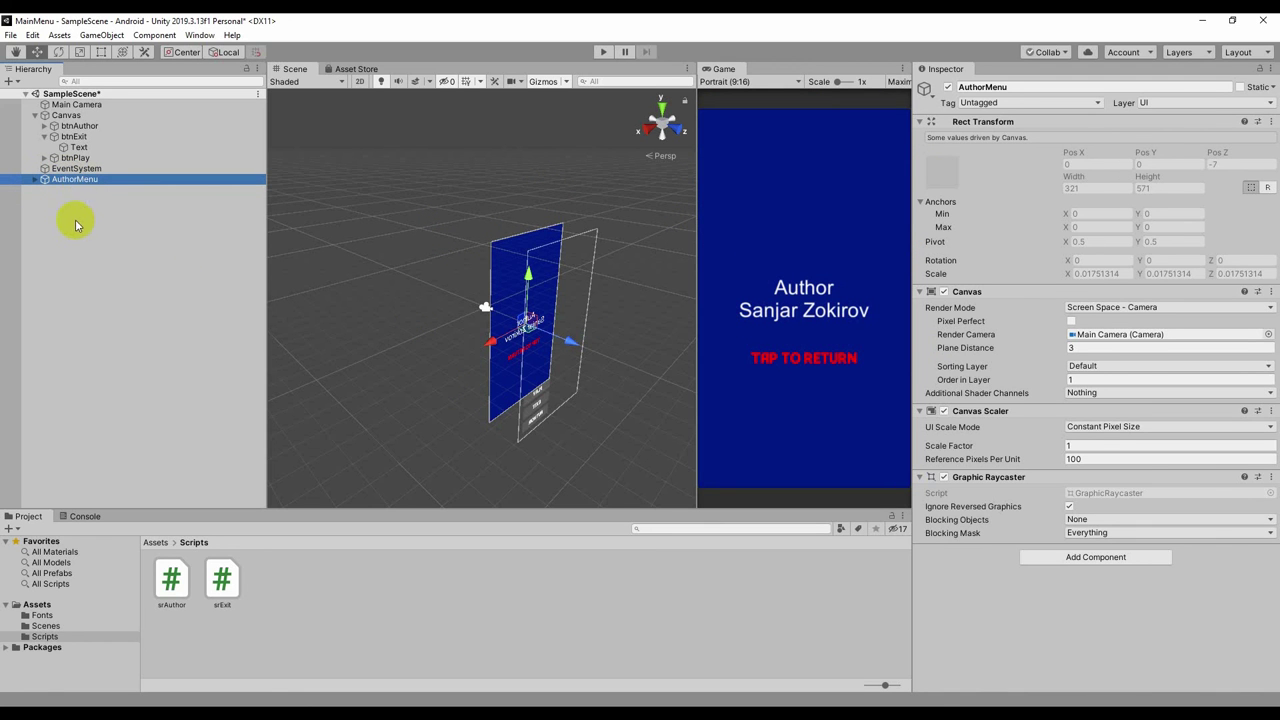
Add a Box Collider 2D to AuthorMenu via a 'col' component search, leaving its 1 by 1 size.
click(1090, 556)
text(sc)
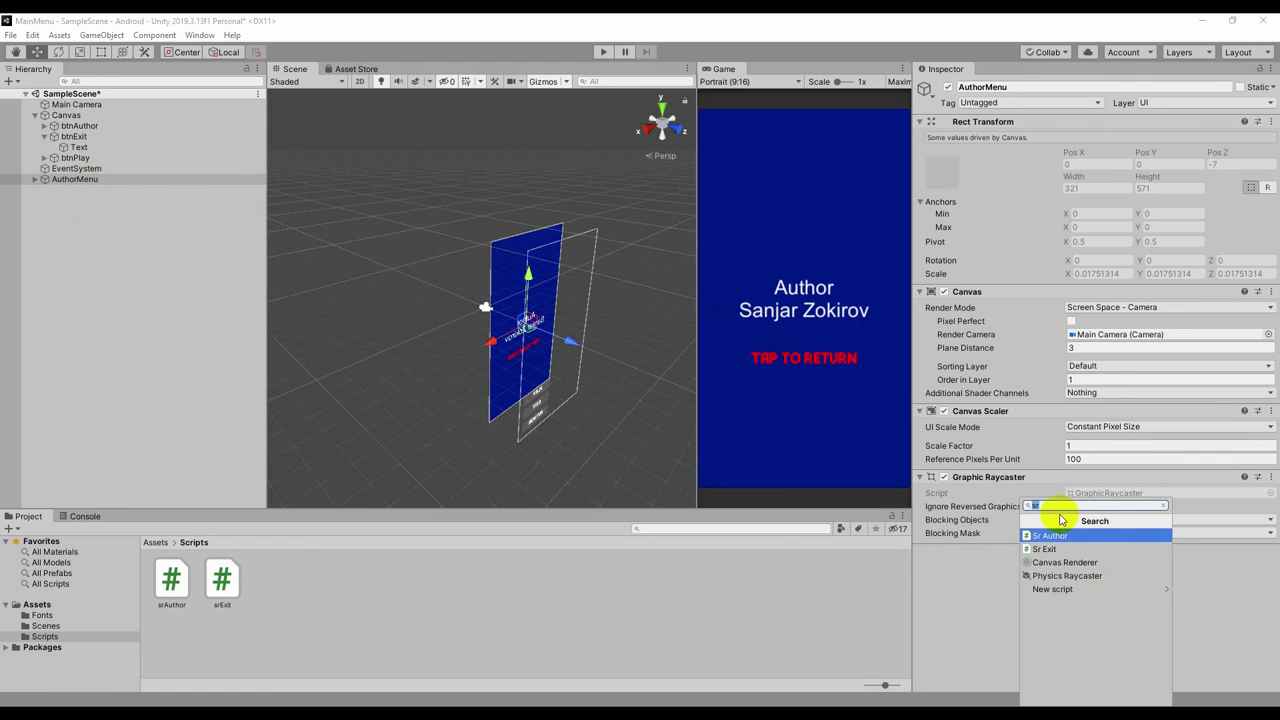
text(col)
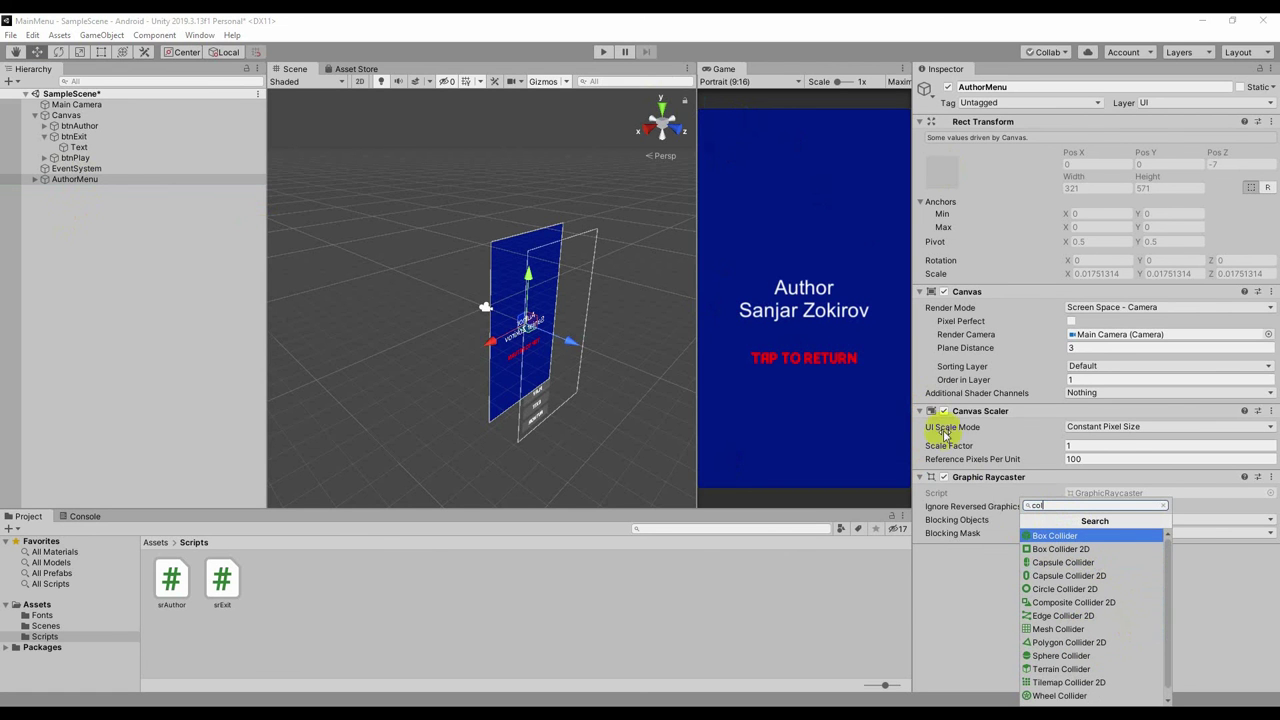
click(1089, 555)
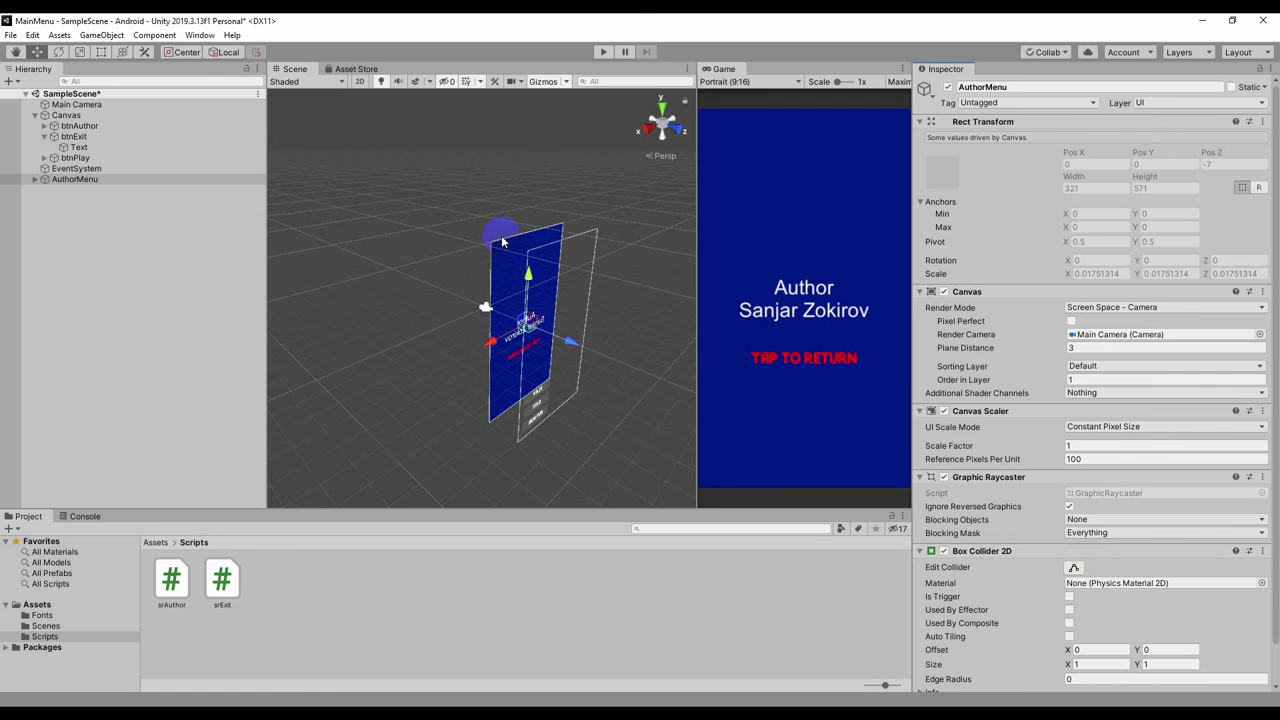
scroll(1025, 575, down, 1)
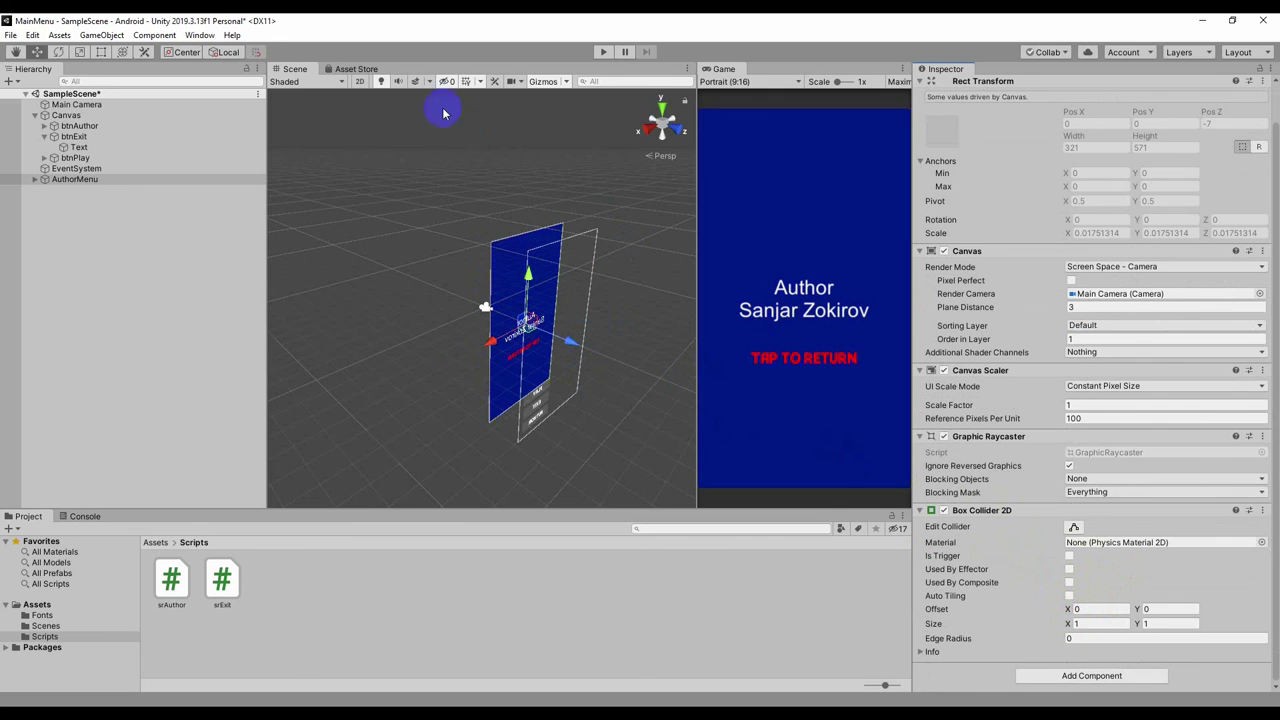
In 2D view, drag the Box Collider 2D's edges out to roughly cover the AuthorMenu panel.
click(368, 89)
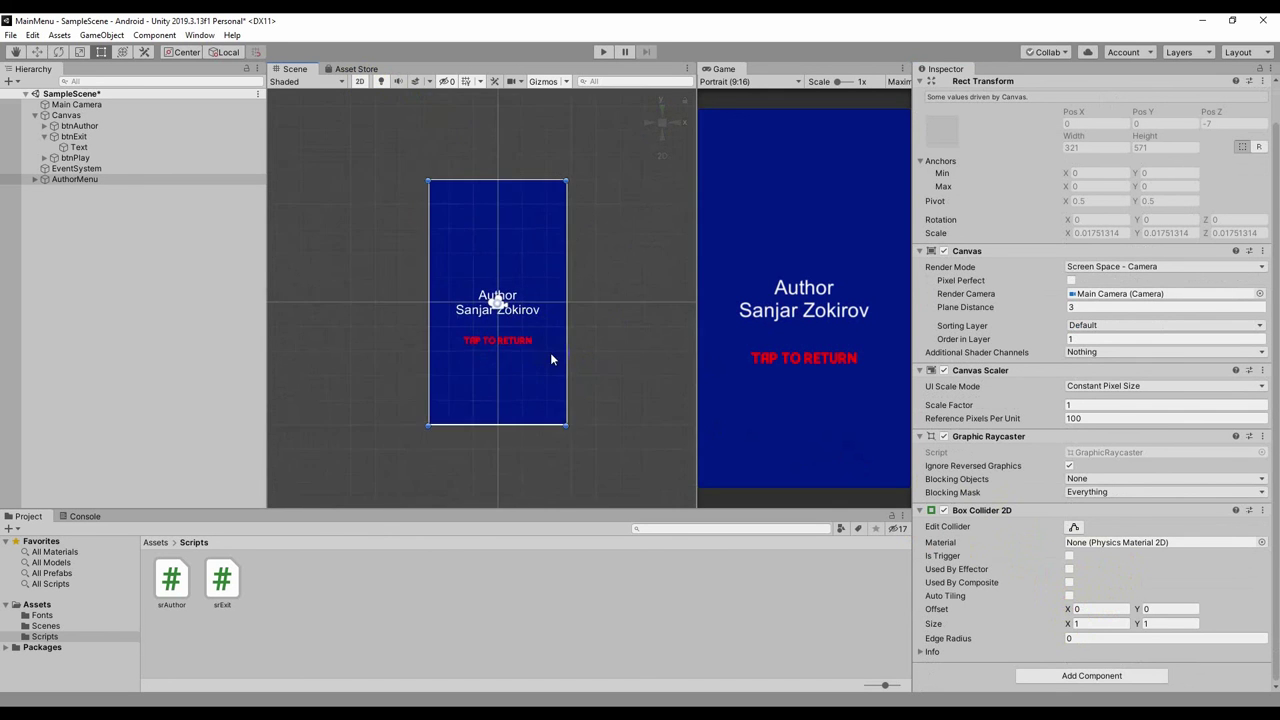
key(t)
scroll(557, 362, up, 1)
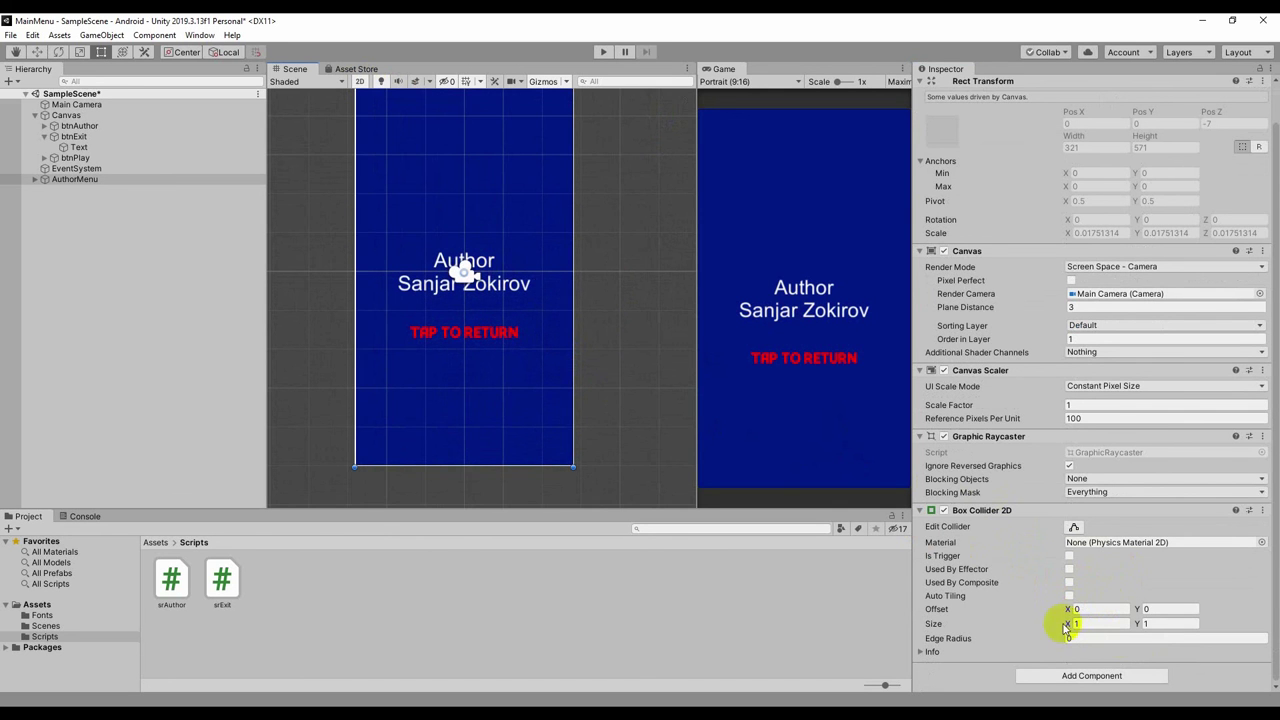
click(1074, 527)
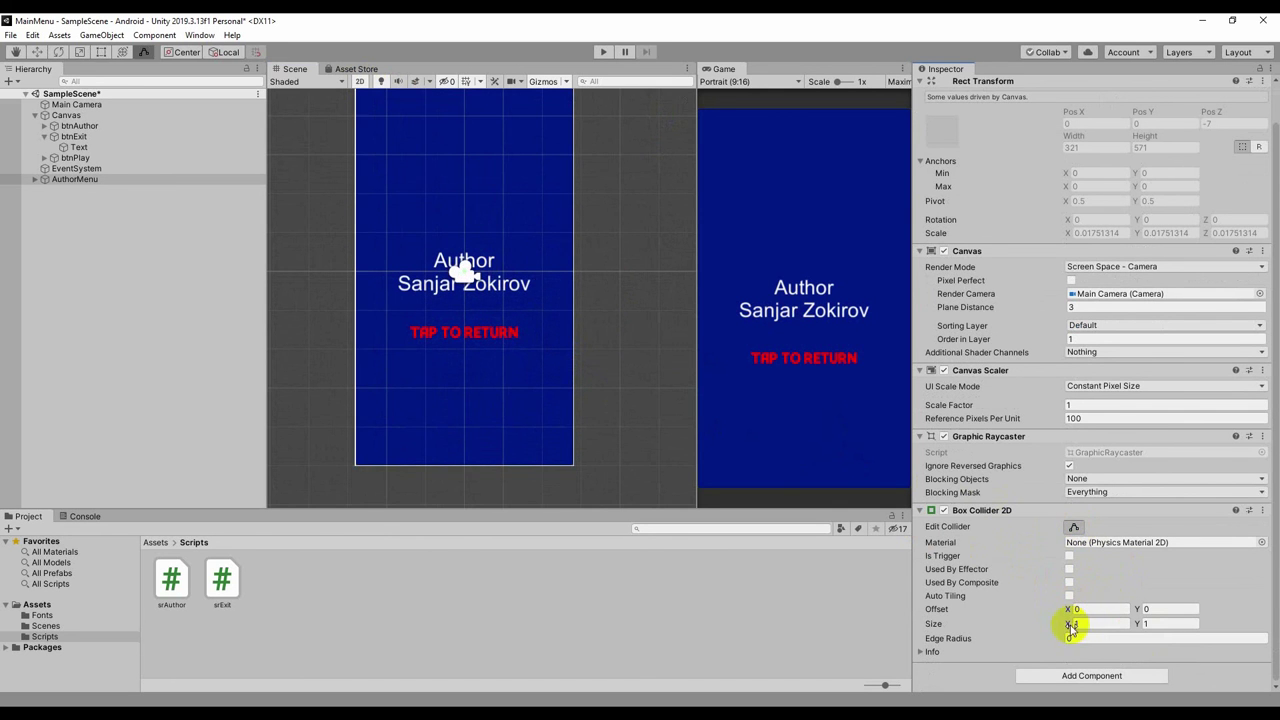
mouse_move(1068, 623)
mouse_down()
mouse_move(1118, 627)
mouse_move(788, 610)
mouse_move(1265, 578)
mouse_move(692, 570)
mouse_up()
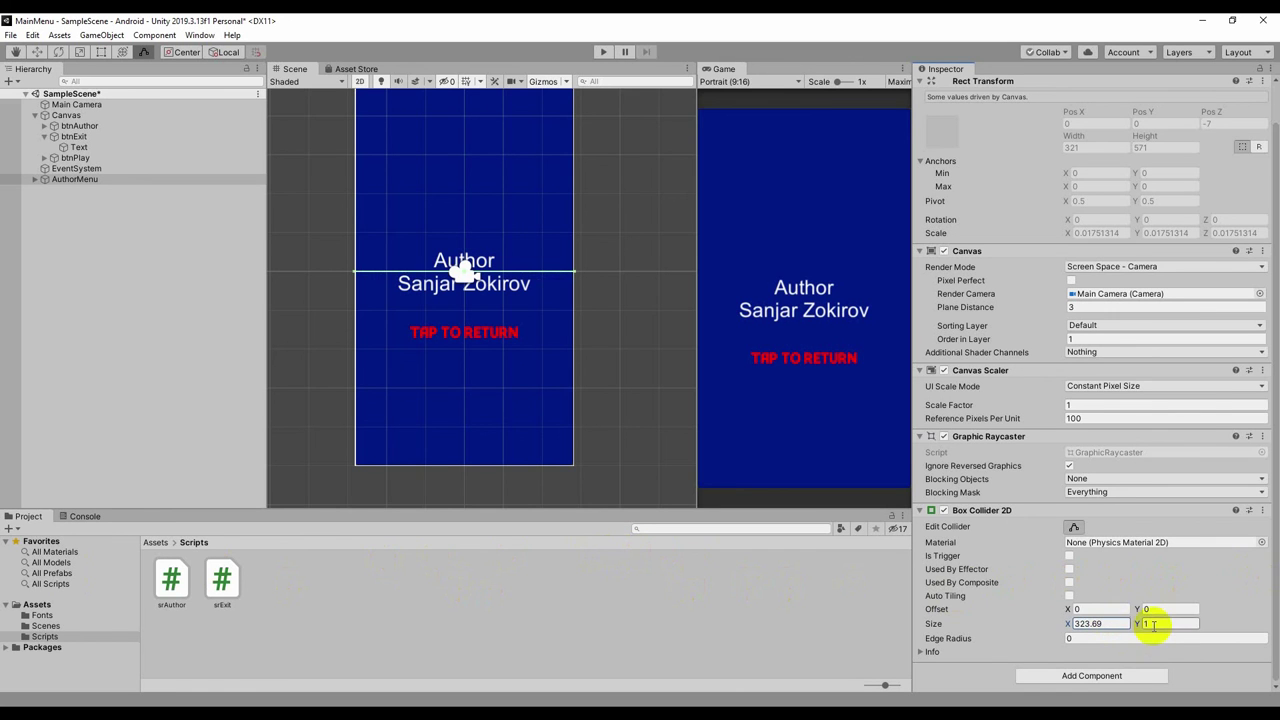
mouse_move(1140, 625)
mouse_down()
mouse_move(455, 460)
mouse_move(557, 283)
mouse_up()
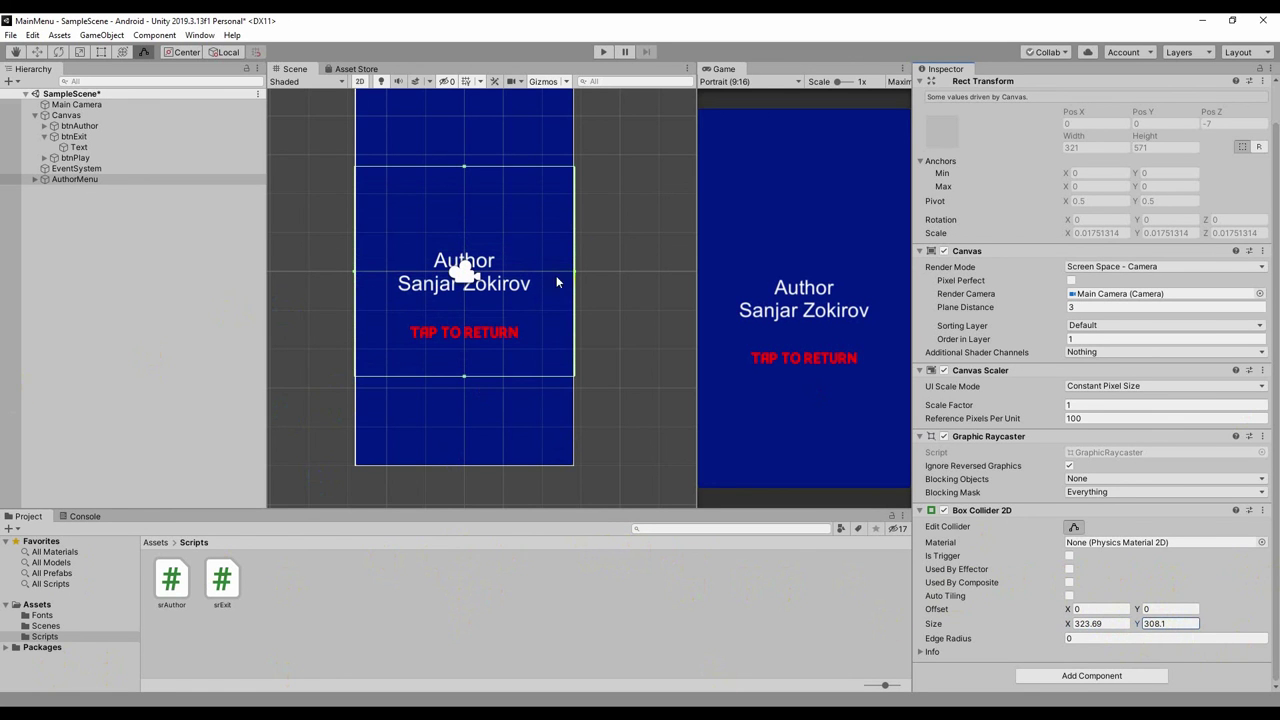
middle_drag(620, 232, 629, 254)
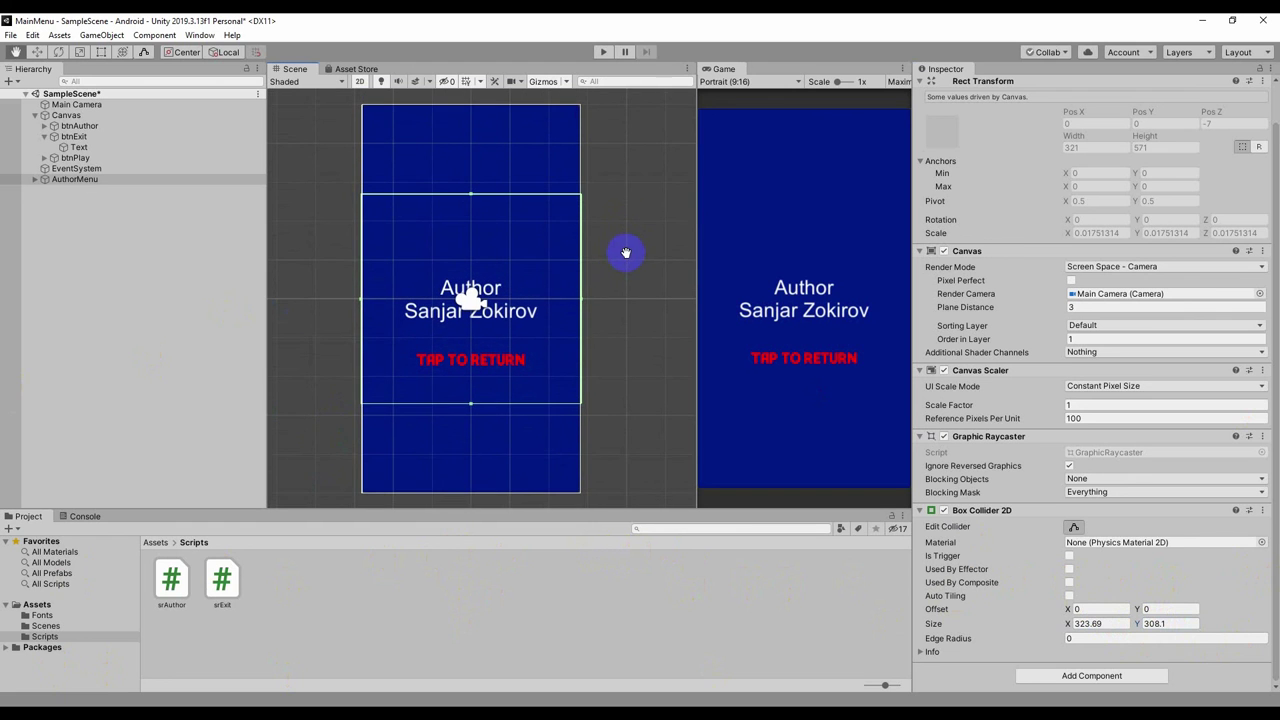
mouse_move(1137, 623)
mouse_down()
mouse_move(215, 638)
mouse_move(507, 419)
mouse_move(372, 332)
mouse_move(666, 315)
mouse_up()
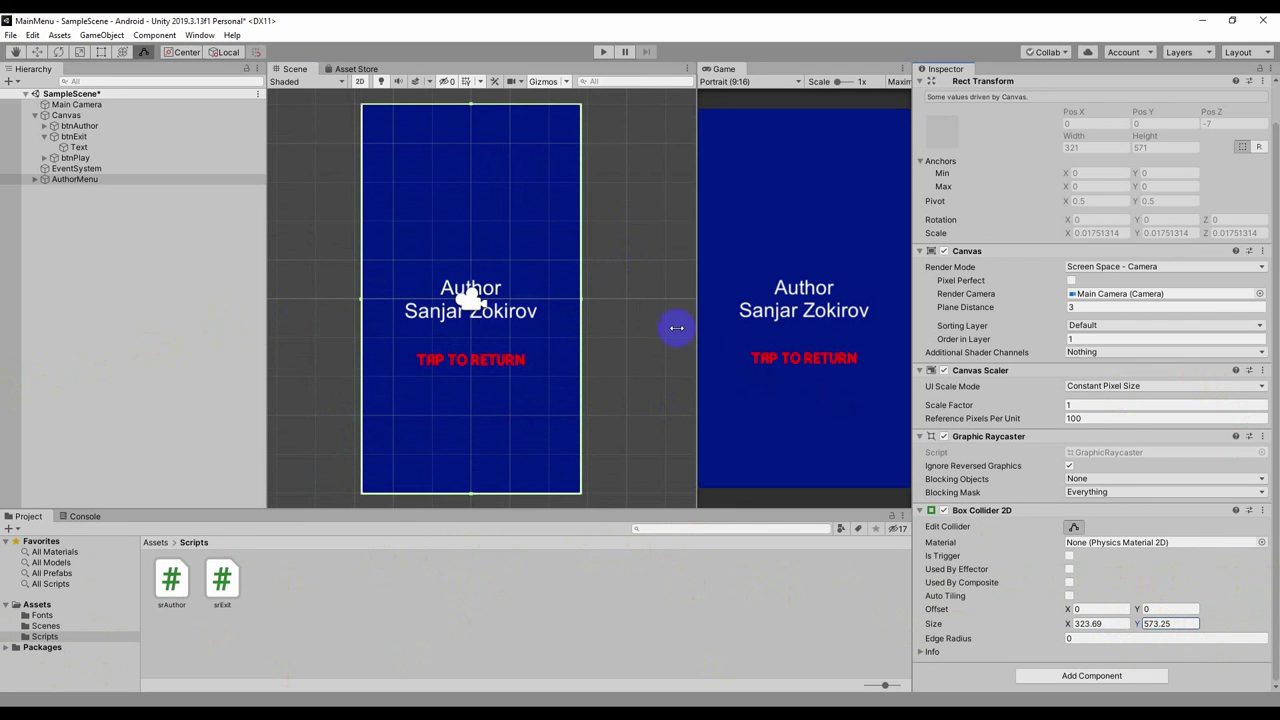
Enter the exact collider size: X 320, Y 575.
click(1085, 623)
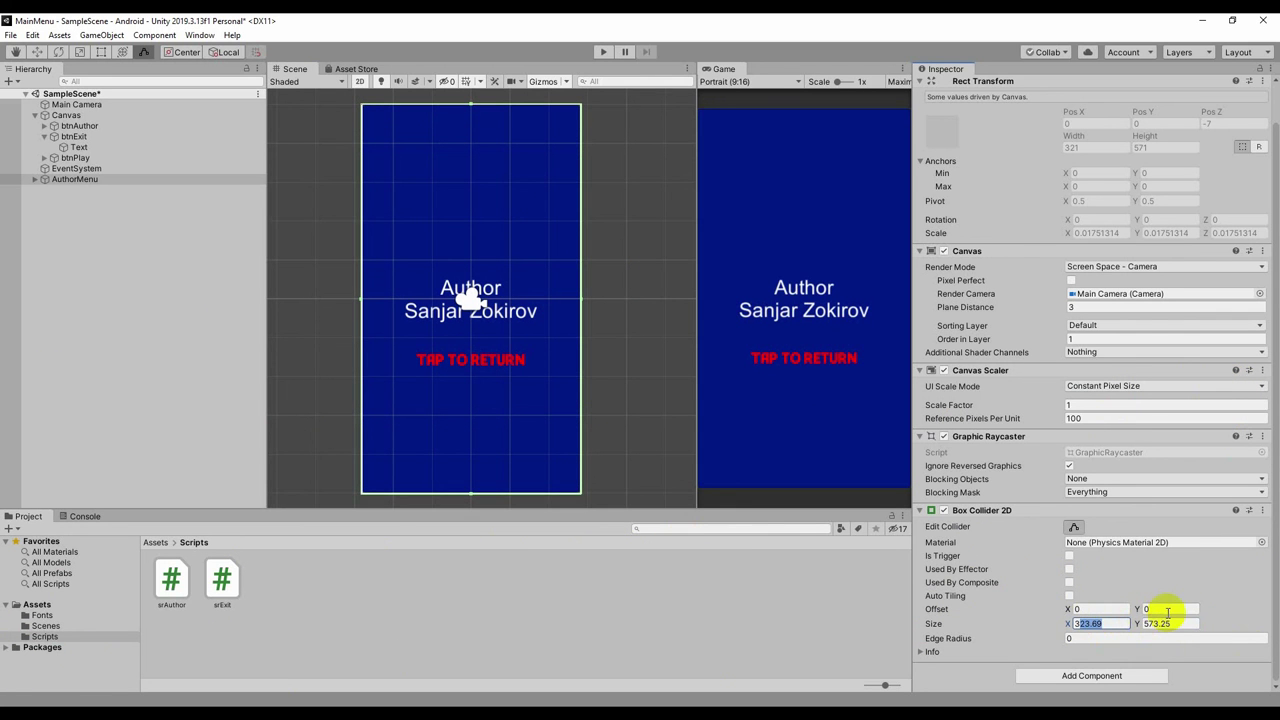
text(330)
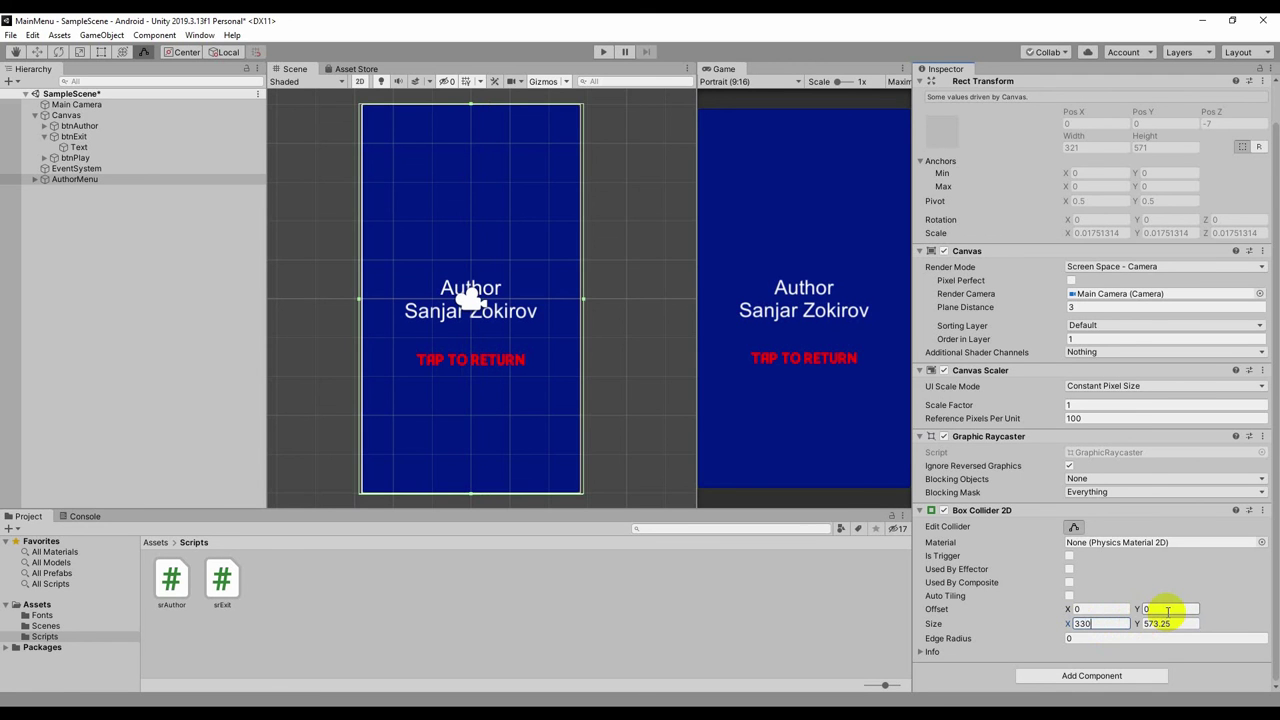
key(BackSpace)
key(BackSpace)
text(20)
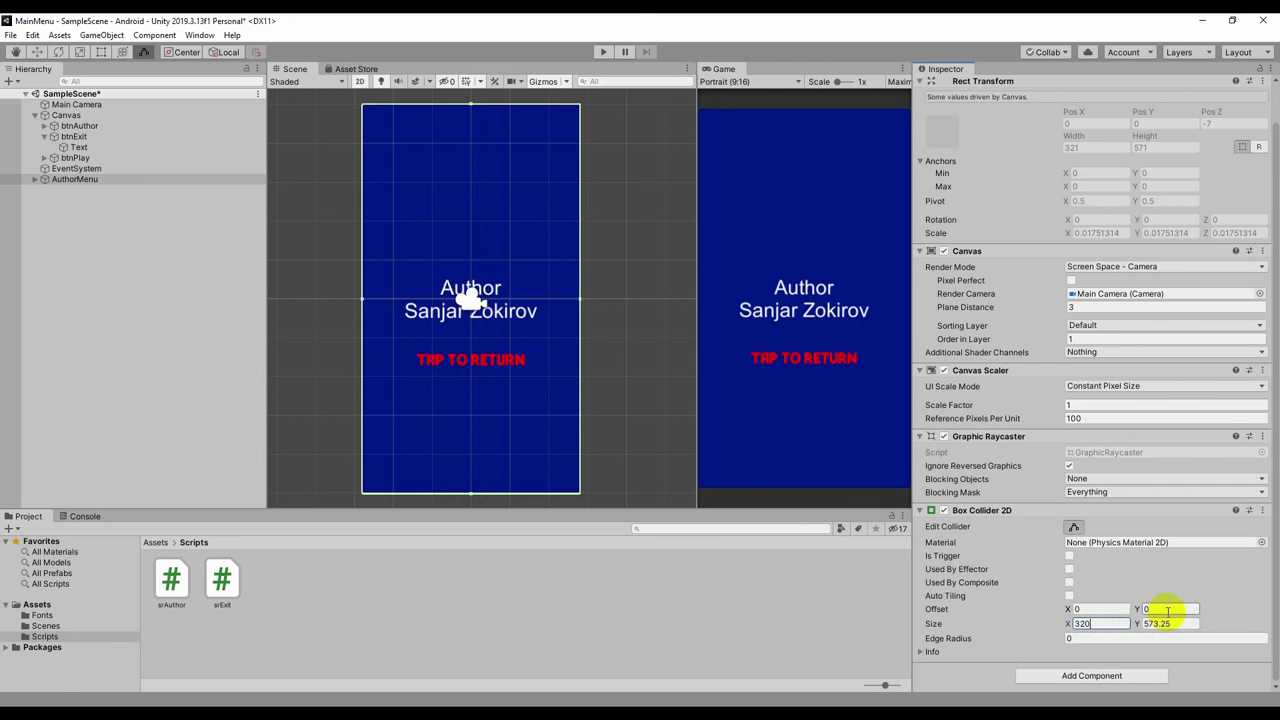
key(Tab)
text(575)
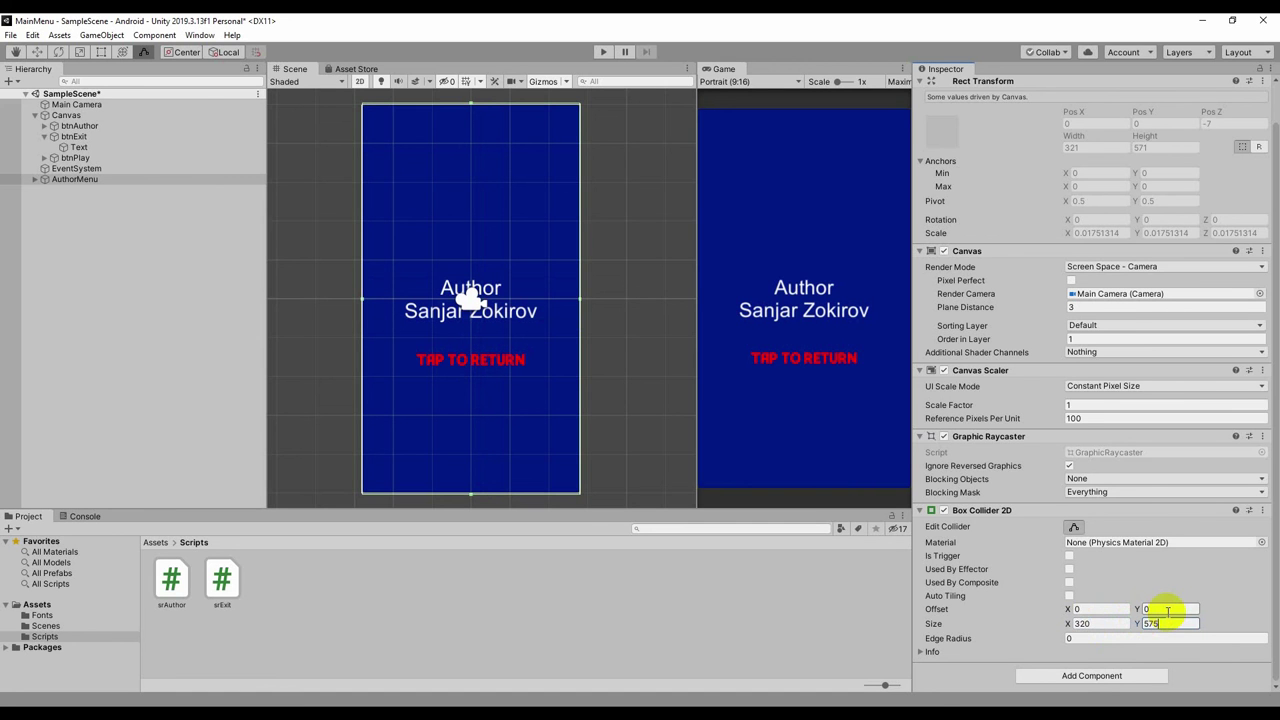
Attach the srAuthor script to the AuthorMenu object.
click(615, 265)
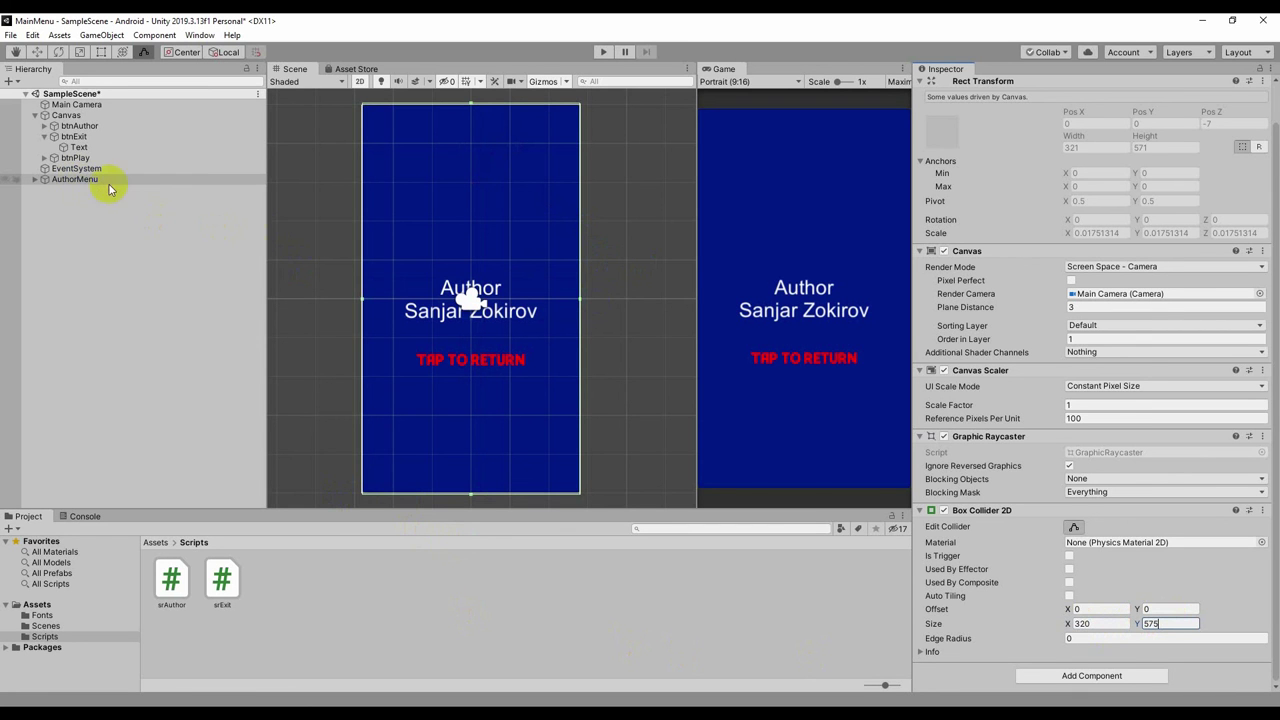
click(341, 229)
click(646, 381)
click(90, 184)
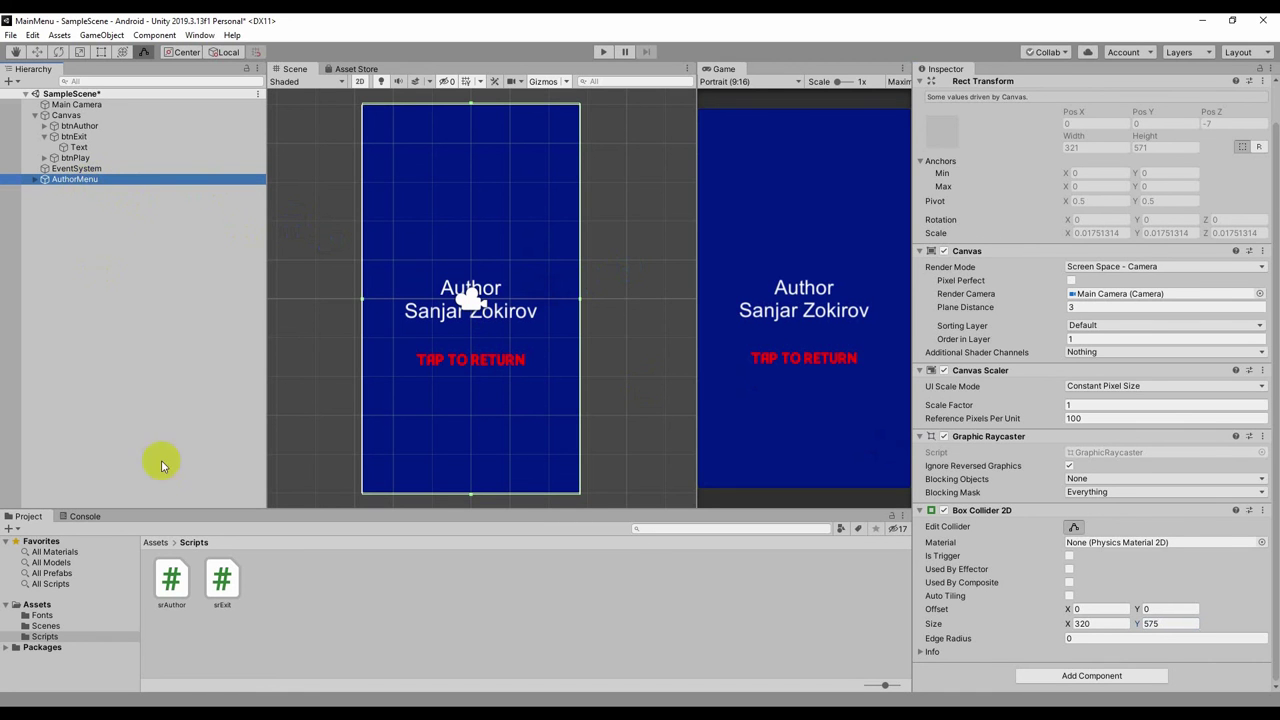
mouse_move(173, 588)
mouse_down()
mouse_move(183, 617)
mouse_move(73, 179)
mouse_up()
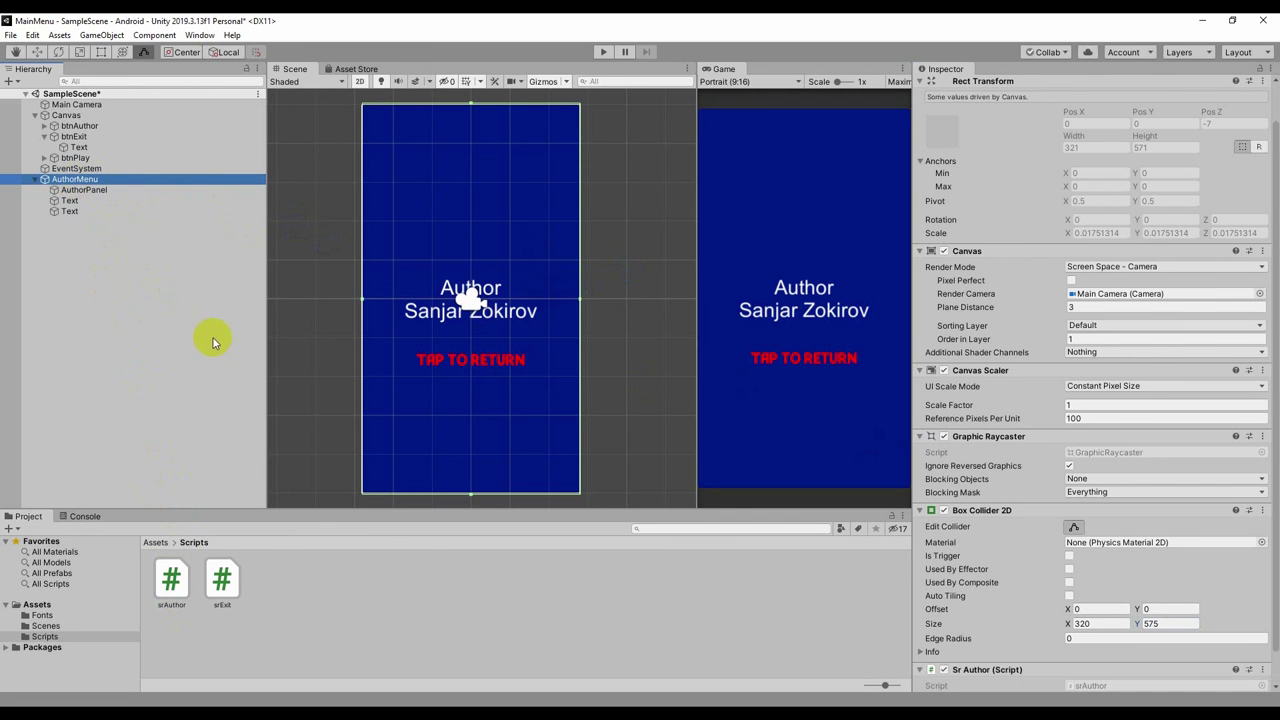
In srAuthor.cs, replace the Start and Exit methods with an empty void OnMouseDown(){}.
double_click(171, 580)
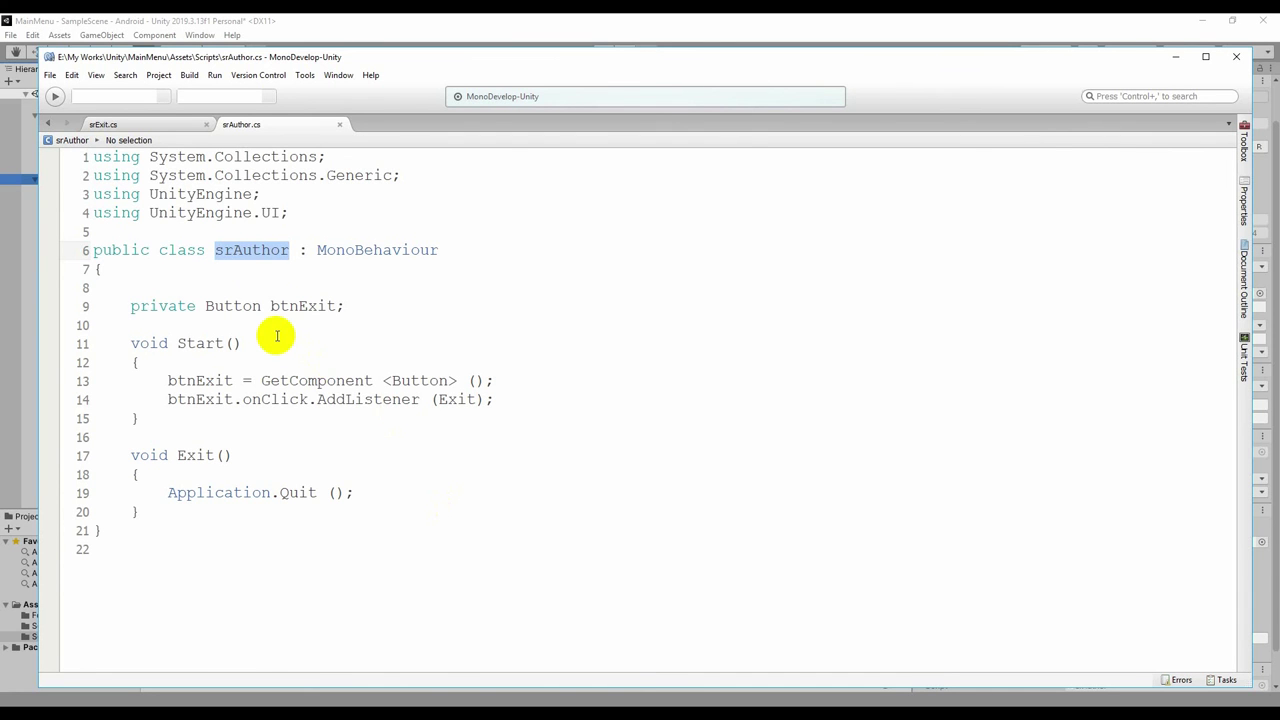
click(232, 306)
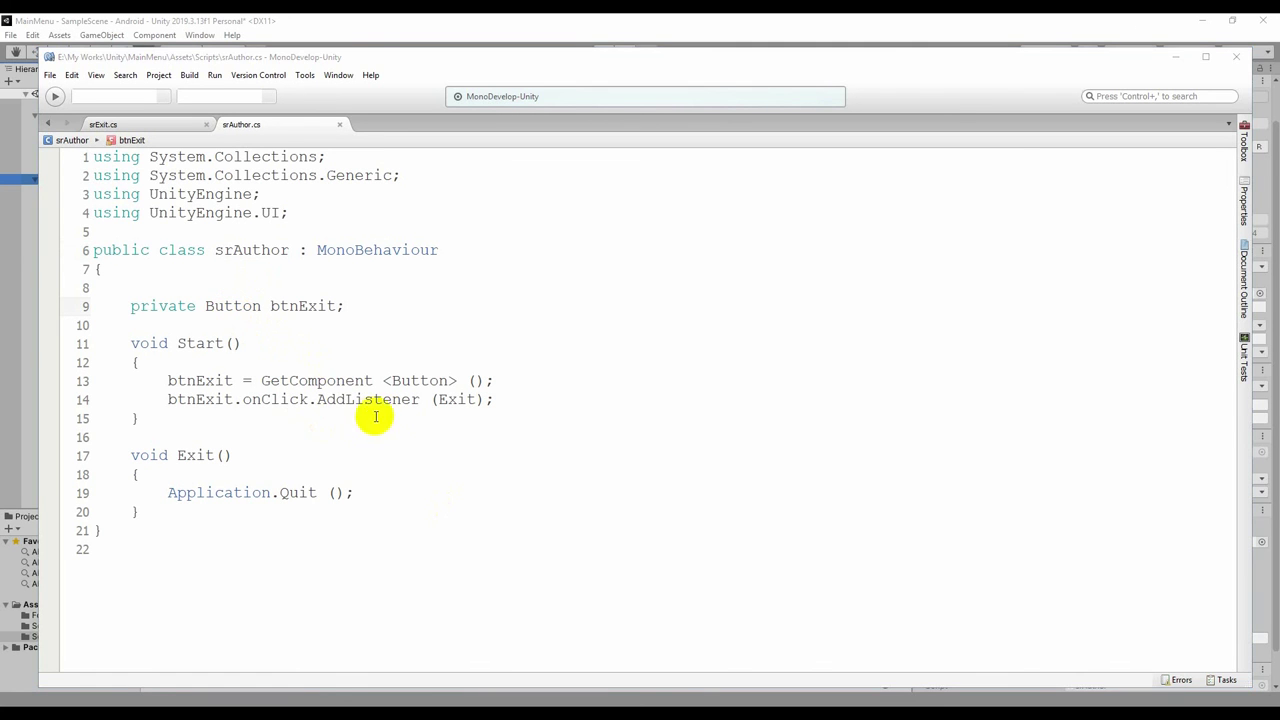
mouse_move(130, 343)
mouse_down()
mouse_move(221, 494)
mouse_move(255, 517)
mouse_up()
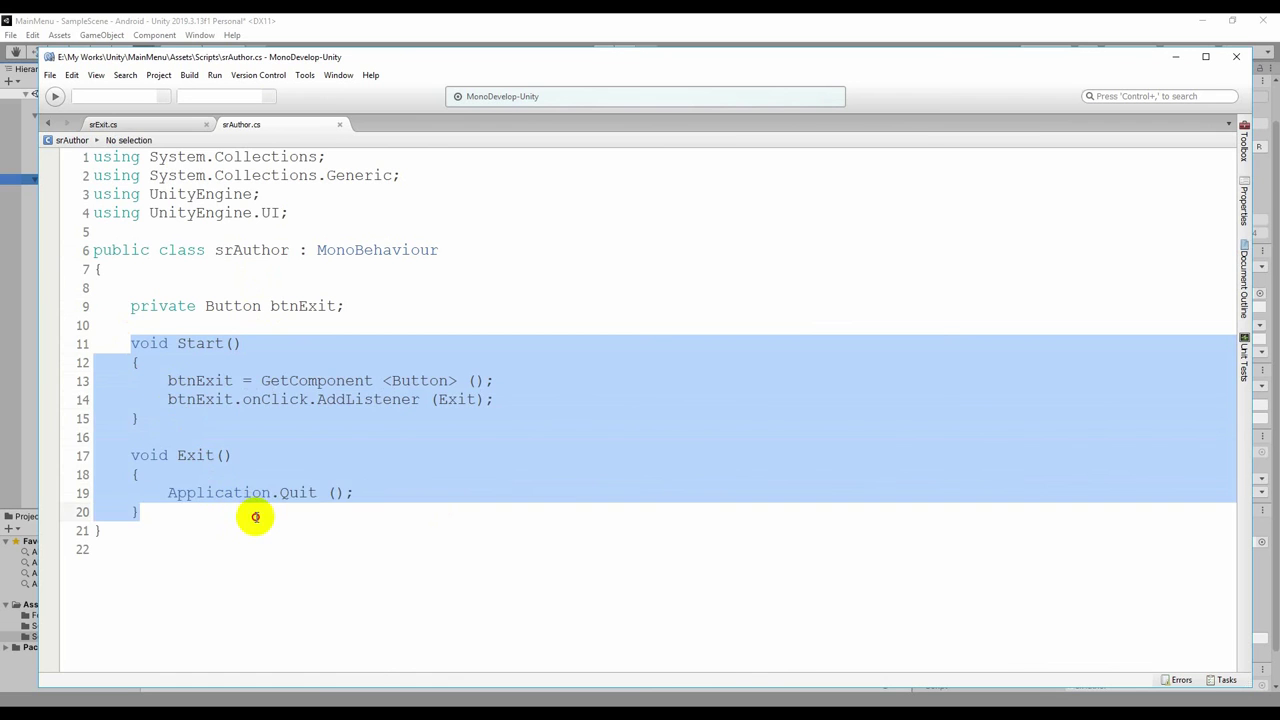
key(Delete)
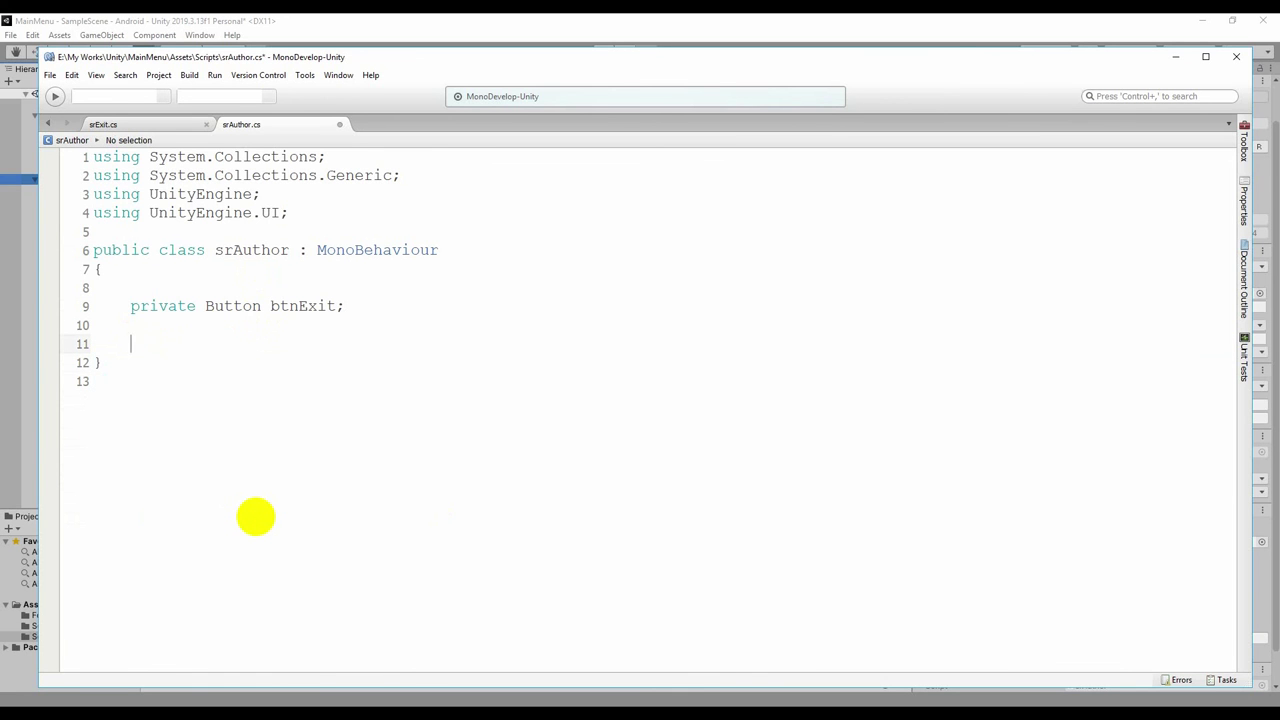
text(void)
text( OnMou)
text(seD)
text(own)
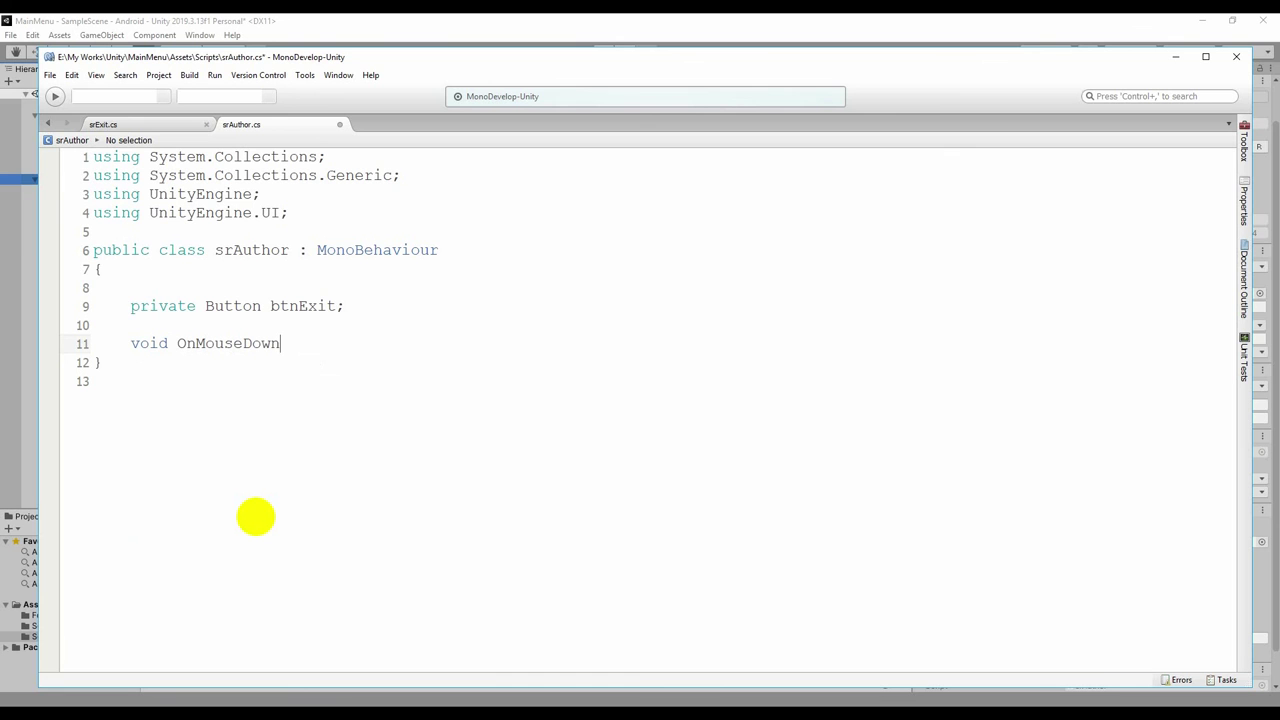
text(())
text({})
key(Return)
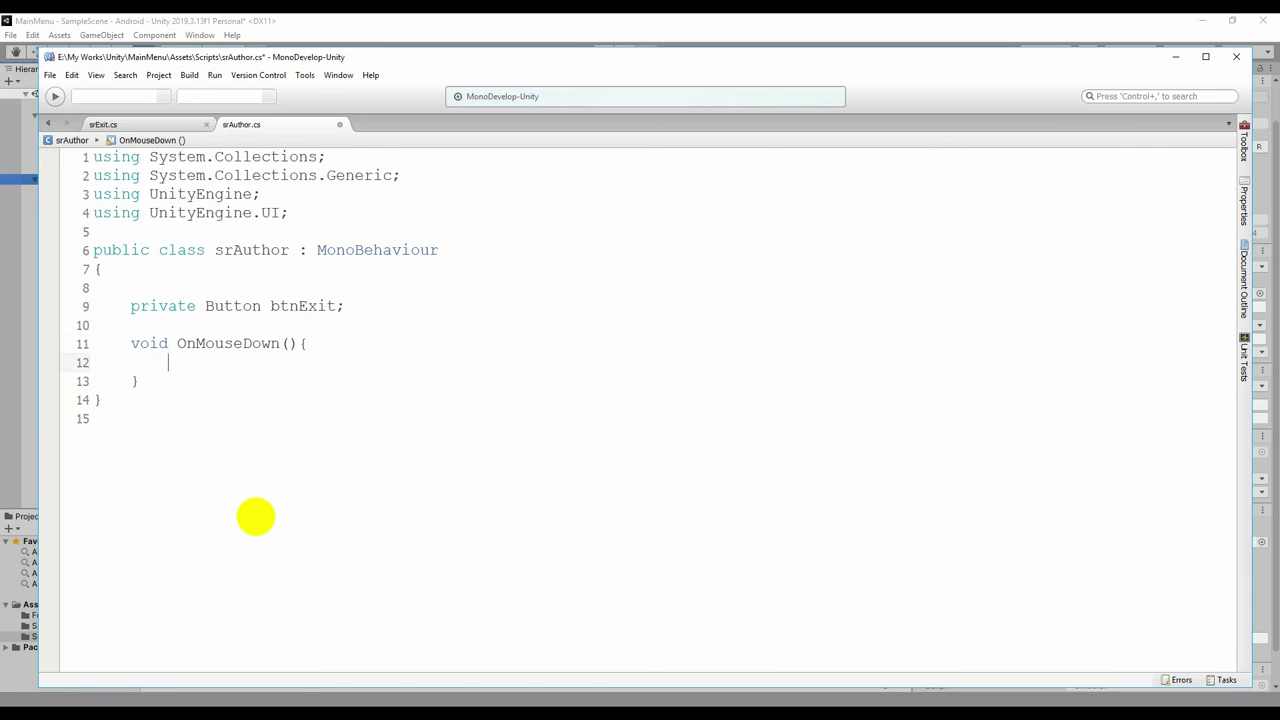
Change the btnExit field's access modifier from private to public.
key(Up)
key(Up)
key(Up)
key(ctrl+shift+Right)
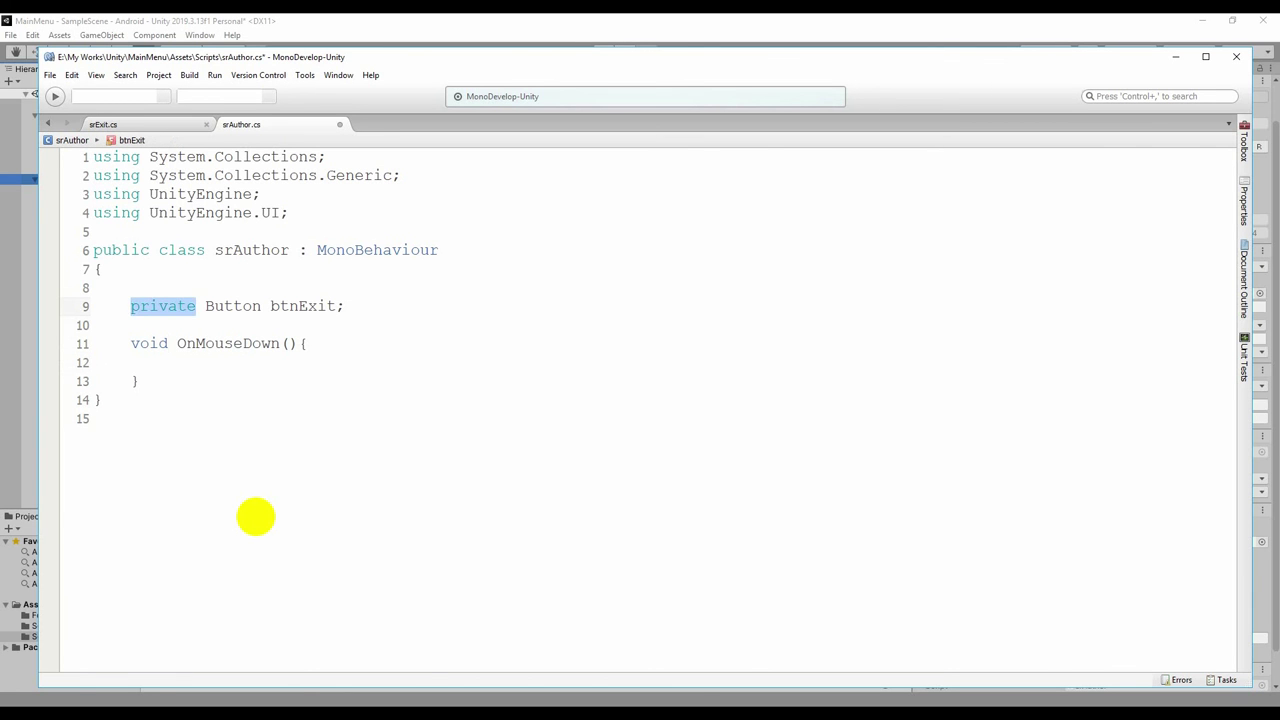
text(pub)
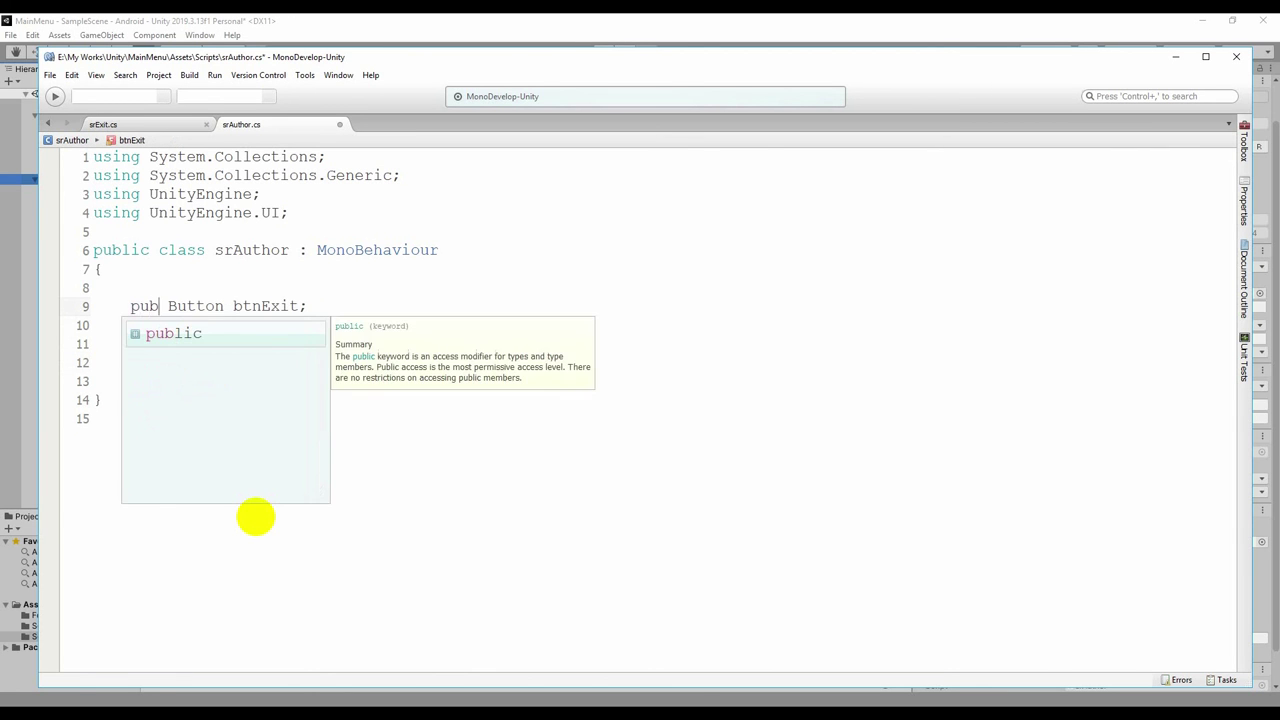
key(Return)
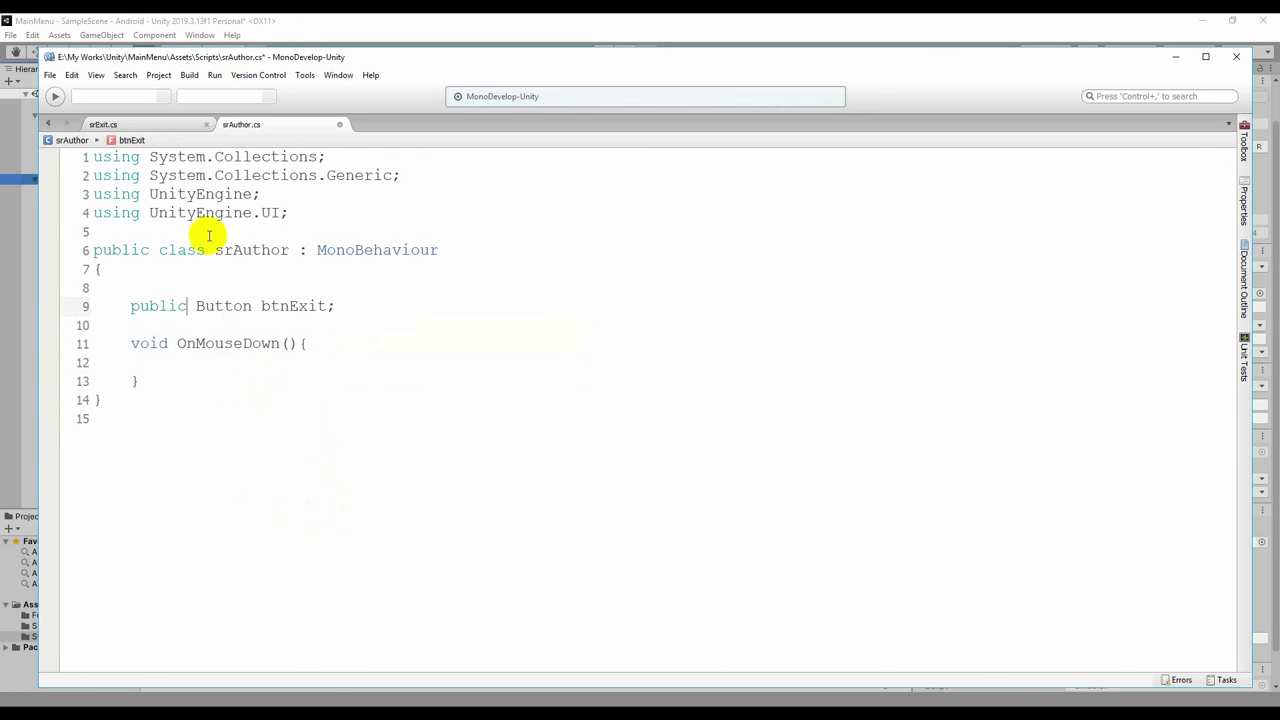
click(160, 125)
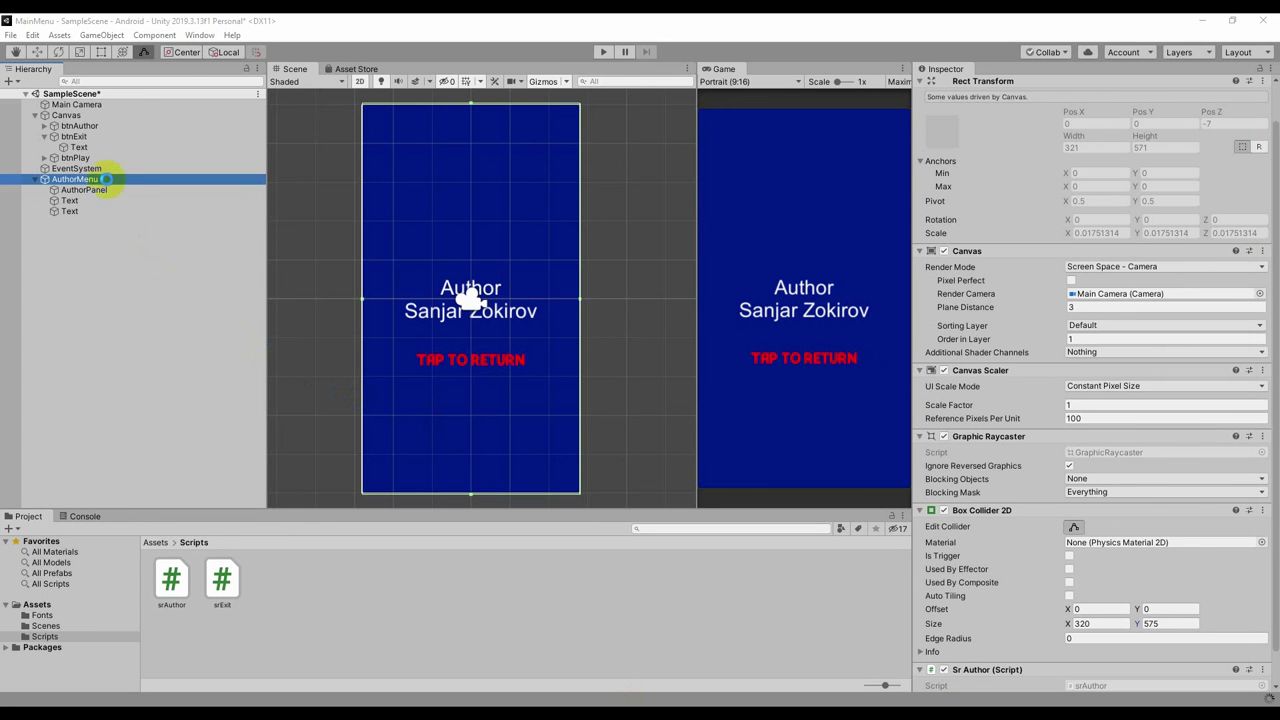
Check the btnExit and AuthorMenu objects' components, then open srExit.cs in MonoDevelop.
click(74, 136)
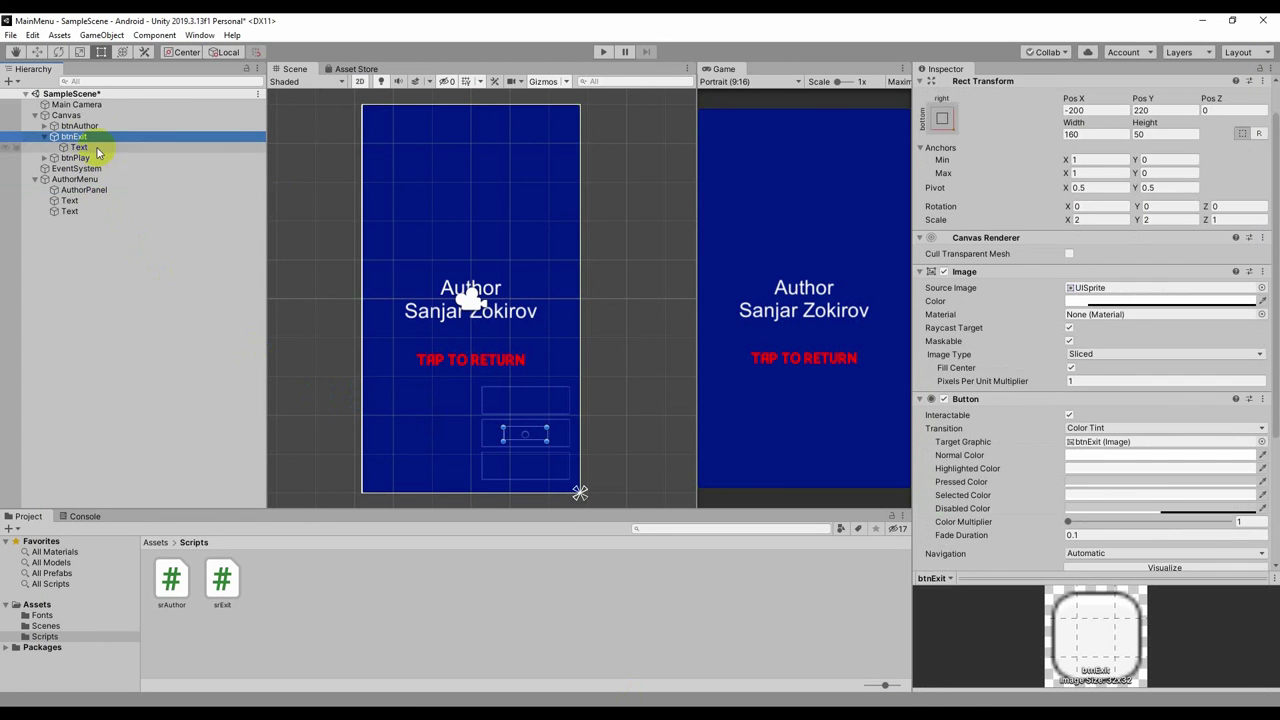
drag(749, 349, 1003, 492)
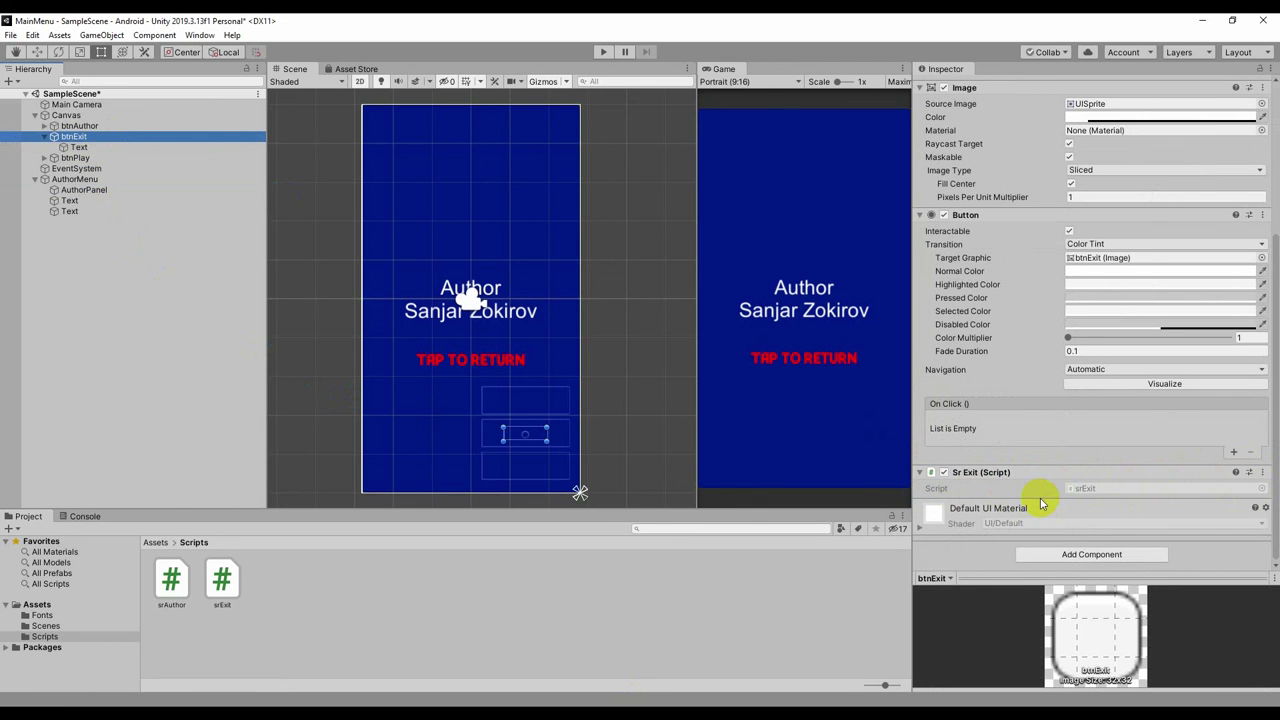
click(78, 179)
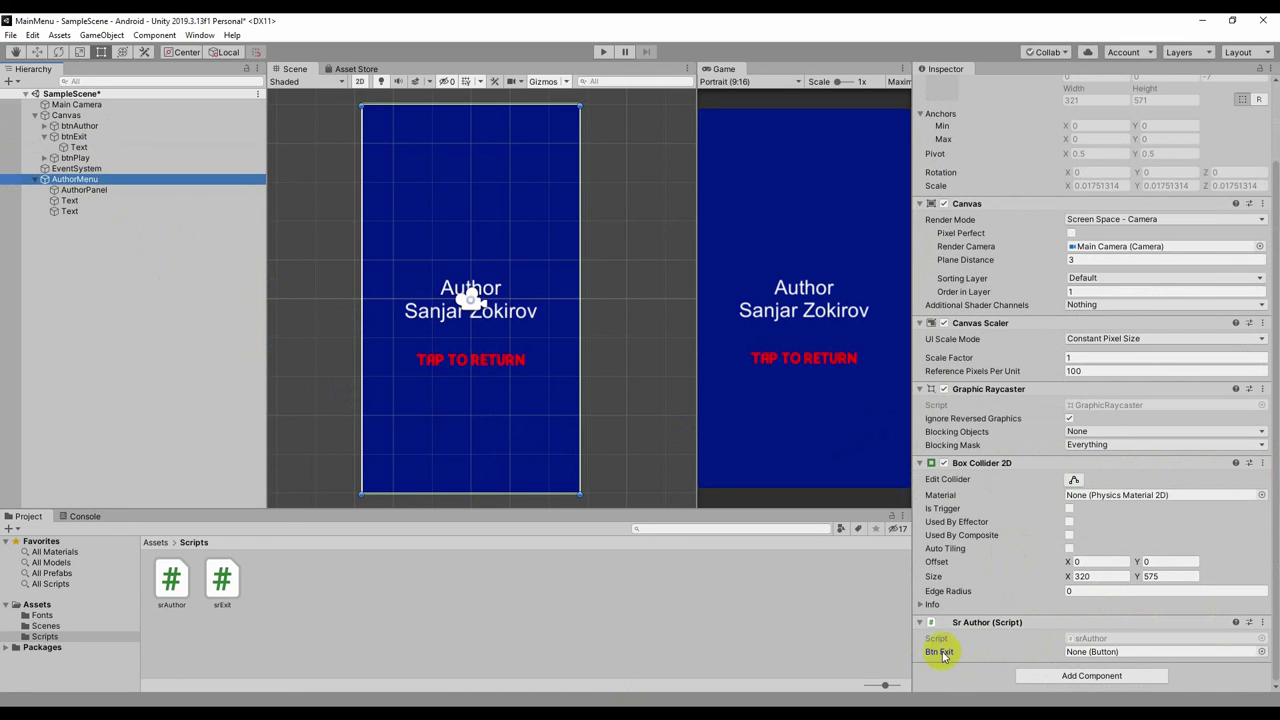
double_click(222, 580)
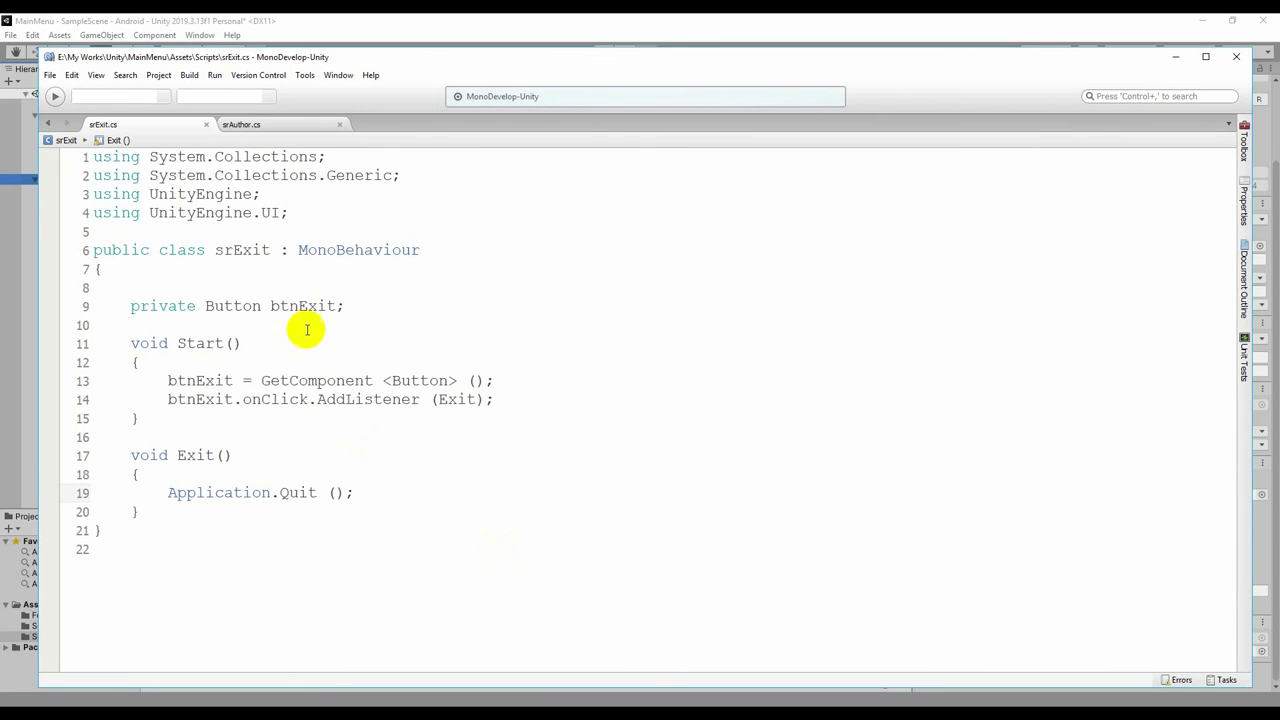
Try renaming the btnExit field on line 9 of srExit.cs to a ReturnAuthor-style name, and save.
drag(298, 305, 336, 305)
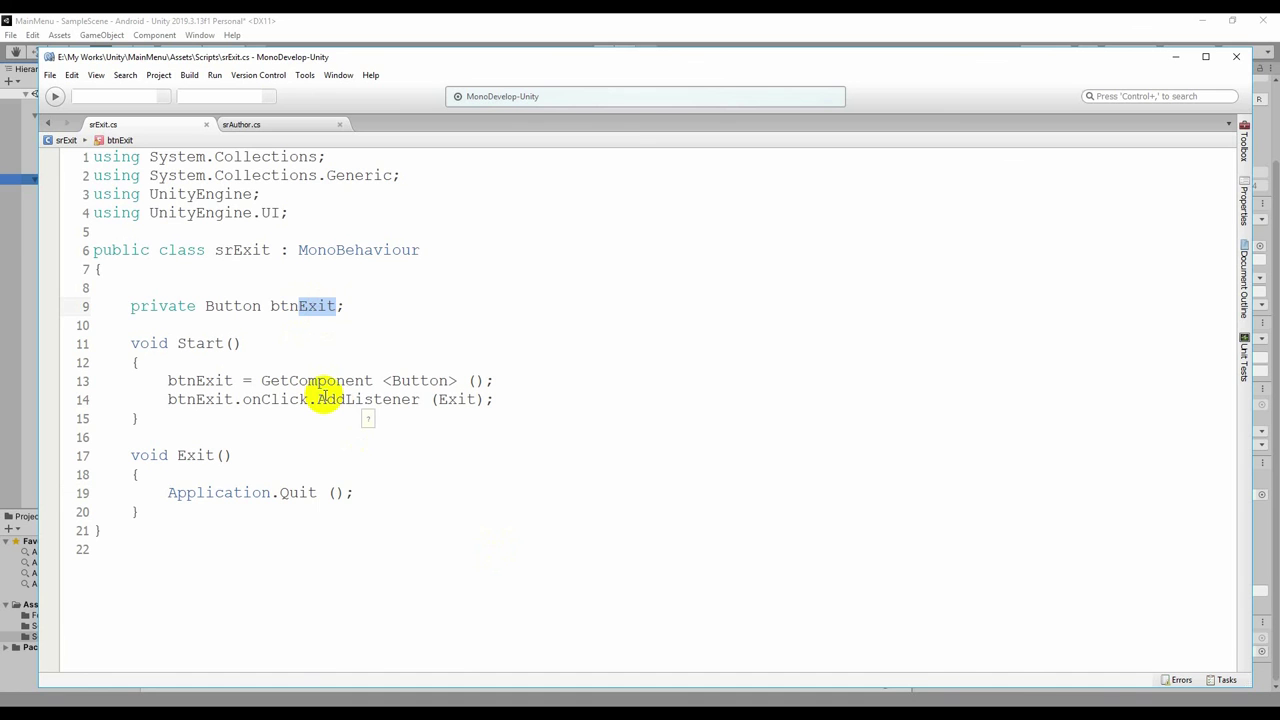
text(Au)
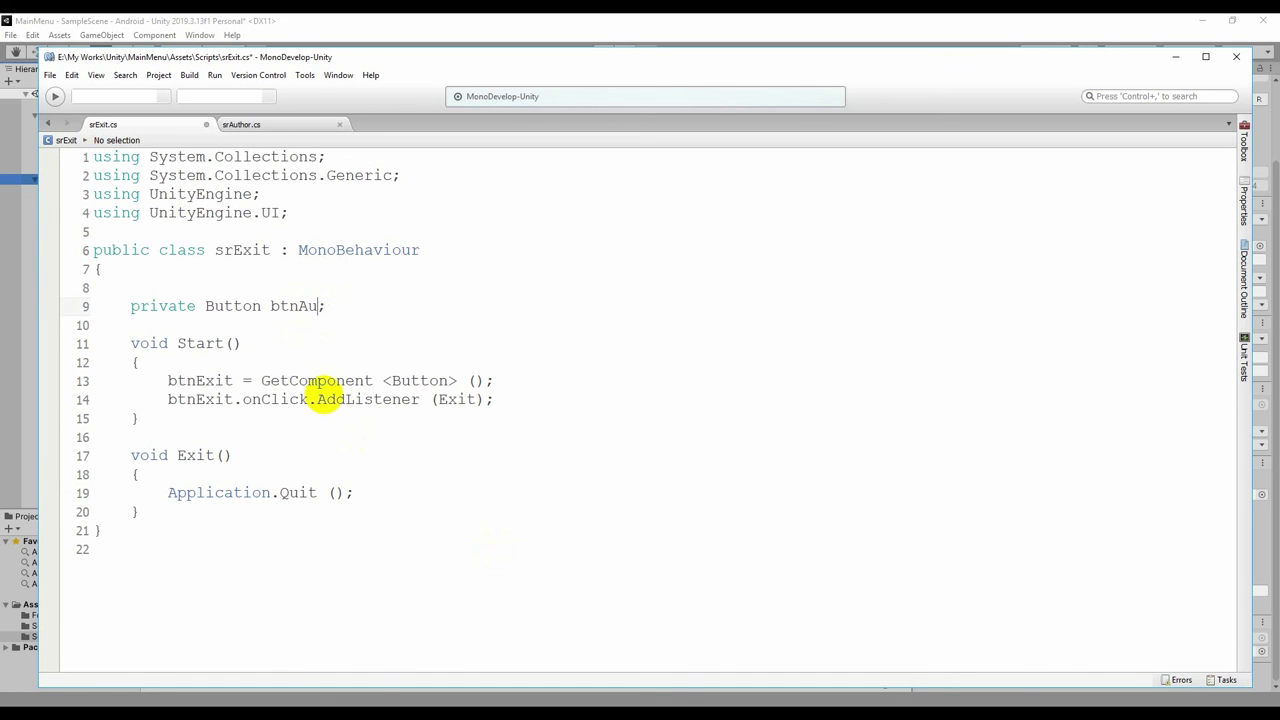
text(thor)
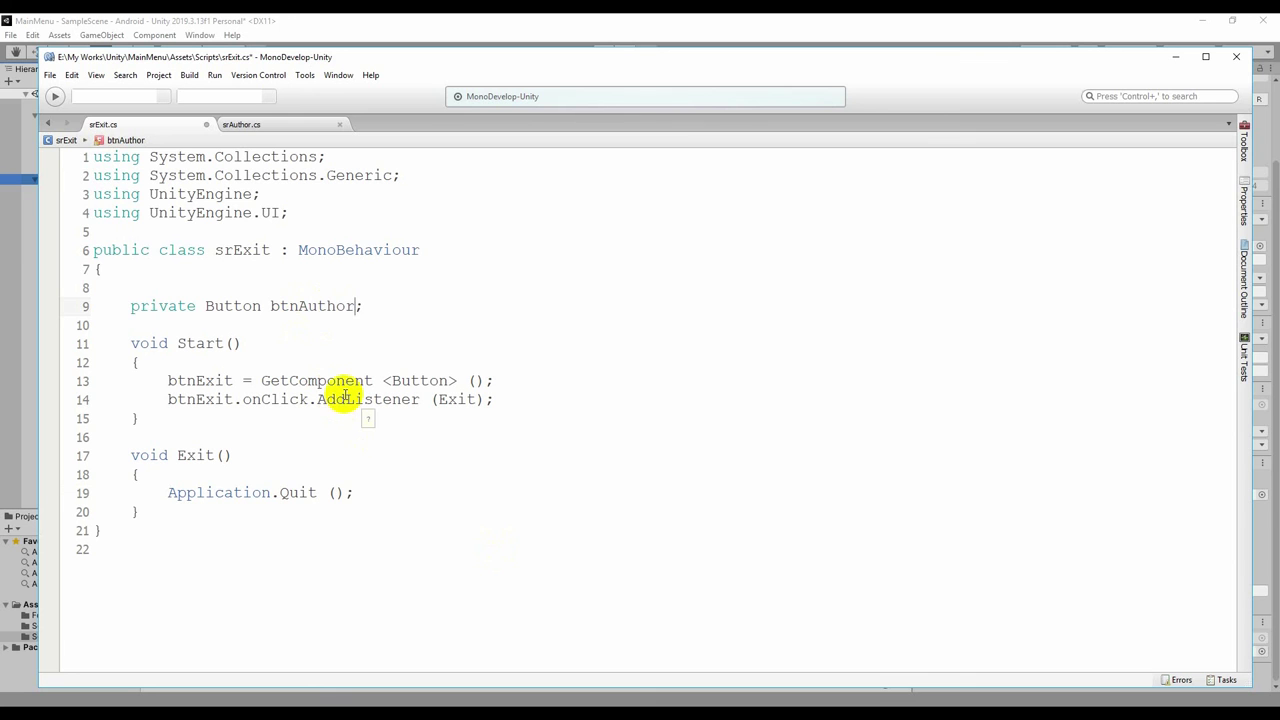
key(ctrl+shift+Left)
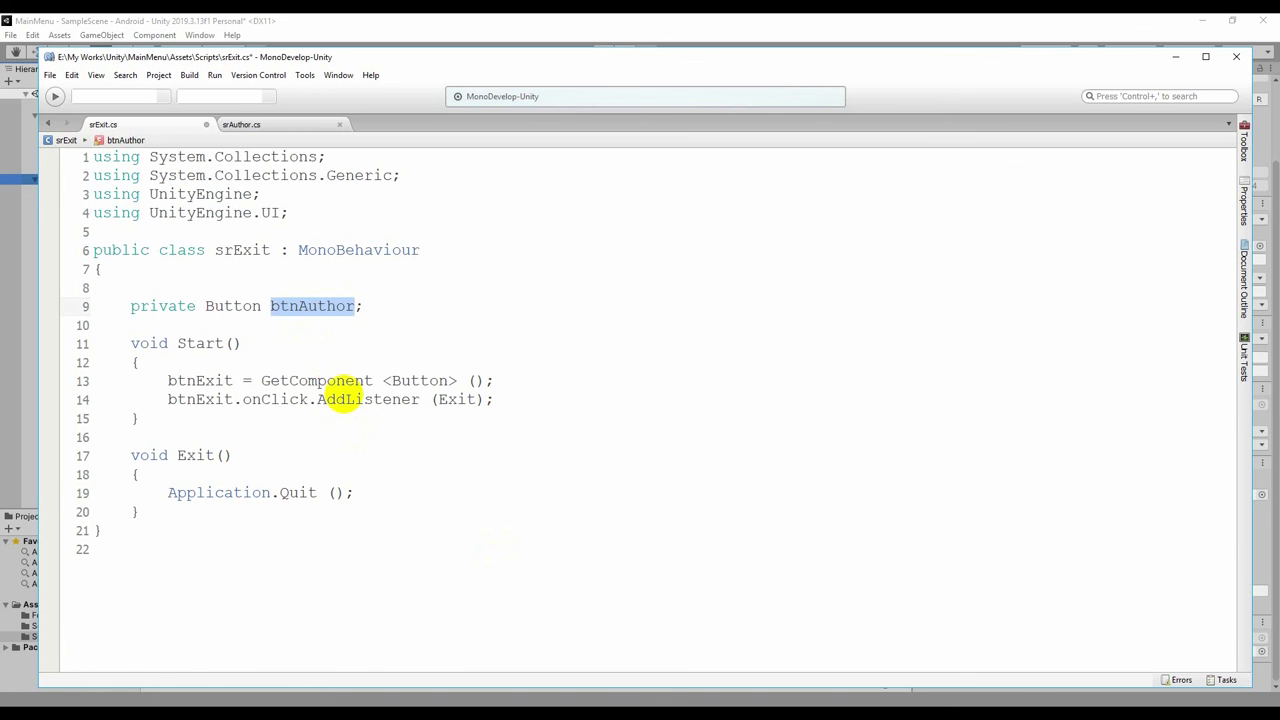
text(Ret)
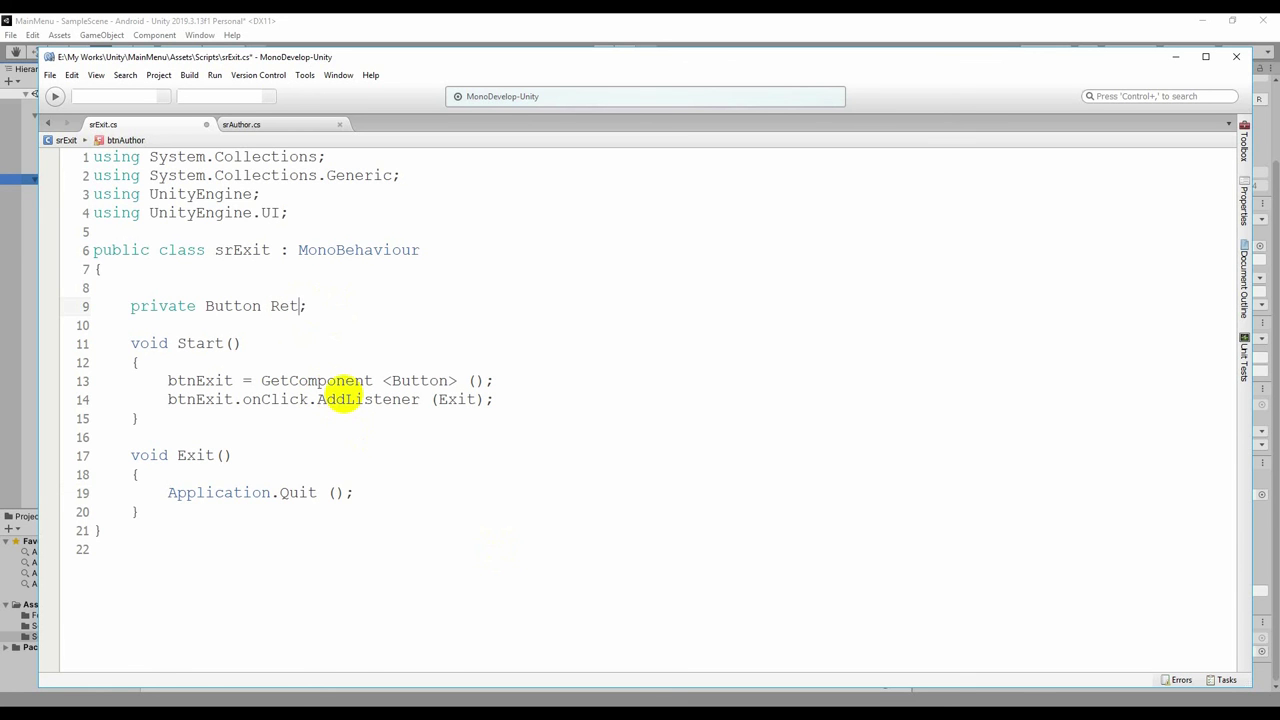
text(ur)
key(BackSpace)
key(BackSpace)
text(u)
text(rn)
text(Au)
text(thor)
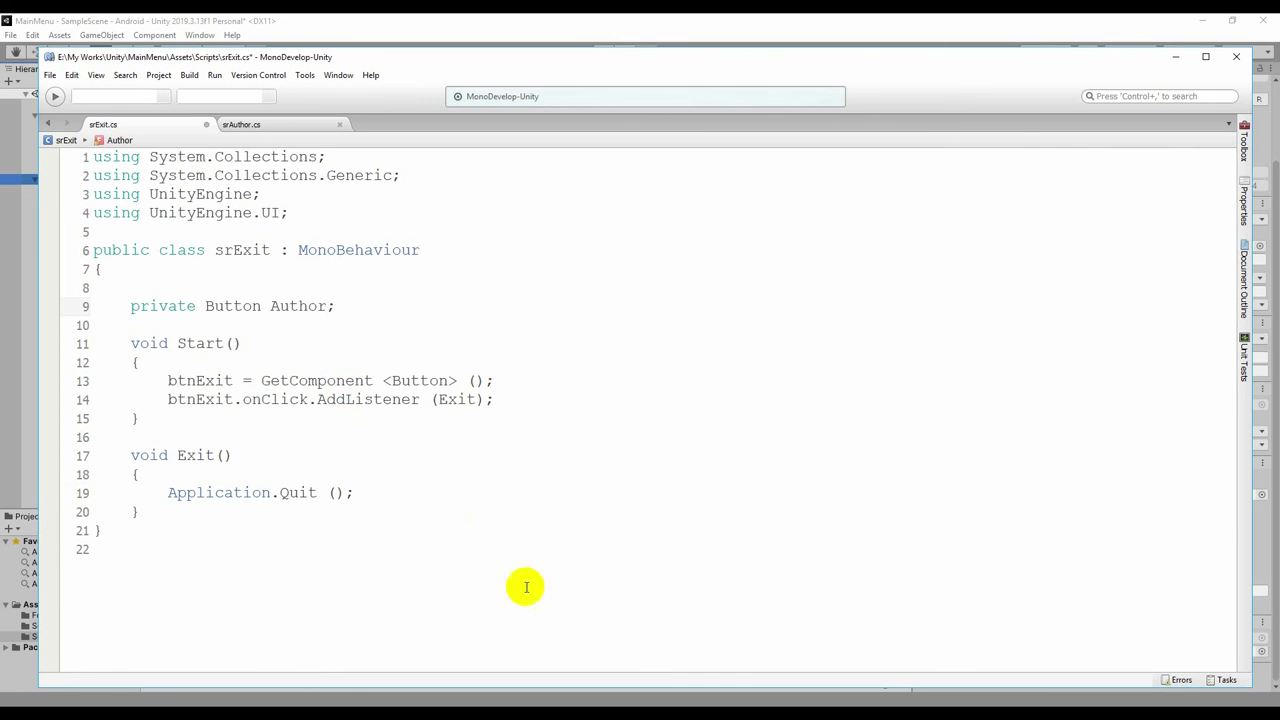
key(ctrl+s)
key(alt+Tab)
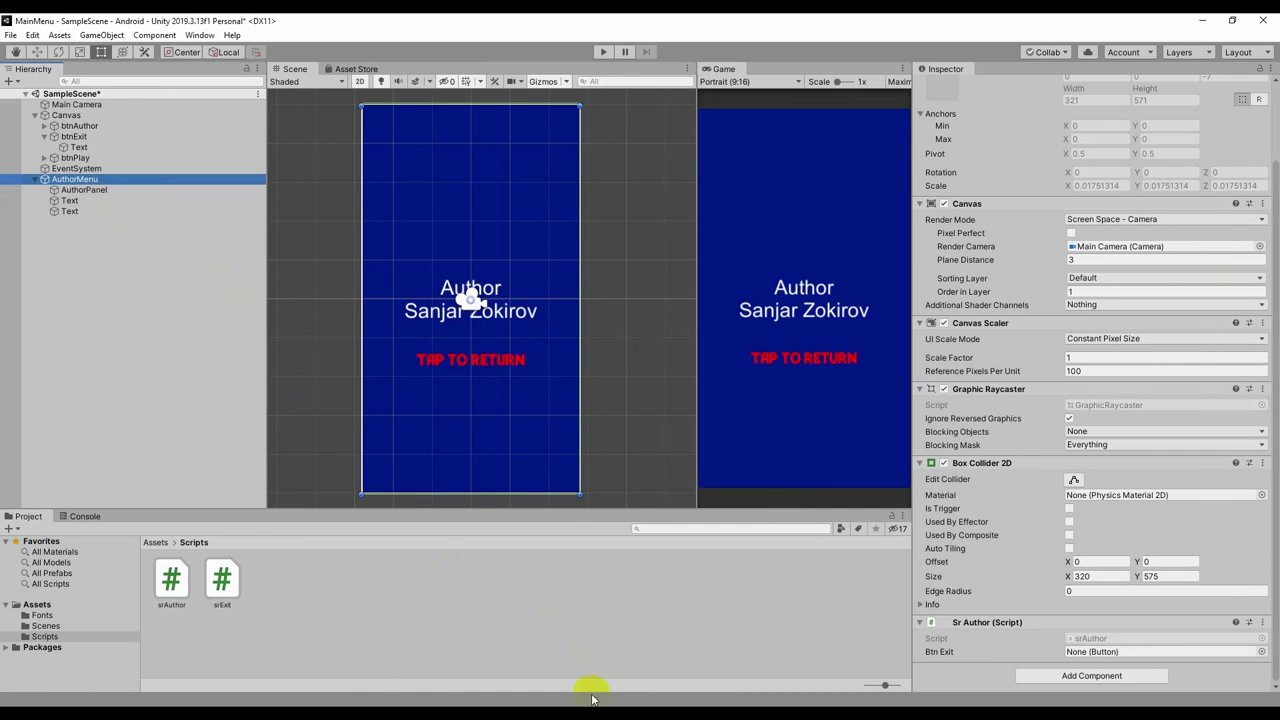
key(alt+Tab)
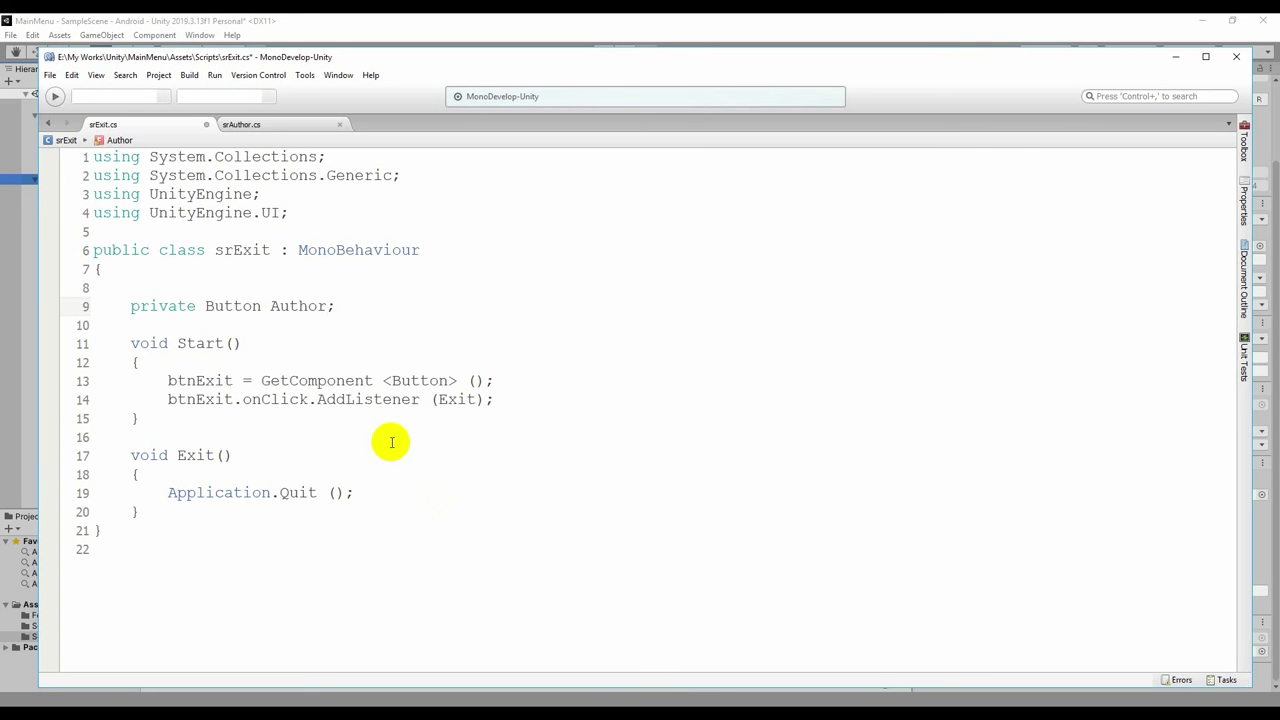
Experiment with turning line 9 into a GameObject AuthorMenu declaration.
text(Menu)
double_click(306, 305)
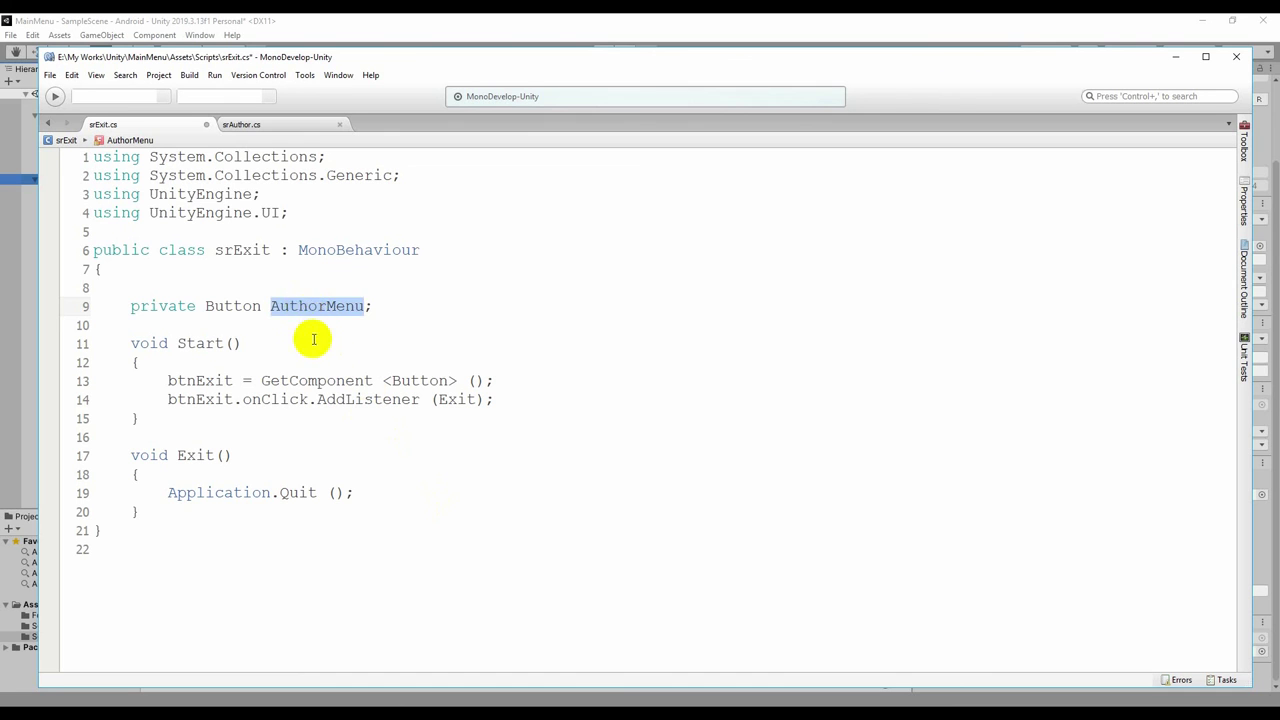
double_click(232, 306)
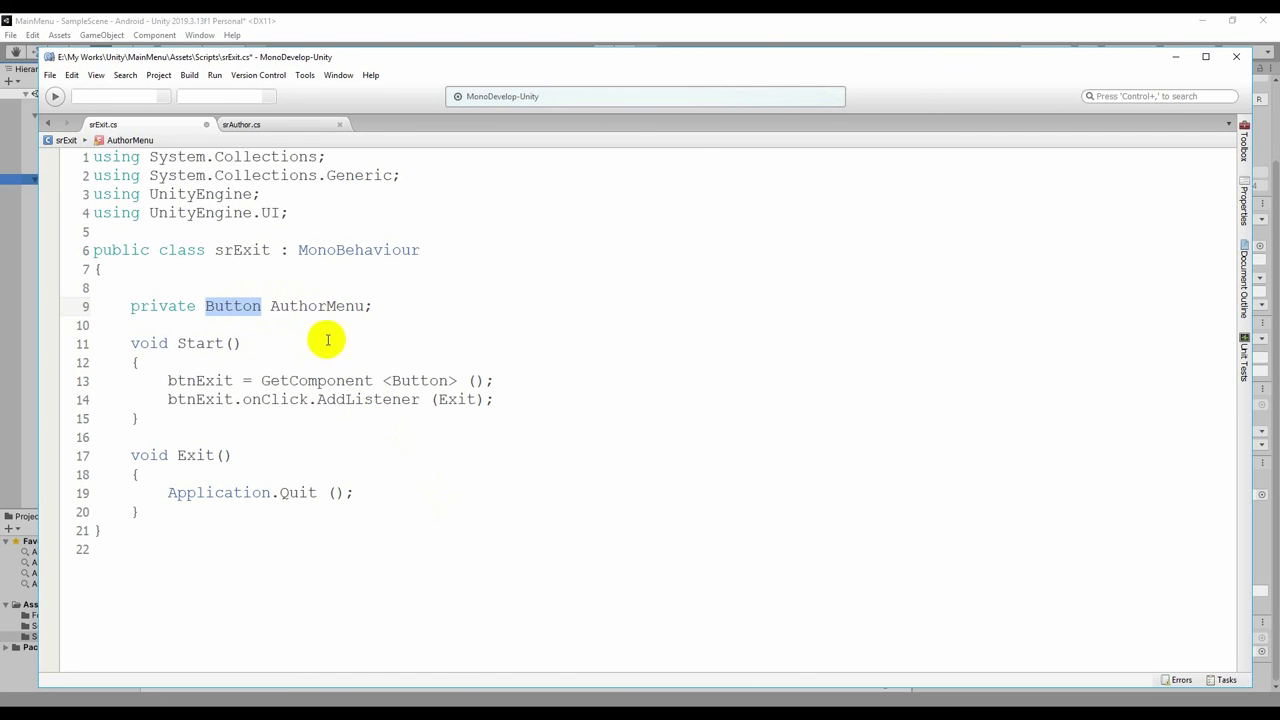
text(Ga)
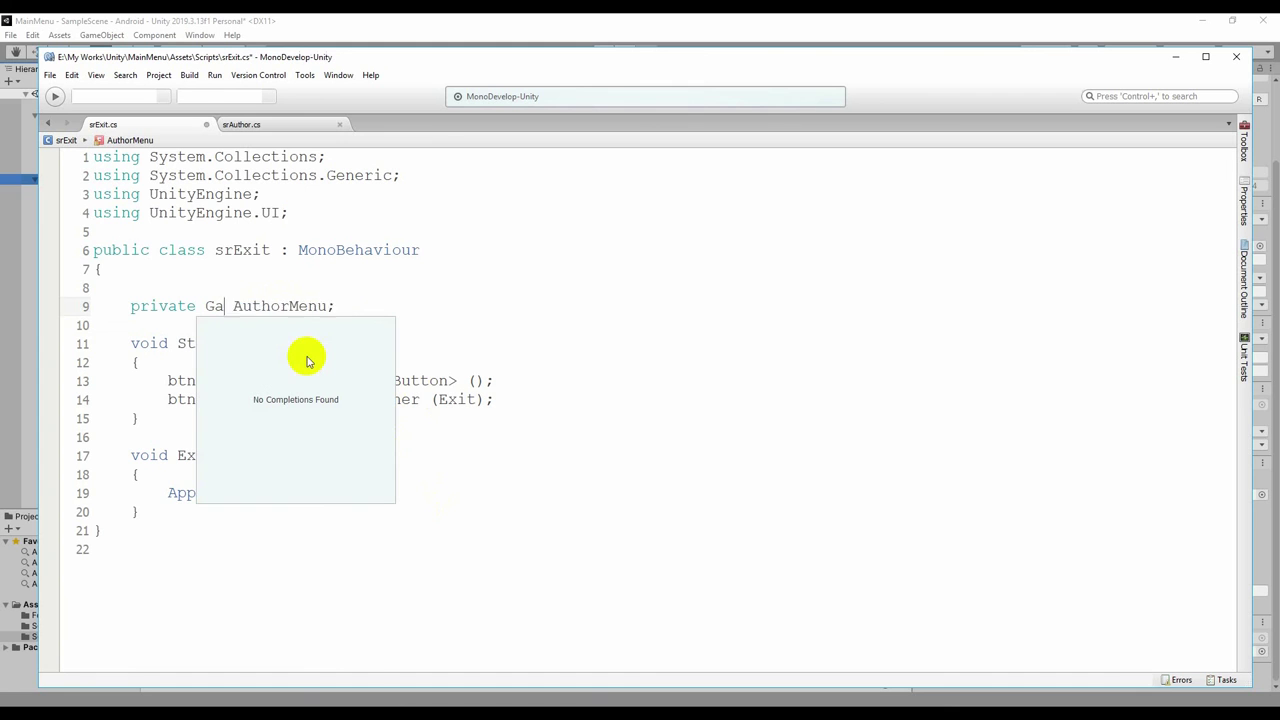
text(meO)
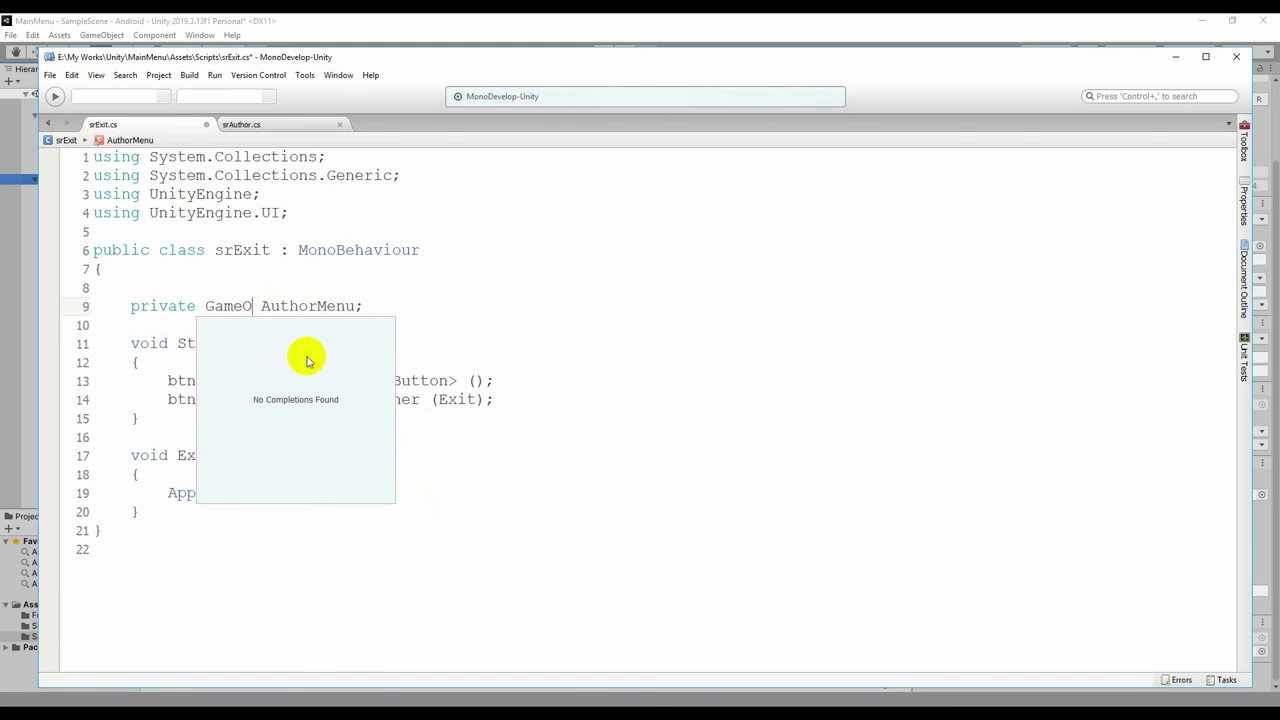
text(bject)
key(Left)
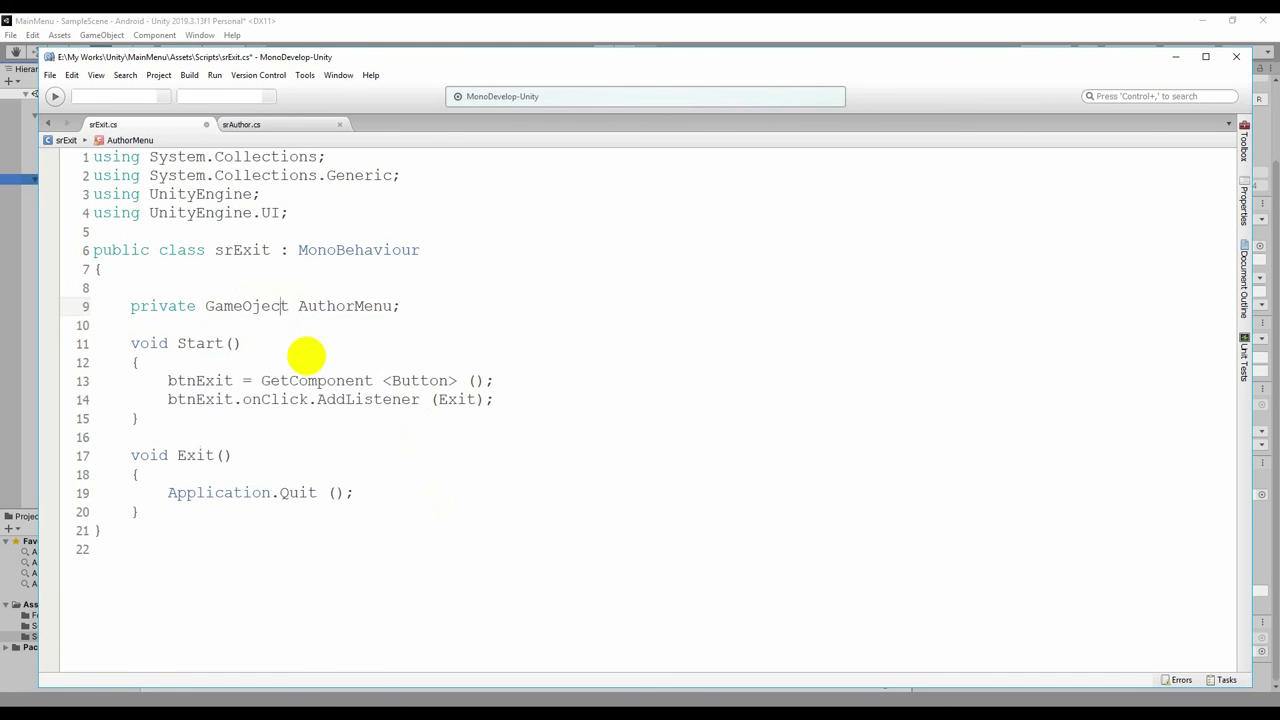
text(b)
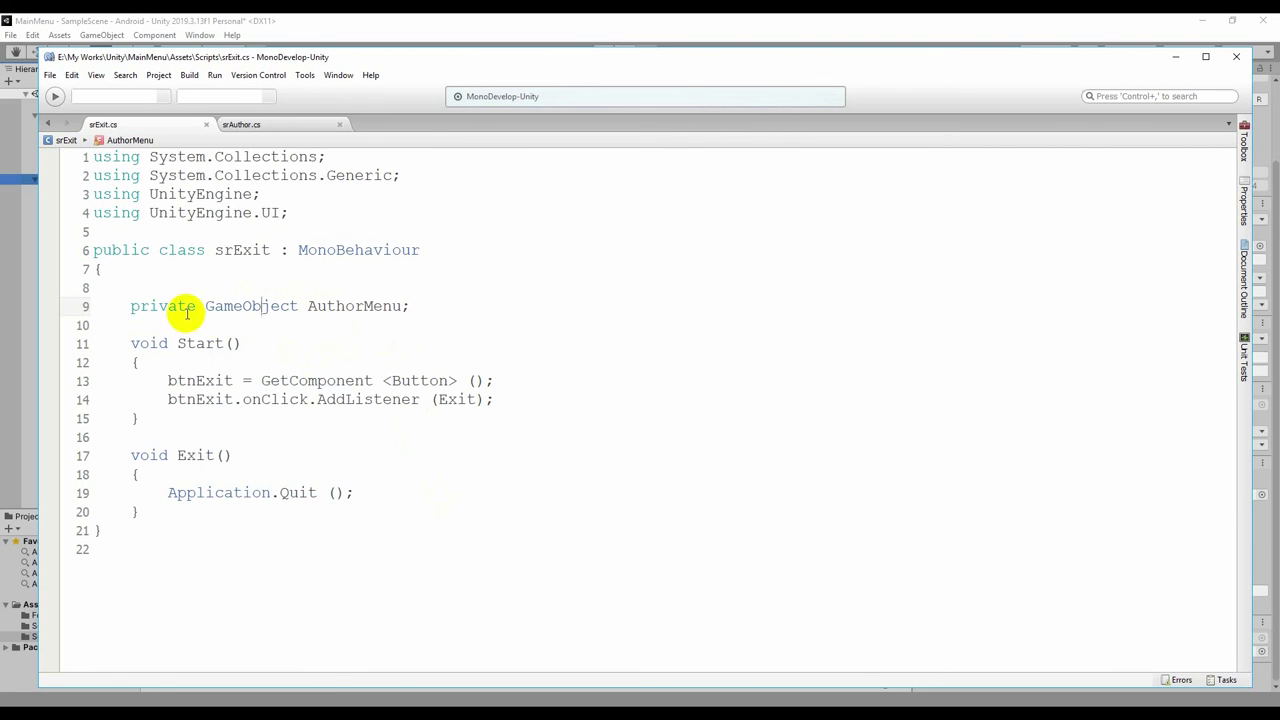
drag(207, 306, 298, 308)
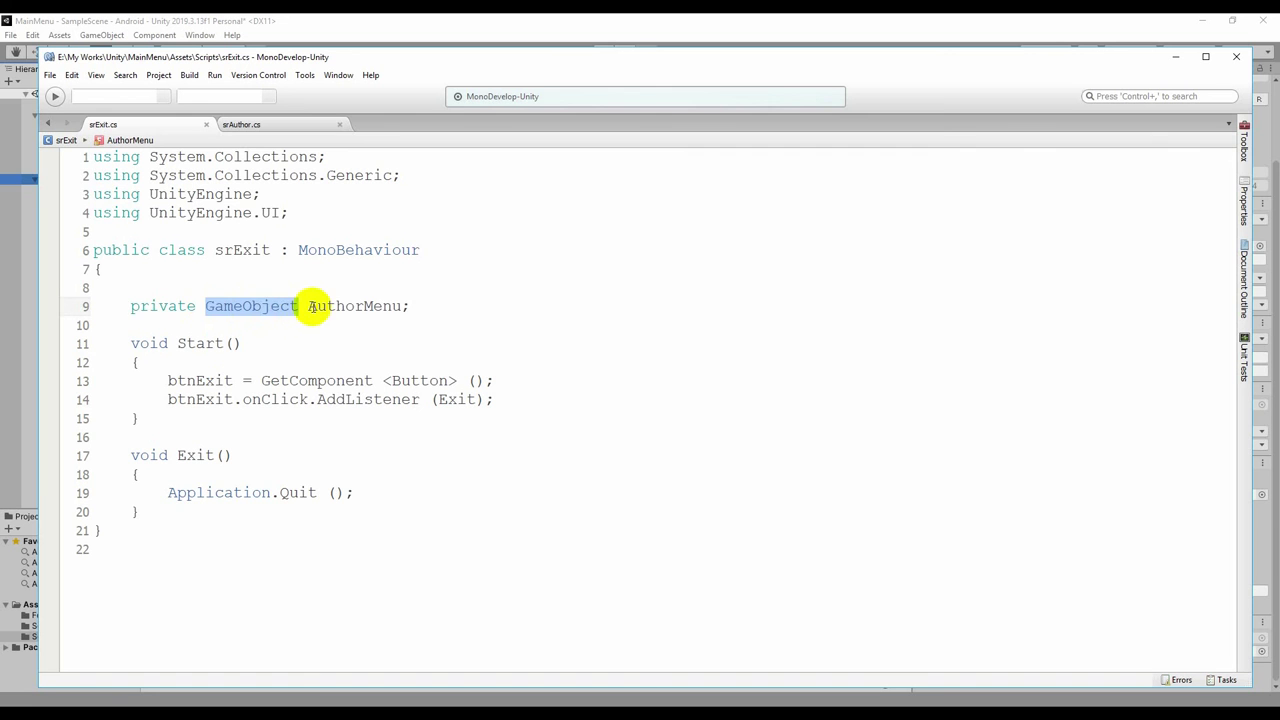
drag(308, 306, 400, 305)
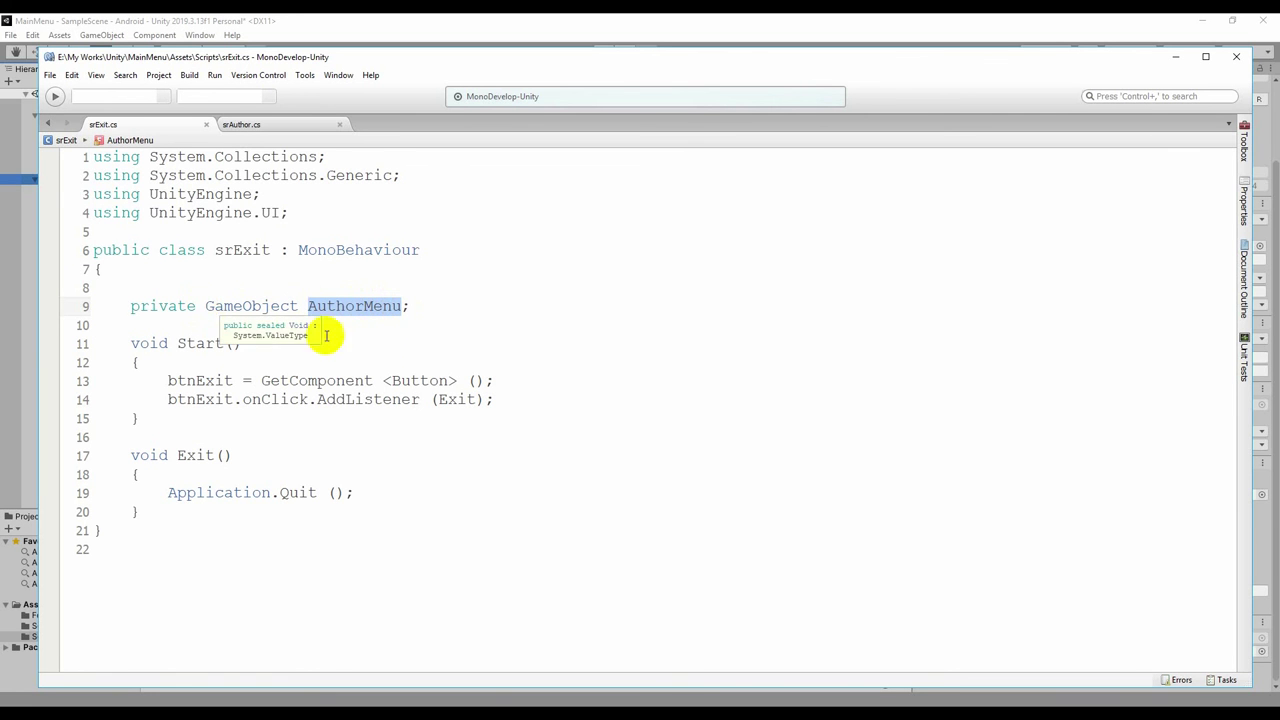
text(Button A)
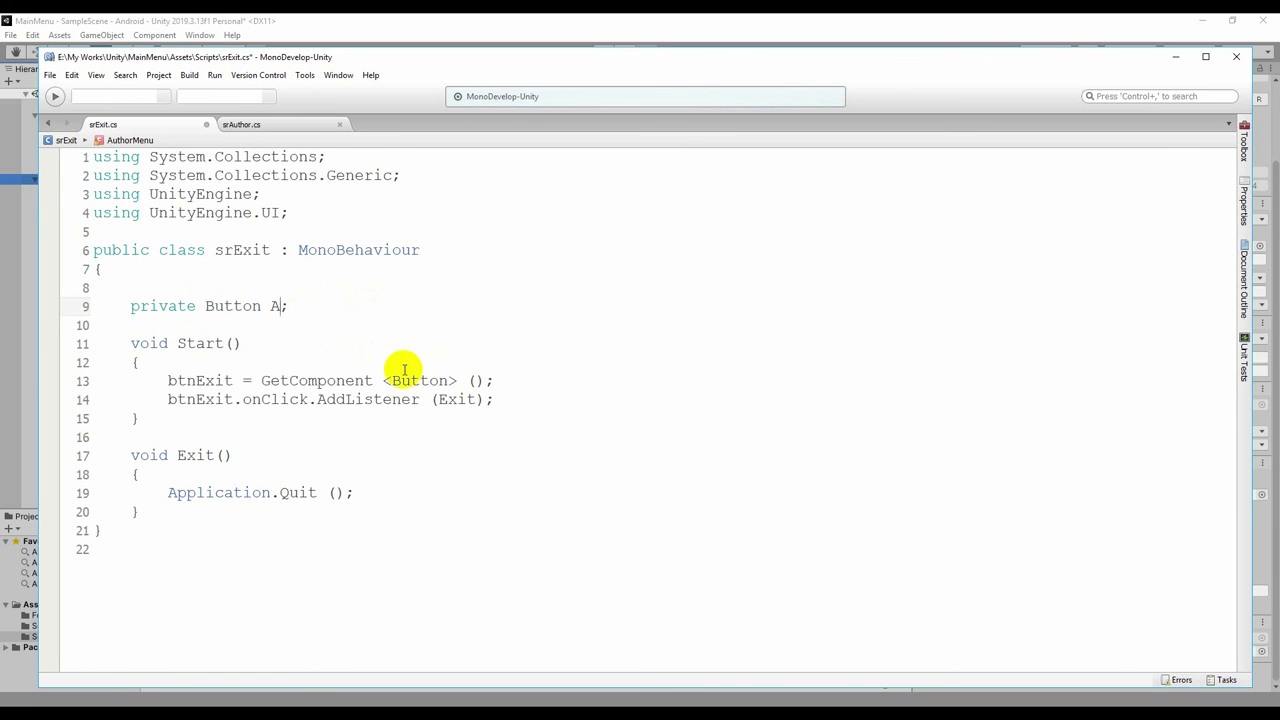
text(ReturnRetur)
Restore the original Button btnExit declaration in srExit.cs, then return to srAuthor.cs.
key(BackSpace)
key(BackSpace)
key(BackSpace)
key(BackSpace)
key(ctrl+z)
text(btnA)
key(BackSpace)
text(Exit)
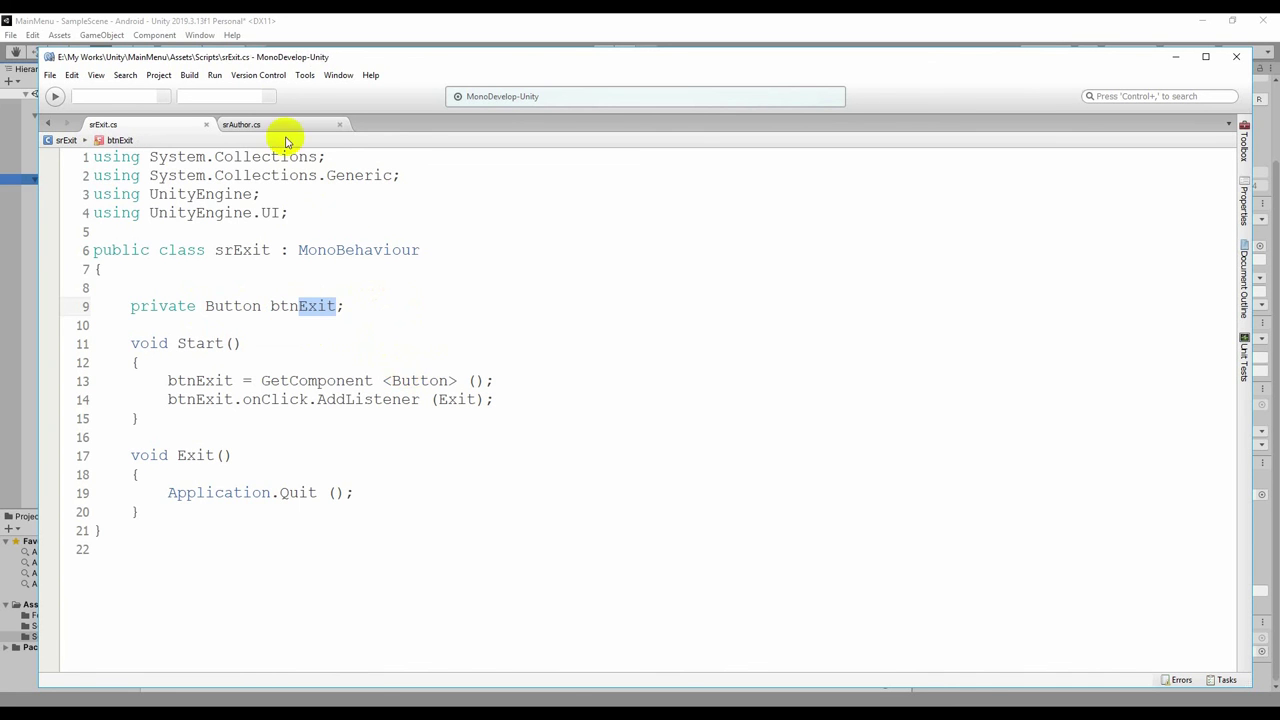
click(276, 124)
double_click(224, 306)
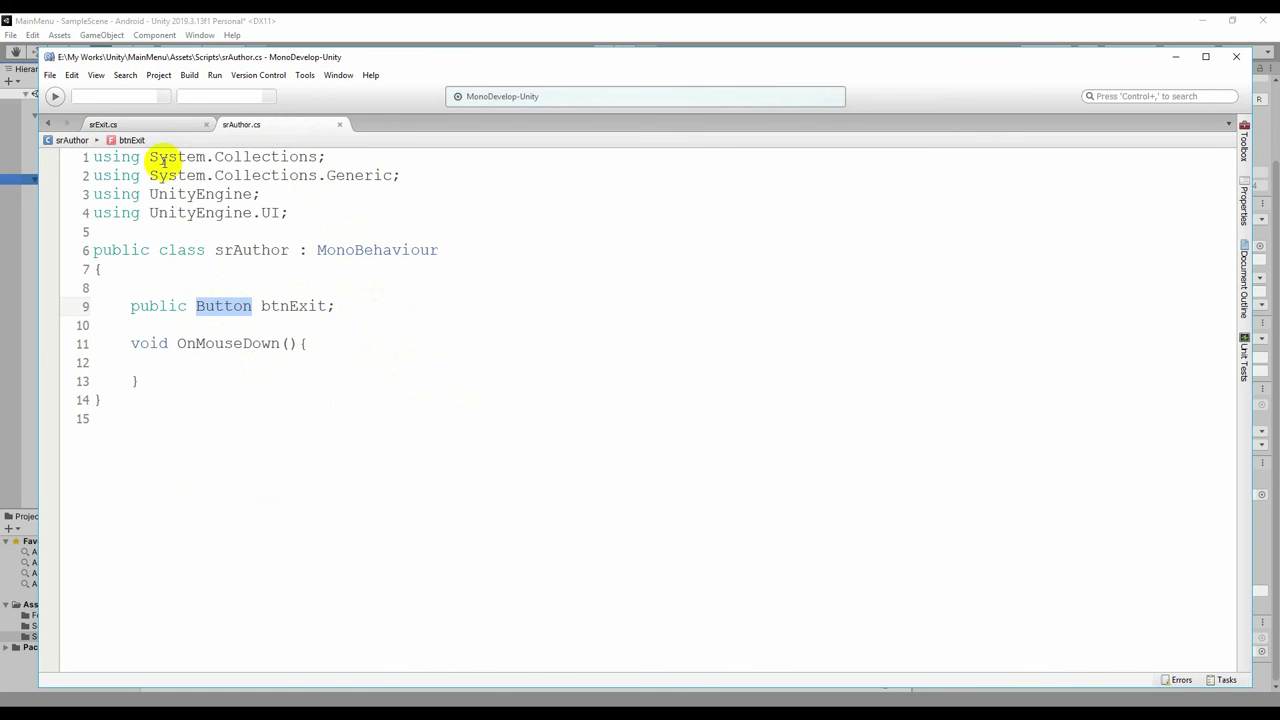
In srAuthor.cs, change the Button btnExit field into a GameObject AuthorMenu field.
click(158, 126)
click(267, 130)
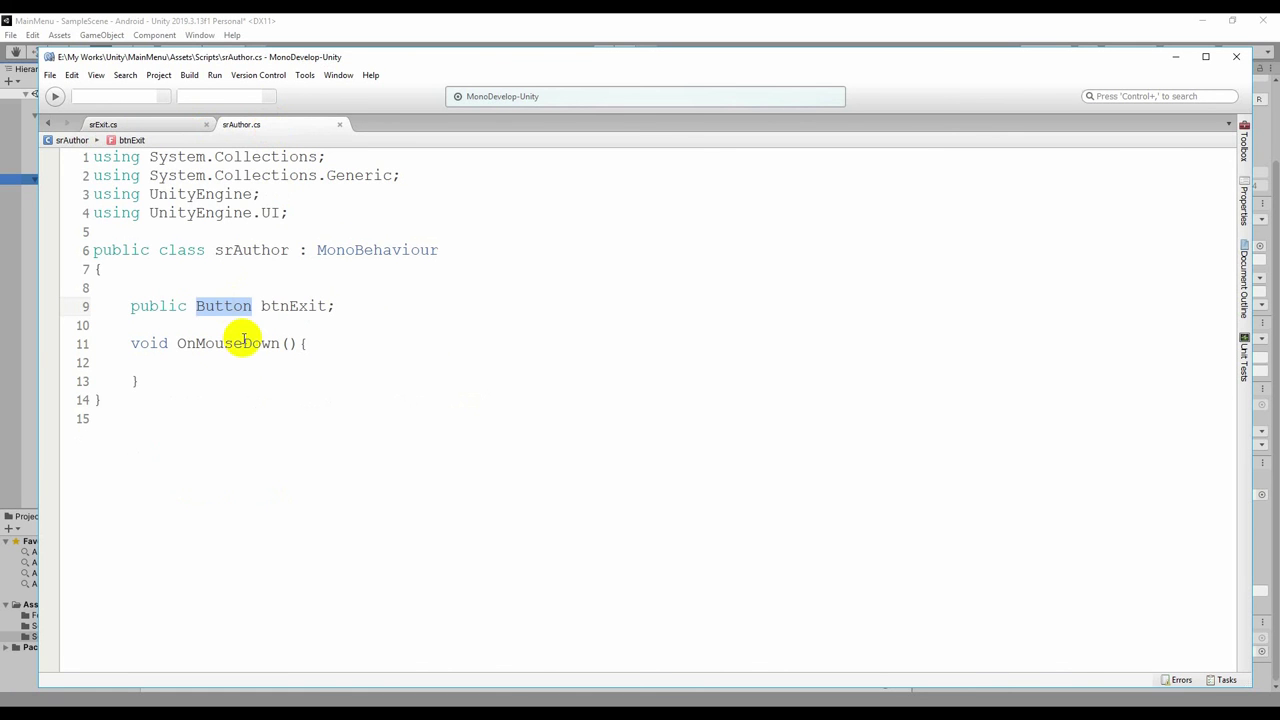
text(Game)
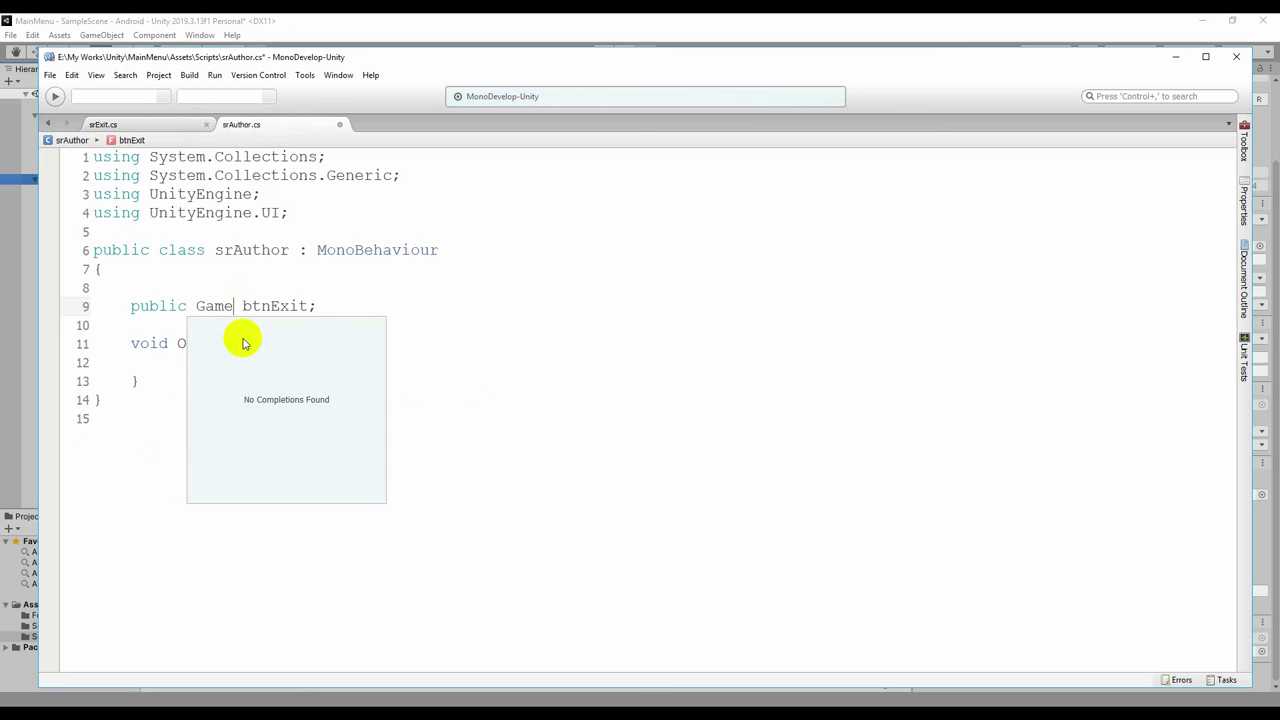
text(Object)
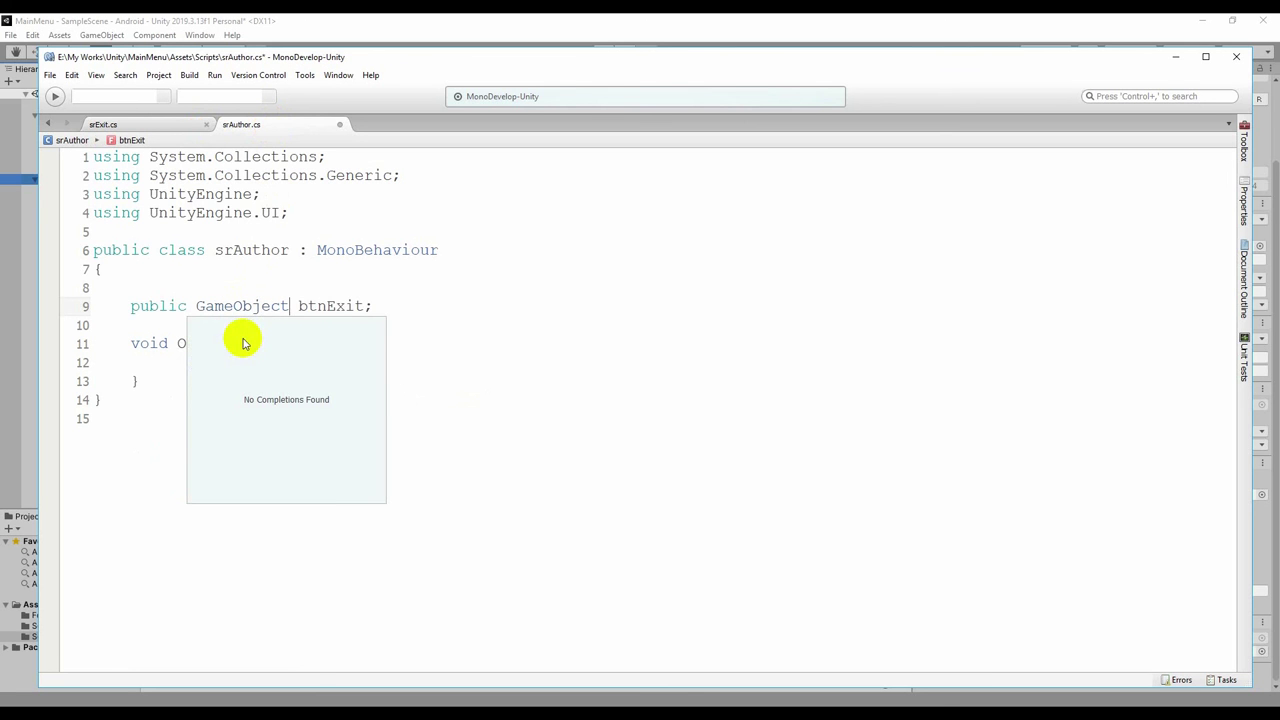
key(Right)
key(ctrl+shift+Right)
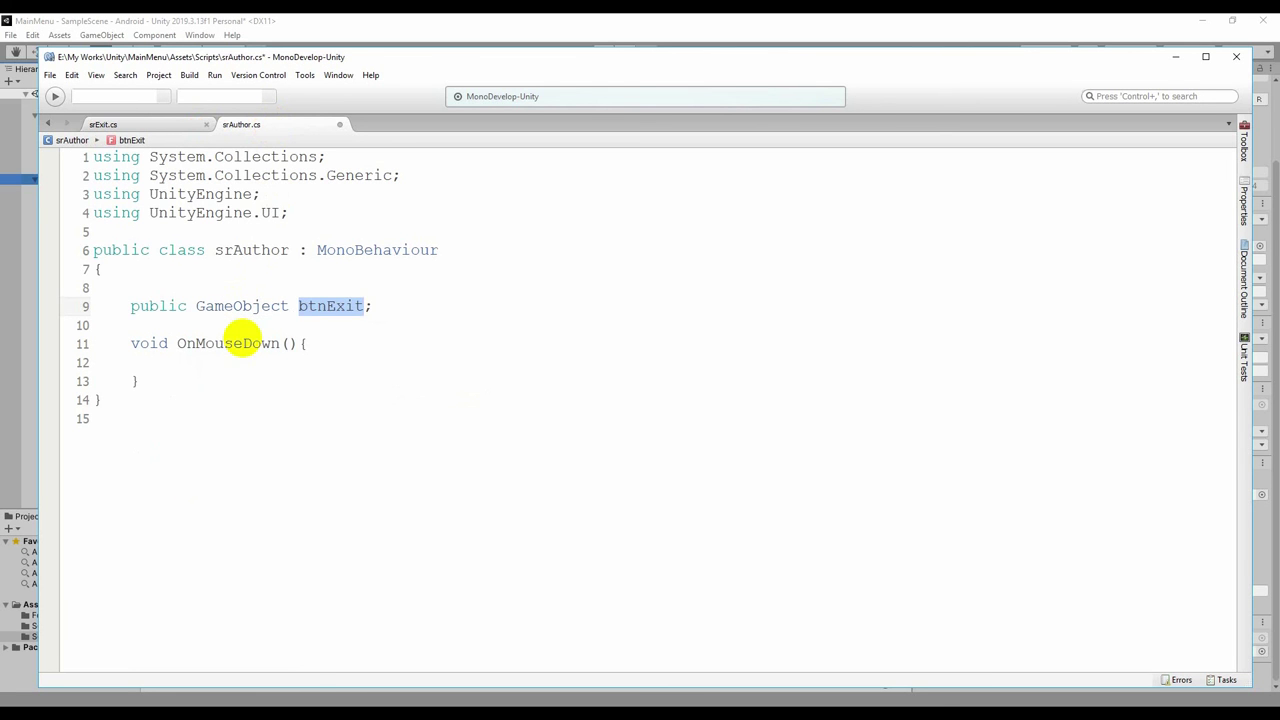
text(AuthorMen)
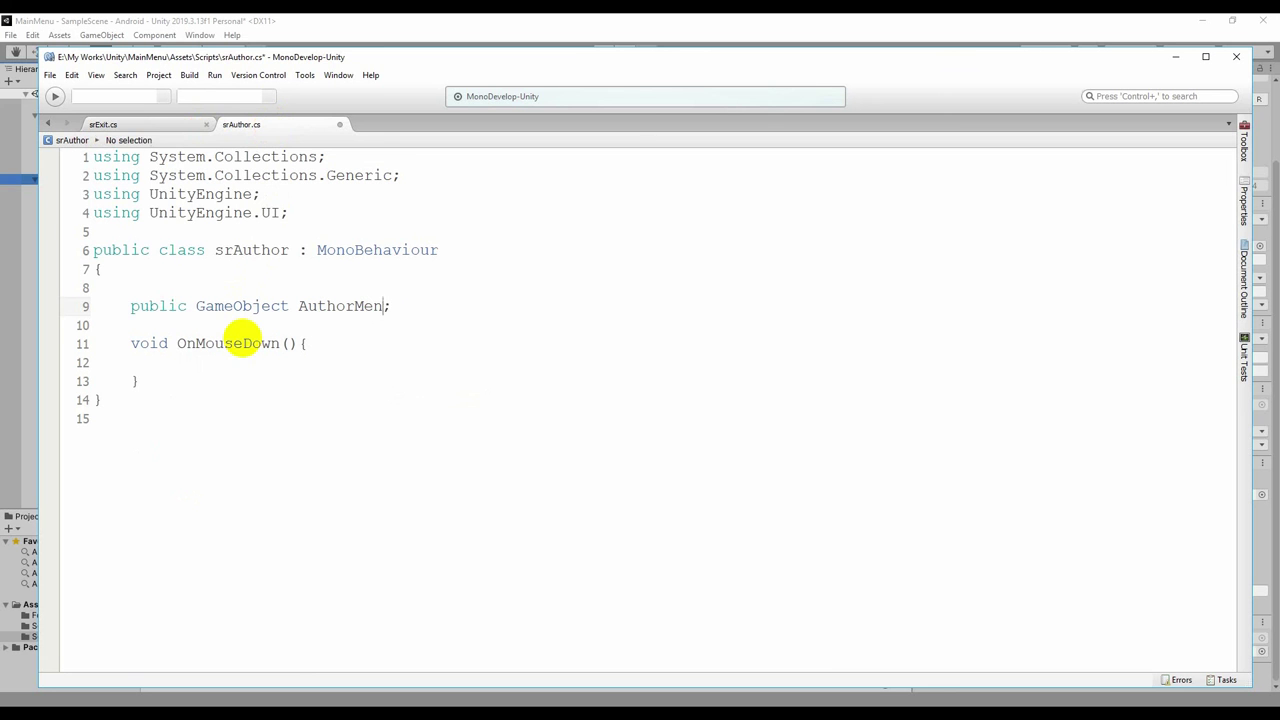
text(u)
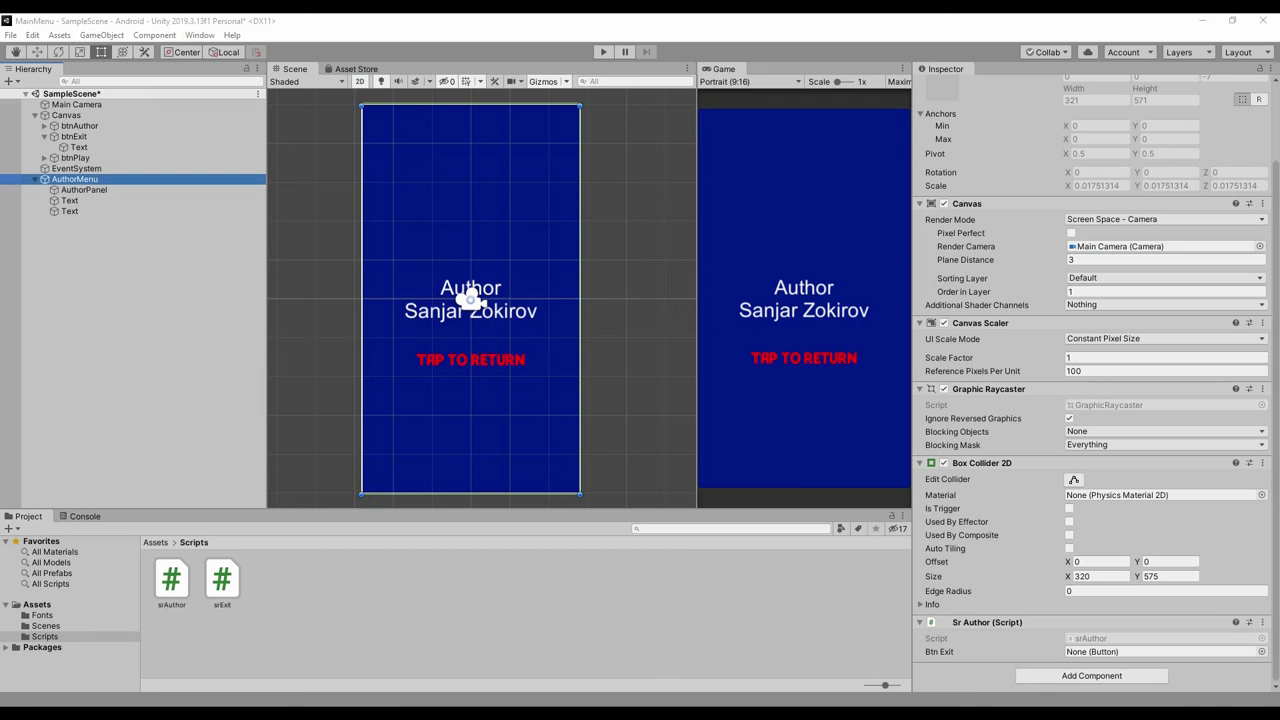
Check Unity, then highlight the OnMouseDown method and AuthorMenu field while explaining.
click(95, 181)
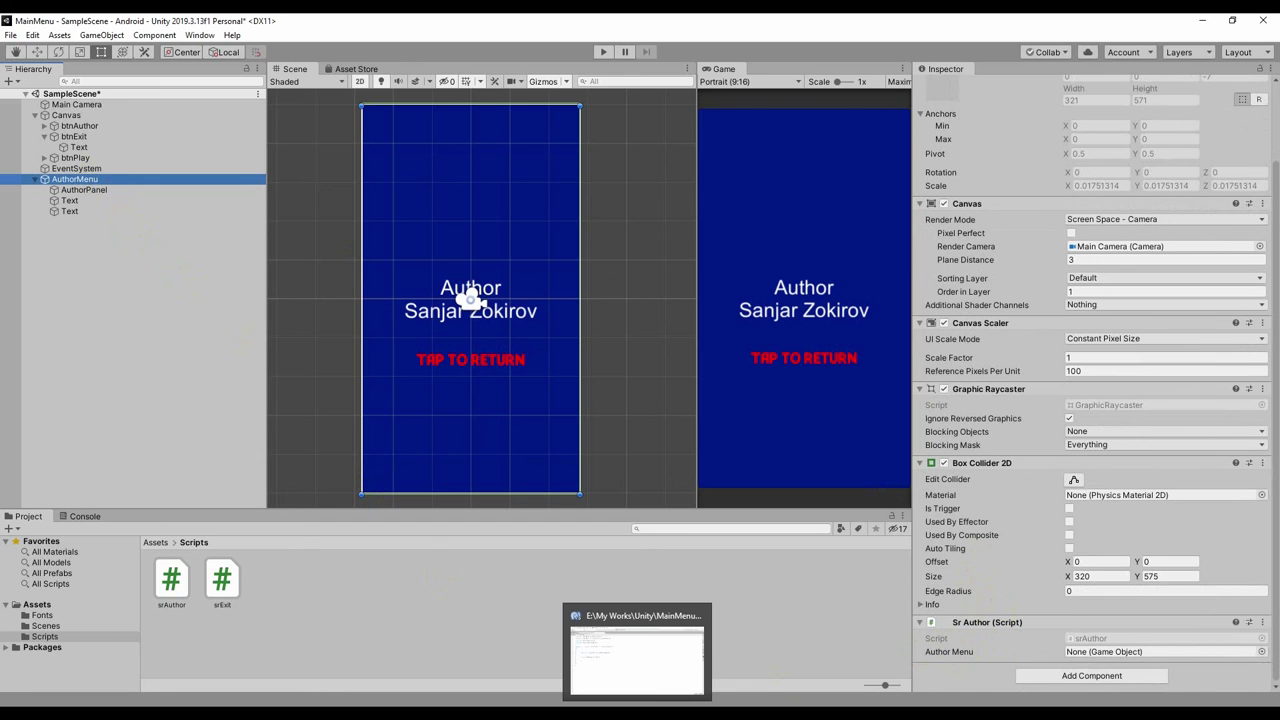
click(637, 712)
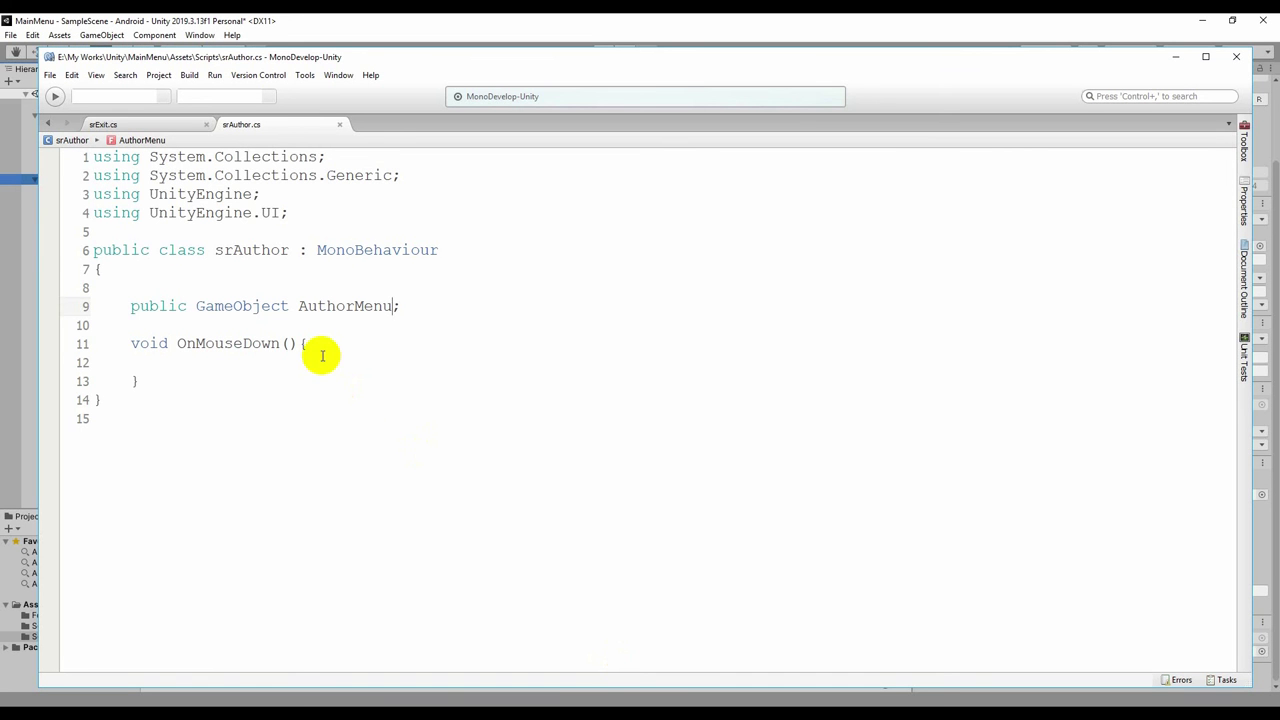
drag(178, 343, 284, 343)
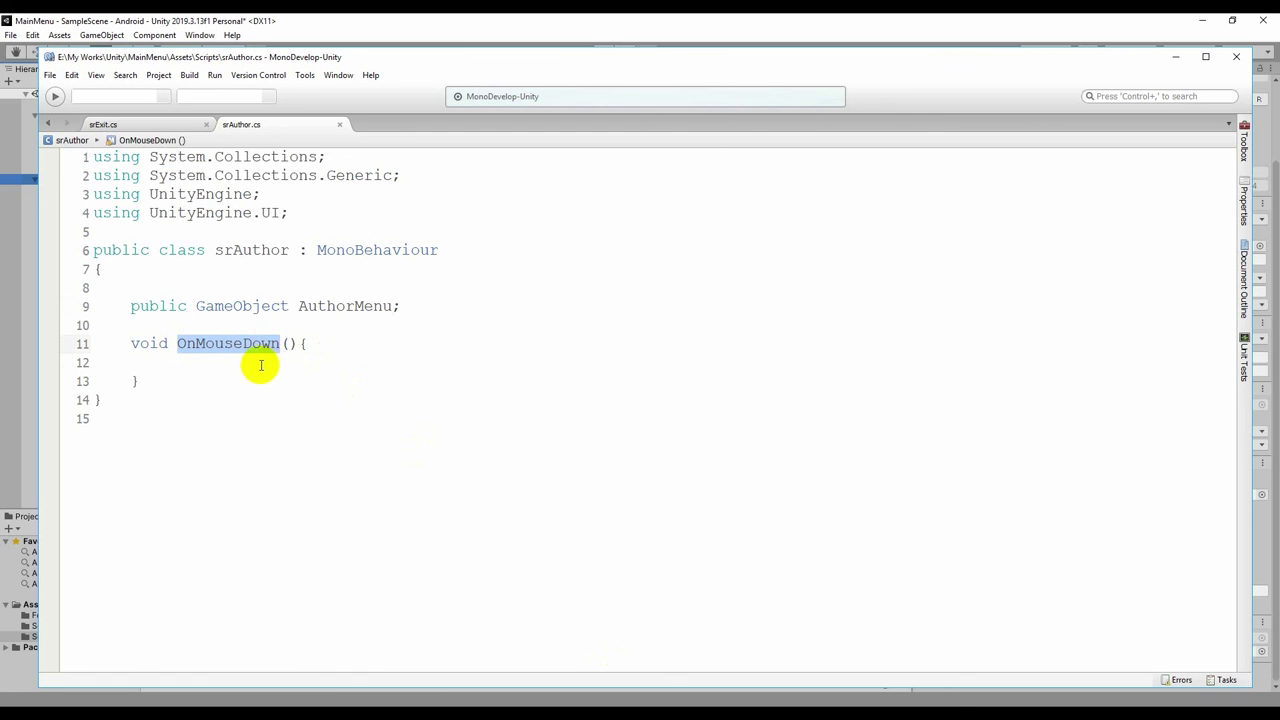
click(250, 362)
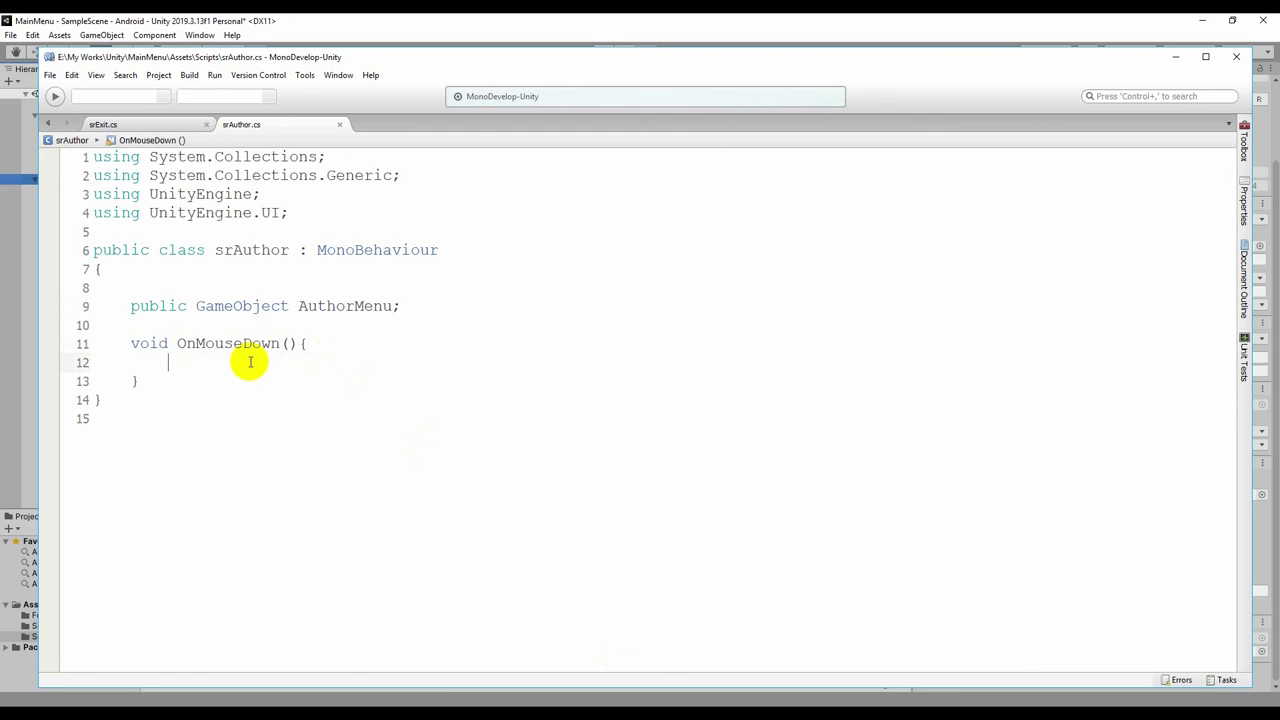
drag(299, 306, 389, 305)
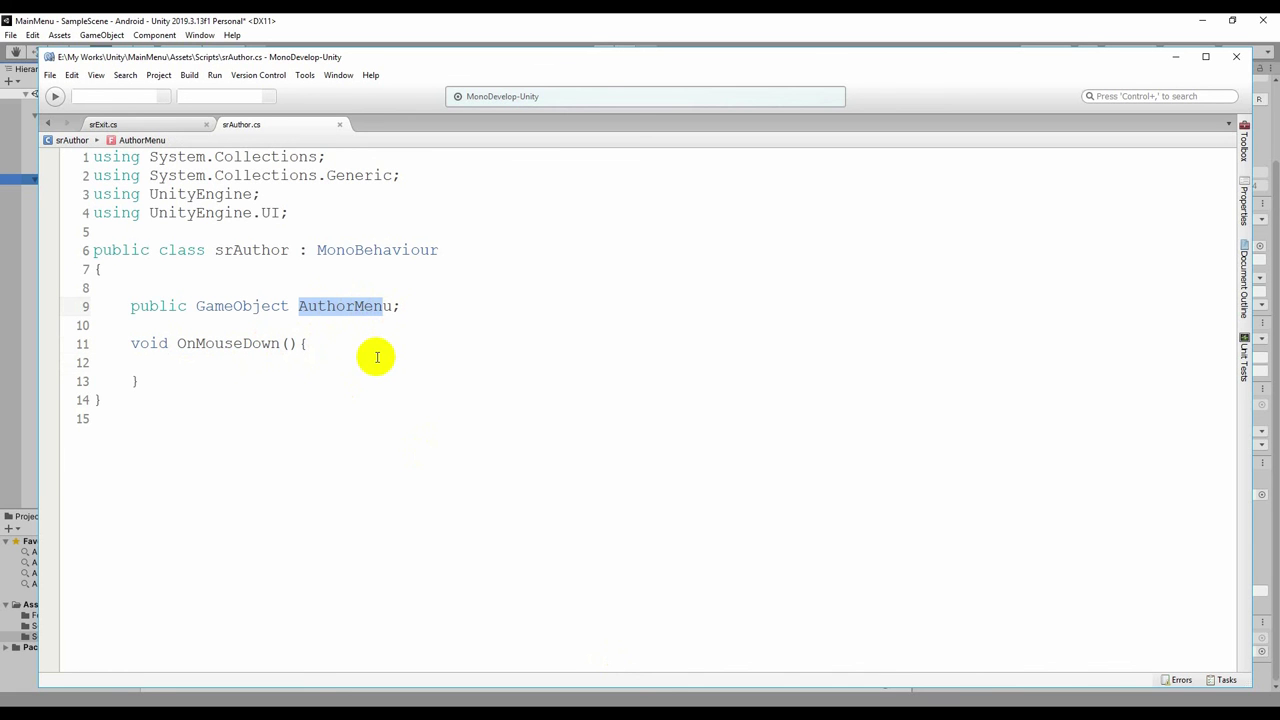
click(347, 306)
Assign the AuthorMenu object to the Sr Author component's Author Menu slot.
key(alt+Tab)
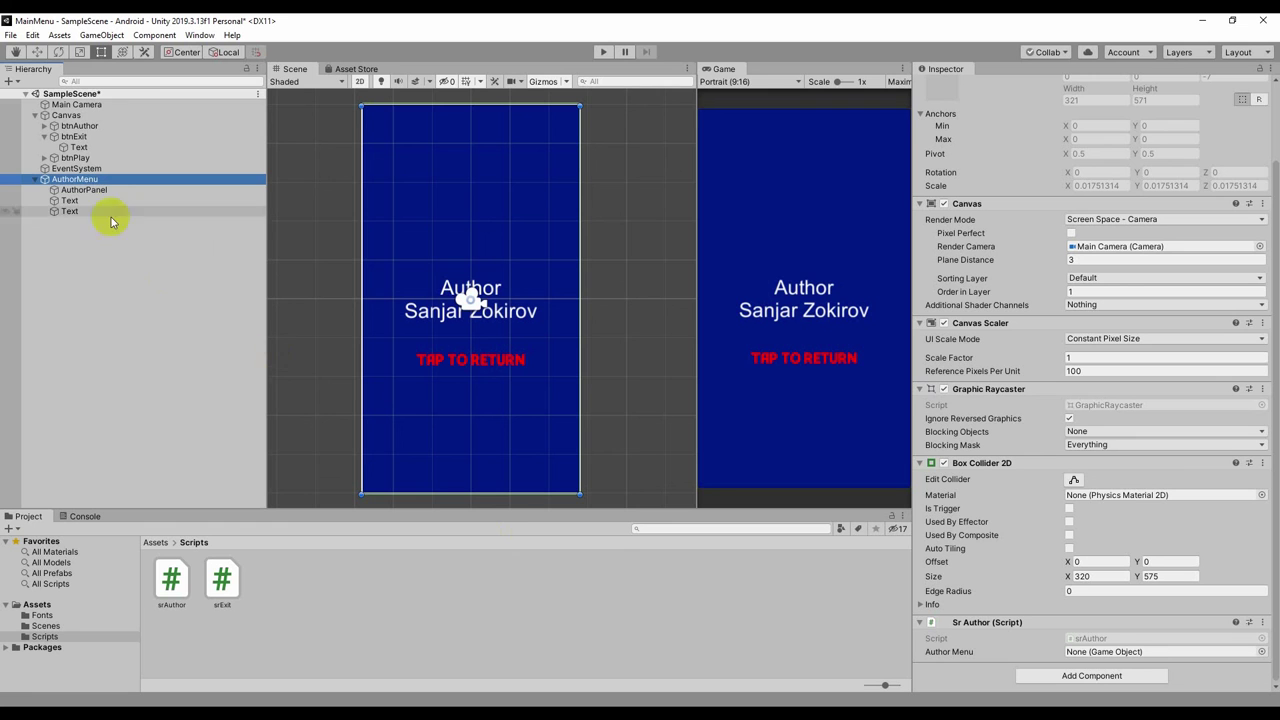
drag(85, 185, 1102, 654)
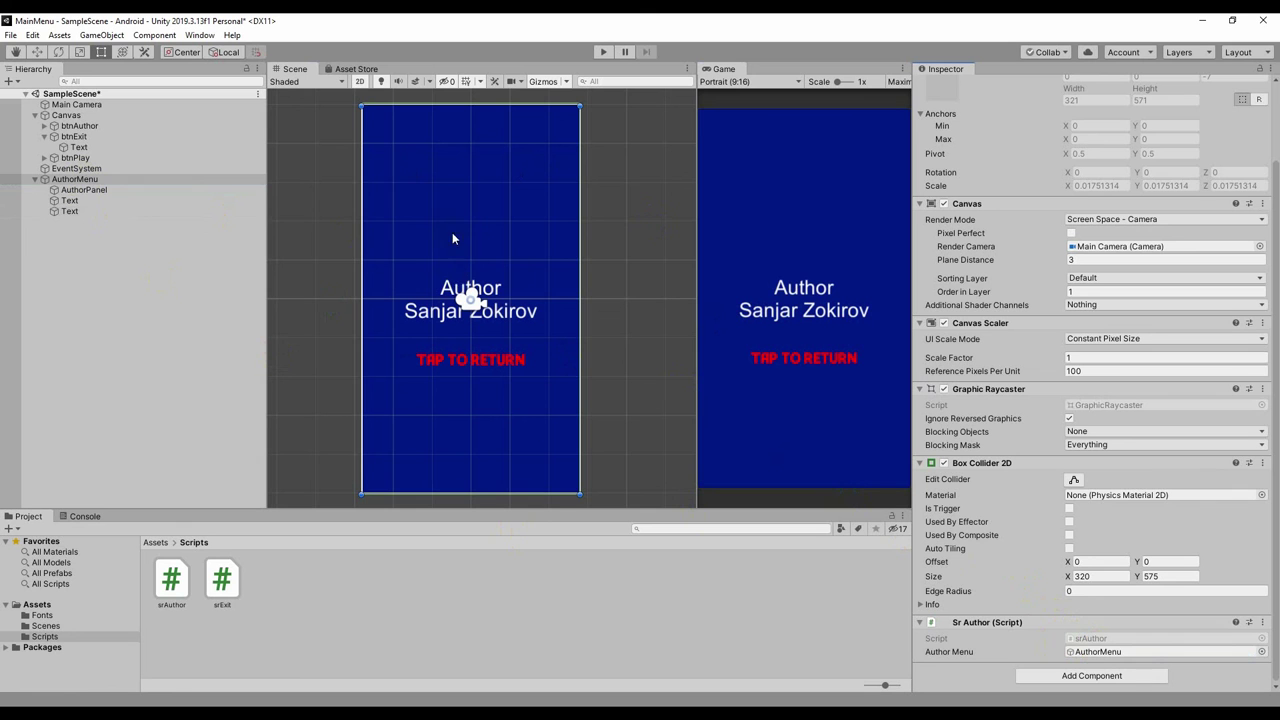
click(837, 558)
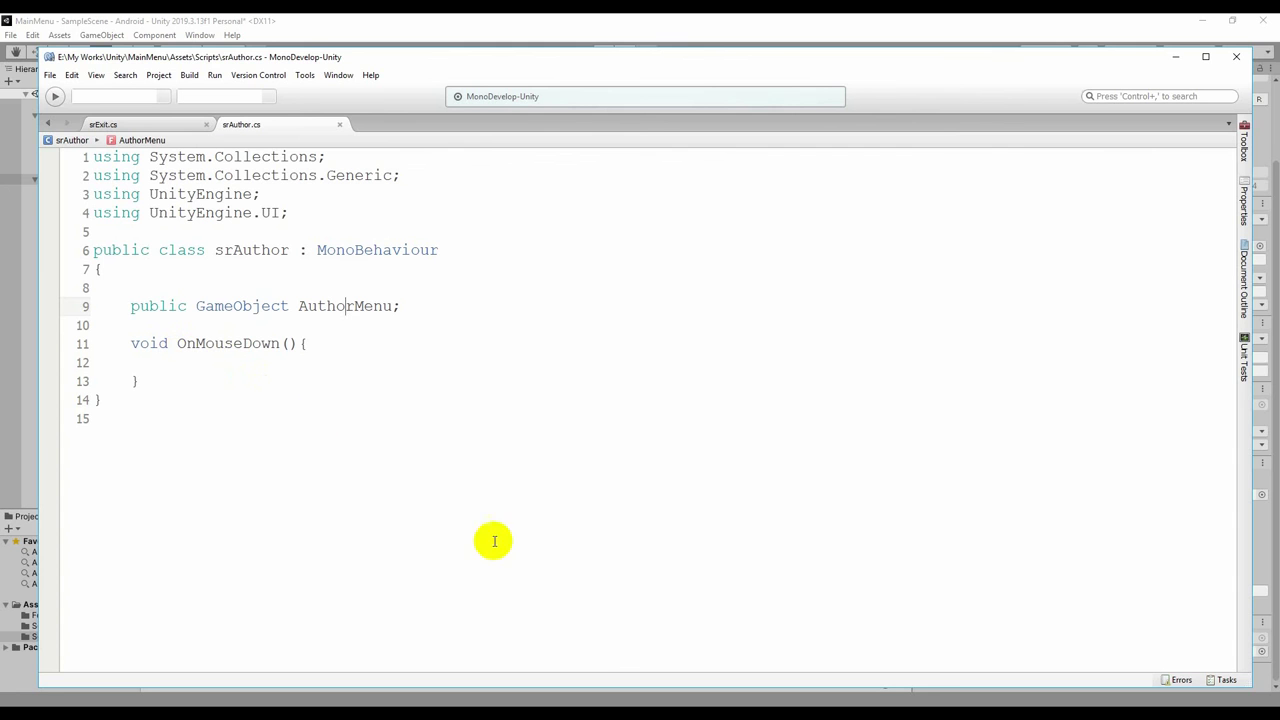
Write AuthorMenu.SetActive (false); inside OnMouseDown and save srAuthor.cs.
click(172, 360)
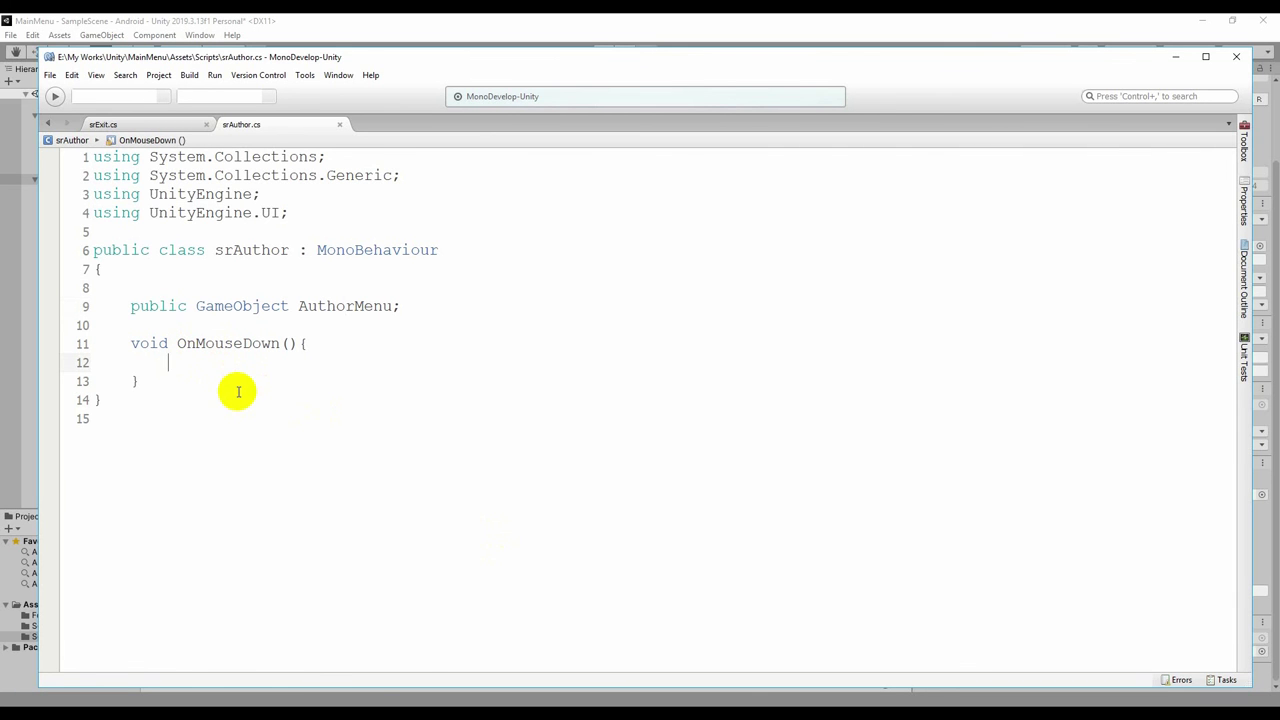
text(a)
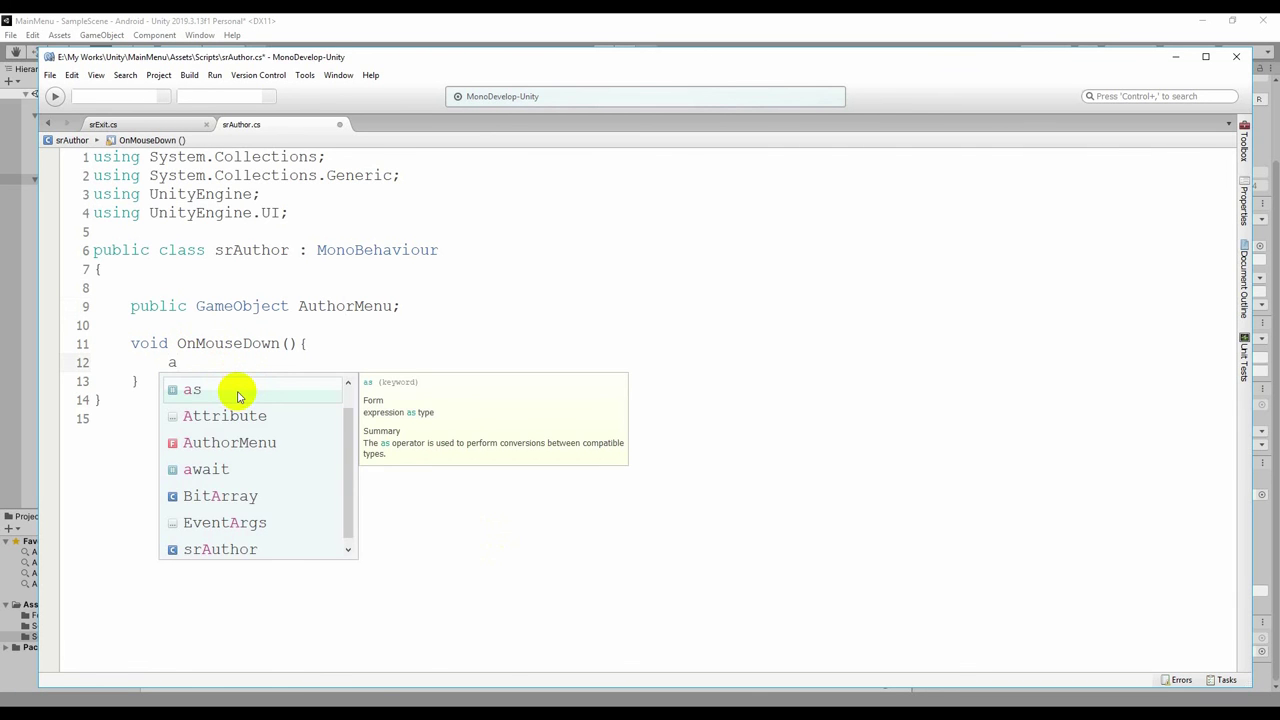
text(uth)
double_click(237, 392)
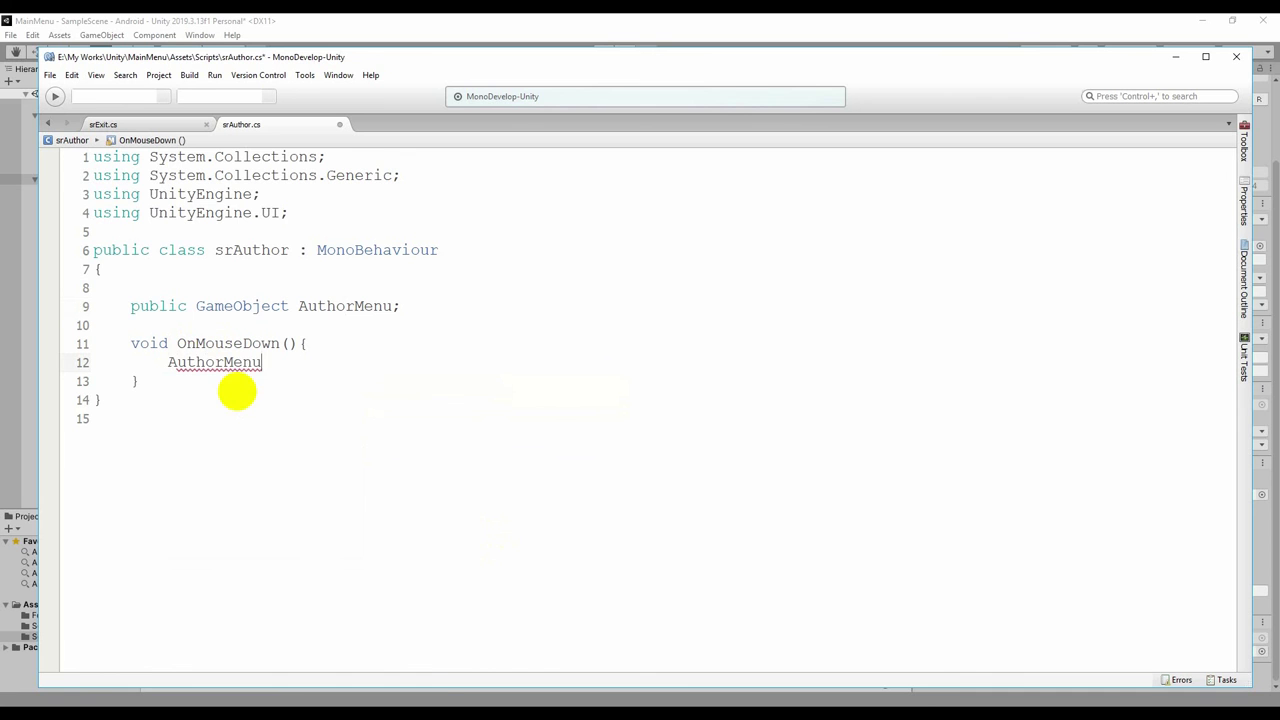
text(.Se)
text(tActi)
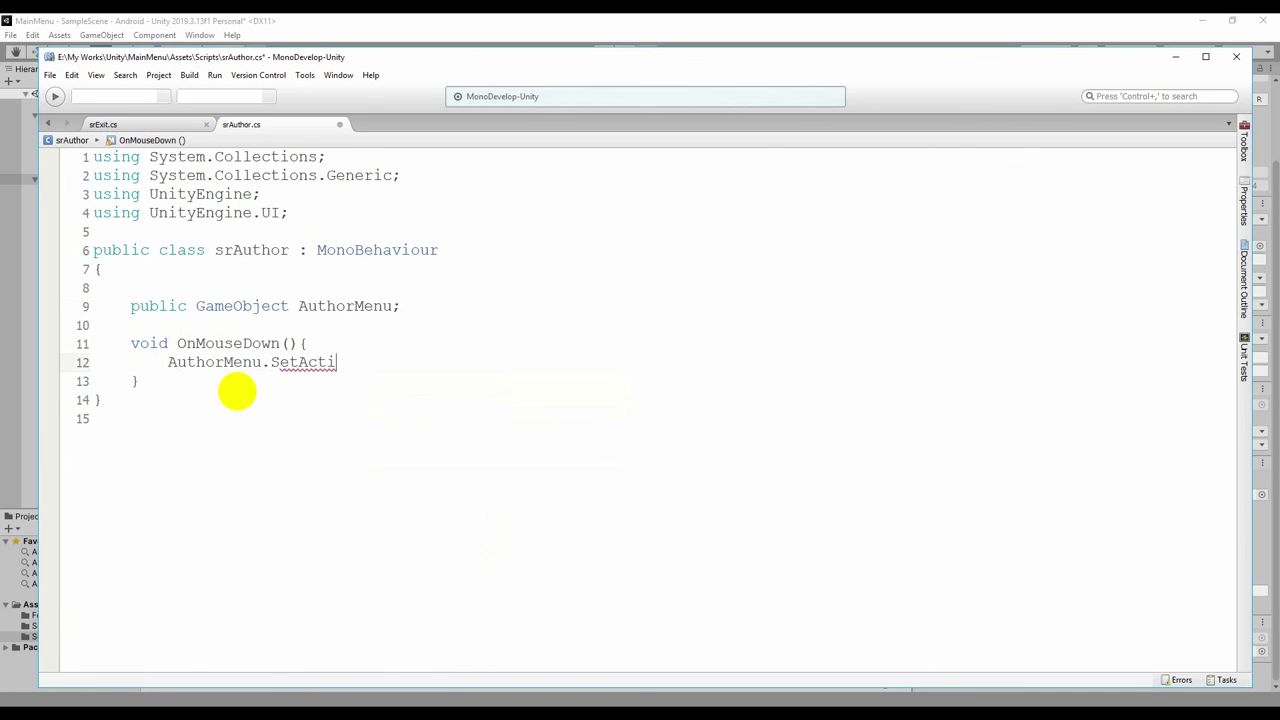
text(ve )
text(();)
key(Left)
text(Fa)
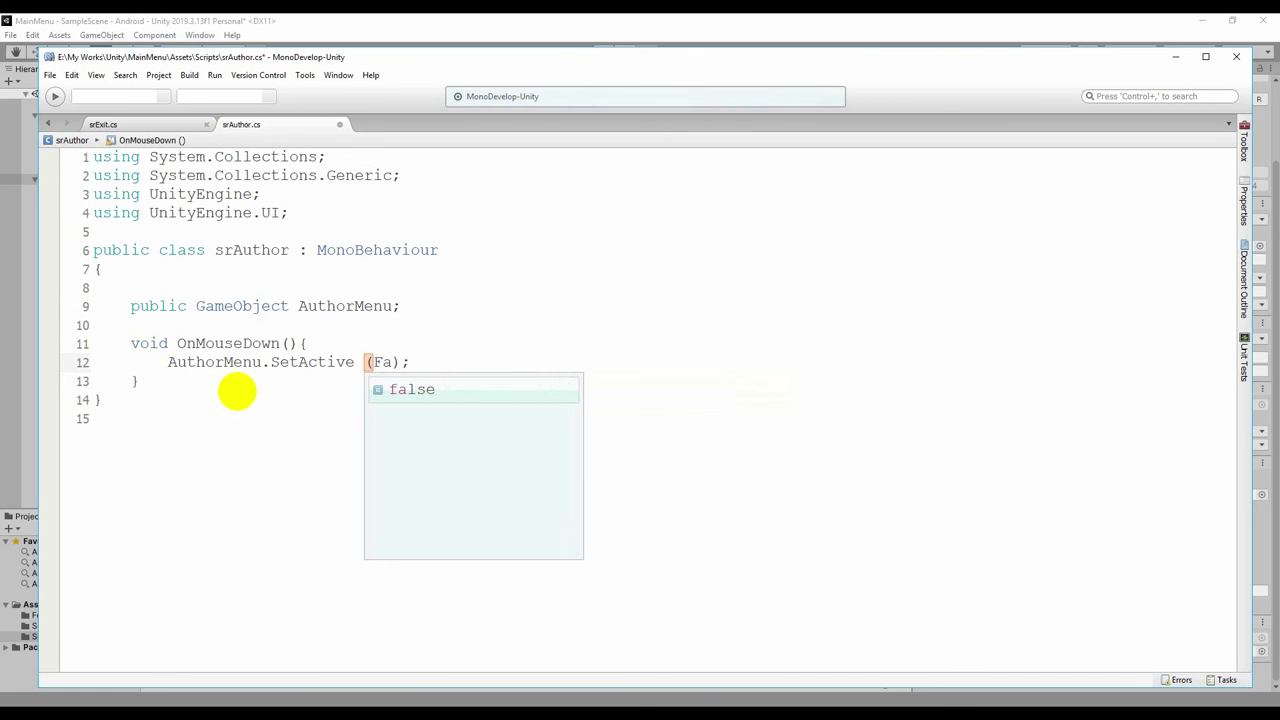
key(Return)
key(ctrl+s)
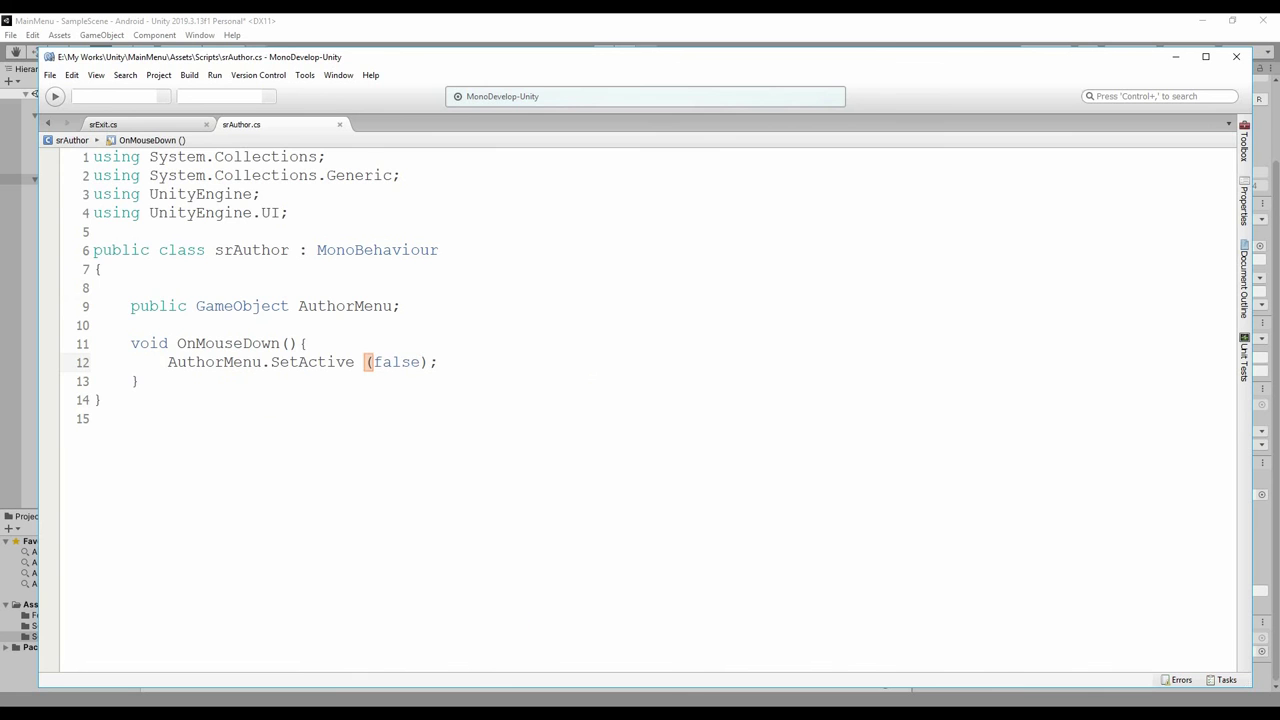
key(alt+Tab)
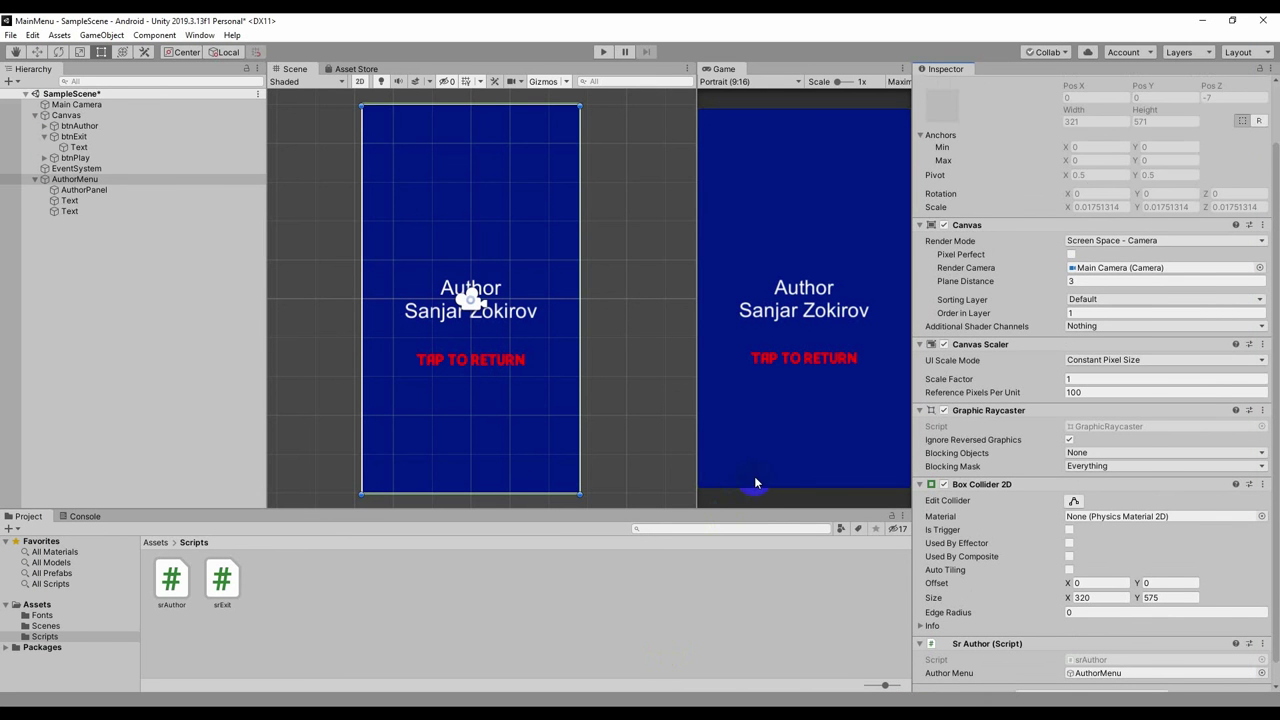
click(601, 52)
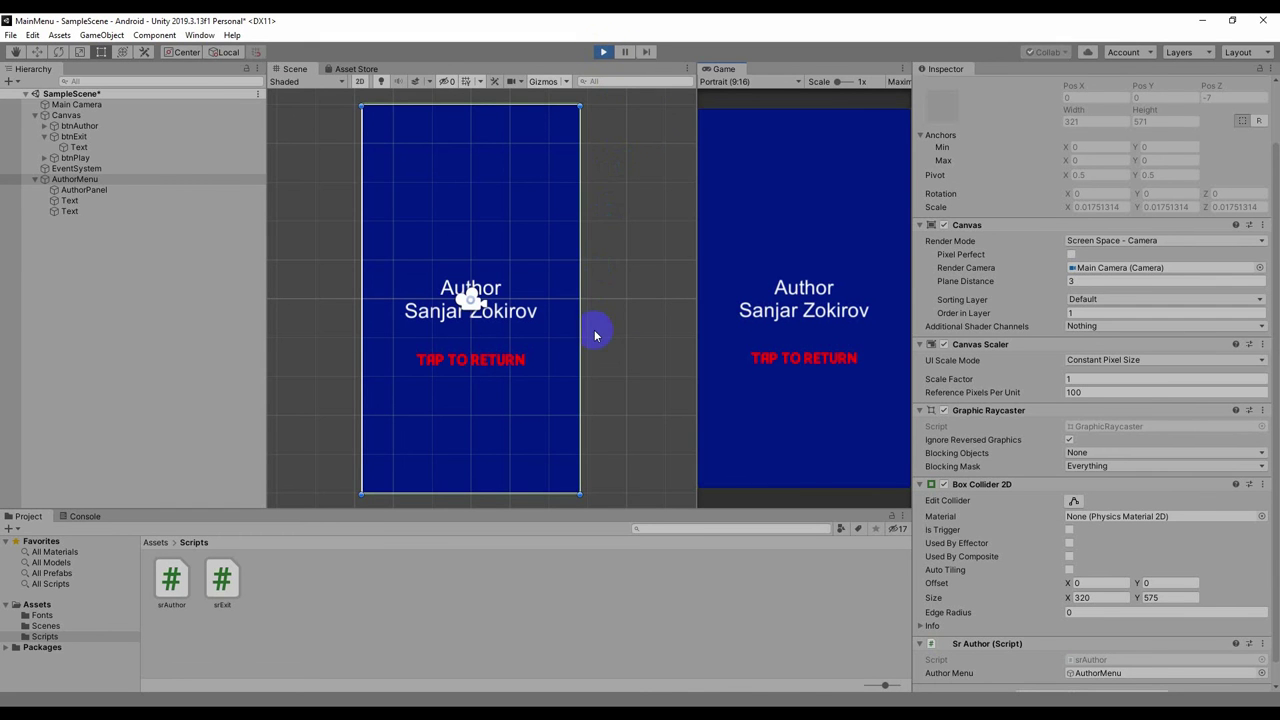
click(773, 412)
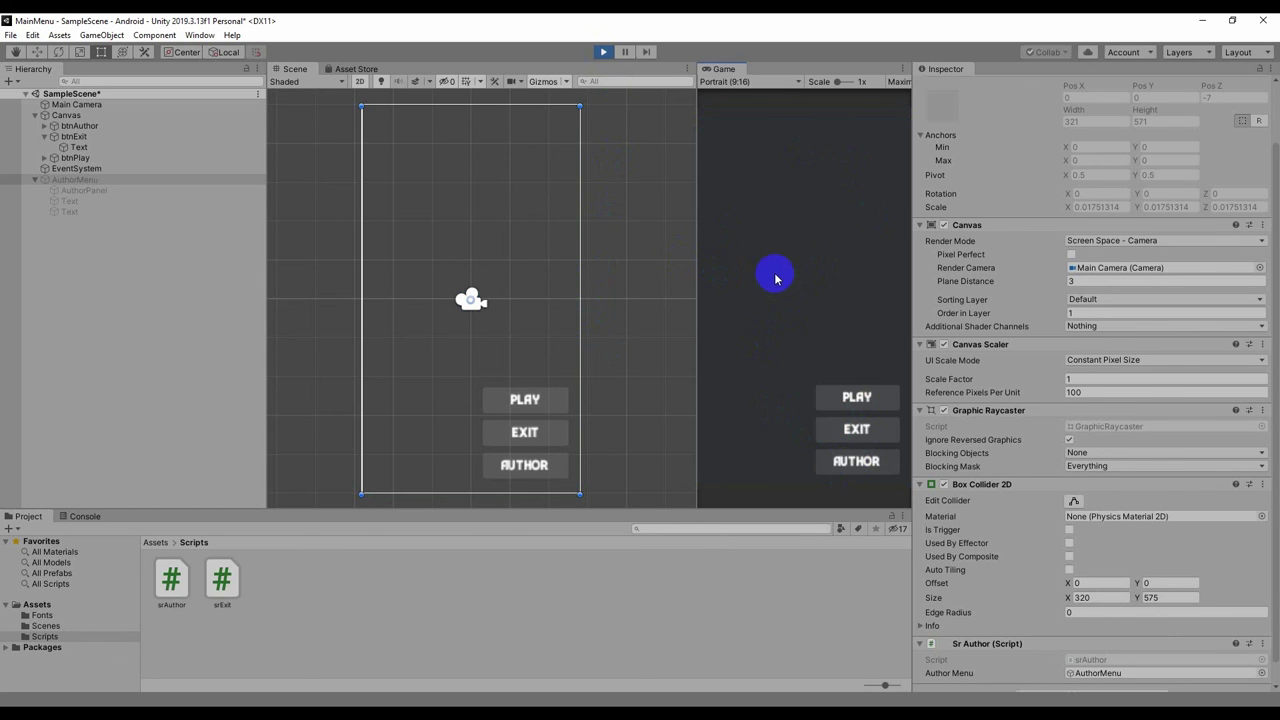
click(604, 53)
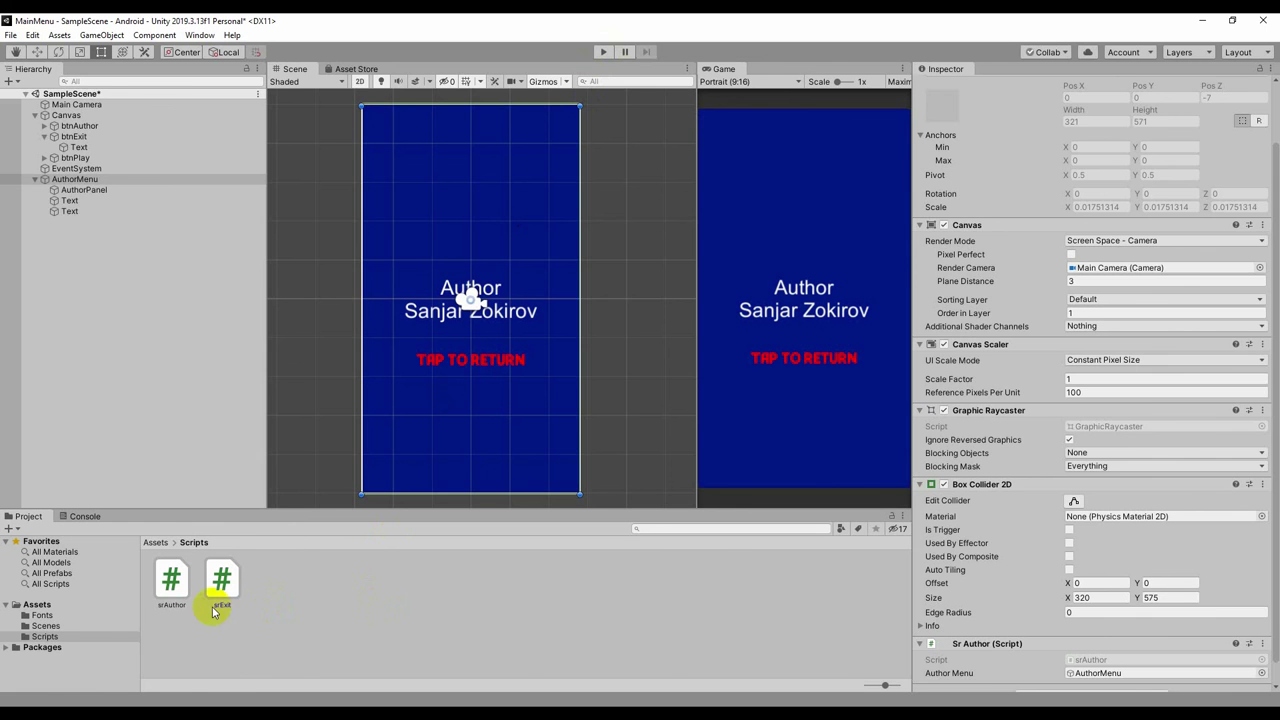
Remove the Sr Author script component from AuthorMenu through its gear menu.
click(173, 600)
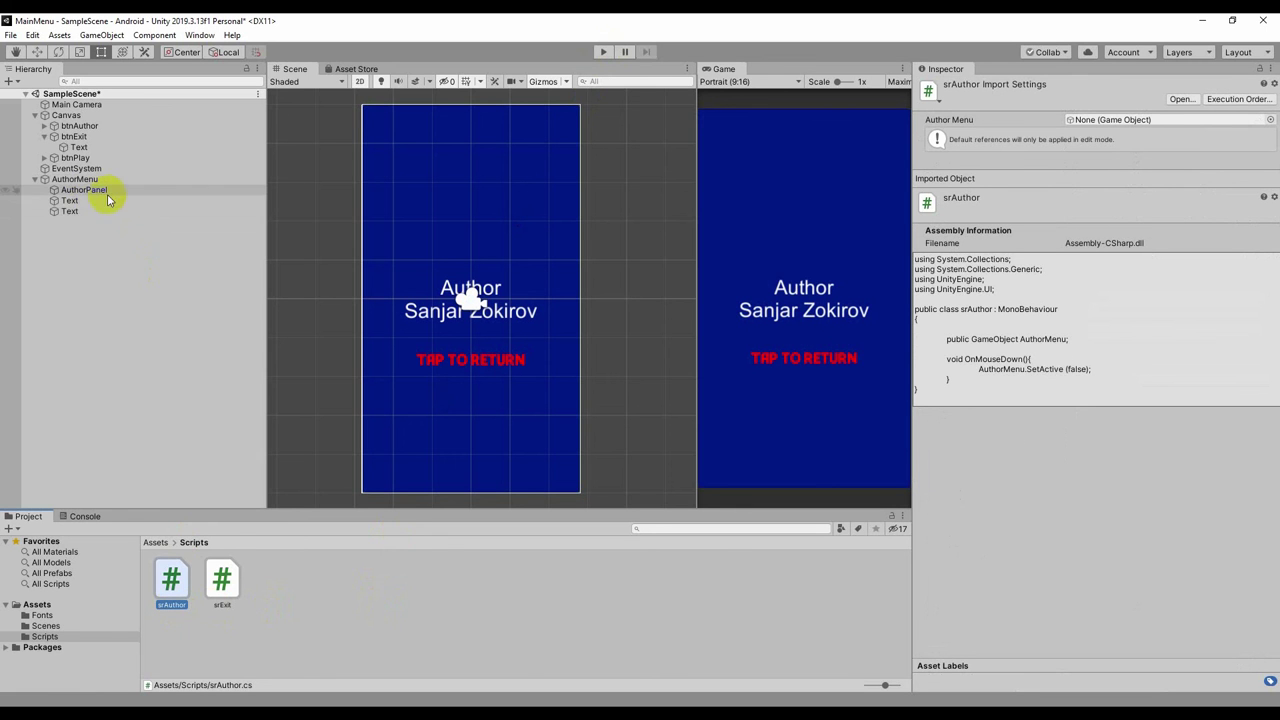
click(77, 127)
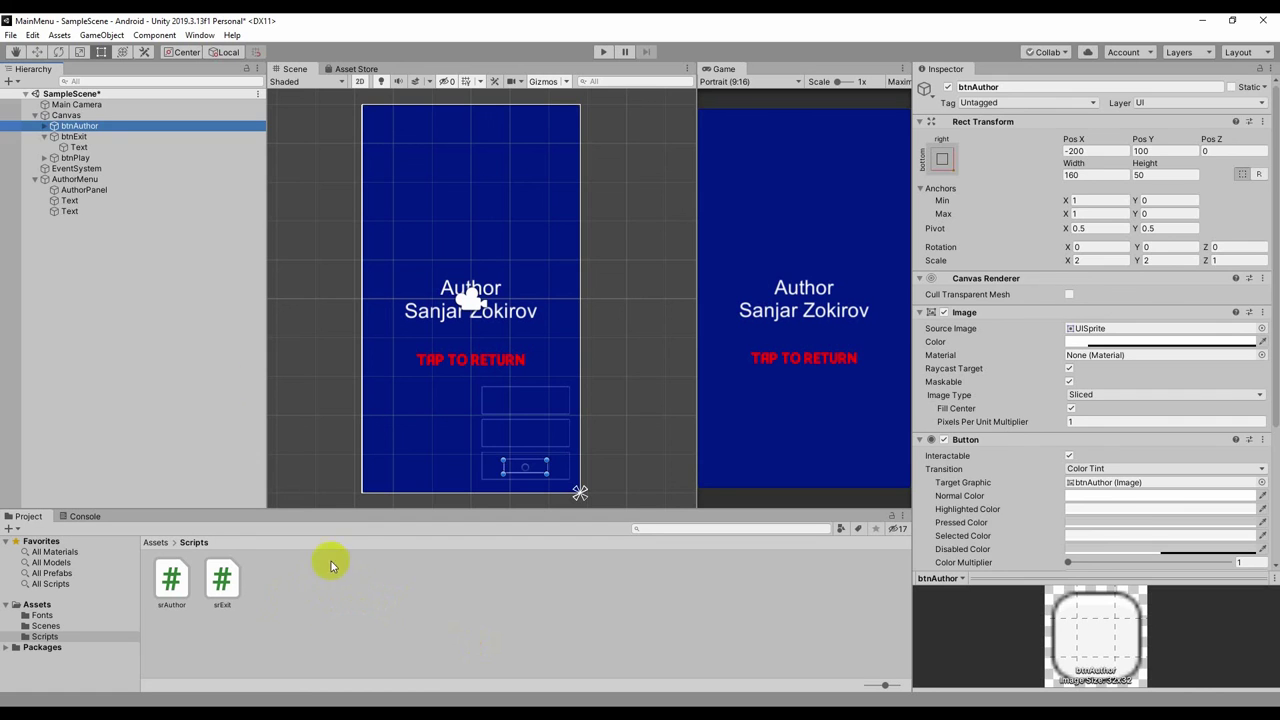
click(86, 181)
scroll(1035, 580, down, 3)
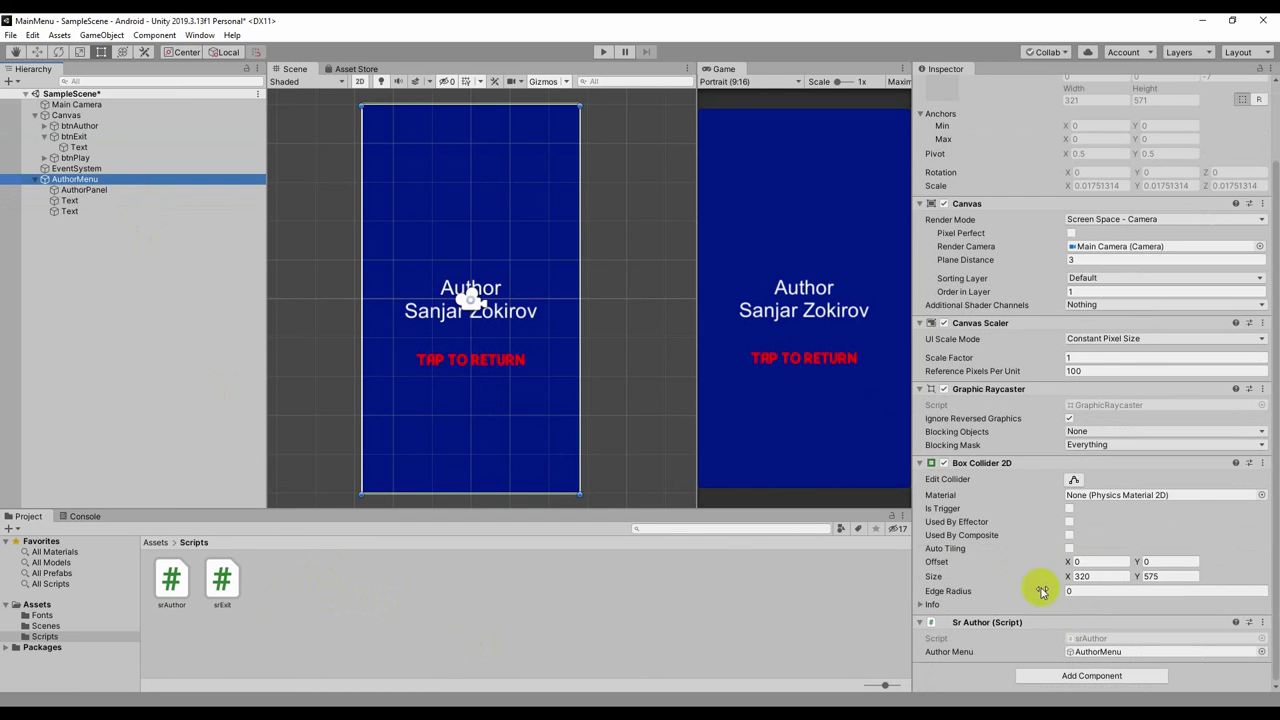
click(1264, 623)
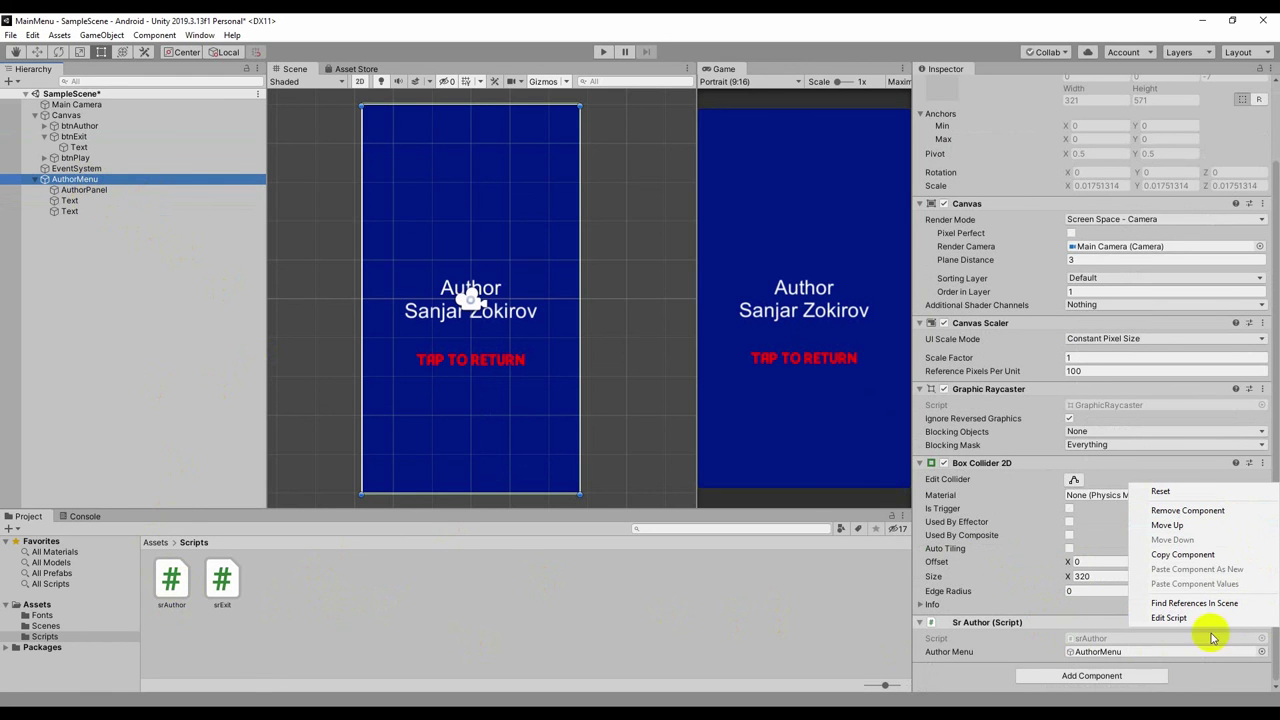
click(1236, 511)
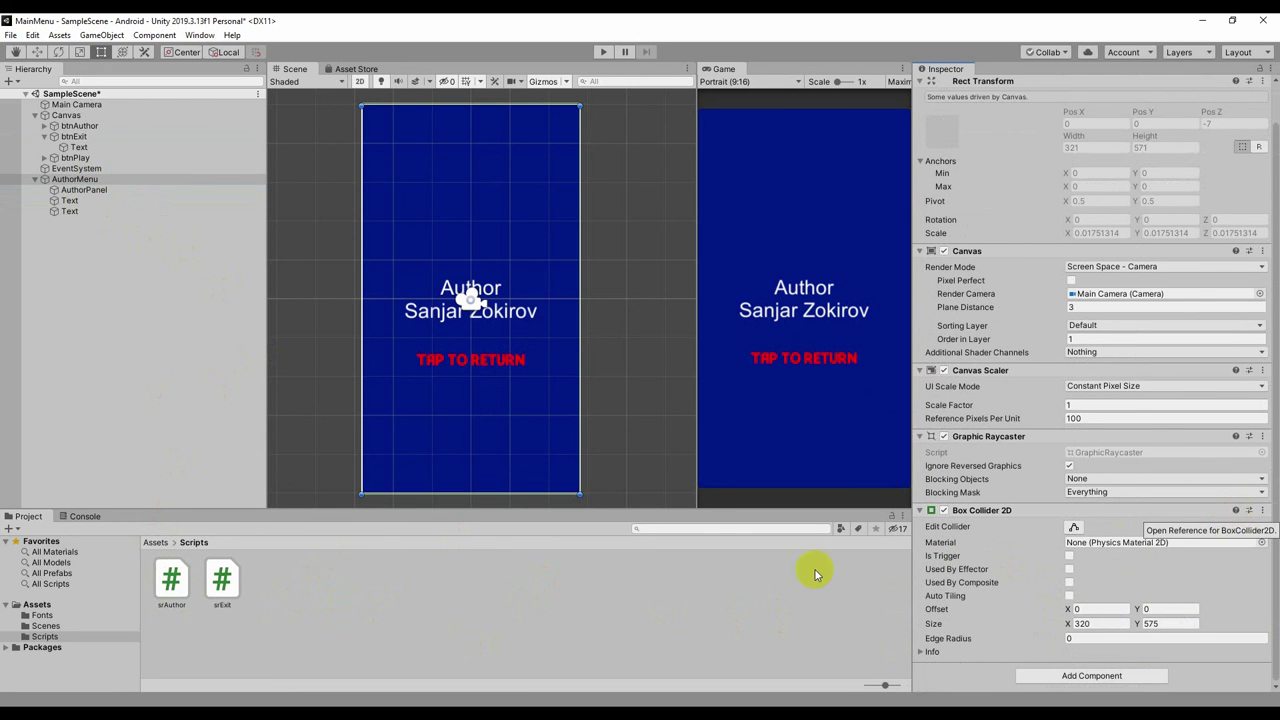
Drag the srAuthor script onto the author button object in the Hierarchy.
drag(171, 580, 86, 128)
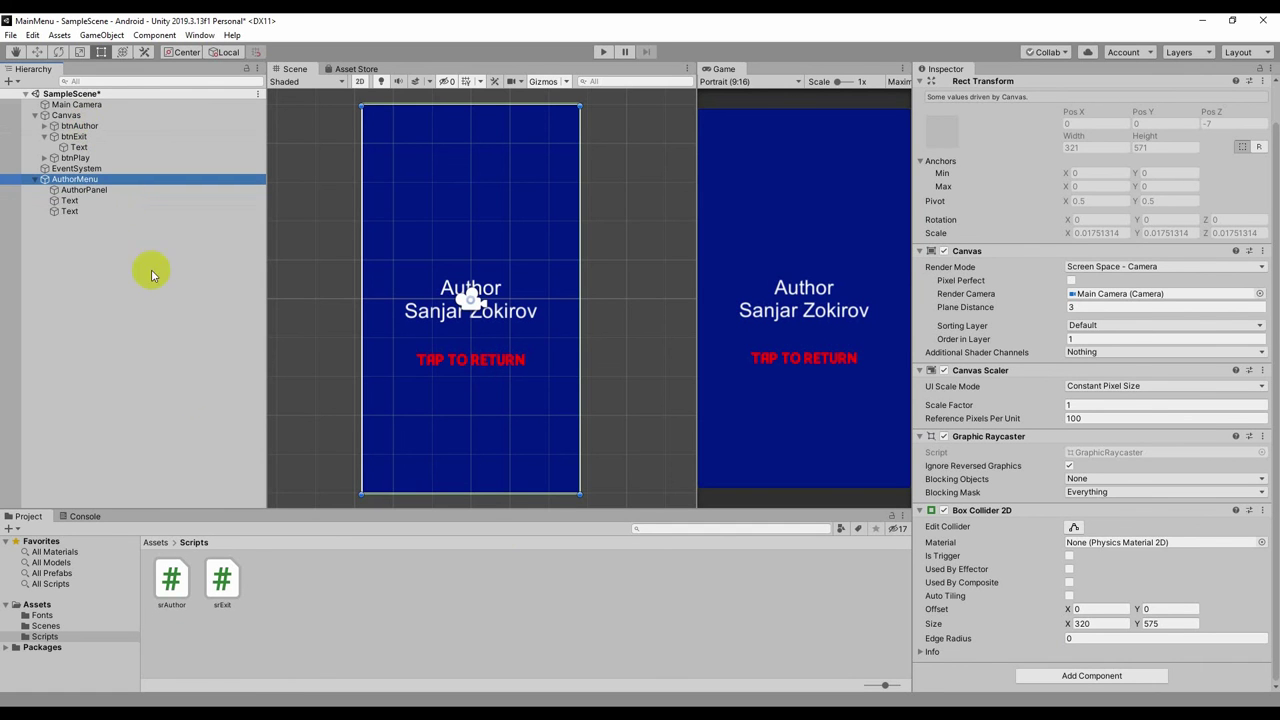
right_click(301, 592)
key(Escape)
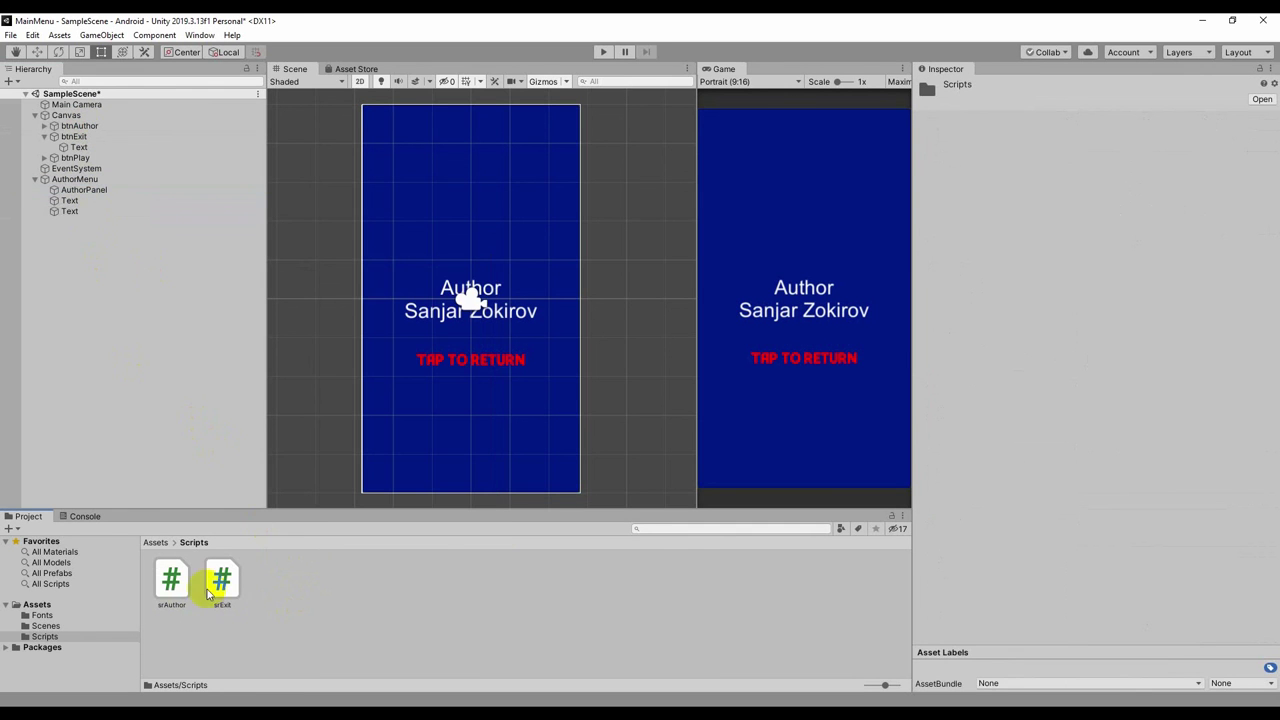
Create a new C# script named srReturnToMenu in the Scripts folder.
right_click(285, 591)
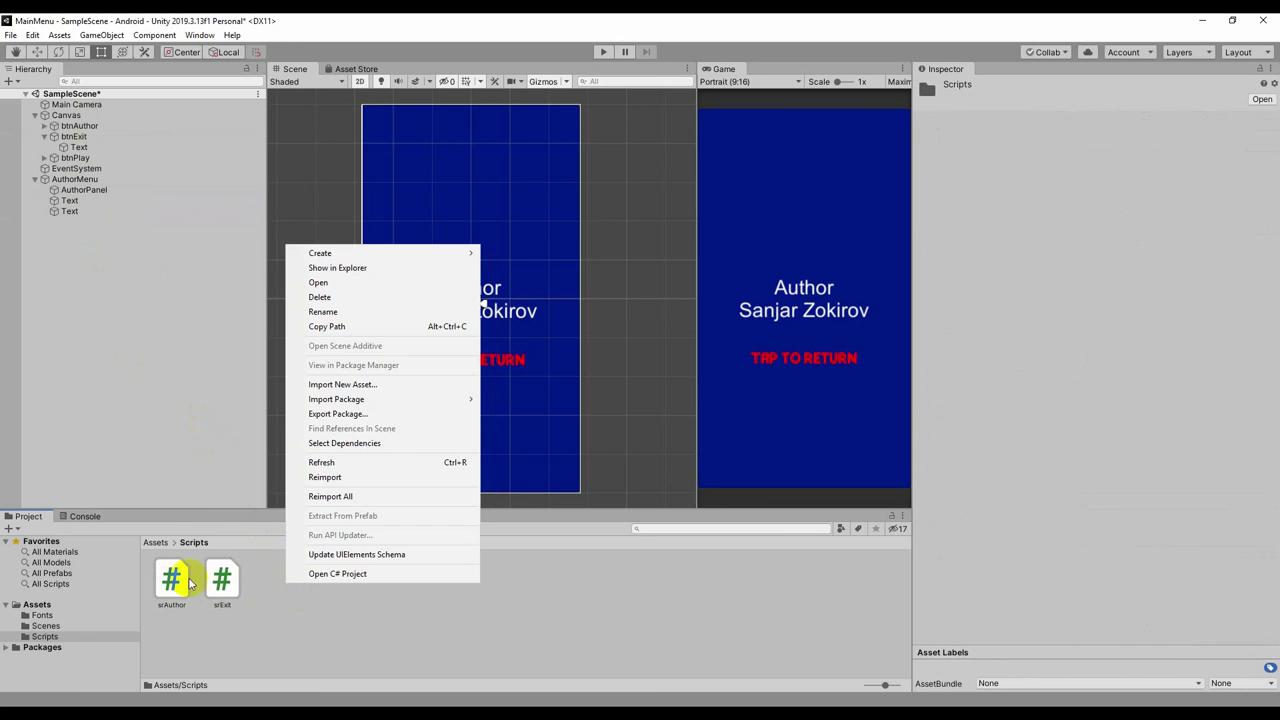
mouse_move(409, 252)
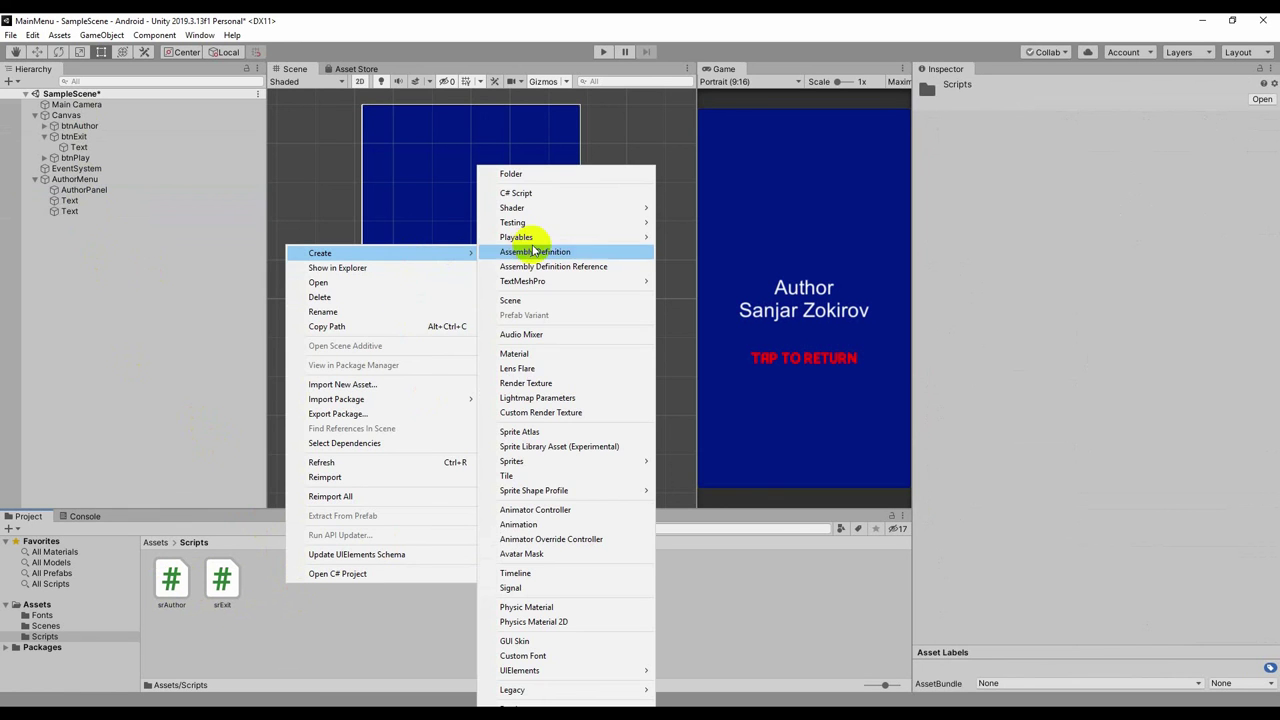
click(557, 195)
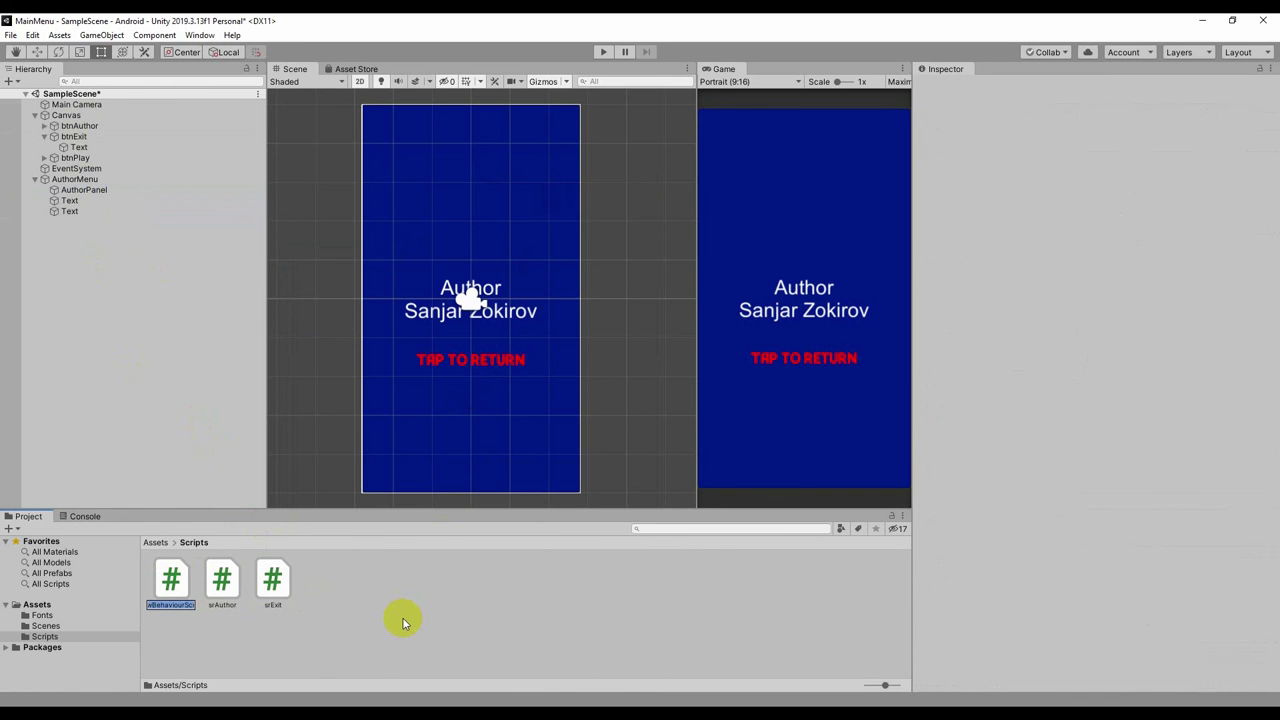
text(srRe)
text(turnT)
text(oMenu)
key(Return)
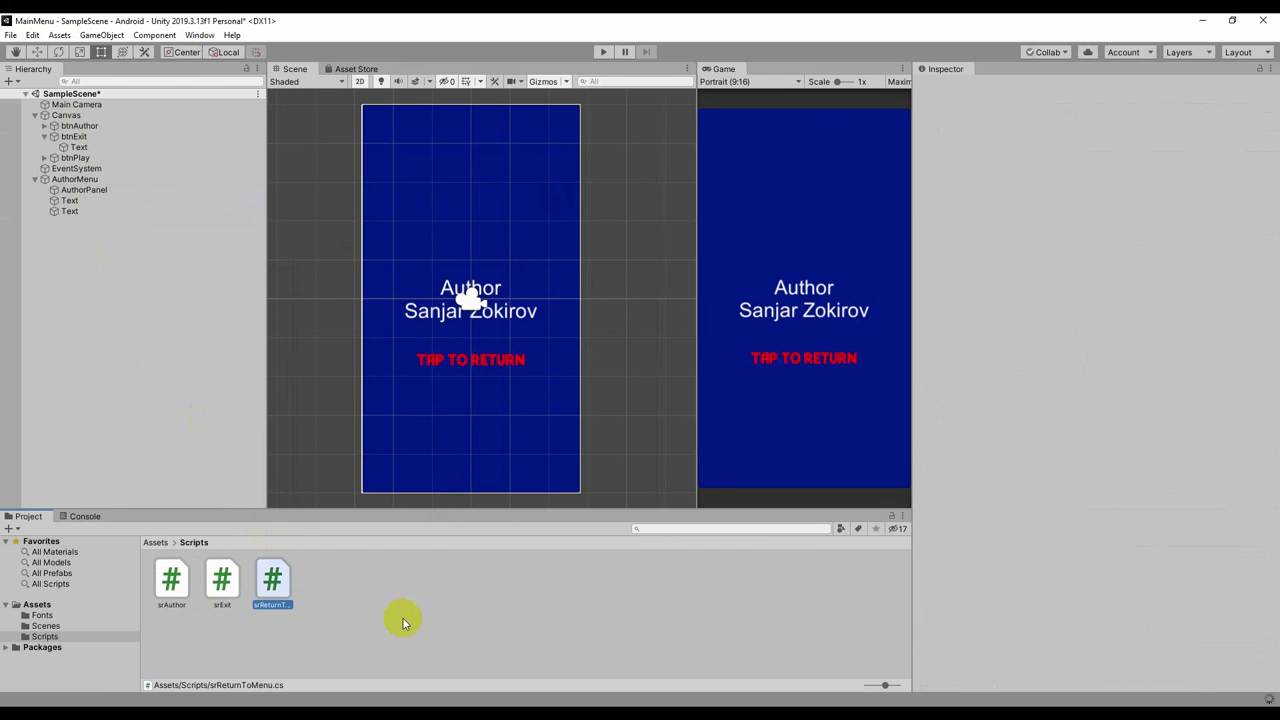
Attach srReturnToMenu to AuthorMenu and open it in MonoDevelop next to srAuthor.cs.
drag(272, 583, 86, 184)
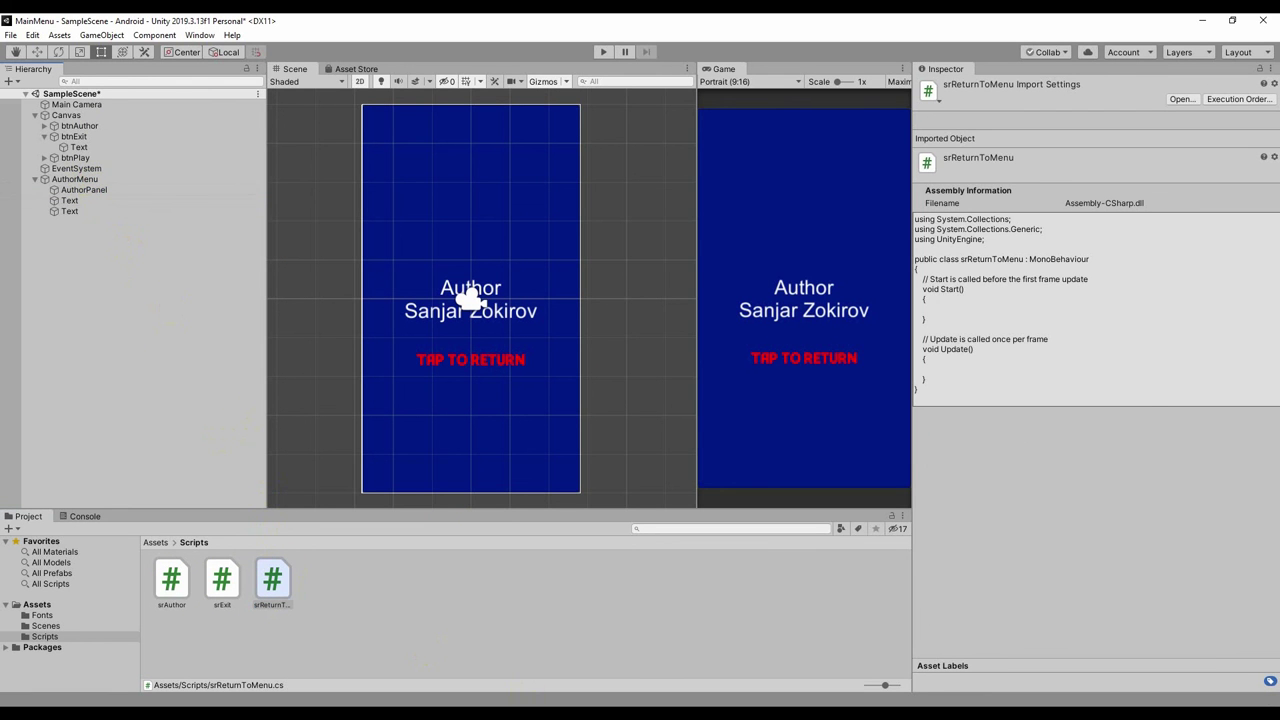
double_click(273, 580)
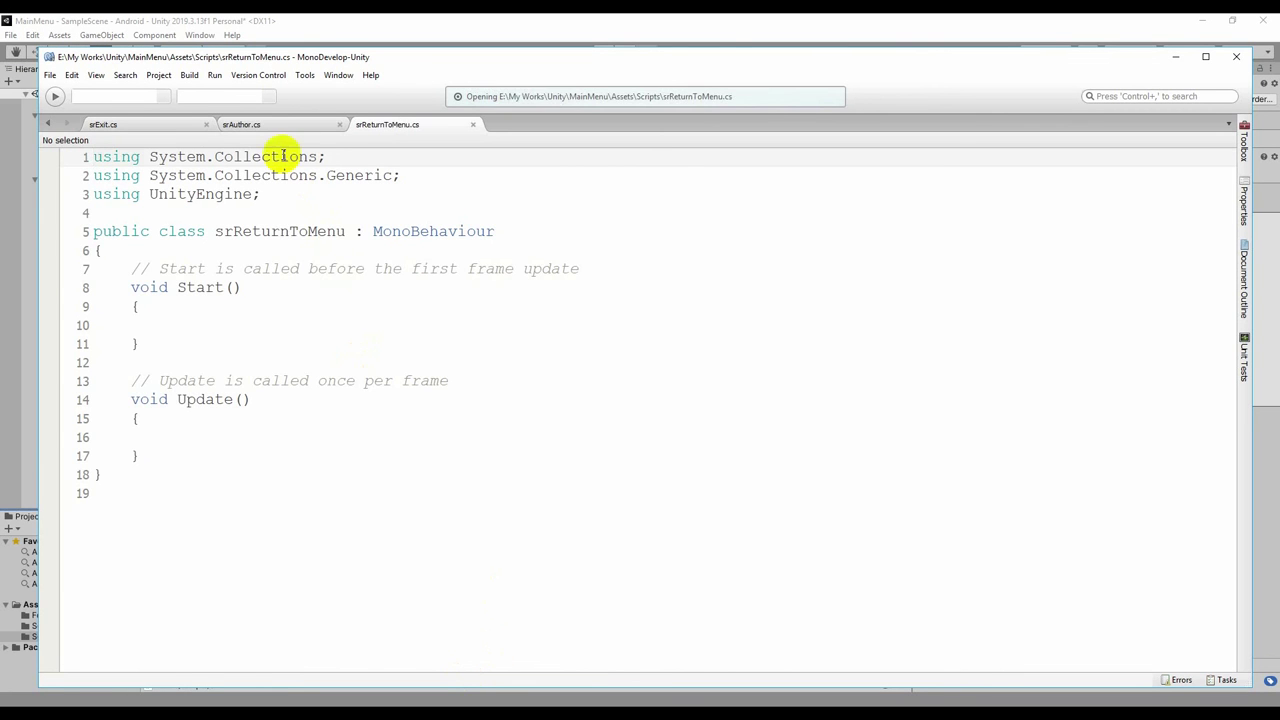
click(277, 124)
Replace srReturnToMenu.cs's template Start and Update with the copied AuthorMenu field and OnMouseDown code.
drag(125, 305, 175, 379)
key(ctrl+c)
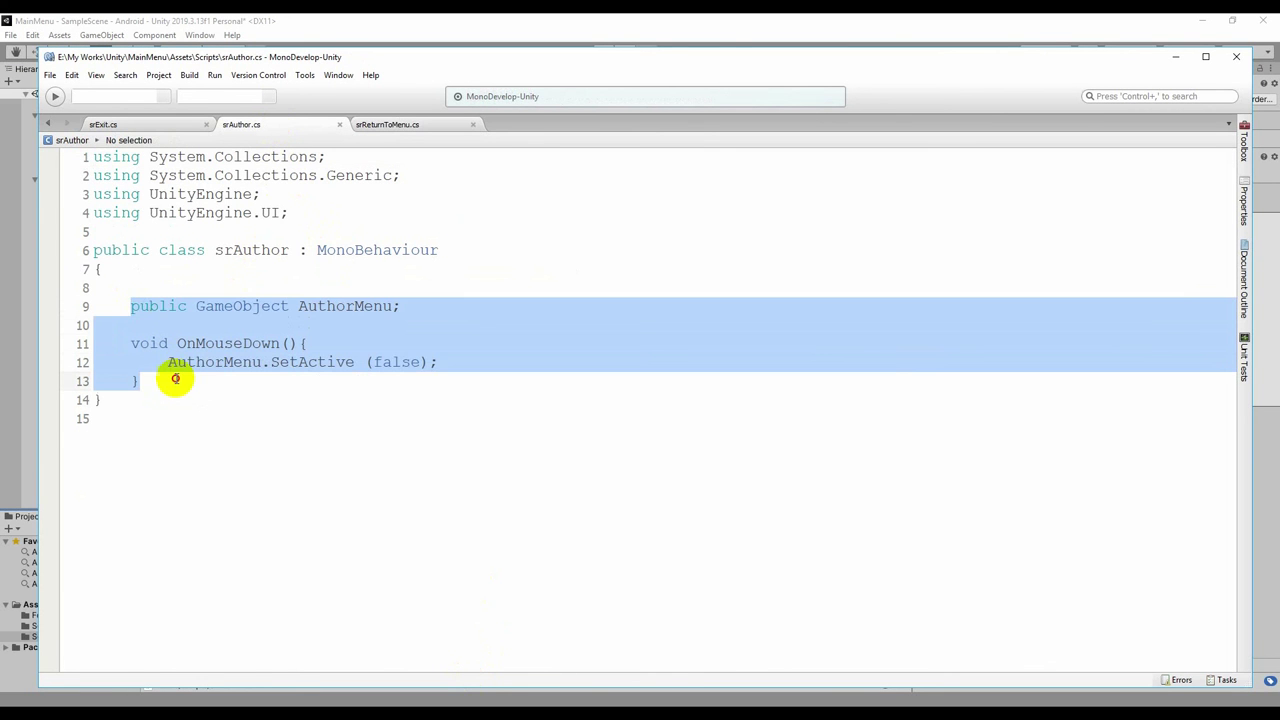
click(416, 126)
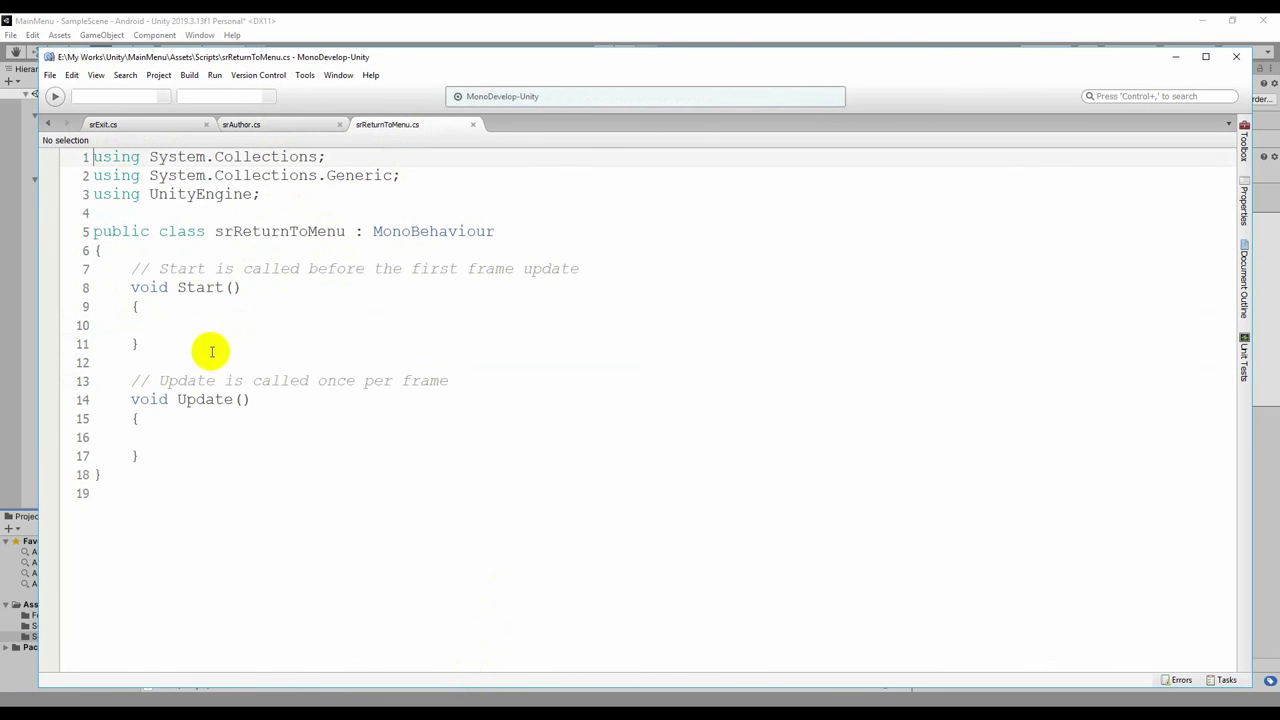
drag(131, 268, 194, 447)
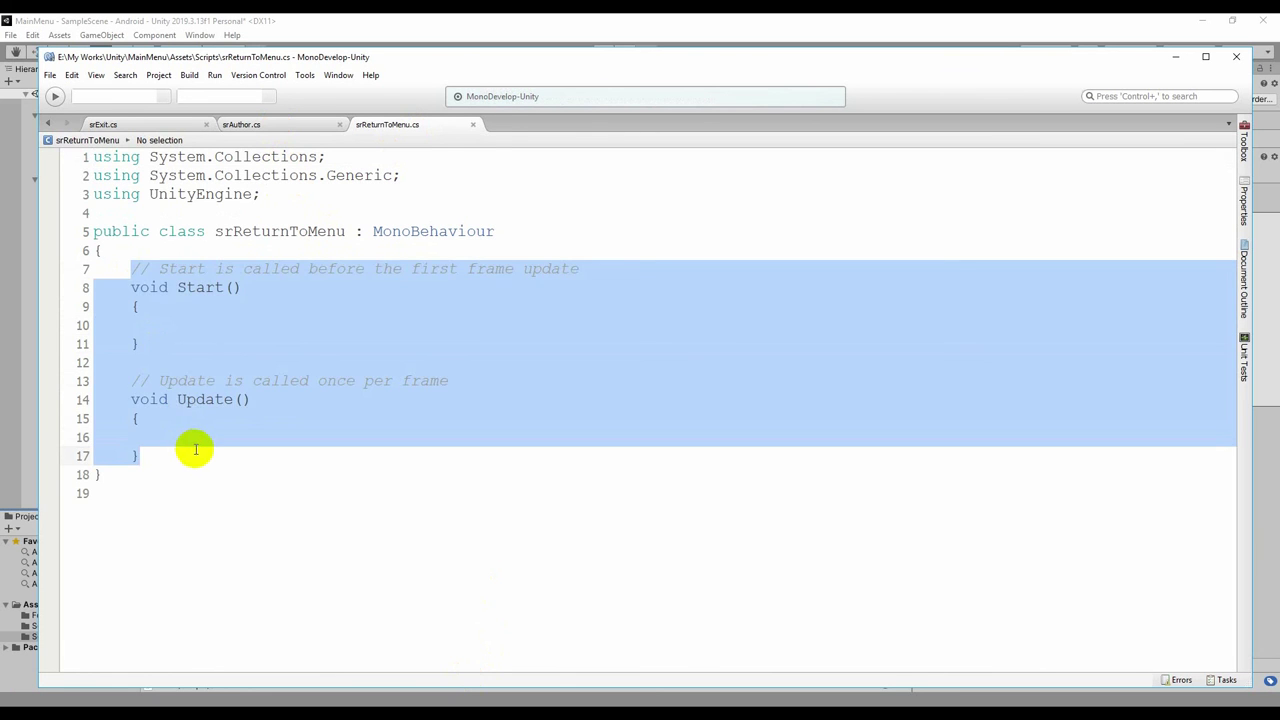
key(ctrl+v)
key(Return)
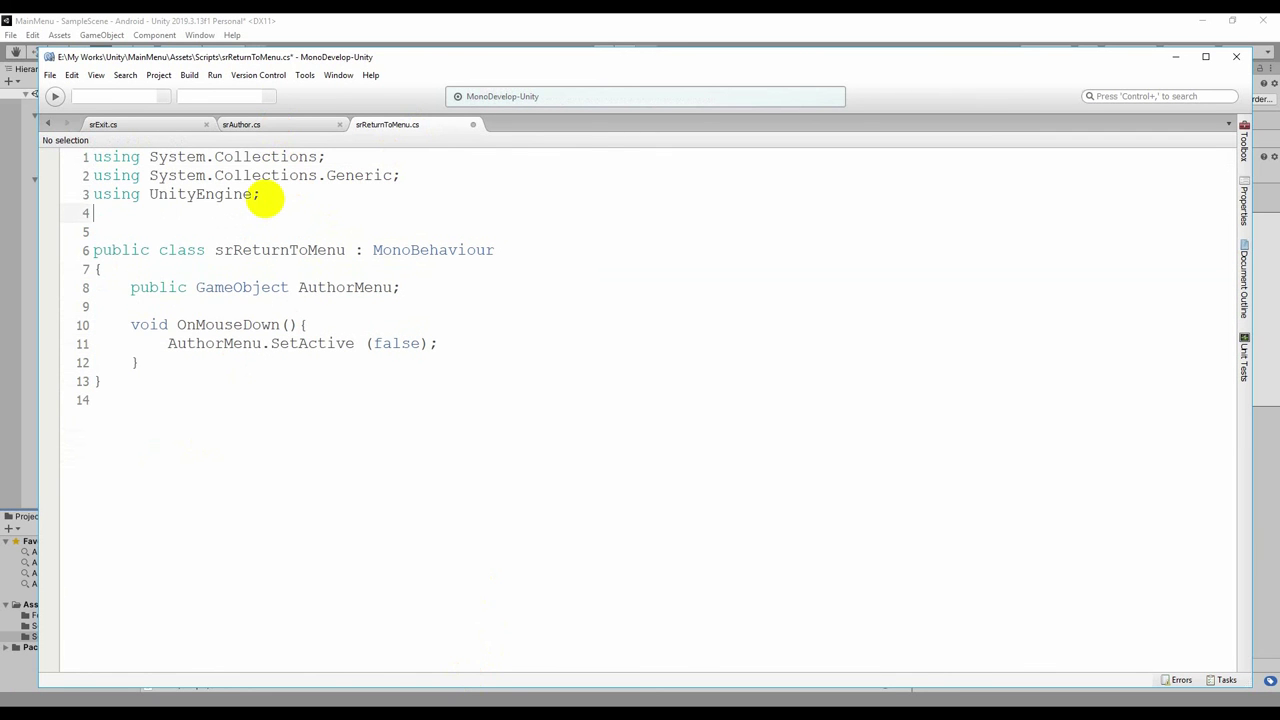
key(Up)
click(252, 124)
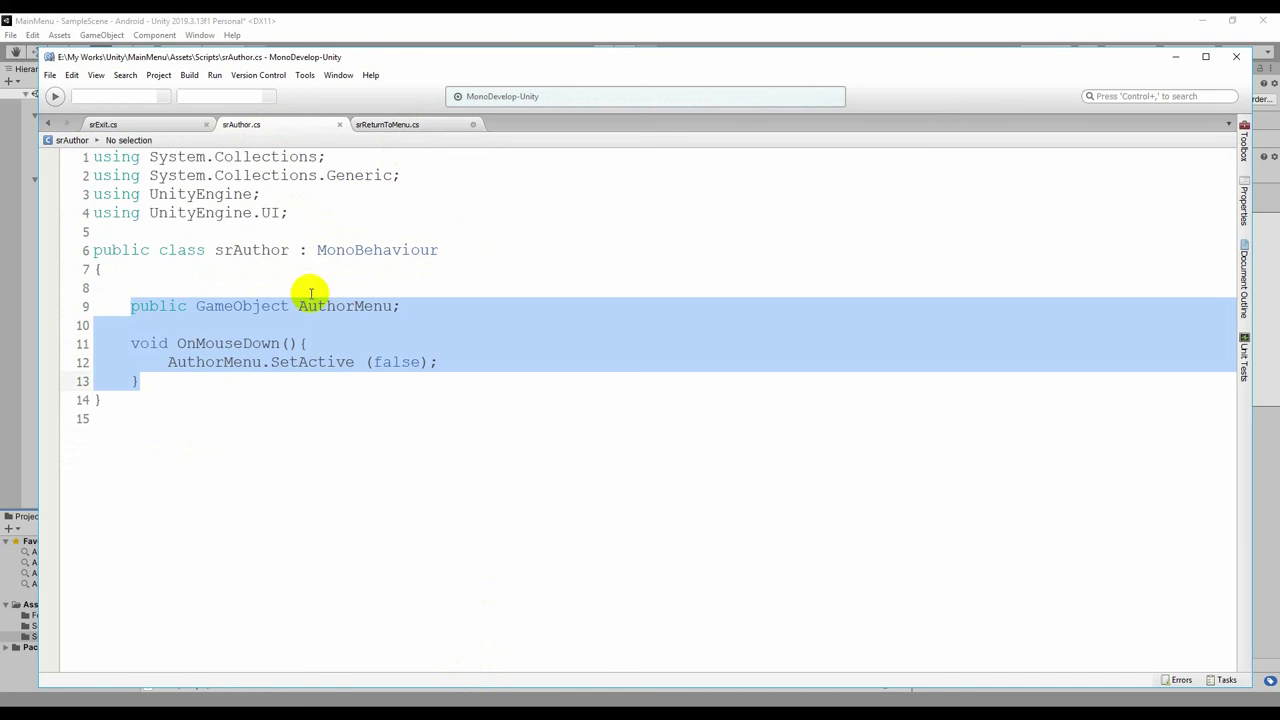
Paste srExit.cs's btnExit field and Start/Exit methods over the old code in srAuthor.cs.
click(272, 306)
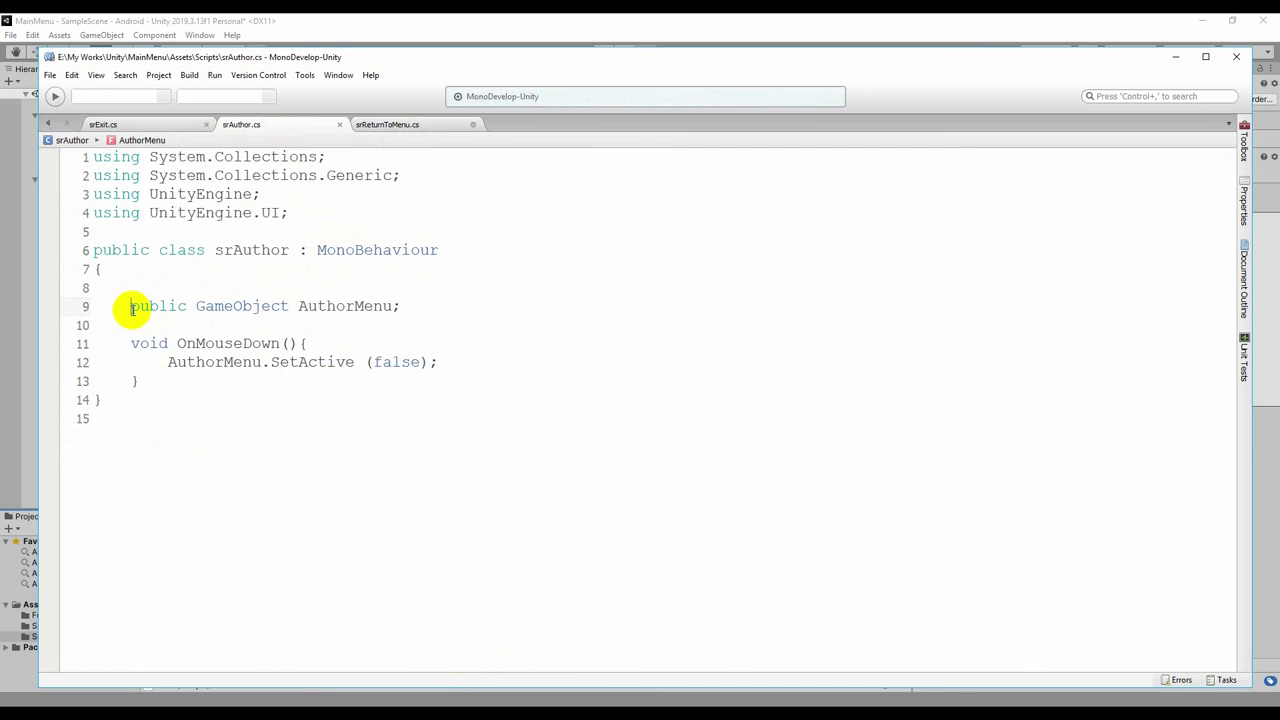
click(150, 124)
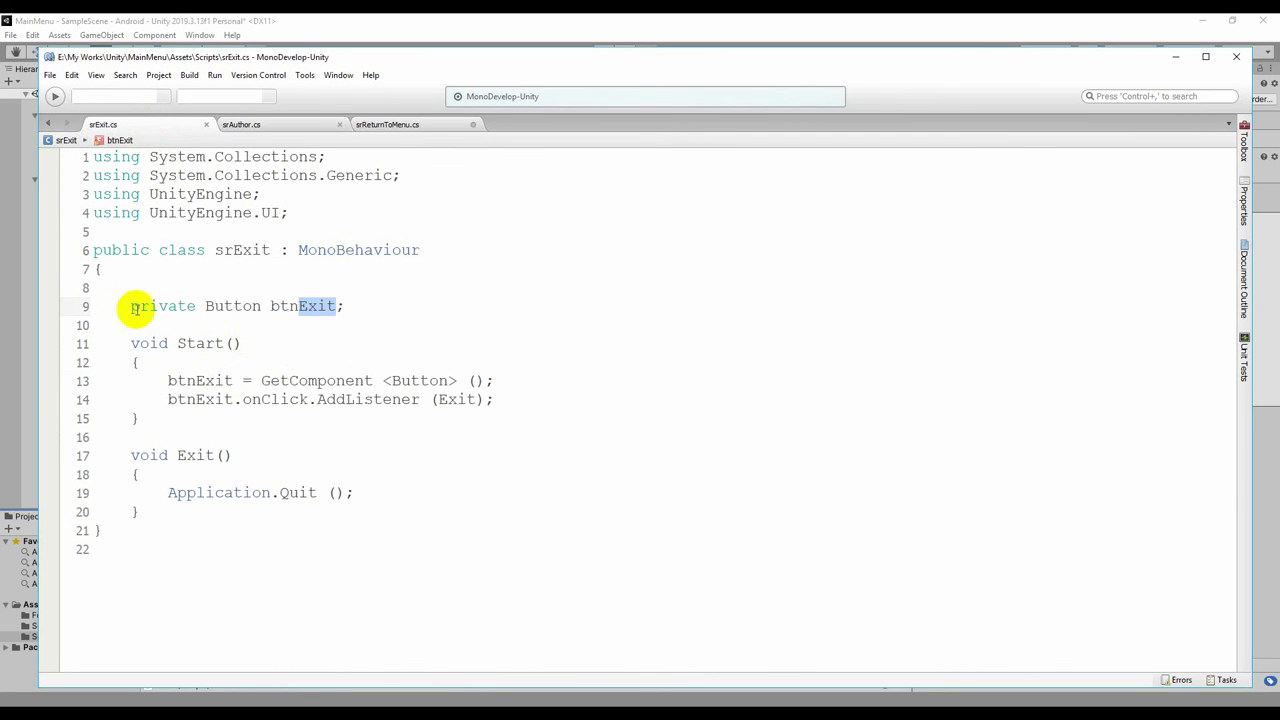
drag(131, 306, 178, 512)
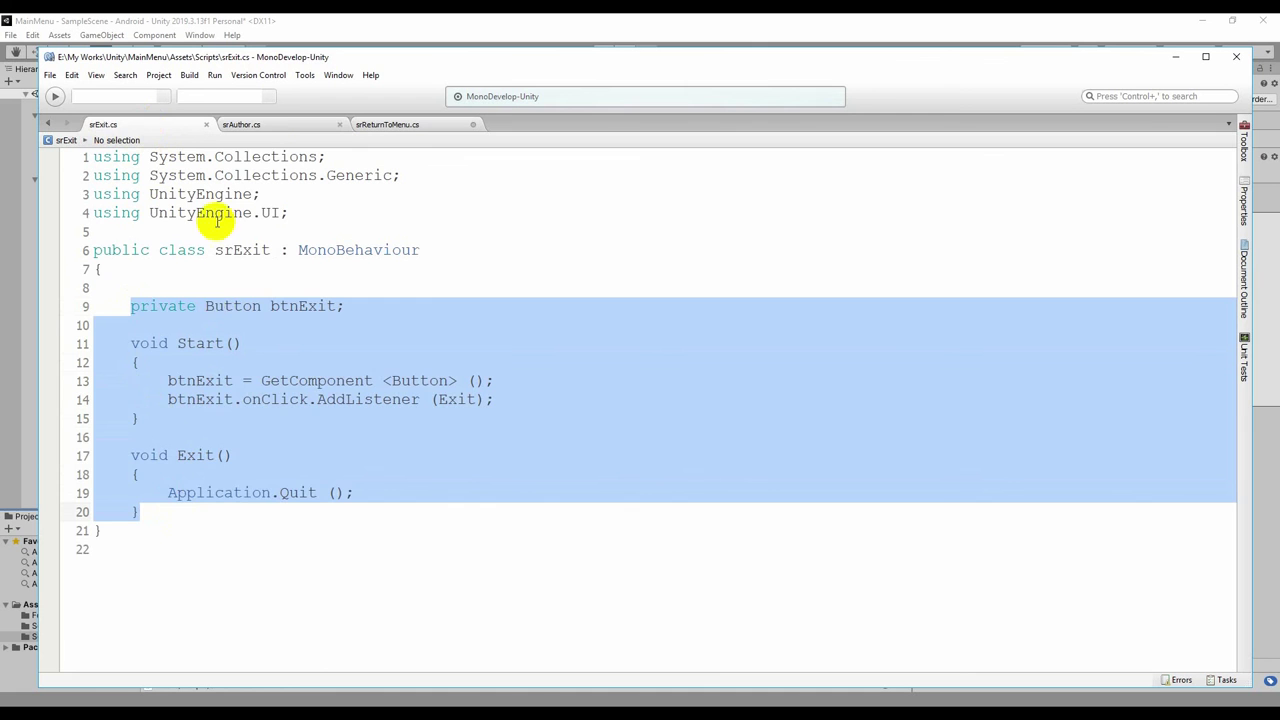
click(262, 126)
drag(131, 306, 157, 381)
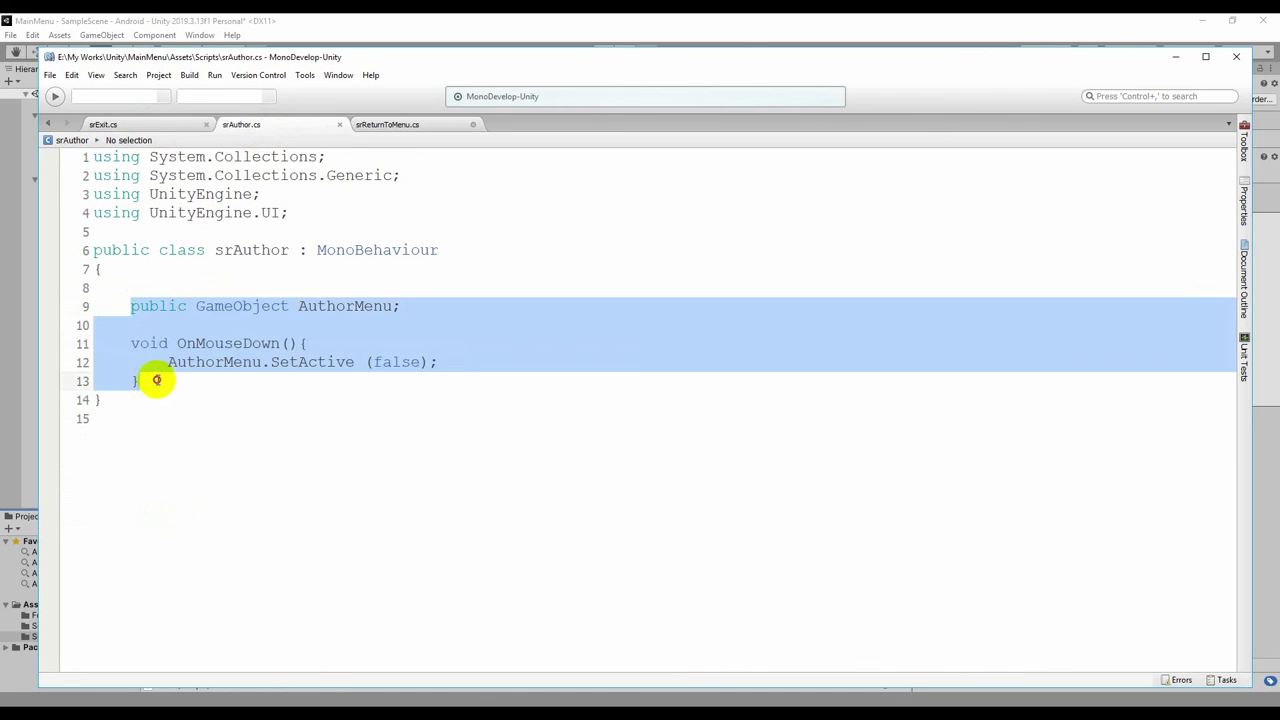
key(ctrl+v)
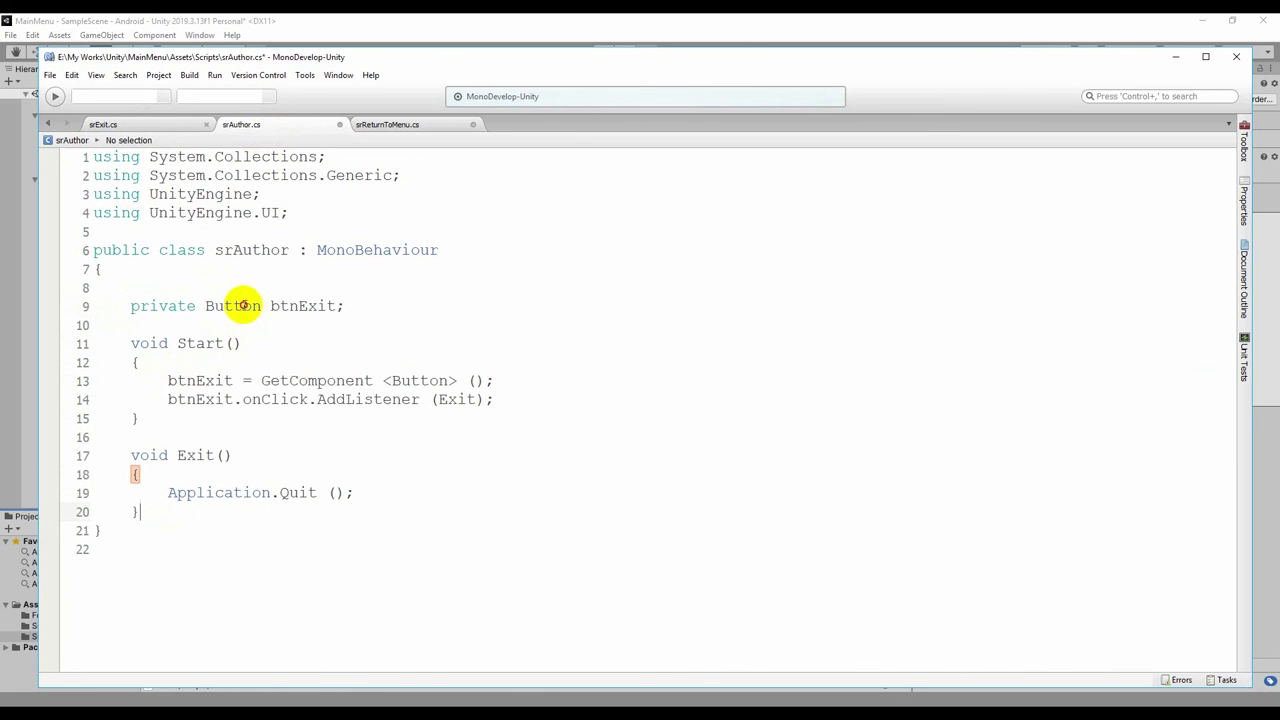
Rename btnExit to btnAuthor in the field declaration and on line 13.
double_click(234, 306)
drag(298, 306, 336, 309)
text(Authior)
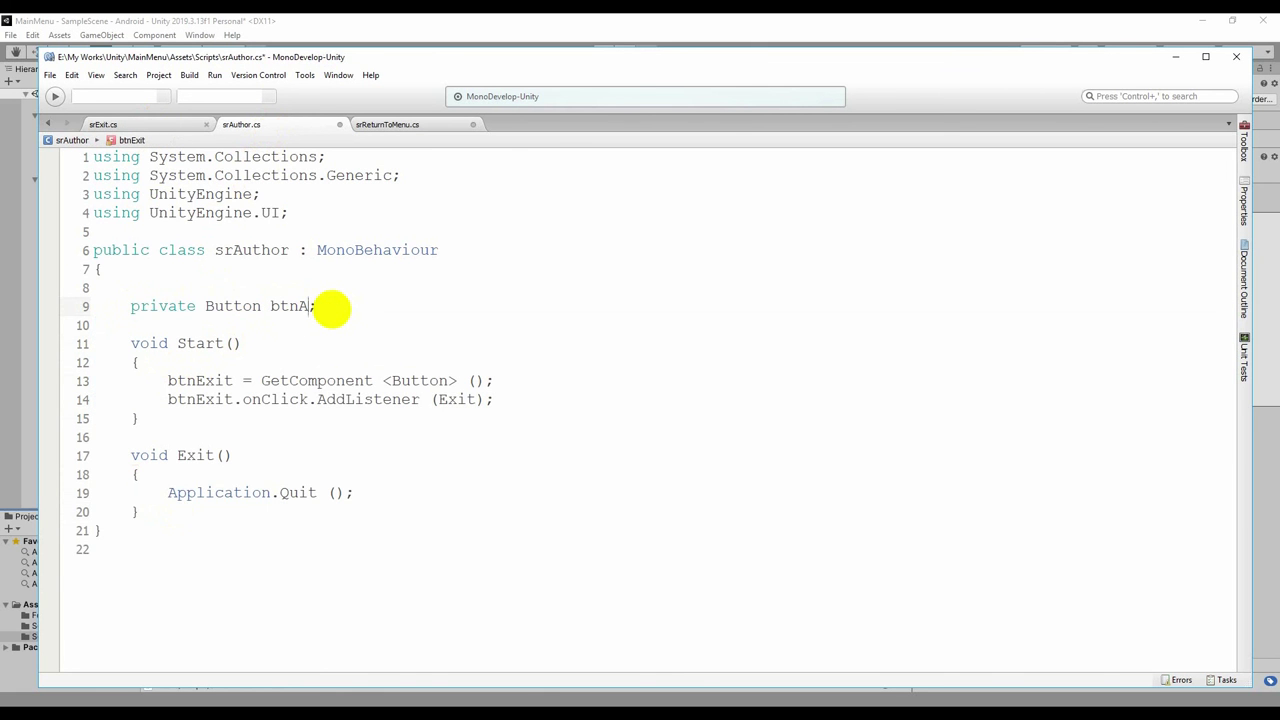
key(BackSpace)
key(BackSpace)
key(BackSpace)
text(or)
double_click(310, 305)
key(ctrl+c)
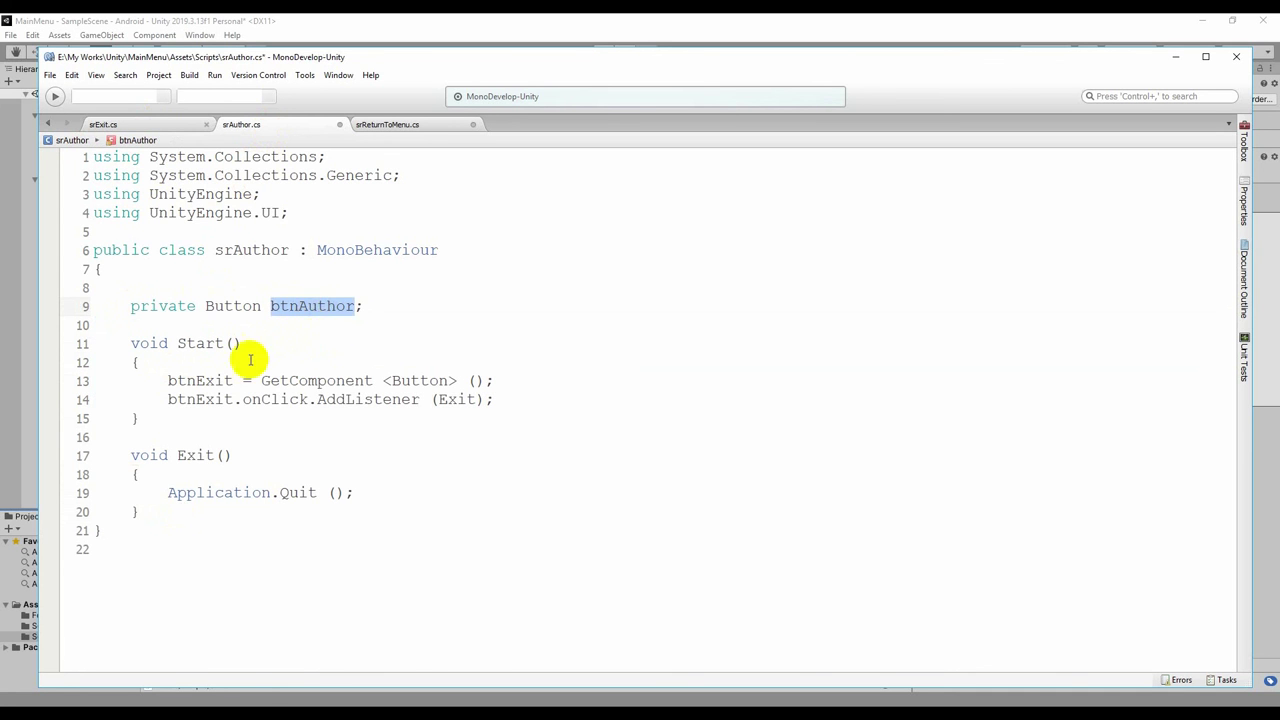
double_click(200, 380)
key(ctrl+v)
click(284, 378)
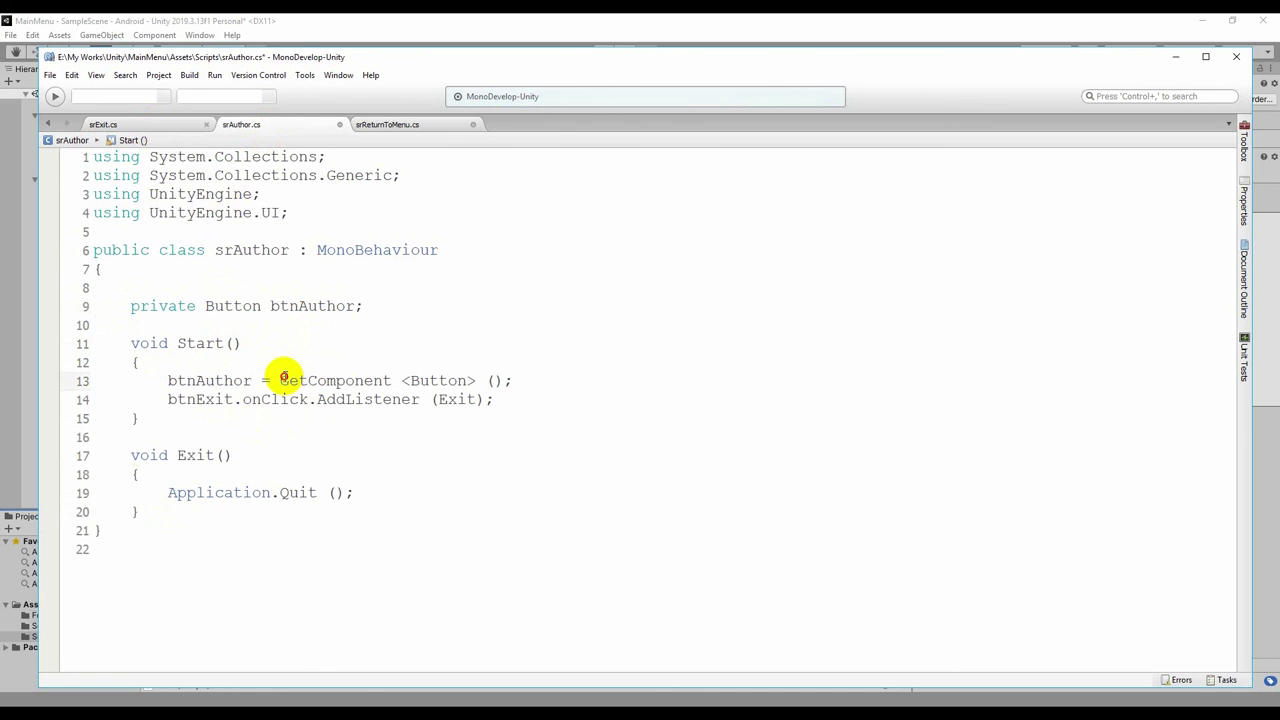
Rename btnExit to btnAuthor on line 14 and compare the listener code with srExit.cs.
mouse_move(286, 379)
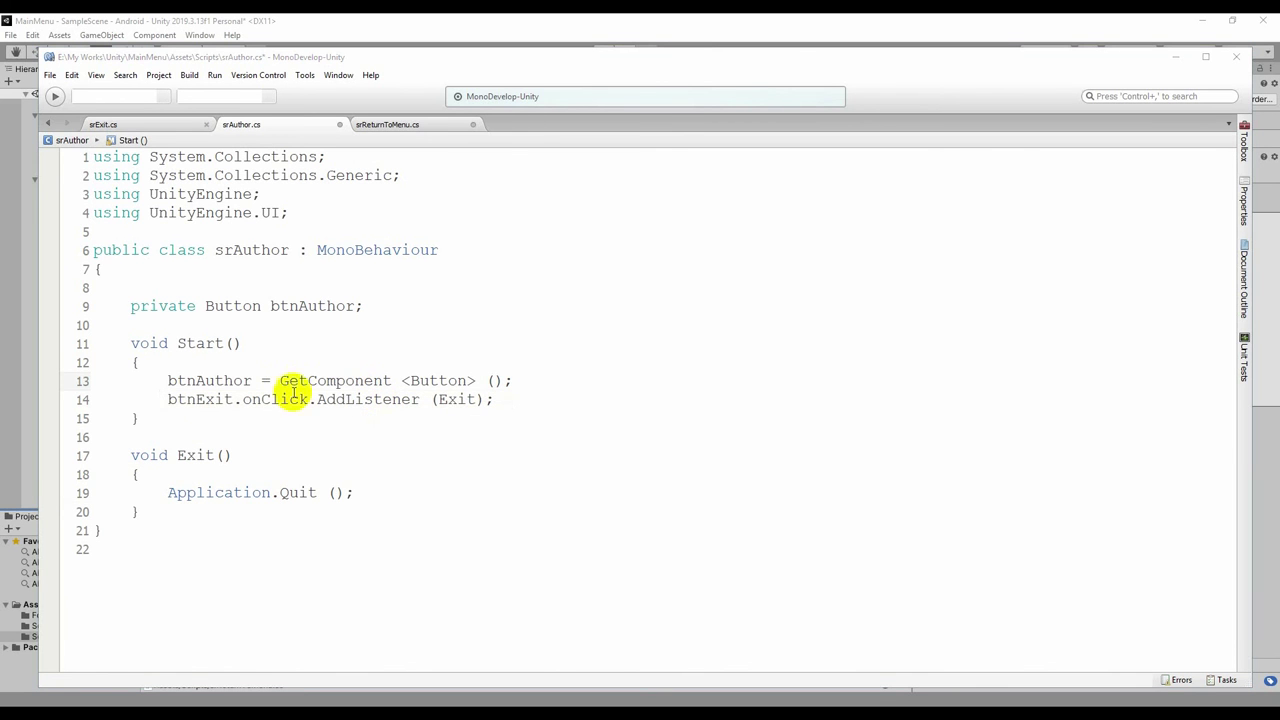
double_click(187, 381)
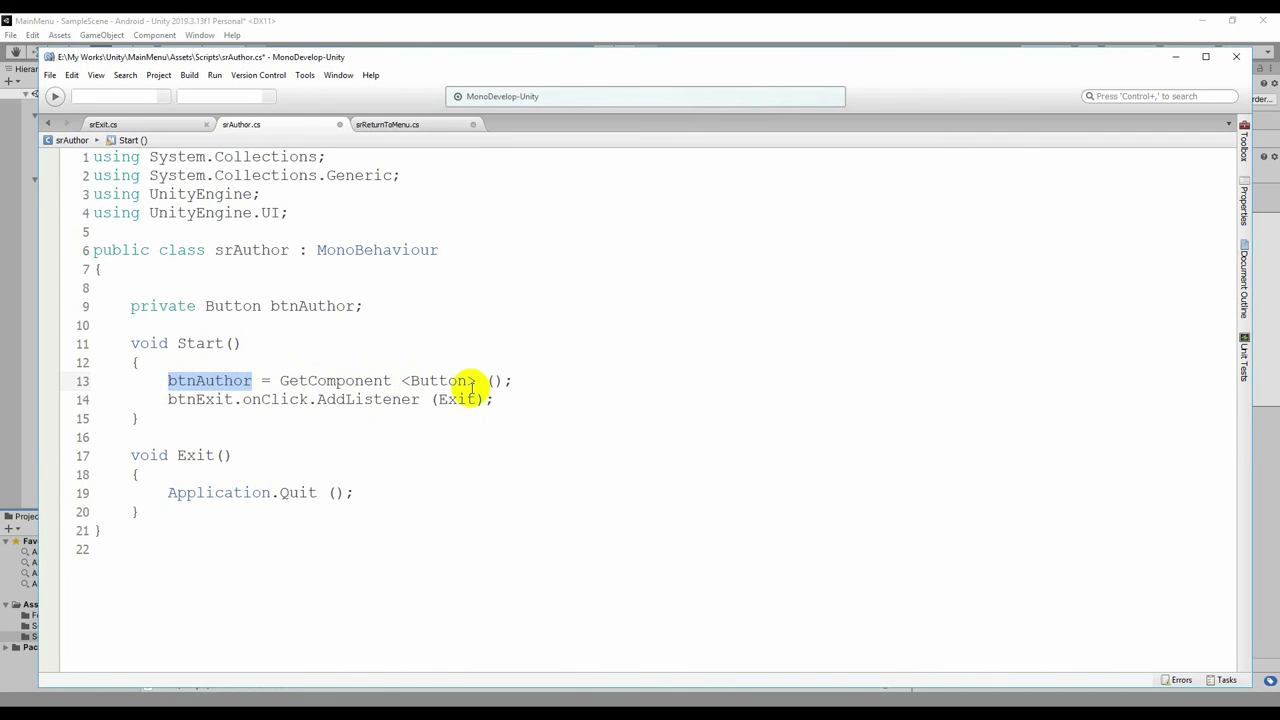
double_click(200, 399)
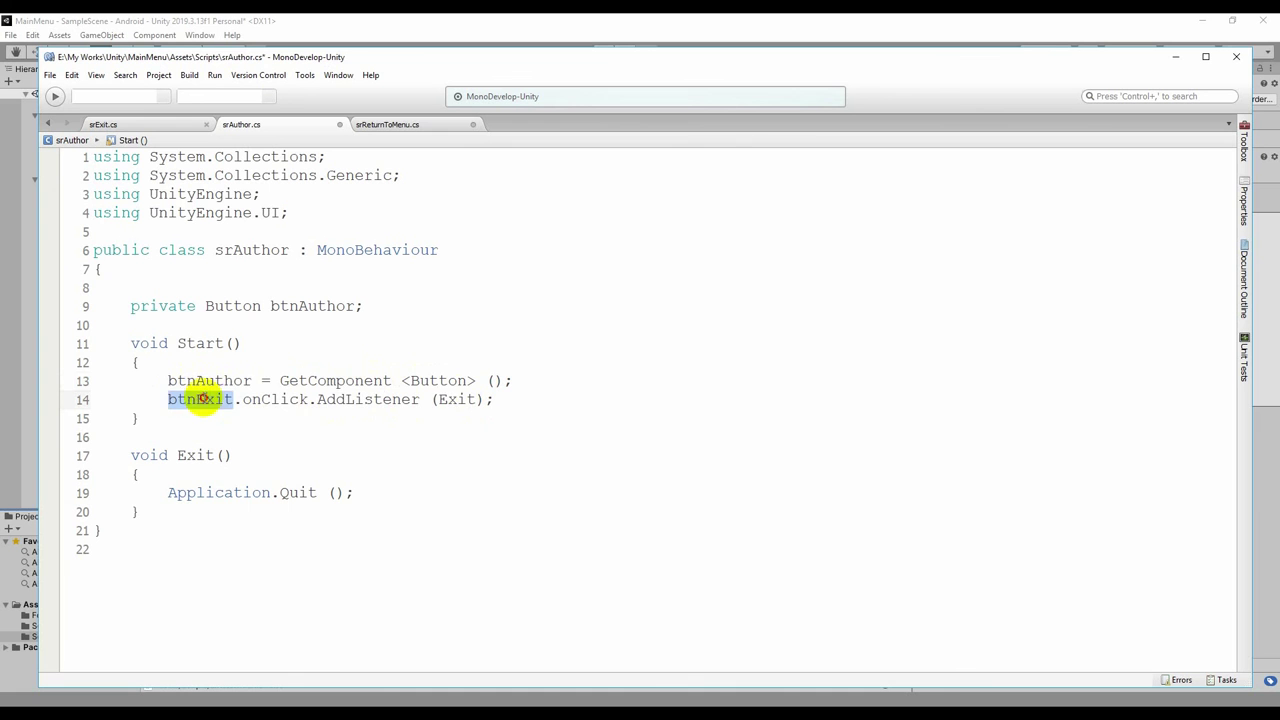
key(ctrl+v)
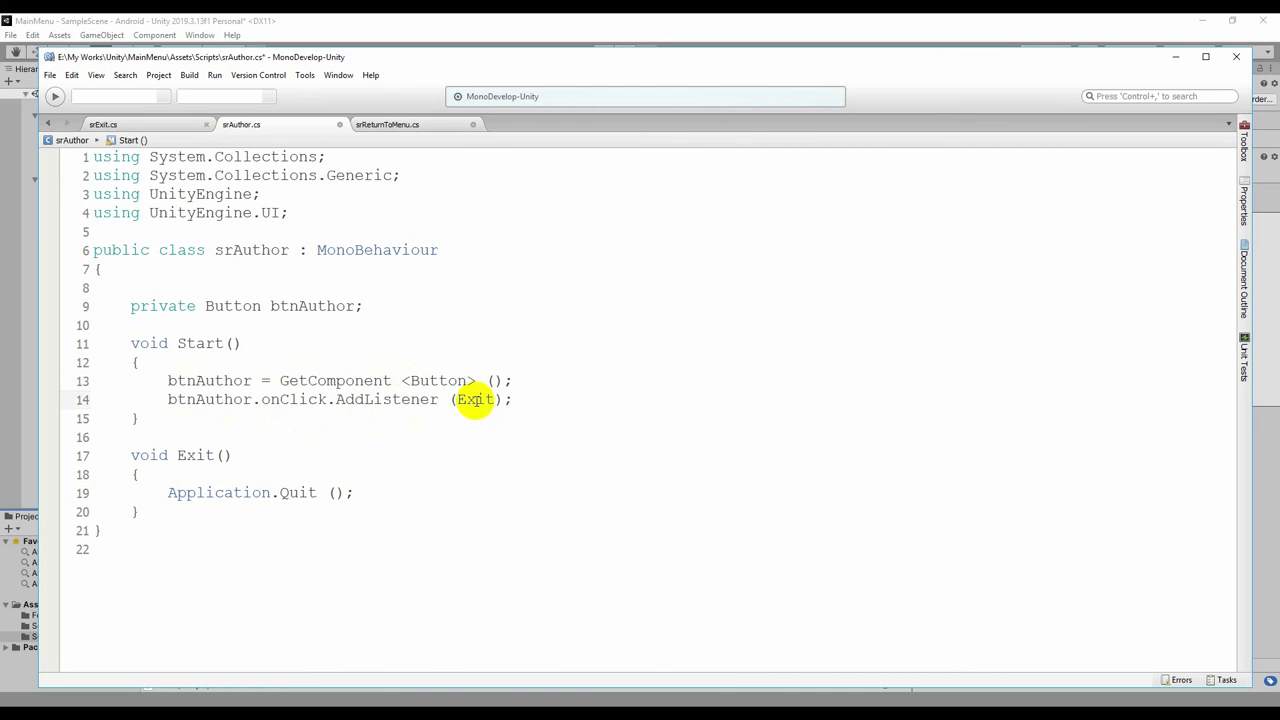
drag(457, 399, 494, 399)
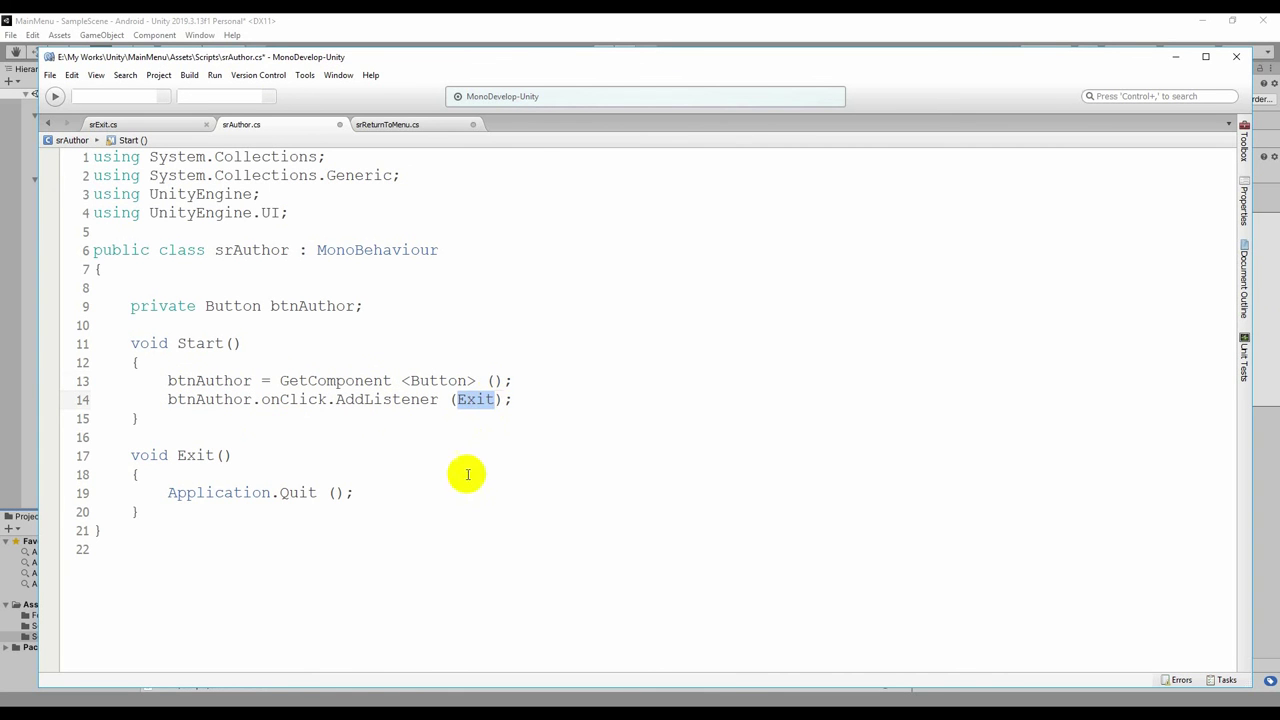
double_click(306, 400)
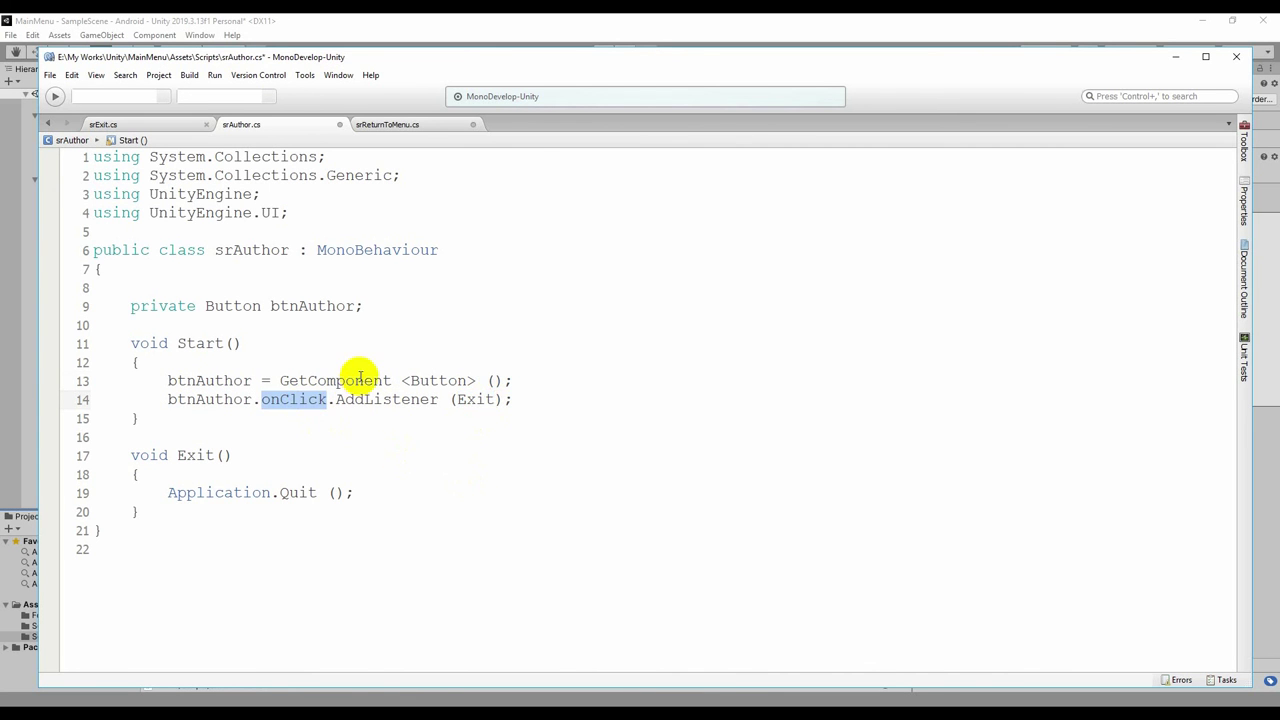
click(160, 125)
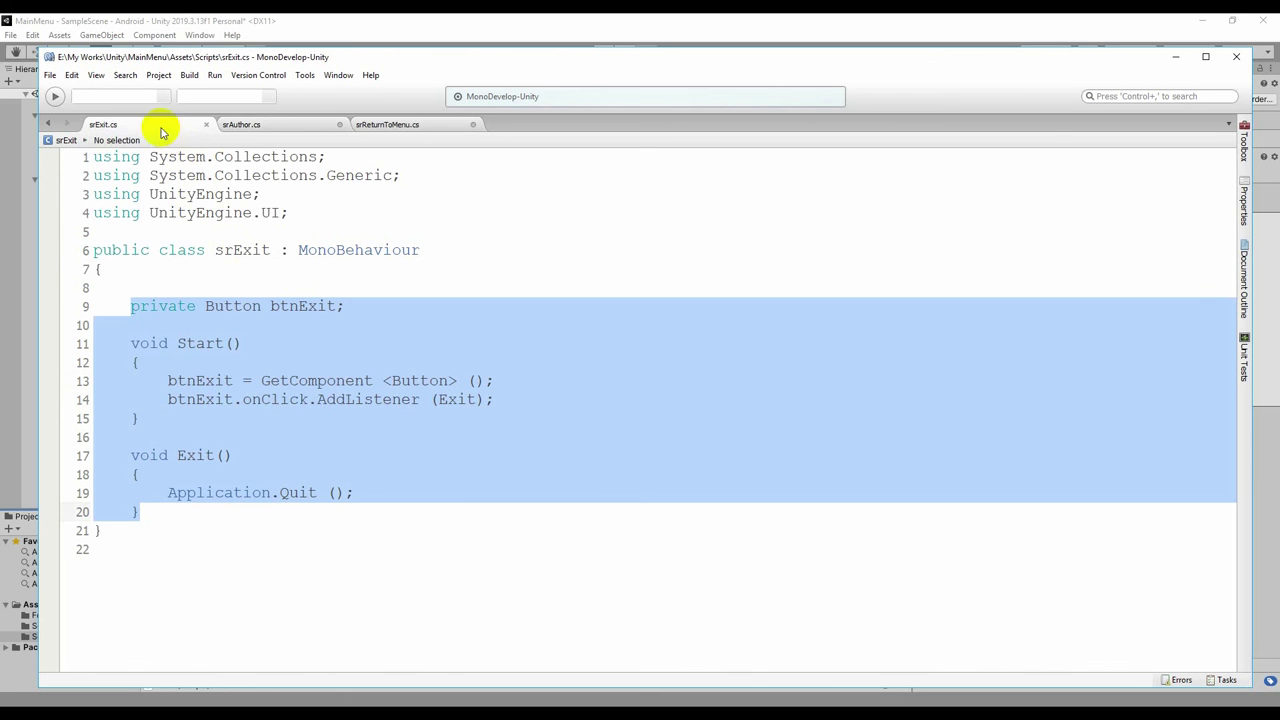
click(270, 126)
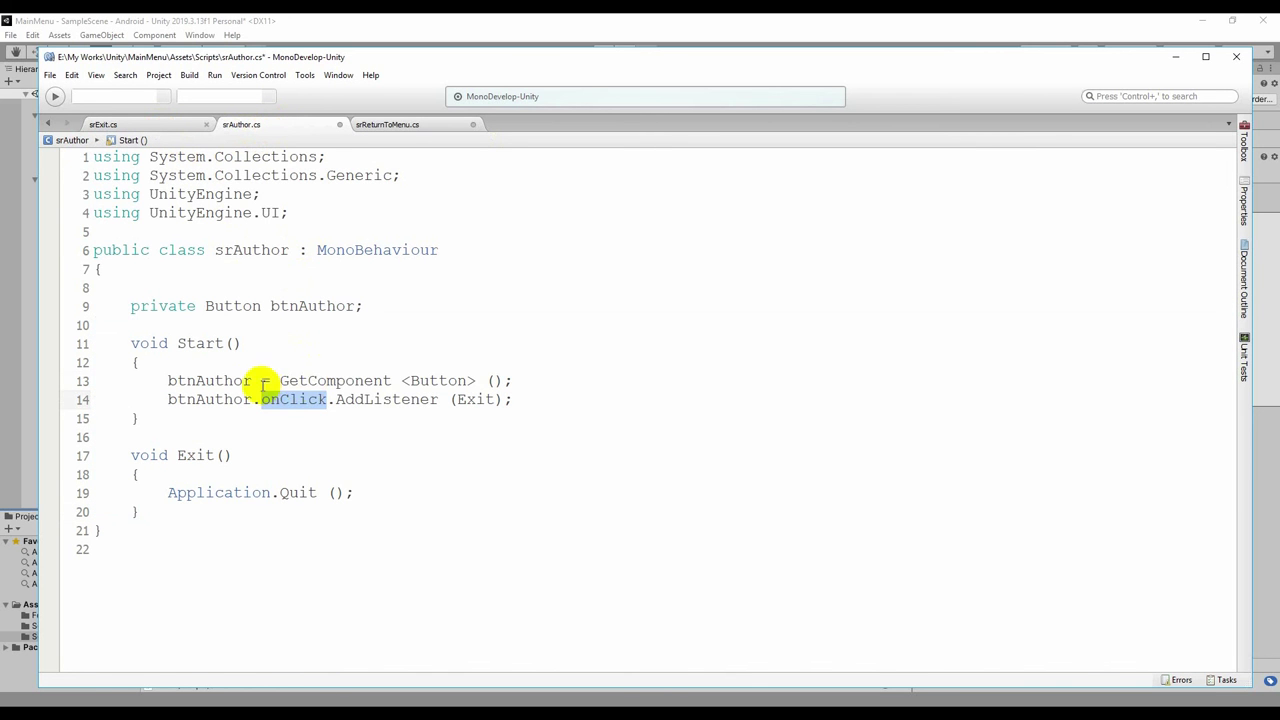
double_click(320, 380)
double_click(421, 380)
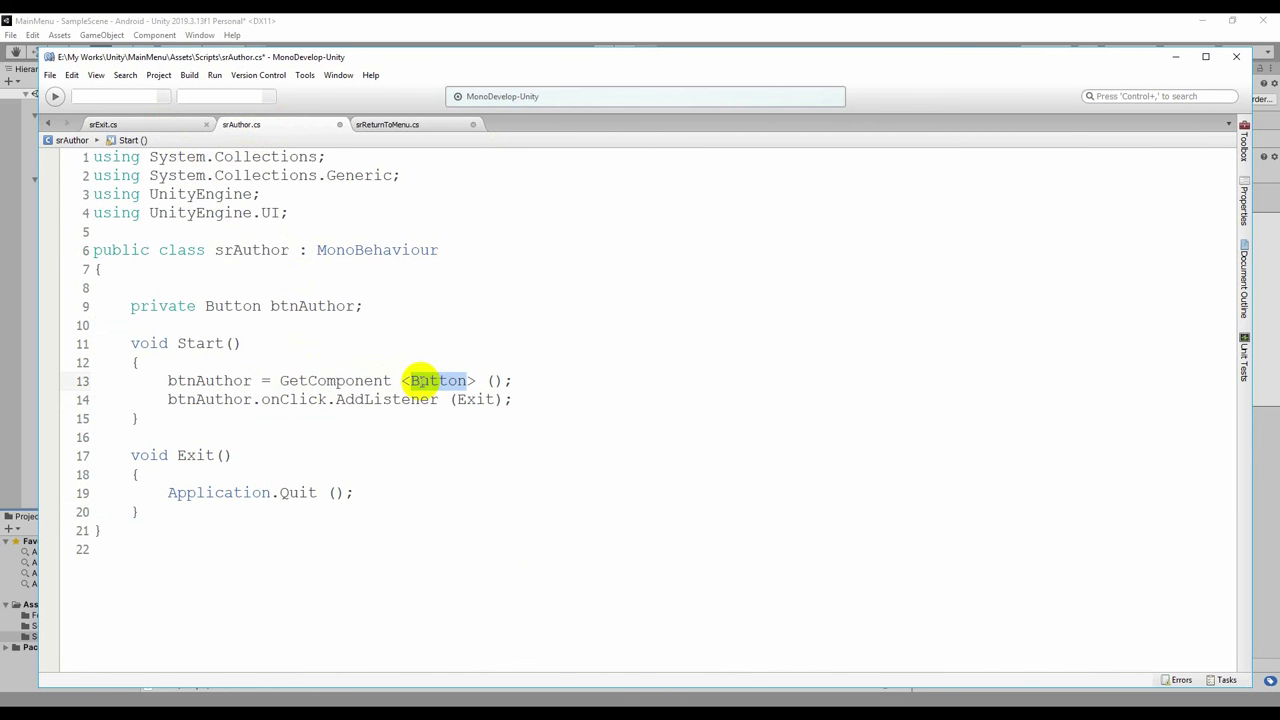
click(580, 703)
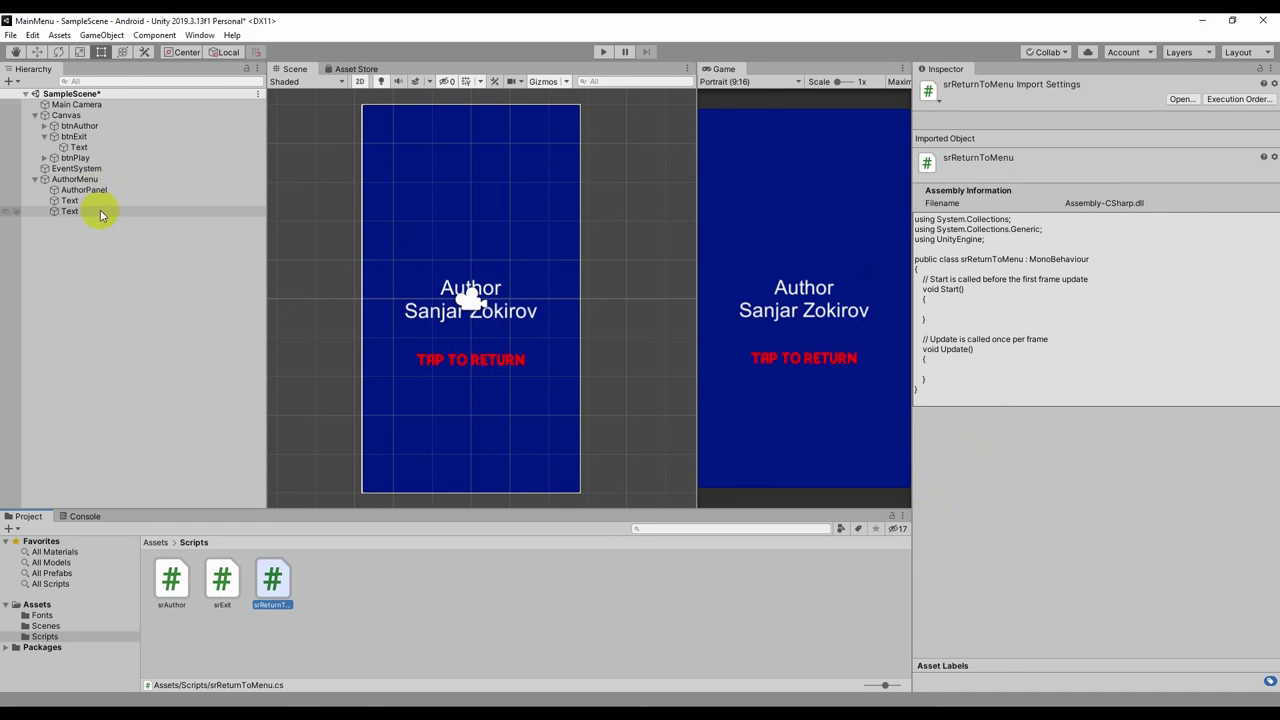
Inspect btnAuthor's Button component, confirming its On Click list is empty.
click(80, 127)
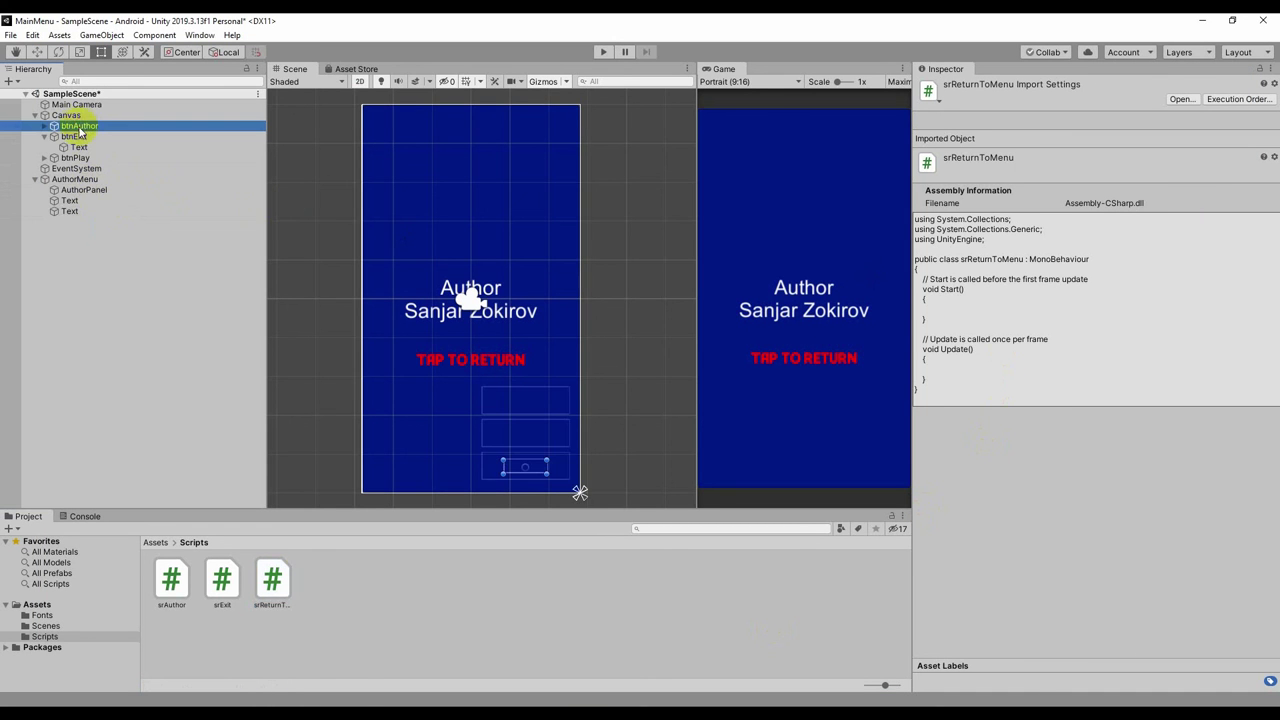
scroll(1005, 430, down, 5)
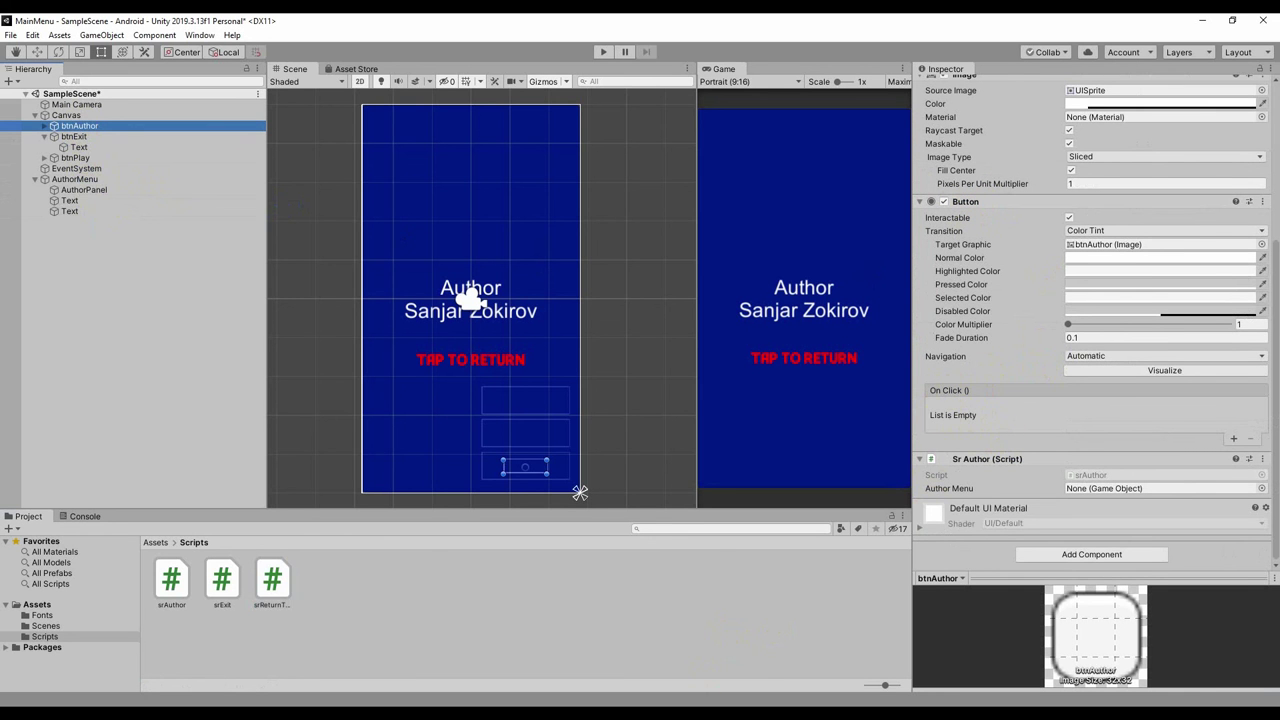
click(700, 677)
Change the AddListener argument on line 14 from Exit to Author.
double_click(296, 399)
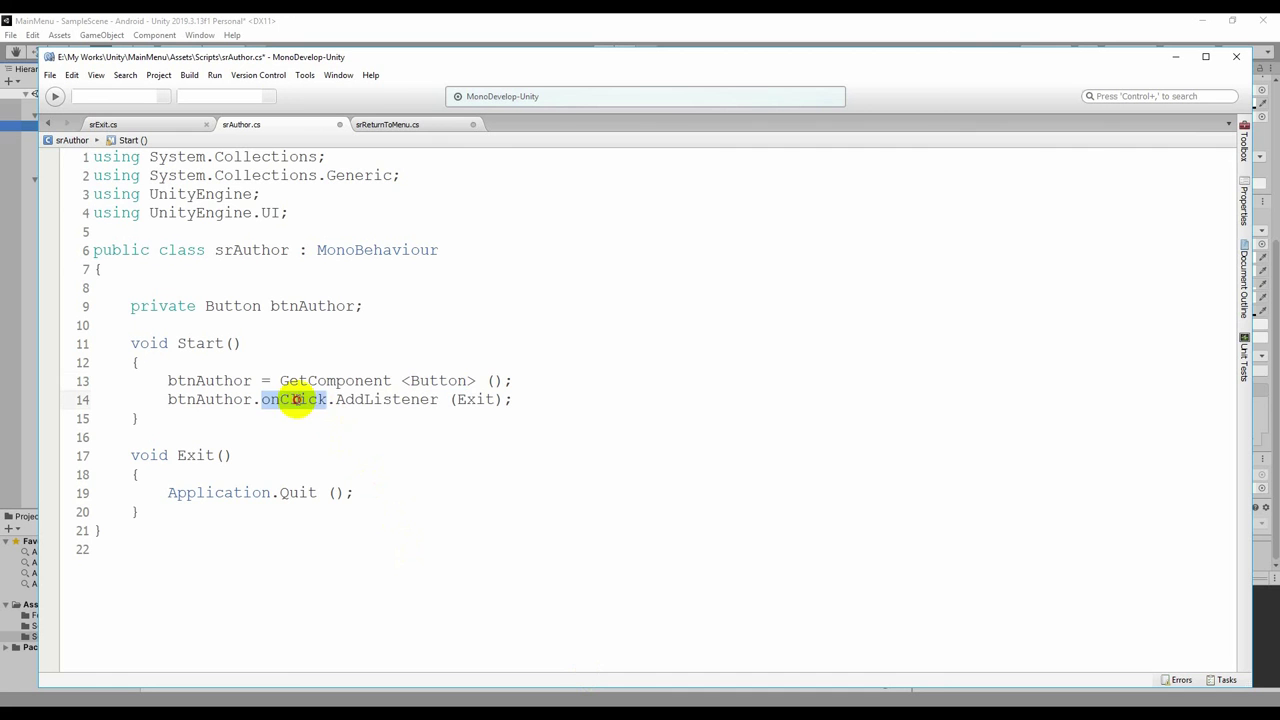
drag(456, 399, 488, 401)
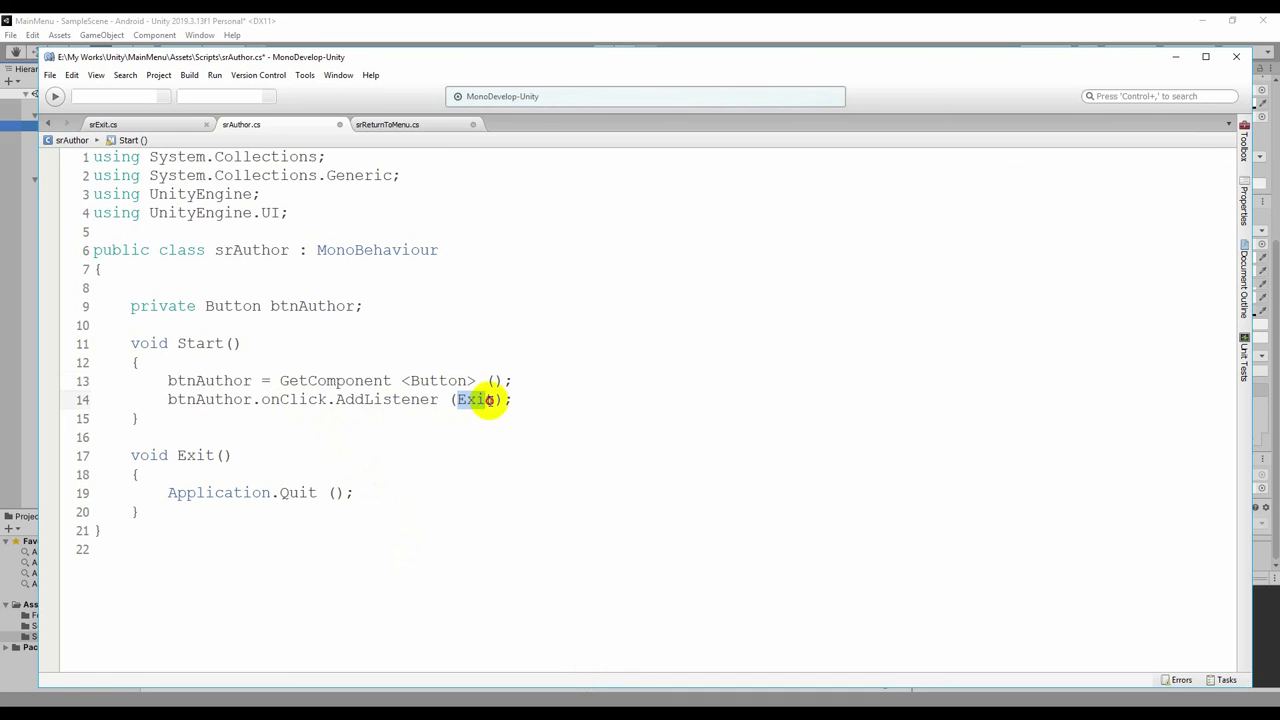
text(A)
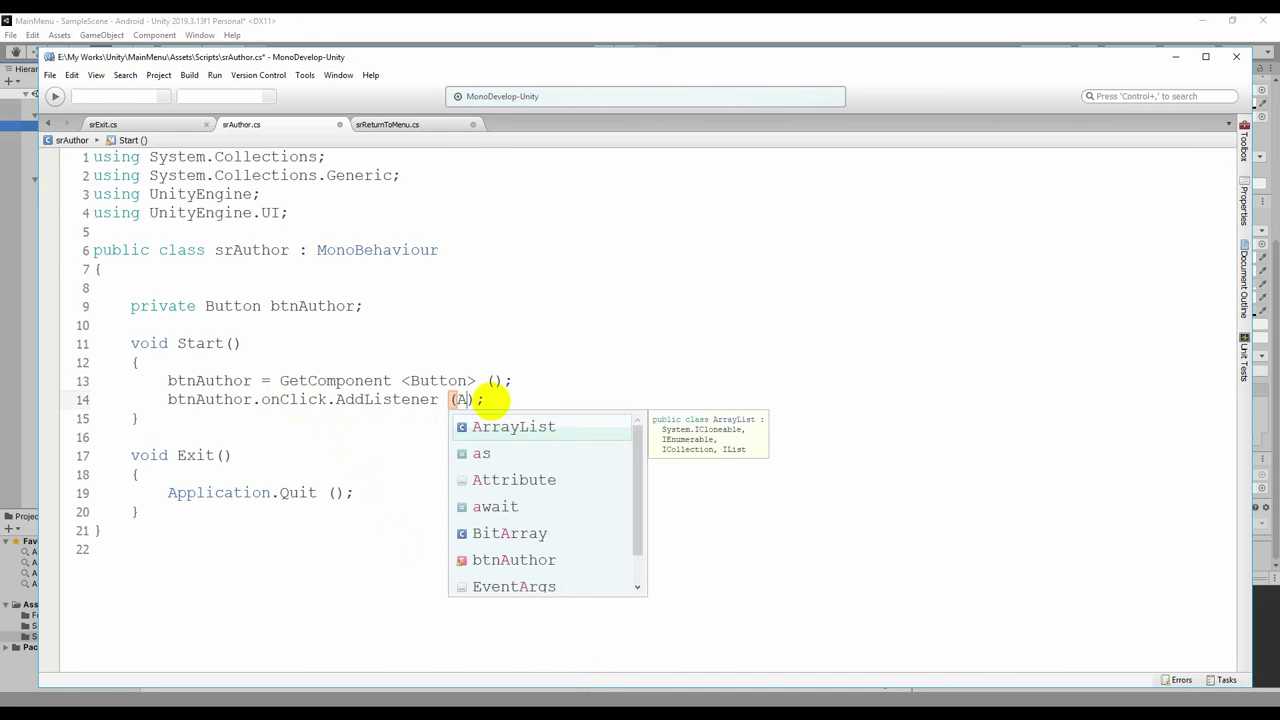
text(uht)
key(BackSpace)
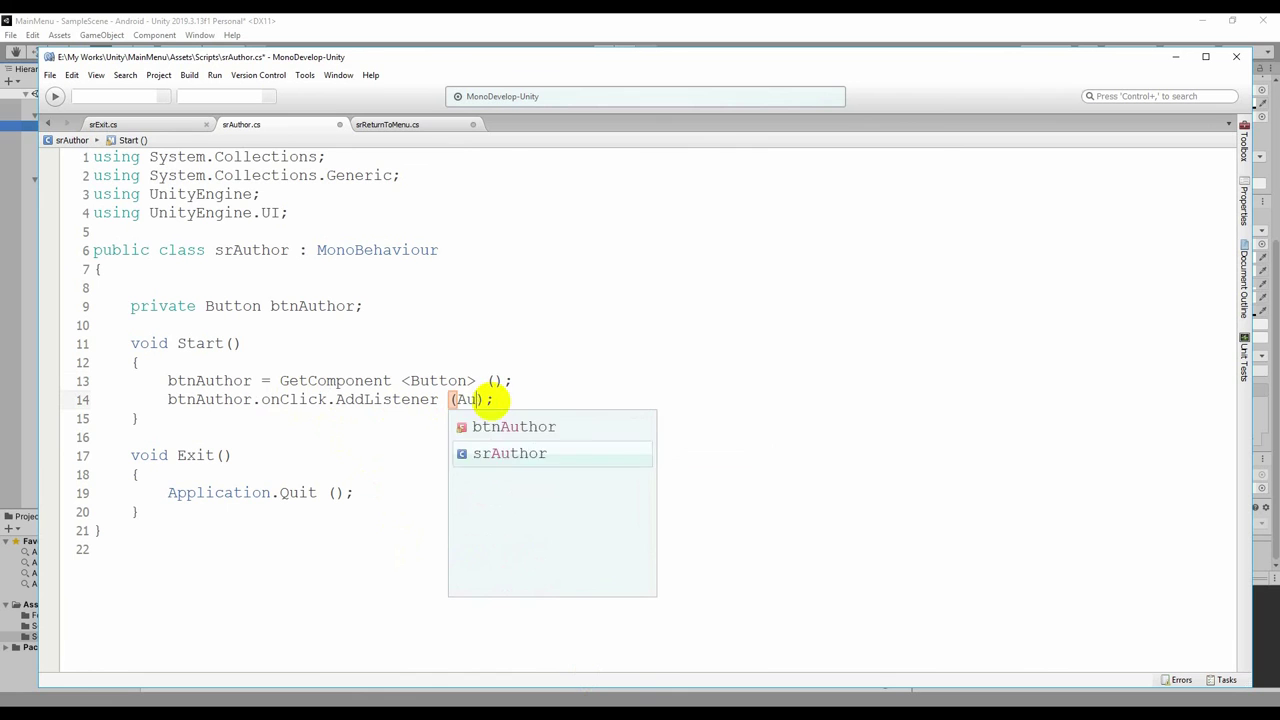
key(BackSpace)
text(thor)
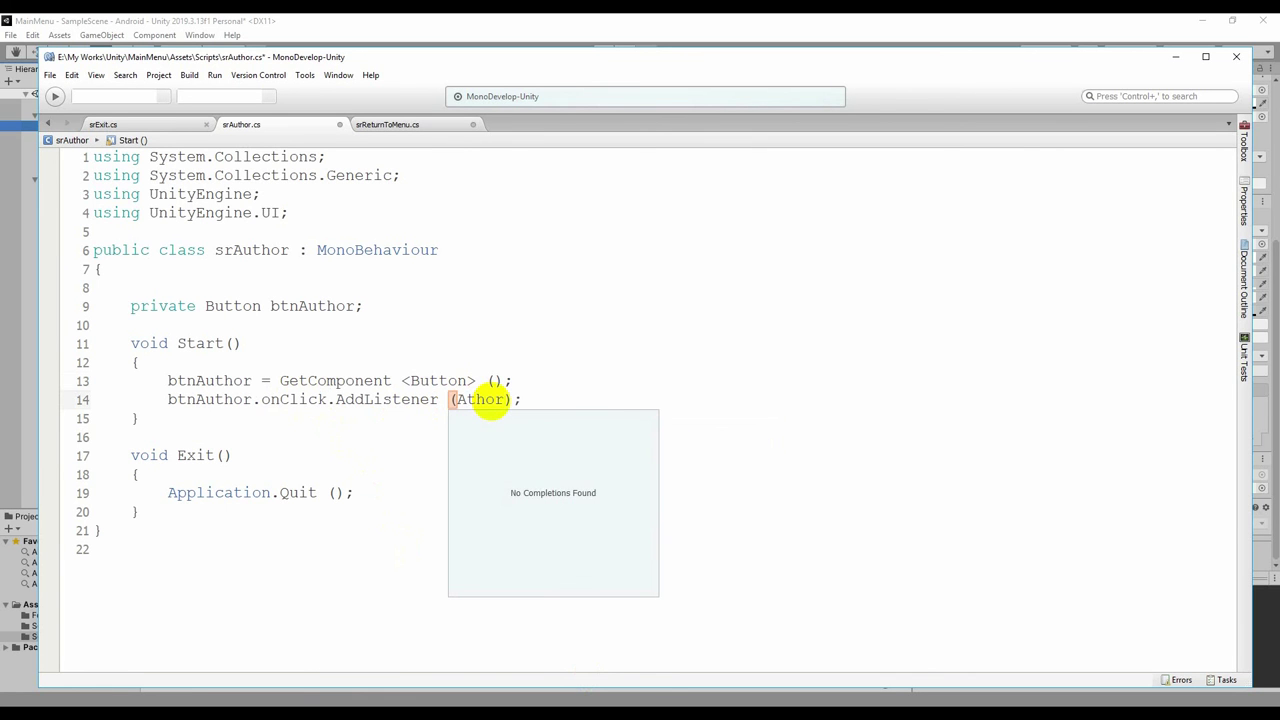
key(Escape)
key(Left)
key(Left)
key(Left)
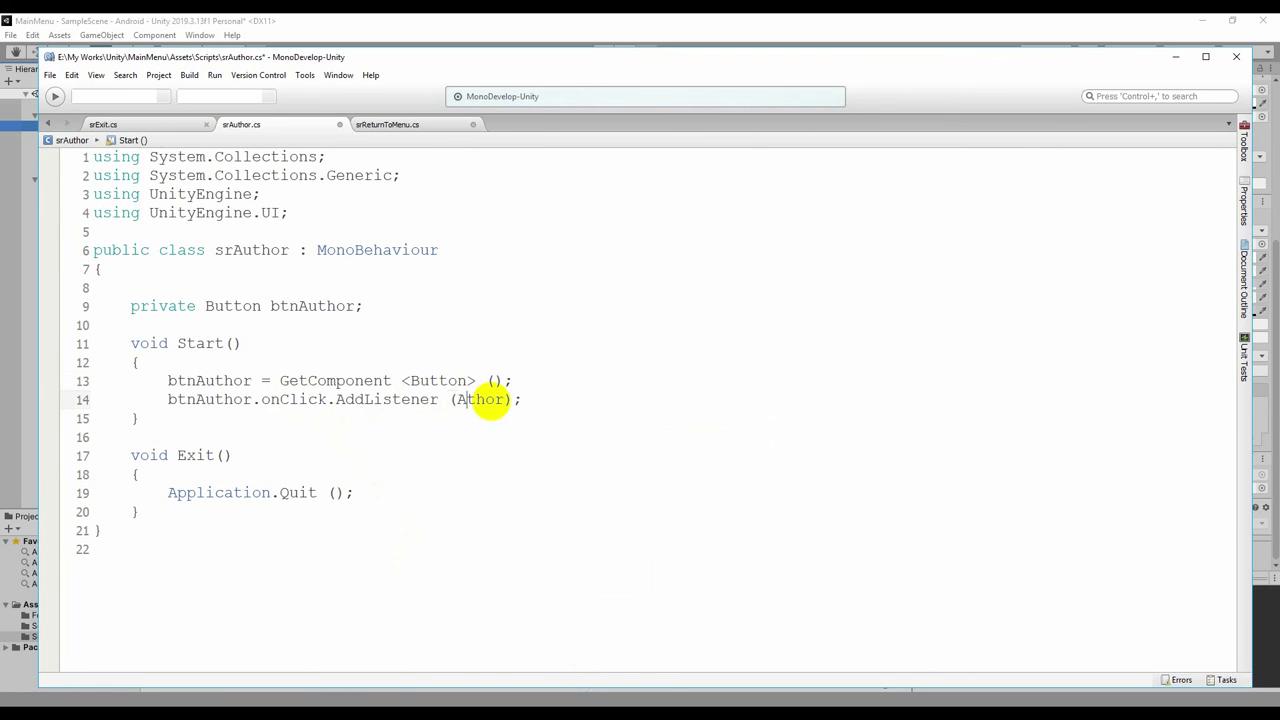
text(u)
Rename the Exit() method to Author().
double_click(489, 400)
key(ctrl+c)
key(Down)
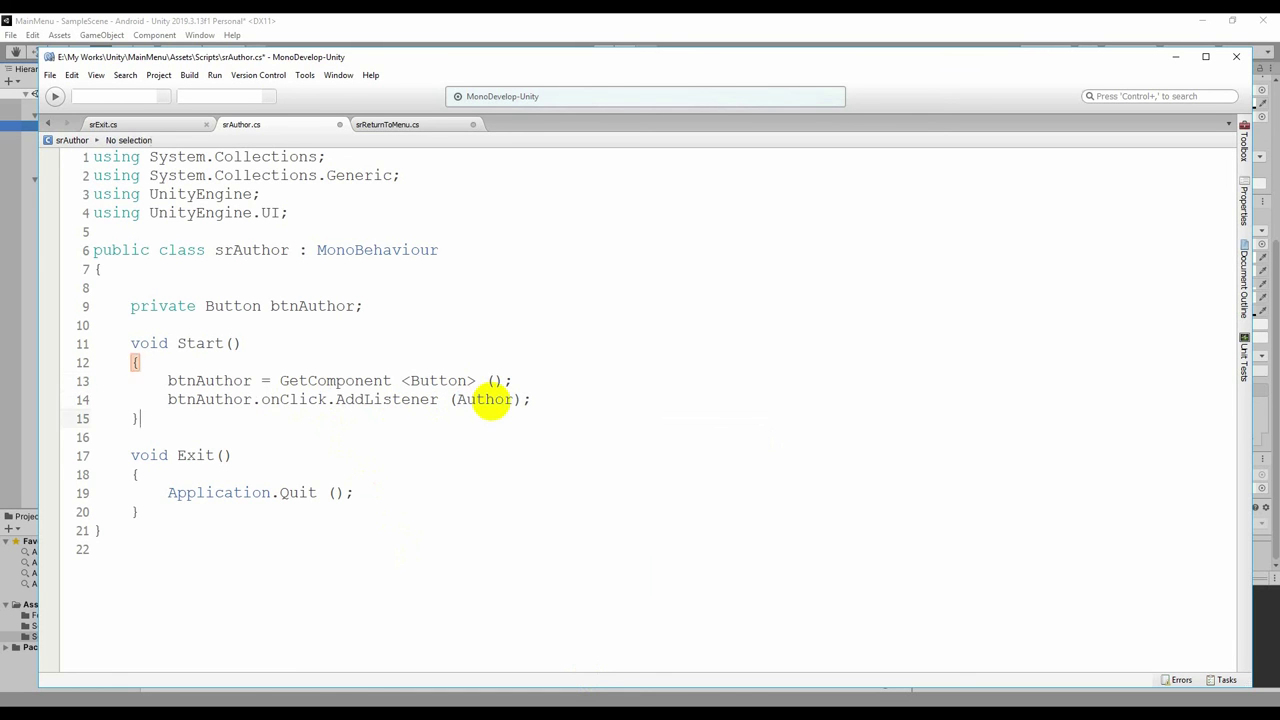
key(Down)
key(Down)
key(Left)
key(ctrl+shift+Left)
key(ctrl+v)
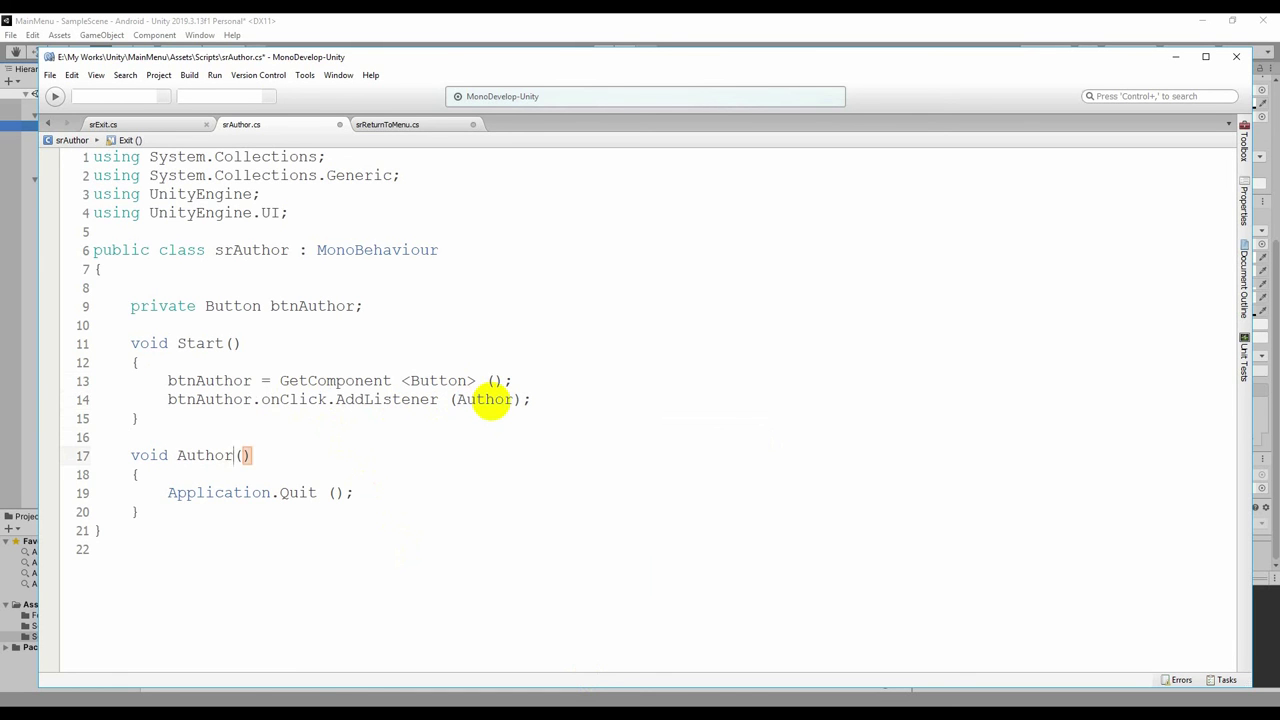
key(Down)
key(Down)
key(Down)
Declare 'public GameObject AuthorMenu' below the button field and save the script.
key(Up)
key(Up)
key(Up)
key(Up)
key(Up)
key(Up)
key(Return)
key(Up)
text(publ)
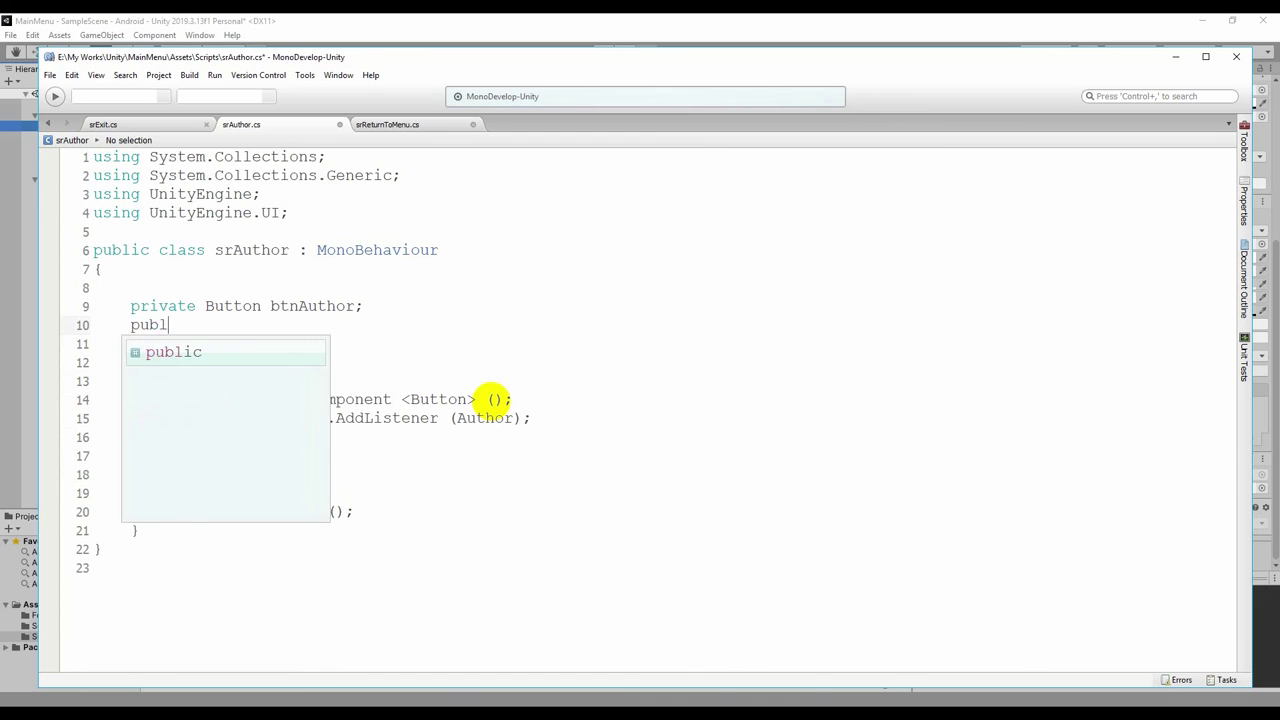
text(ic)
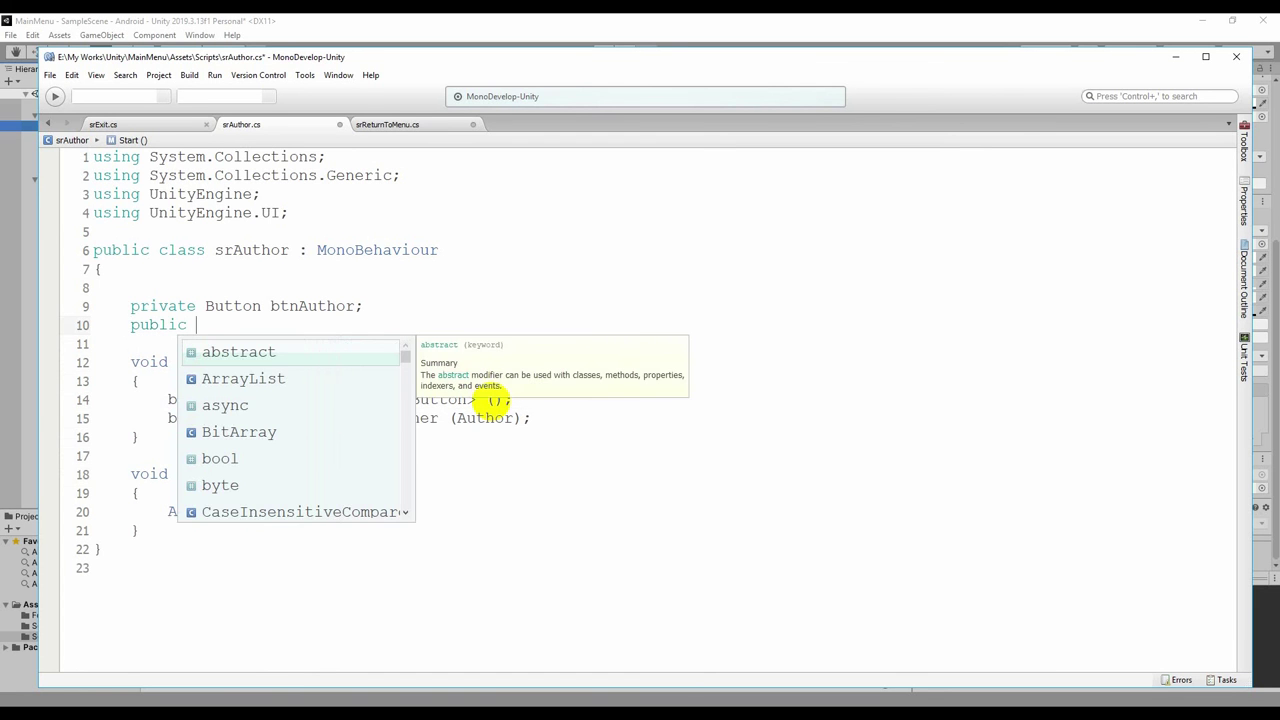
text( GameOb)
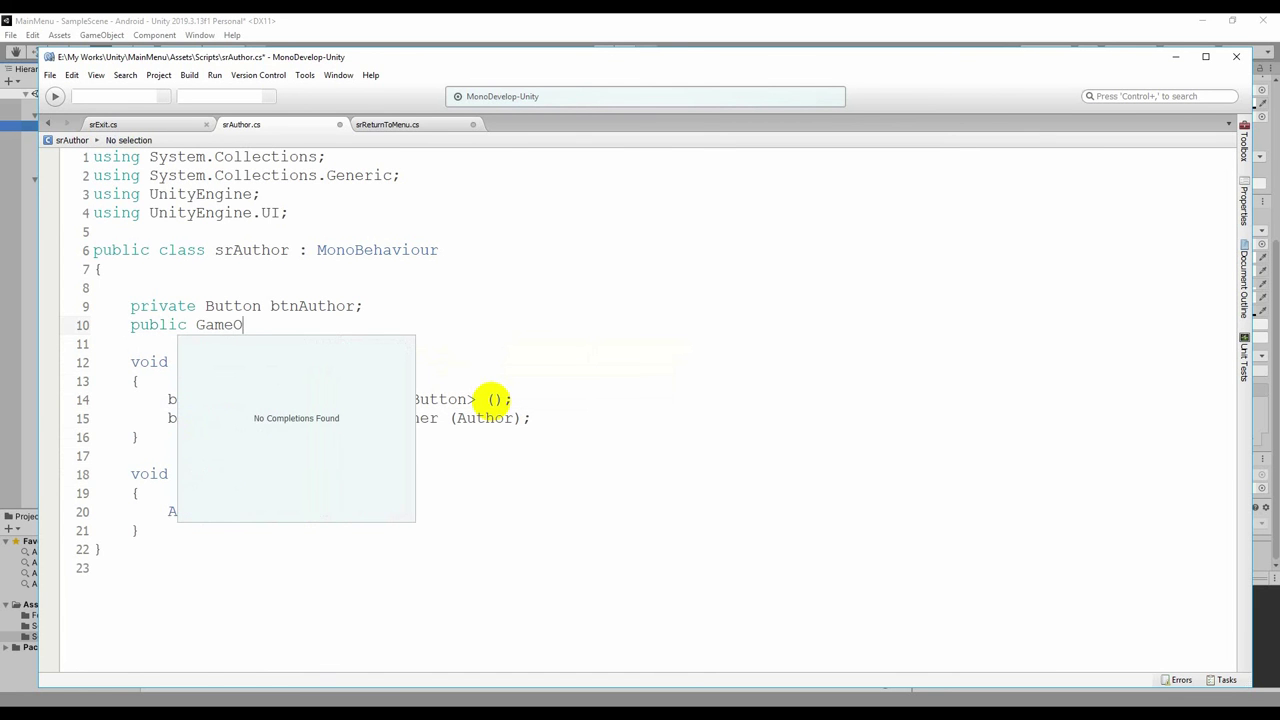
text(ject Au)
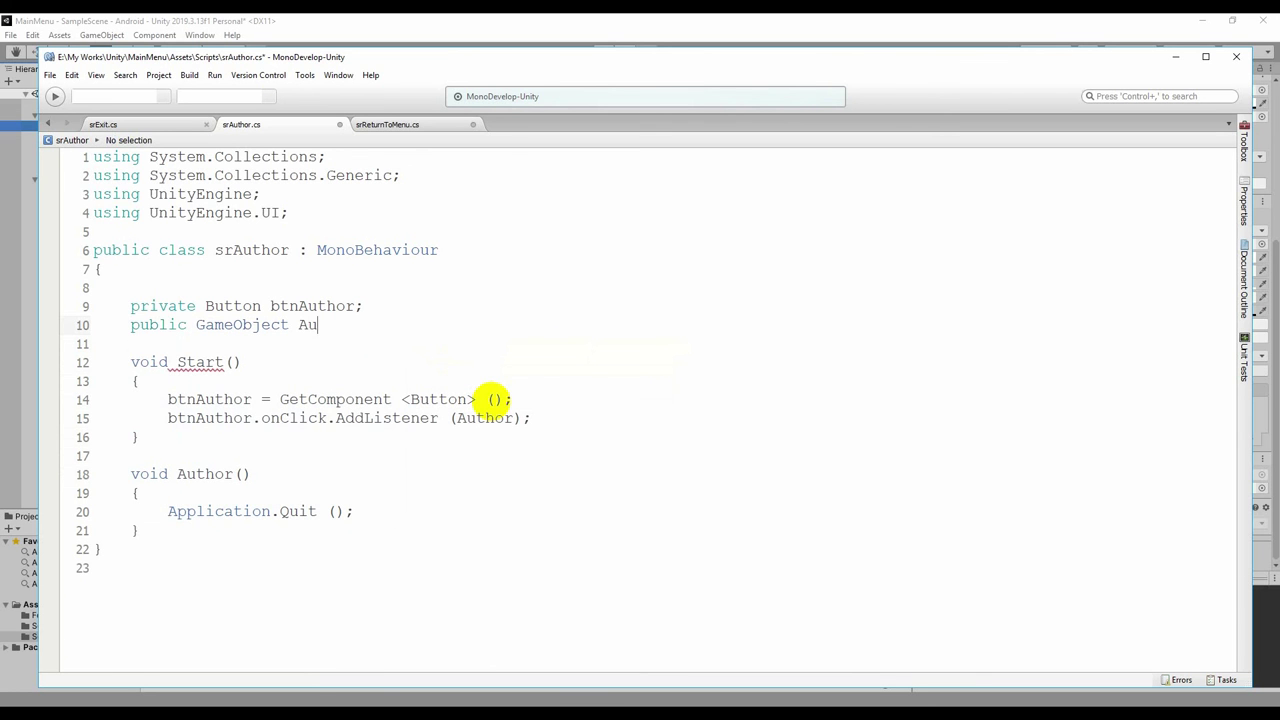
text(thorM)
text(enu;)
key(ctrl+s)
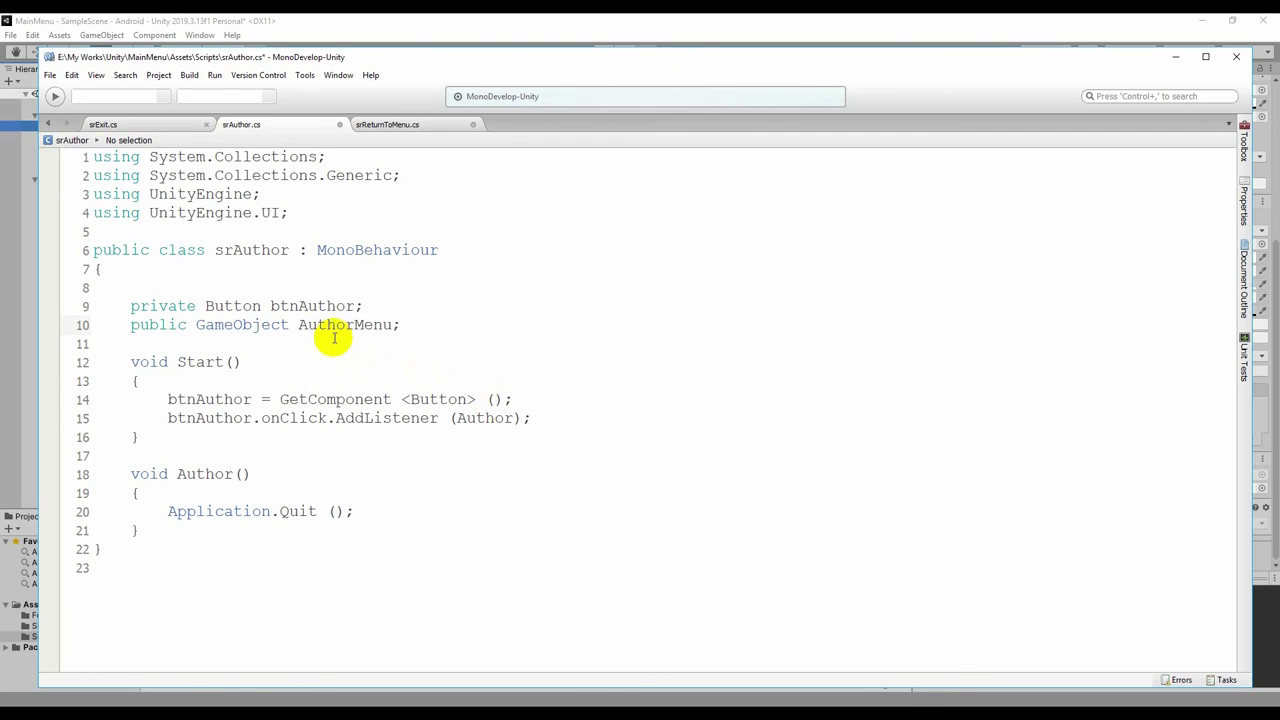
click(320, 324)
key(alt+Tab)
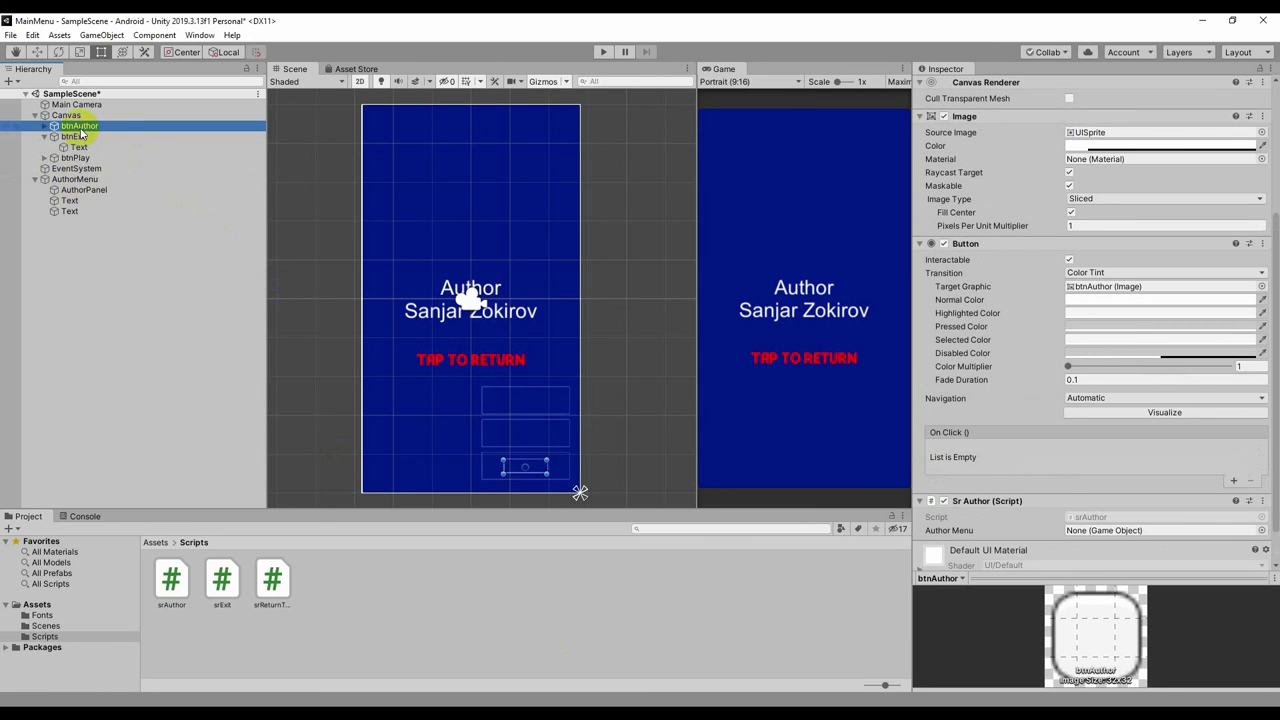
Assign the AuthorMenu object to the Author Menu slot of btnAuthor's Sr Author script.
scroll(979, 383, down, 2)
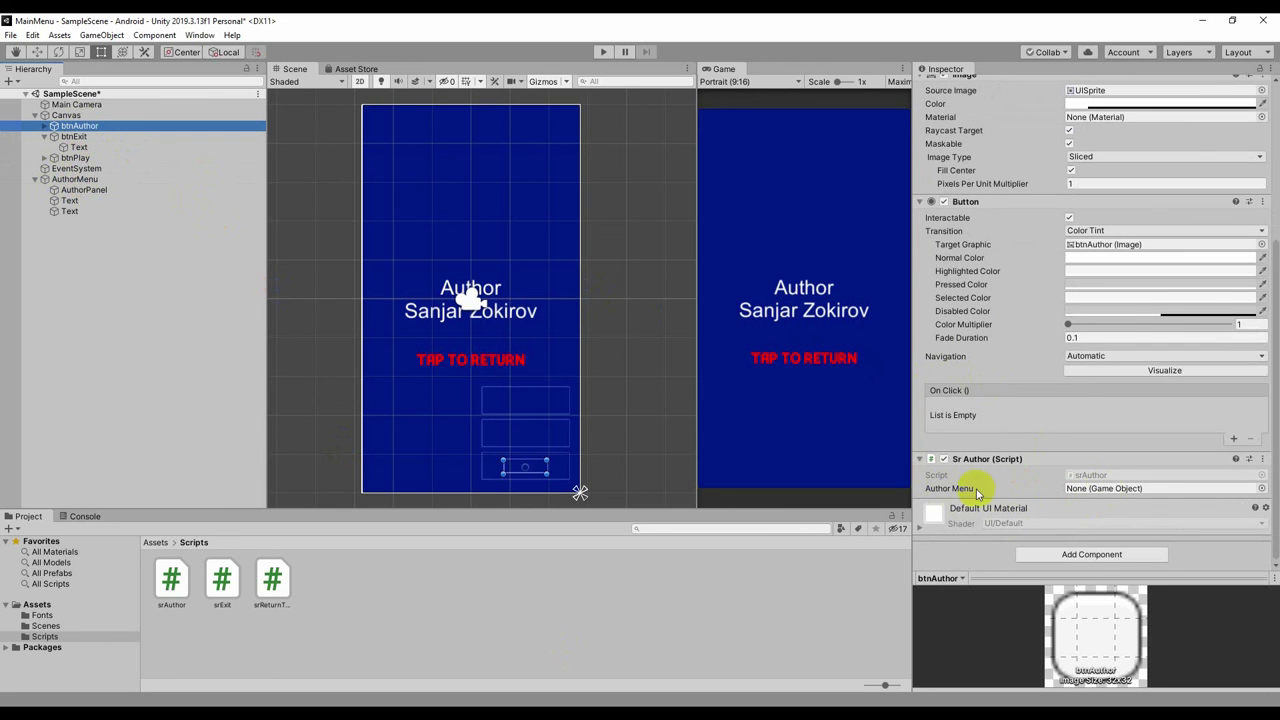
drag(86, 179, 1108, 491)
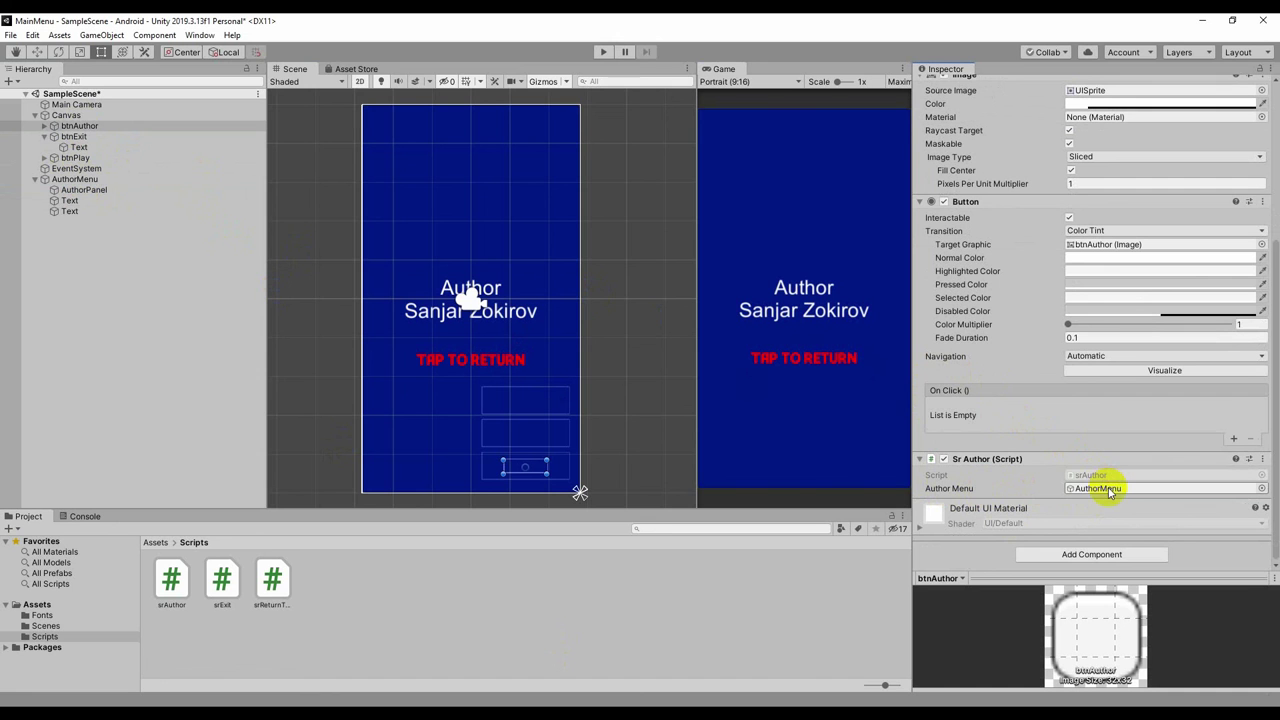
key(alt+Tab)
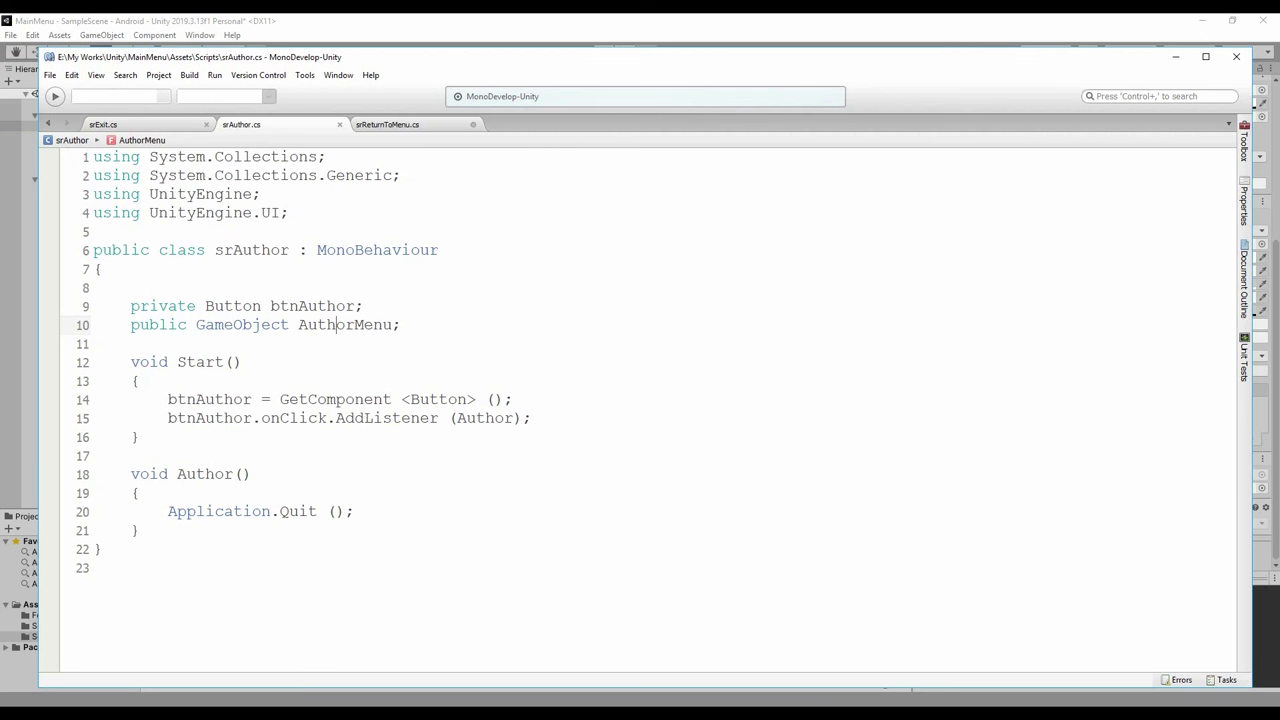
Replace Application.Quit() in Author() with AuthorMenu.SetActive(true) and save the script.
click(168, 511)
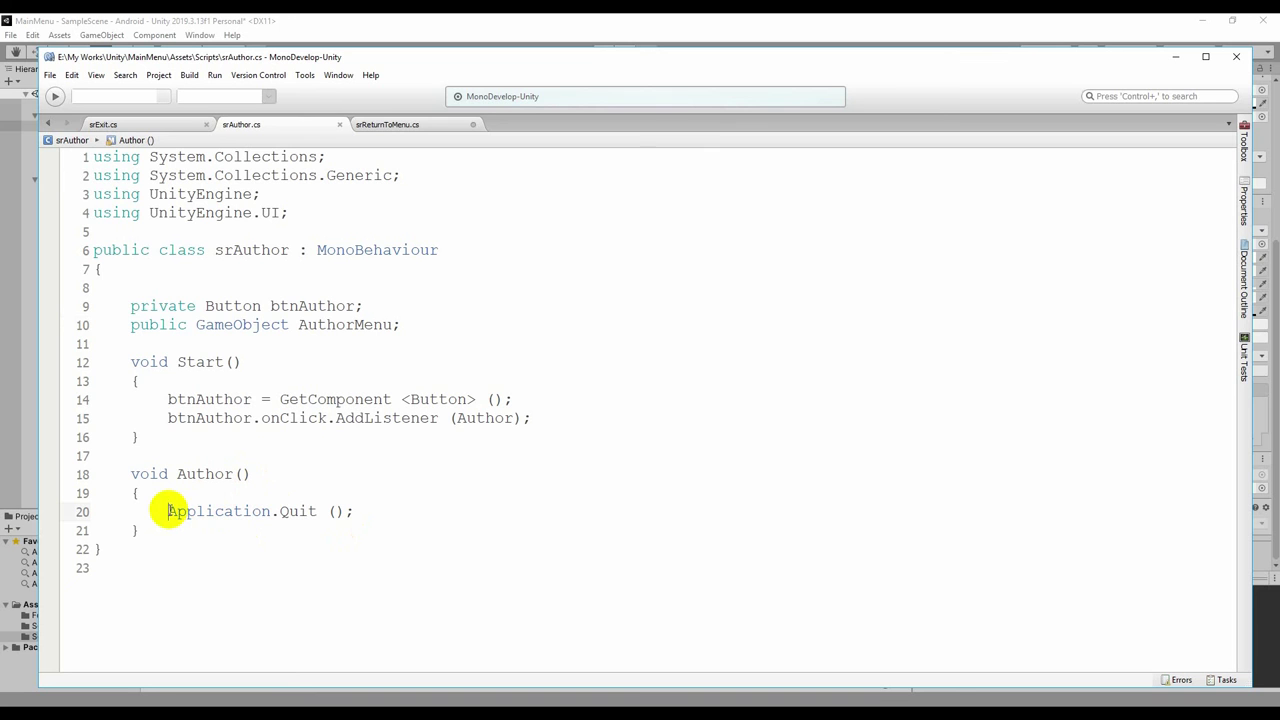
text(A)
key(Home)
key(shift+End)
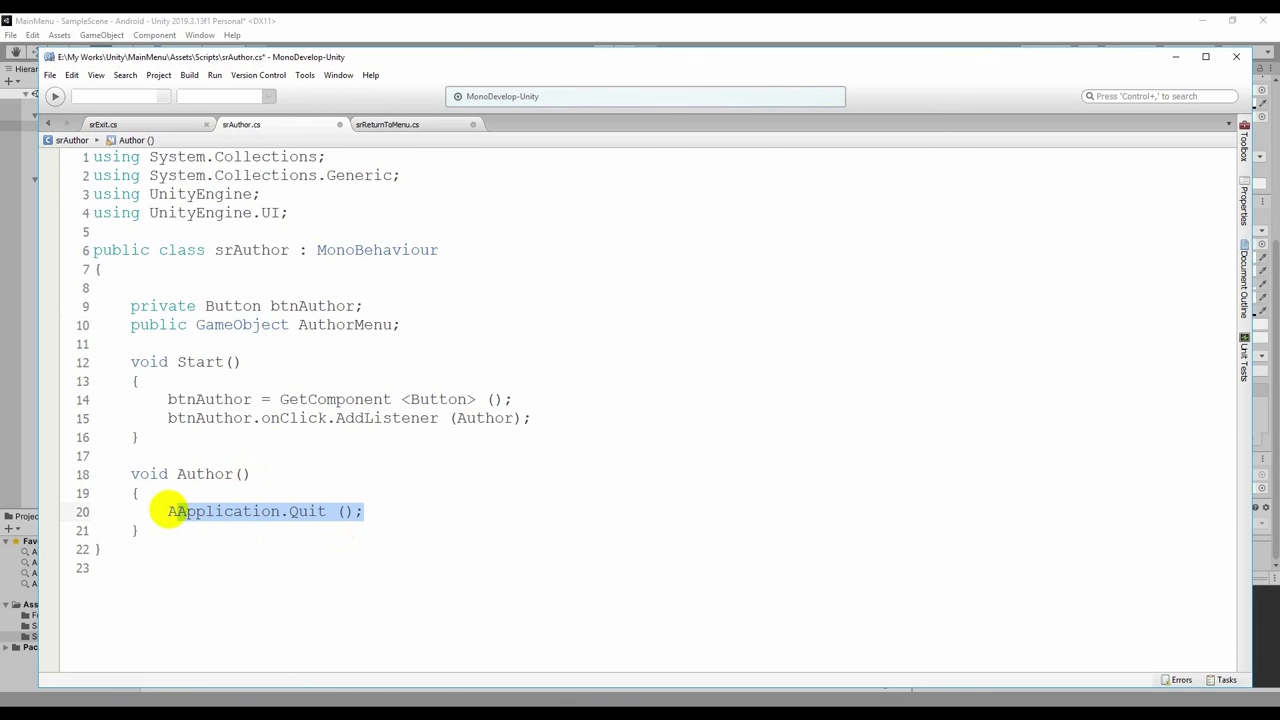
text(Authir)
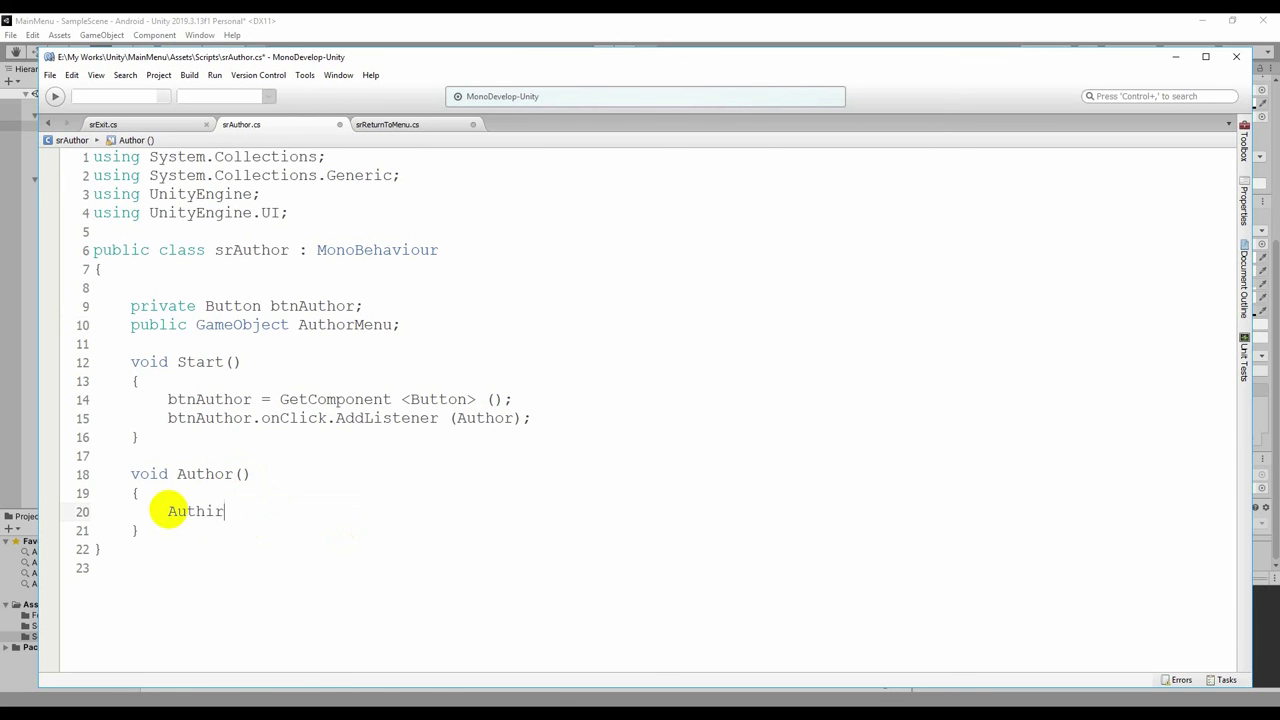
text(or)
key(BackSpace)
text(.)
text(Men)
key(BackSpace)
key(BackSpace)
key(BackSpace)
text(enu)
text(et)
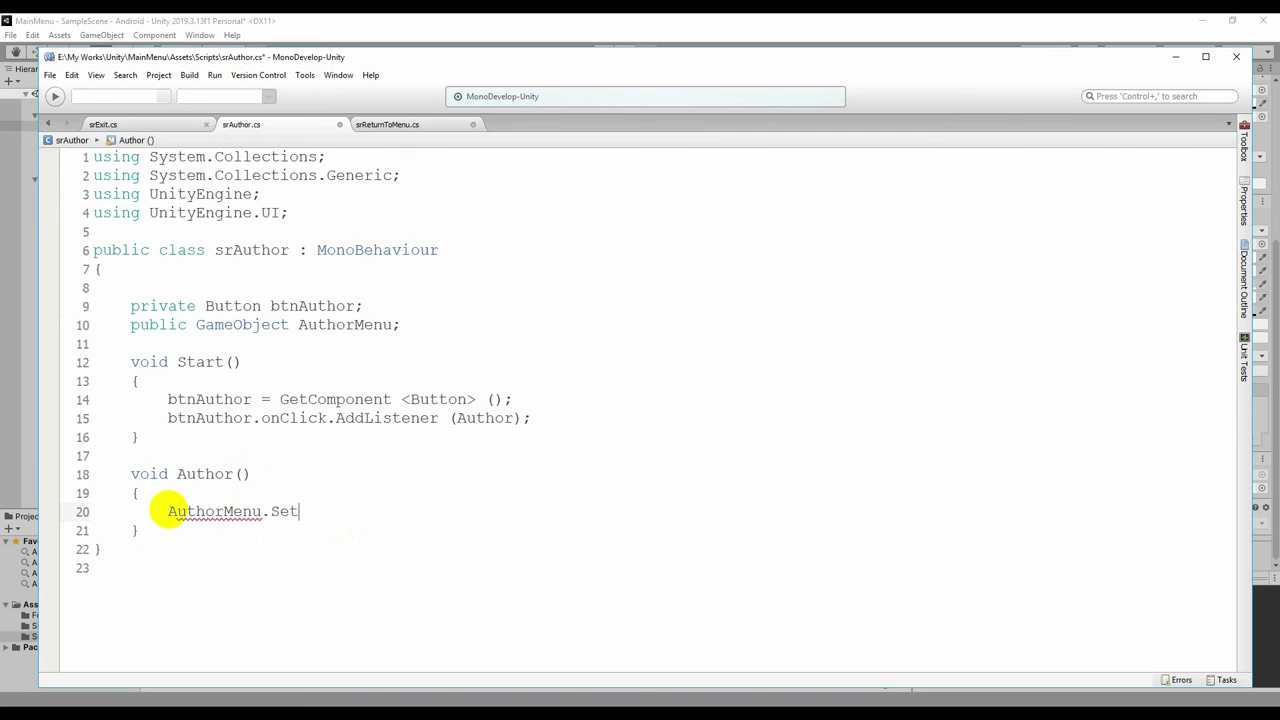
text(ct)
text(e())
text(;)
text(true)
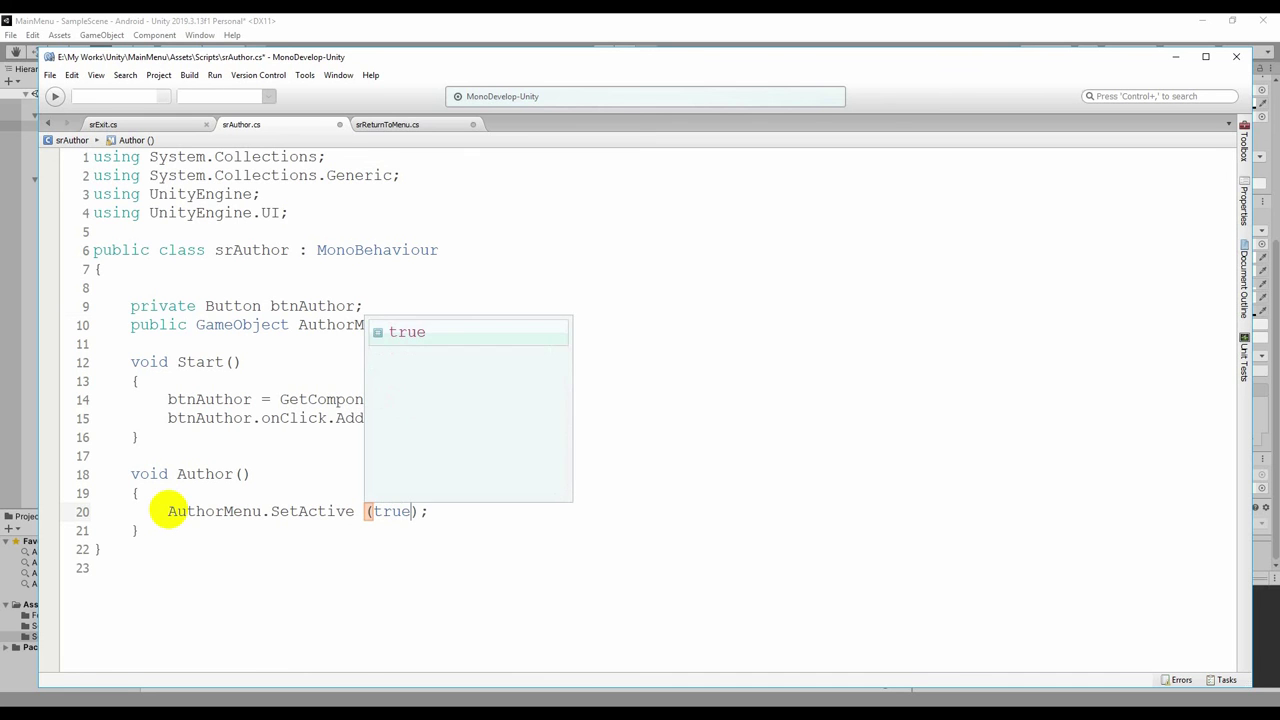
key(Escape)
key(ctrl+s)
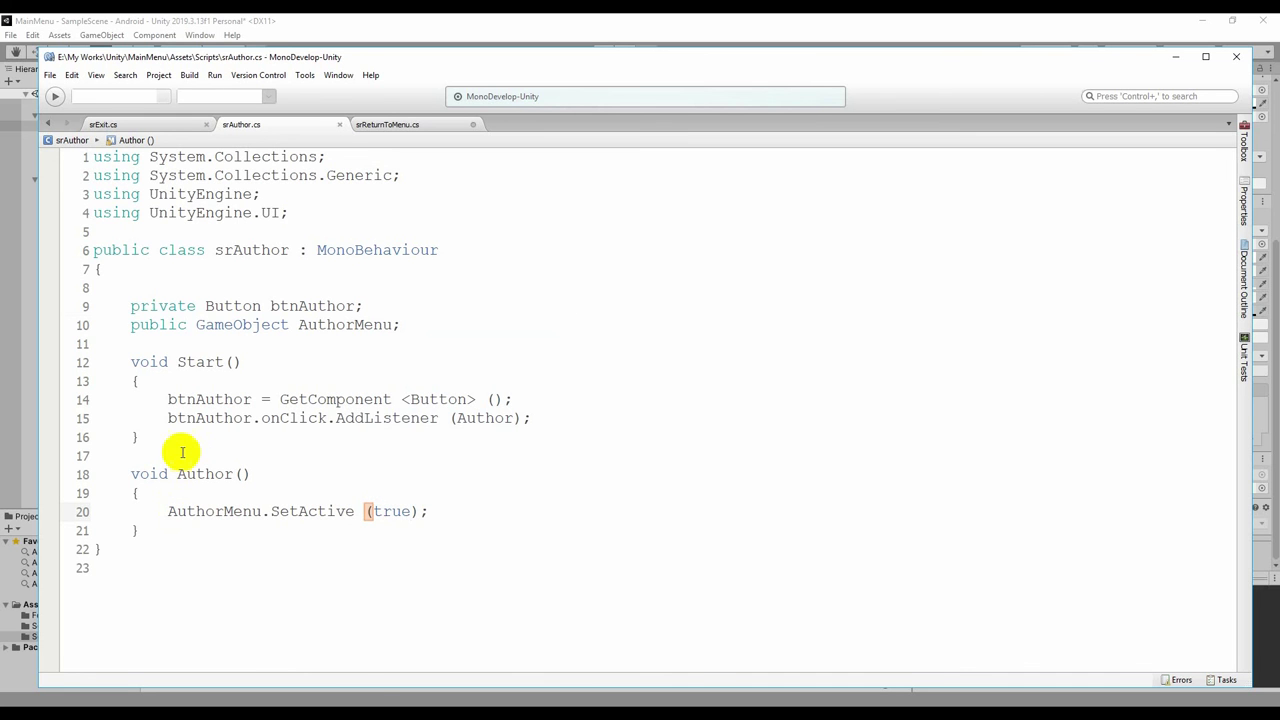
Review srAuthor.cs: btnAuthor, AuthorMenu, onClick.AddListener(Author) and SetActive(true).
drag(271, 306, 309, 306)
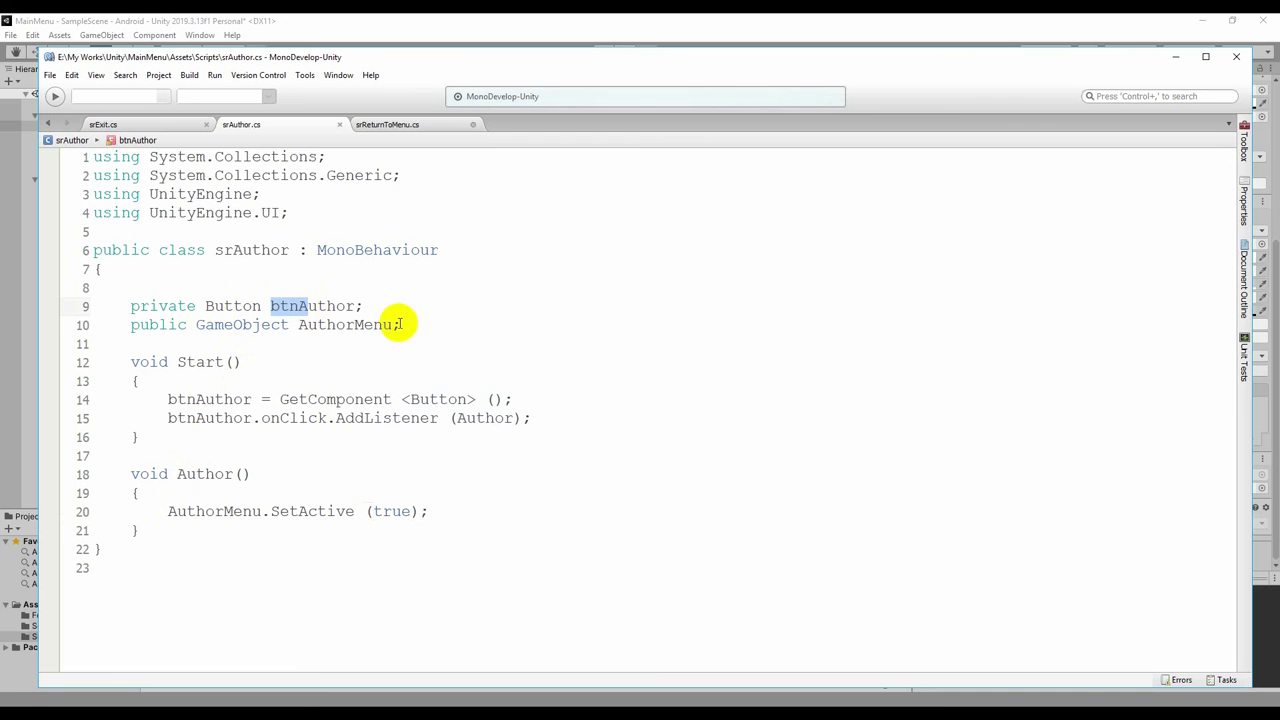
drag(404, 325, 300, 325)
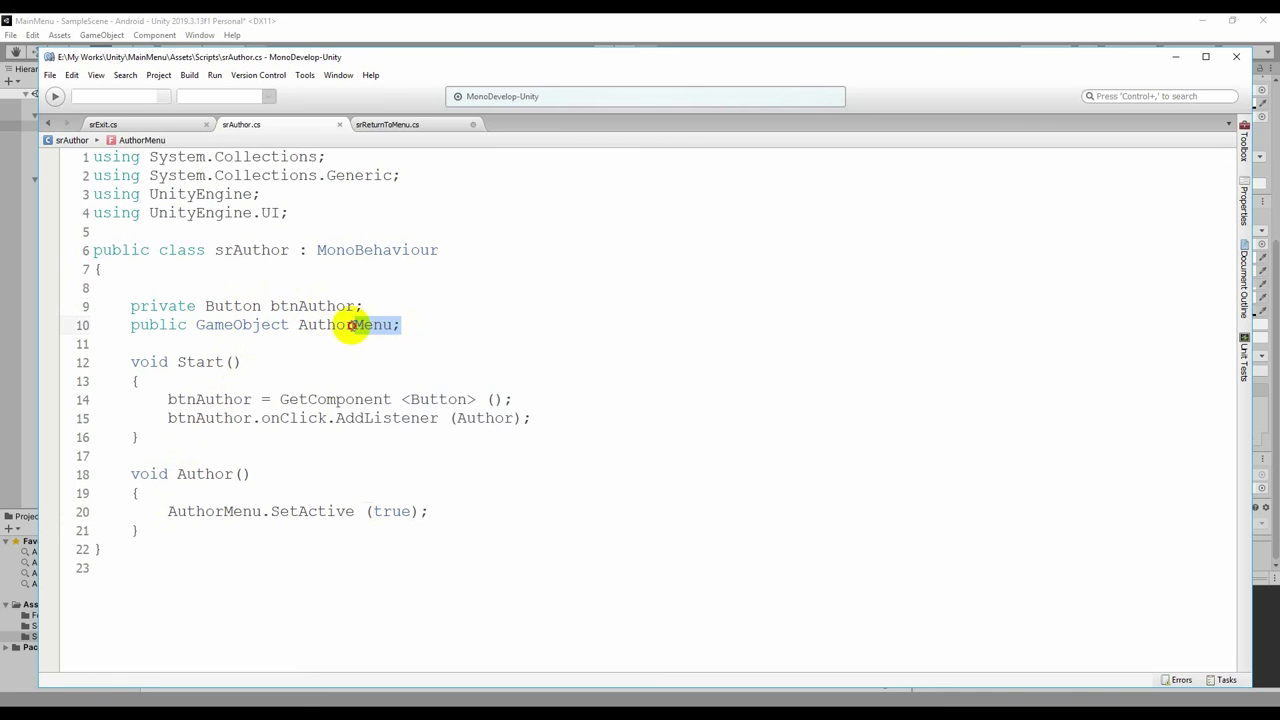
double_click(193, 399)
double_click(411, 399)
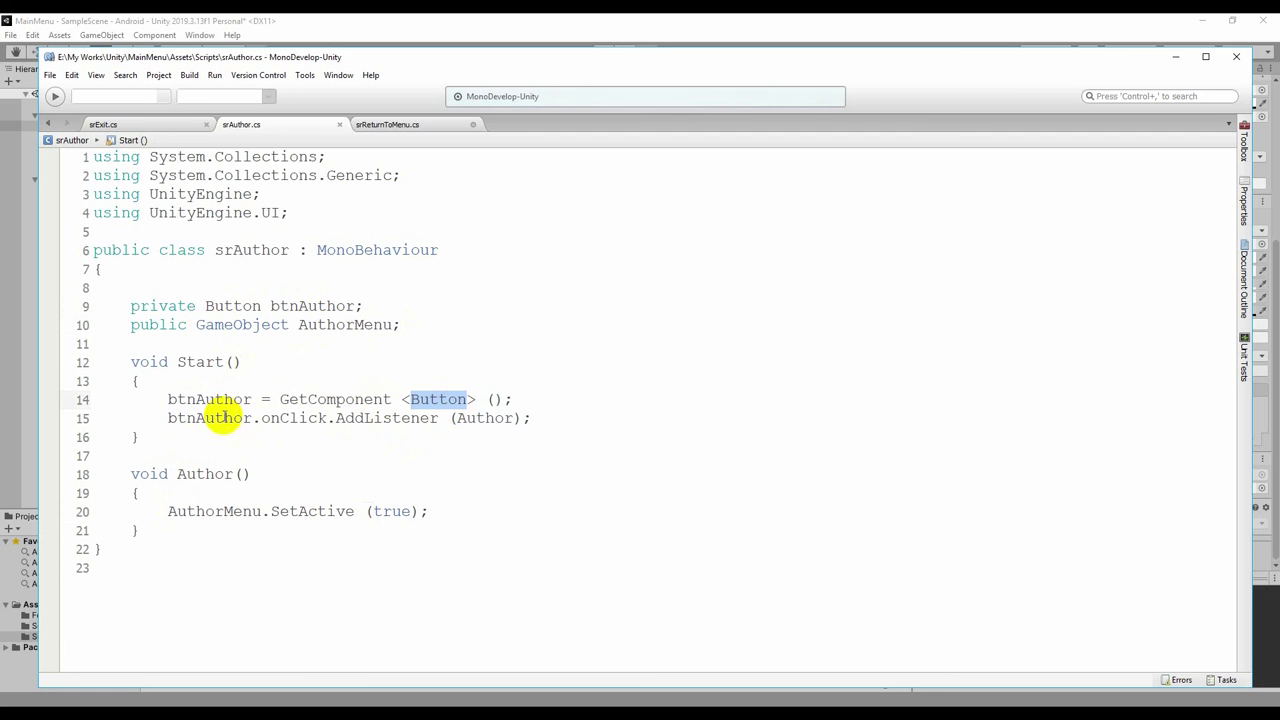
double_click(293, 418)
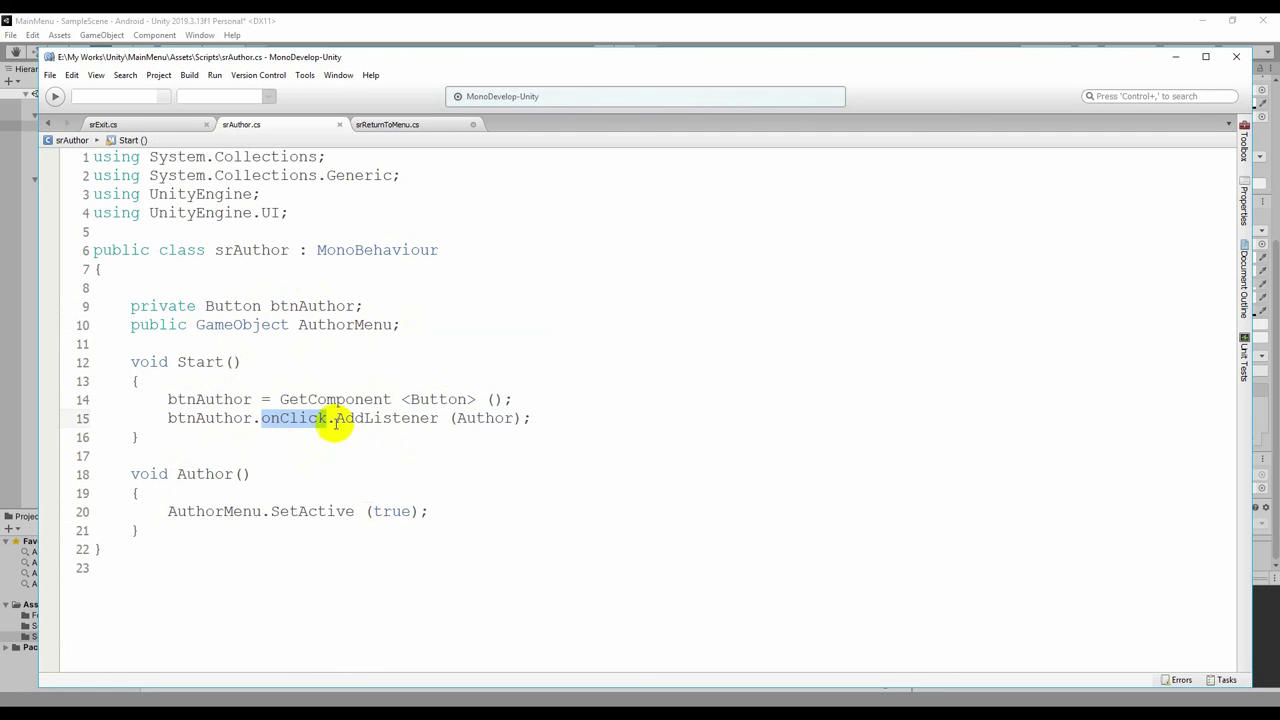
click(367, 418)
double_click(367, 418)
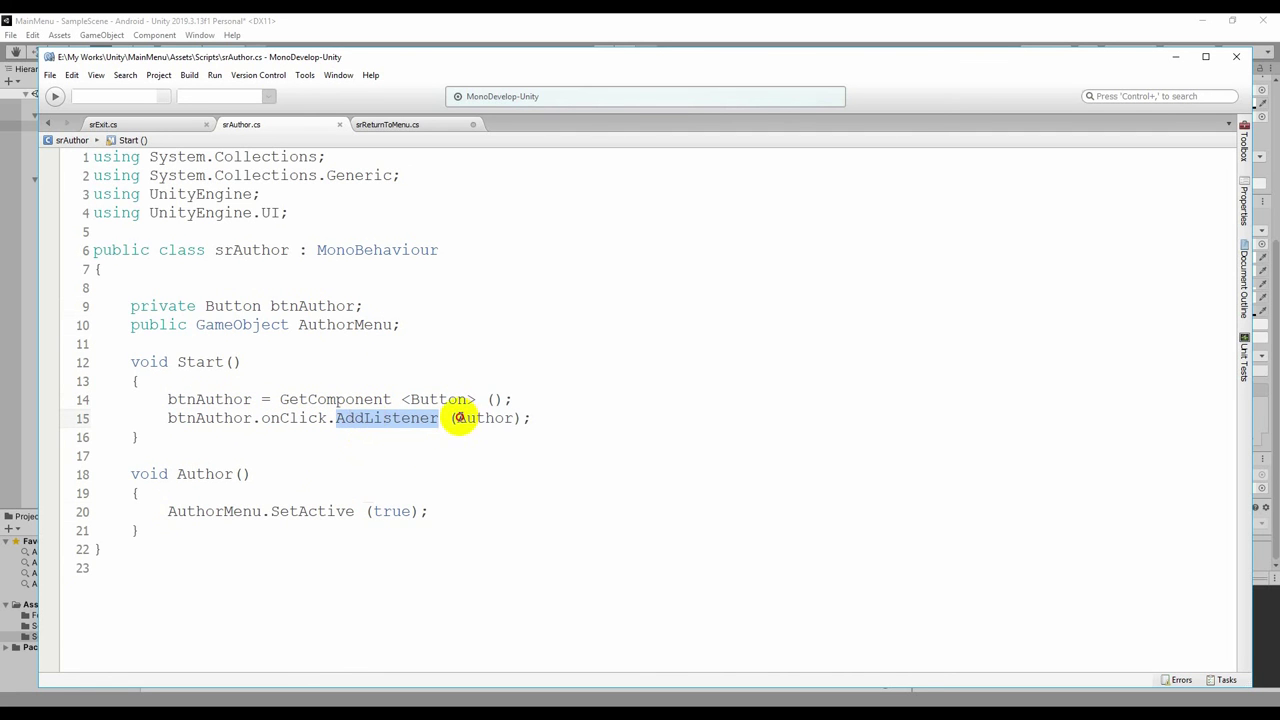
double_click(468, 418)
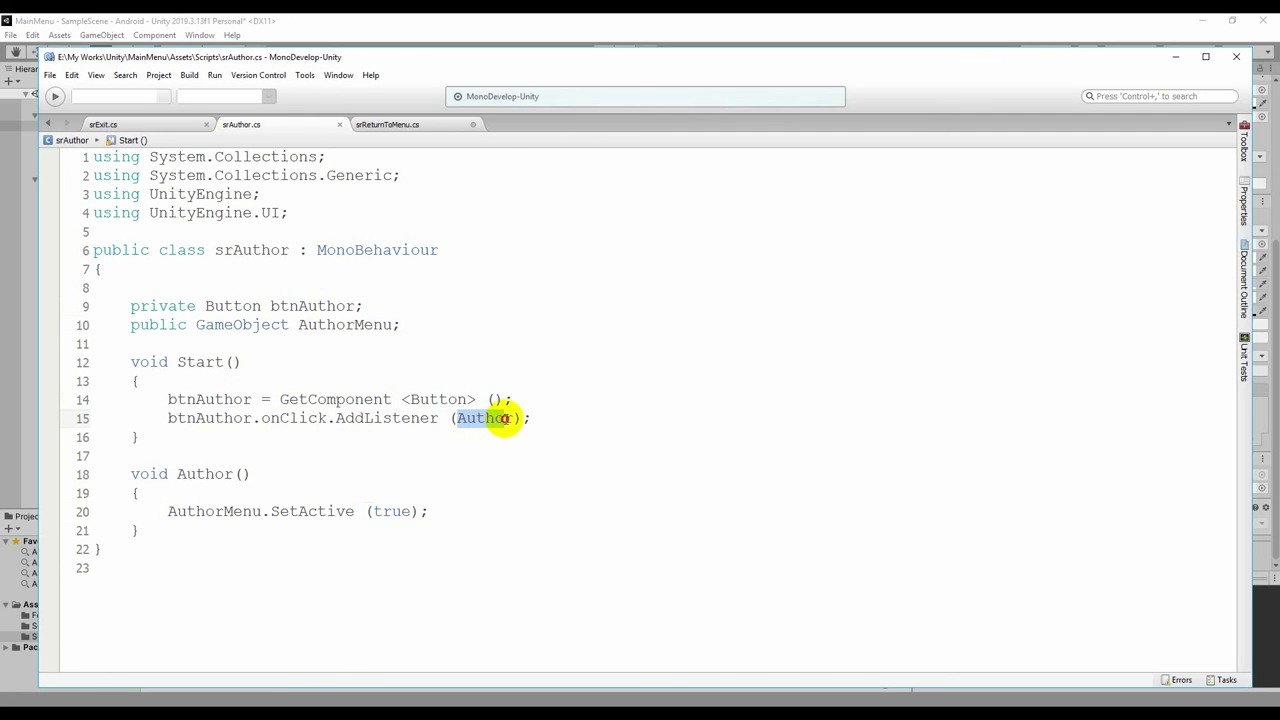
click(167, 511)
drag(167, 511, 354, 511)
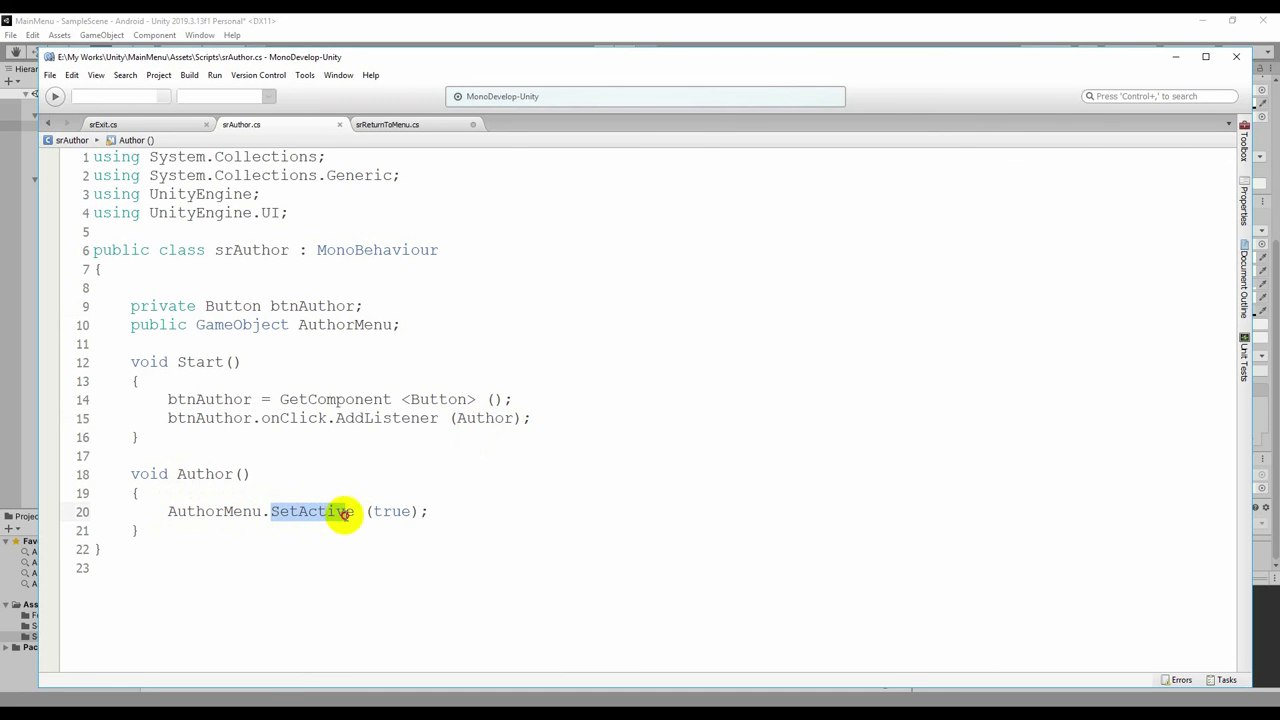
double_click(392, 512)
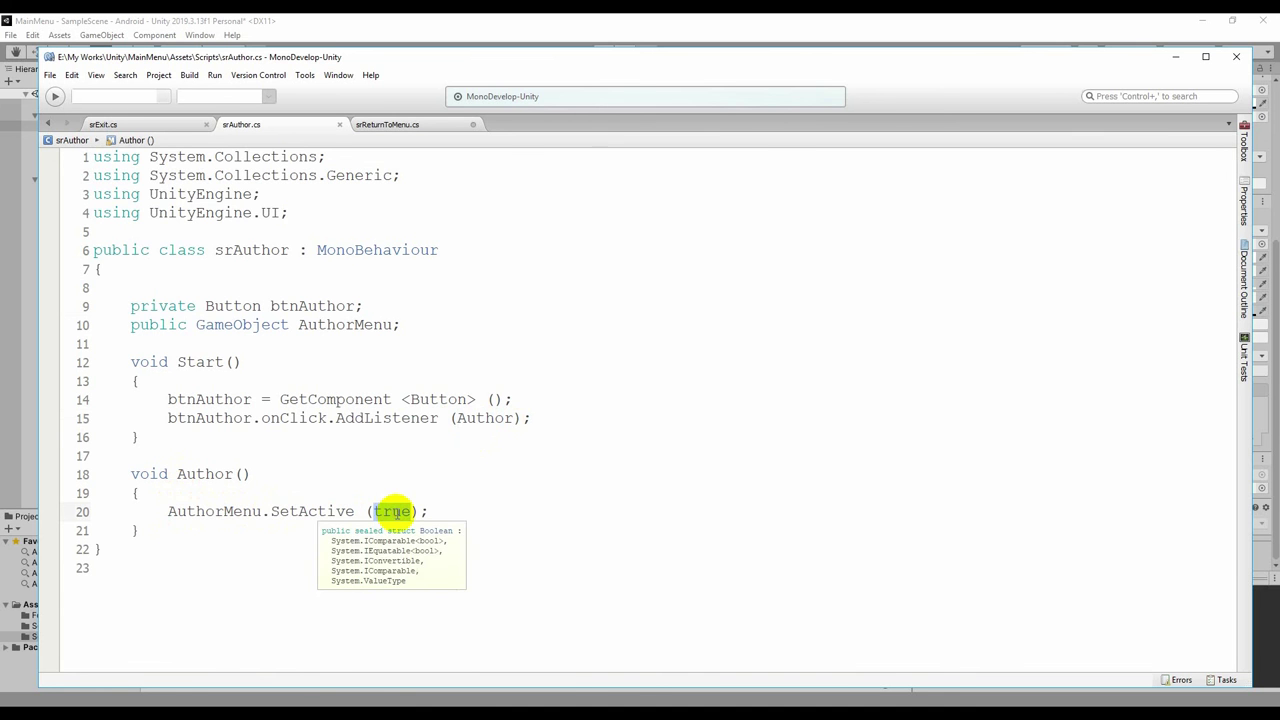
click(571, 689)
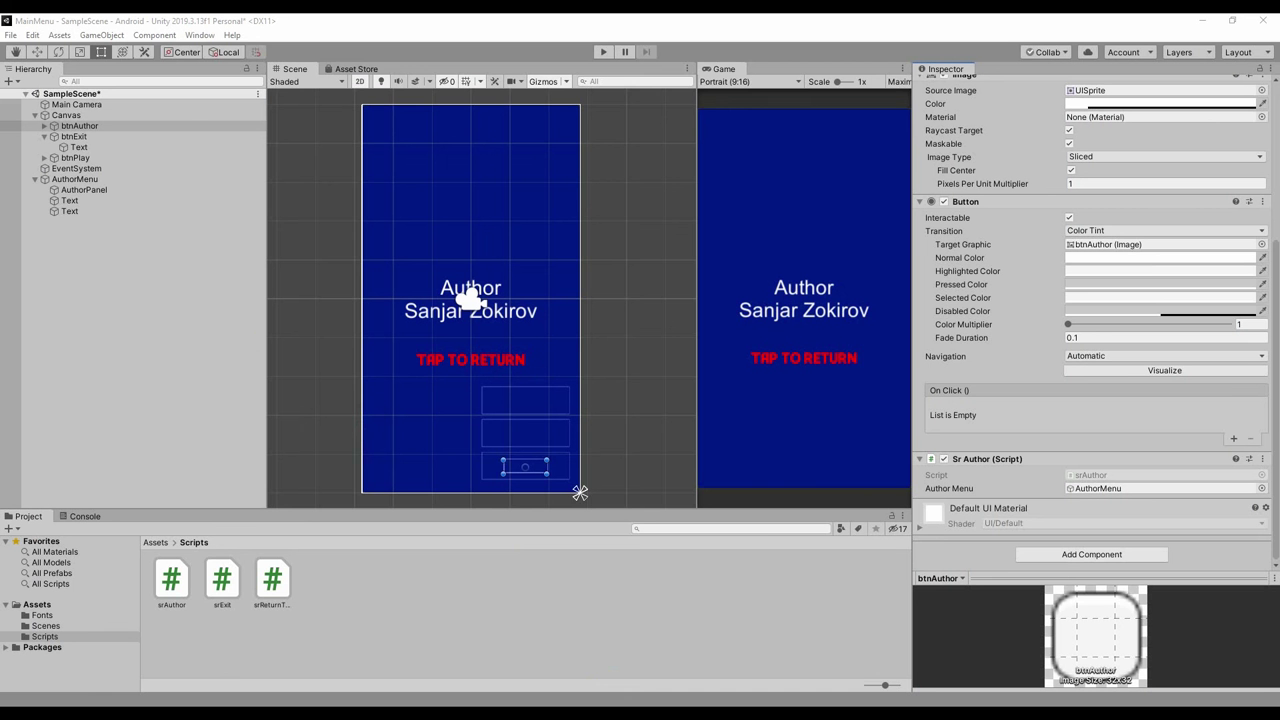
Leave the AuthorMenu object inactive so it starts hidden.
click(80, 179)
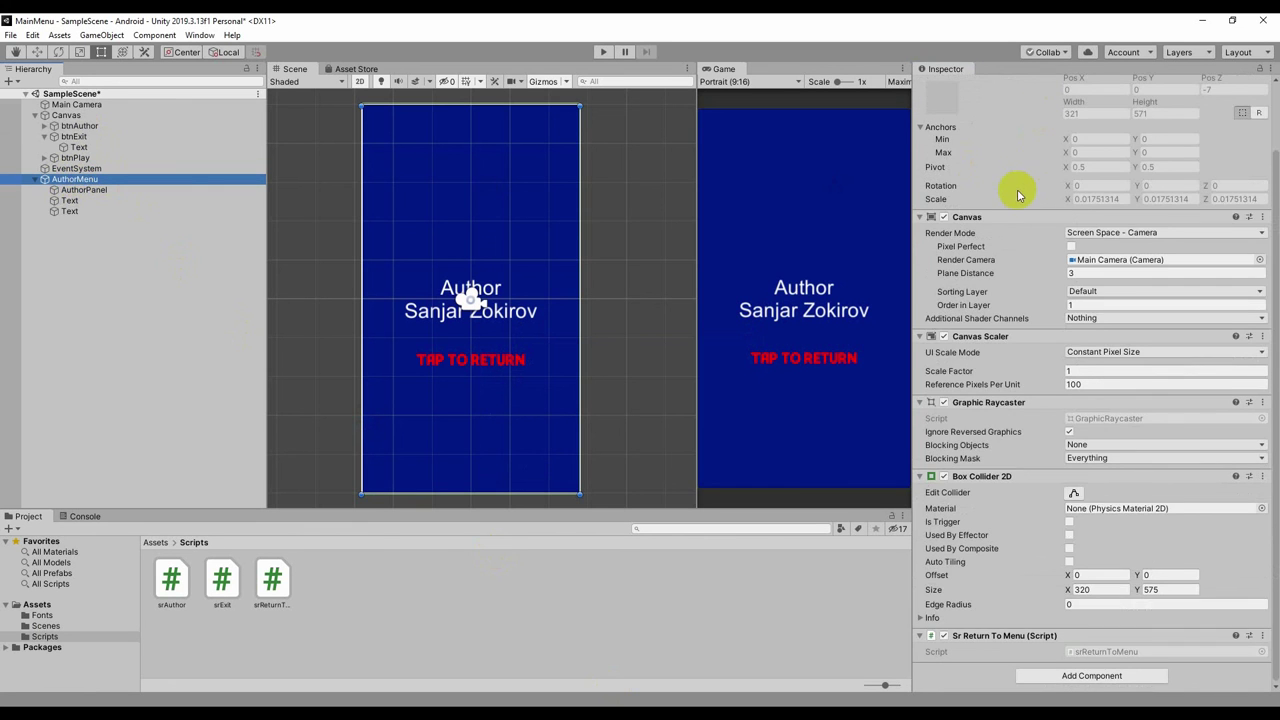
scroll(1017, 189, up, 3)
click(948, 88)
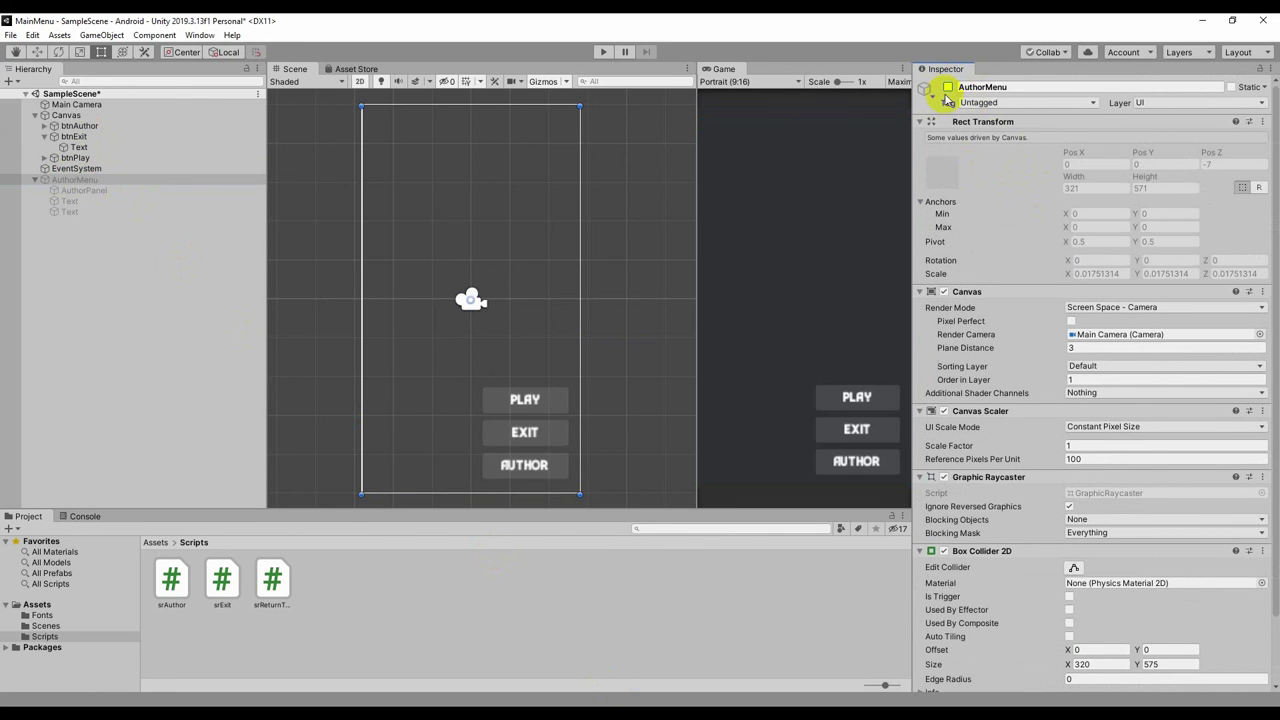
click(948, 88)
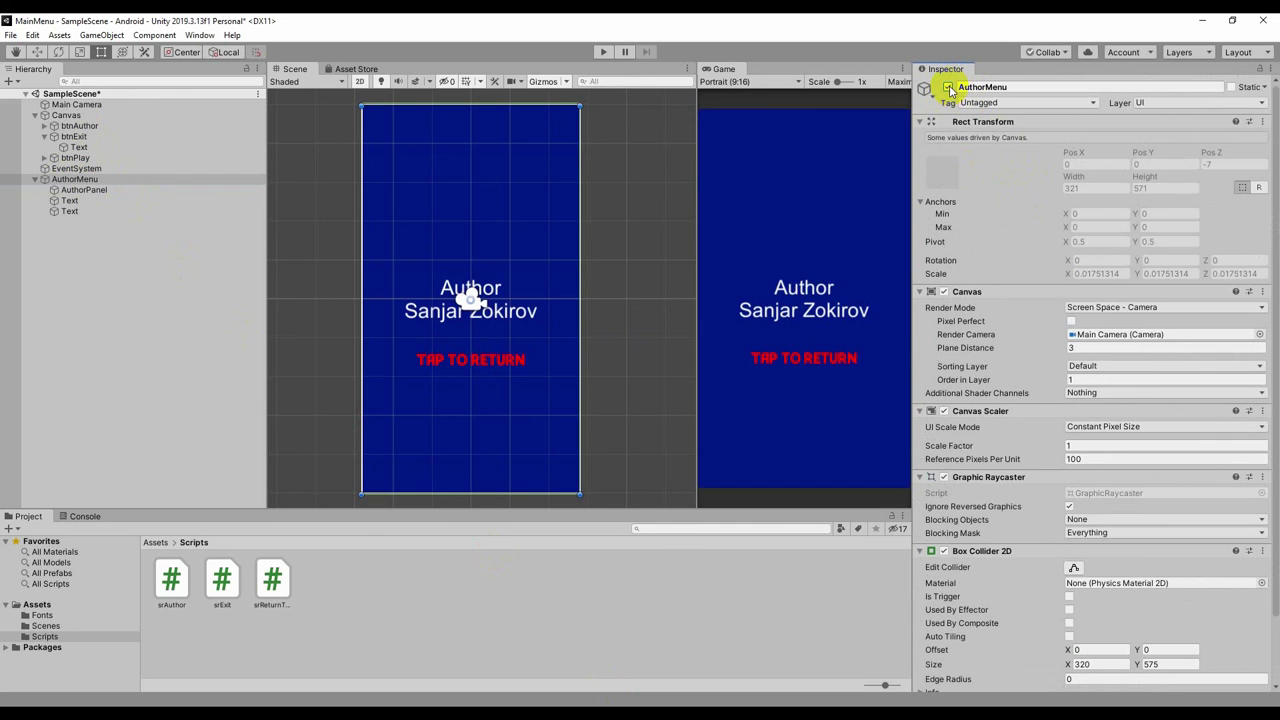
click(948, 88)
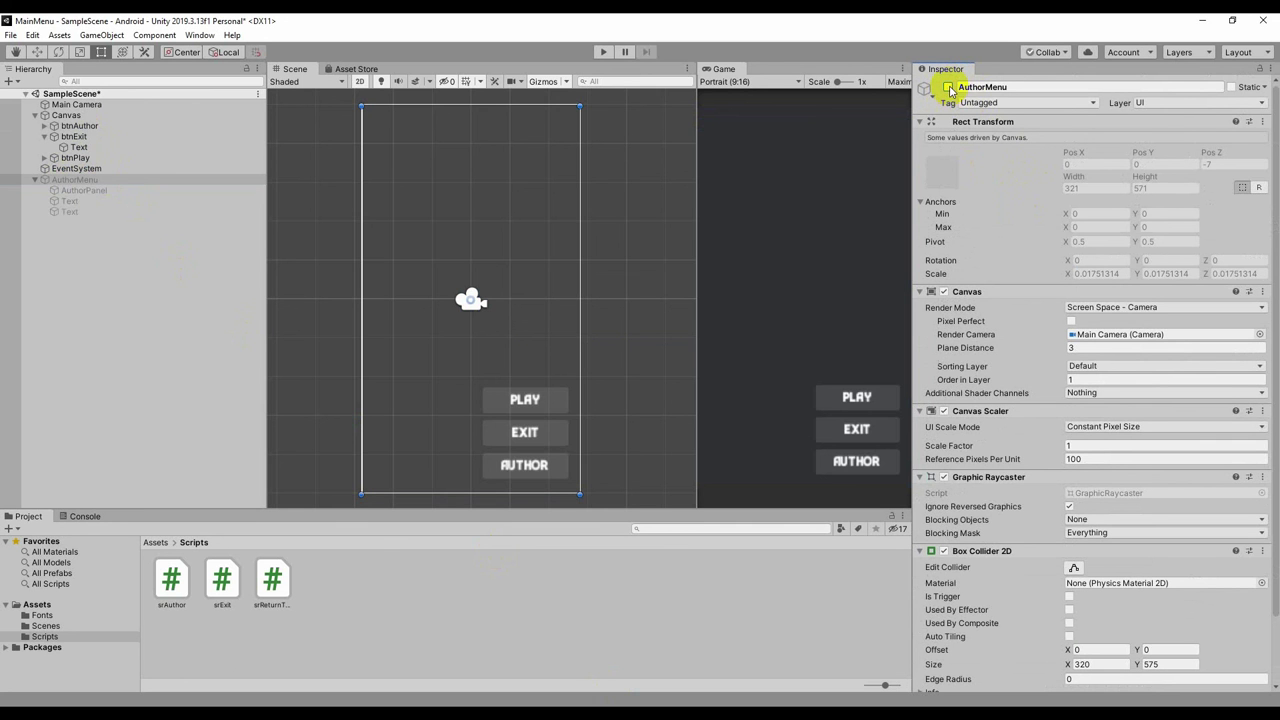
Play-test the scene, confirming AUTHOR brings up the blue author panel.
click(604, 53)
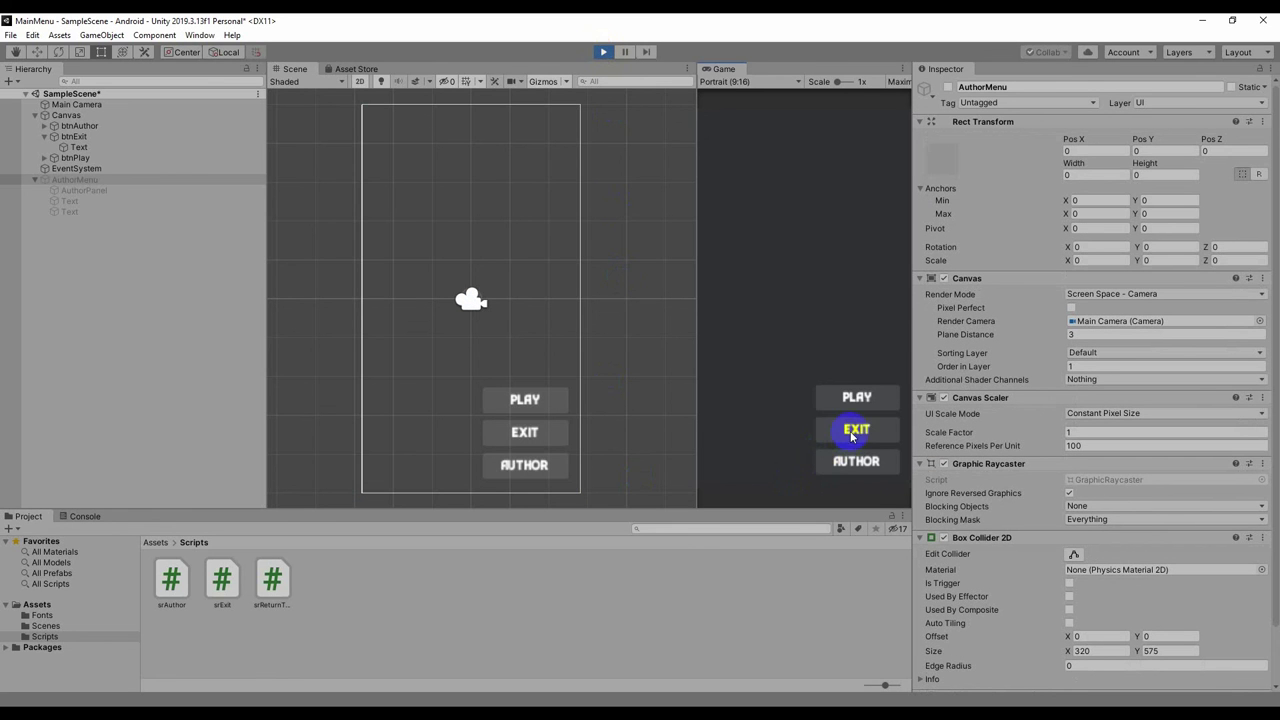
click(856, 463)
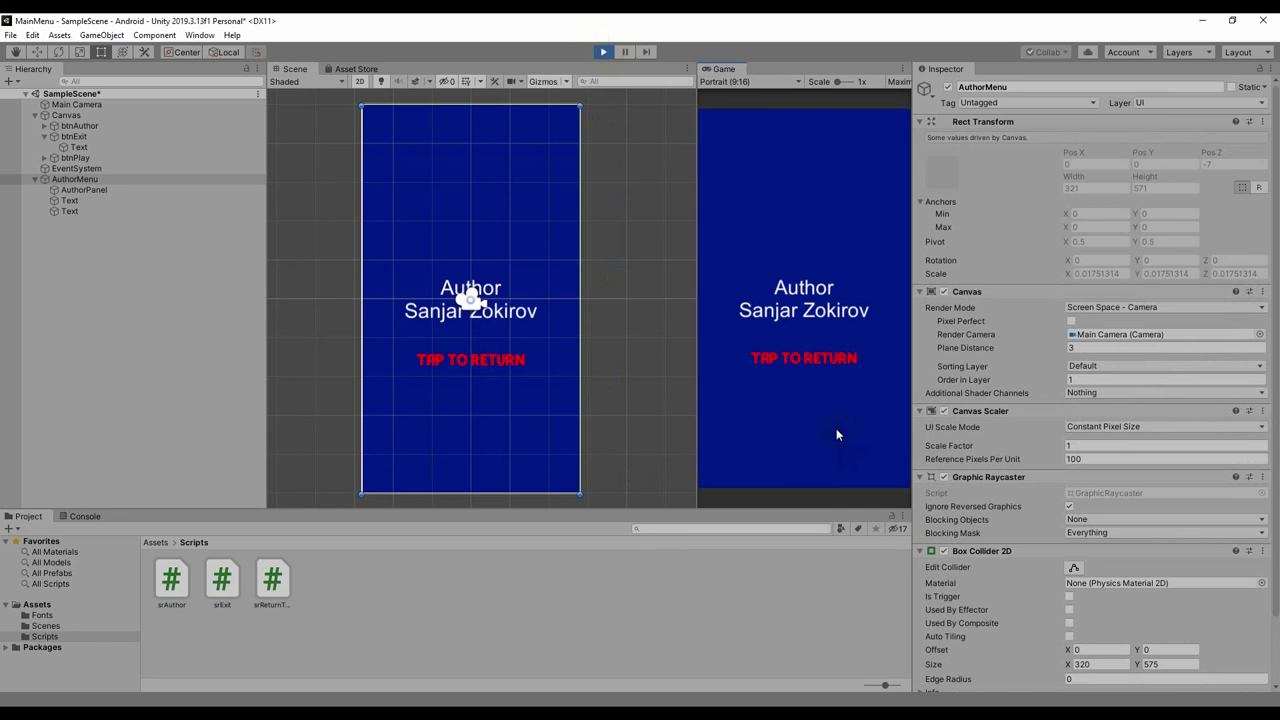
click(612, 56)
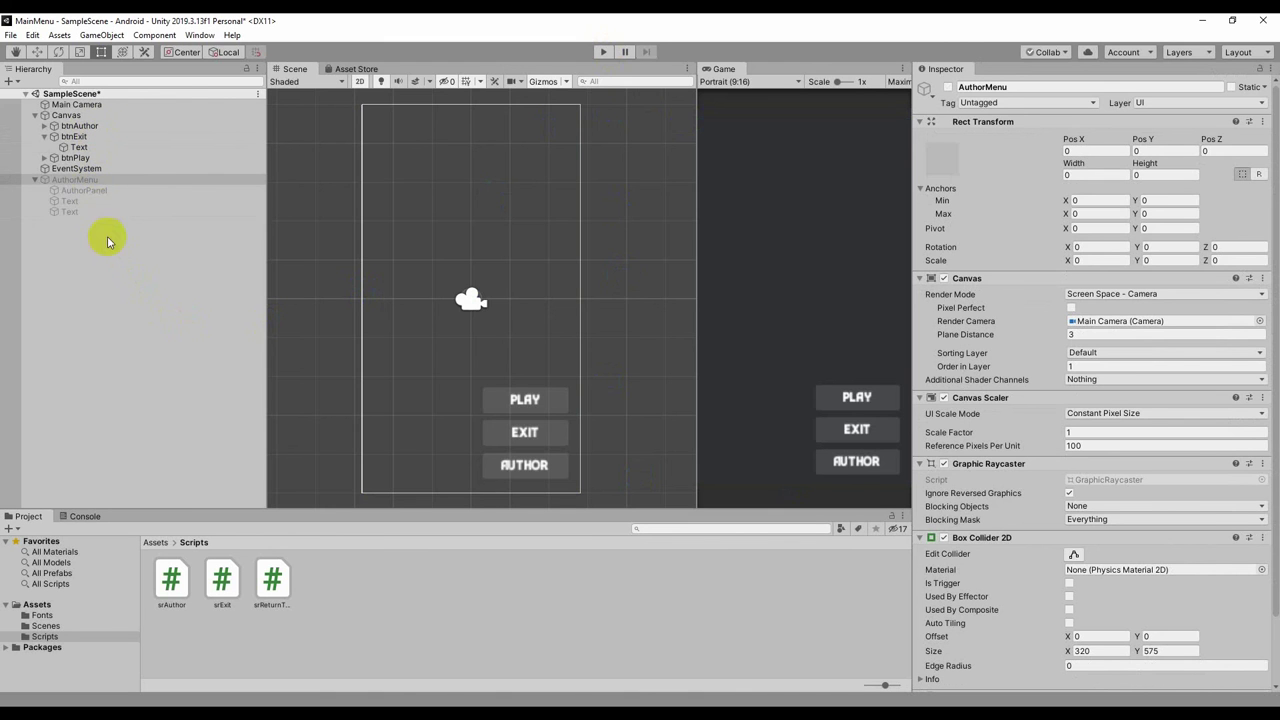
click(94, 179)
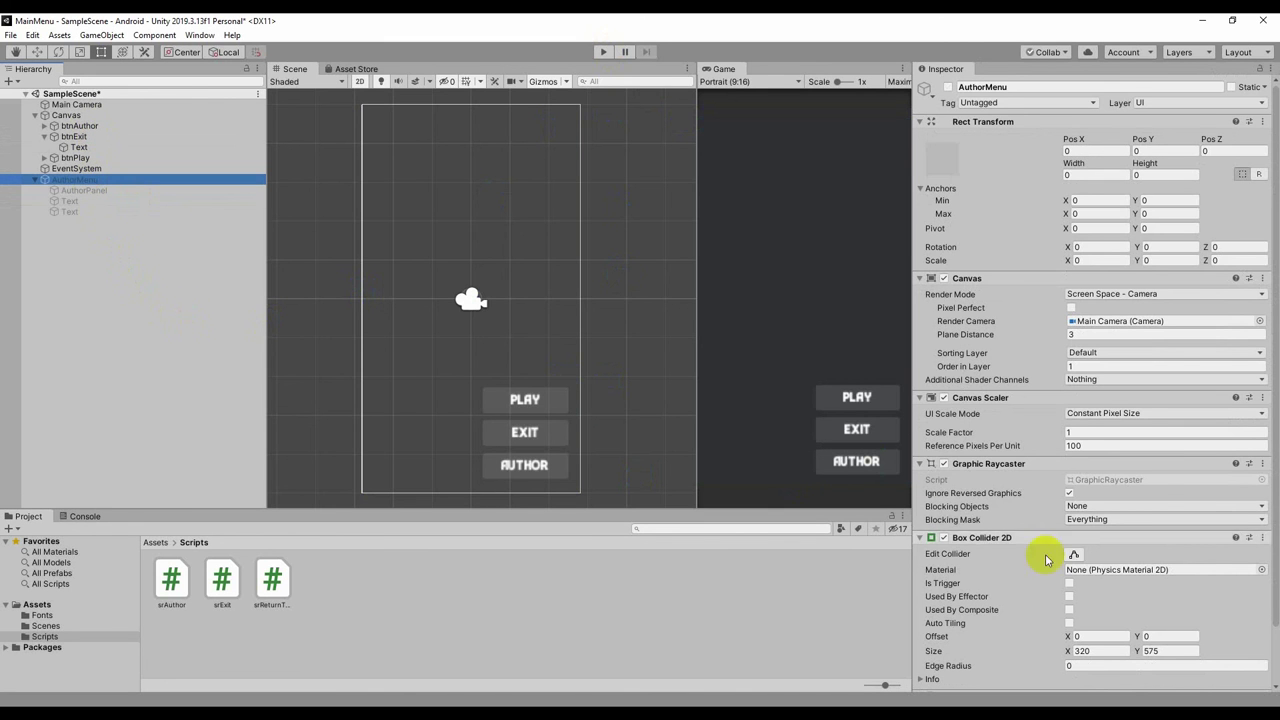
scroll(1045, 560, down, 3)
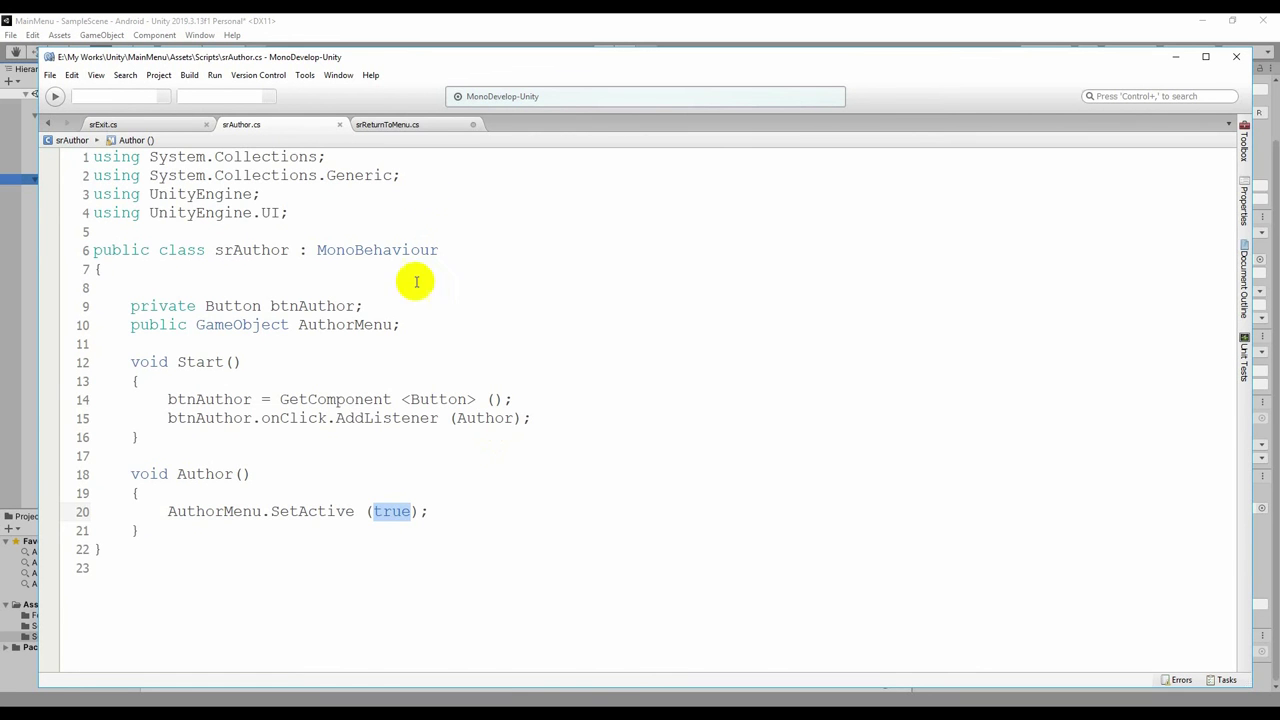
Save srReturnToMenu.cs with OnMouseDown calling AuthorMenu.SetActive(false).
click(417, 126)
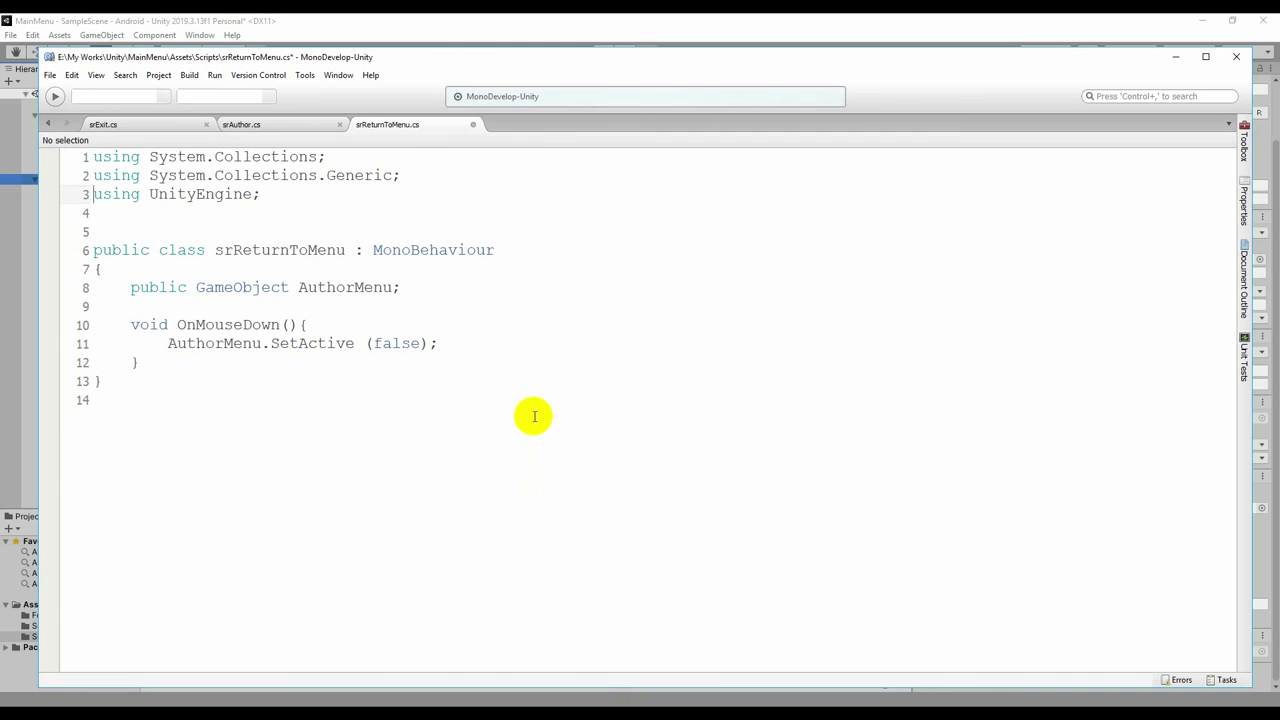
key(ctrl+s)
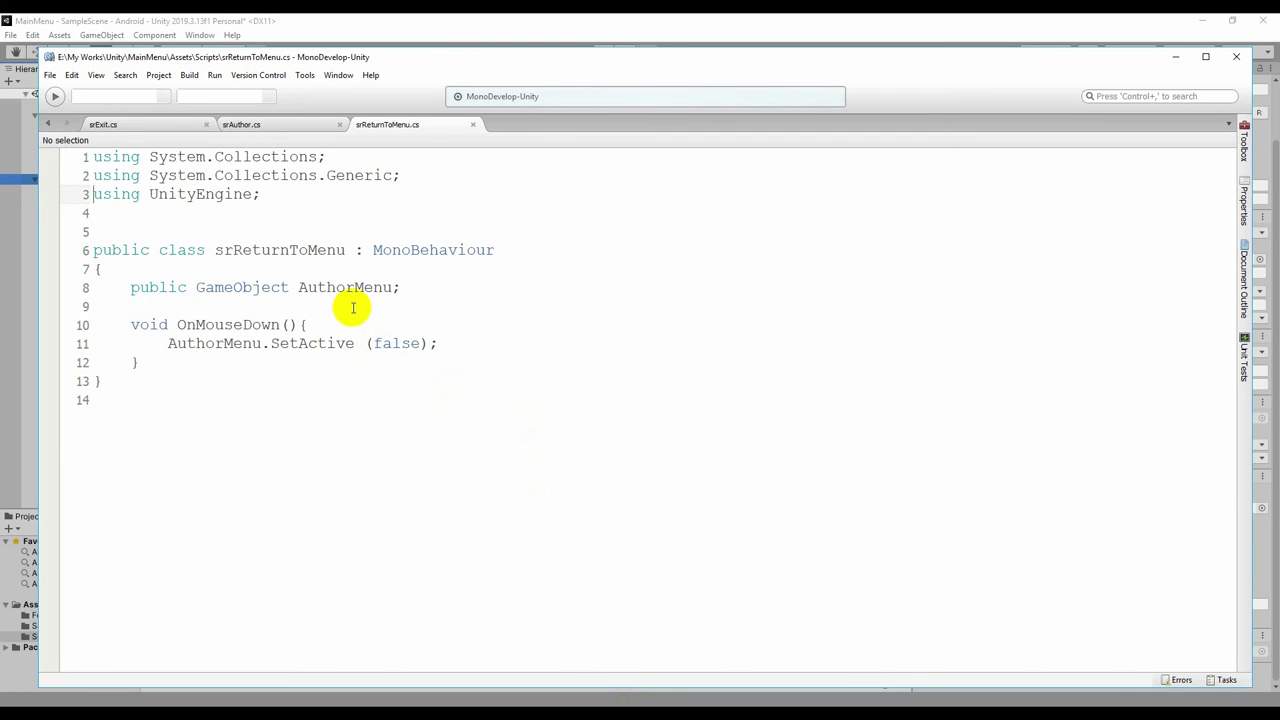
key(alt+Tab)
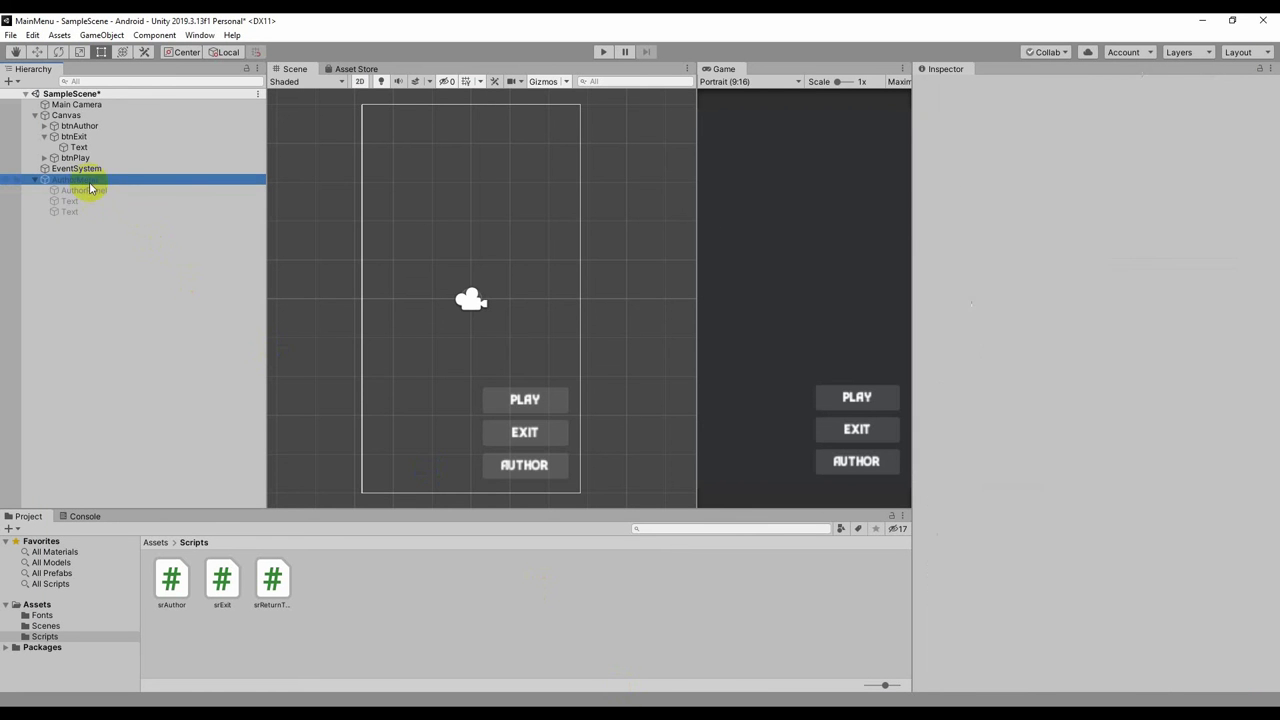
Assign AuthorMenu to the Author Menu slot of the Sr Return To Menu script.
scroll(1025, 555, down, 1)
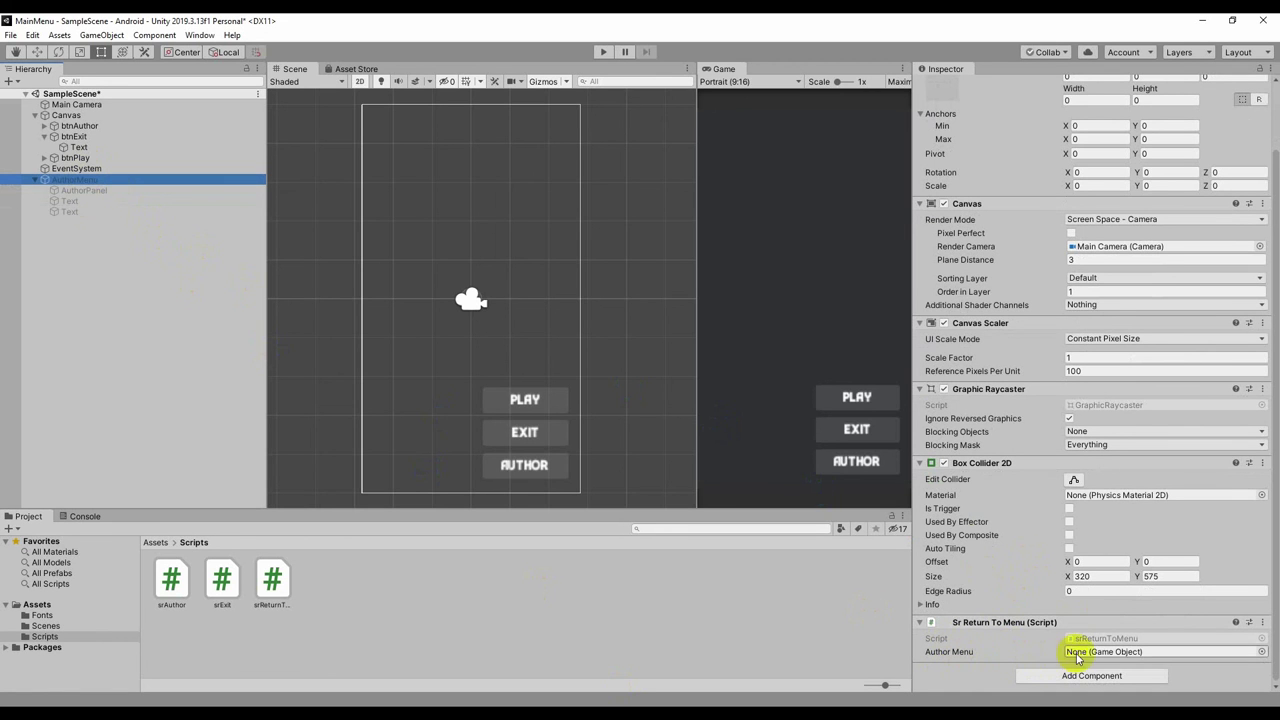
drag(66, 180, 1110, 651)
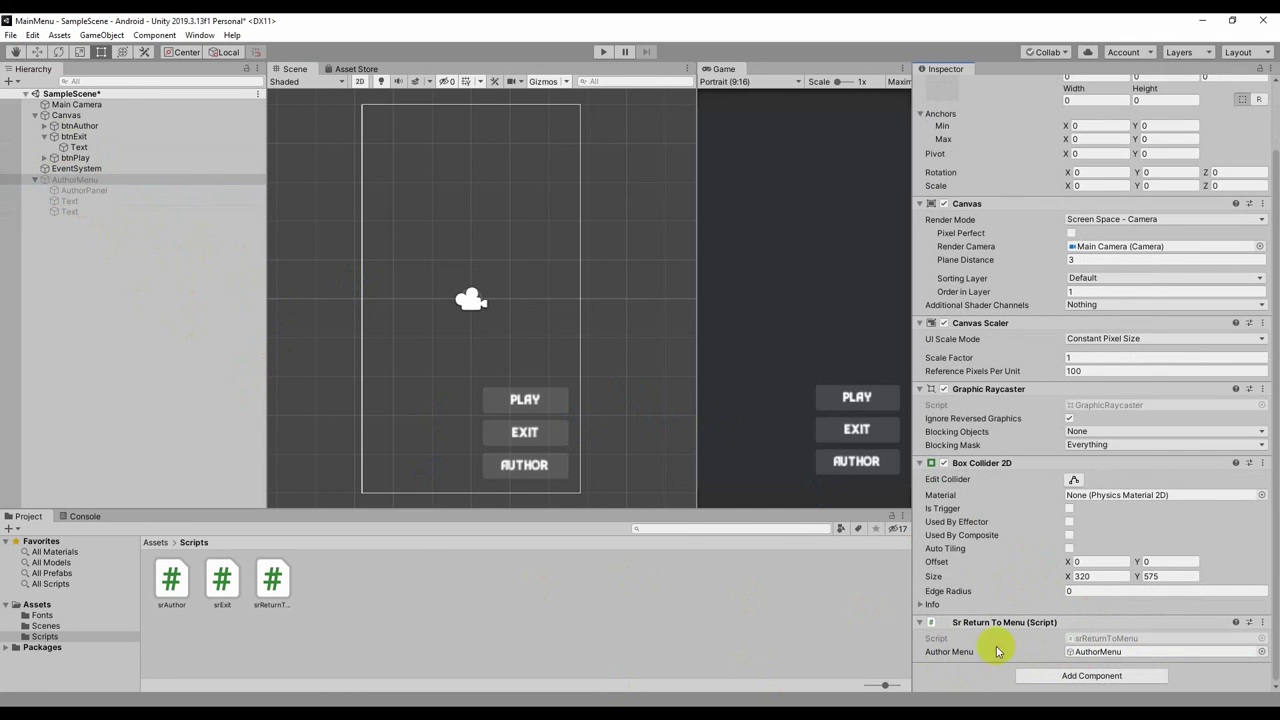
key(alt+Tab)
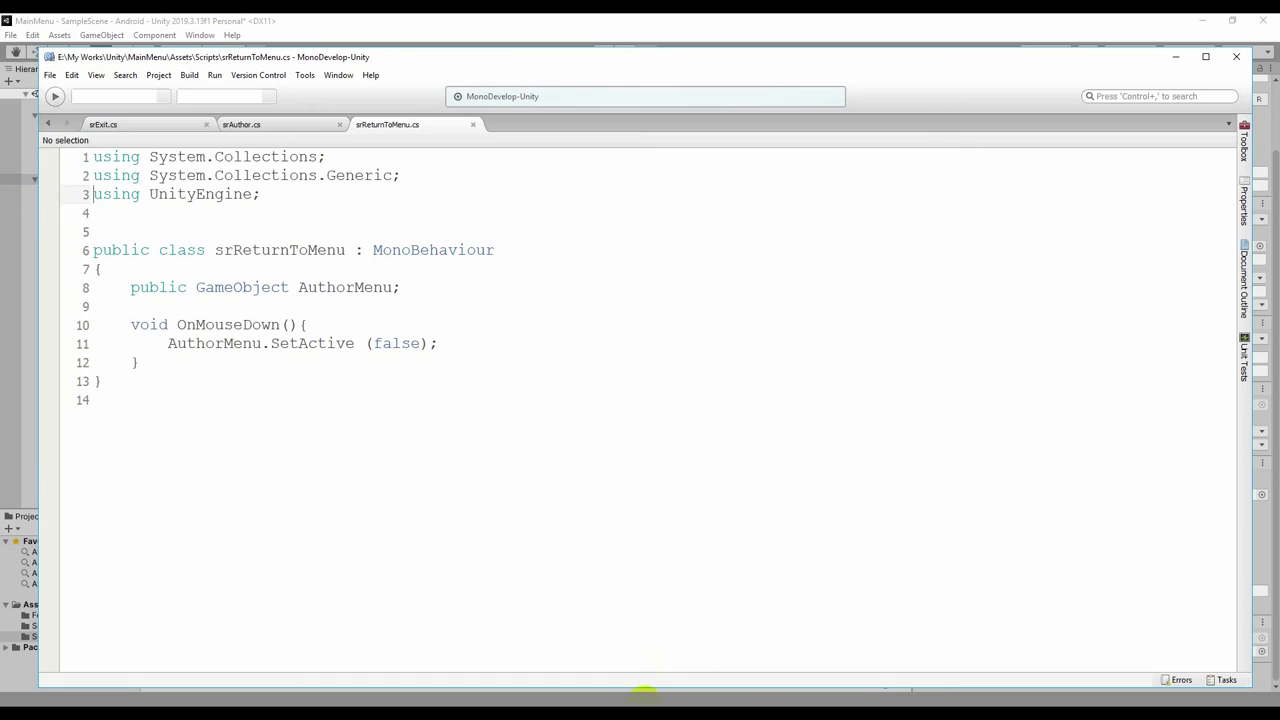
key(alt+Tab)
Play-test: AUTHOR opens the author panel and tapping the panel closes it.
click(604, 52)
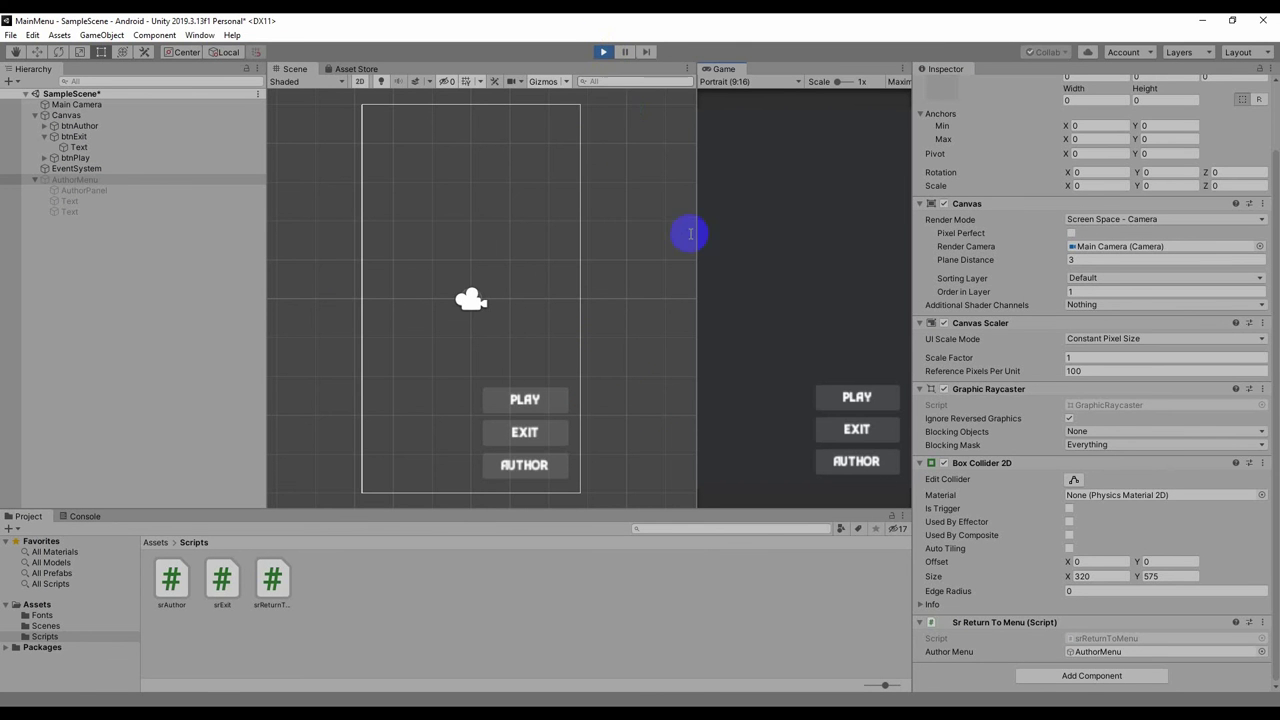
click(848, 463)
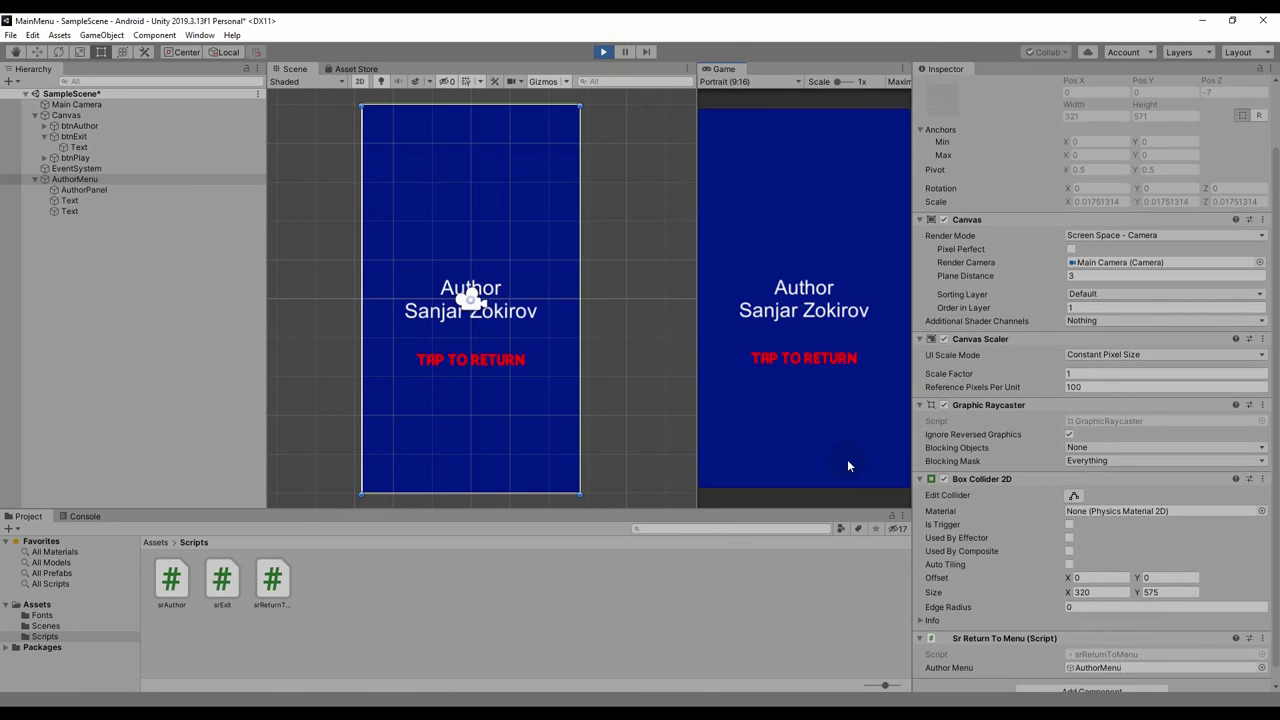
click(836, 404)
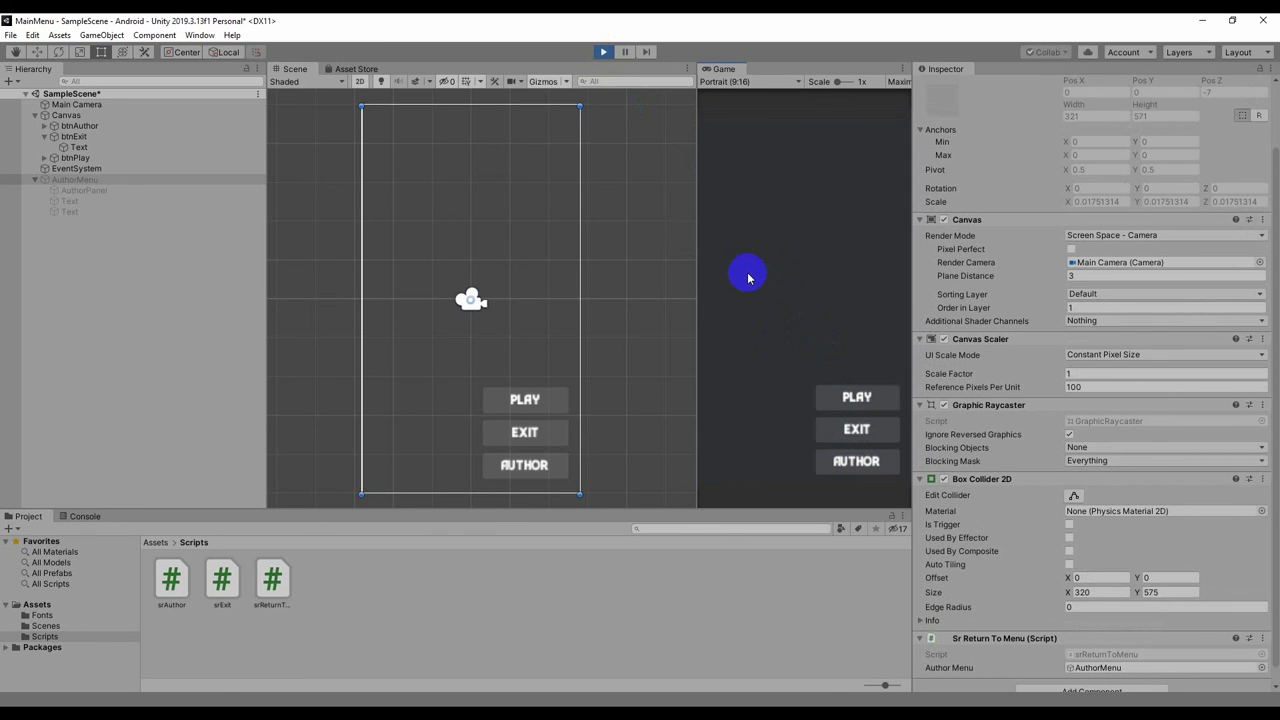
click(603, 52)
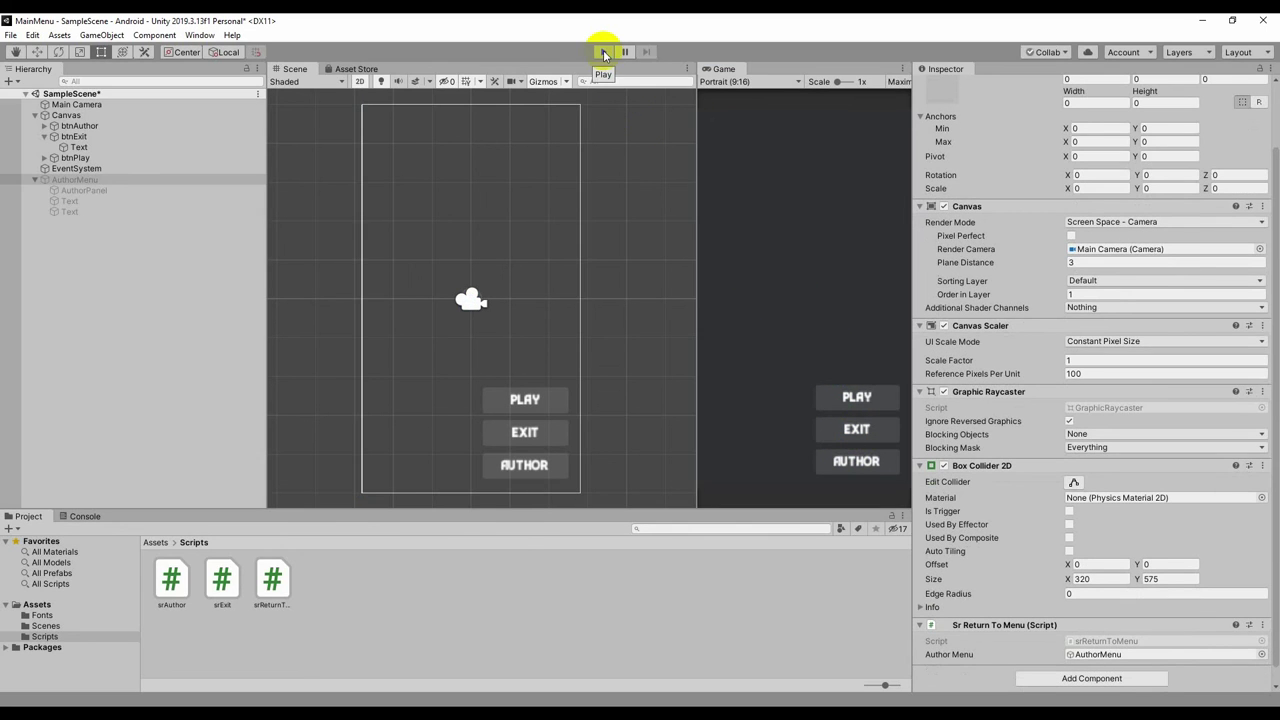
key(ctrl+shift+b)
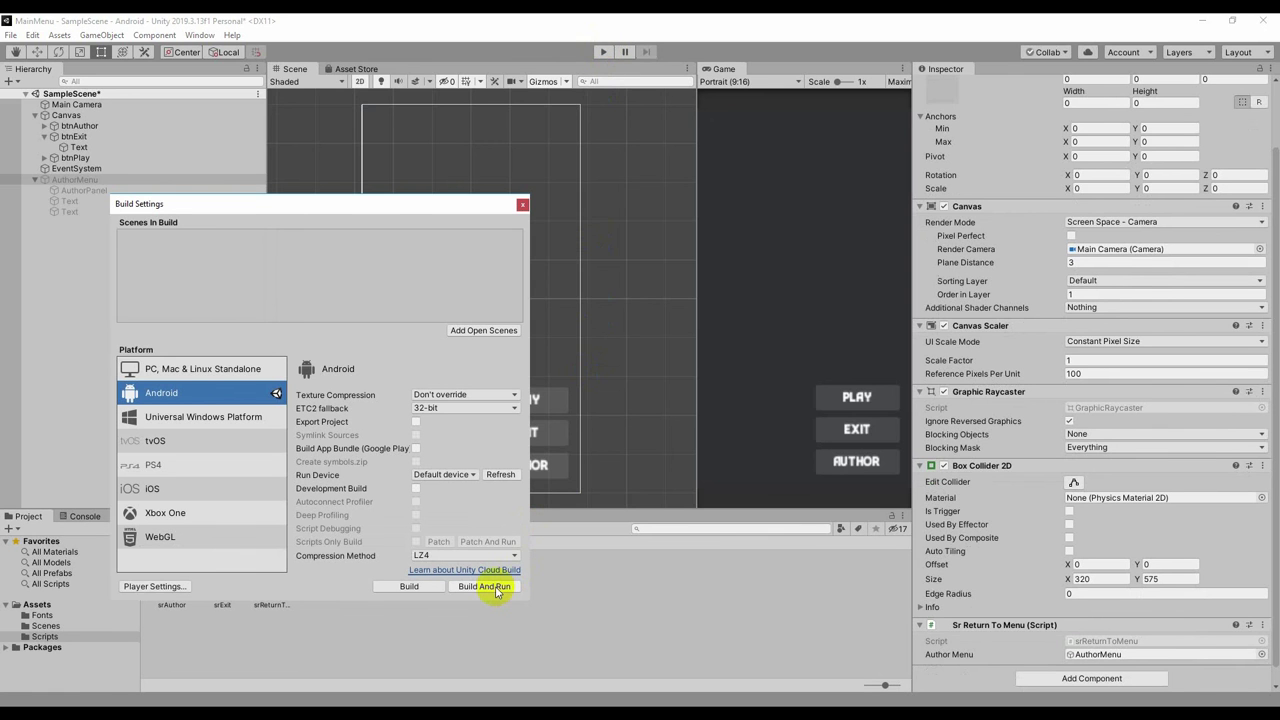
Build and run the Android app, overwriting the existing run.apk.
click(496, 588)
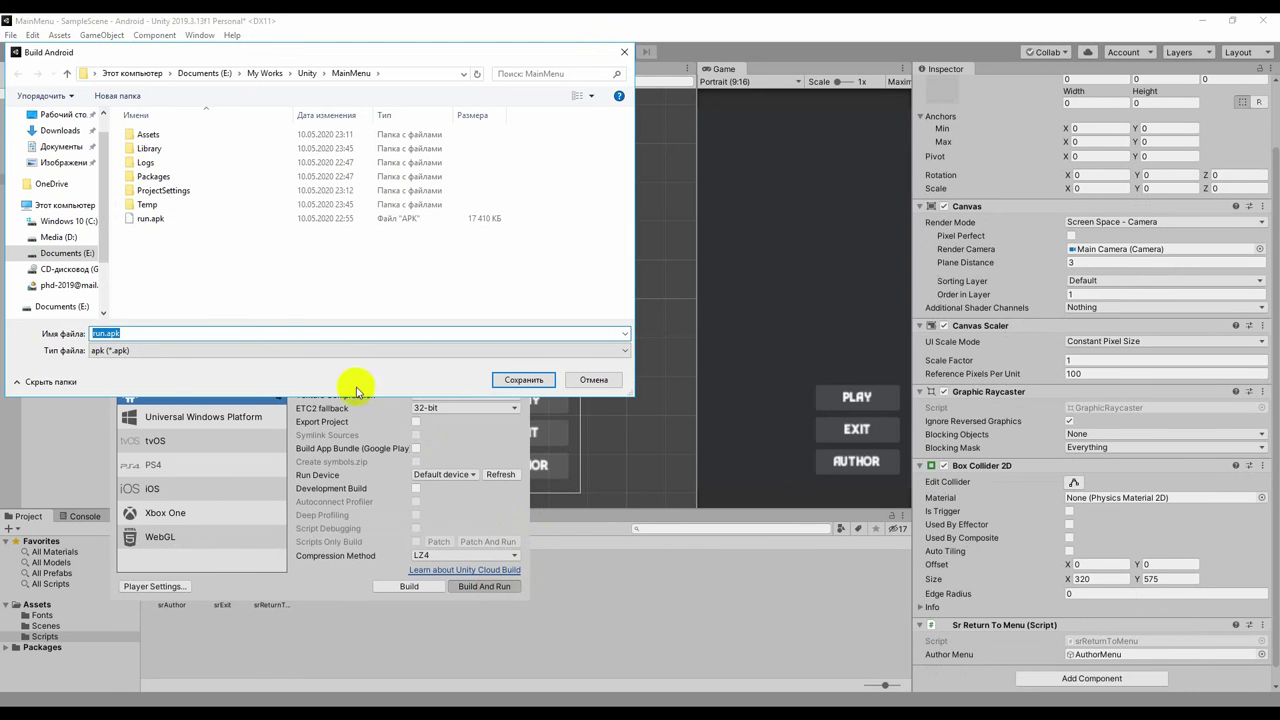
click(517, 381)
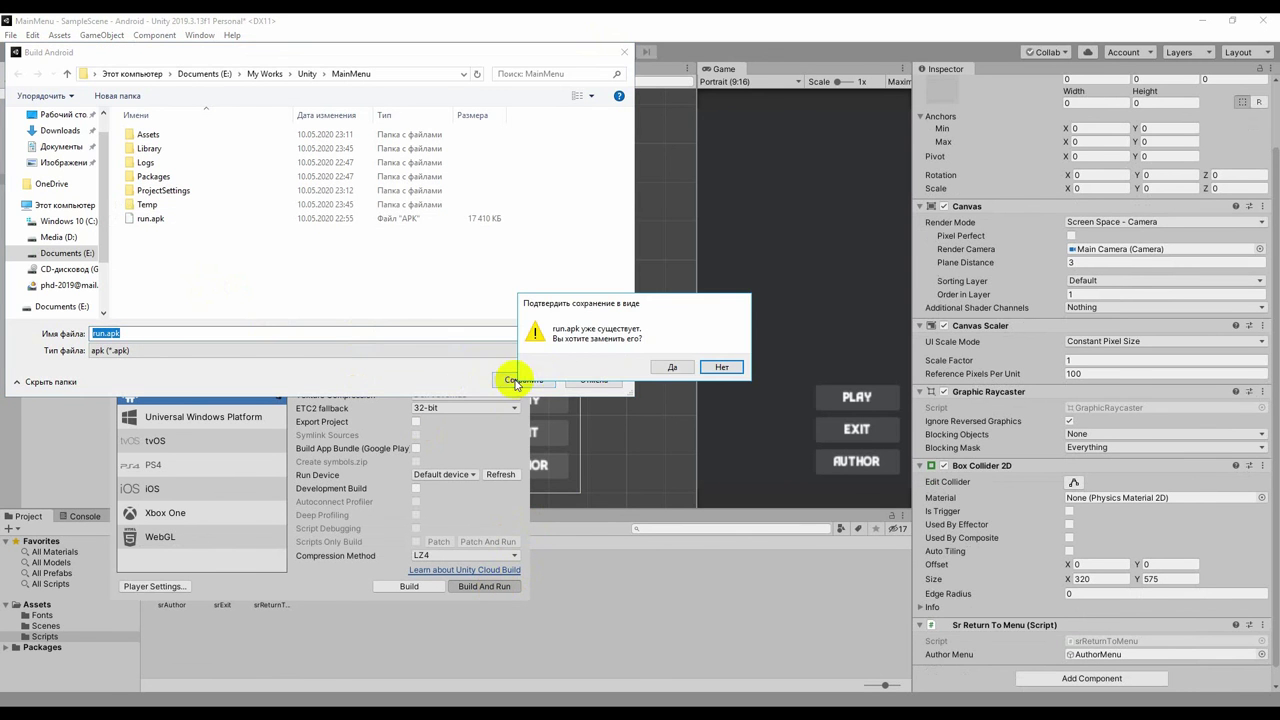
click(666, 367)
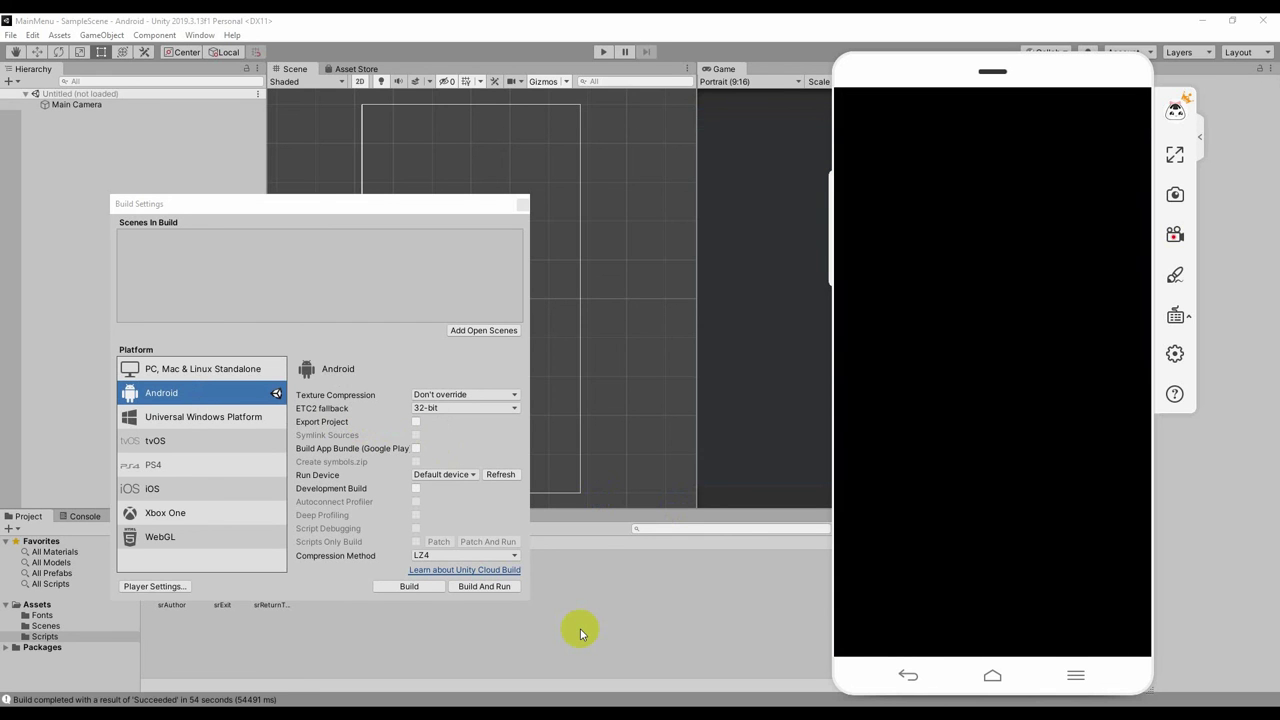
Open and close the blue author screen three times, then exit to the emulator's home screen.
drag(906, 489, 962, 428)
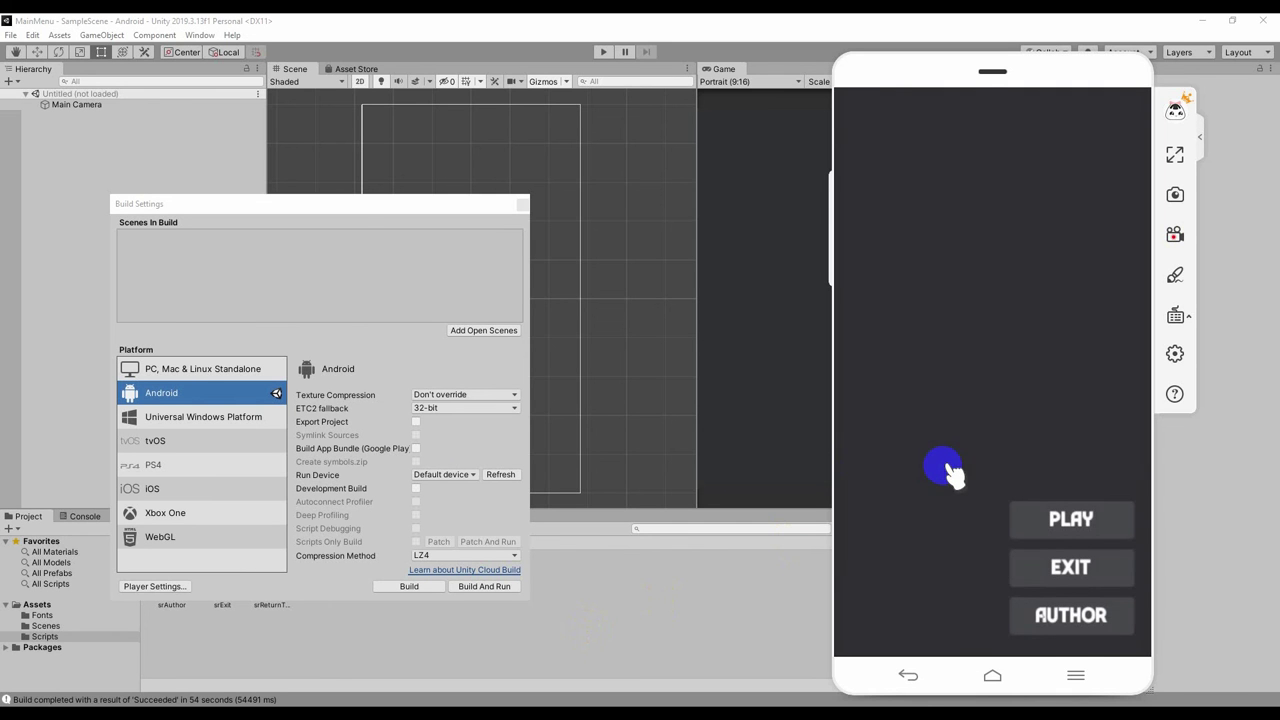
click(1048, 620)
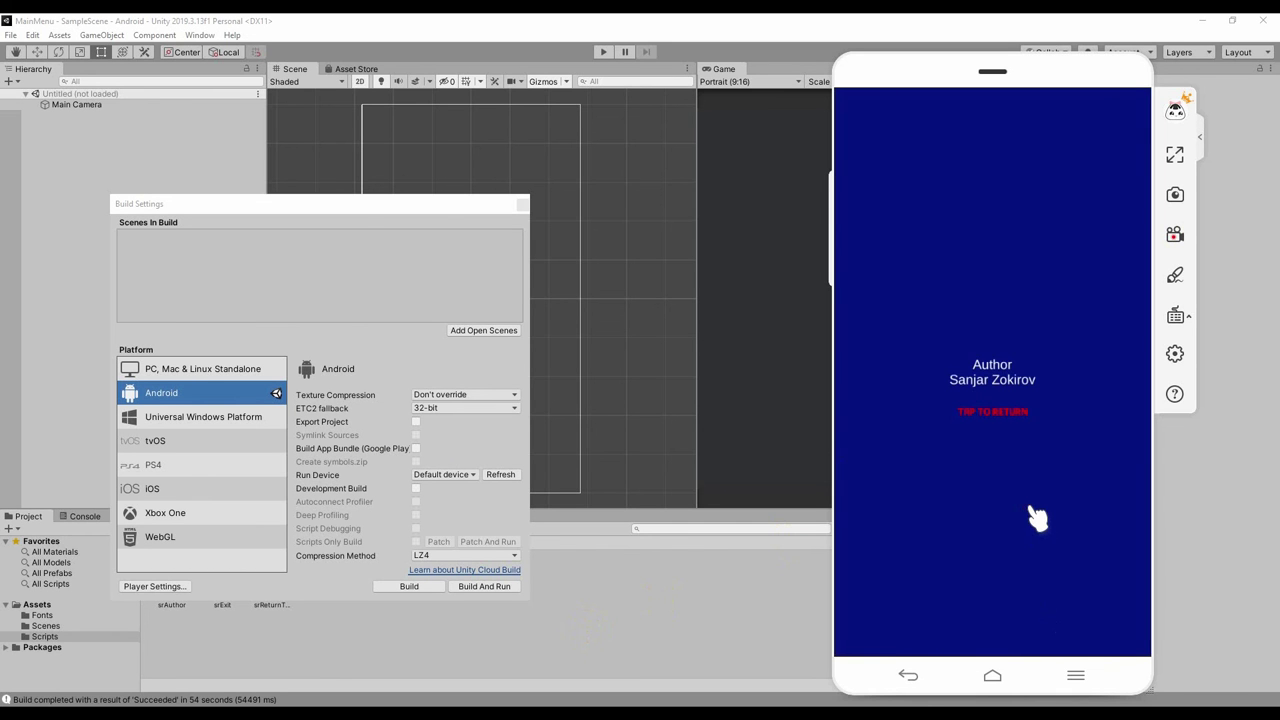
click(1010, 417)
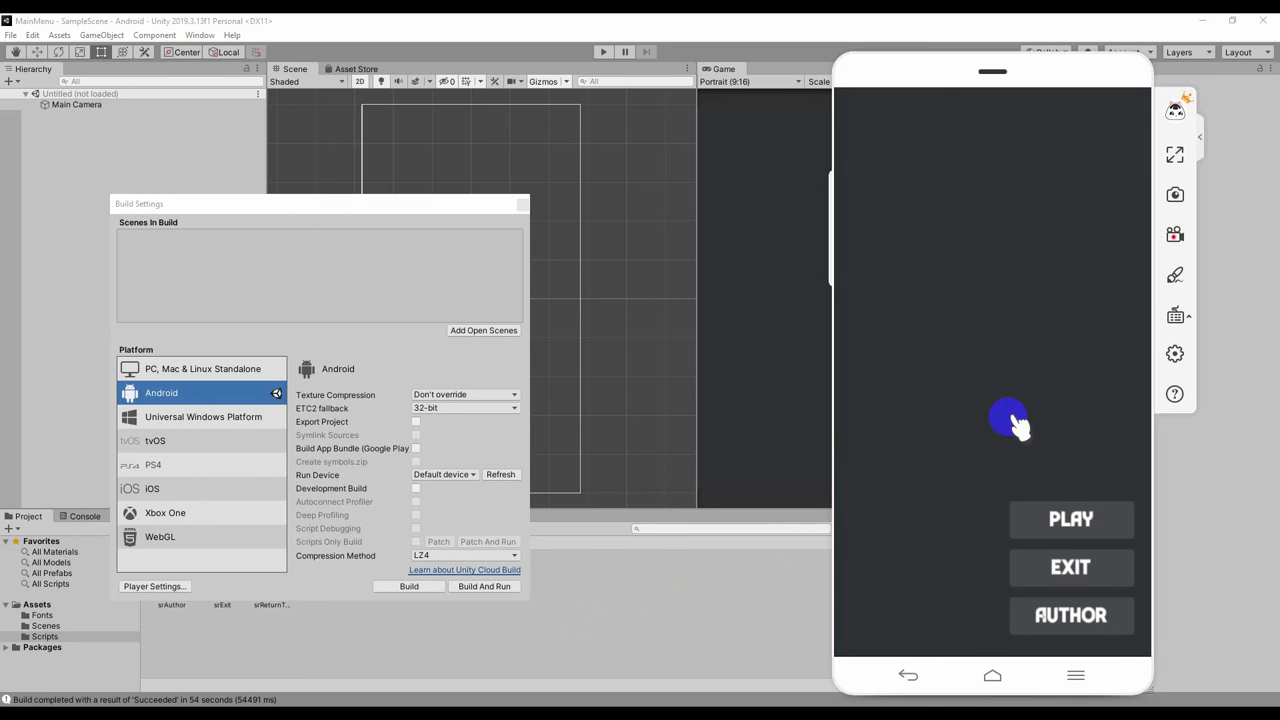
click(1017, 425)
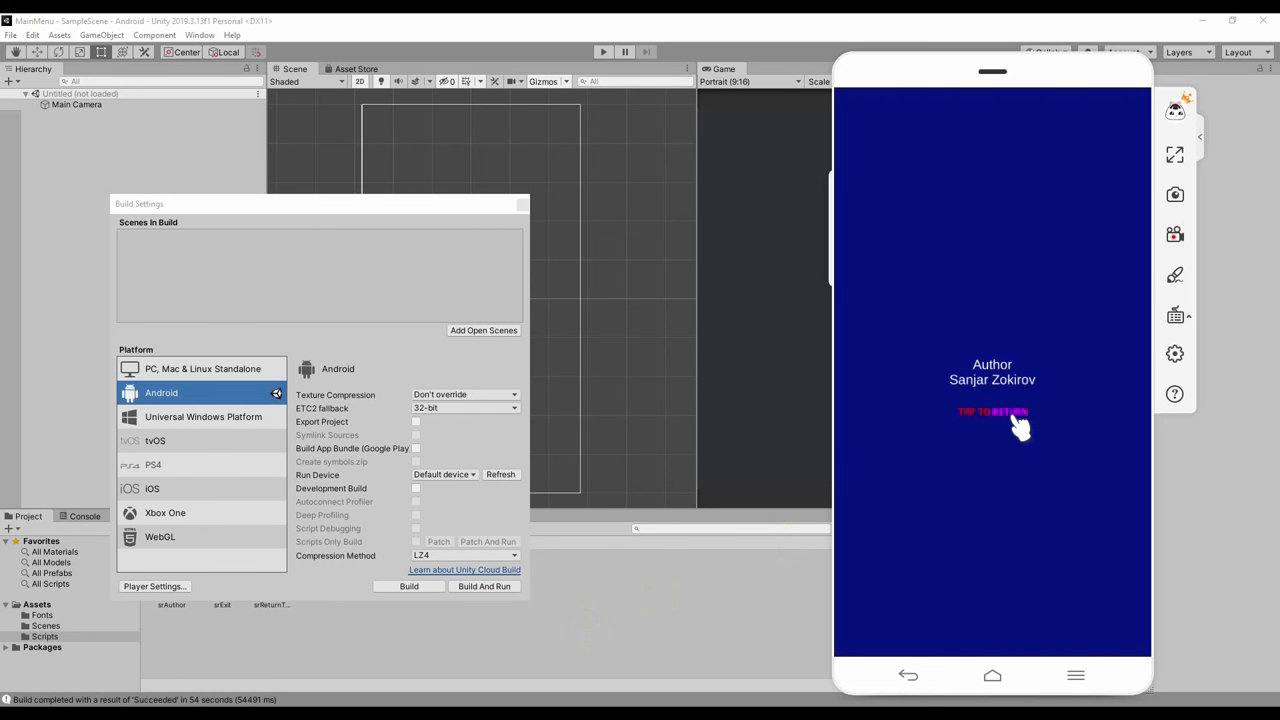
click(1017, 425)
click(1017, 425)
click(1017, 425)
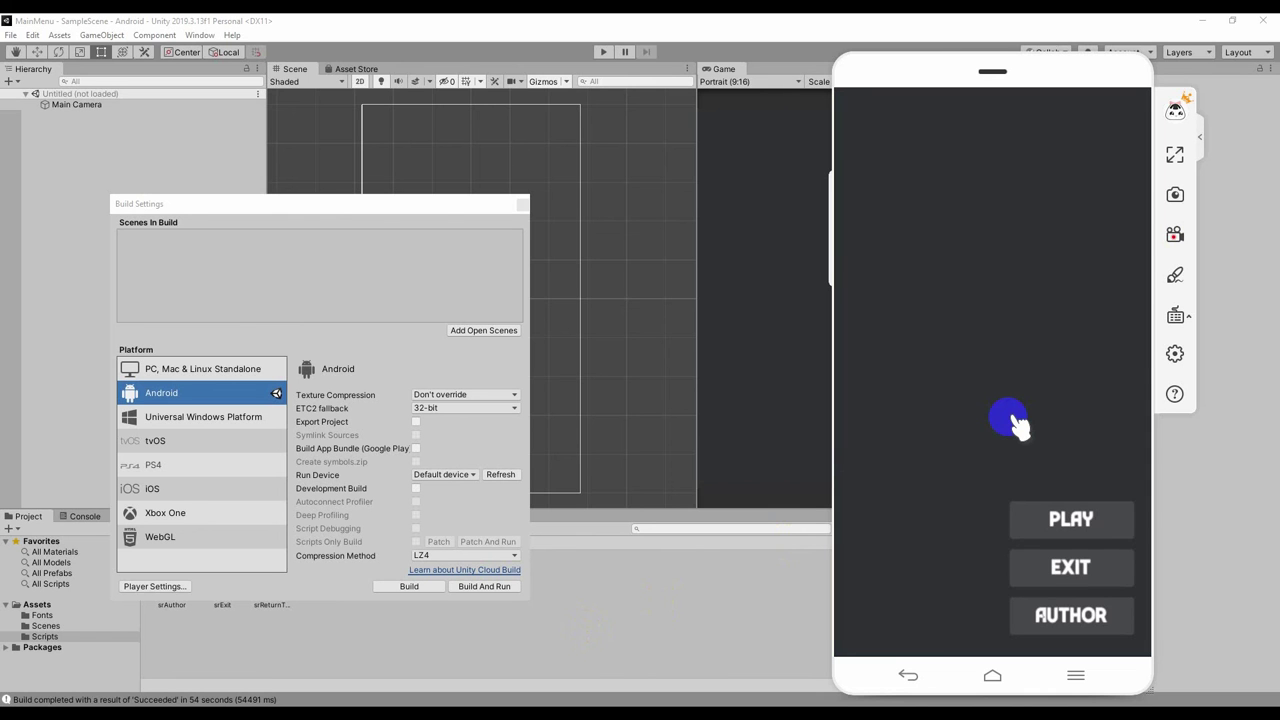
right_click(1017, 425)
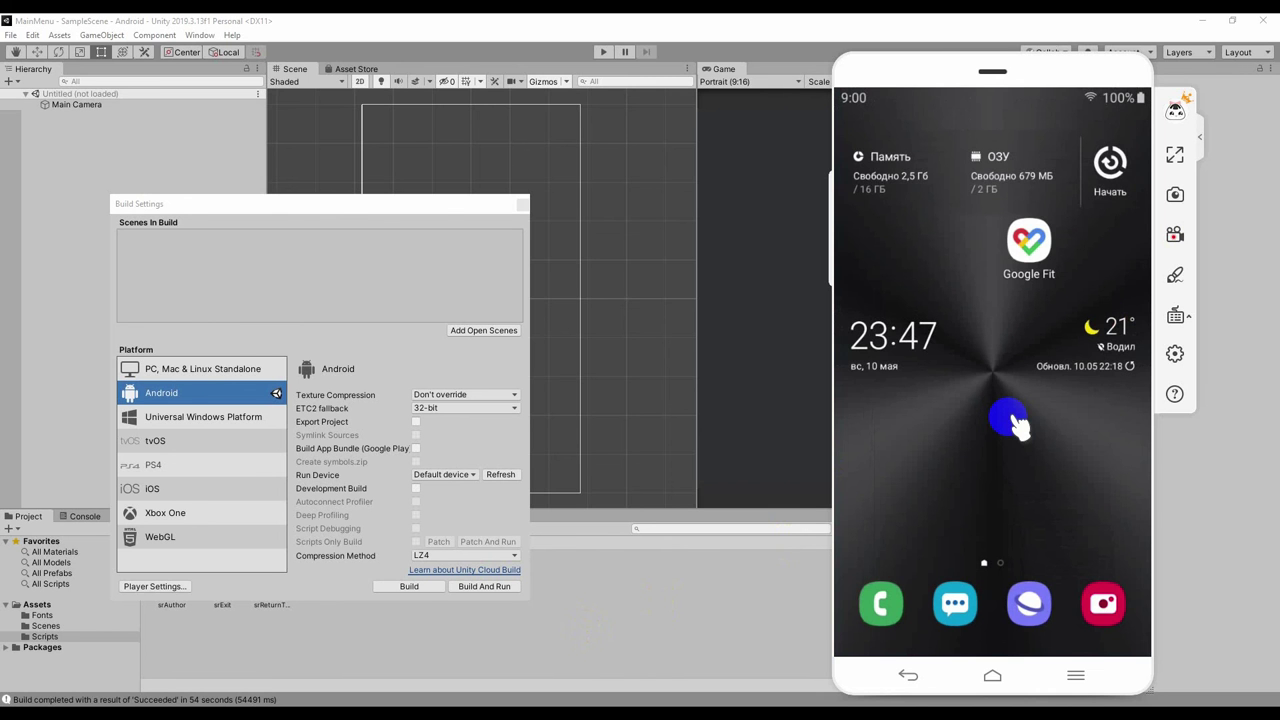